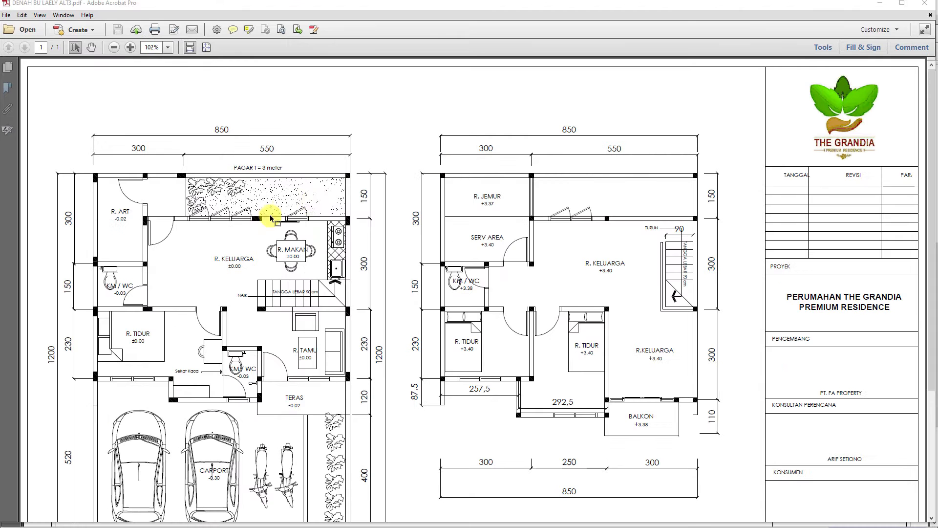
Examine the reference floor plan PDFs for both storeys, including room layout and dimensions, and return to the DENAH.skp model in SketchUp
click(235, 256)
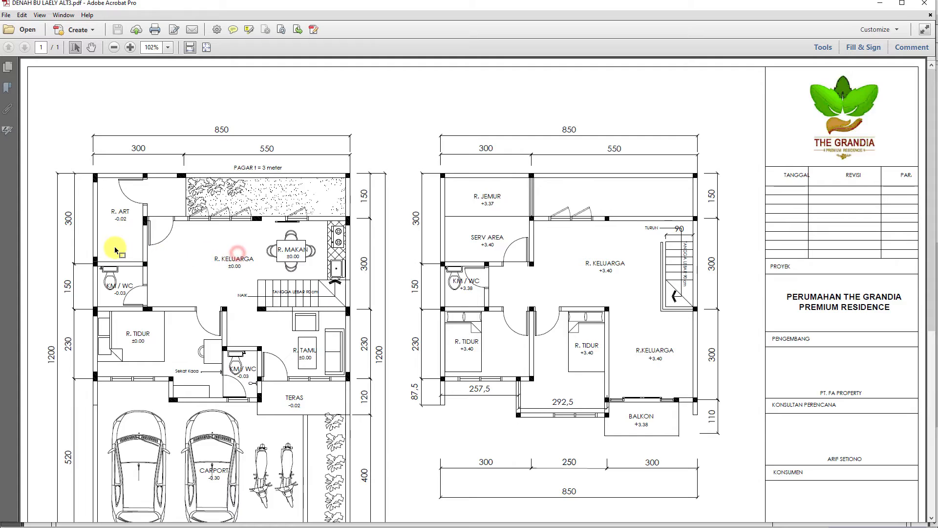
ctrl+scroll(115, 246, up, 3)
ctrl+scroll(733, 251, down, 3)
scroll(430, 251, down, 5)
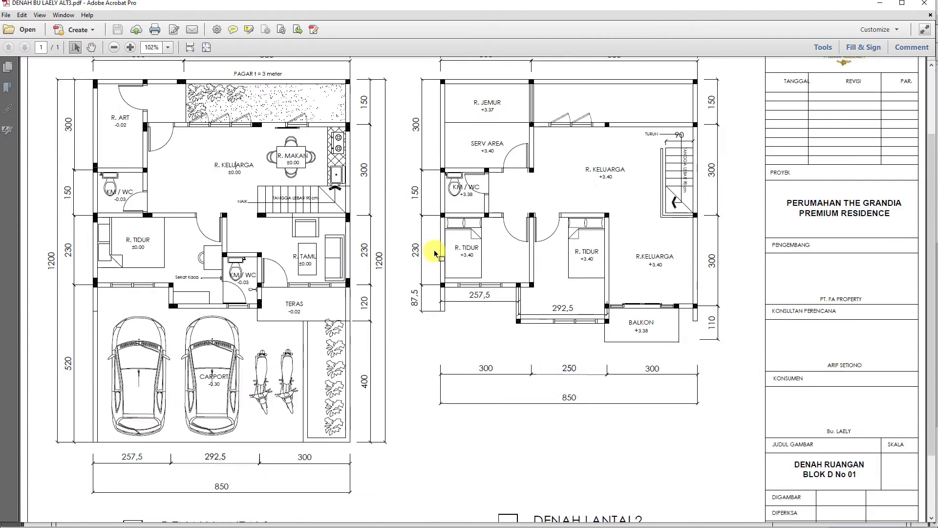
scroll(446, 243, up, 4)
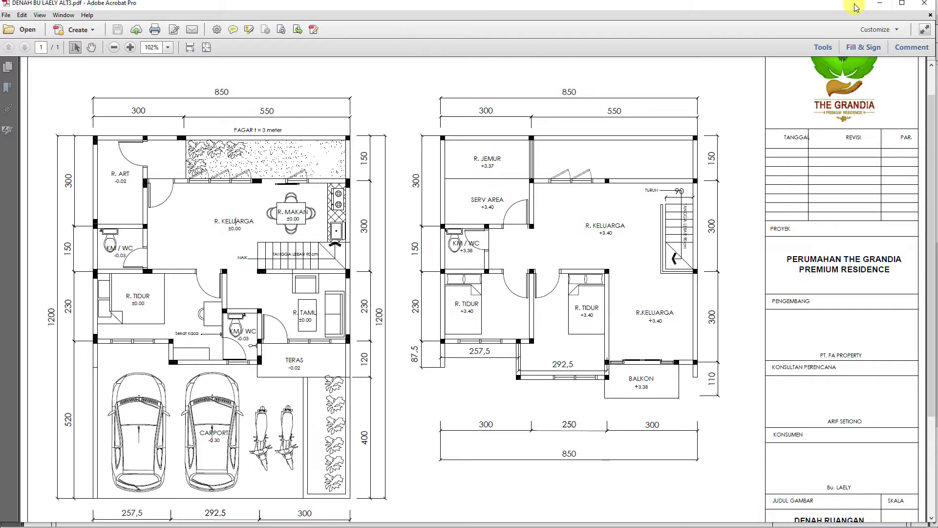
click(880, 6)
click(925, 9)
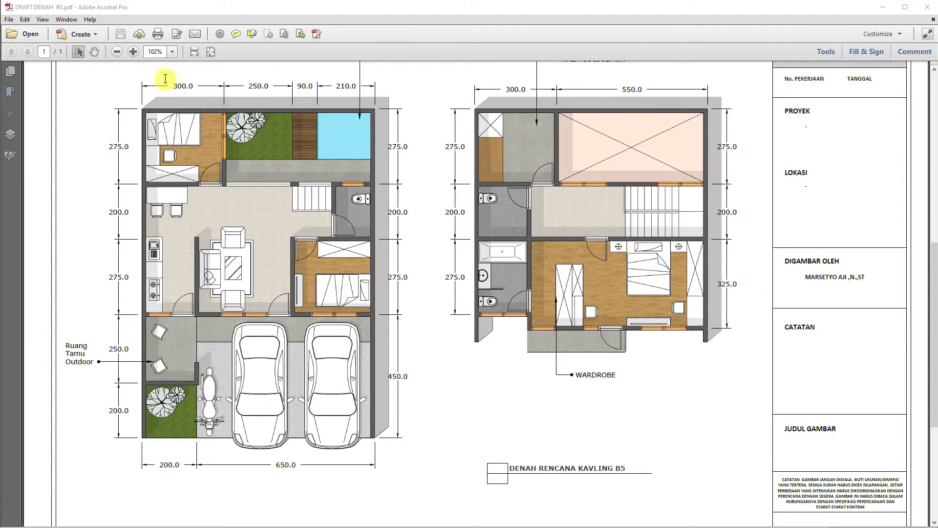
click(885, 8)
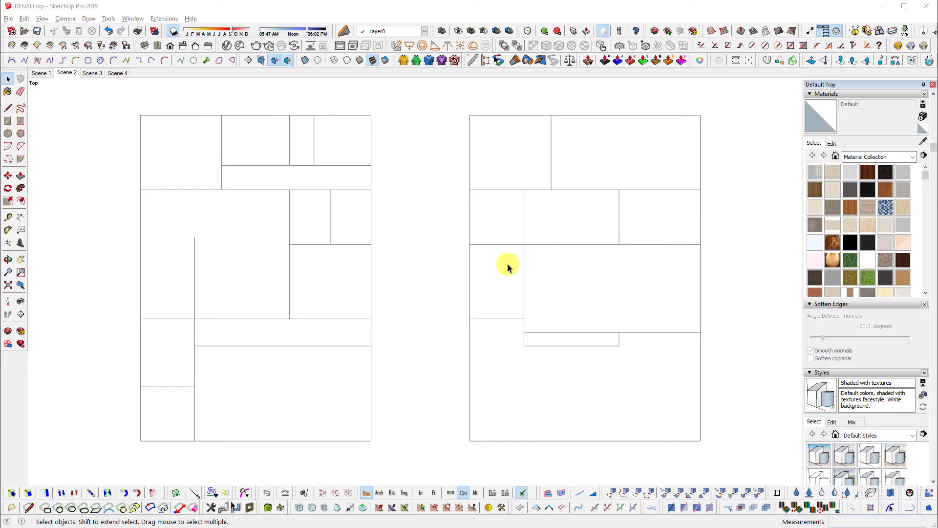
Inspect the two floor plan outlines by selecting both plans whole, each plan separately, and individual room faces and edges
click(518, 215)
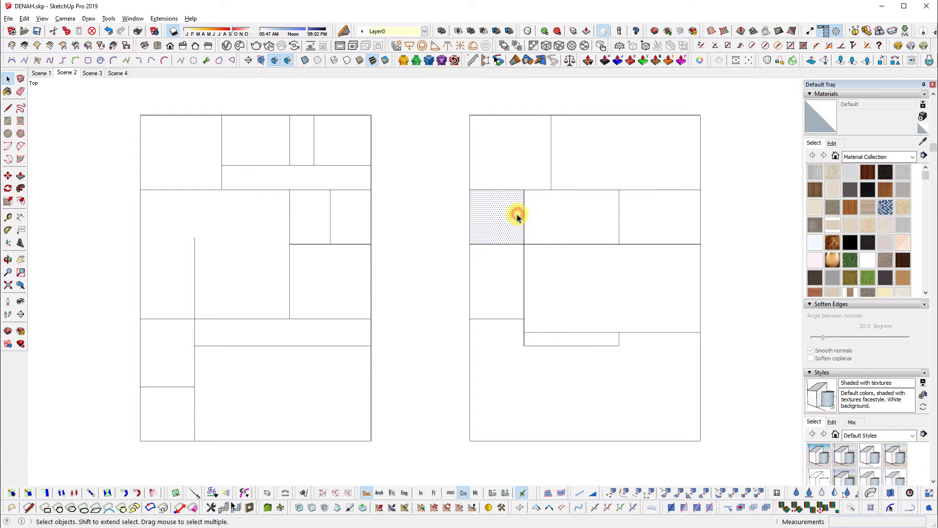
click(450, 215)
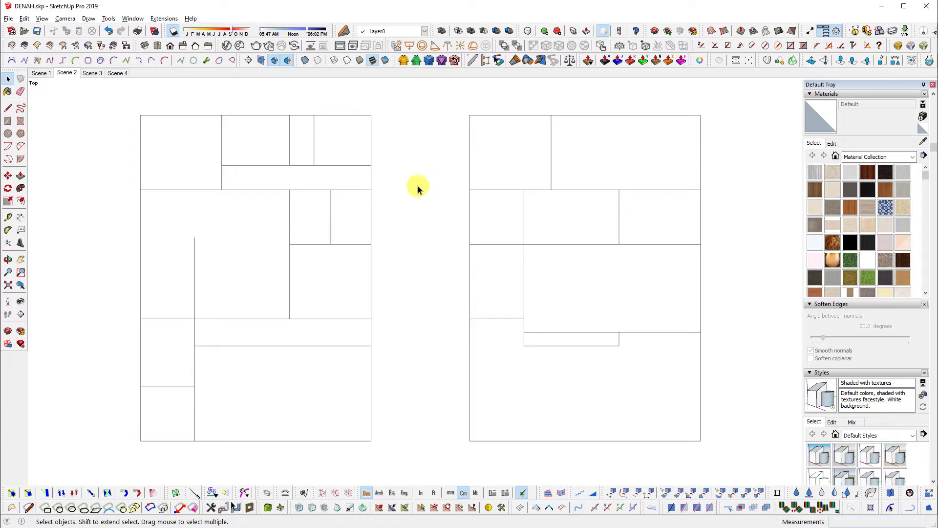
drag(104, 92, 744, 460)
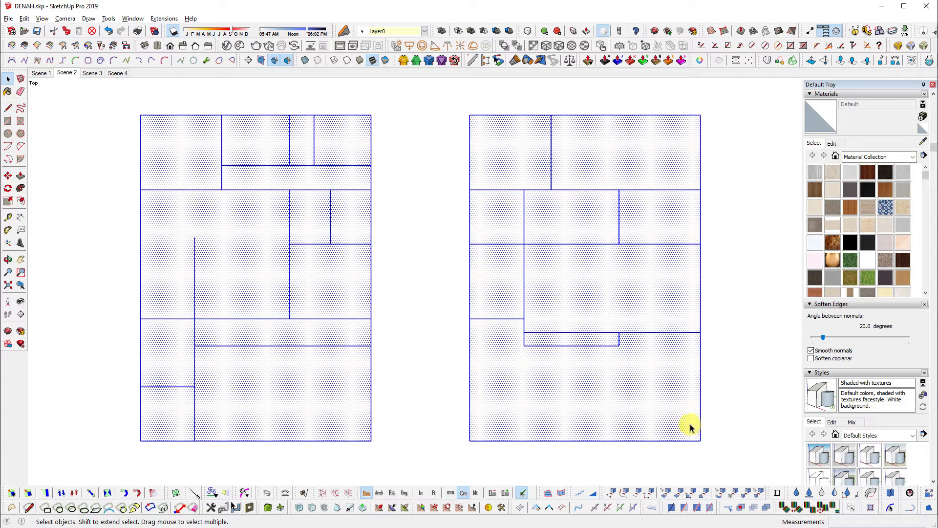
click(761, 360)
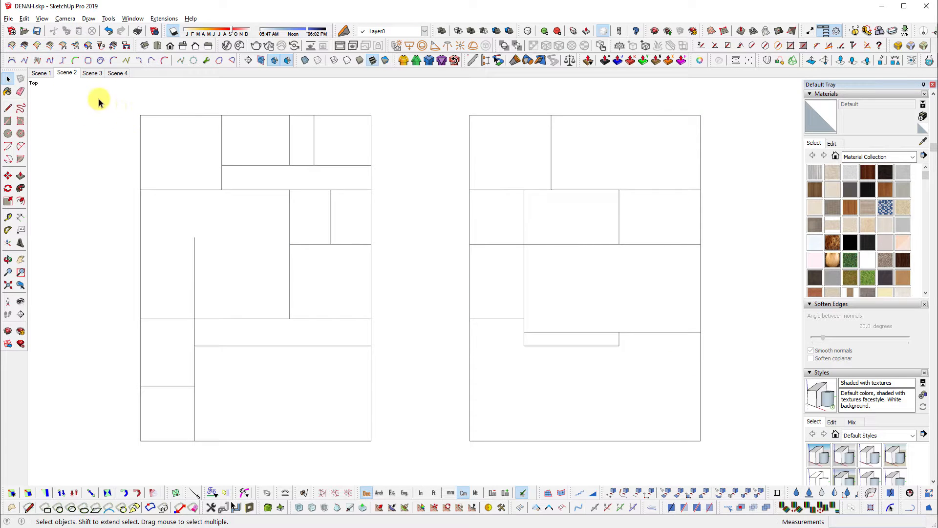
drag(73, 91, 732, 109)
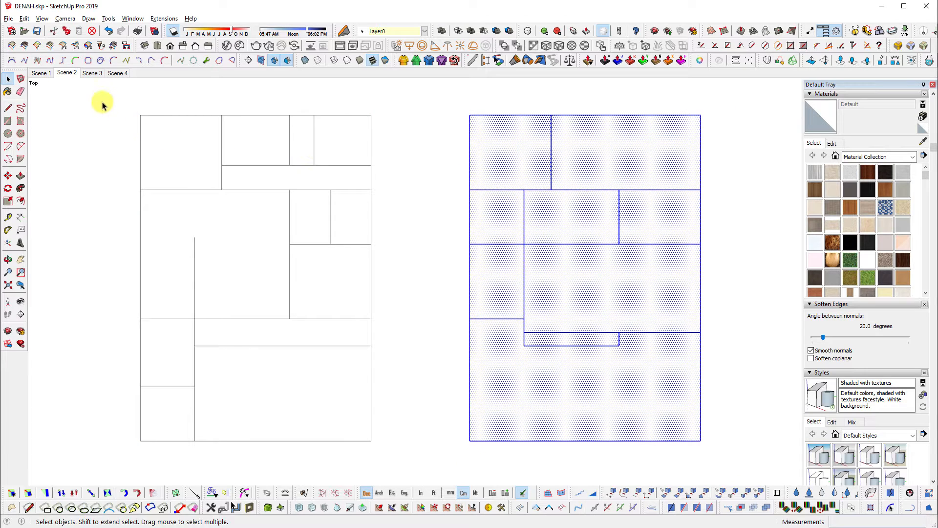
drag(104, 98, 386, 457)
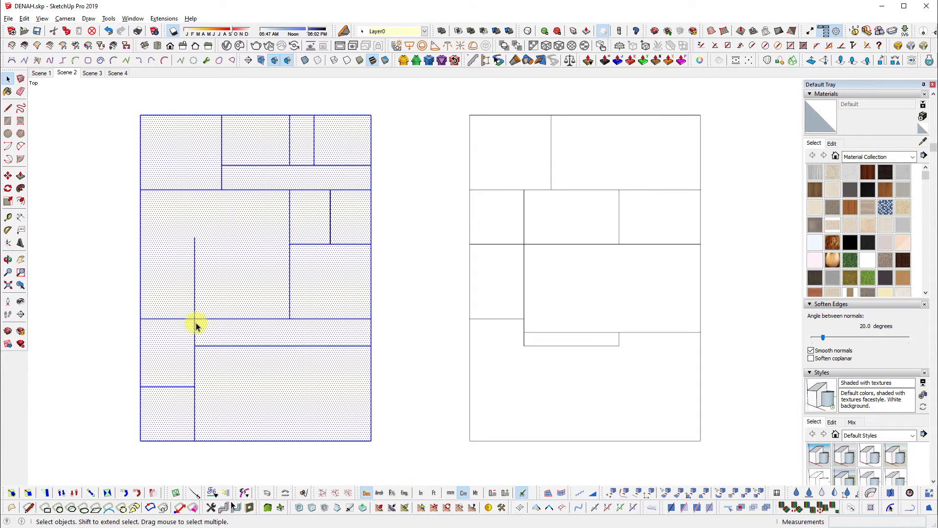
click(145, 320)
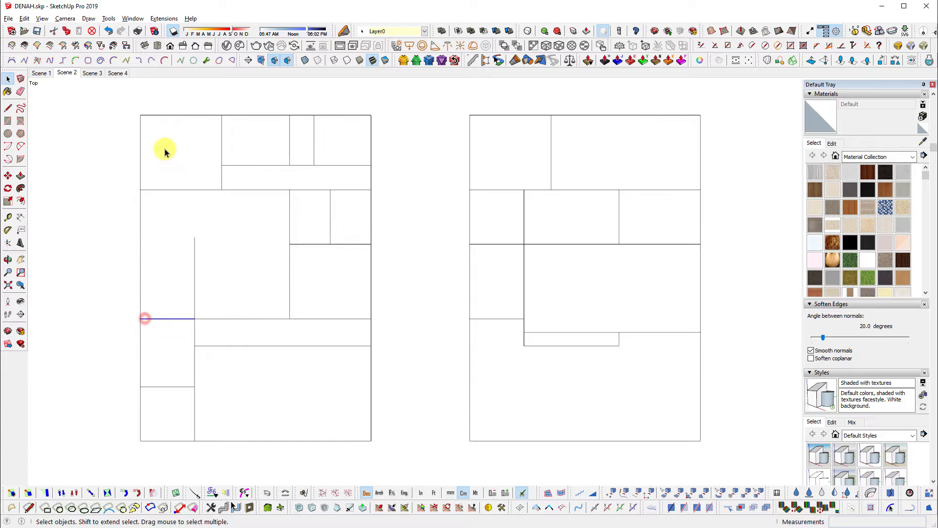
click(389, 142)
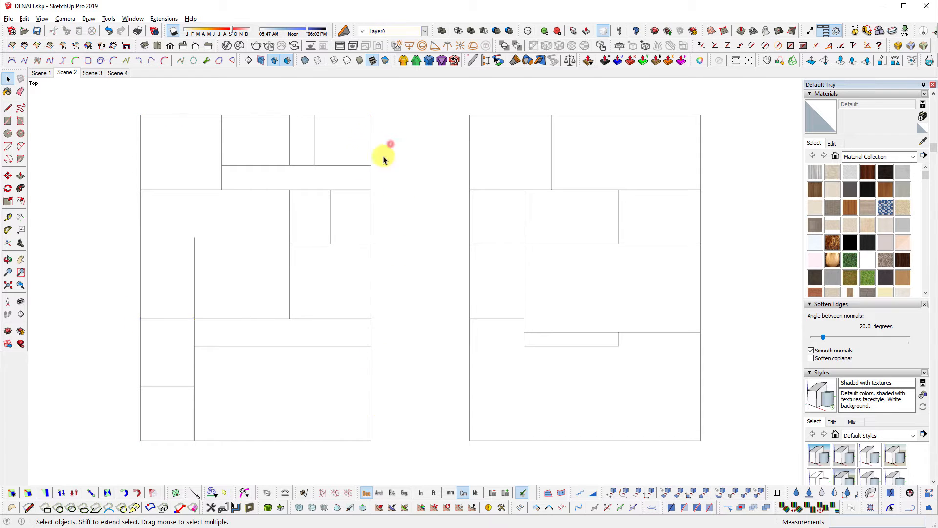
click(186, 140)
click(337, 277)
click(258, 268)
click(308, 206)
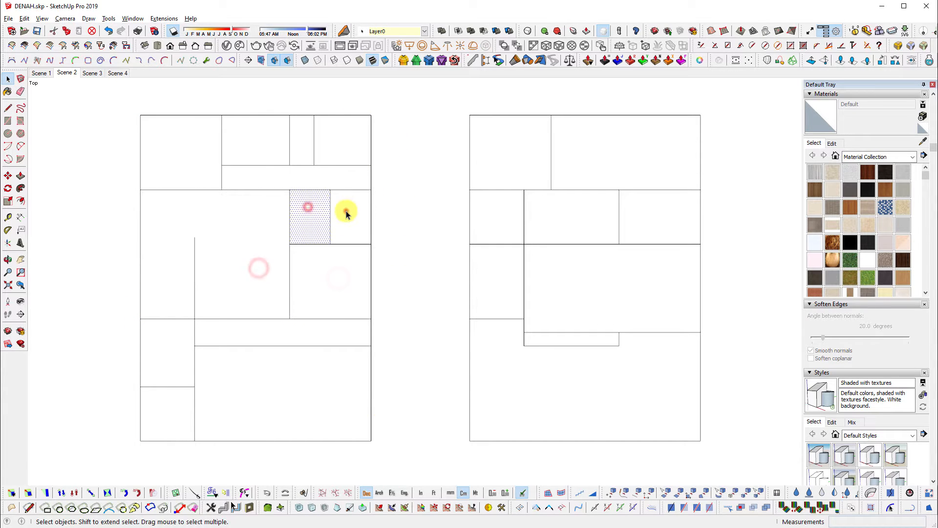
click(346, 210)
click(505, 129)
click(620, 155)
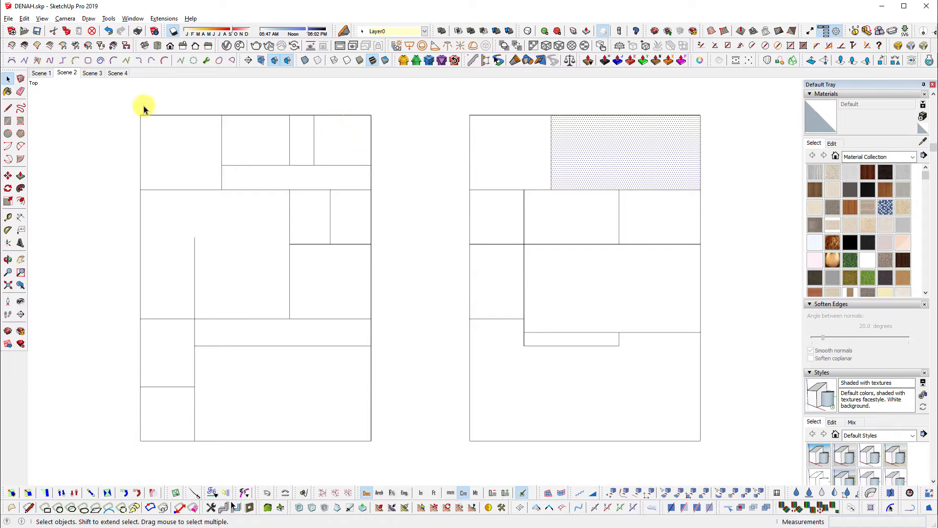
Make each of the two floor plan outlines its own group
shift+middle_drag(342, 365, 471, 352)
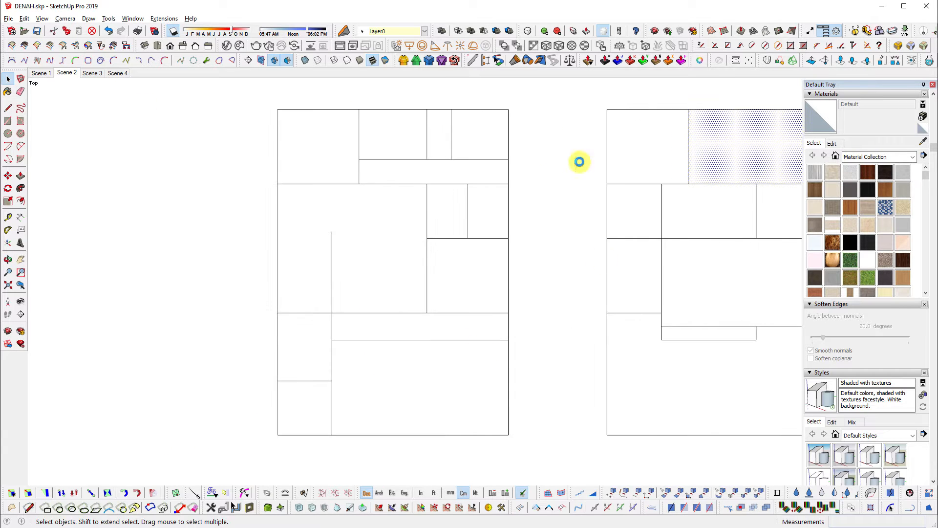
scroll(433, 336, down, 3)
drag(289, 172, 498, 445)
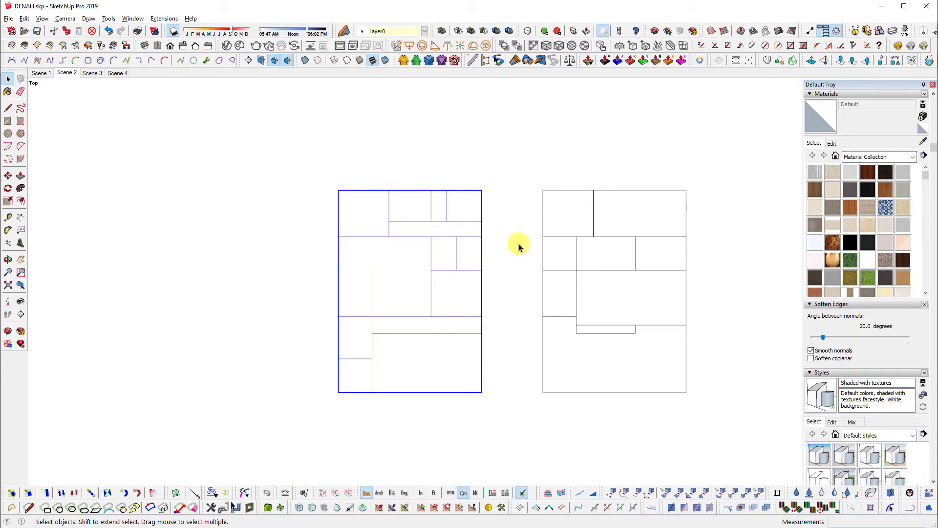
drag(509, 165, 724, 406)
key(ctrl+g)
scroll(539, 343, up, 2)
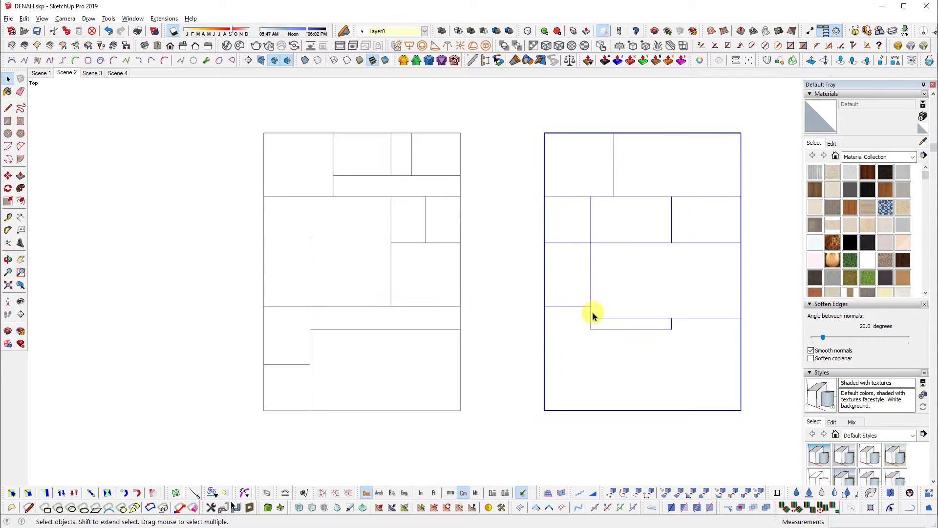
Open the floor plan groups for editing and check the faces and connected edges of the ground floor plan
double_click(611, 285)
click(361, 284)
double_click(375, 281)
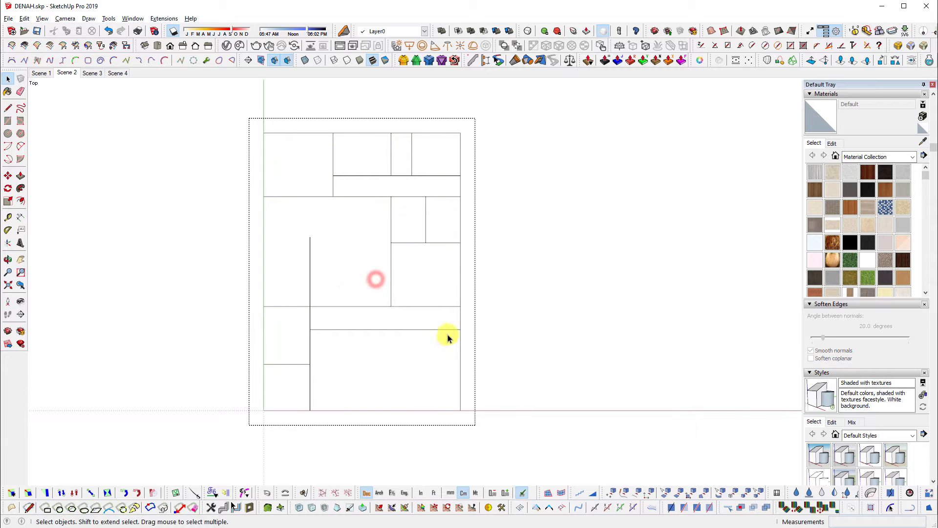
scroll(498, 325, up, 2)
click(623, 230)
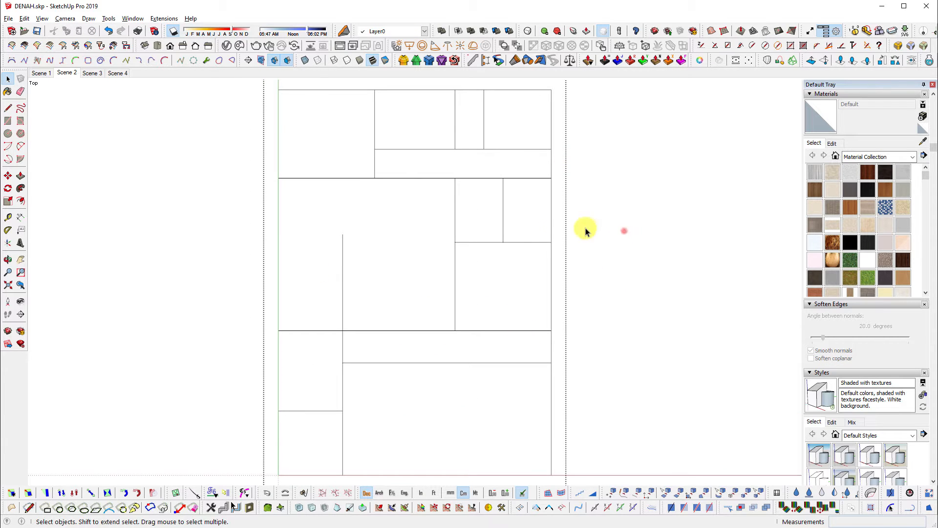
double_click(456, 232)
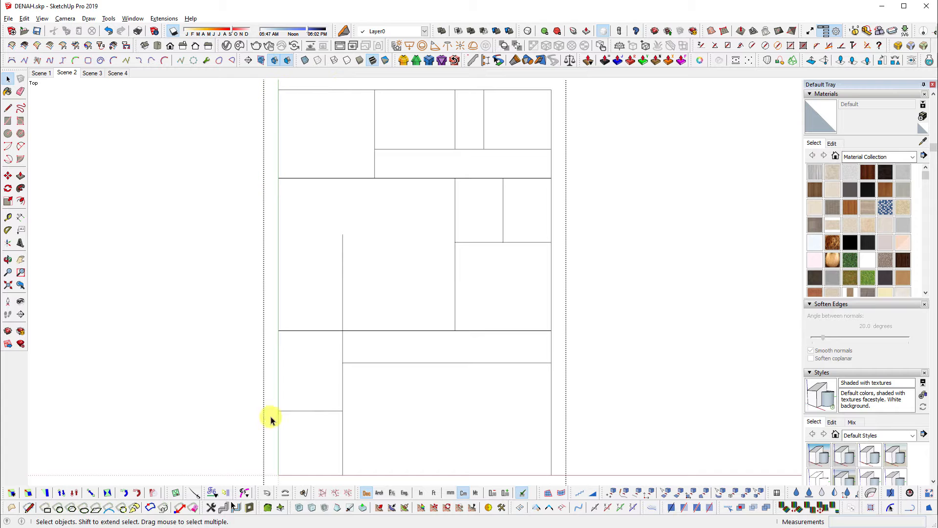
click(480, 383)
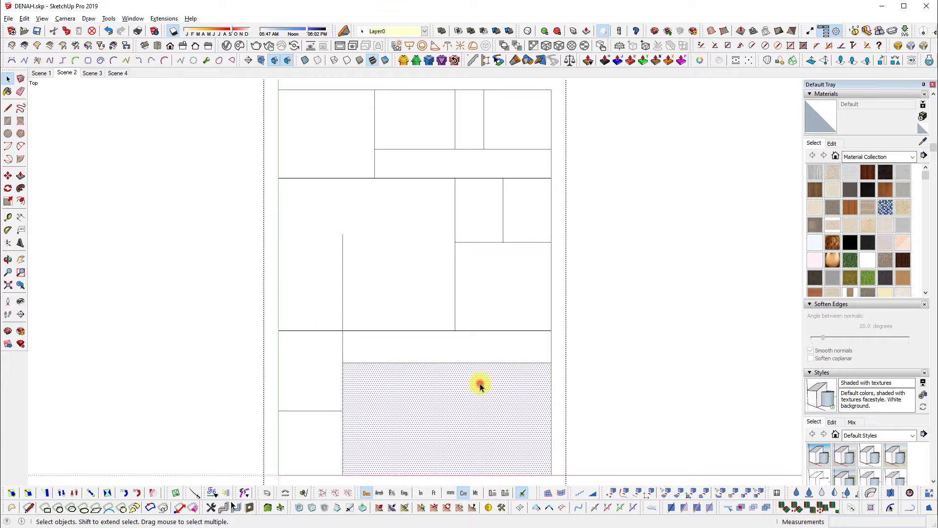
scroll(521, 393, down, 2)
triple_click(521, 395)
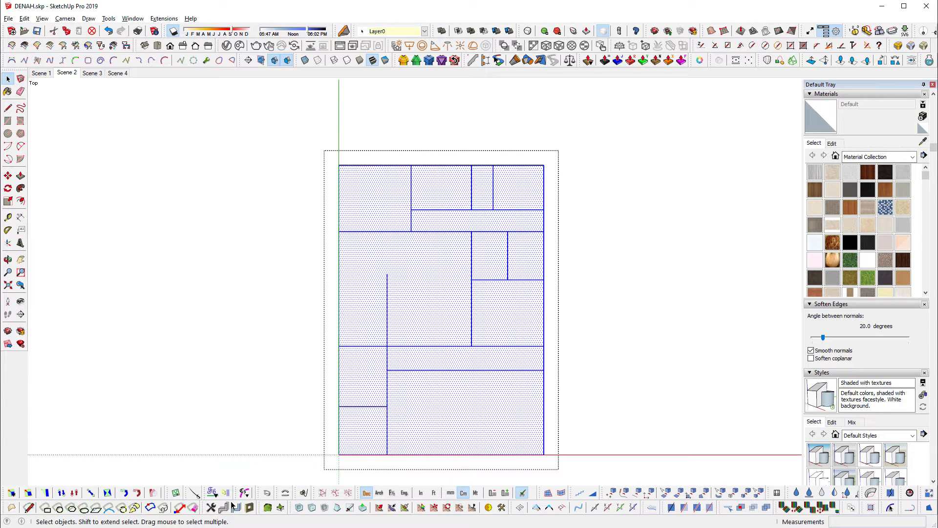
shift+middle_drag(567, 394, 569, 365)
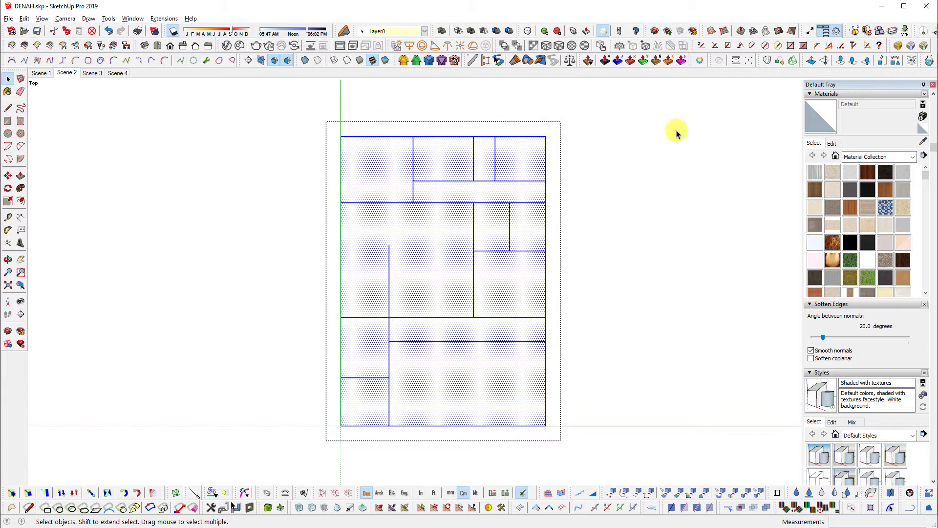
click(616, 235)
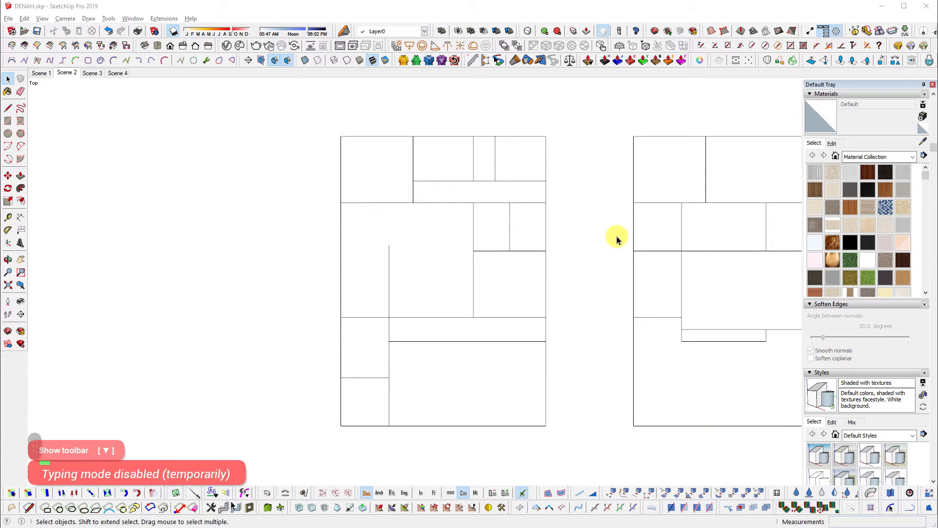
Inside the ground floor plan group, offset the outer boundary's two side edges and rear edge 15 cm inward, leaving out the front edge
double_click(359, 207)
scroll(502, 289, up, 1)
shift+middle_drag(501, 289, 507, 244)
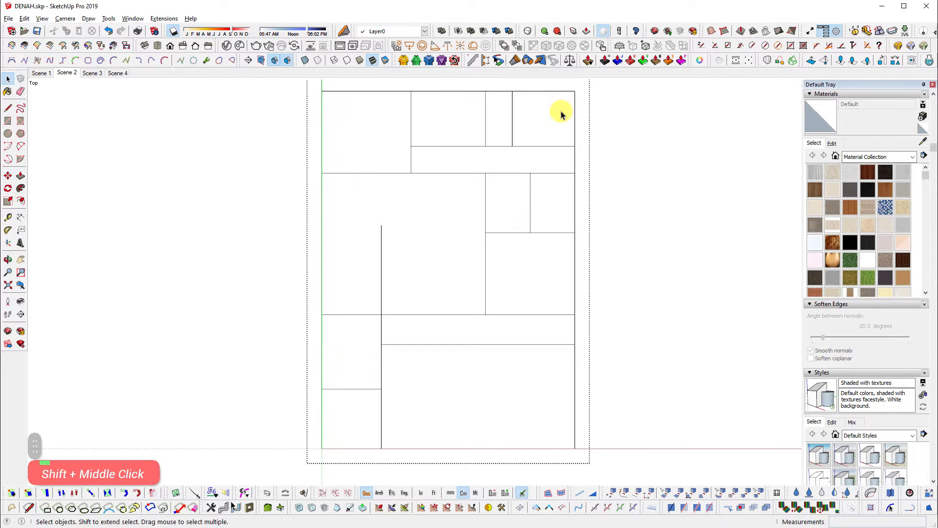
key(ctrl+a)
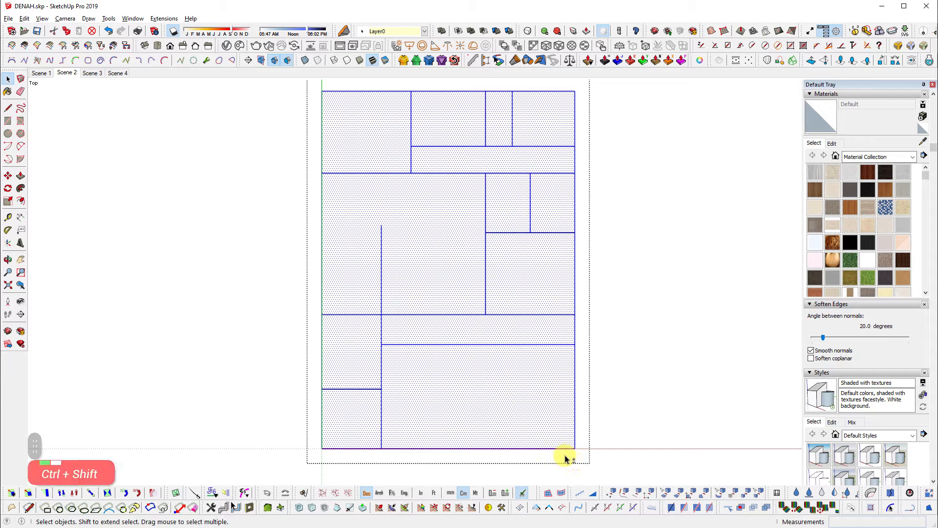
ctrl+shift+drag(565, 458, 317, 124)
key(f)
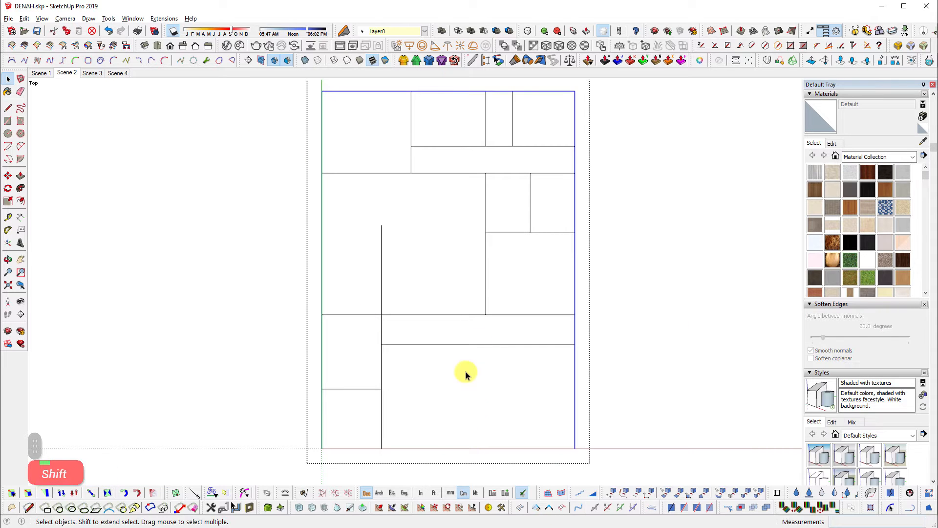
shift+middle_drag(467, 267, 473, 289)
scroll(372, 155, up, 3)
click(382, 97)
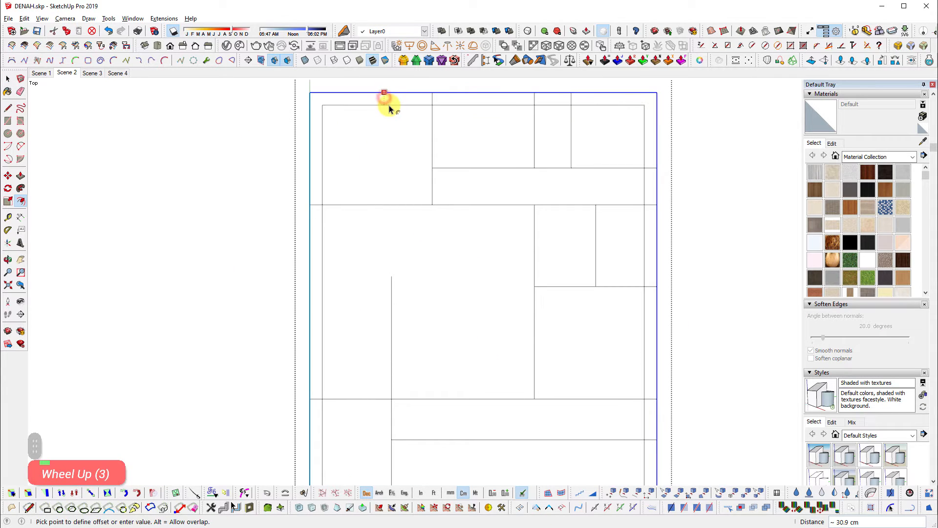
text(15)
key(Return)
scroll(386, 111, down, 2)
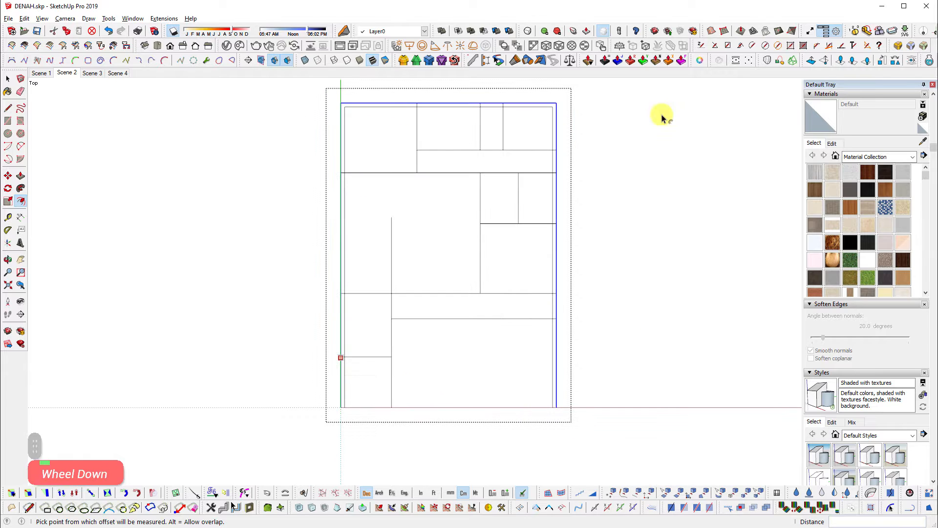
key(space)
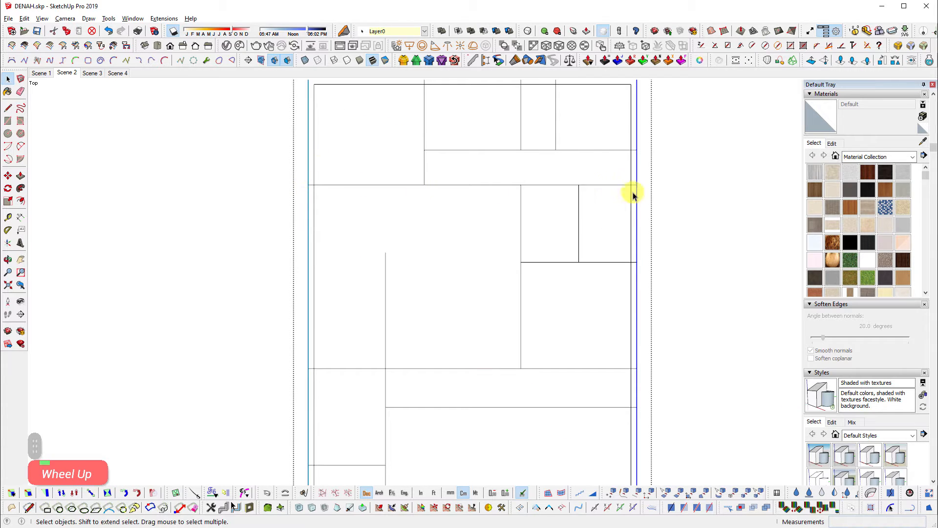
Offset the front and right edges of the rear left room 7.5 cm into the room
scroll(274, 184, up, 2)
shift+middle_drag(275, 184, 319, 220)
drag(180, 209, 796, 234)
shift+middle_drag(391, 184, 471, 259)
scroll(266, 140, up, 1)
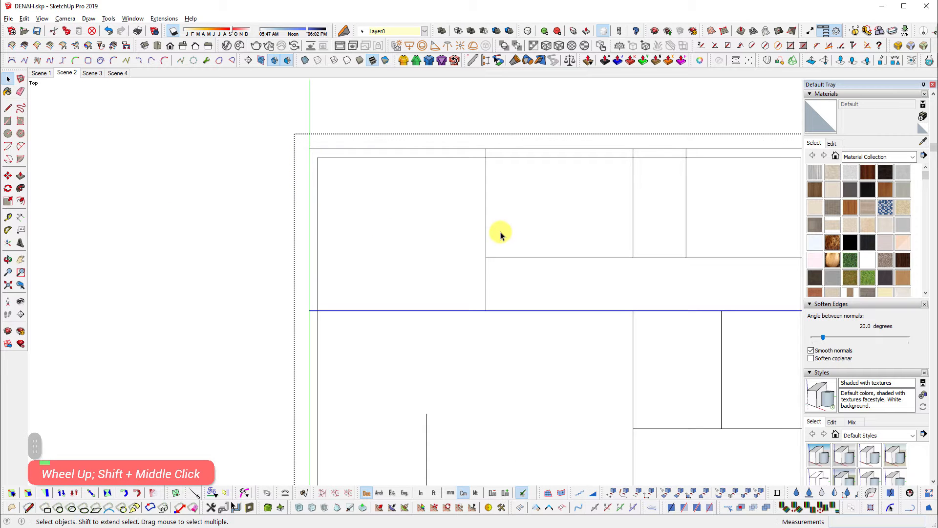
double_click(451, 247)
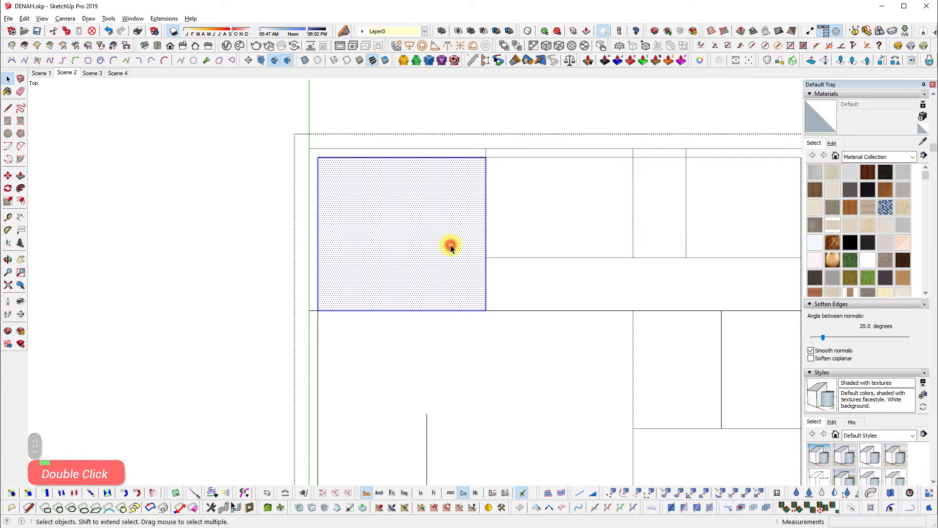
ctrl+shift+click(345, 189)
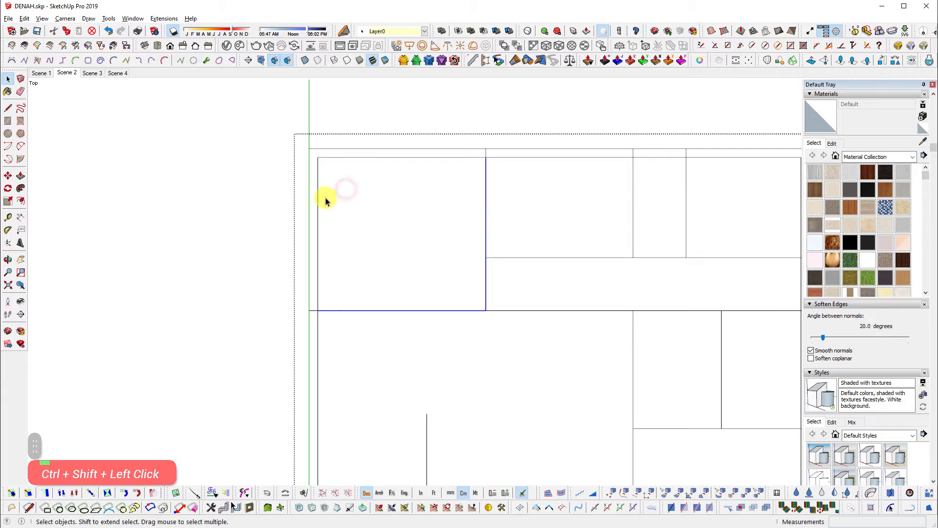
key(f)
click(411, 292)
text(7.5)
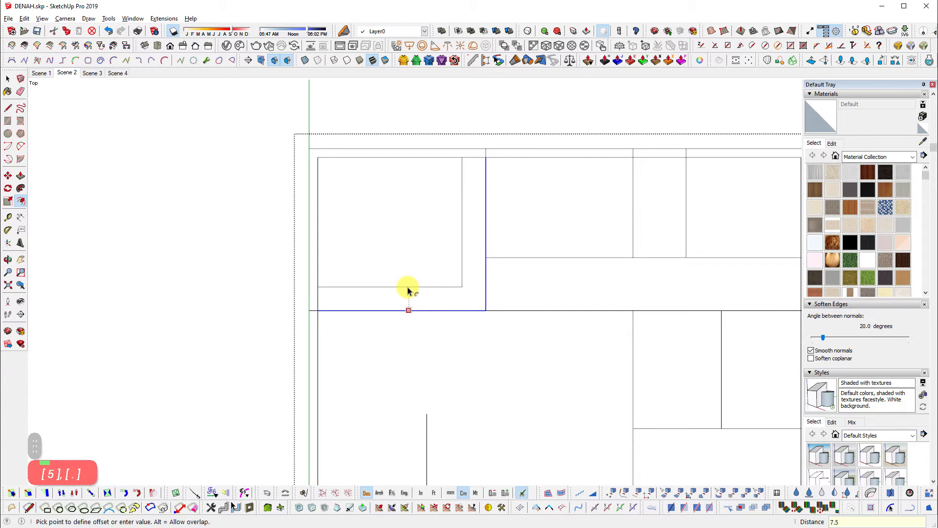
key(Return)
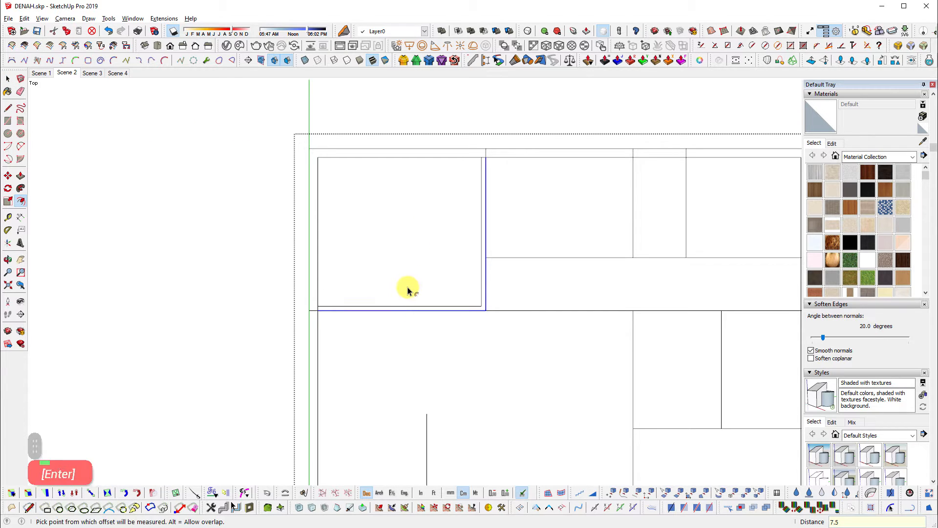
key(space)
Offset the same two edges of the rear left room 7.5 cm outward, away from the room
scroll(400, 308, down, 3)
scroll(506, 361, up, 2)
shift+middle_drag(509, 360, 497, 297)
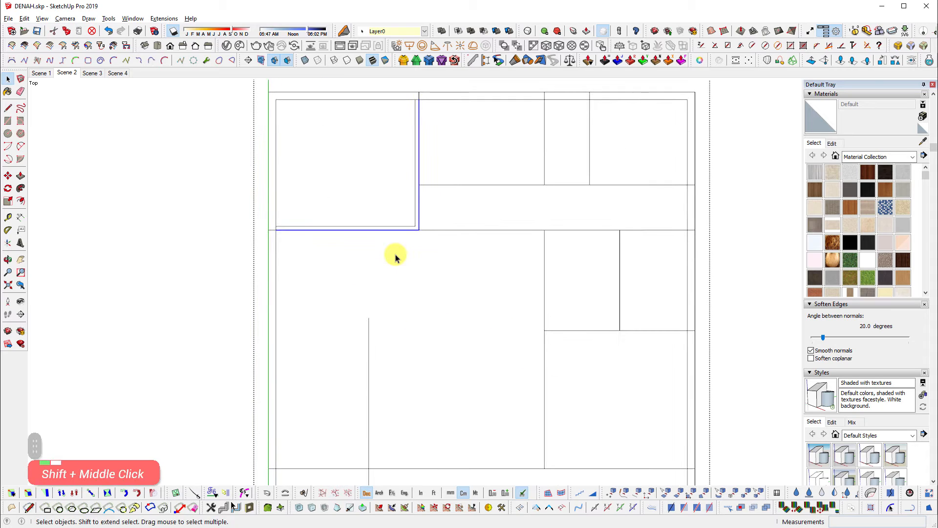
scroll(427, 147, up, 3)
key(f)
click(416, 147)
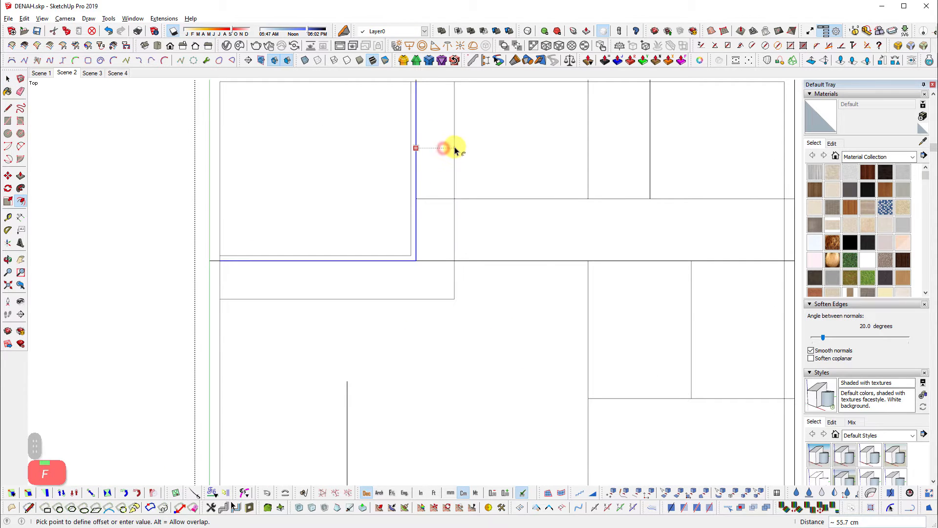
text(.75)
key(Return)
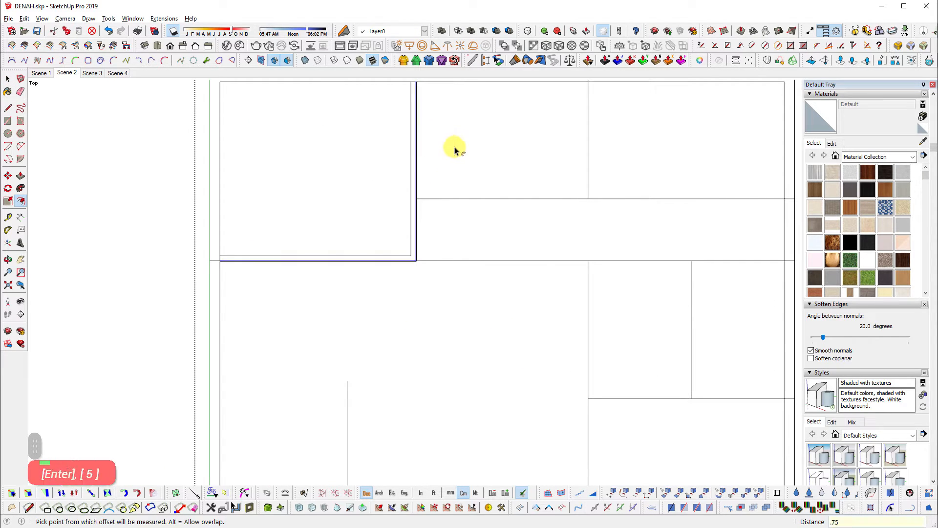
text(7.5)
key(Return)
scroll(255, 205, up, 3)
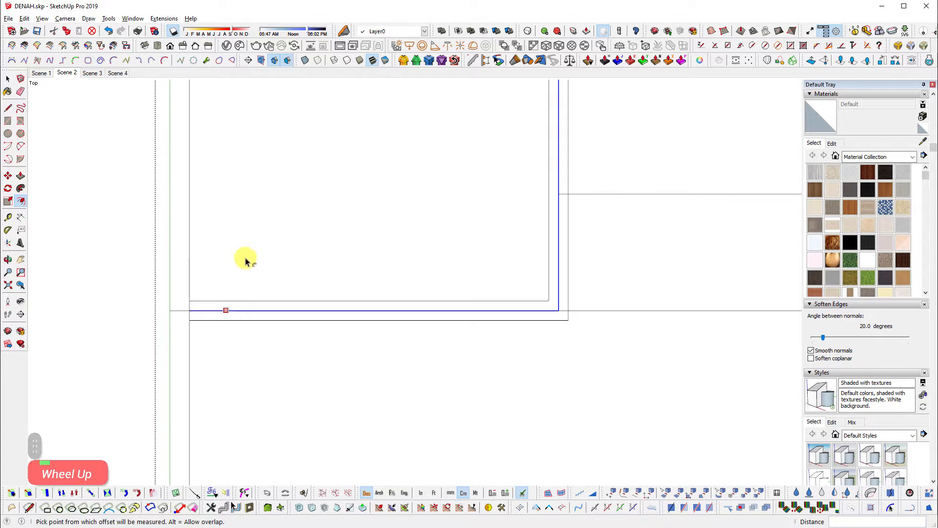
shift+middle_drag(398, 262, 436, 387)
key(space)
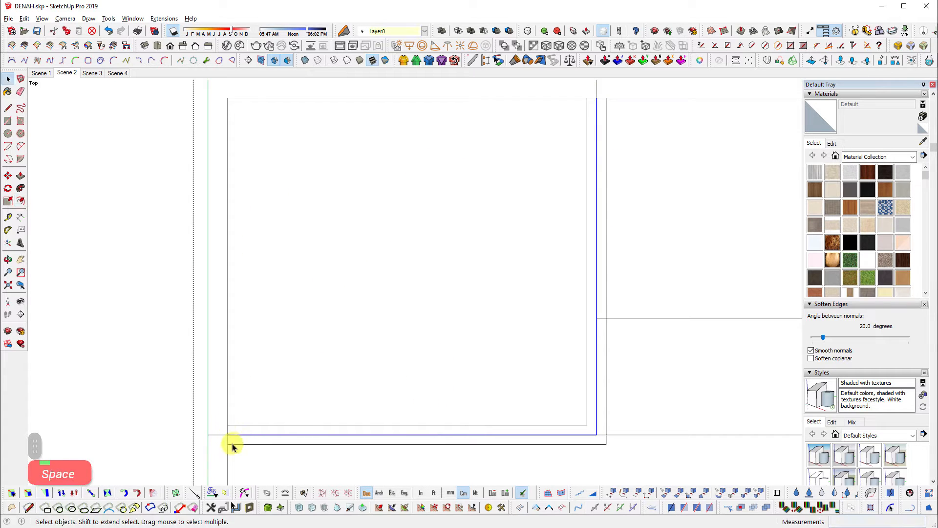
Check the combined length of the two short edges closing the doubled wall where it meets the left outer wall
click(218, 414)
scroll(911, 191, up, 3)
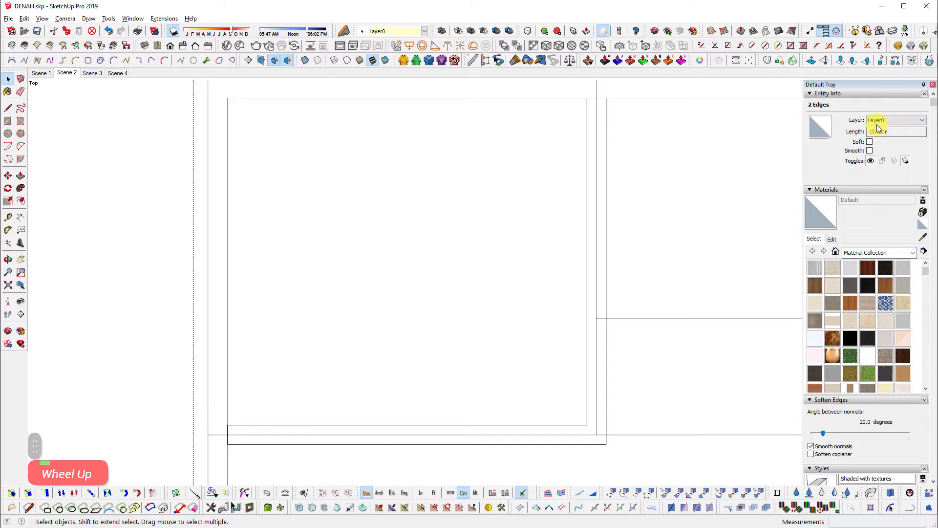
scroll(485, 318, down, 2)
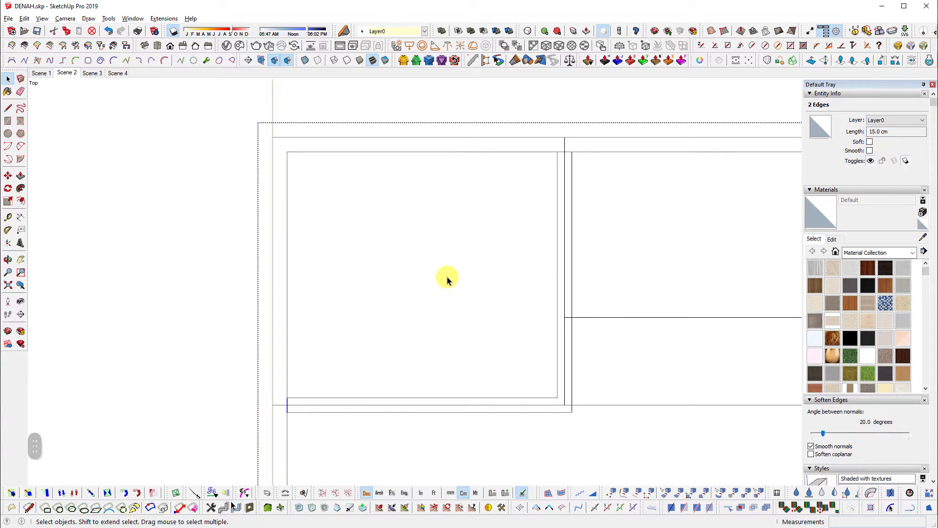
Undo both offsets of the rear left room's edges
key(ctrl+z)
key(ctrl+z)
shift+middle_drag(211, 355, 239, 226)
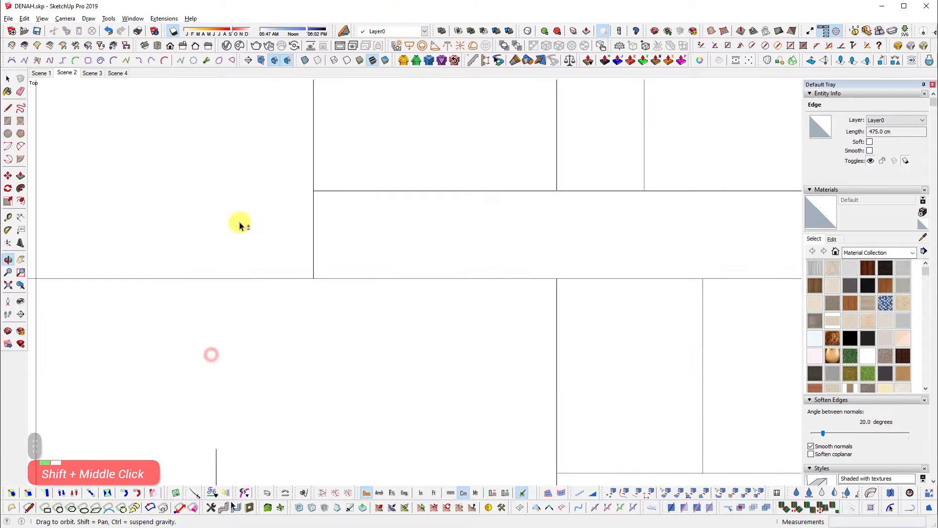
shift+scroll(369, 263, down, 2)
scroll(368, 263, down, 4)
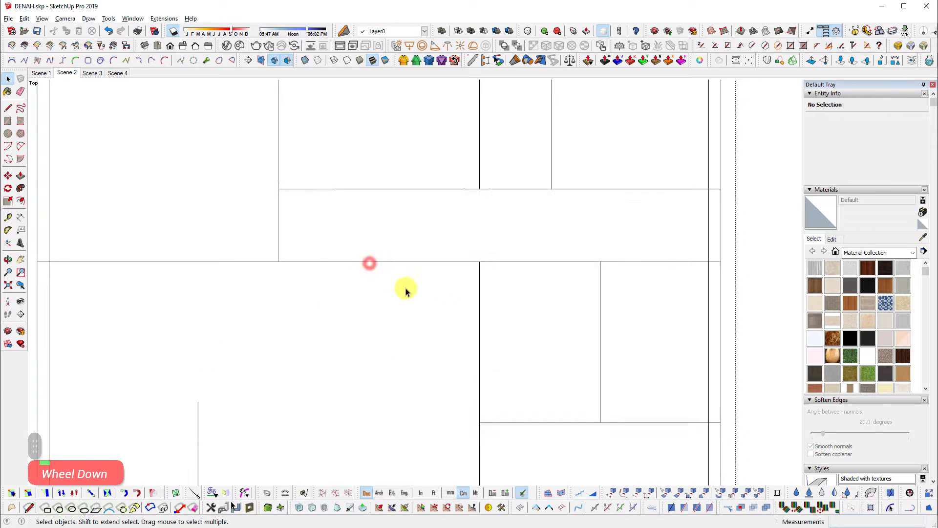
Search the Extension Warehouse for "double line" and look at the Double Line extension's page
double_click(205, 508)
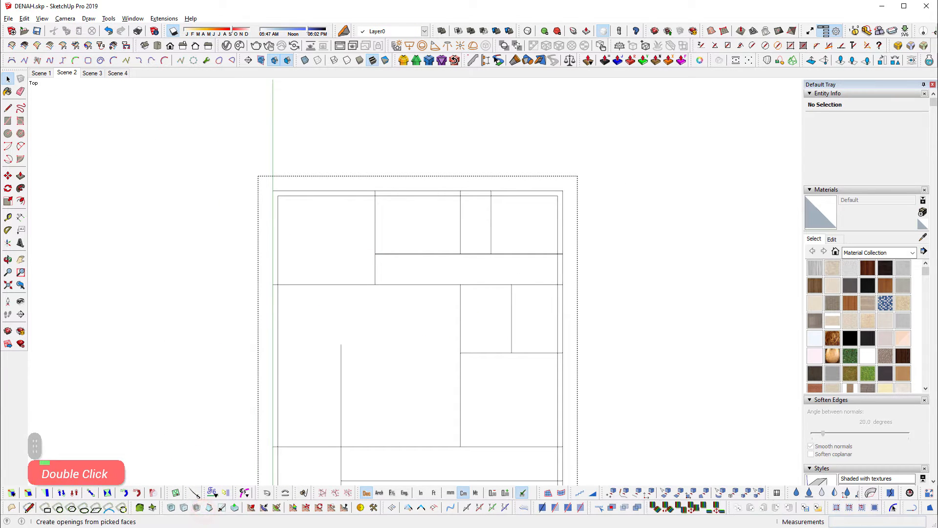
click(693, 32)
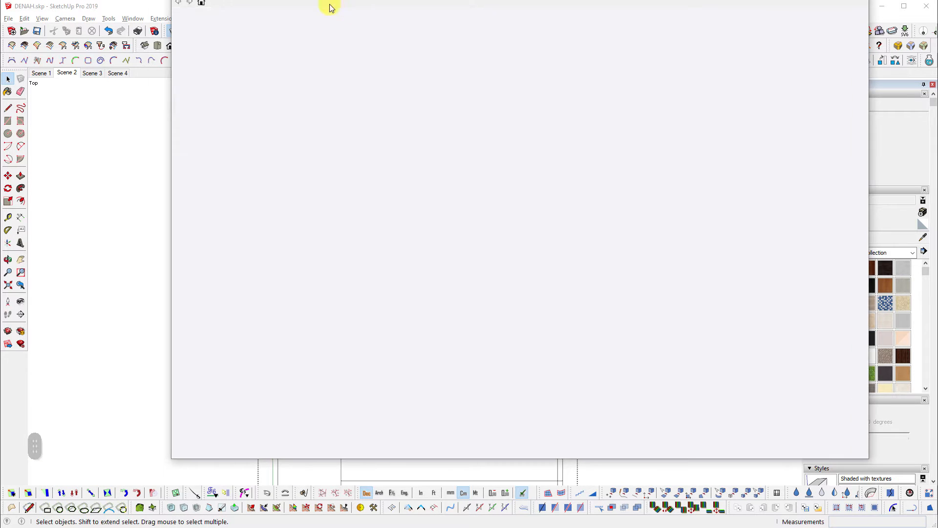
drag(329, 6, 253, 25)
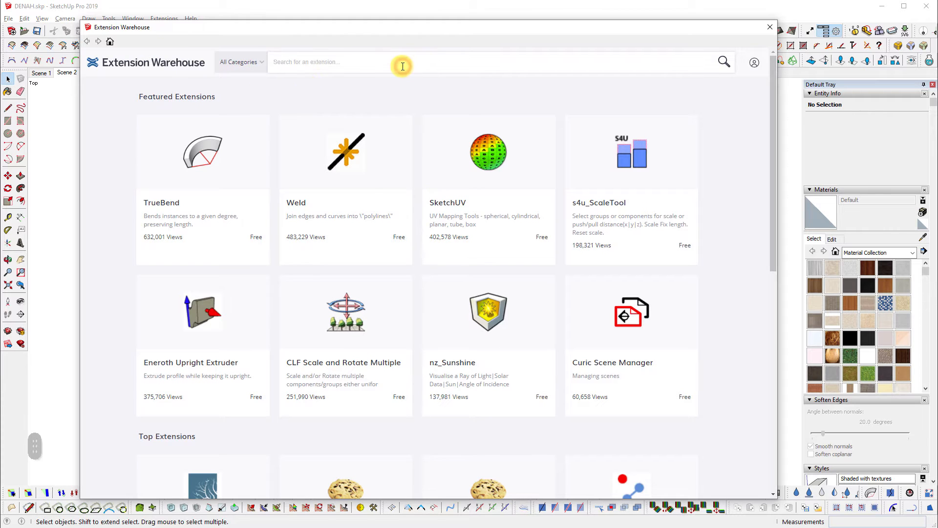
click(403, 66)
text(dou)
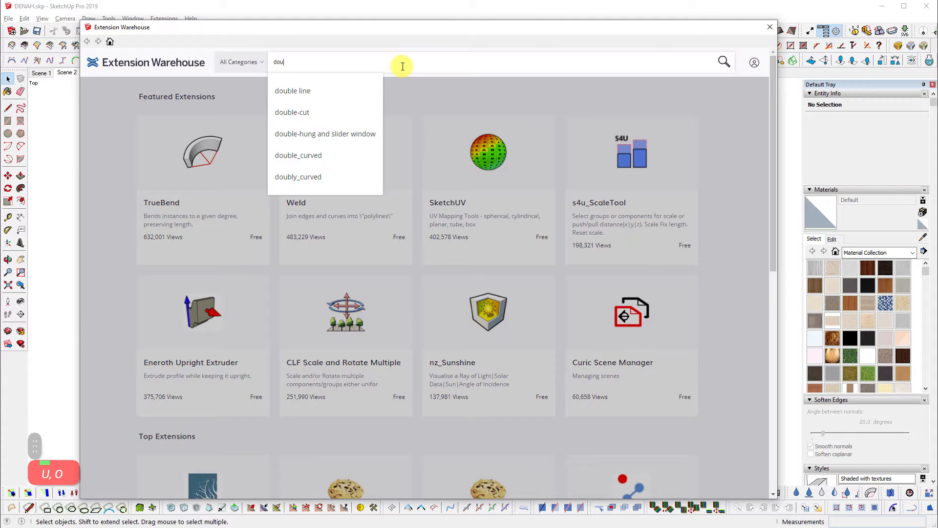
key(Down)
key(Return)
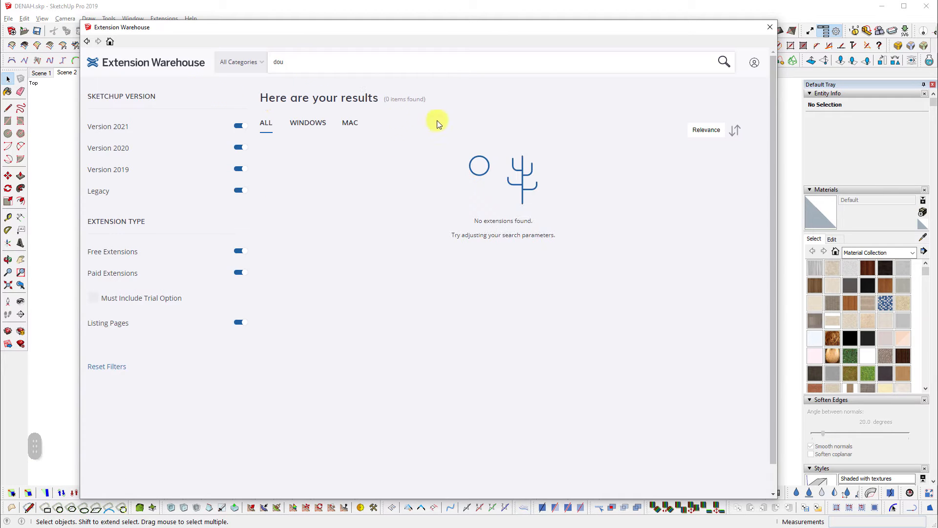
text(b)
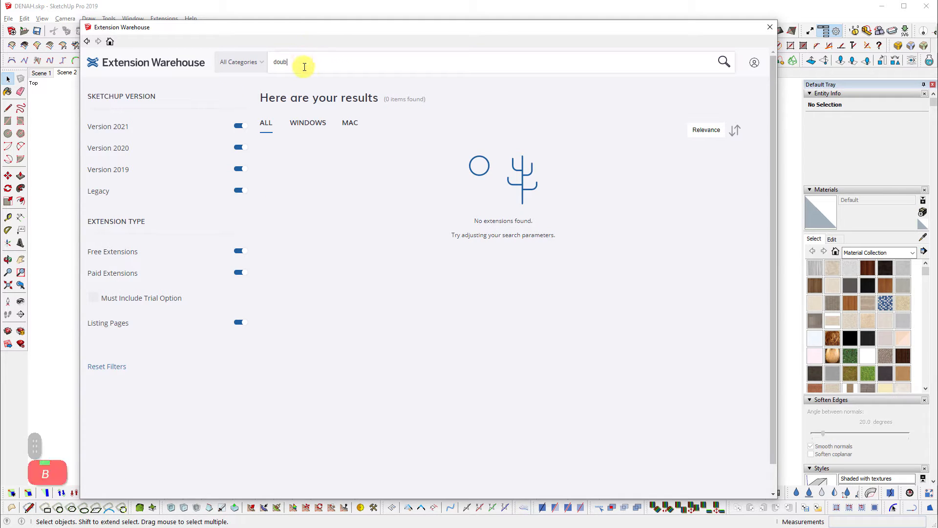
click(304, 91)
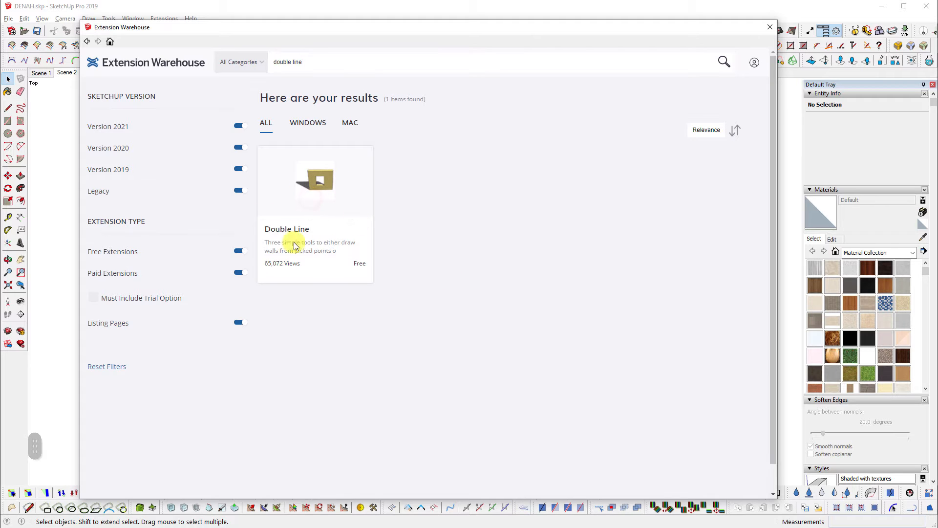
click(285, 226)
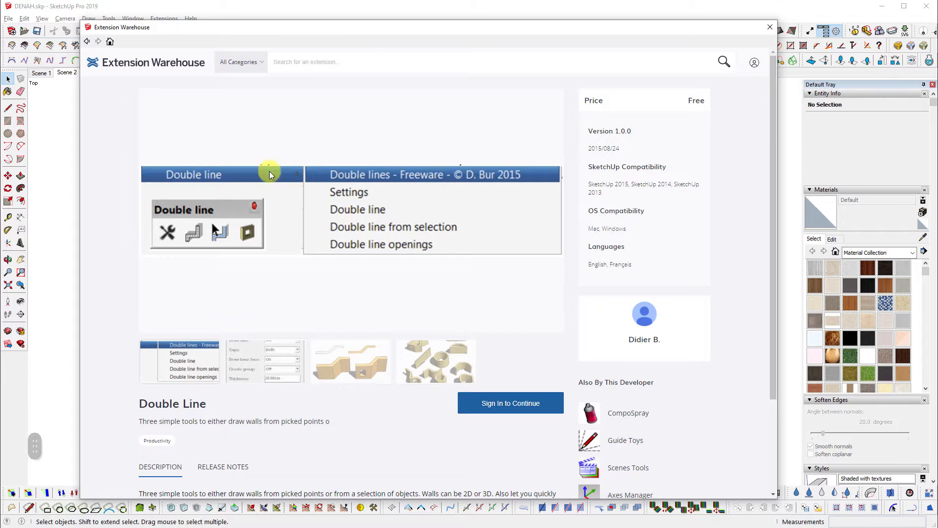
Close the Extension Warehouse and dock the Double Line toolbar back with the other toolbars
click(770, 26)
double_click(579, 141)
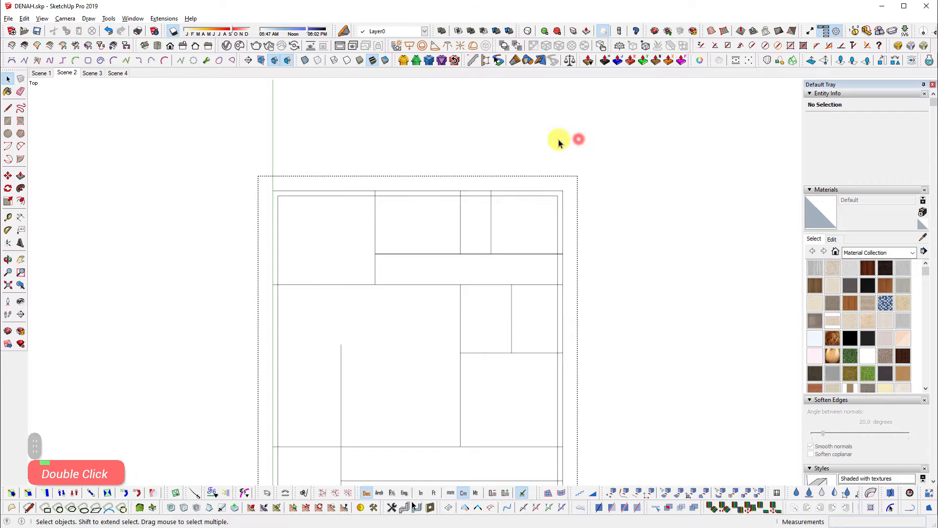
shift+middle_drag(538, 369, 622, 252)
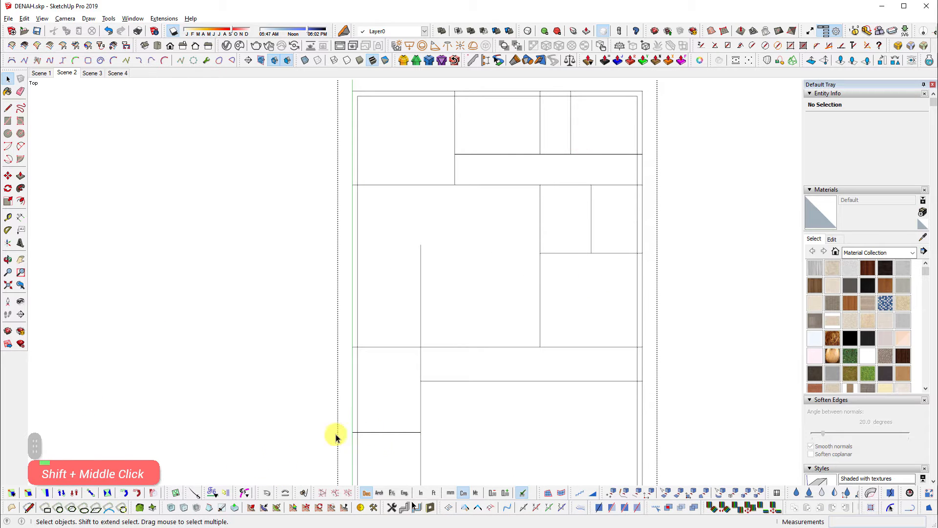
In the Double Line settings, set caps to None, base face drawing to Off, thickness to 15 and height to 0
click(392, 508)
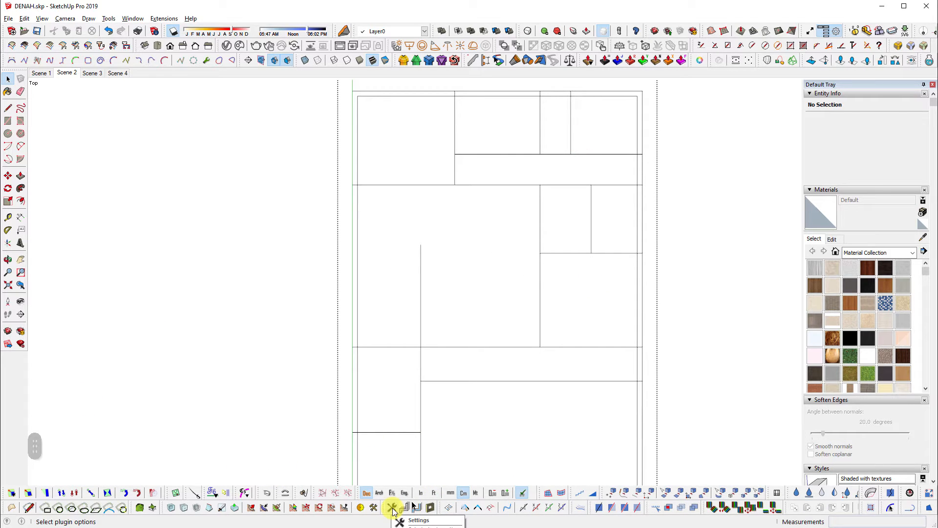
click(406, 520)
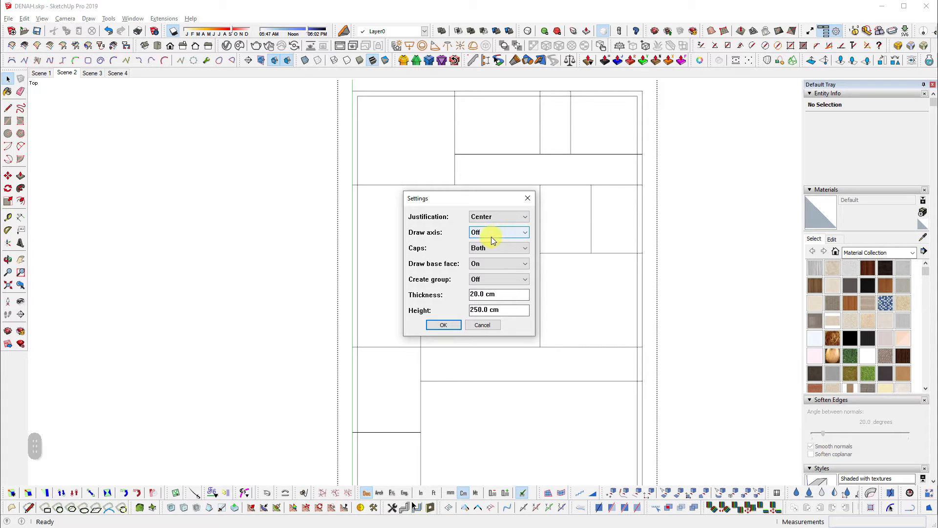
click(480, 248)
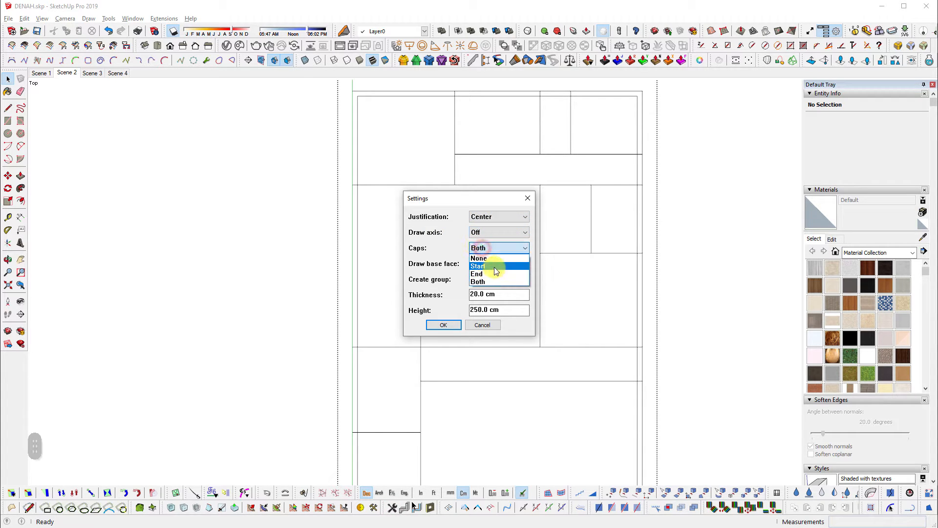
click(493, 258)
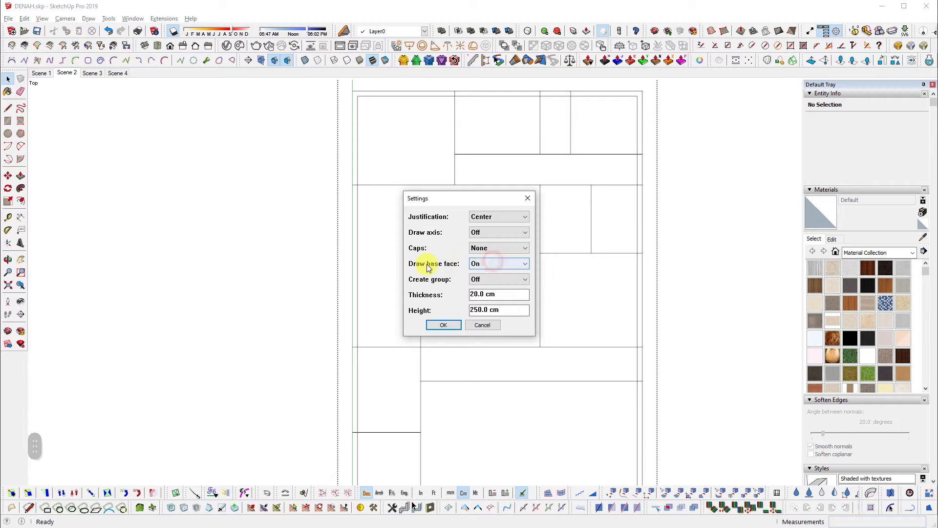
click(494, 264)
click(493, 282)
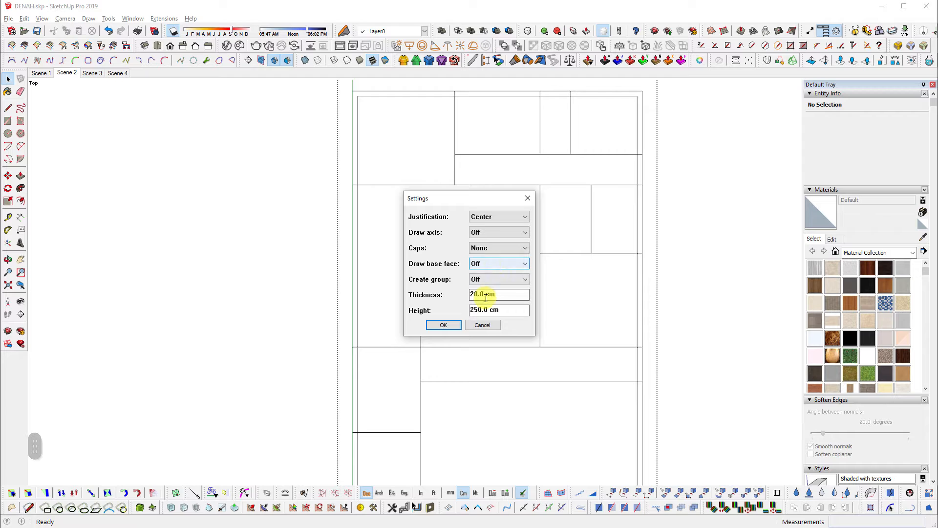
drag(477, 293, 505, 295)
text(15)
key(Tab)
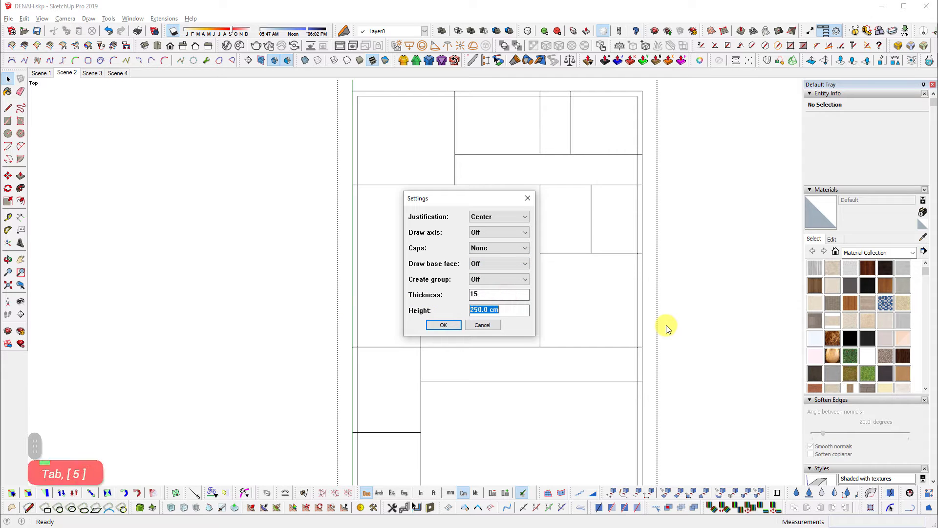
text(0)
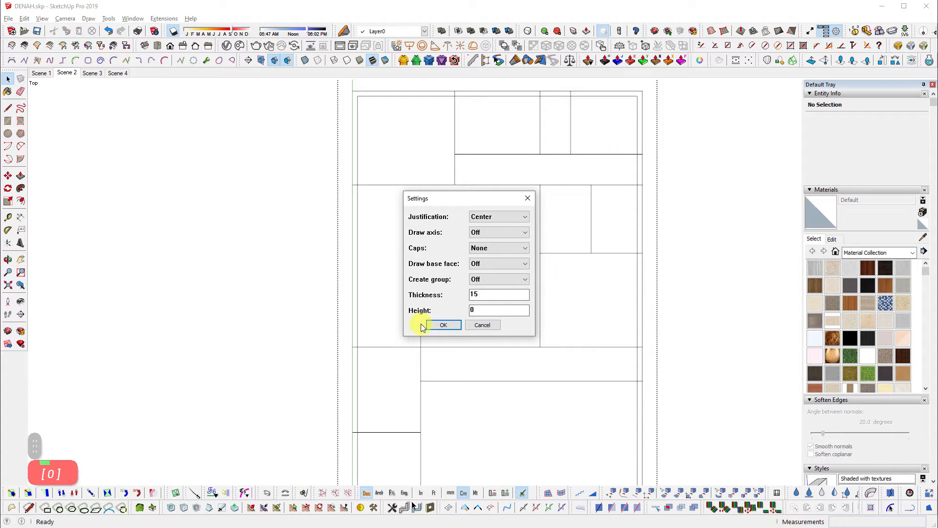
click(443, 327)
Try to draw a double-line wall along the full-width line in front of the rear rooms
shift+middle_drag(497, 184, 486, 243)
scroll(486, 244, up, 3)
triple_click(476, 213)
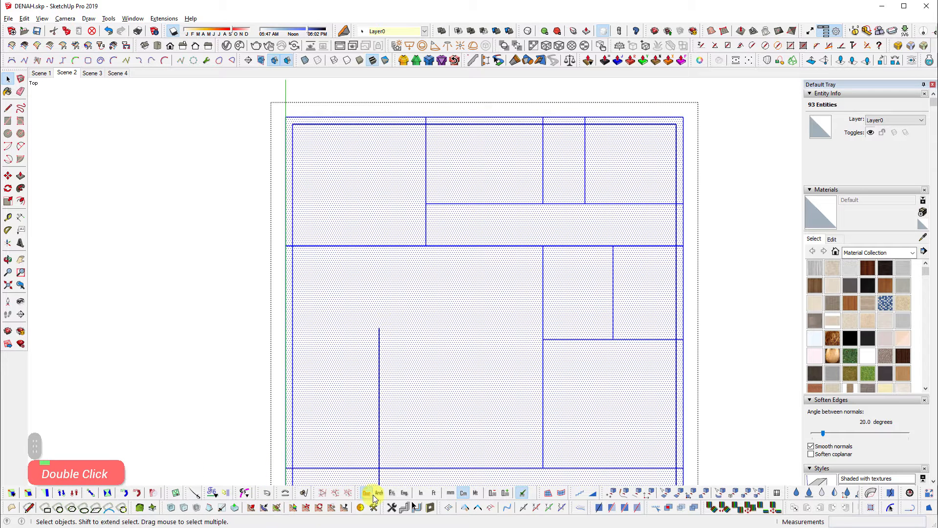
click(408, 509)
click(288, 244)
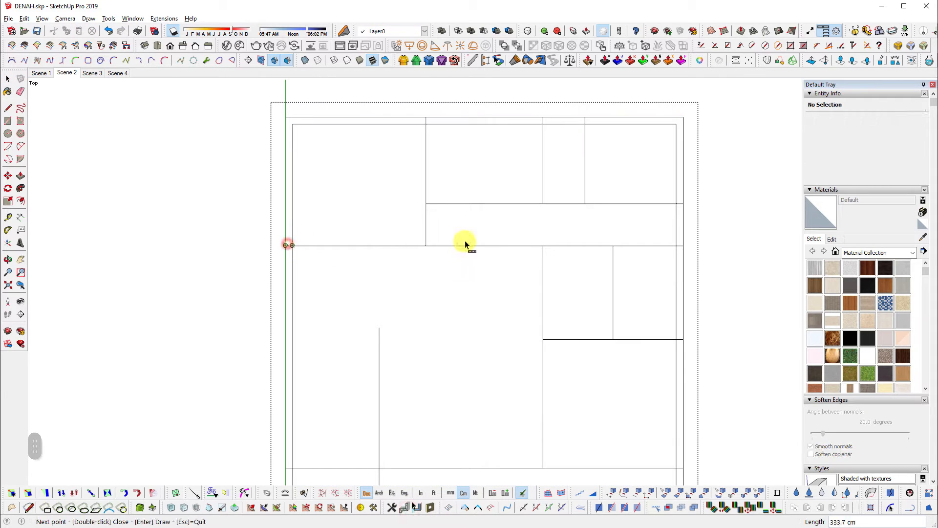
click(684, 246)
key(Return)
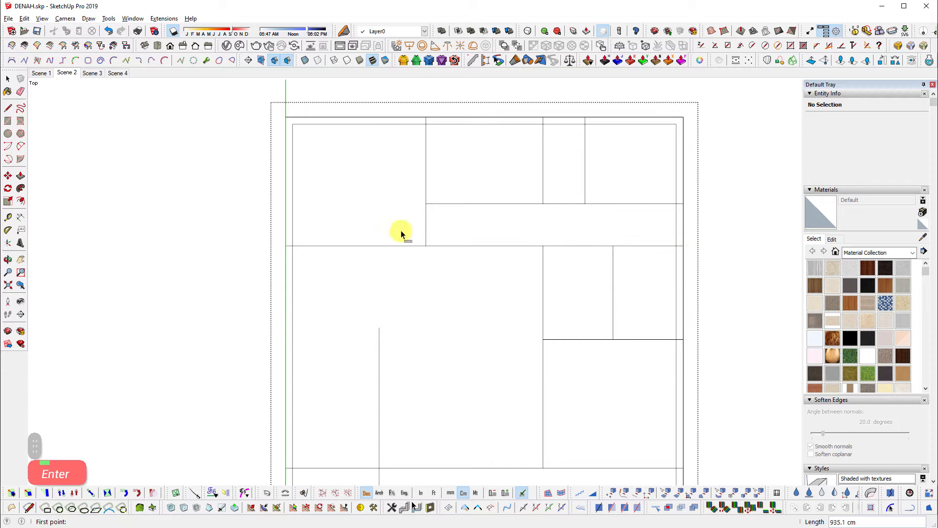
click(285, 246)
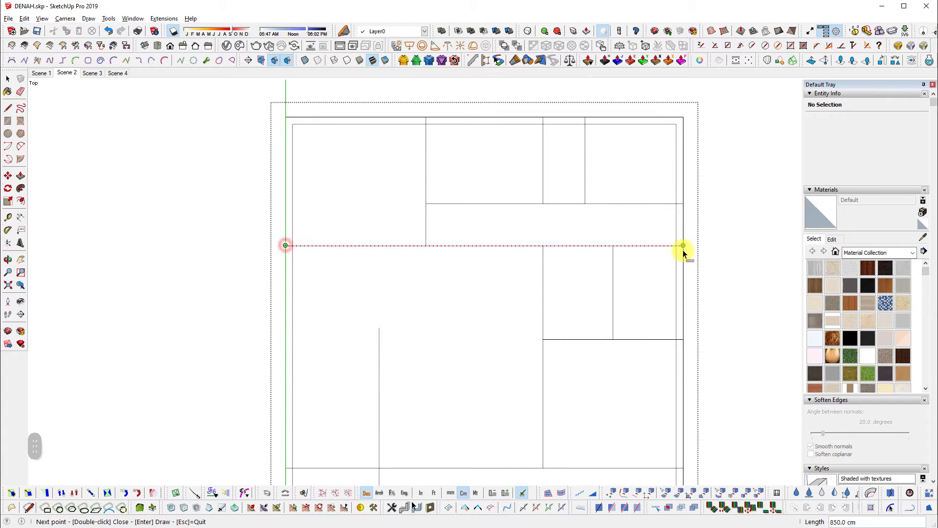
click(683, 251)
key(Return)
scroll(626, 220, up, 1)
key(Escape)
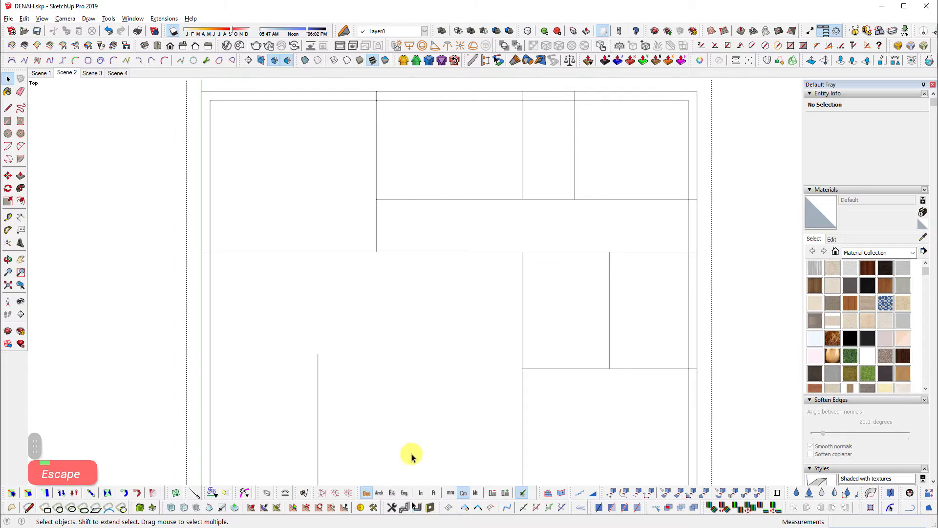
Draw a 15 cm double-line wall along the full-width line in front of the rear rooms, between both outer walls
click(404, 509)
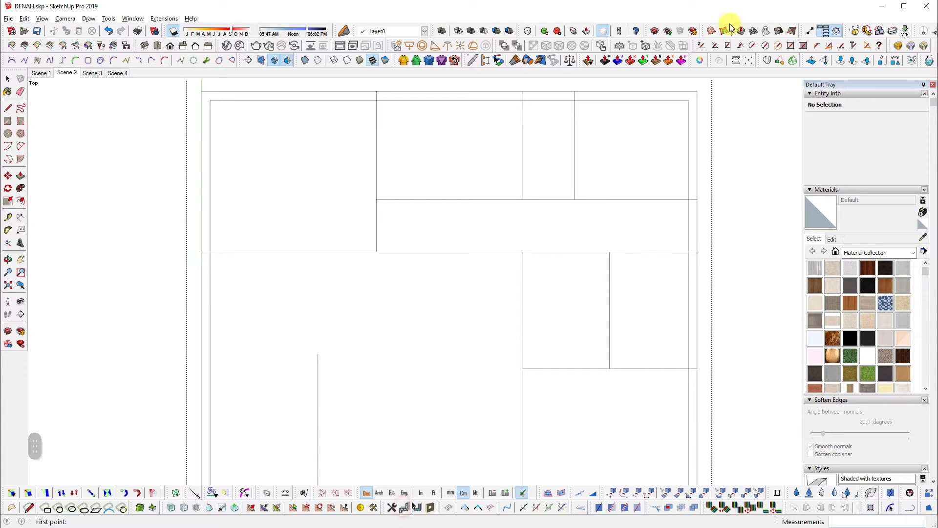
click(200, 252)
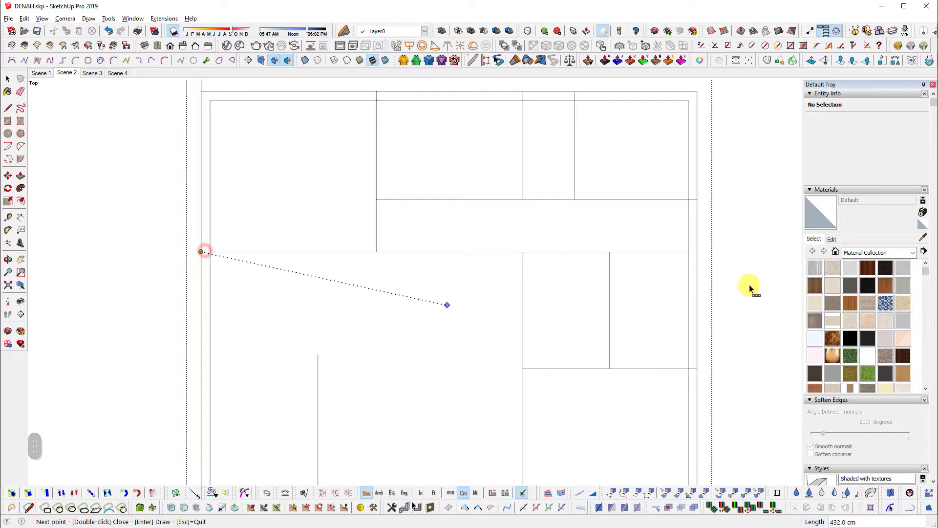
click(699, 253)
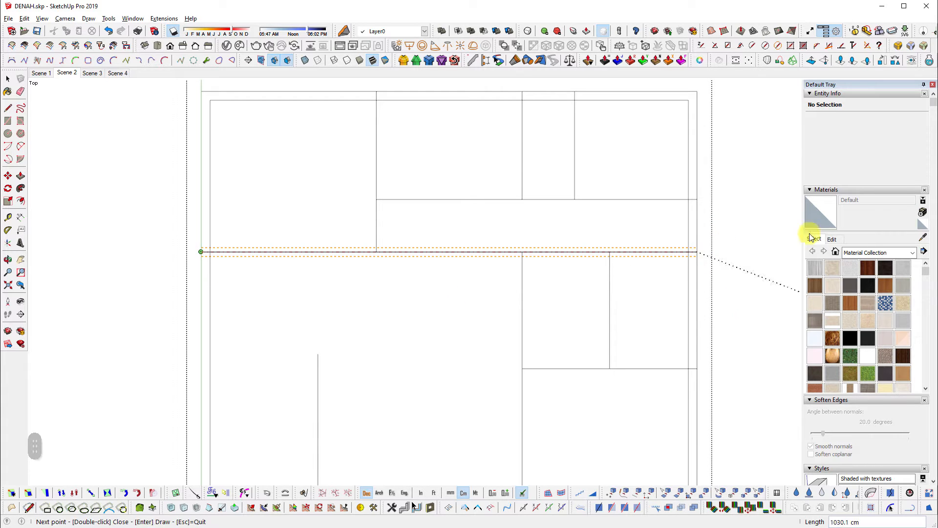
key(Return)
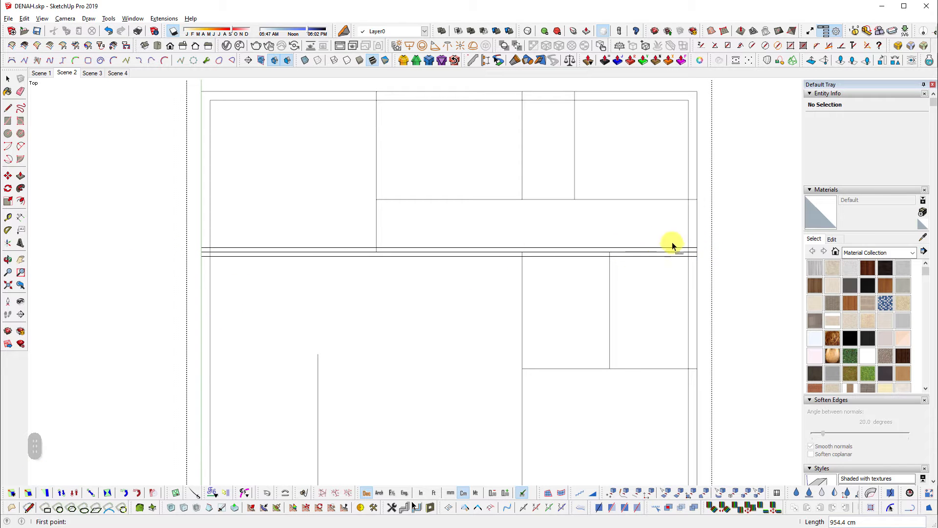
Check the keyboard shortcut that starts the Double Line tool and look at the Shortcuts preferences
shift+middle_drag(441, 182, 484, 274)
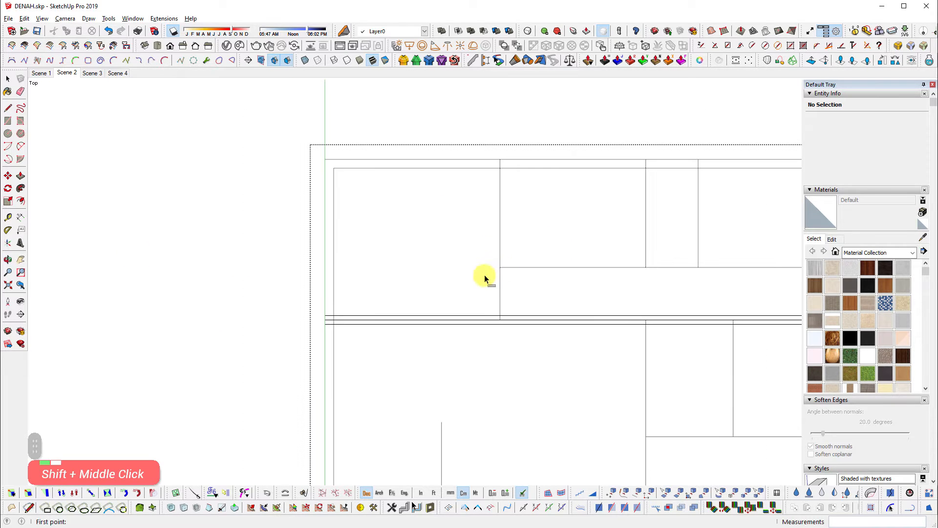
key(space)
key(ctrl)
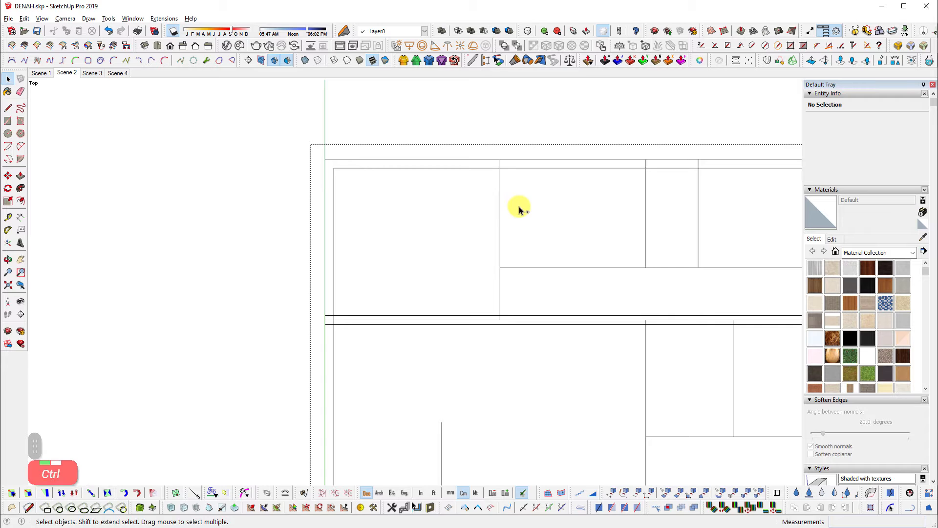
key(ctrl+l)
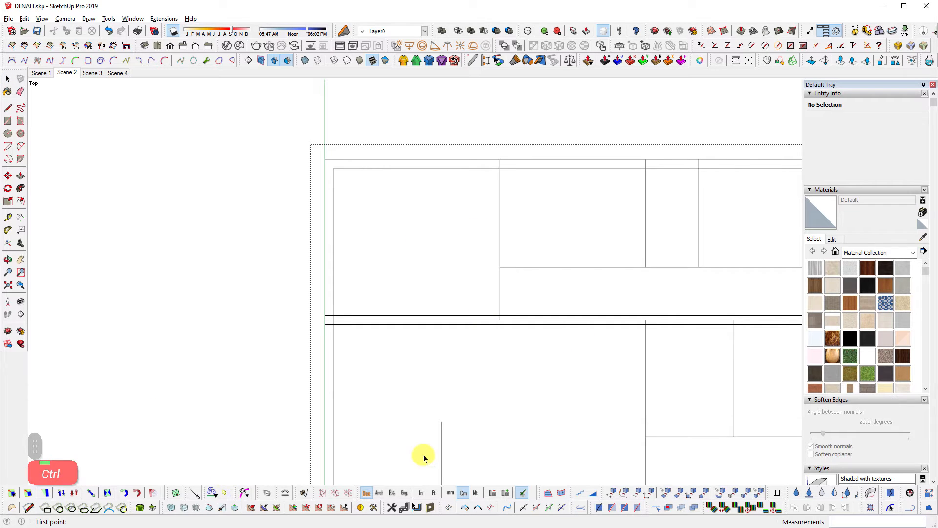
shift+middle_drag(423, 458, 307, 417)
key(space)
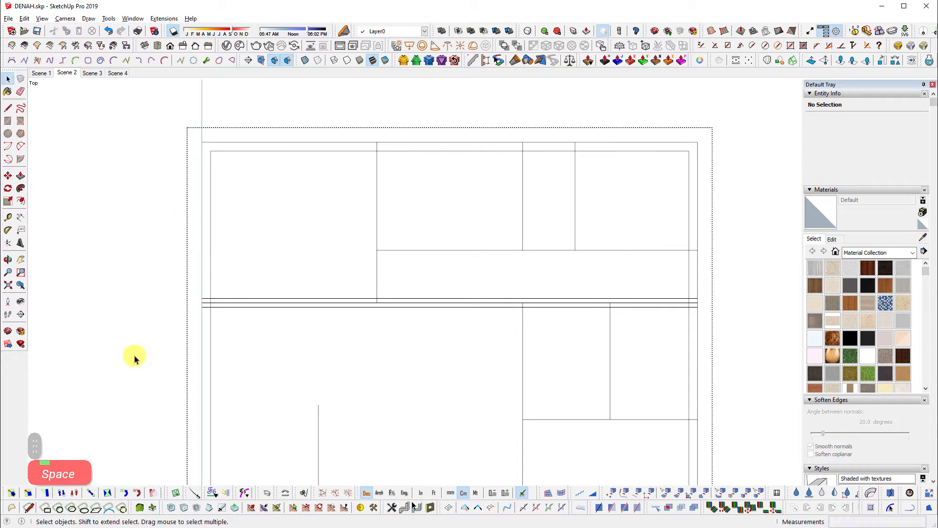
key(ctrl+d)
click(162, 18)
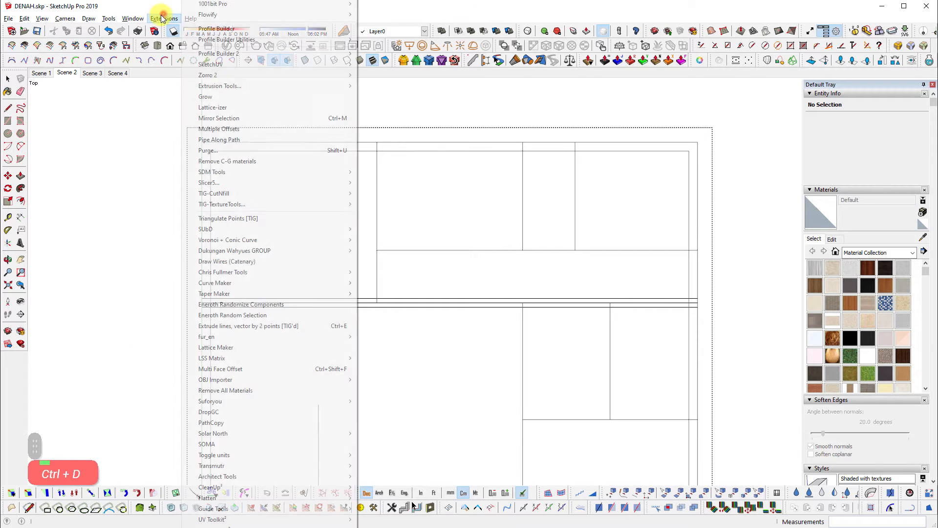
mouse_move(132, 18)
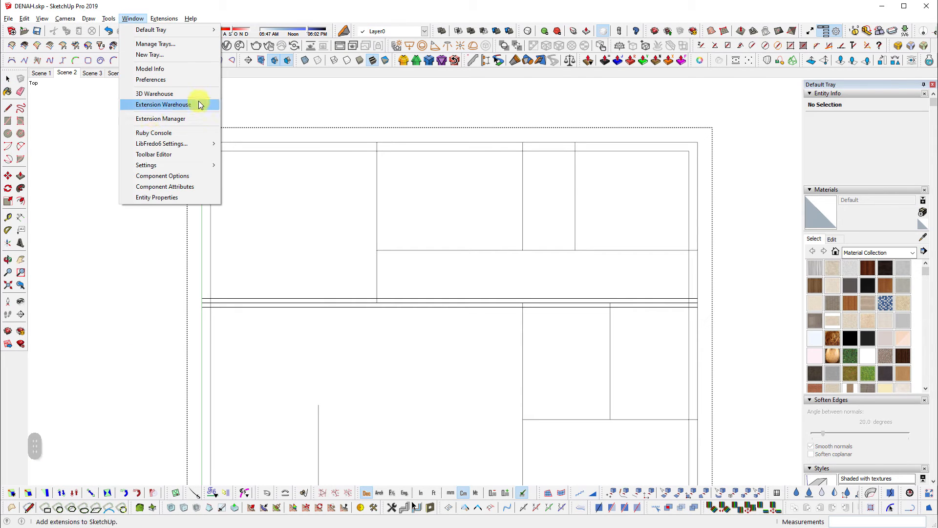
click(191, 79)
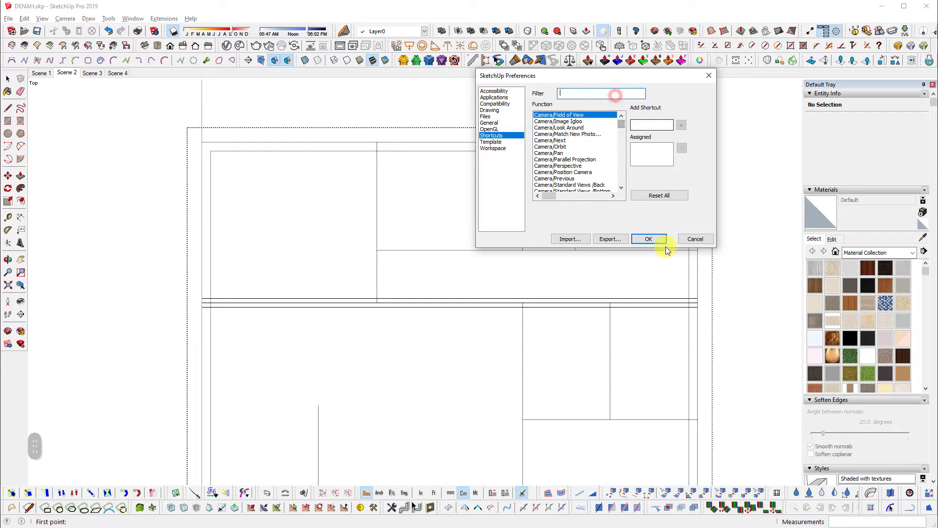
click(650, 240)
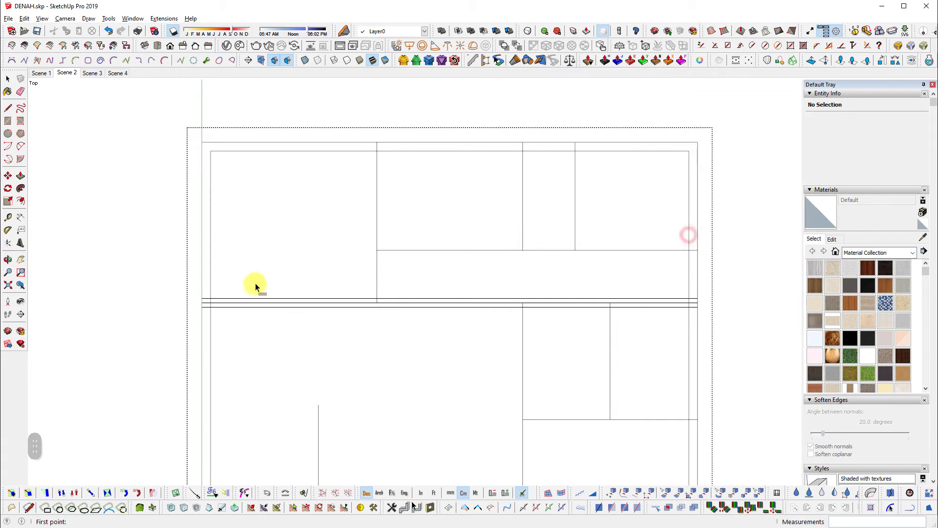
Draw a double-line wall along the inner side of the rear left room, from the rear edge to the full-width wall
shift+middle_drag(255, 283, 437, 209)
scroll(405, 158, up, 2)
click(404, 159)
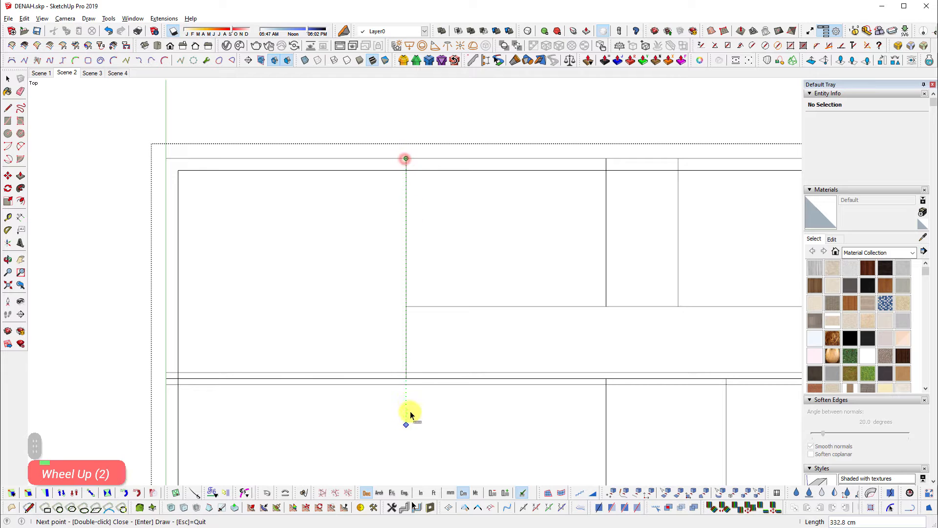
click(408, 384)
Draw a double-line wall along the second full-width line, at the front of the kitchen and living area
scroll(505, 328, down, 1)
scroll(498, 213, down, 2)
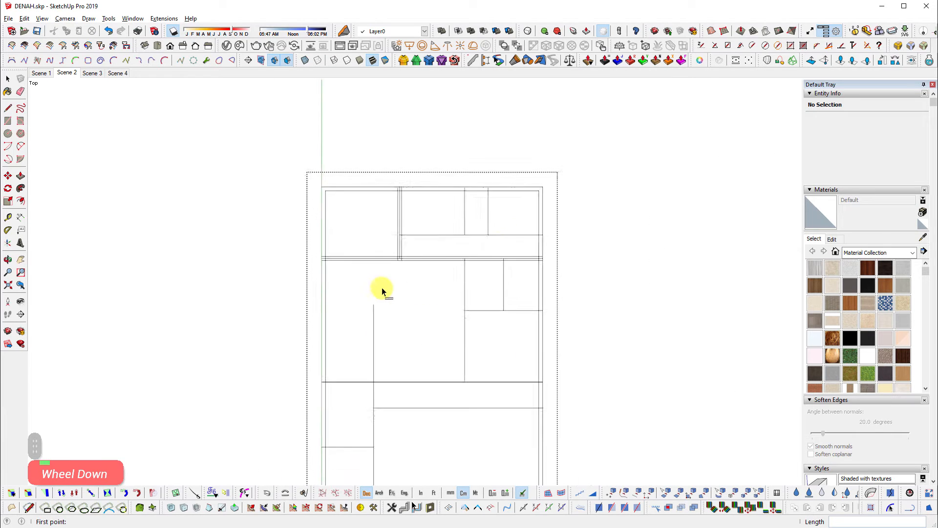
scroll(342, 332, up, 3)
click(296, 327)
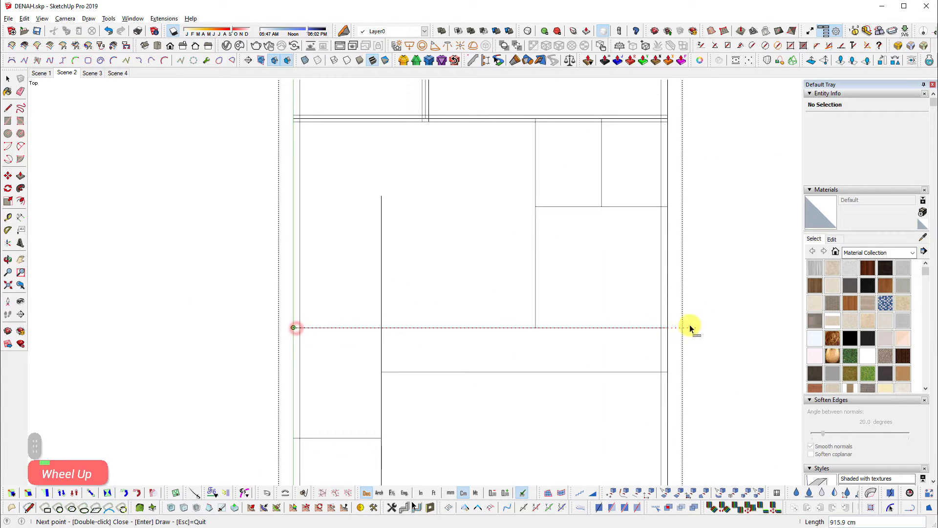
click(667, 324)
key(Return)
Draw an L-shaped double-line wall along the rear and inner sides of the front right bedroom, ending at the front full-width wall
scroll(519, 123, up, 2)
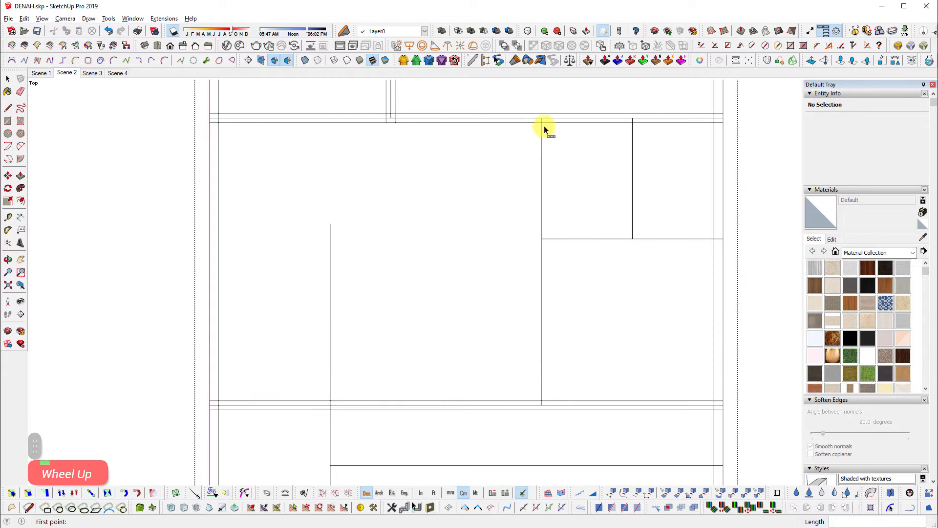
click(722, 239)
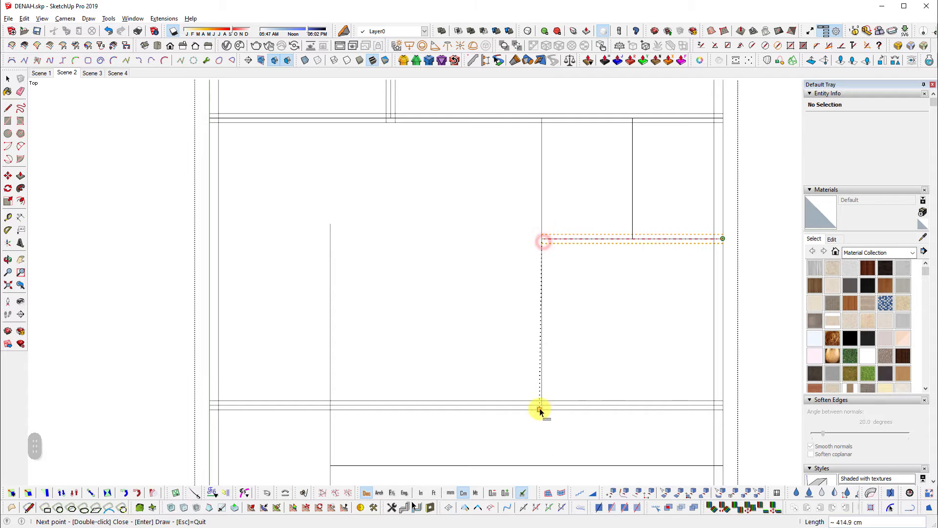
scroll(540, 402, up, 2)
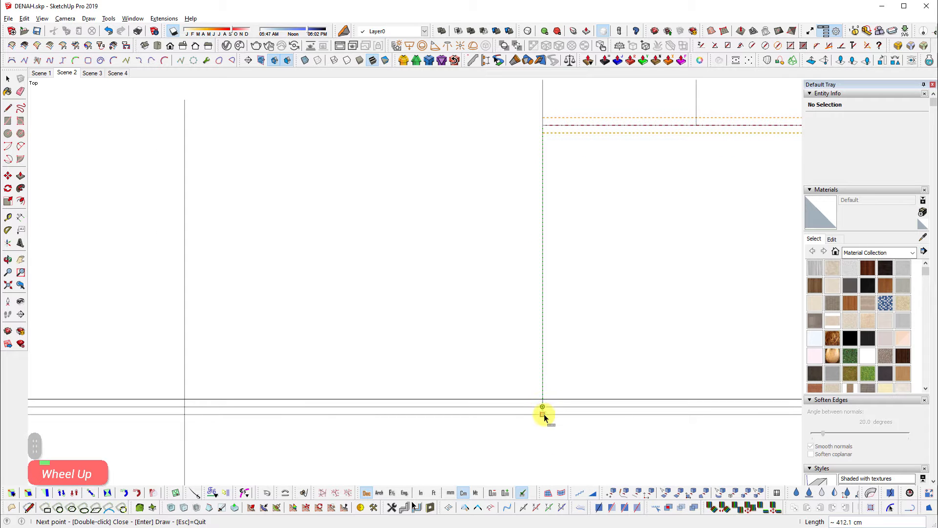
click(543, 414)
key(Return)
Draw a double-line wall along the bathroom partition, from the bedroom's rear wall to the rear full-width wall
scroll(620, 169, down, 3)
scroll(612, 289, up, 3)
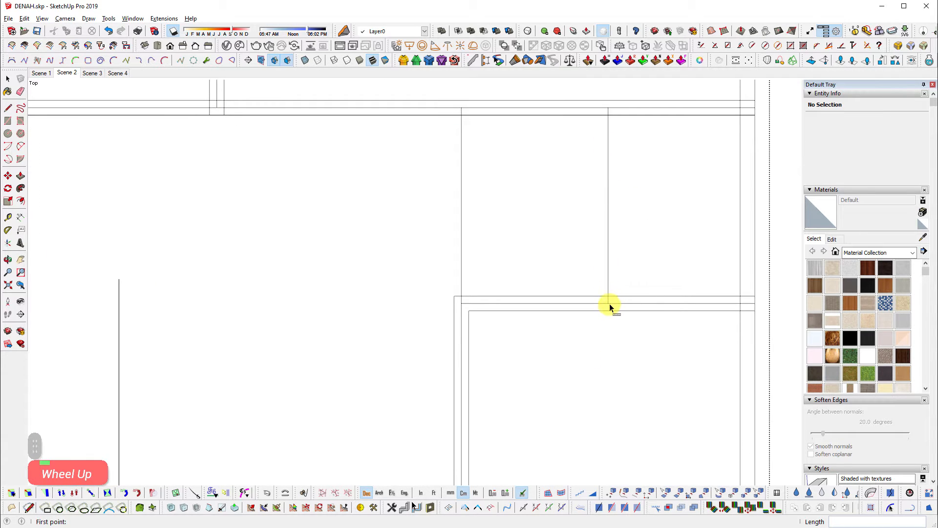
click(609, 303)
click(613, 106)
key(Return)
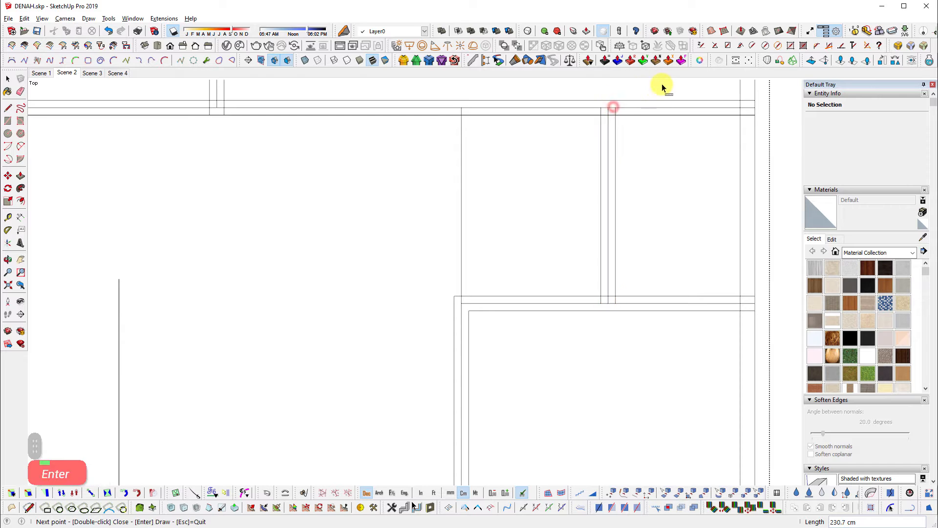
Draw a double-line wall along the kitchen partition, from its free end to the front full-width wall
scroll(383, 314, down, 2)
scroll(353, 255, down, 1)
scroll(353, 255, up, 1)
click(353, 246)
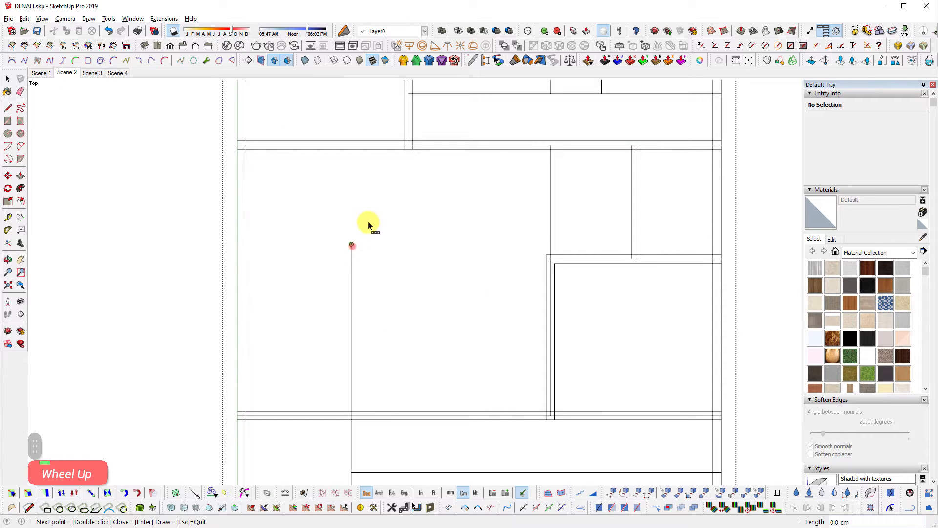
scroll(376, 229, down, 2)
scroll(386, 371, up, 3)
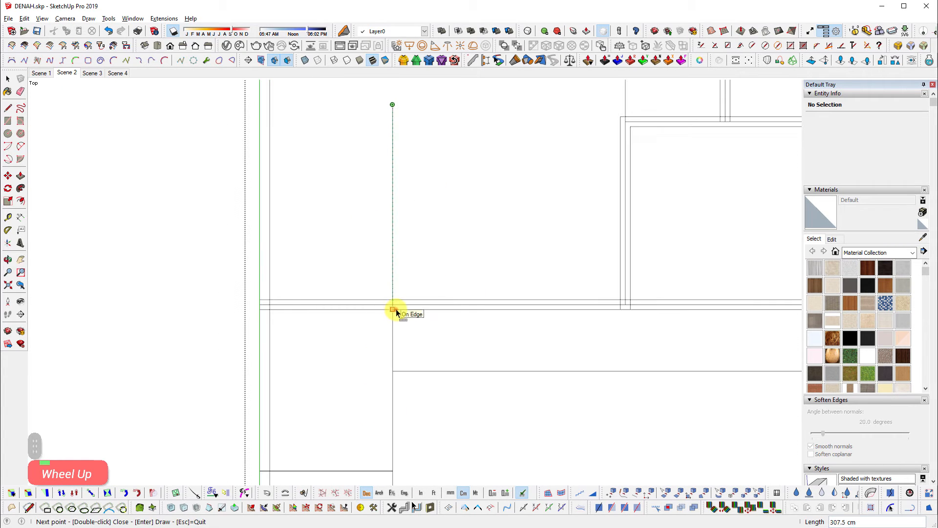
click(393, 309)
key(Return)
scroll(320, 381, down, 3)
scroll(456, 157, up, 5)
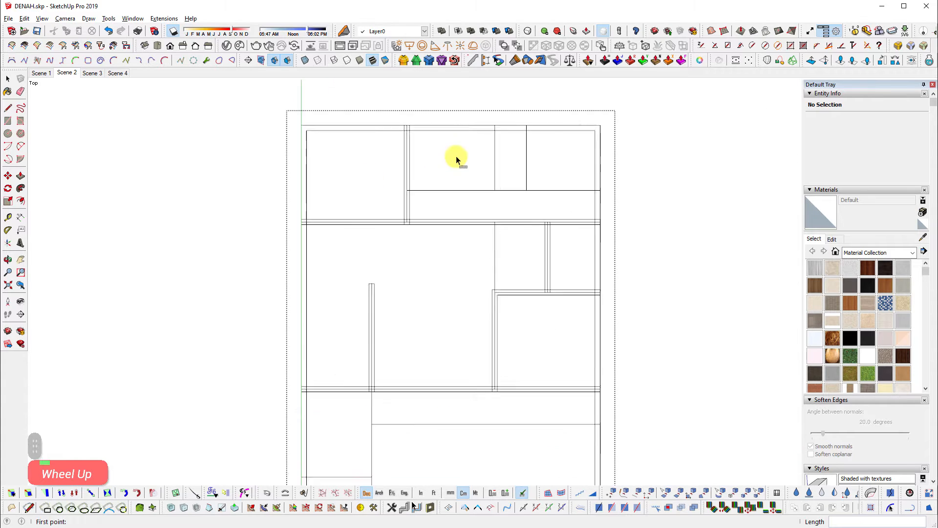
key(space)
Switch to Adobe Acrobat to examine the wall layout in the DRAFT DENAH B5 plan, and return to SketchUp
scroll(580, 191, down, 3)
double_click(582, 191)
scroll(562, 274, down, 2)
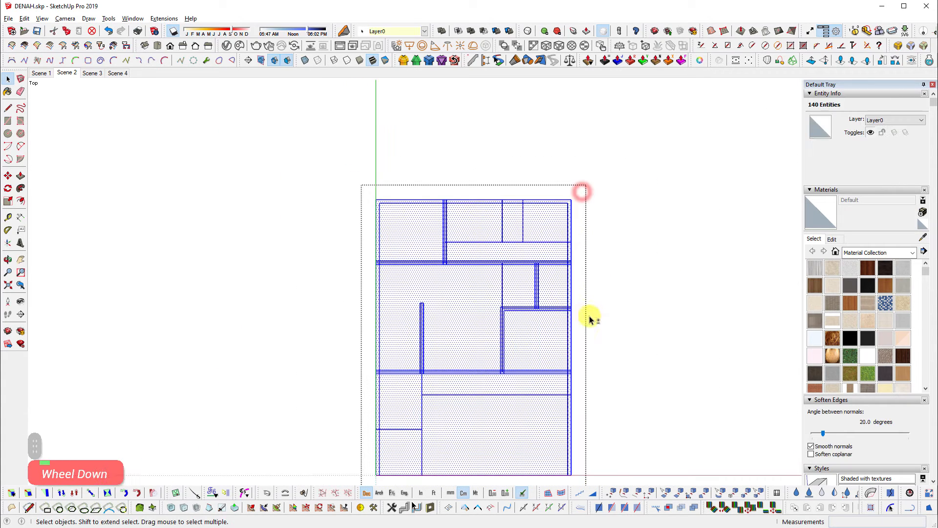
shift+middle_drag(377, 476, 335, 434)
scroll(395, 218, up, 1)
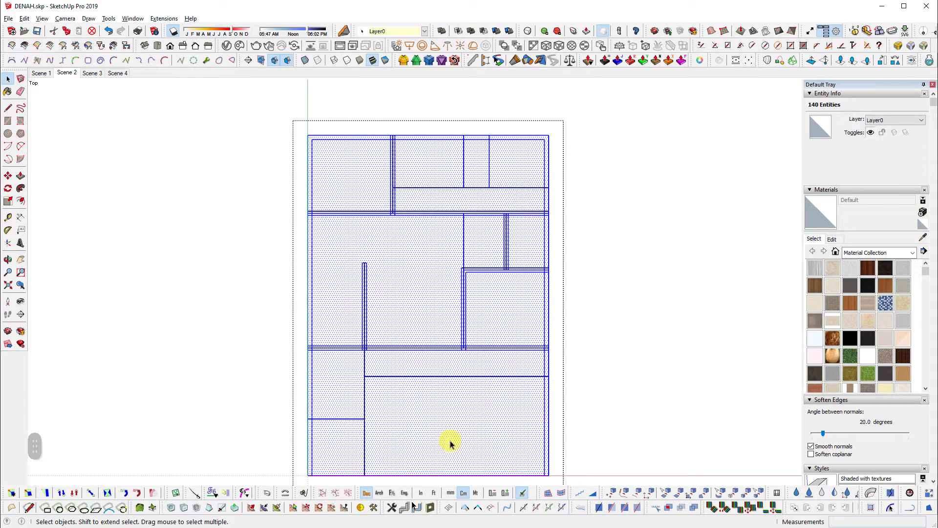
key(alt+Tab)
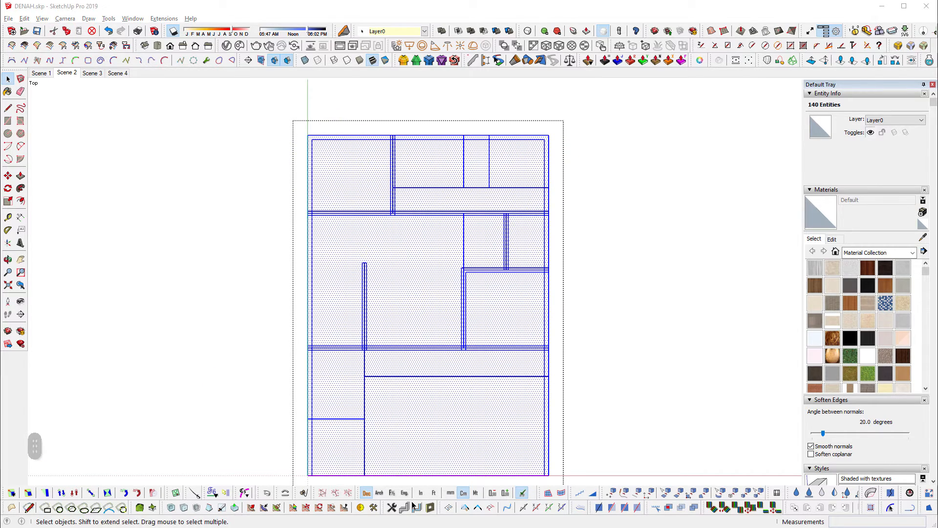
scroll(129, 237, up, 2)
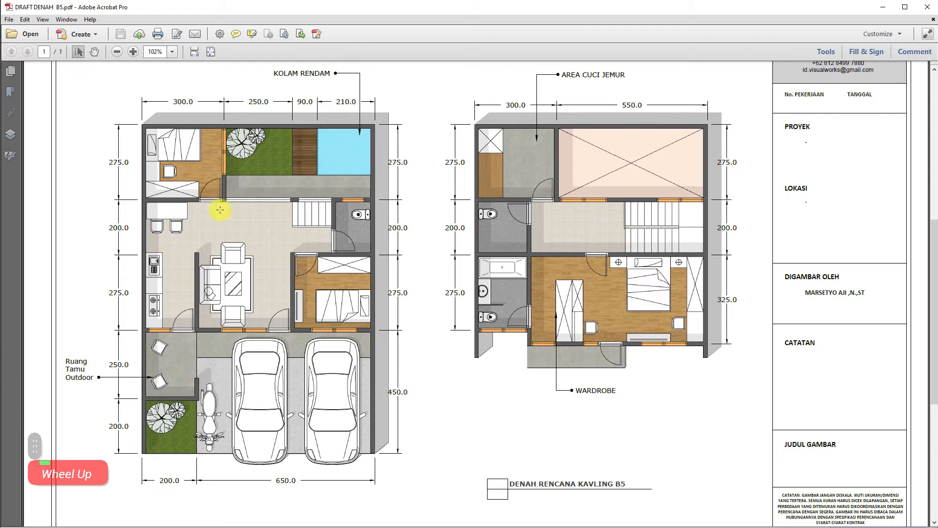
click(883, 6)
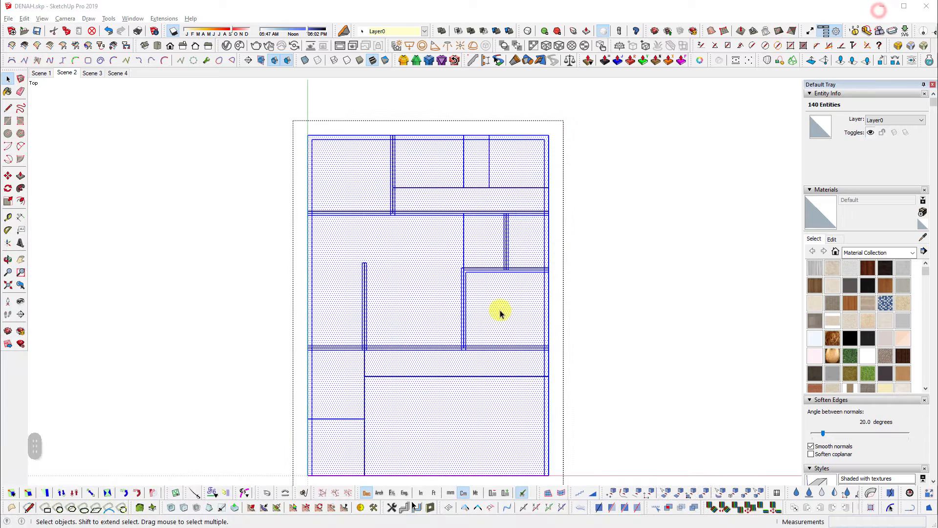
Reopen the ground-floor plan for editing and select the kitchen and living area face with its bounding edges
shift+middle_drag(467, 311, 494, 287)
click(606, 281)
click(523, 290)
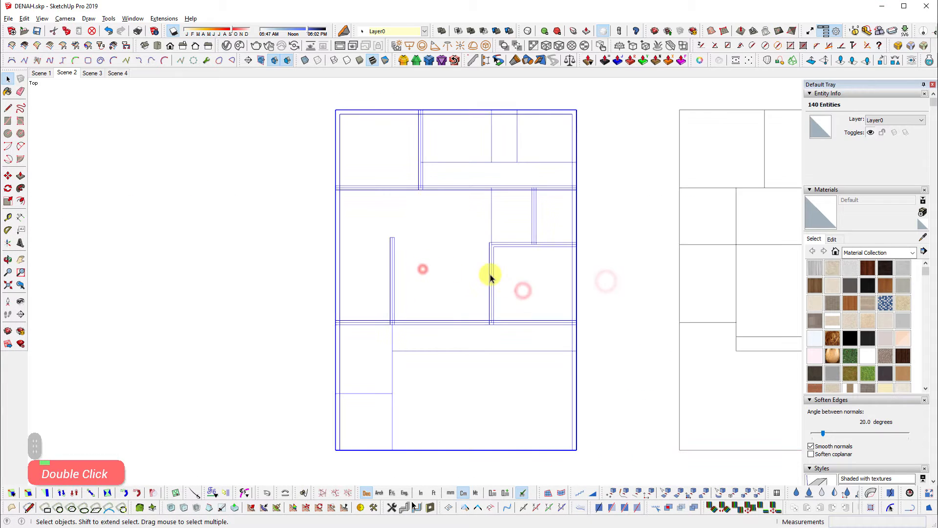
double_click(487, 272)
scroll(507, 267, up, 3)
click(508, 264)
double_click(400, 276)
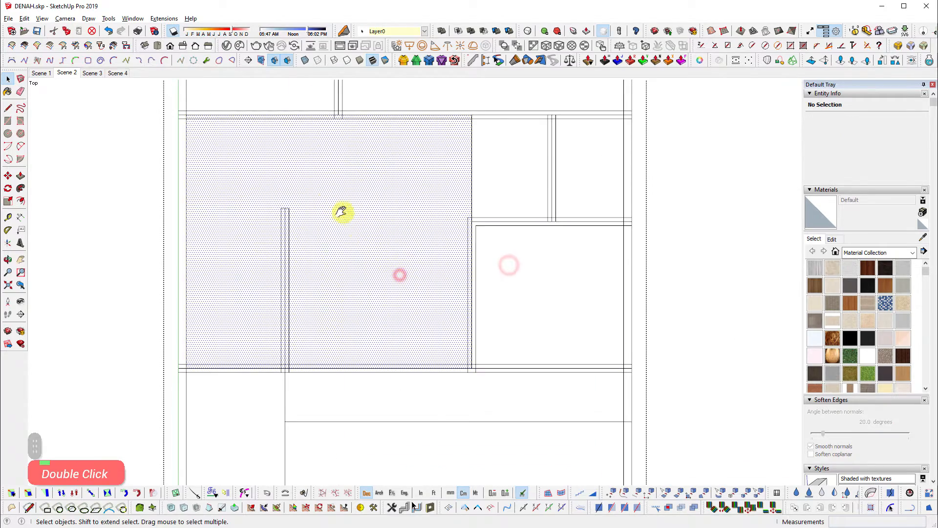
Examine how the bedroom face and the edges cross at the bedroom's front wall corner
scroll(530, 371, up, 5)
scroll(561, 406, down, 1)
shift+middle_drag(458, 370, 440, 368)
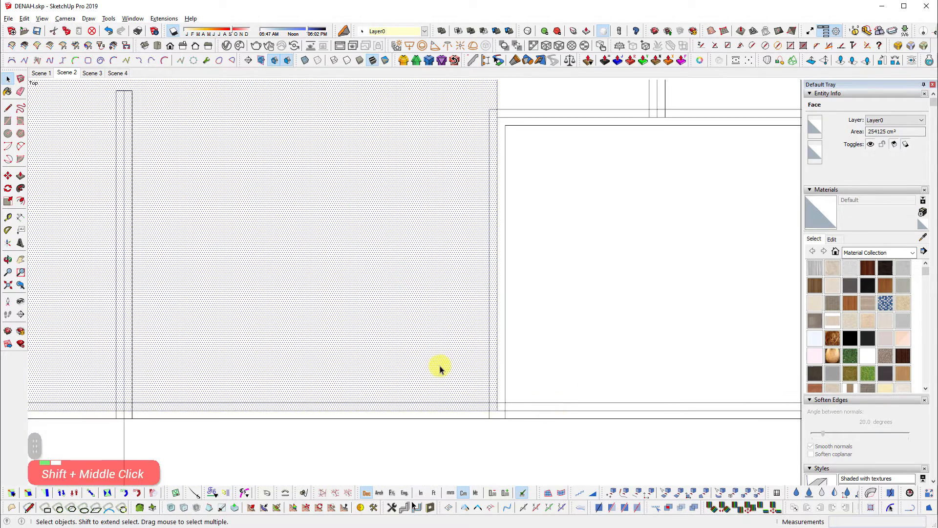
scroll(440, 368, up, 2)
click(578, 375)
scroll(540, 437, up, 2)
scroll(539, 441, up, 1)
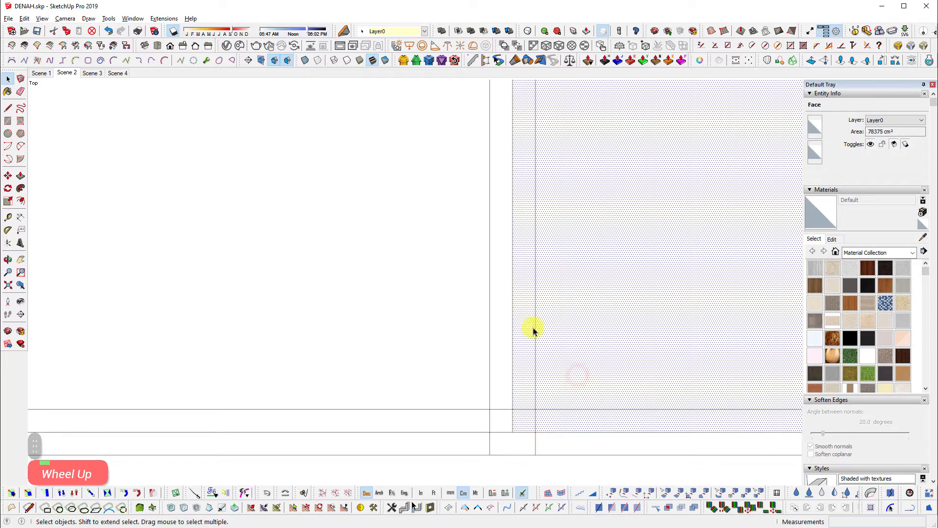
click(533, 408)
click(534, 403)
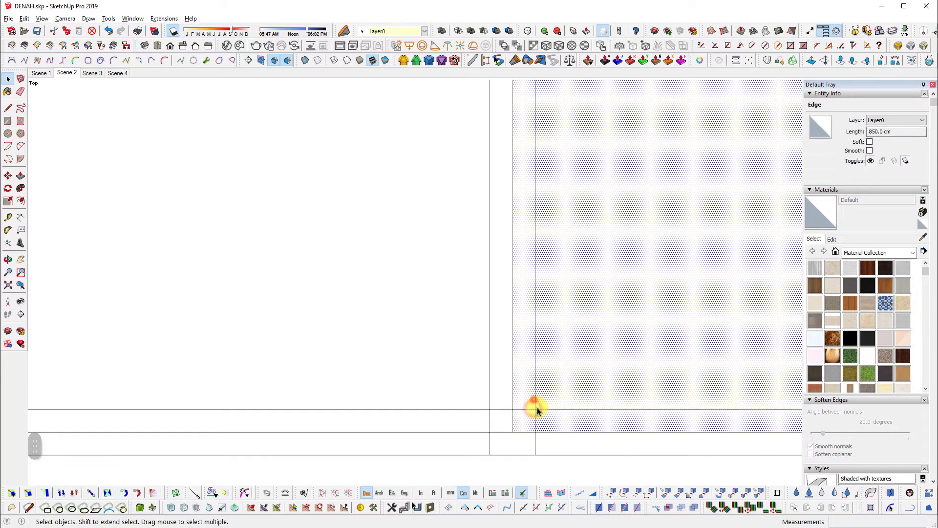
click(536, 401)
click(548, 411)
click(548, 410)
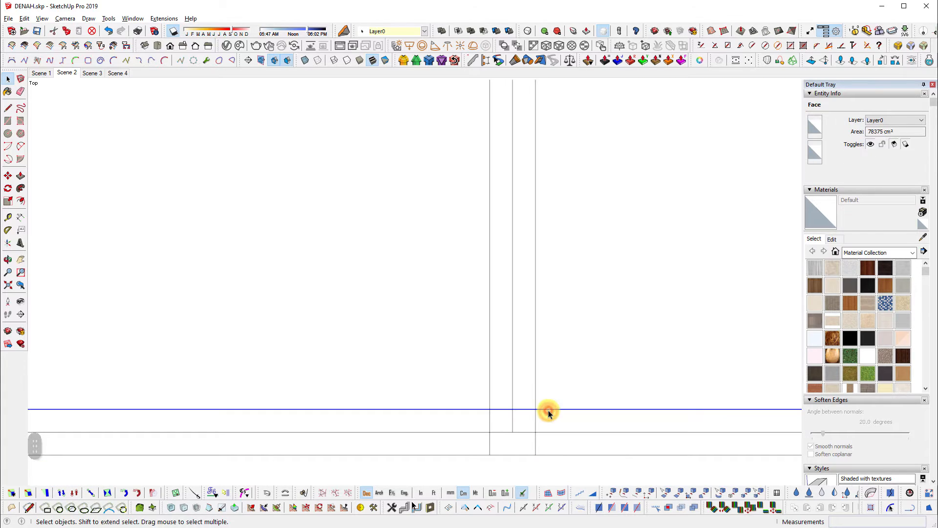
Select all connected geometry of the ground-floor plan and run Intersect Faces With Selection on it
triple_click(553, 393)
scroll(534, 403, down, 4)
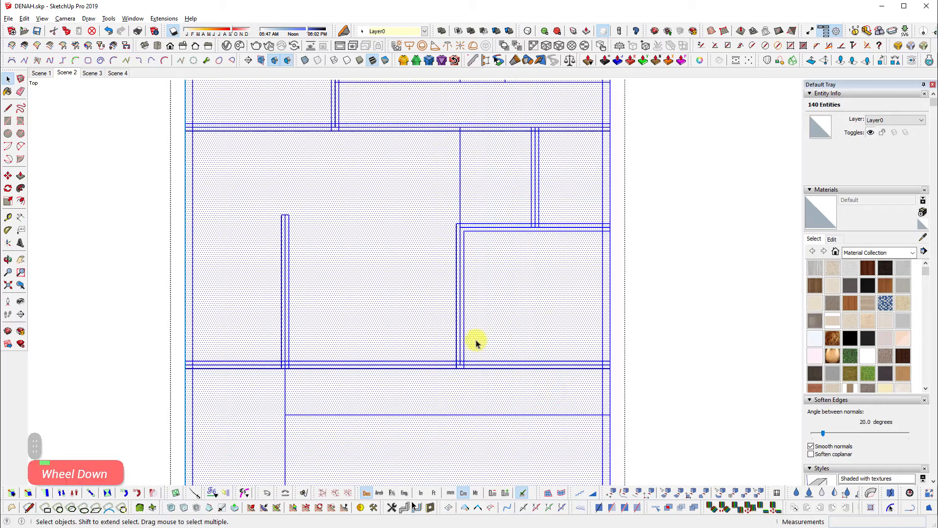
shift+middle_drag(487, 264, 381, 253)
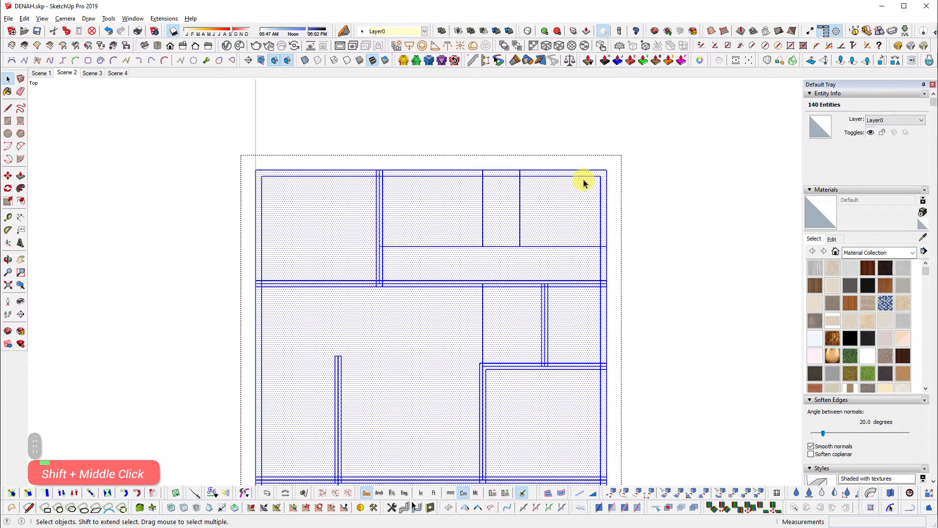
scroll(562, 360, down, 2)
scroll(511, 329, up, 1)
scroll(567, 255, up, 3)
scroll(319, 149, down, 3)
shift+scroll(319, 149, down, 1)
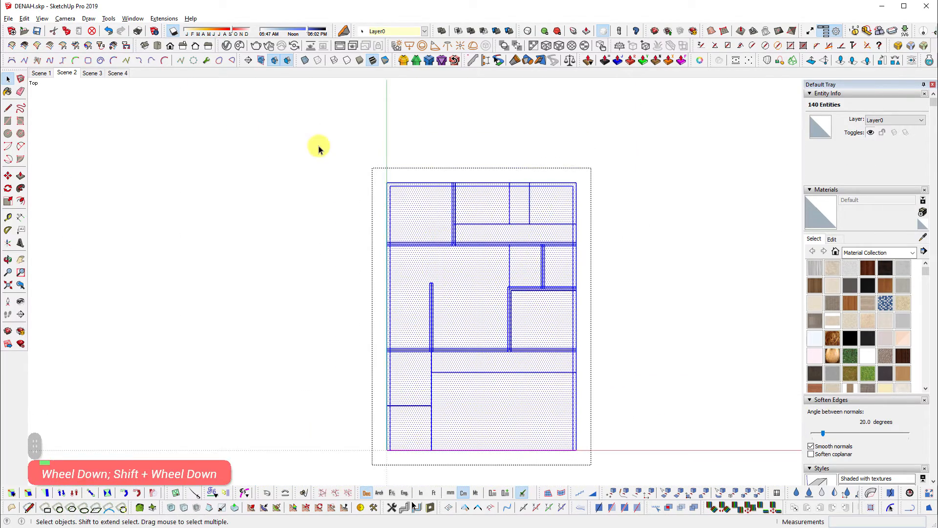
click(296, 127)
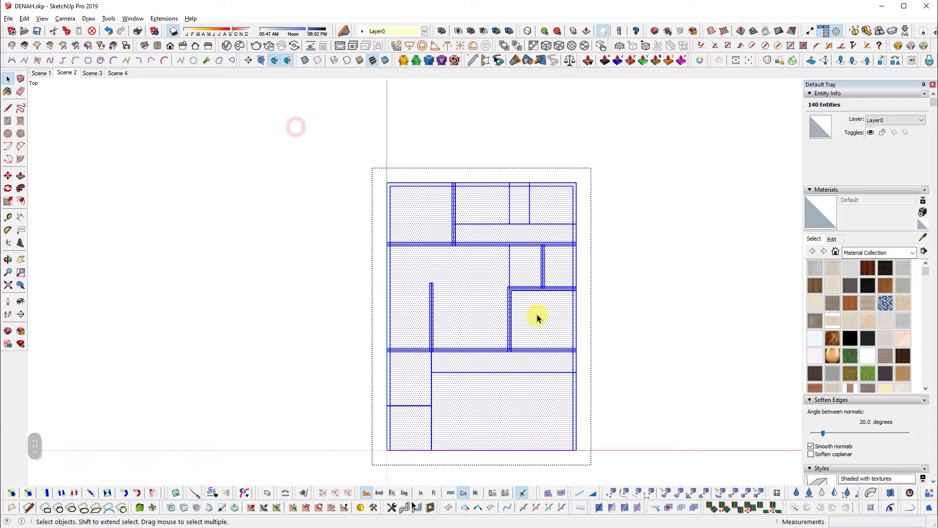
drag(341, 140, 665, 484)
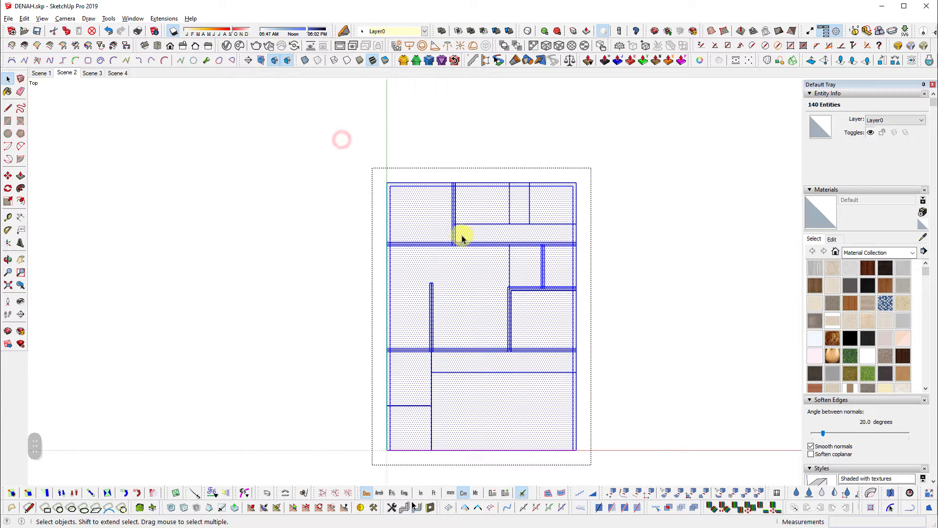
right_click(460, 237)
mouse_move(575, 187)
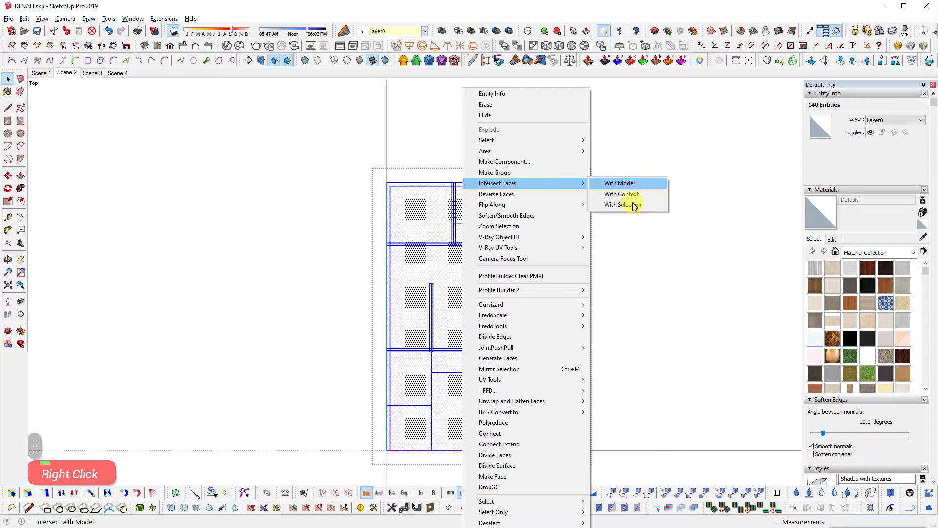
click(627, 207)
Check the bedroom, living area and rear room faces against the double-line wall outlines and their corner junctions
click(562, 308)
scroll(509, 293, up, 5)
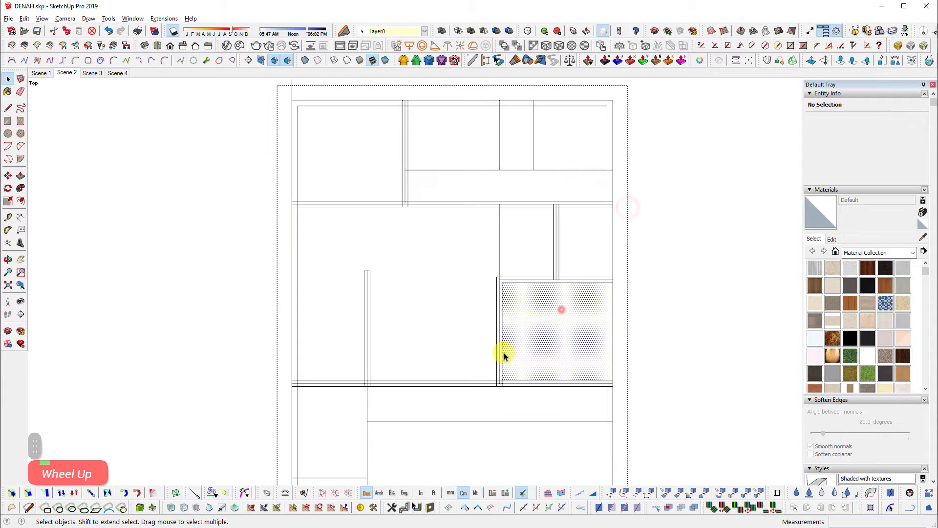
click(392, 212)
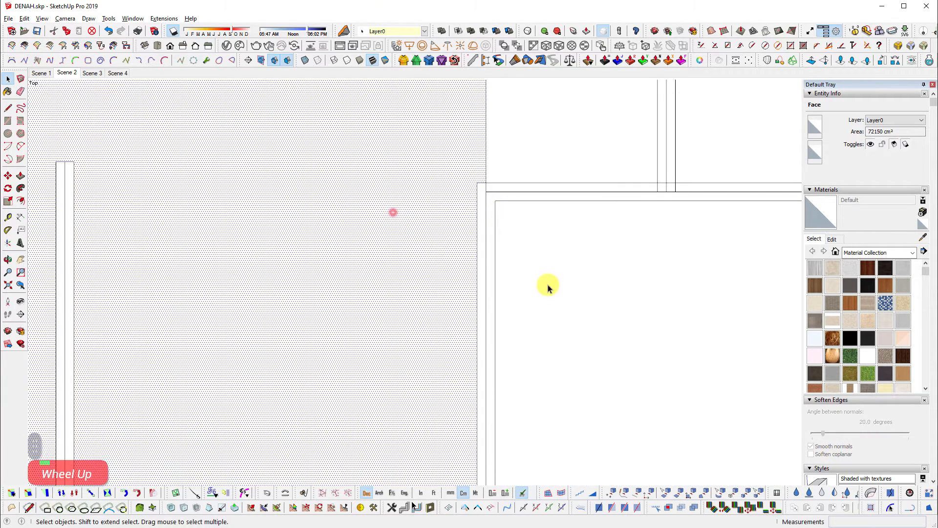
scroll(603, 298, down, 3)
shift+middle_drag(183, 100, 252, 248)
scroll(254, 249, up, 2)
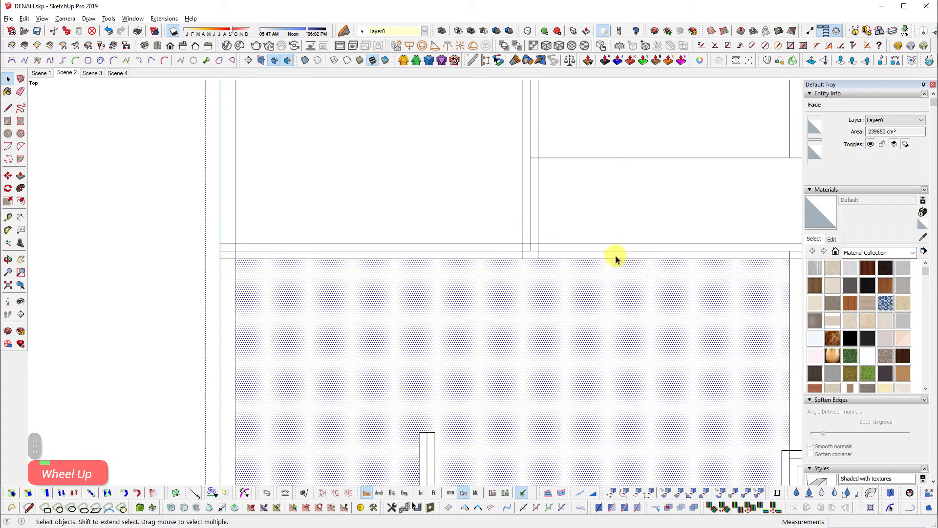
shift+middle_drag(499, 171, 383, 289)
click(322, 269)
scroll(326, 202, down, 2)
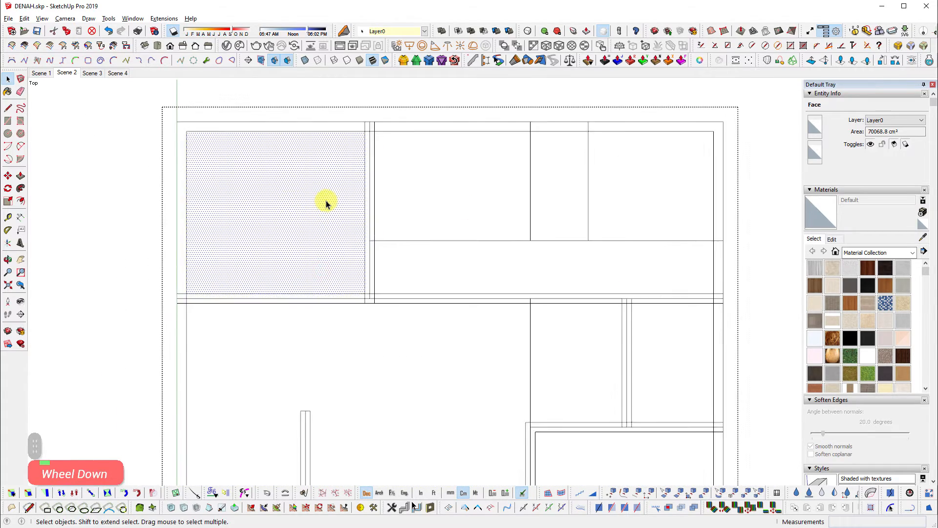
scroll(324, 195, down, 2)
scroll(494, 458, up, 6)
click(482, 307)
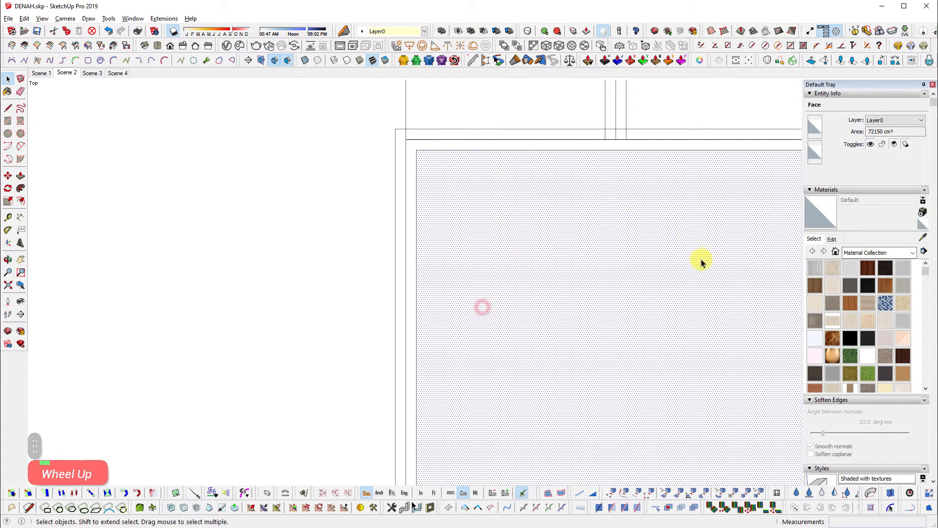
scroll(701, 263, down, 1)
shift+scroll(468, 165, down, 1)
scroll(335, 374, up, 4)
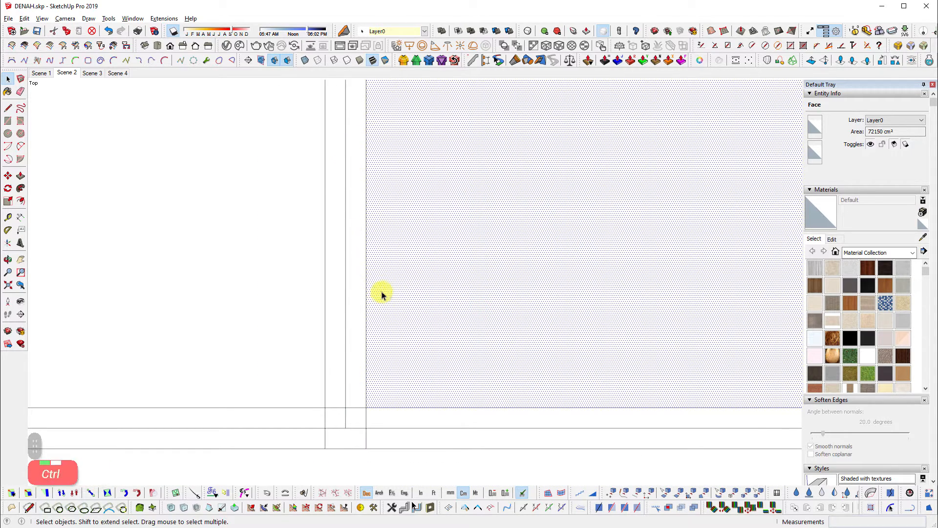
Undo the face intersection and compare how the bedroom and living area faces overlap the wall lines
key(ctrl+z)
click(245, 275)
click(442, 288)
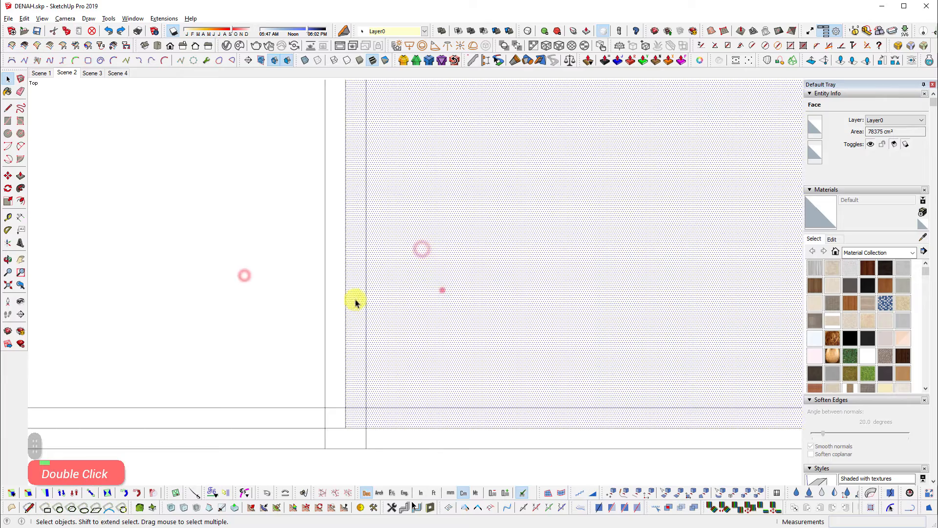
click(207, 295)
click(406, 294)
scroll(400, 303, down, 3)
key(ctrl+a)
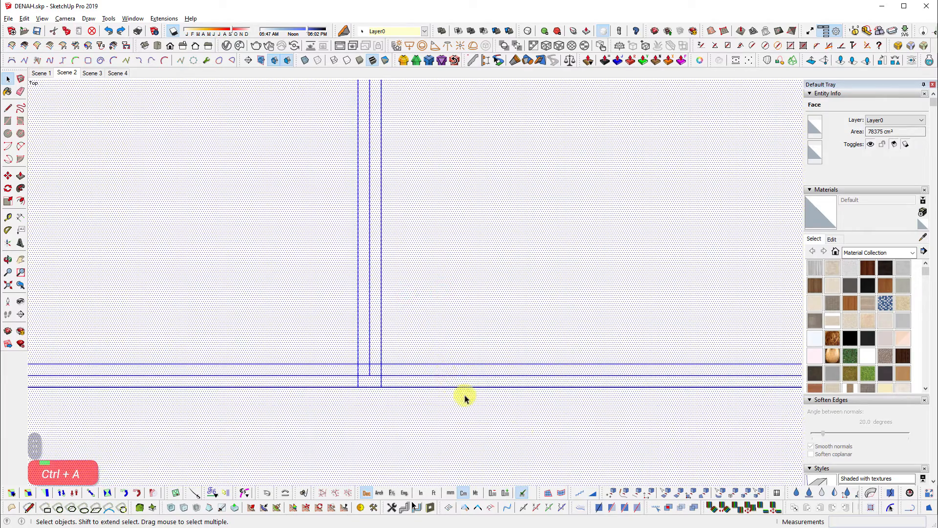
scroll(551, 426, down, 4)
click(534, 354)
click(390, 317)
scroll(530, 245, up, 4)
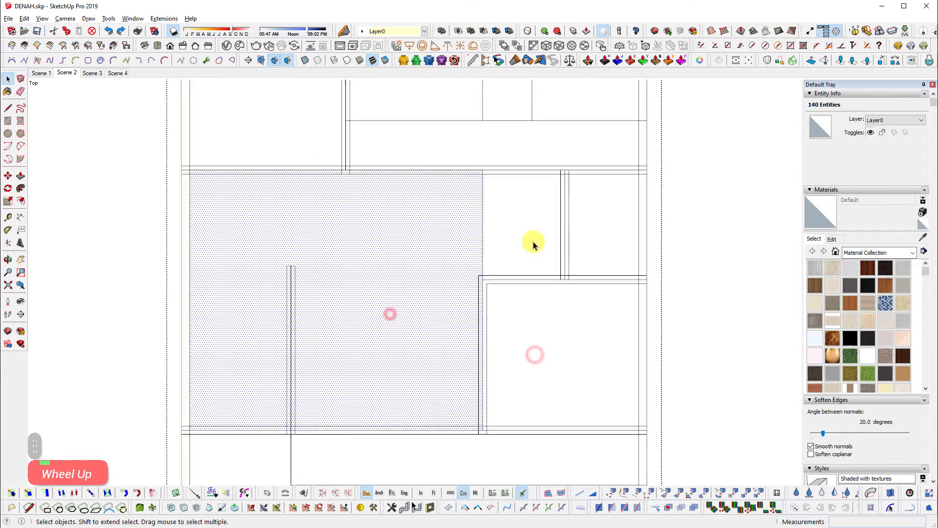
Select everything in the ground-floor plan and split it with Intersect Faces With Selection
key(ctrl+a)
scroll(543, 322, down, 3)
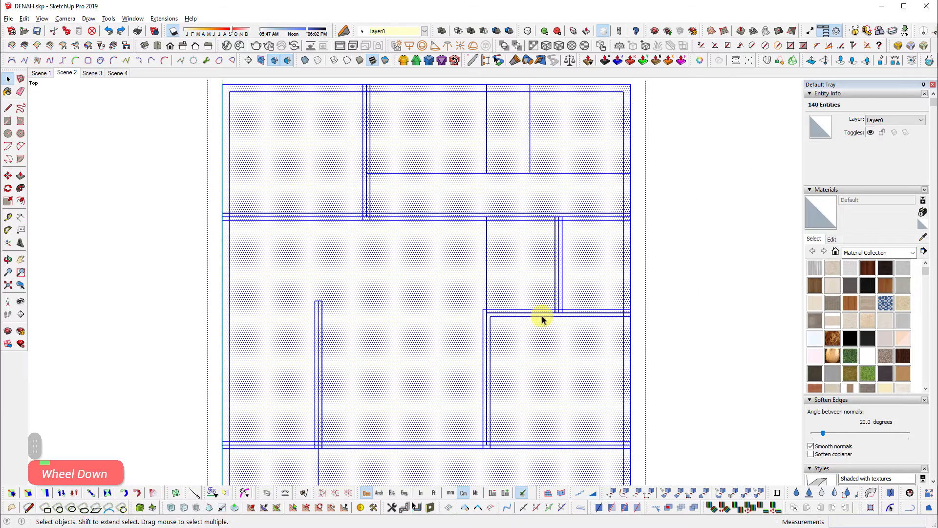
right_click(442, 228)
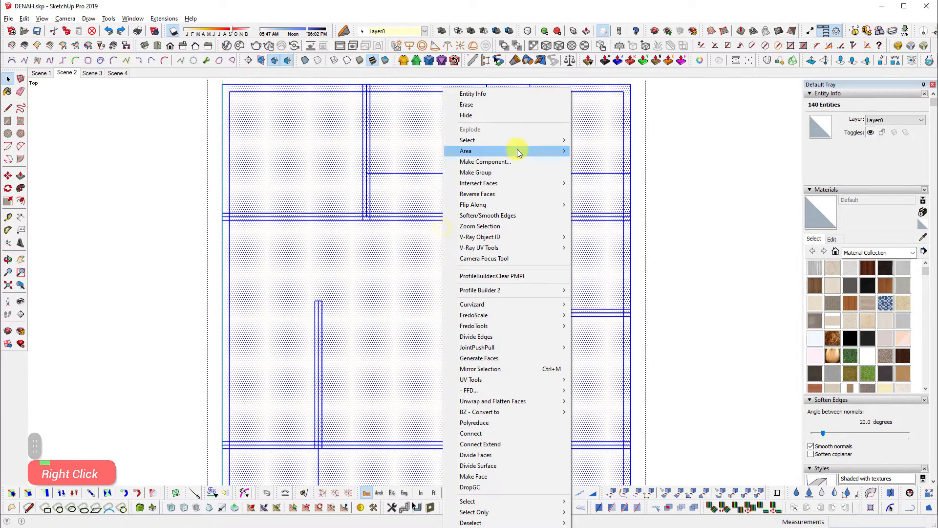
mouse_move(539, 185)
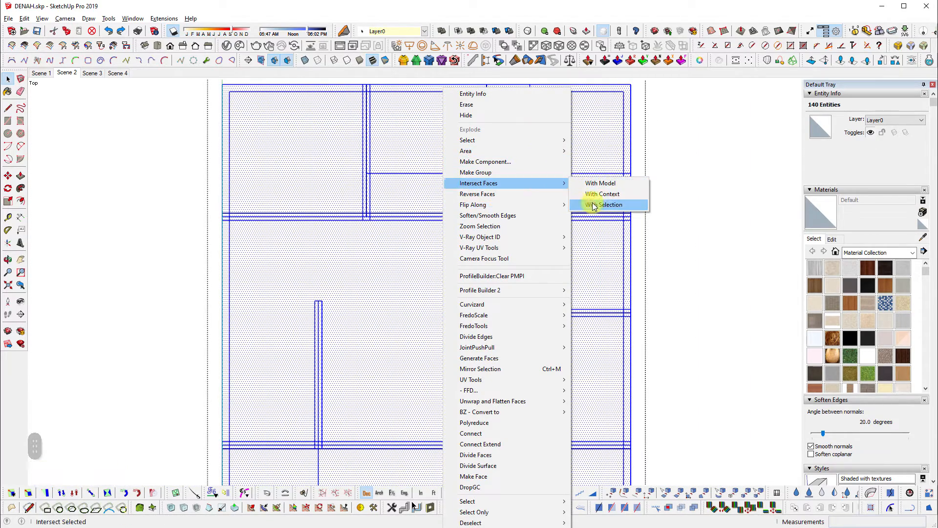
click(638, 204)
Inspect the split bedroom and living area faces and the surrounding wall junctions of the ground-floor plan
scroll(547, 266, down, 3)
double_click(552, 254)
click(544, 337)
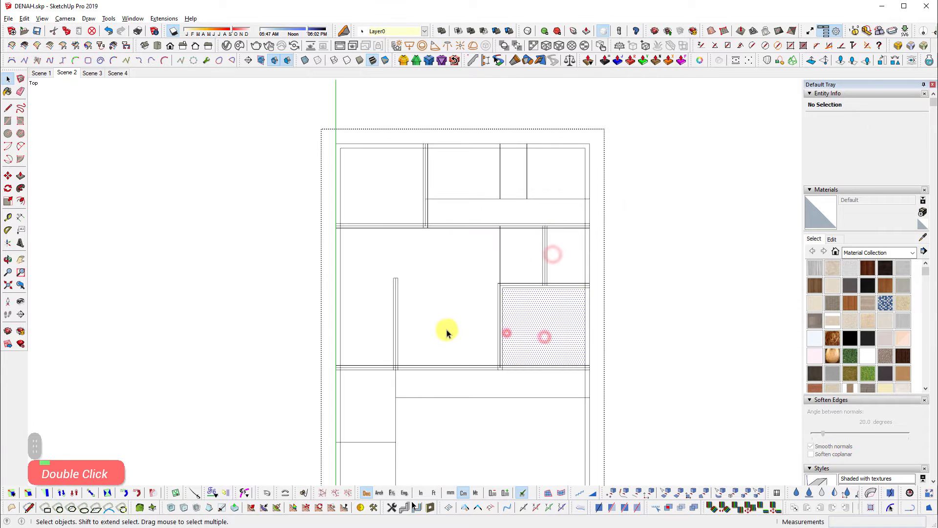
click(447, 333)
scroll(274, 221, down, 2)
scroll(394, 335, up, 5)
shift+middle_drag(276, 390, 477, 449)
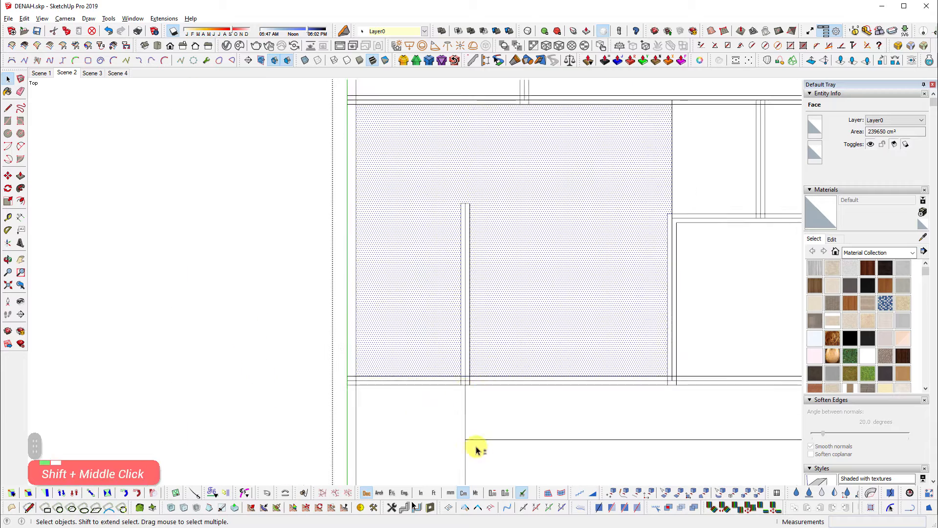
scroll(314, 315, up, 2)
scroll(381, 385, down, 4)
scroll(325, 222, up, 2)
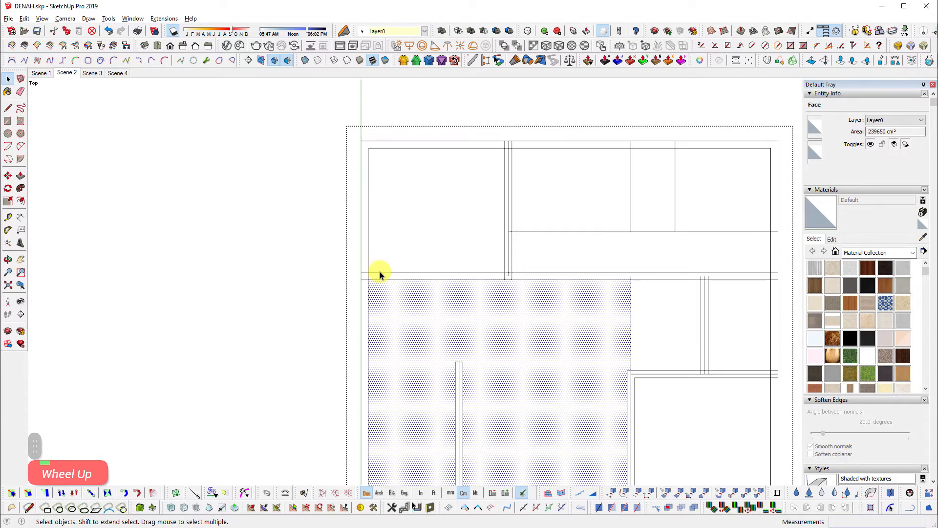
shift+scroll(410, 251, down, 1)
scroll(446, 309, down, 2)
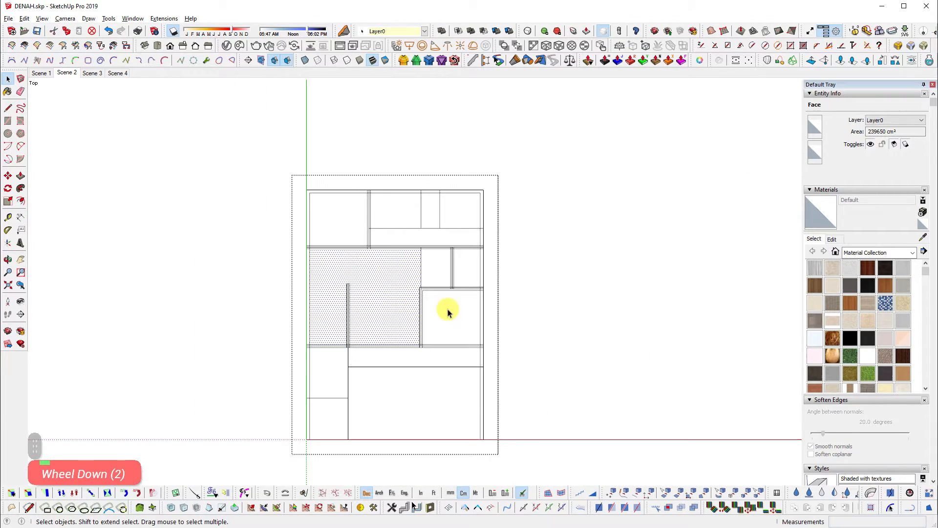
Close the ground-floor plan group, open the upper-floor plan to view its single-line layout, and close it again
click(527, 294)
scroll(608, 337, up, 1)
scroll(608, 337, up, 2)
click(655, 271)
scroll(489, 283, down, 3)
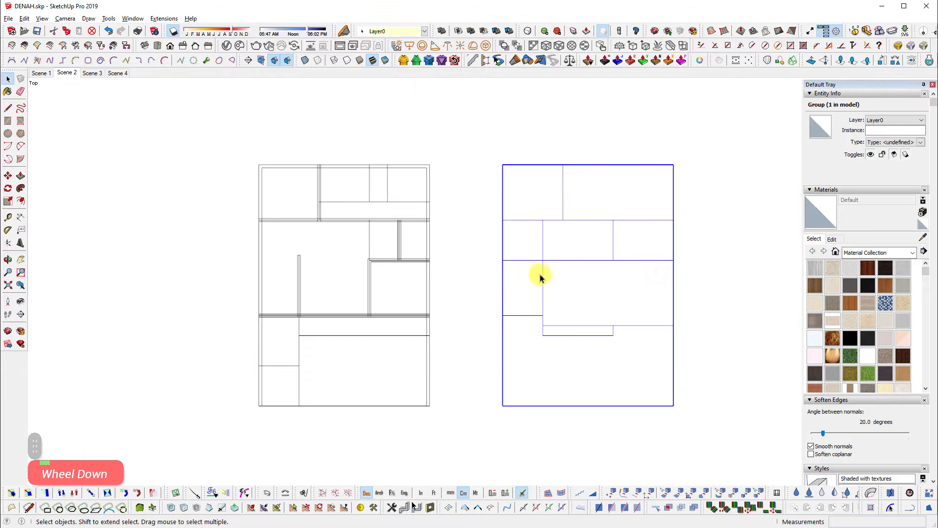
scroll(642, 240, up, 3)
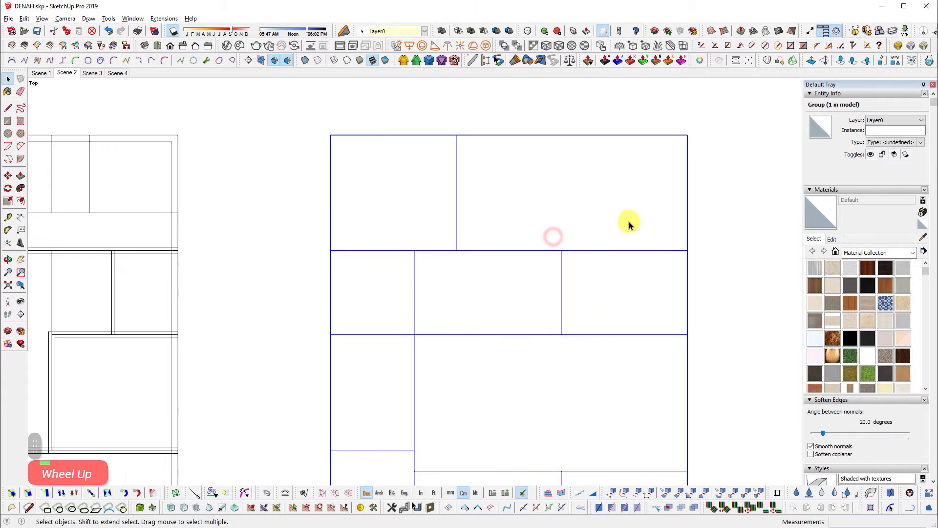
scroll(629, 220, down, 2)
shift+middle_drag(563, 283, 565, 274)
double_click(584, 258)
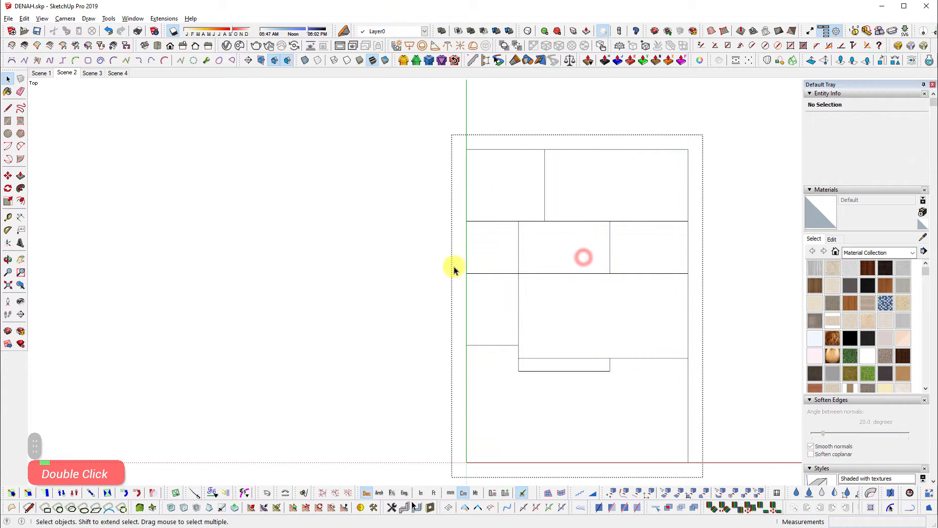
key(Escape)
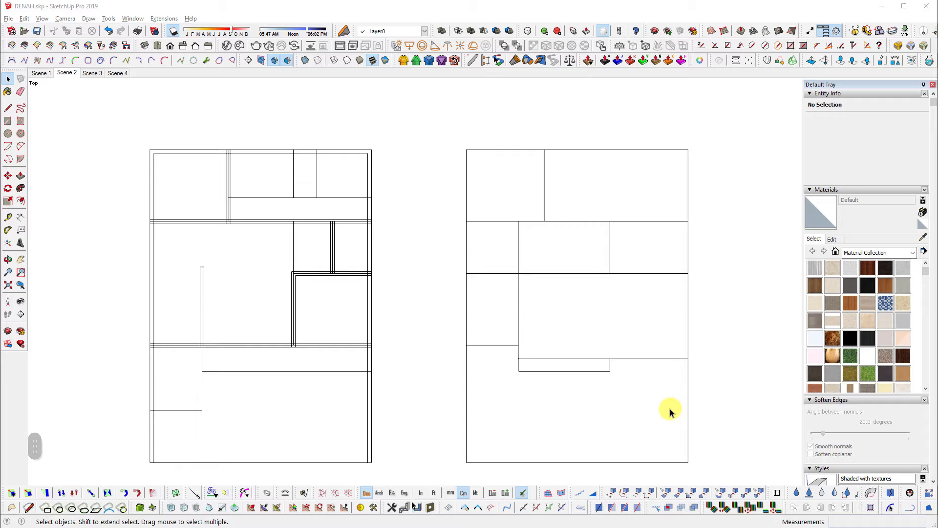
Select the ground-floor plan group and reopen it for editing
click(557, 342)
click(283, 323)
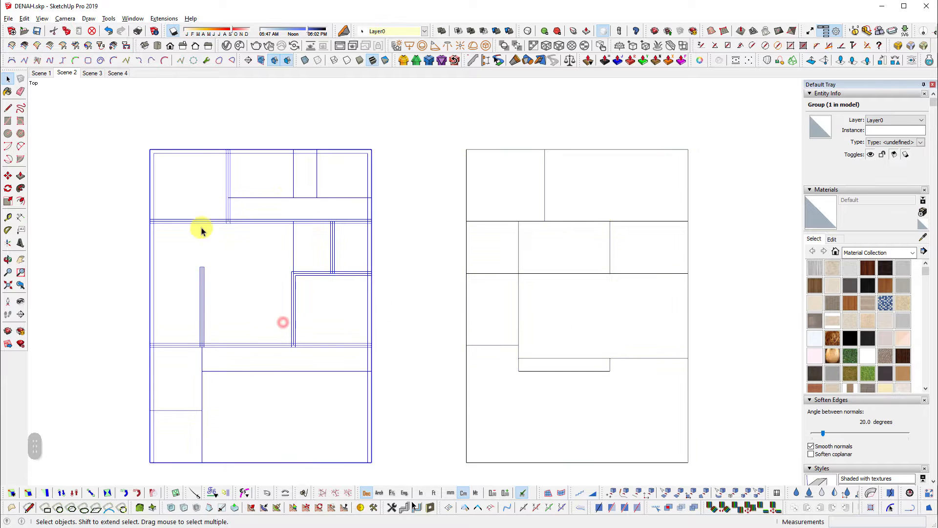
scroll(204, 235, up, 3)
shift+middle_drag(203, 235, 373, 234)
scroll(404, 255, down, 3)
double_click(406, 256)
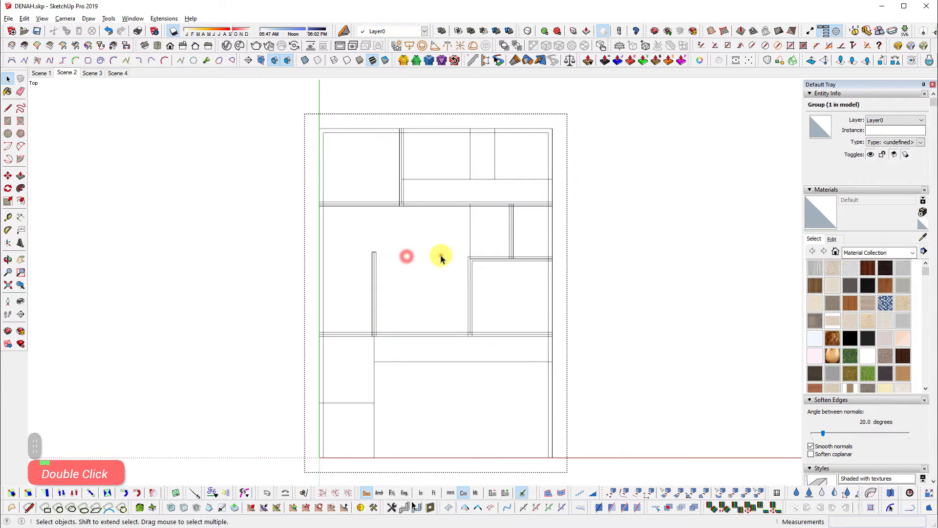
Pick the living area, bedroom, front and hallway faces one by one to examine how each room is bounded
click(440, 254)
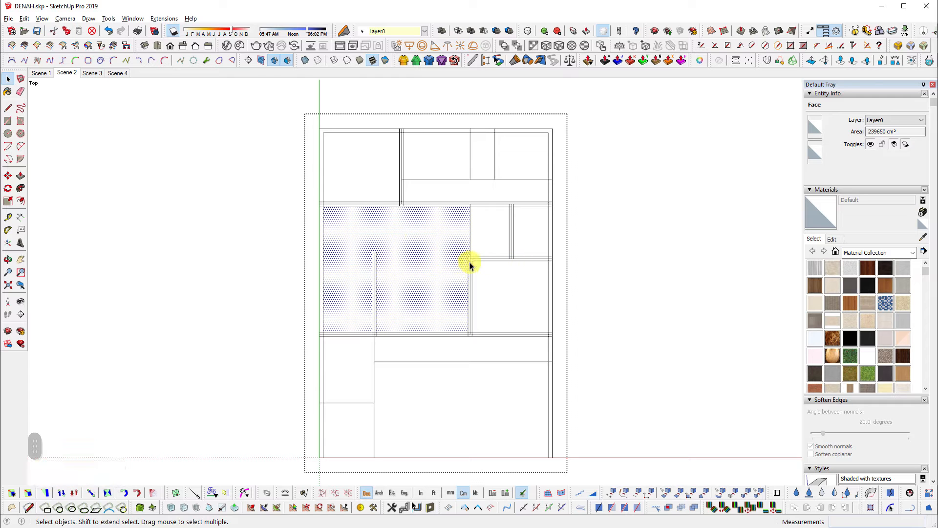
click(528, 296)
double_click(420, 296)
click(360, 368)
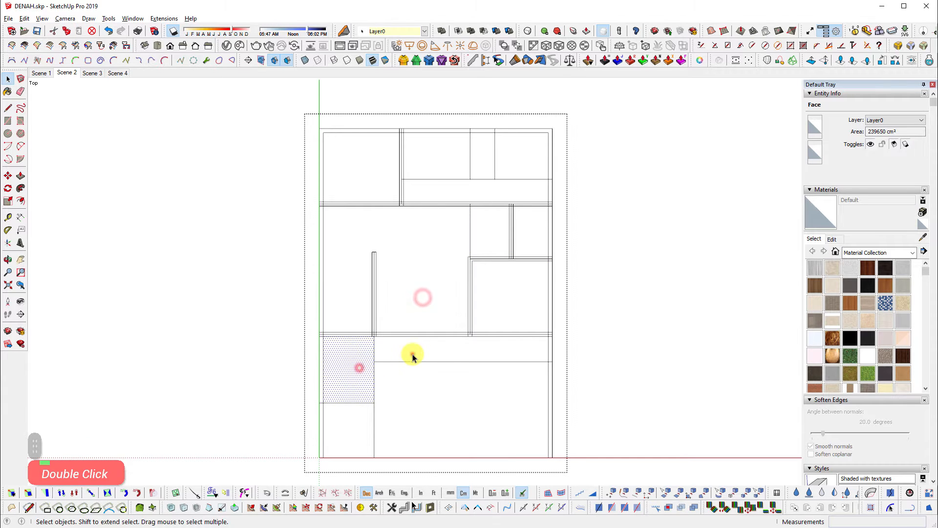
click(412, 354)
click(412, 383)
scroll(497, 239, up, 3)
click(472, 226)
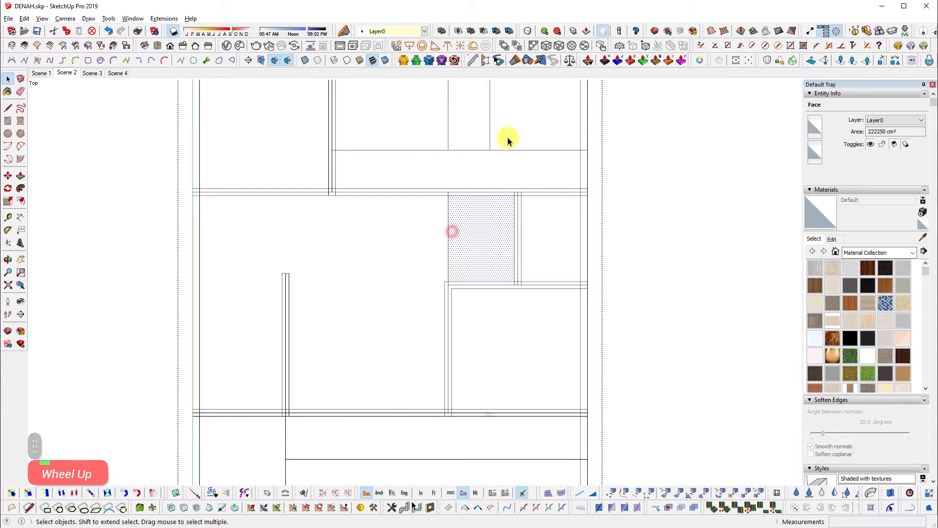
Switch to the floor plan drawing DRAFT DENAH B5.pdf in Acrobat, examine its ground-floor rooms and return to SketchUp
scroll(415, 304, down, 2)
scroll(414, 304, down, 1)
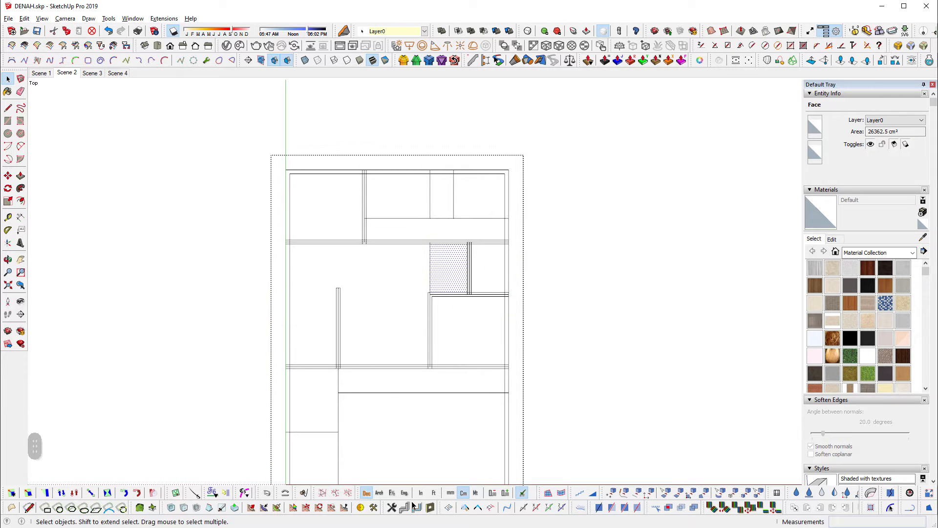
key(alt+Tab)
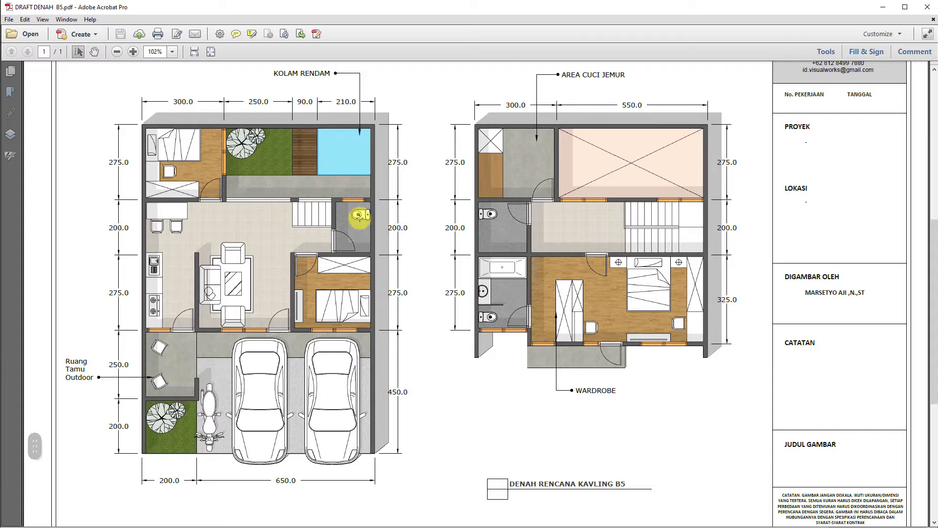
click(886, 7)
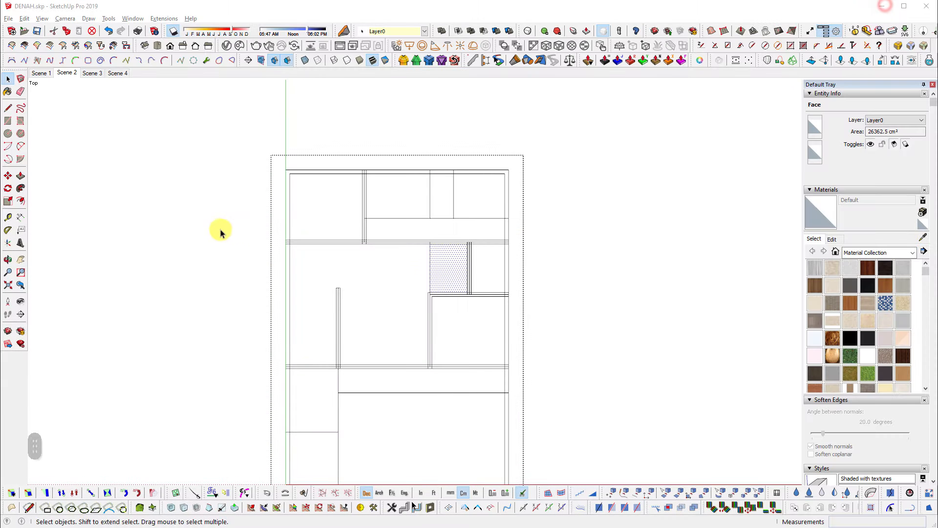
Pick the rear bedroom, garden, pool, rear terrace, bathroom, stair and living area faces one by one, and clear the selection
shift+middle_drag(442, 239, 569, 195)
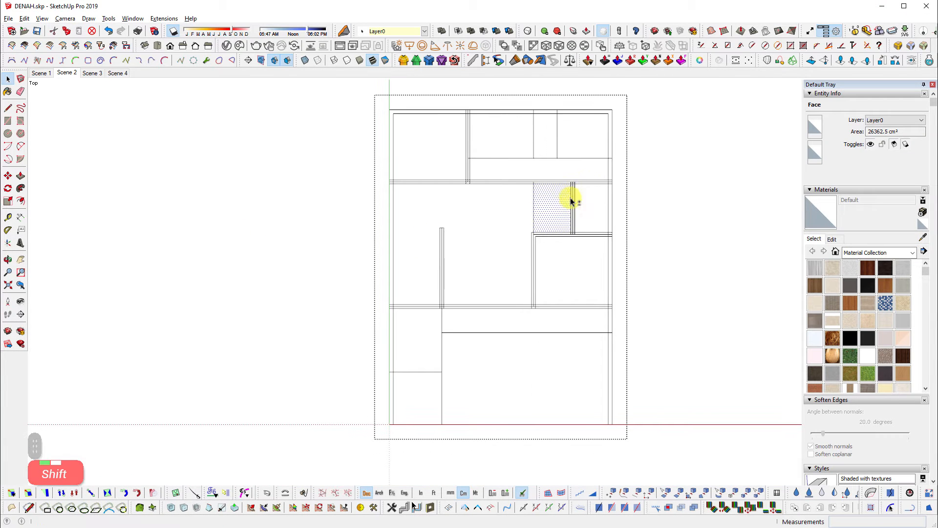
click(420, 138)
scroll(511, 140, up, 2)
click(511, 140)
click(572, 142)
click(602, 138)
click(600, 178)
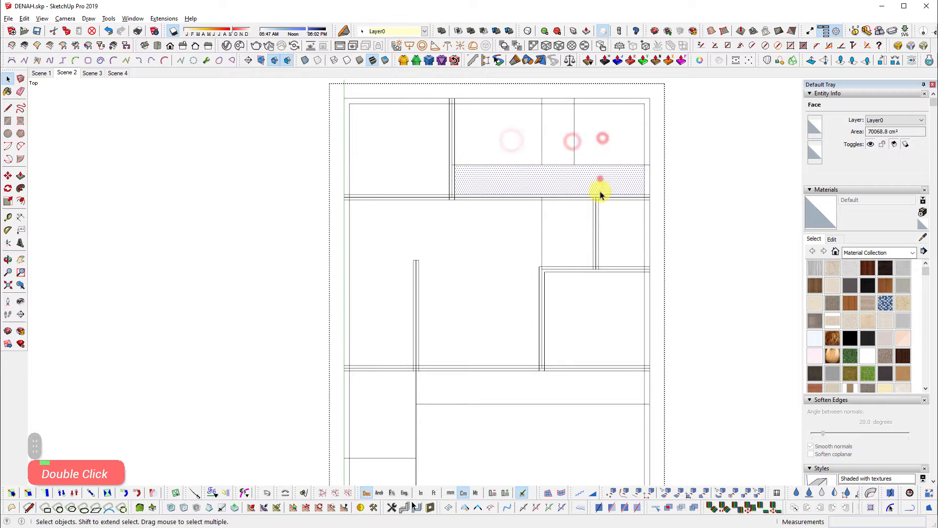
click(612, 216)
click(542, 245)
click(483, 255)
scroll(536, 310, down, 3)
scroll(583, 295, up, 1)
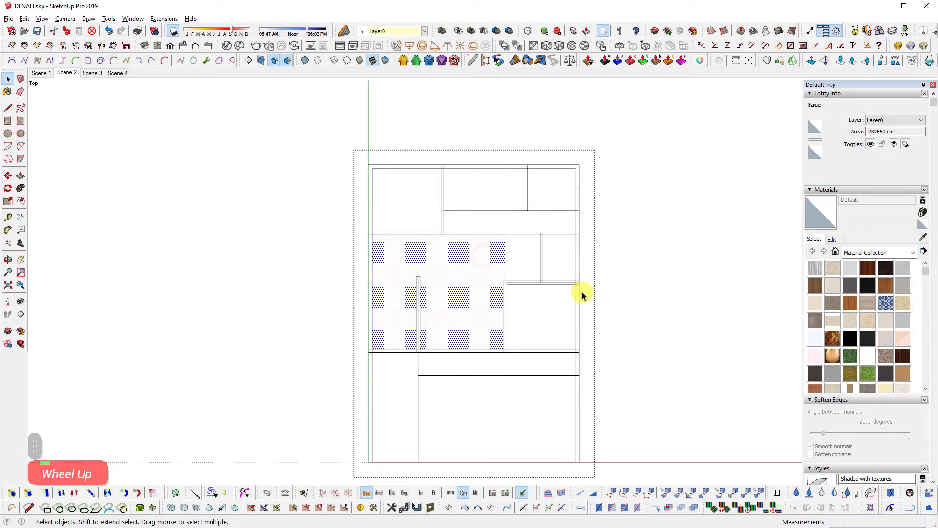
scroll(582, 296, down, 2)
scroll(492, 388, up, 5)
shift+middle_drag(564, 378, 473, 368)
scroll(584, 368, up, 2)
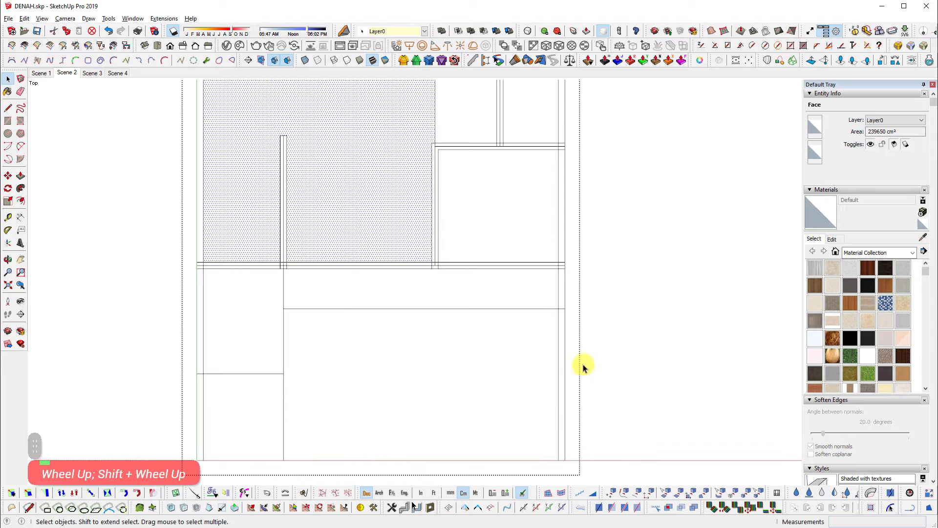
click(583, 366)
Load the Paint Bucket with the grey concrete texture Material4 from the Material Collection
scroll(875, 317, down, 5)
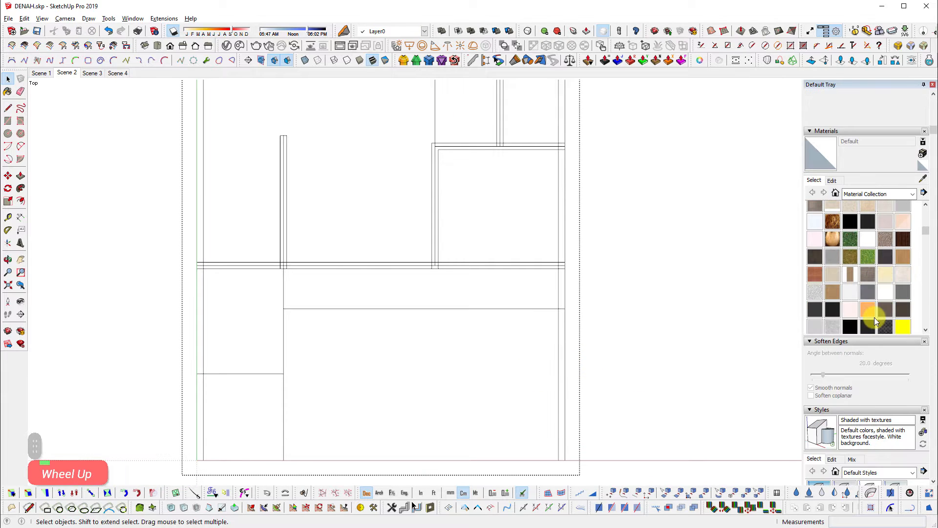
click(875, 193)
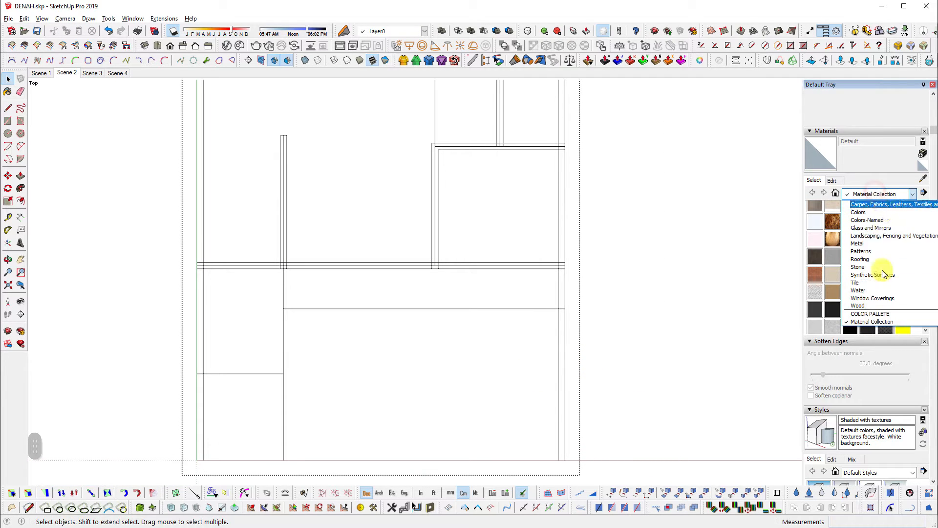
click(730, 228)
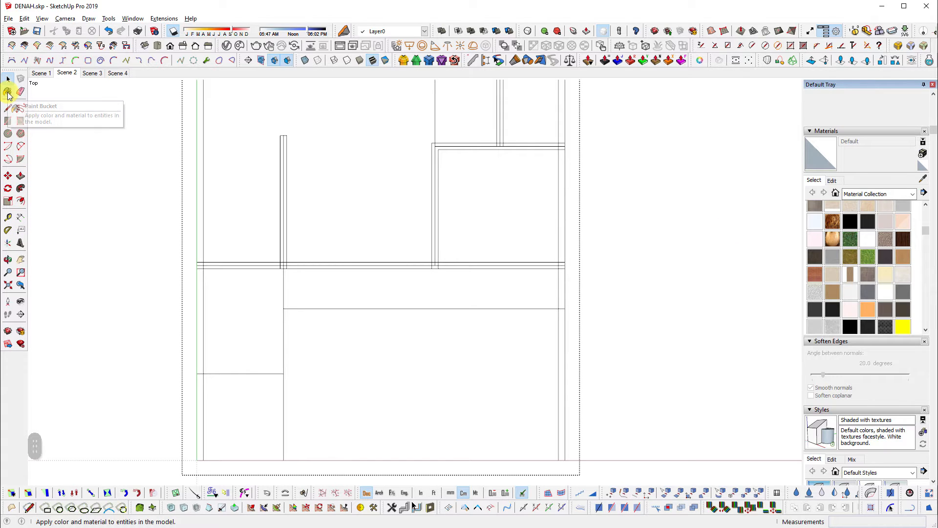
click(7, 93)
scroll(900, 286, up, 3)
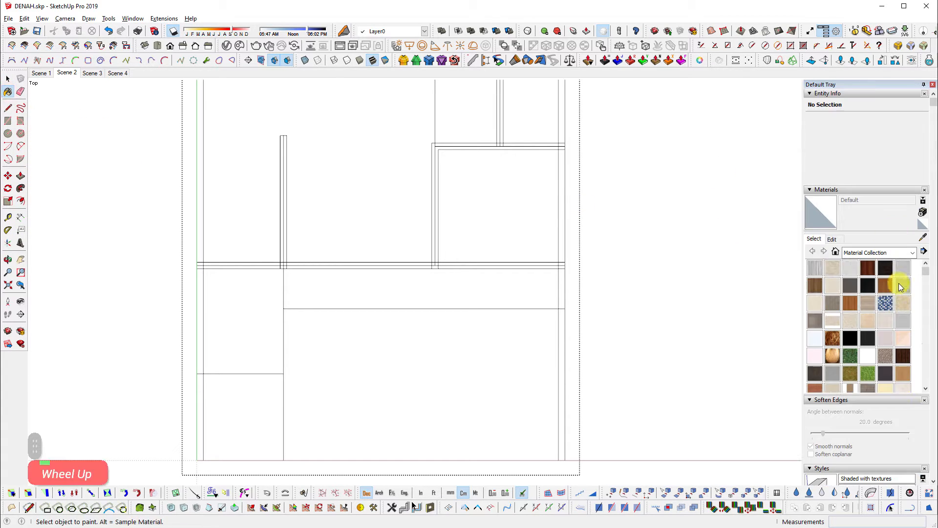
click(901, 287)
shift+middle_drag(337, 321, 360, 327)
click(360, 327)
click(308, 308)
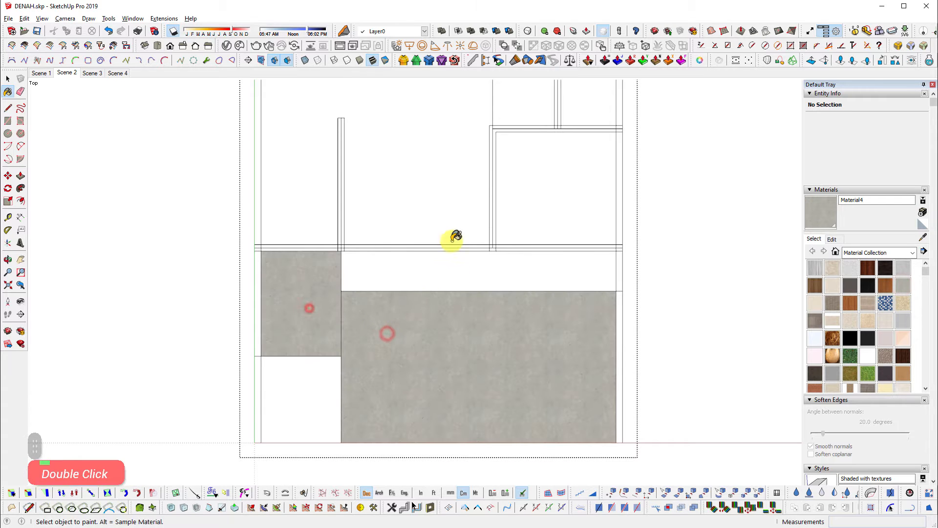
key(ctrl+z)
key(ctrl+z)
Paint the outdoor guest terrace, the strip between living area and carport, and the rear terrace strip with Material4 concrete
click(350, 273)
click(305, 287)
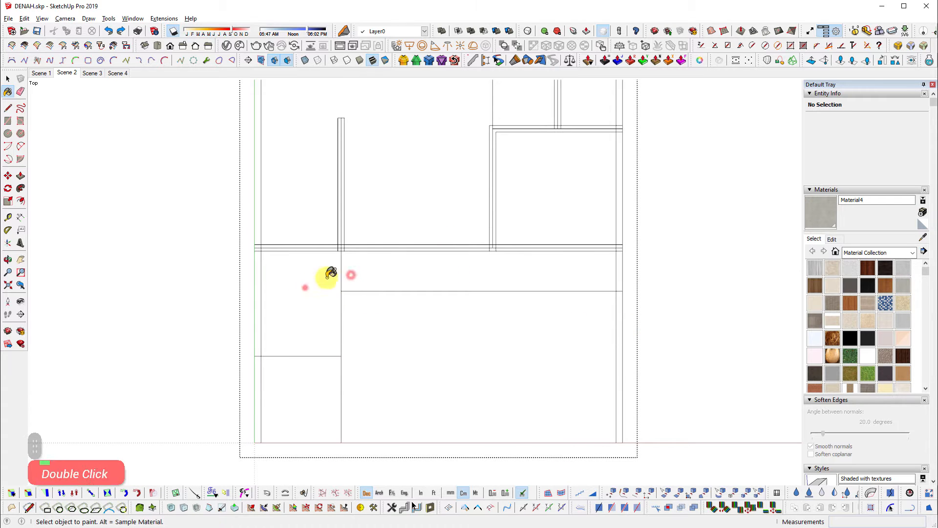
mouse_move(445, 247)
shift+middle_down()
mouse_move(504, 438)
mouse_move(504, 358)
shift+middle_up()
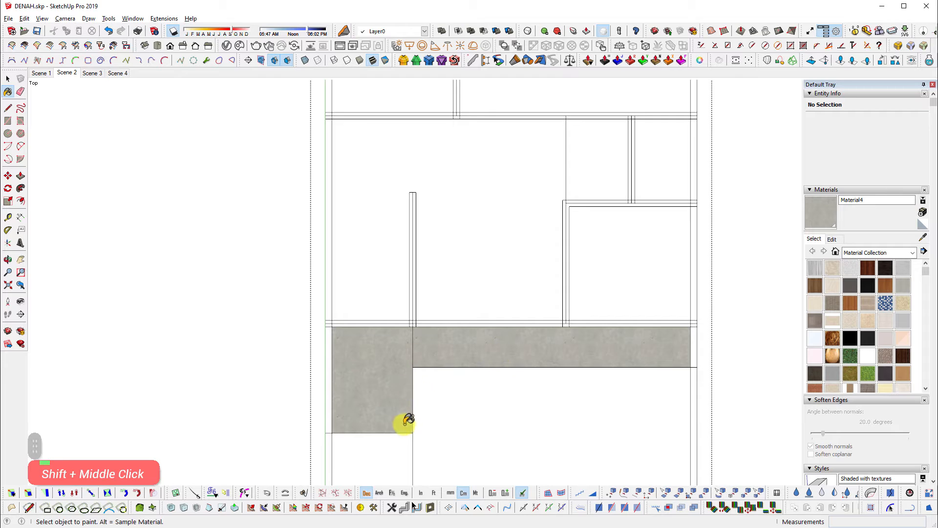
shift+middle_drag(505, 245, 464, 429)
click(471, 276)
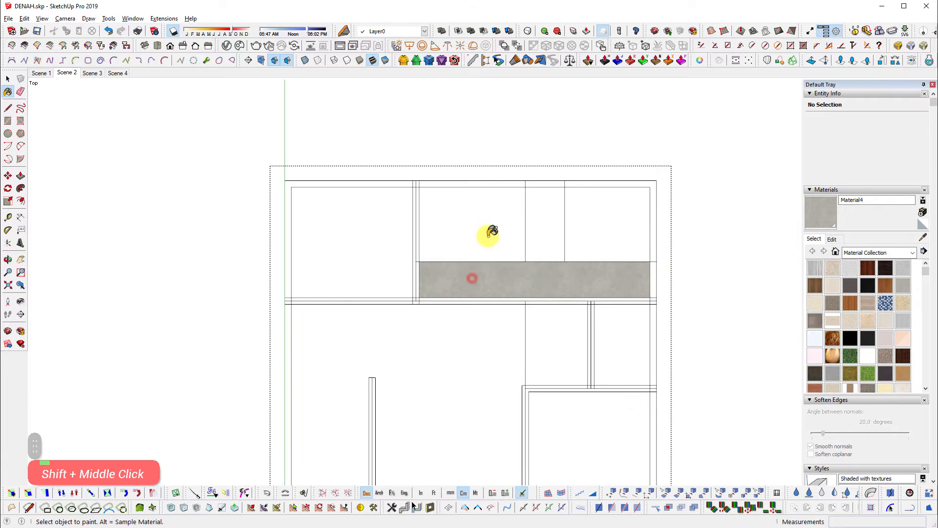
Paint the living area and the adjoining stair area with the beige floor tile texture from the Material Collection
shift+middle_drag(617, 360, 570, 216)
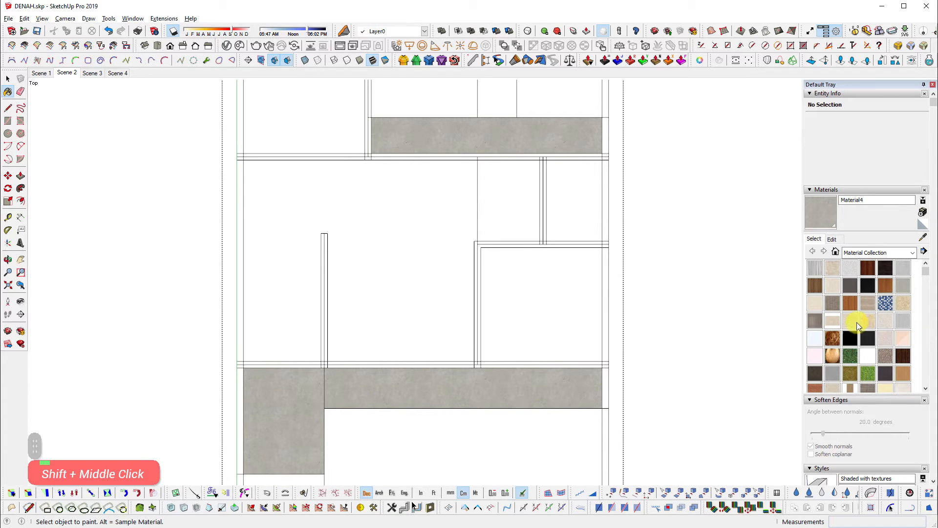
click(885, 323)
click(375, 294)
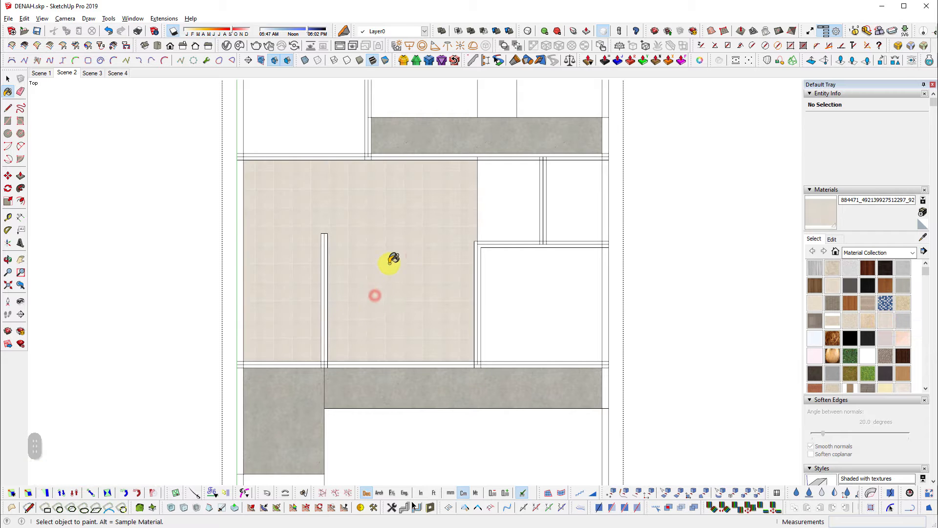
click(532, 194)
Paint the front and rear bedroom floors with the In Model wood texture VizPeople_Oak_2_Diffuse_1
shift+middle_drag(492, 198, 581, 347)
shift+middle_drag(708, 376, 610, 281)
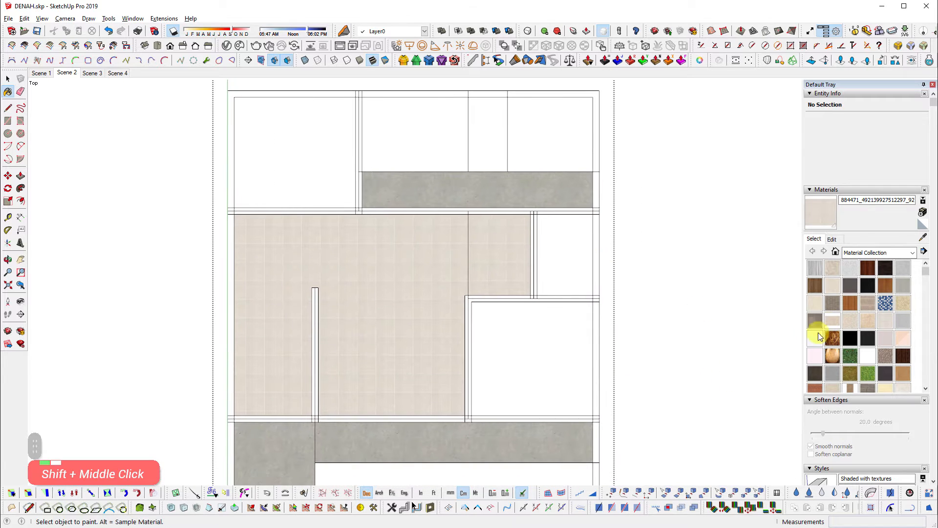
click(835, 251)
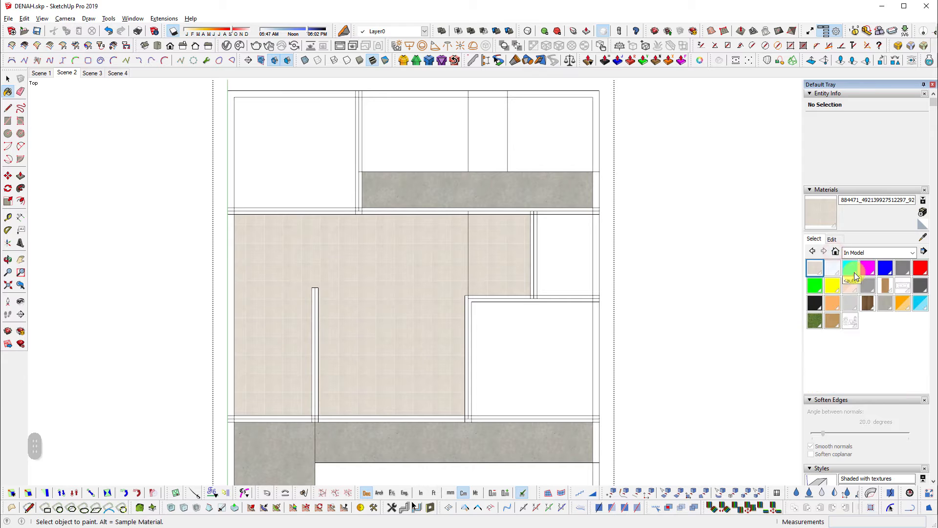
click(832, 322)
click(526, 366)
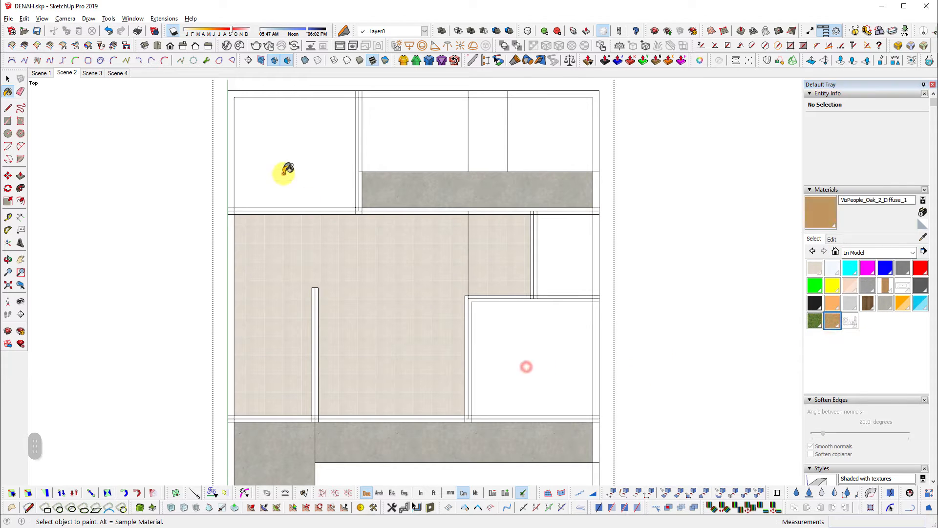
double_click(283, 173)
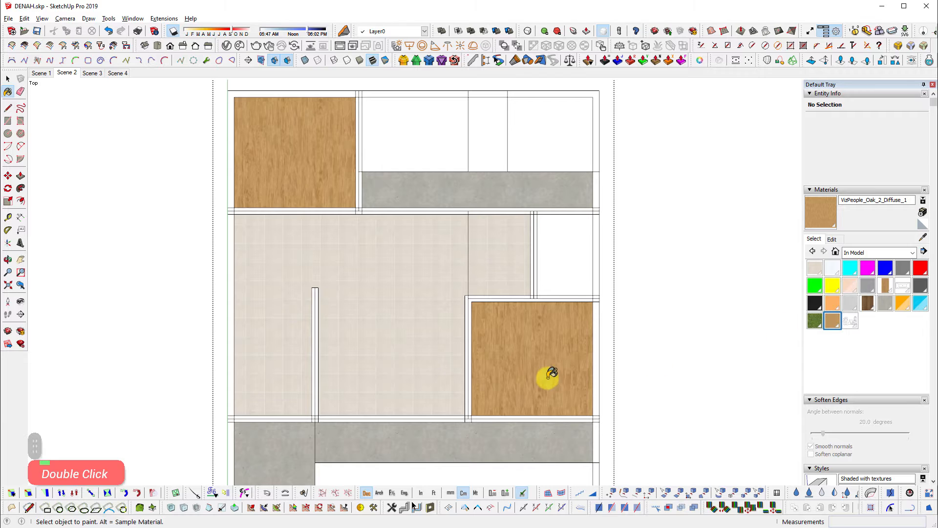
scroll(545, 376, up, 3)
key(space)
click(535, 353)
click(718, 507)
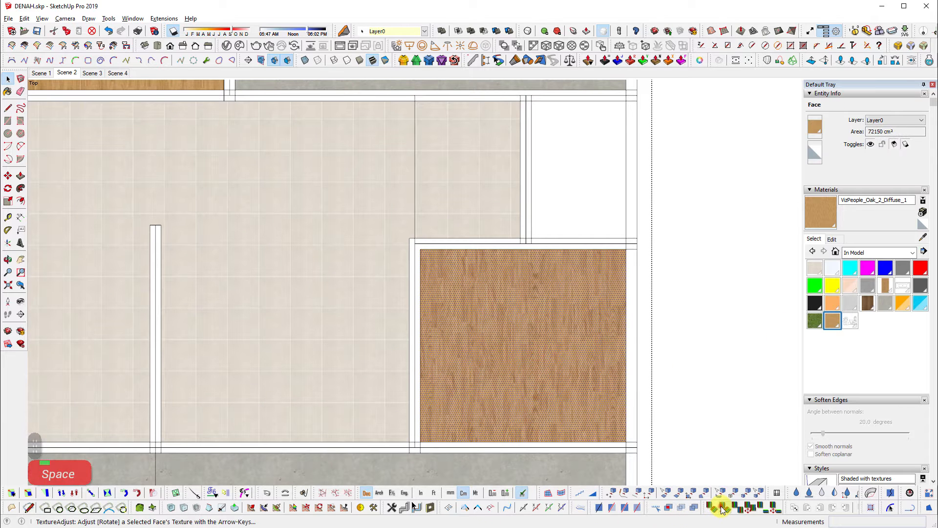
key(Escape)
scroll(739, 400, up, 1)
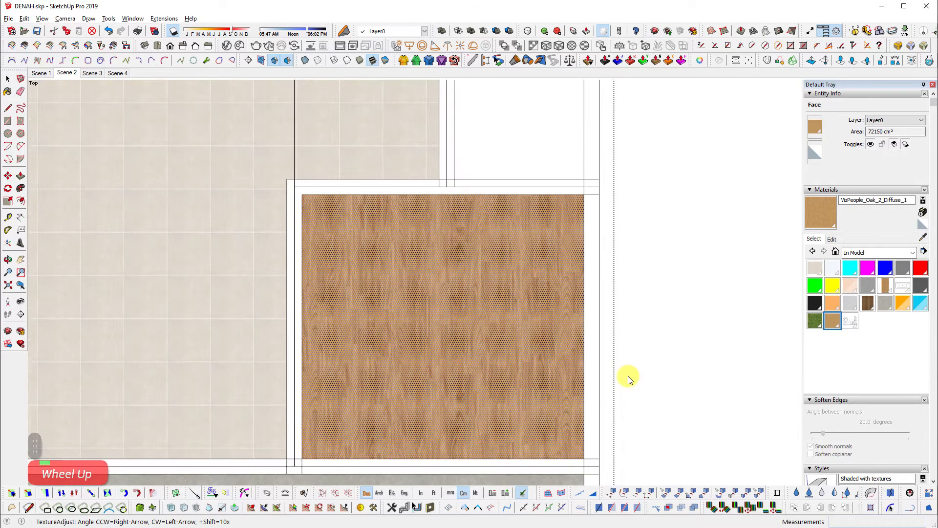
key(space)
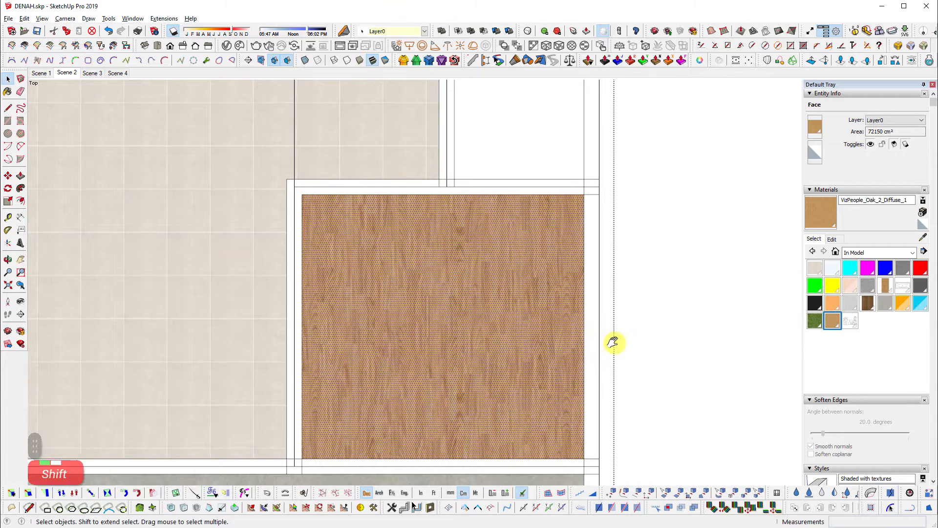
Undock the TIG-TextureTools toolbar to view its name and tools, and dock it again
shift+middle_drag(611, 342, 644, 259)
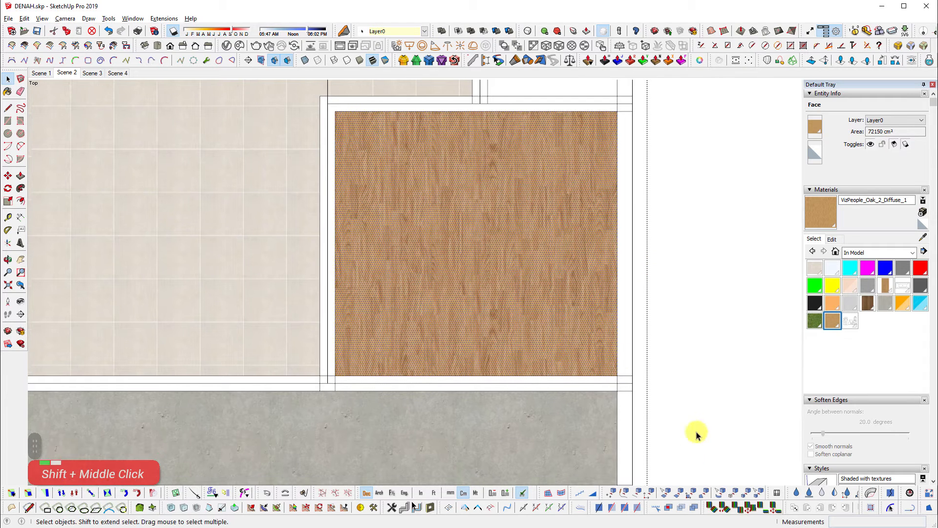
double_click(703, 509)
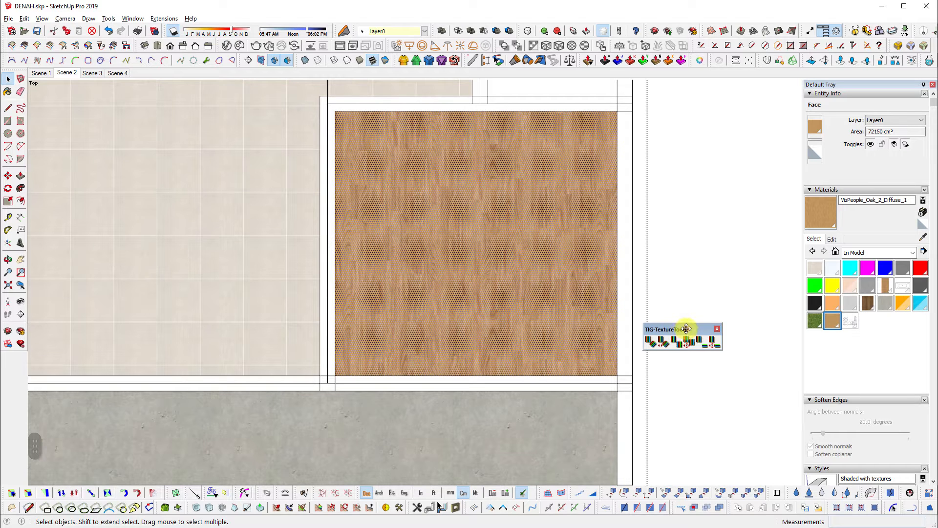
double_click(686, 328)
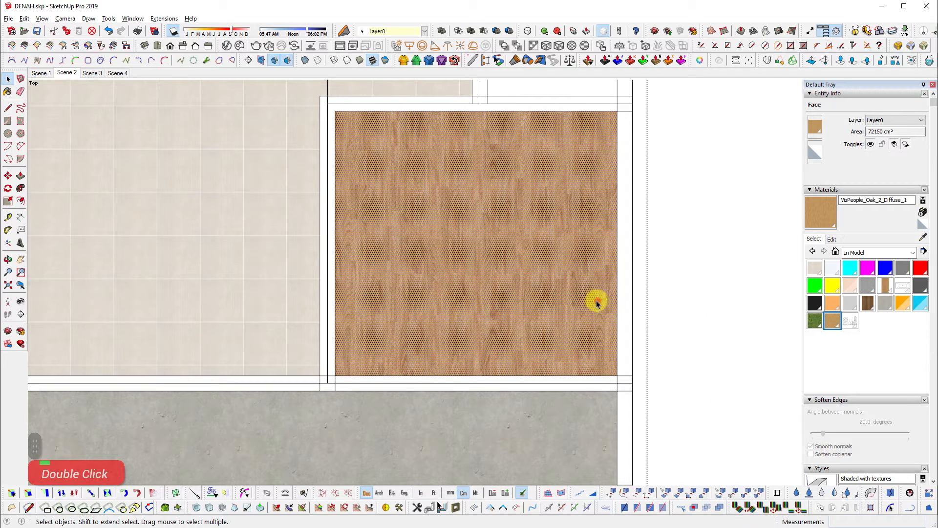
Rotate the oak texture on the front bedroom floor by 90 degrees with Texture Rotate
shift+middle_drag(461, 281, 462, 300)
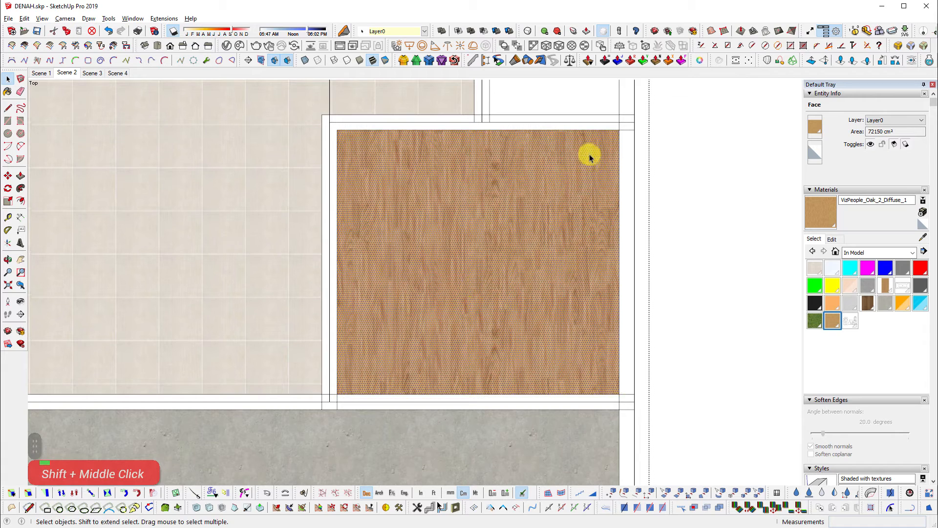
click(691, 318)
double_click(456, 252)
click(481, 177)
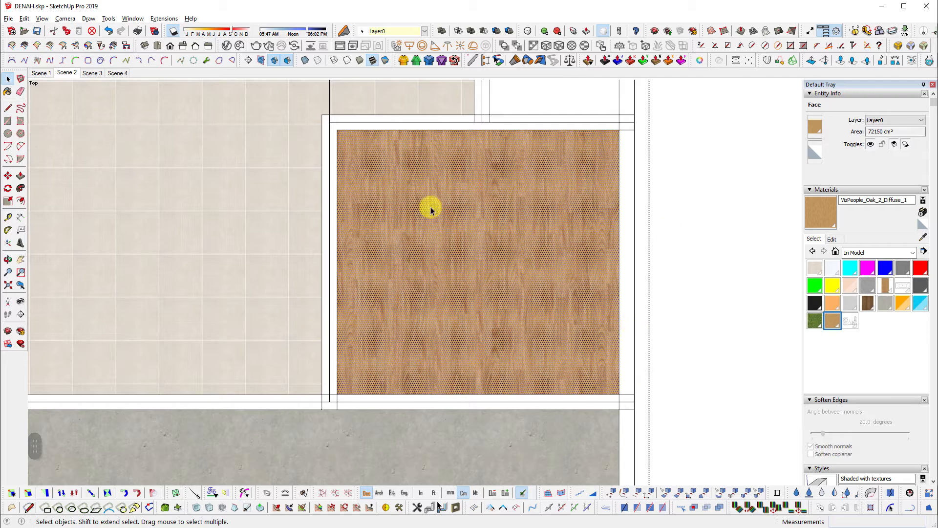
click(740, 512)
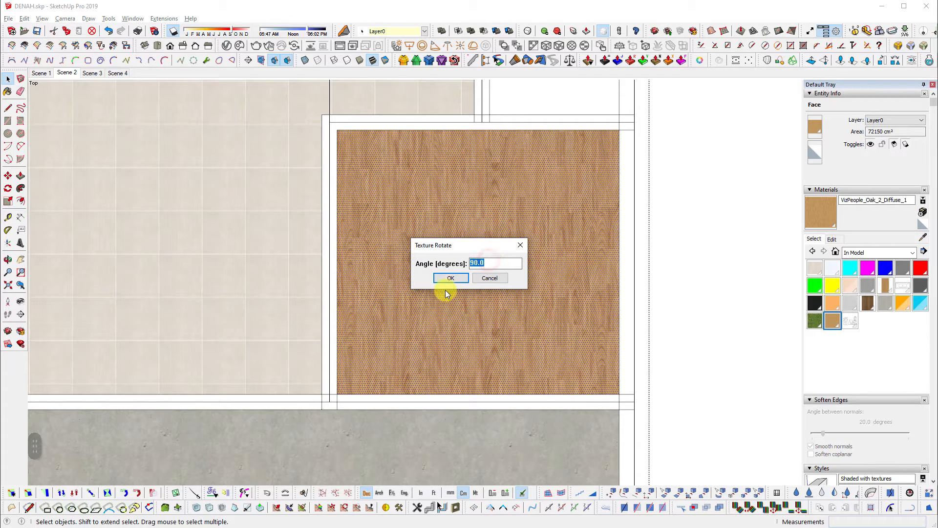
click(447, 276)
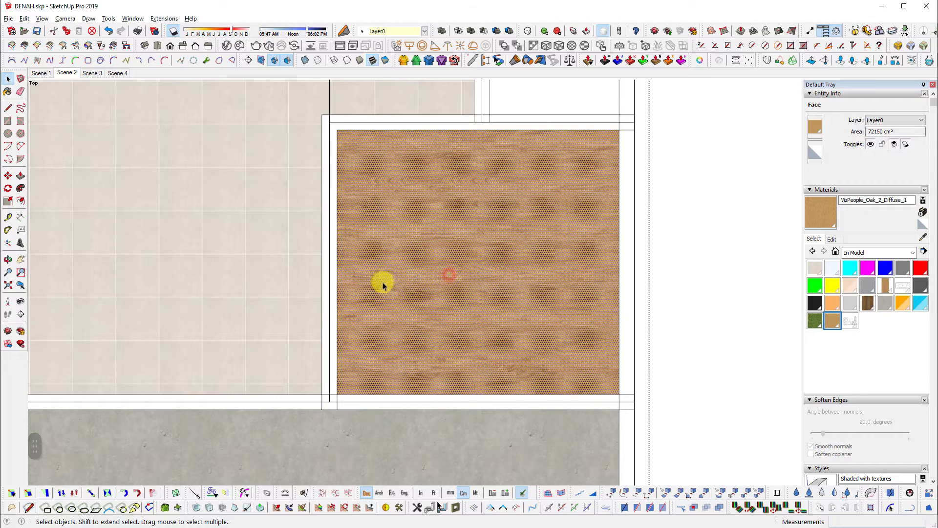
Rotate the oak texture on the rear bedroom floor by 90 degrees using Texture Position
shift+scroll(483, 330, down, 3)
scroll(358, 151, down, 3)
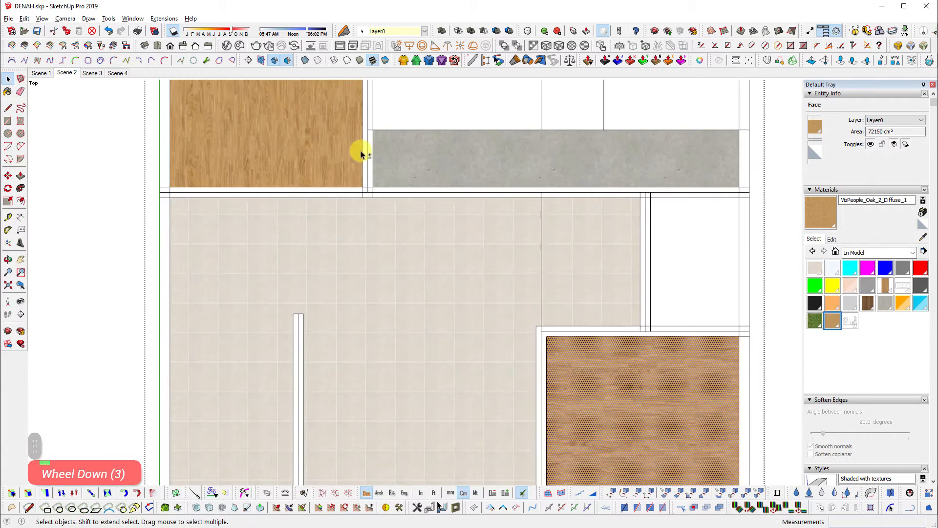
shift+scroll(353, 210, up, 1)
scroll(374, 292, down, 3)
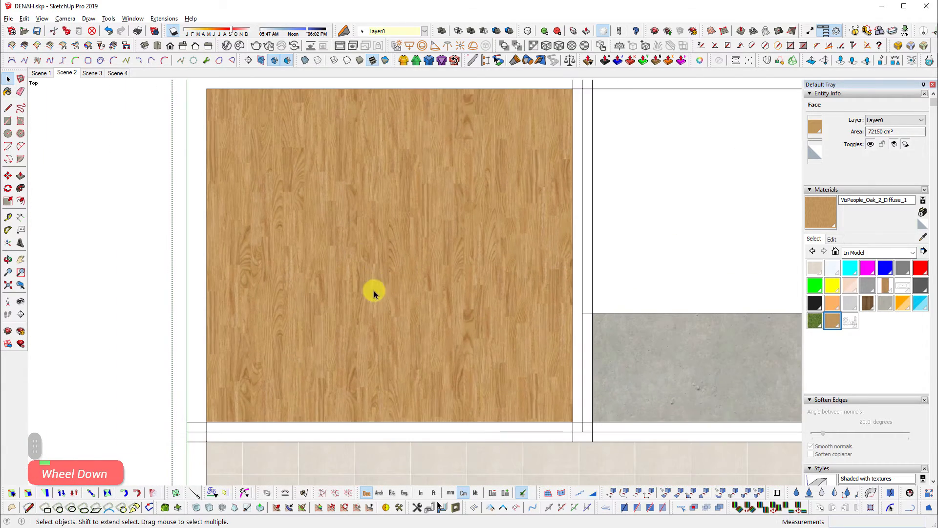
click(364, 233)
right_click(389, 233)
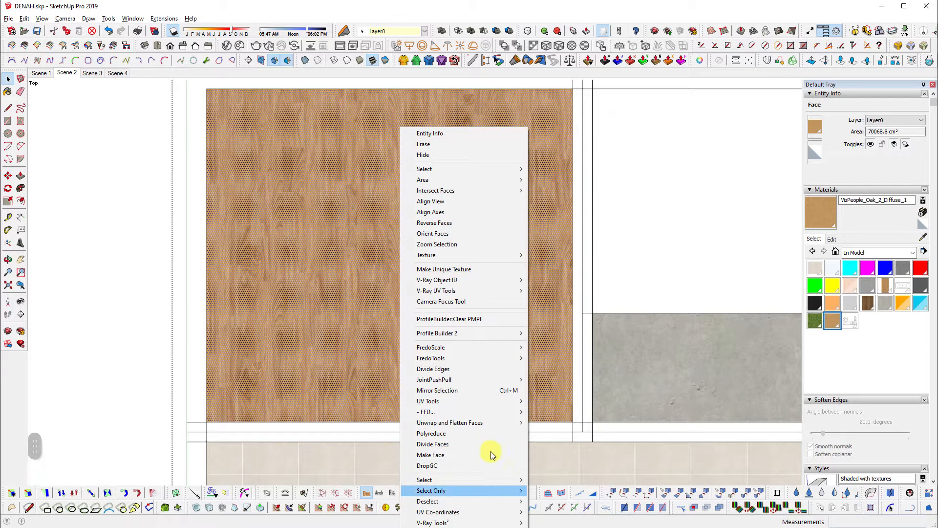
mouse_move(462, 254)
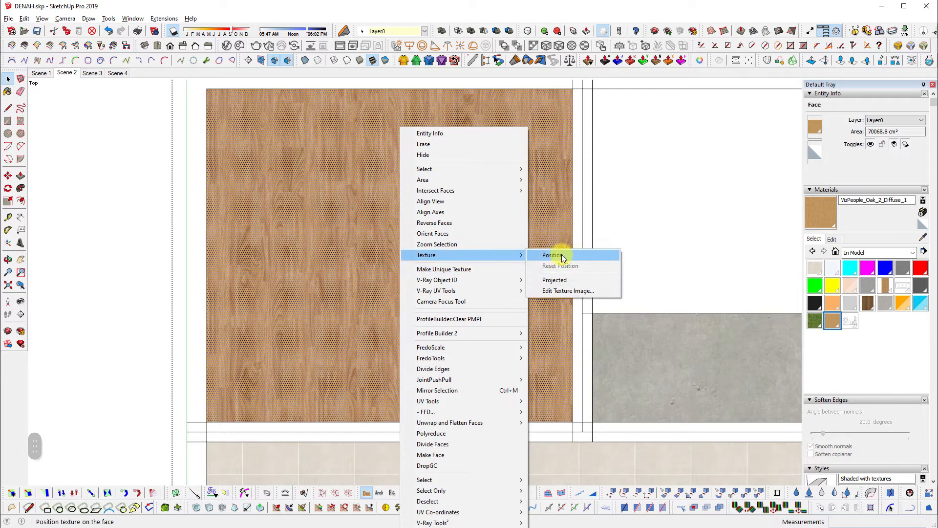
click(576, 254)
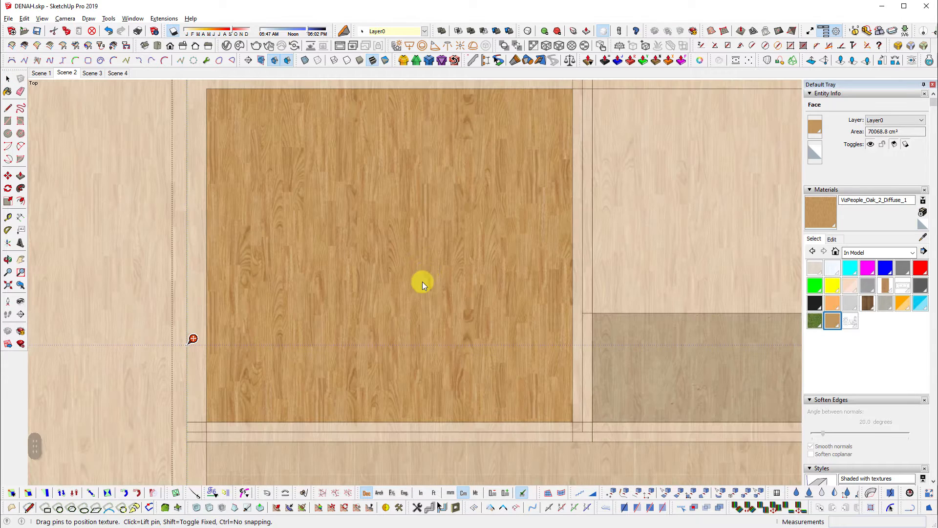
scroll(409, 431, down, 5)
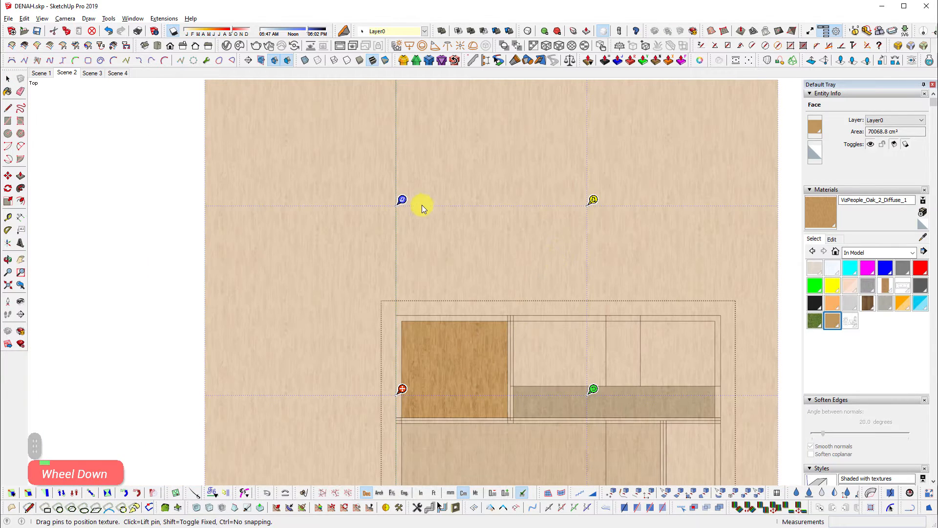
drag(593, 389, 402, 198)
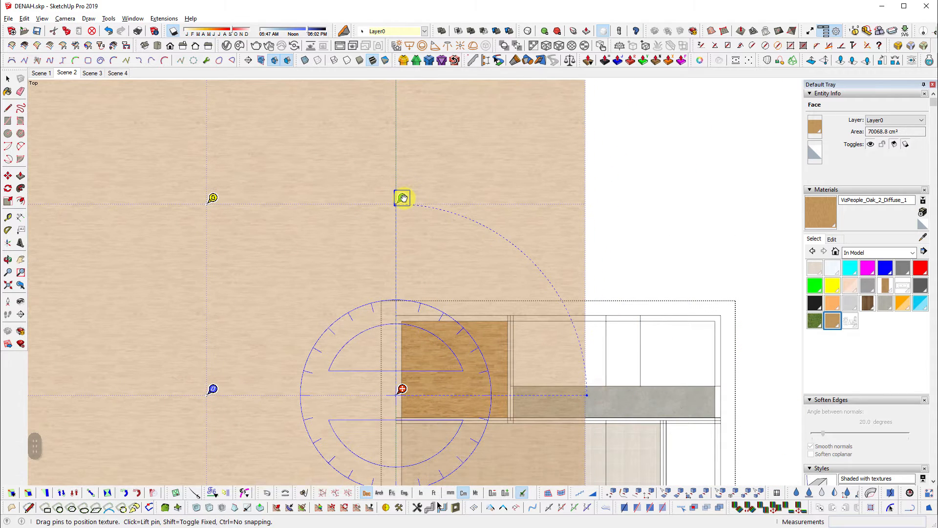
click(641, 210)
scroll(585, 413, down, 3)
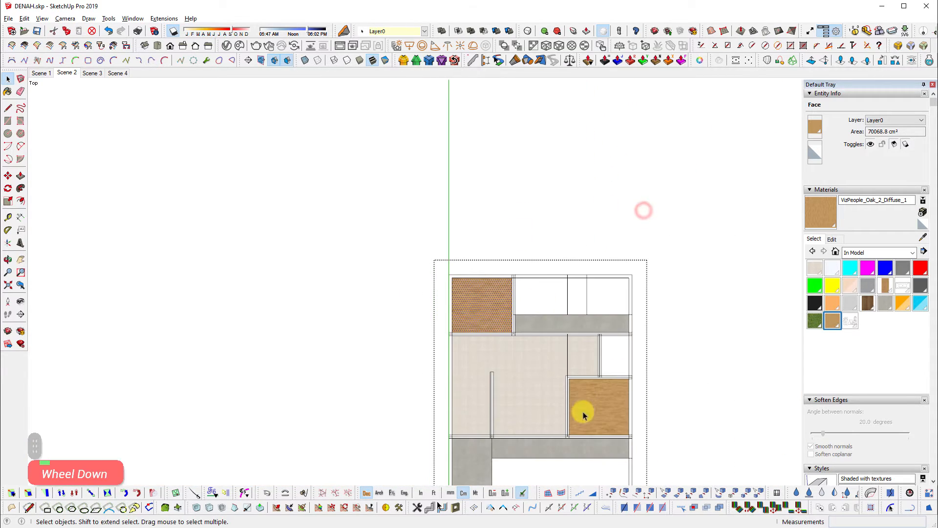
scroll(615, 422, up, 1)
scroll(614, 421, up, 2)
shift+middle_drag(583, 465, 620, 384)
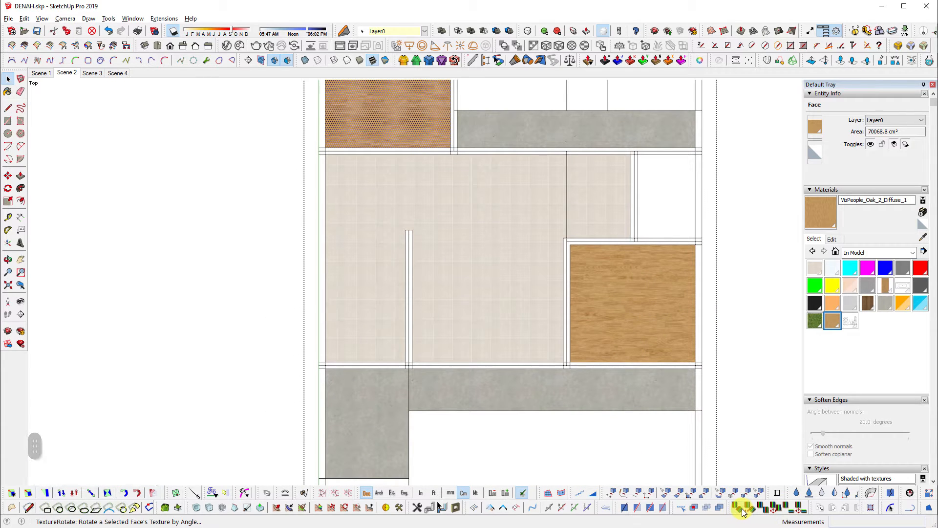
click(577, 283)
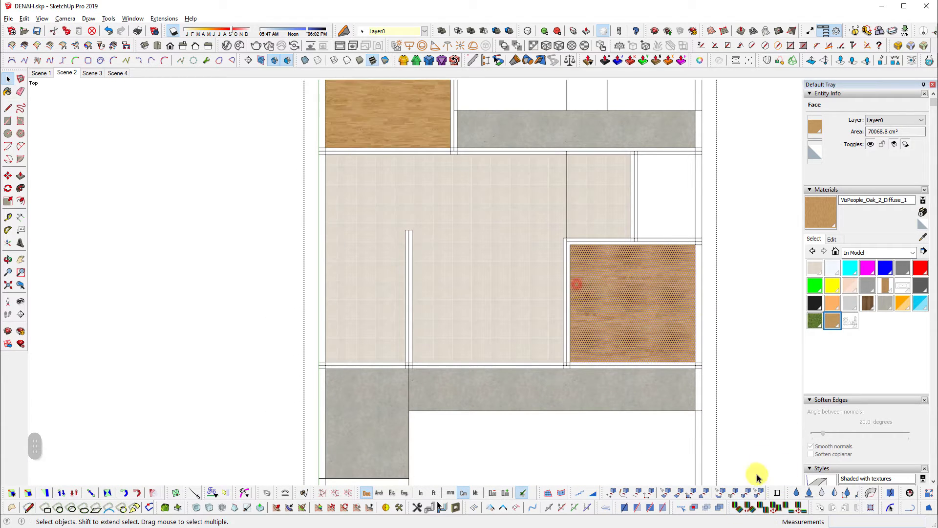
click(743, 508)
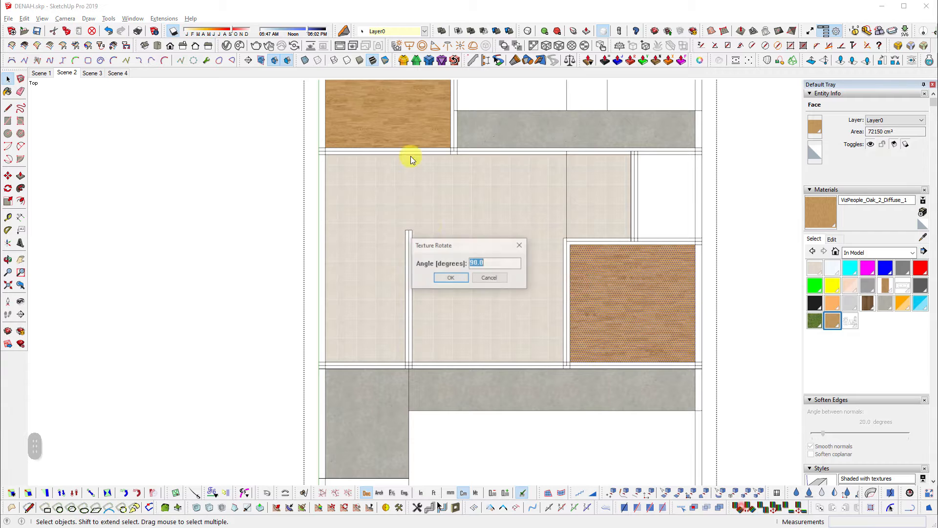
click(503, 279)
Paint the rear pool face with Translucent_Glass_Tinted from the In Model materials and check the floor finishes in the reference PDF
shift+middle_drag(692, 174, 700, 273)
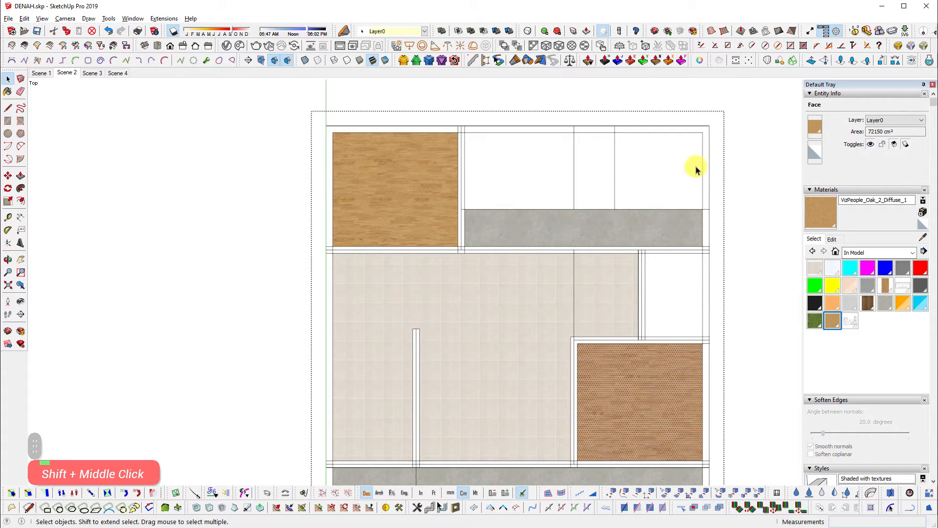
click(920, 307)
click(667, 182)
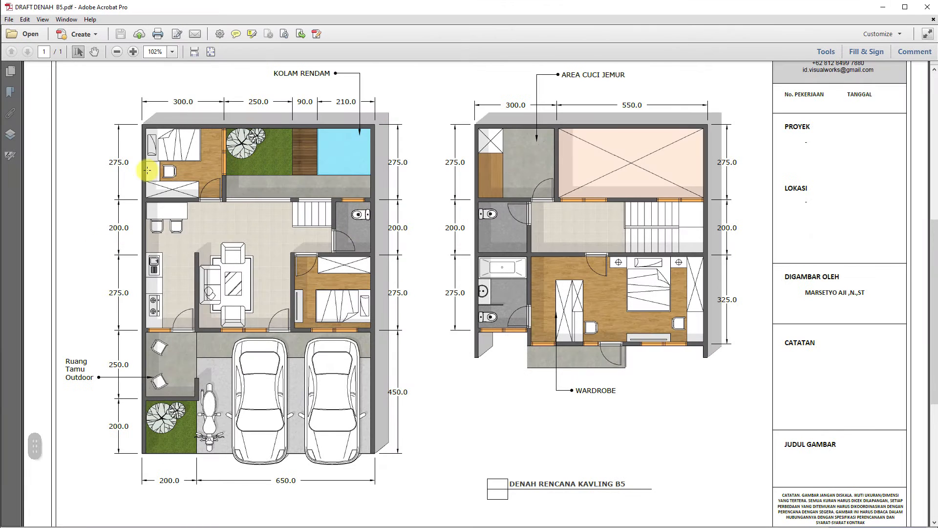
key(alt+Tab)
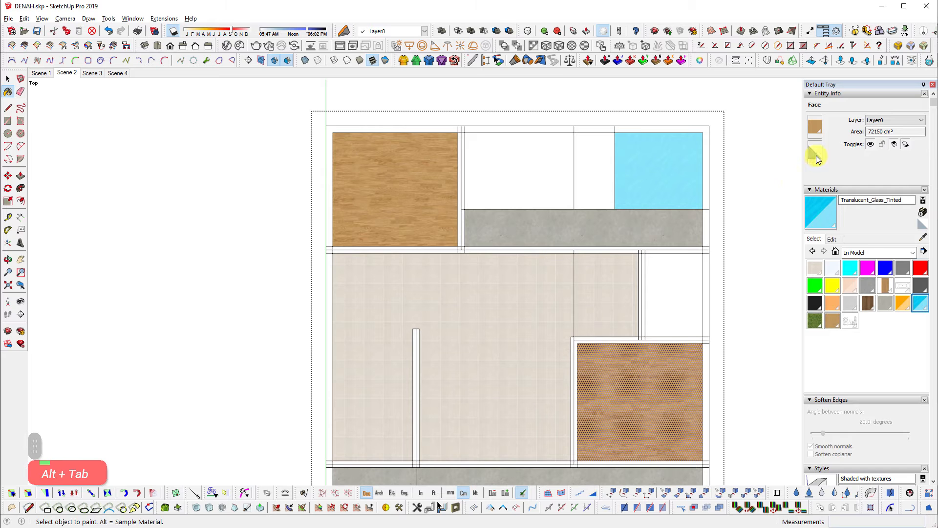
scroll(889, 308, up, 1)
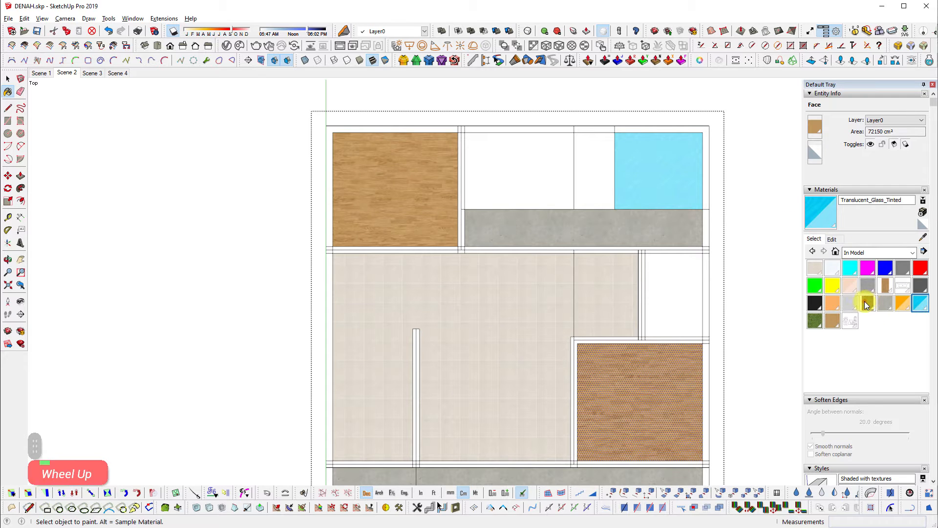
Paint the narrow deck strip beside the pool with Material2 and rotate its texture by 90 degrees with Texture Rotate
click(867, 303)
click(595, 181)
shift+scroll(521, 260, up, 2)
key(space)
scroll(551, 303, up, 2)
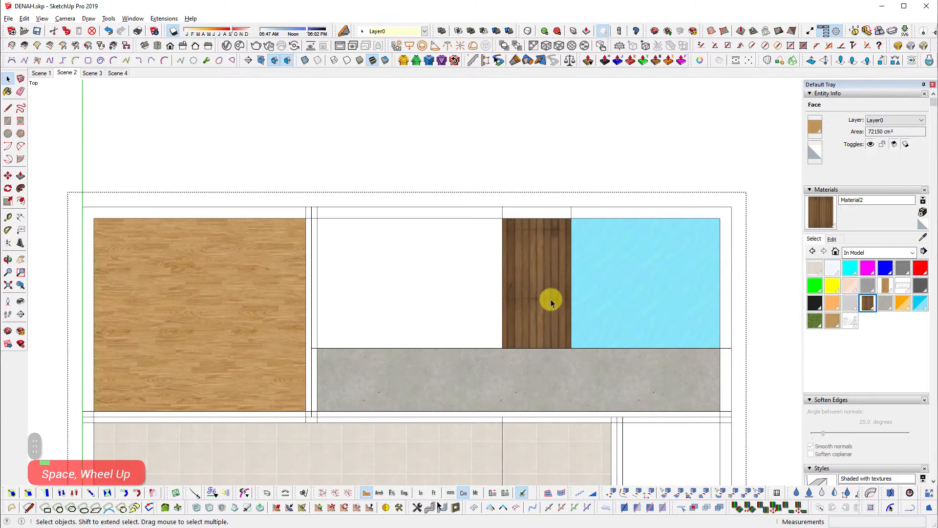
click(551, 303)
double_click(741, 509)
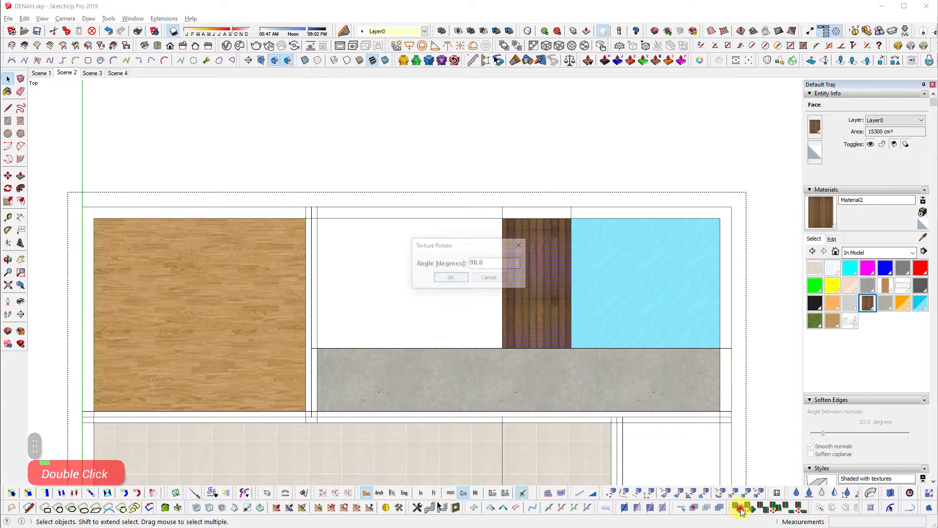
key(Return)
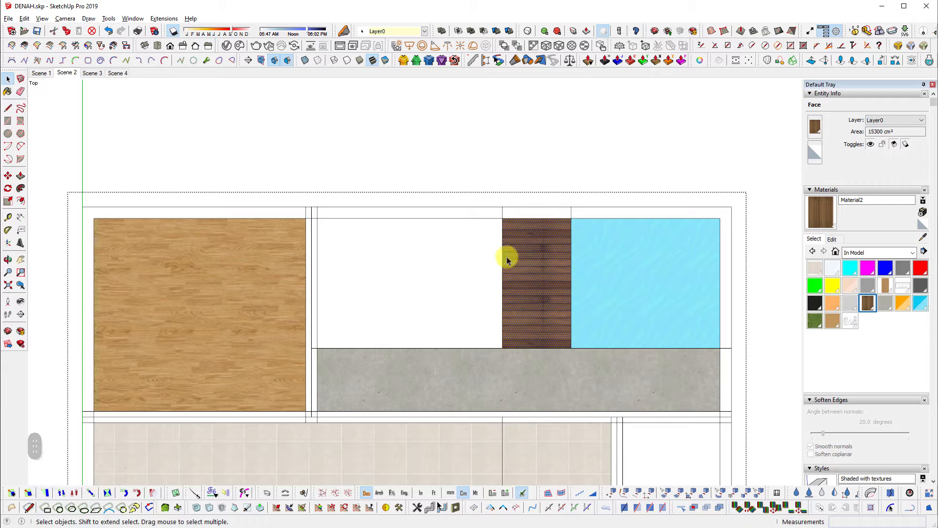
Undo the deck texture's rotation and reapply it at 90 degrees with Texture Rotate
key(ctrl+z)
double_click(752, 512)
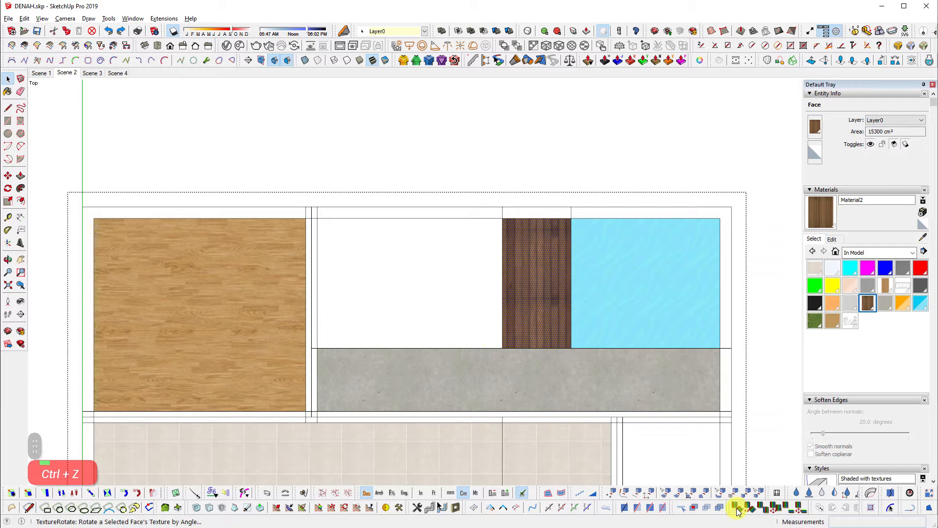
click(447, 277)
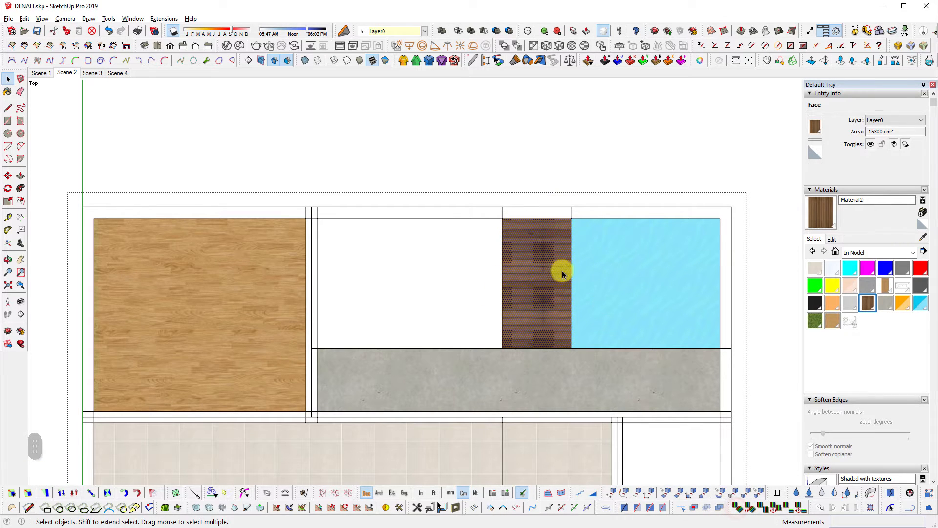
scroll(249, 300, up, 2)
scroll(235, 270, down, 3)
right_click(235, 270)
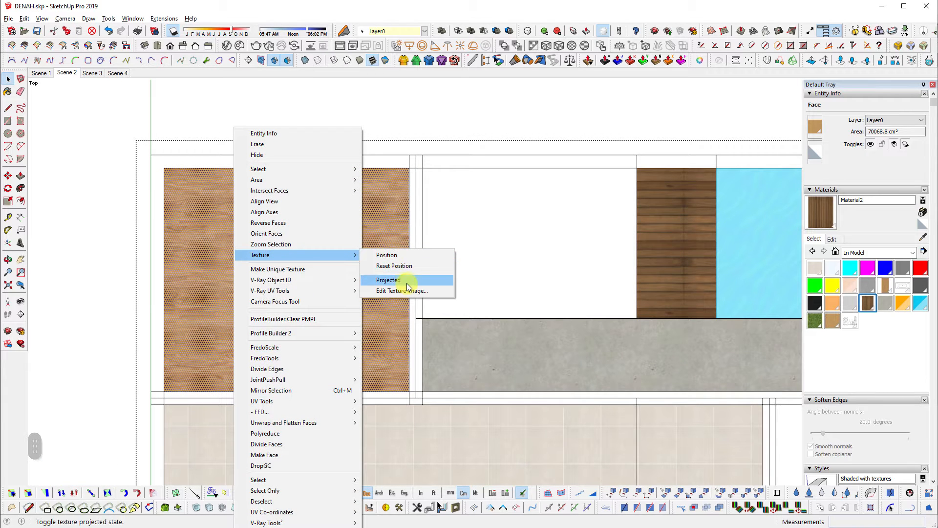
click(400, 256)
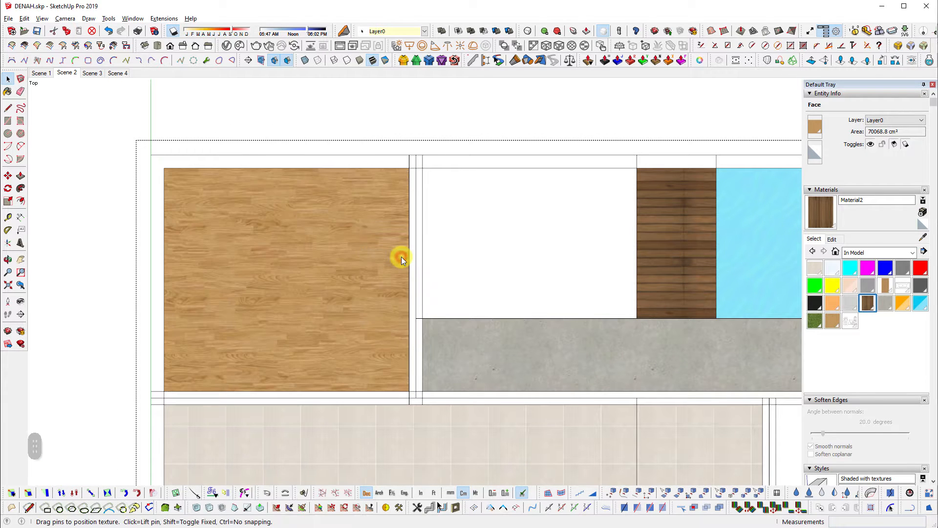
scroll(410, 361, down, 3)
scroll(374, 225, down, 1)
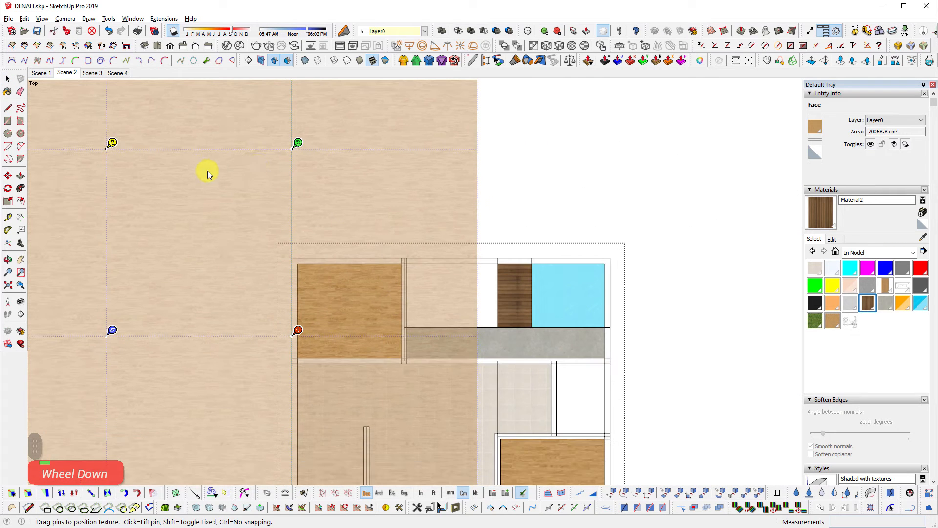
key(Escape)
Paint the rear garden beside the deck and the front corner garden with Vegetation_Grass_Blue
scroll(504, 329, up, 2)
click(467, 268)
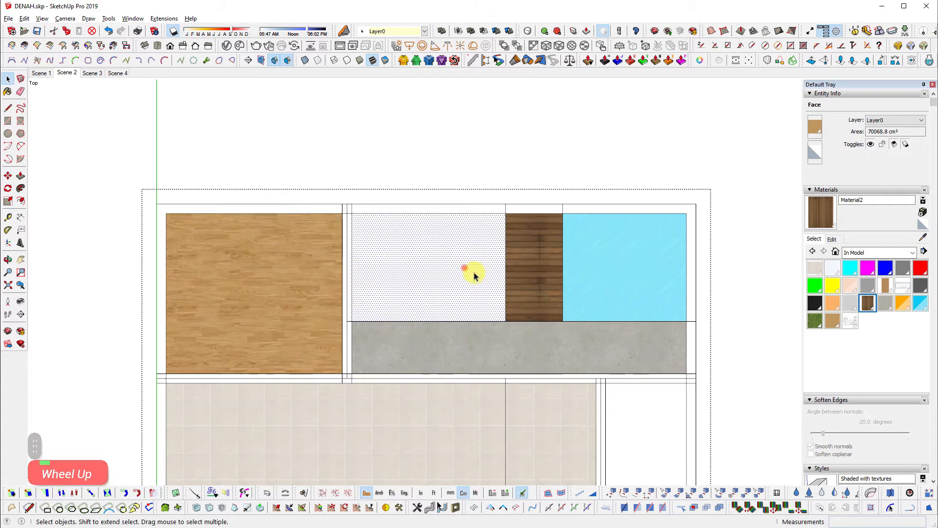
click(817, 320)
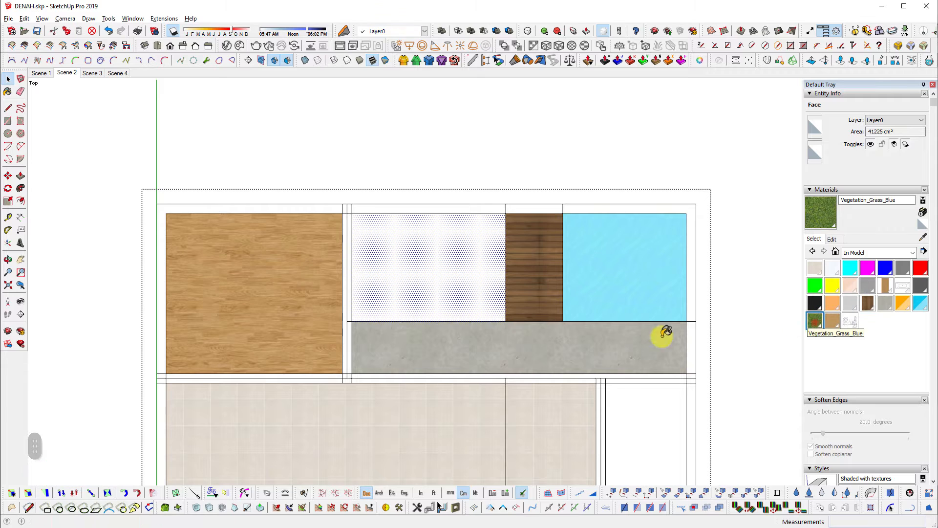
click(493, 282)
scroll(402, 329, down, 3)
shift+middle_drag(416, 387, 542, 161)
click(424, 415)
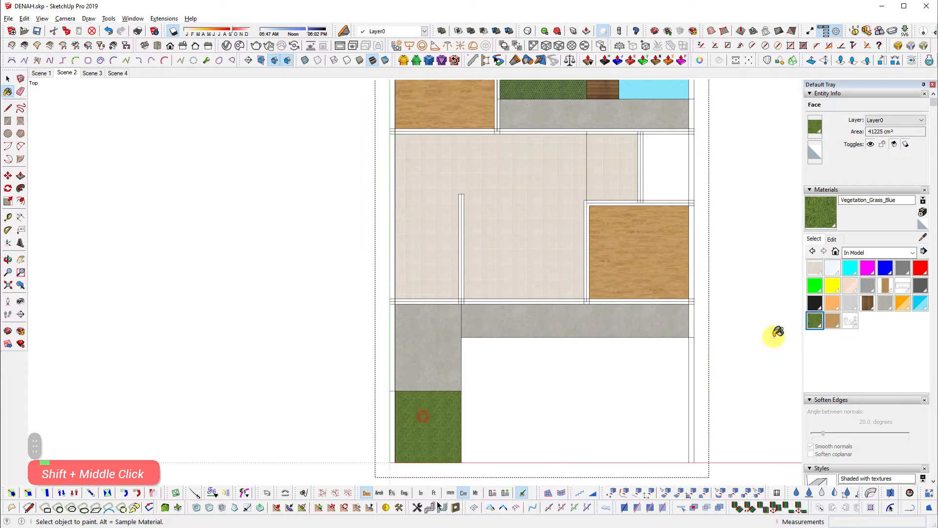
Paint the carport floor with concrete 2 and the ground-floor bathroom floor with ALCC08BUMP
click(850, 303)
click(604, 413)
scroll(700, 331, down, 2)
scroll(700, 331, up, 1)
shift+middle_drag(700, 330, 586, 324)
scroll(567, 223, up, 3)
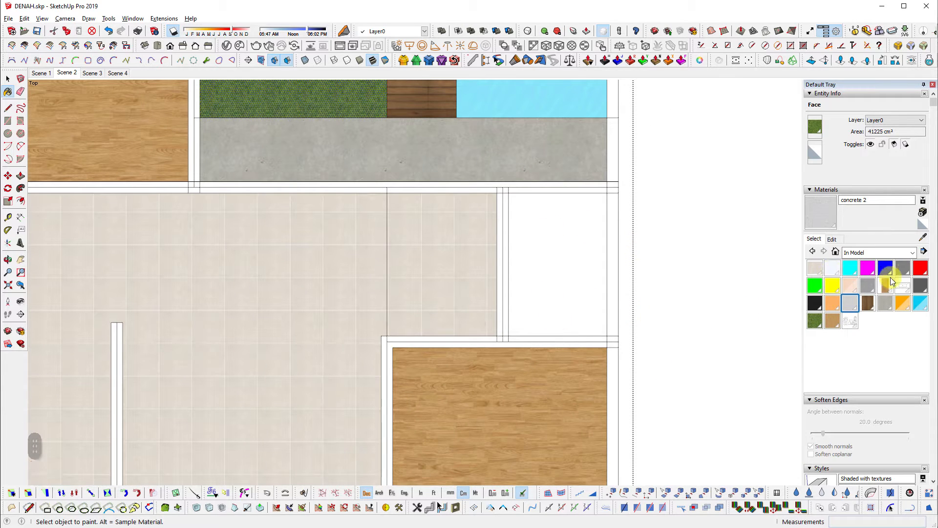
click(868, 288)
double_click(579, 267)
scroll(614, 251, down, 4)
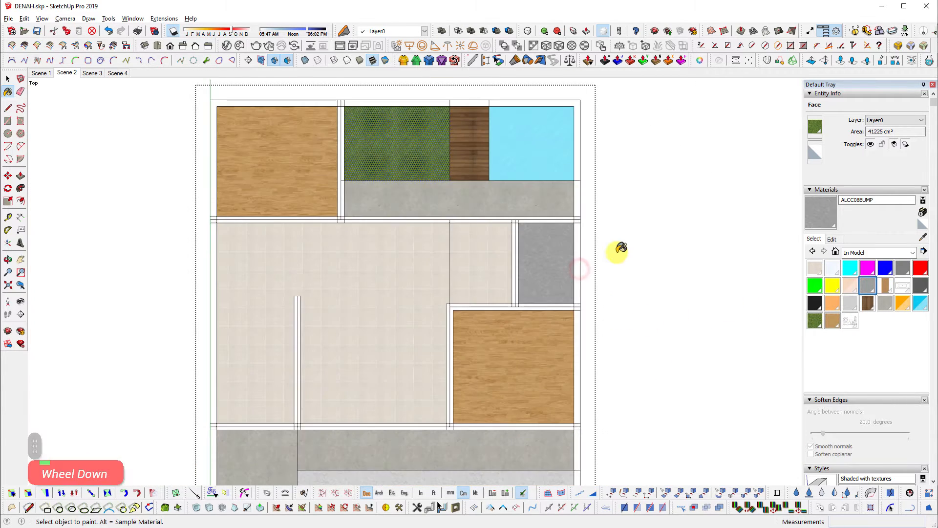
key(space)
Select the freestanding partition wall between the kitchen and the living area
shift+middle_drag(358, 264, 475, 295)
scroll(566, 262, up, 2)
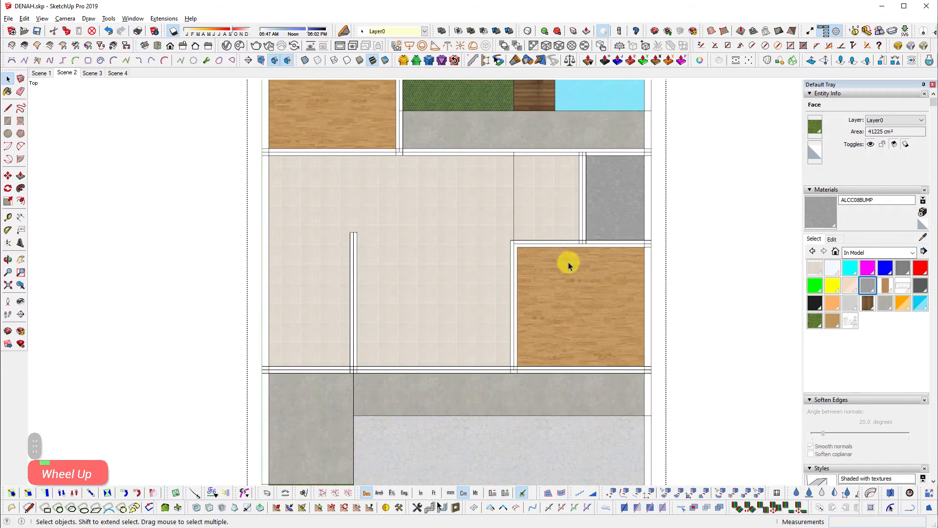
scroll(419, 245, up, 1)
scroll(288, 220, up, 2)
drag(272, 203, 364, 471)
scroll(290, 250, down, 1)
scroll(290, 250, down, 3)
shift+middle_drag(232, 214, 299, 209)
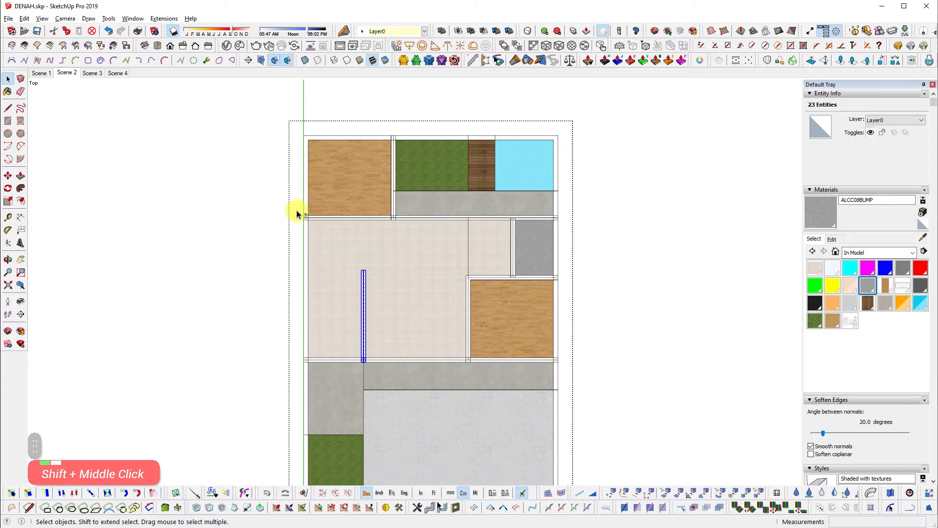
Switch to the reference PDF in Adobe Acrobat, examine the ground-floor walls and openings up close, and return to SketchUp
scroll(260, 119, down, 2)
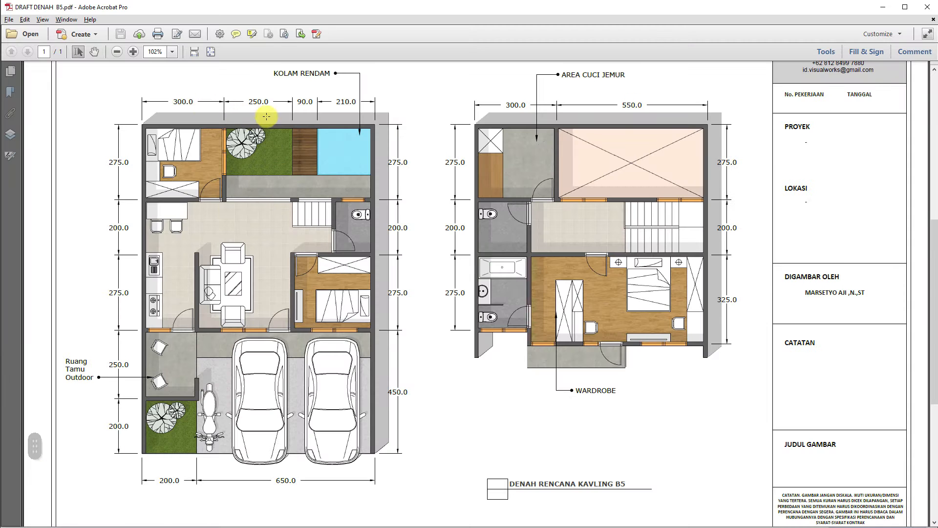
ctrl+scroll(269, 119, up, 3)
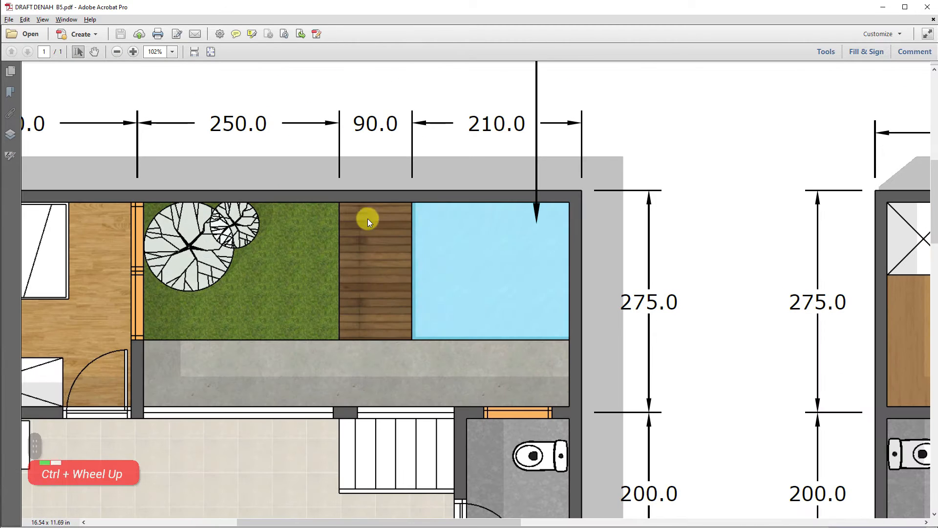
middle_drag(679, 220, 425, 284)
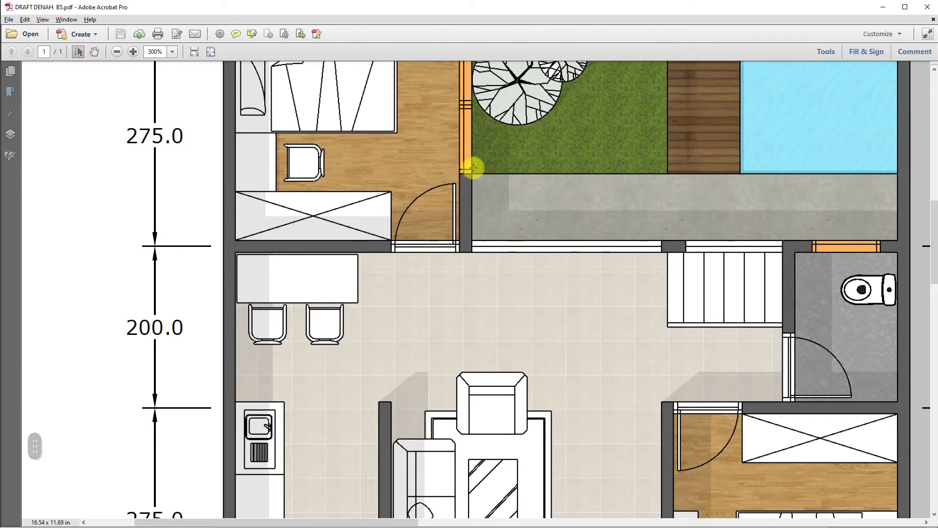
click(882, 8)
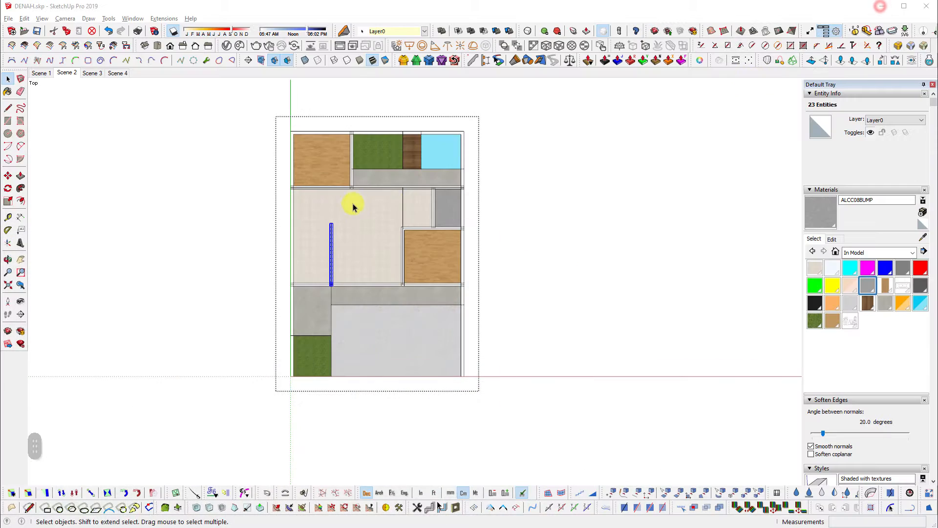
Try to add the horizontal wall in front of the living area and the walls around the front bedroom and bathroom to the selection
scroll(276, 157, up, 5)
ctrl+drag(207, 302, 802, 353)
ctrl+drag(461, 191, 553, 391)
ctrl+drag(467, 162, 657, 215)
ctrl+drag(565, 79, 609, 237)
click(650, 266)
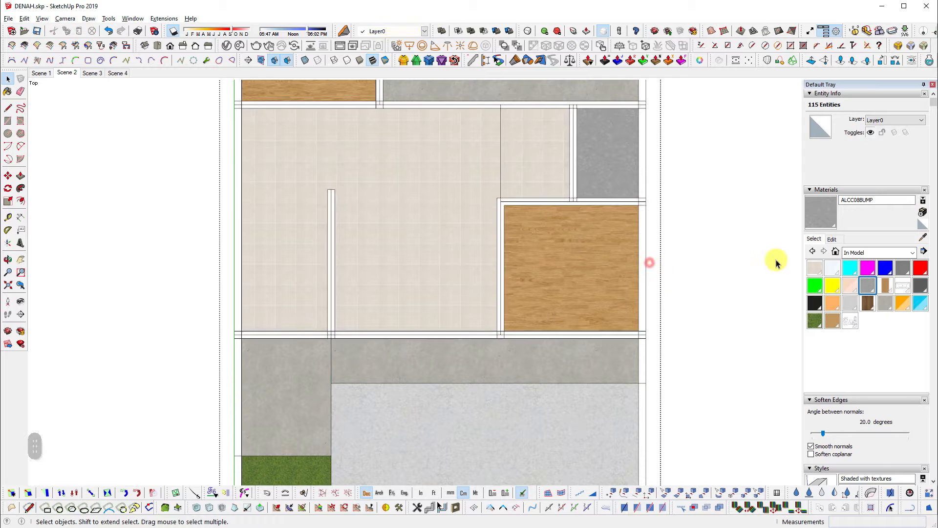
Try to paint all matching unpainted wall faces at once with Color_007 and undo the painting
click(921, 286)
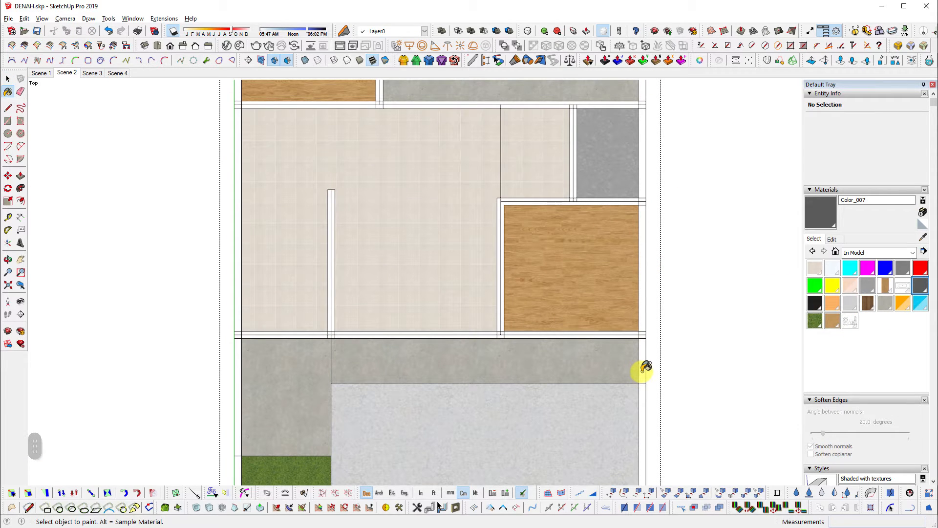
shift+scroll(293, 333, up, 4)
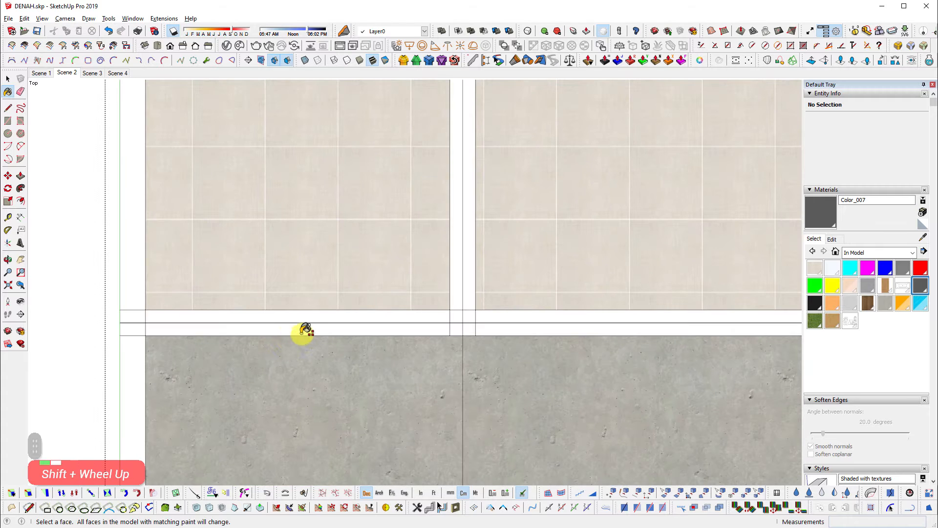
shift+click(503, 324)
key(space)
scroll(244, 388, down, 2)
scroll(401, 346, up, 1)
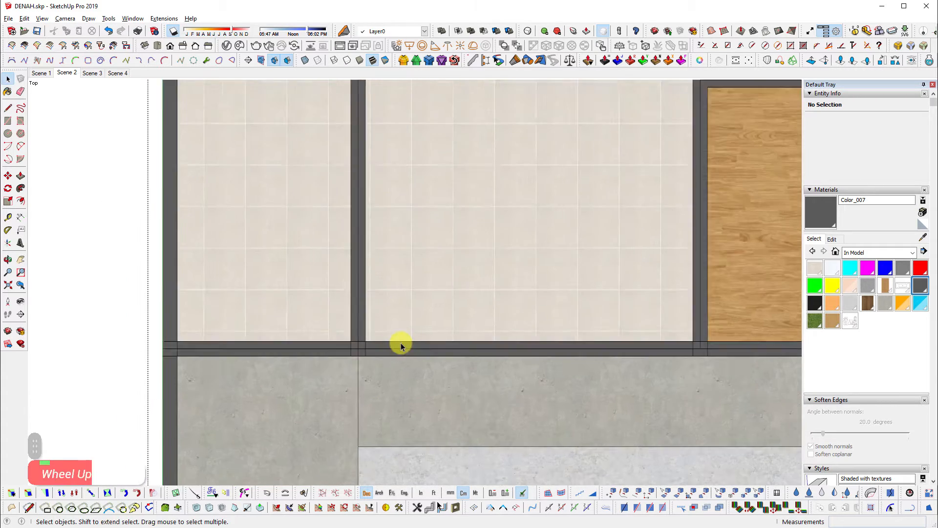
scroll(401, 346, down, 1)
key(ctrl+z)
Paint every matching unpainted wall face of the ground-floor plan with Color_007 in one go and leave the group
click(377, 358)
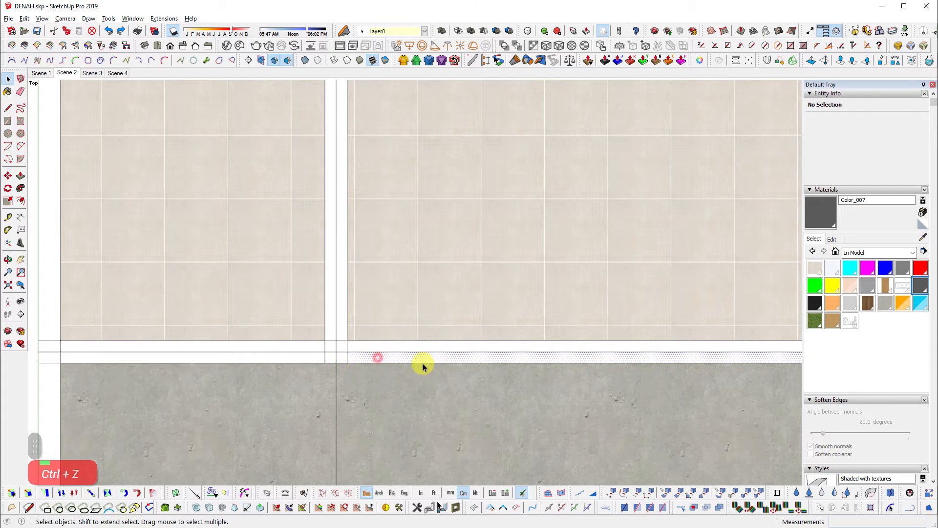
scroll(434, 370, down, 5)
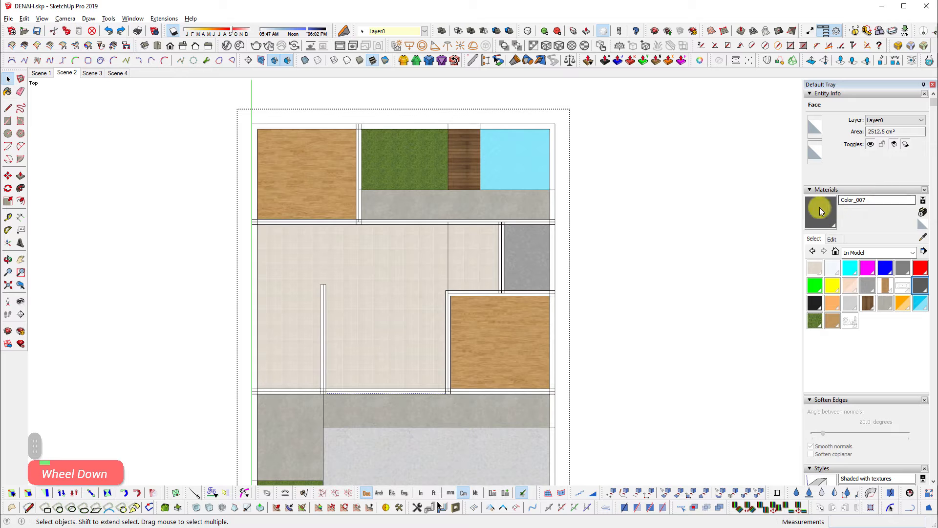
click(922, 286)
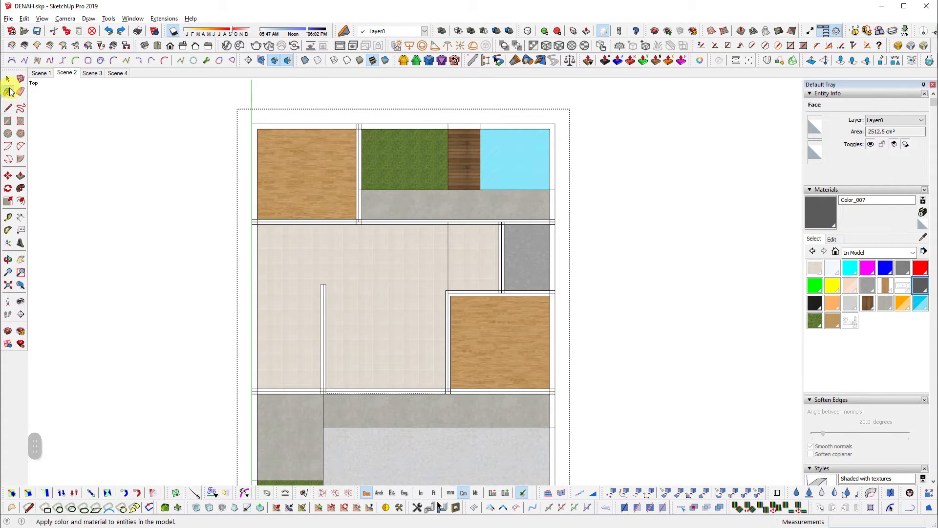
scroll(536, 189, up, 5)
scroll(662, 288, down, 1)
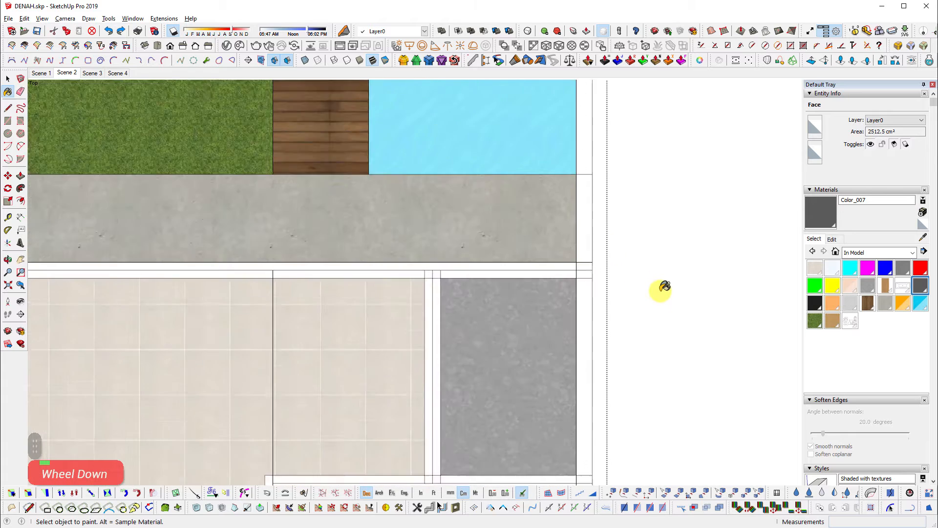
scroll(665, 287, down, 1)
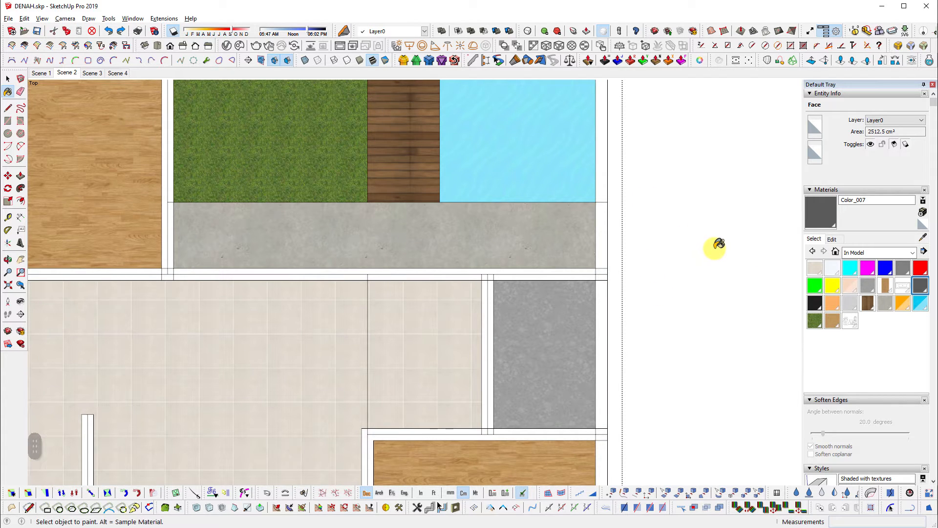
key(shift)
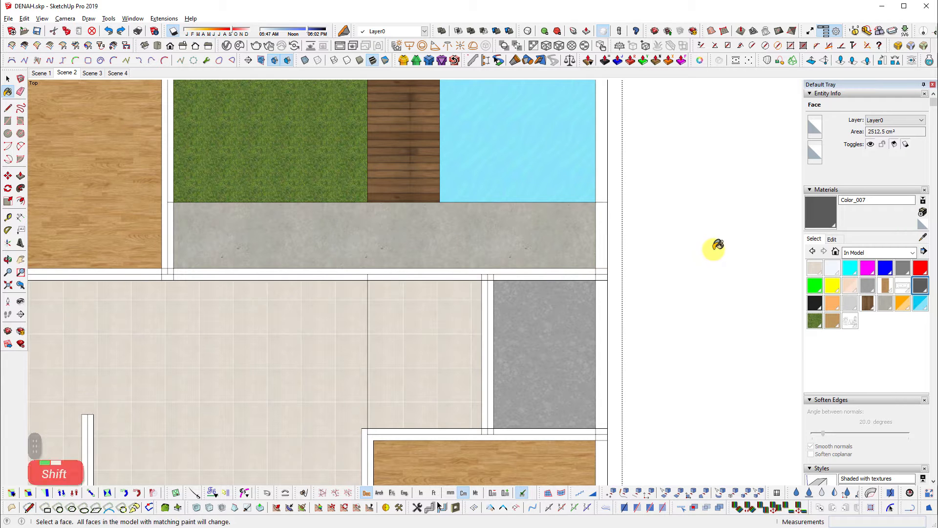
shift+click(609, 246)
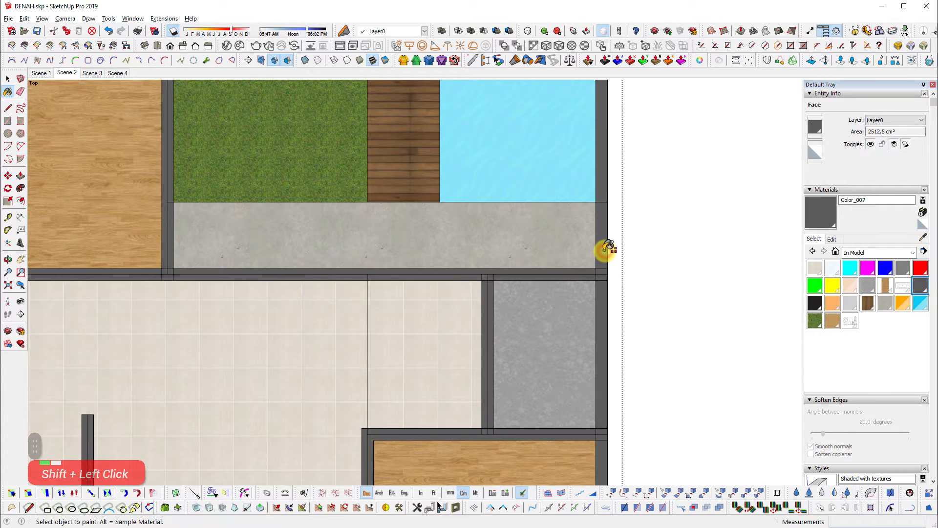
scroll(614, 259, down, 3)
key(space)
scroll(218, 339, down, 2)
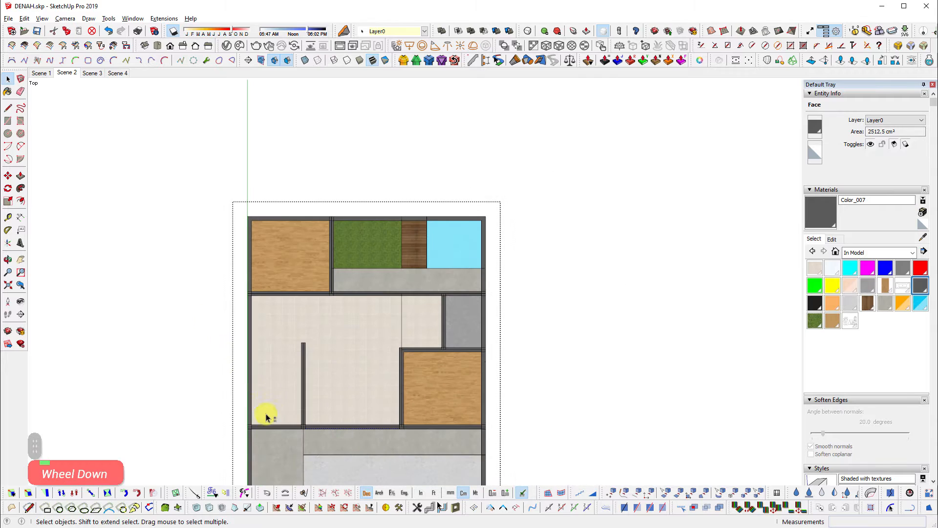
shift+middle_drag(491, 401, 513, 292)
key(Escape)
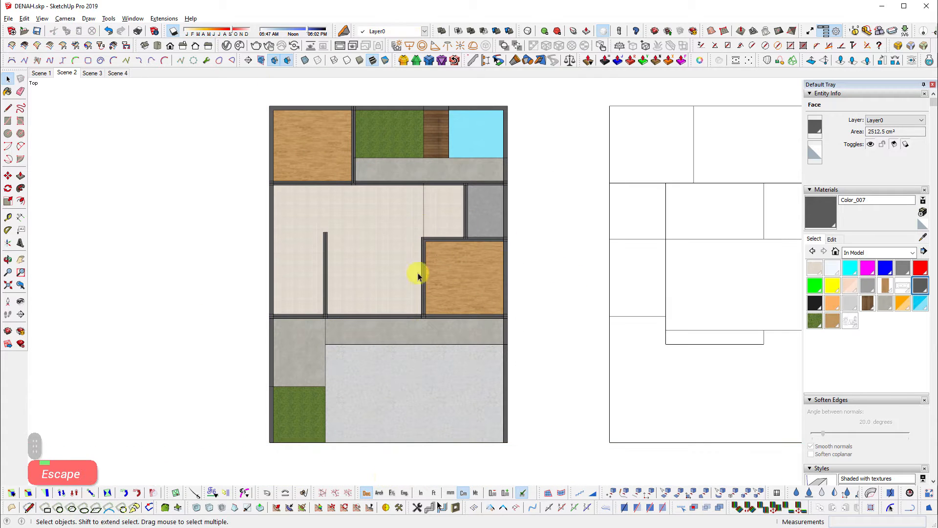
Switch to Scene 3 and examine the stair lines and the short wall by the front garden inside the ground-floor plan group
shift+middle_drag(562, 201, 418, 195)
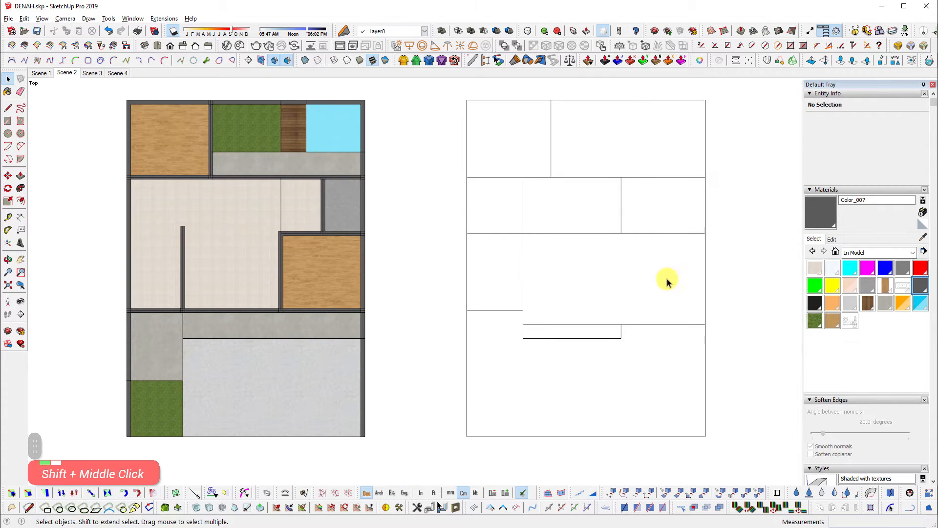
click(655, 183)
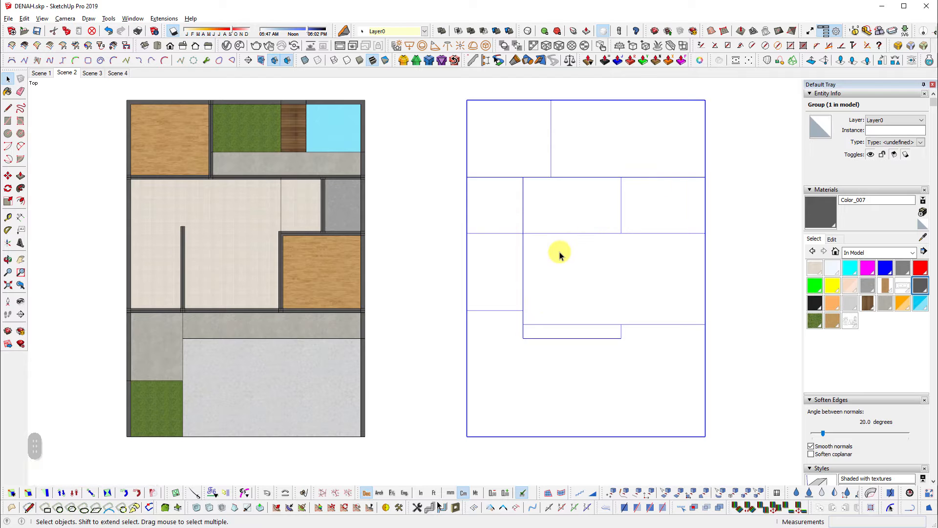
click(97, 73)
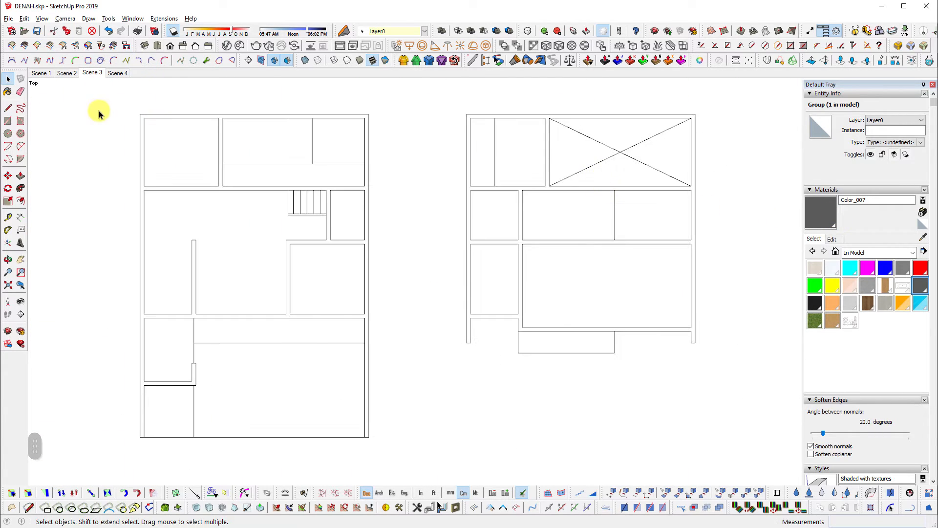
drag(96, 94, 674, 454)
click(612, 272)
double_click(169, 248)
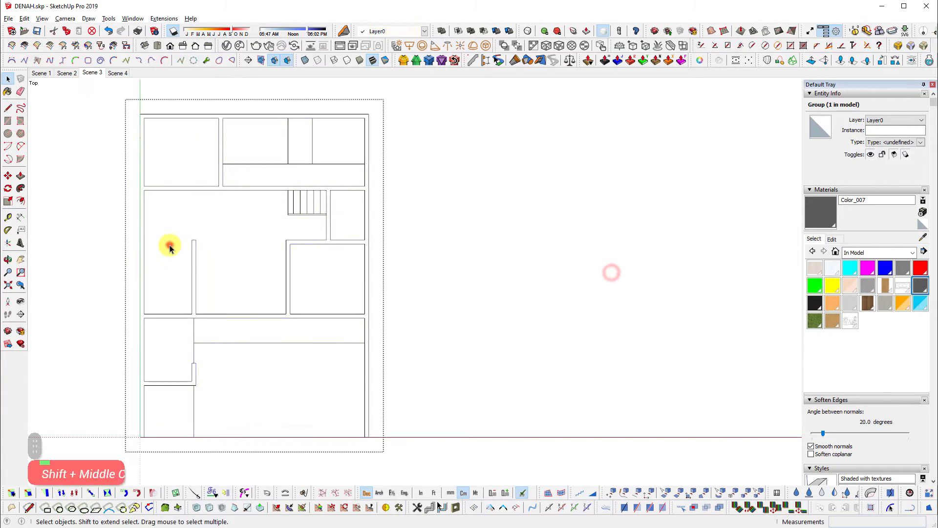
double_click(170, 249)
scroll(305, 208, up, 2)
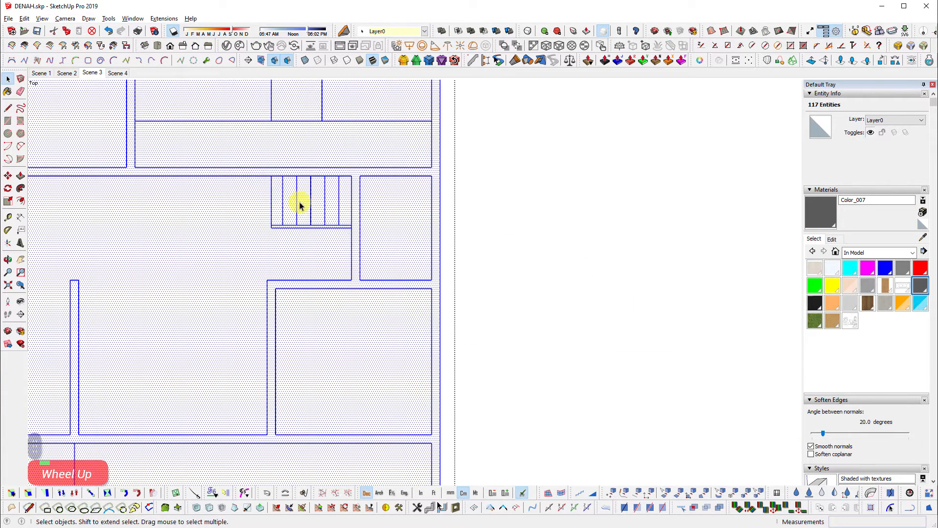
scroll(395, 191, down, 5)
scroll(211, 400, up, 7)
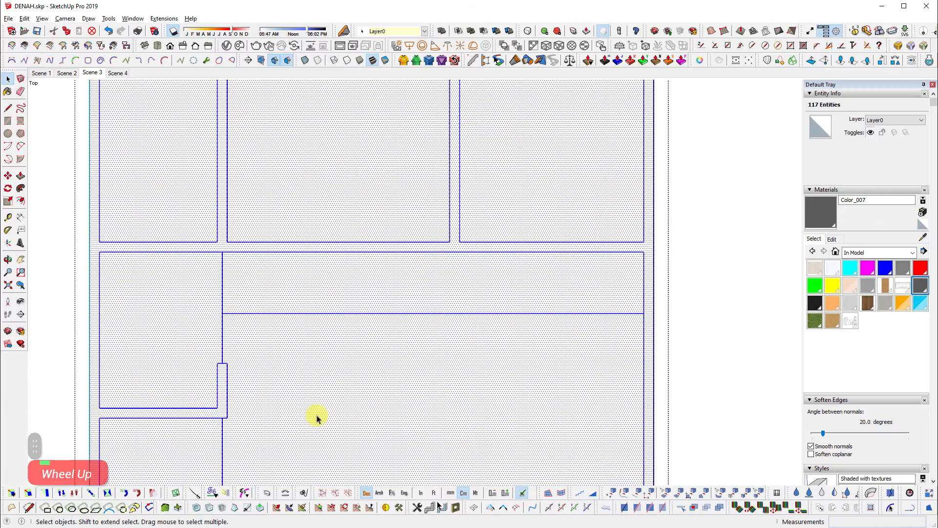
shift+middle_drag(189, 362, 222, 291)
shift+scroll(222, 291, up, 1)
scroll(222, 290, up, 1)
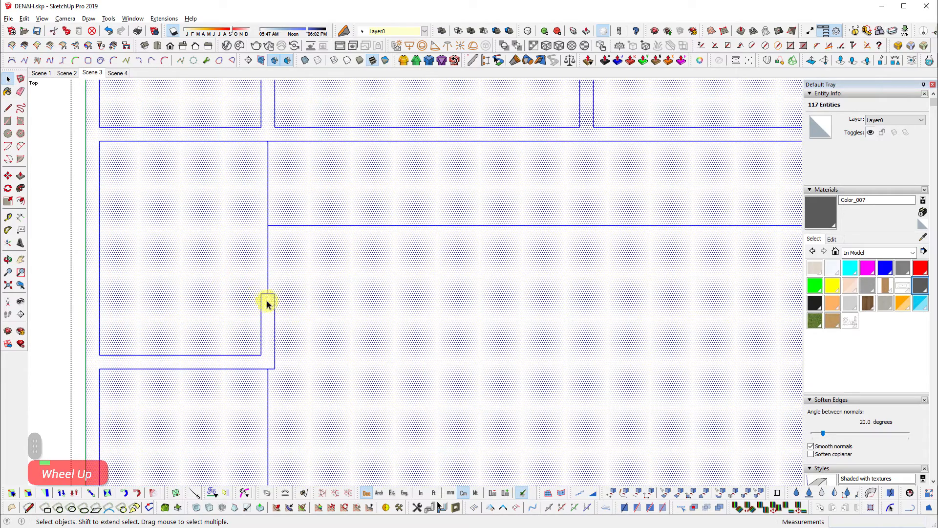
scroll(566, 345, down, 6)
click(705, 330)
Compare the front part of the painted ground-floor plan with the same area of the double-line plan
scroll(521, 331, down, 1)
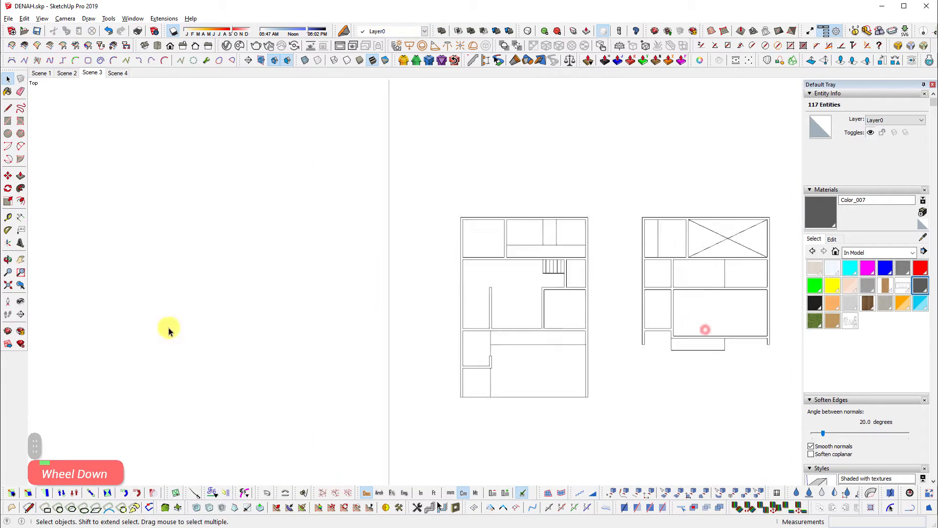
scroll(170, 331, down, 1)
shift+middle_drag(170, 331, 626, 293)
scroll(254, 300, up, 7)
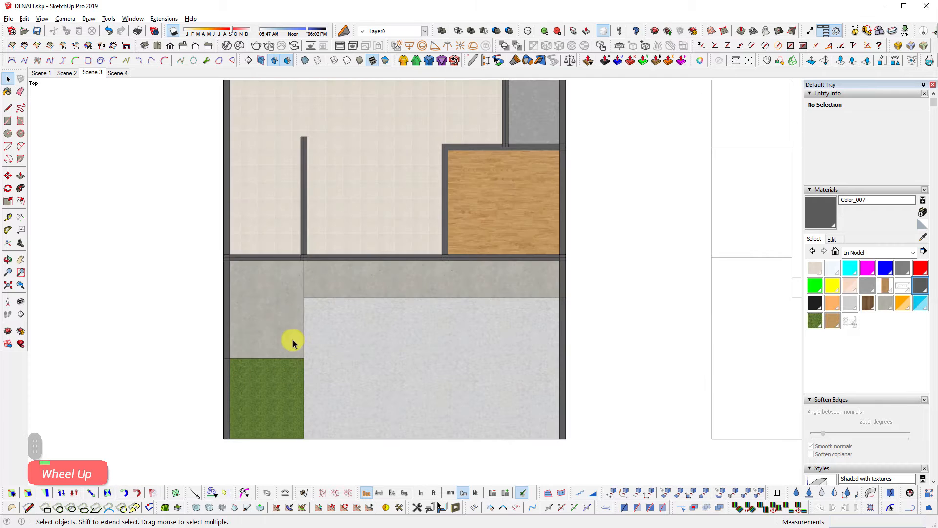
scroll(169, 347, down, 5)
shift+middle_drag(367, 316, 590, 325)
scroll(630, 382, up, 4)
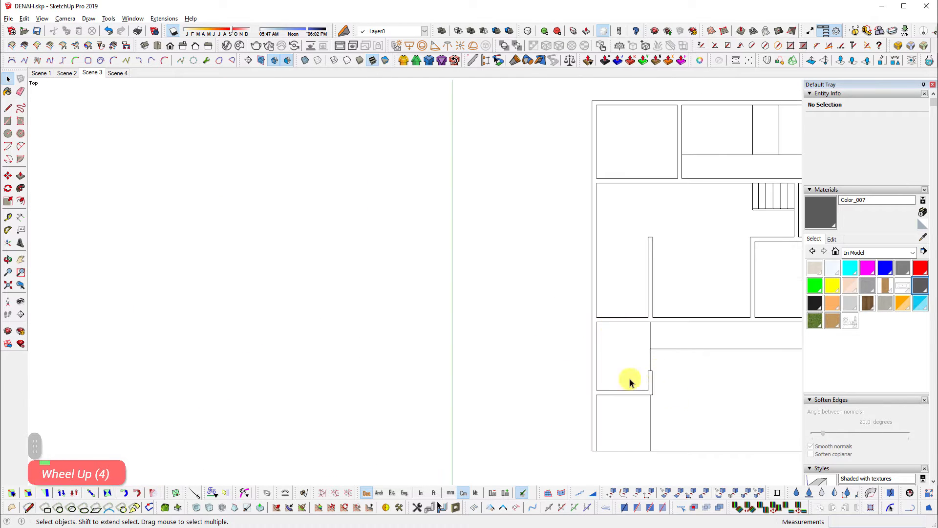
Switch to Scene 4 and examine the crossed void area inside the painted upper-floor group
click(89, 73)
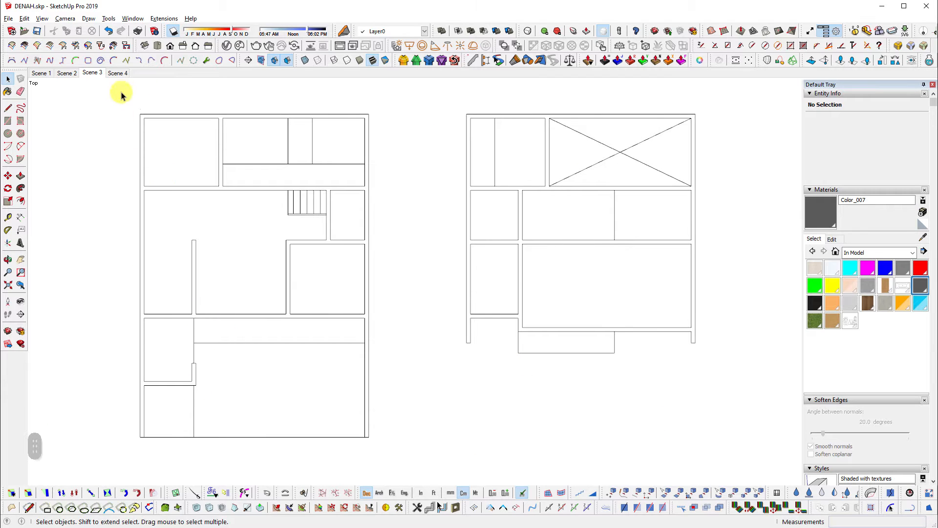
click(117, 73)
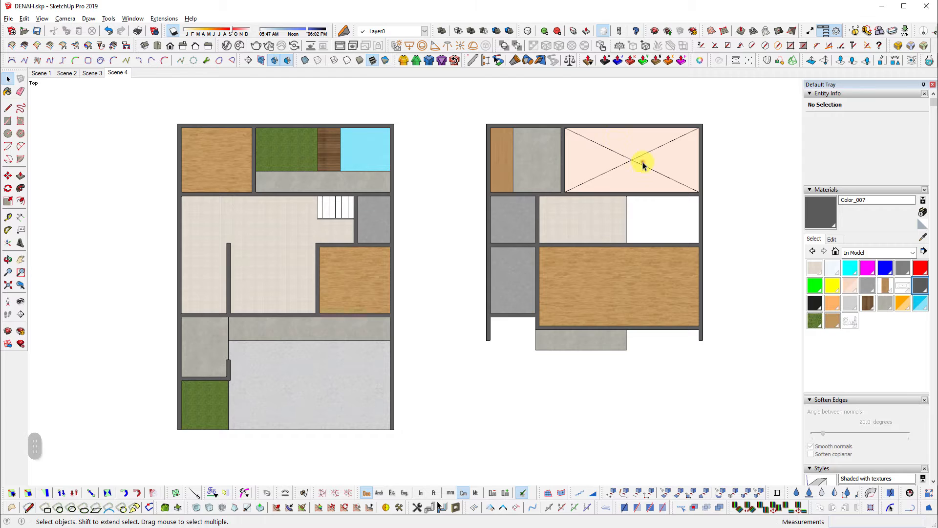
click(643, 165)
double_click(644, 156)
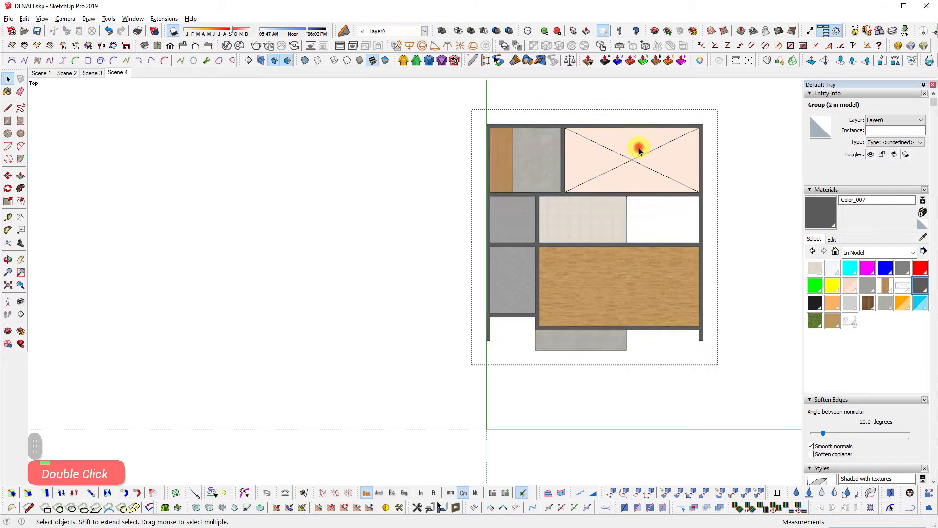
double_click(639, 146)
click(751, 137)
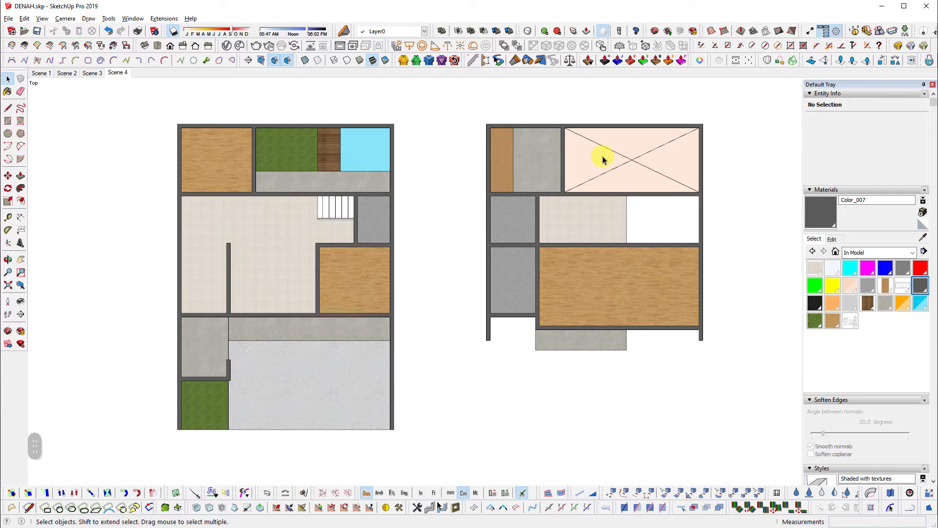
Sample the void area's <DarkGoldenrod> material and set its opacity to 31
key(b)
alt+click(689, 164)
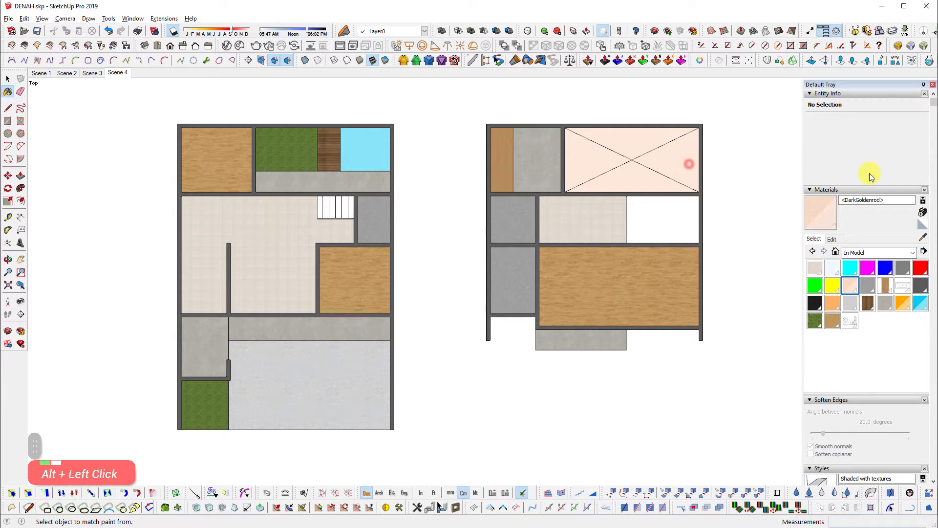
double_click(851, 286)
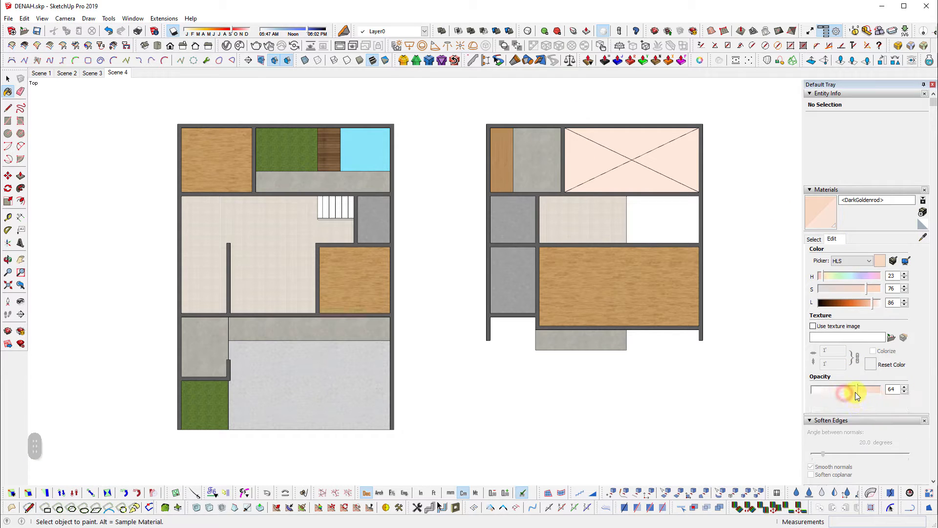
drag(855, 391, 840, 394)
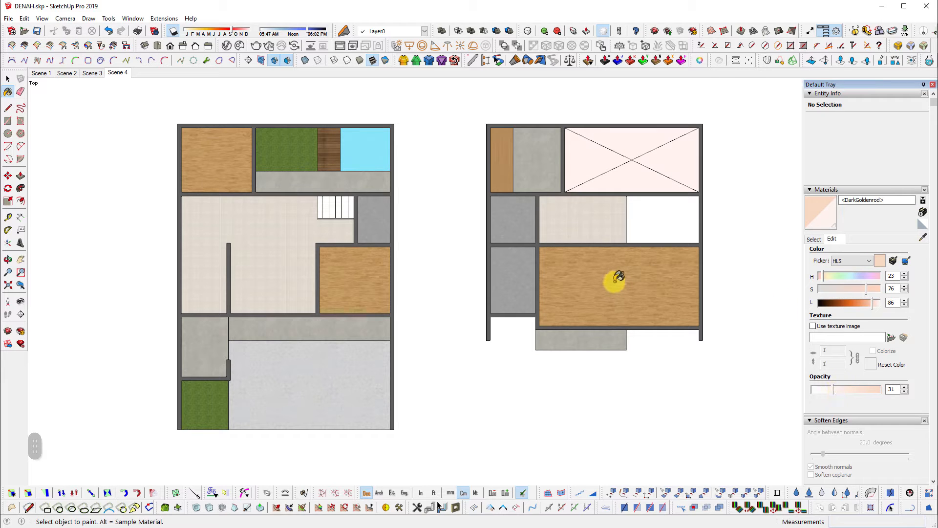
key(space)
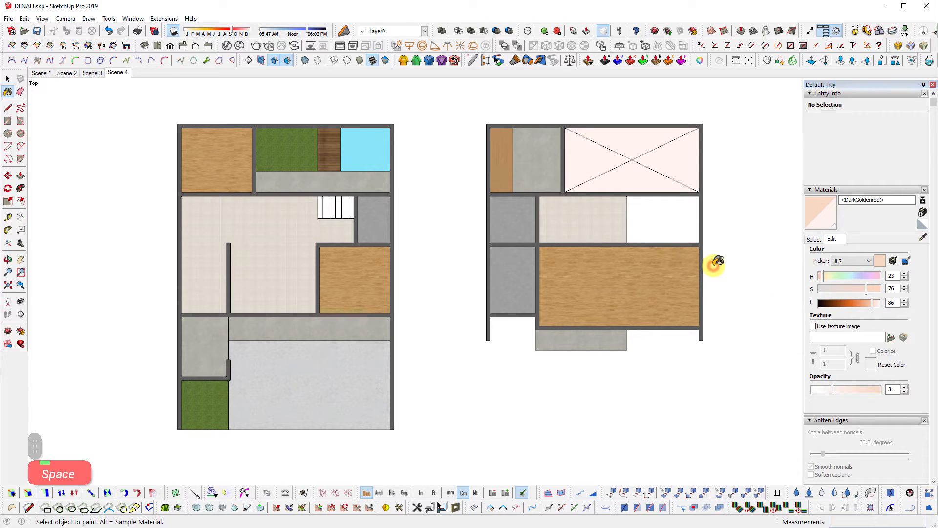
key(space)
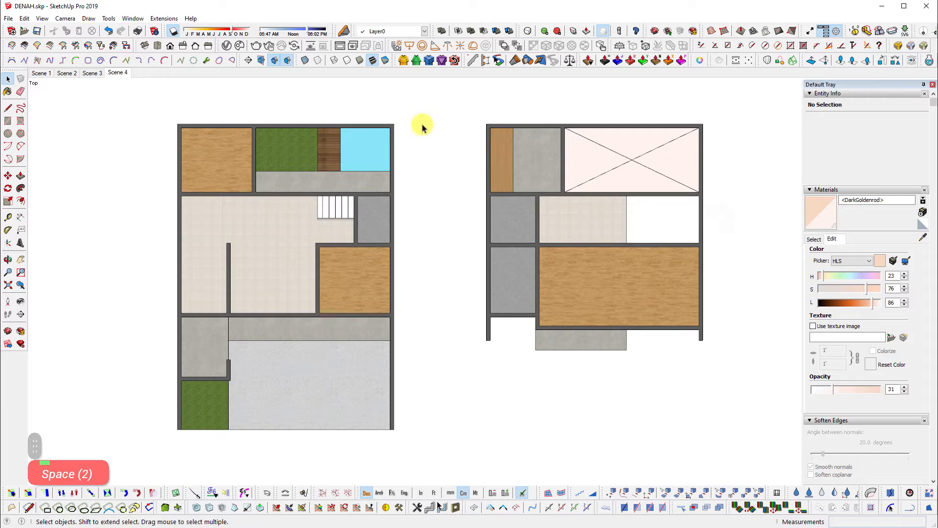
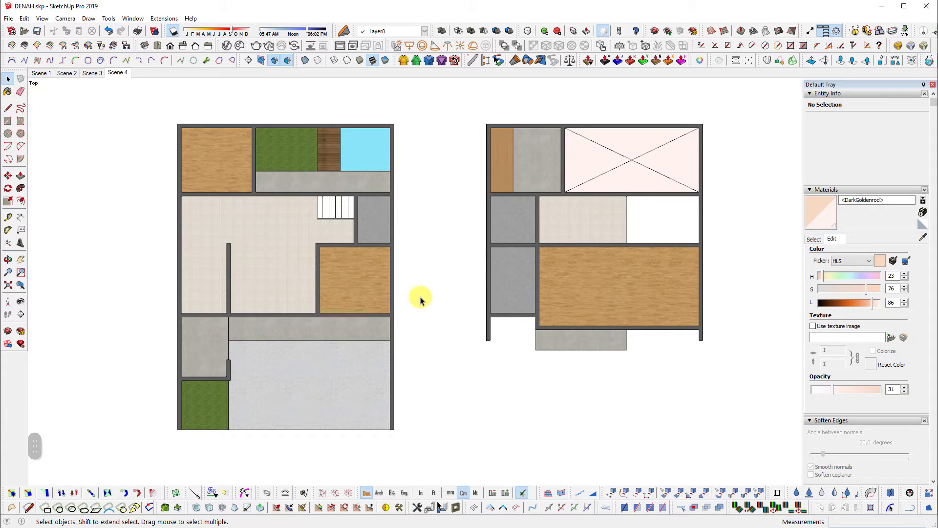
Move the two painted plan groups together to the empty area beside the furnished plans at the origin
scroll(430, 215, down, 5)
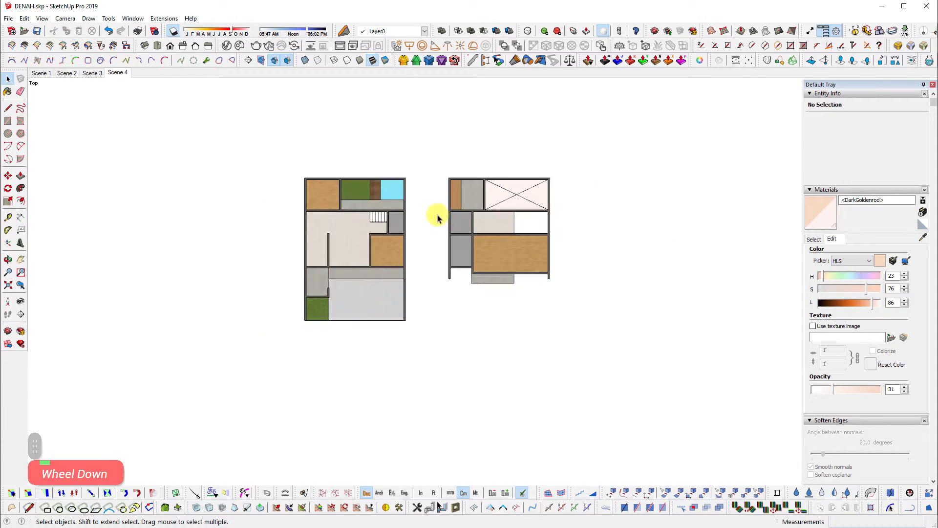
drag(315, 148, 628, 371)
scroll(440, 223, up, 1)
key(m)
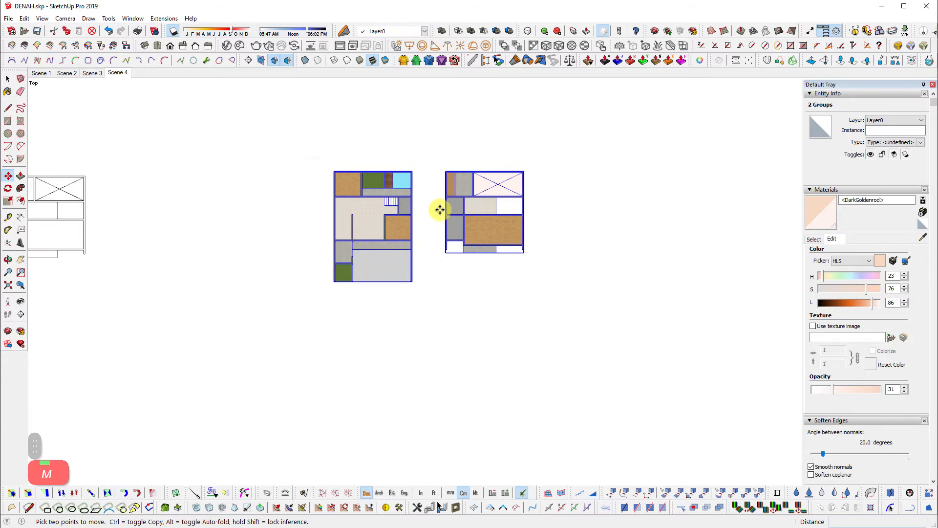
click(435, 203)
shift+middle_drag(412, 385, 543, 87)
shift+middle_drag(480, 333, 542, 92)
shift+scroll(361, 455, down, 3)
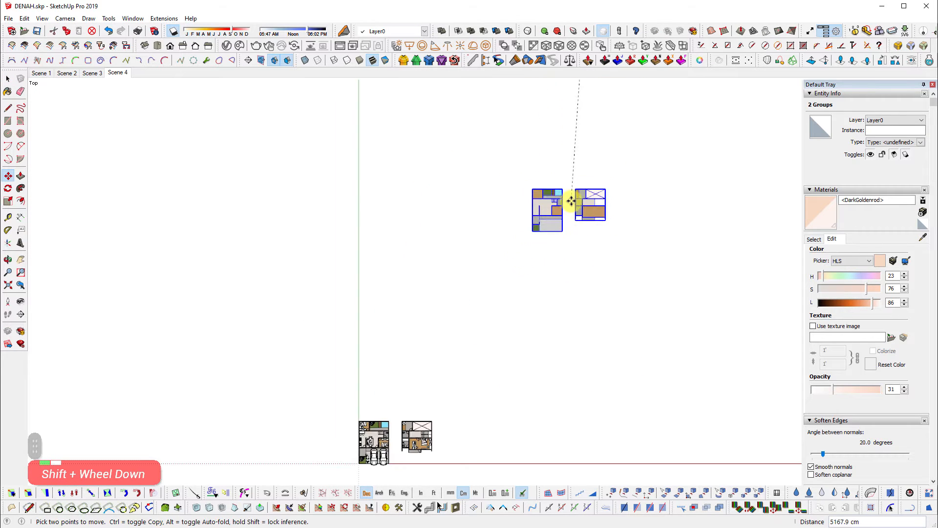
shift+middle_drag(413, 440, 496, 172)
scroll(467, 213, up, 2)
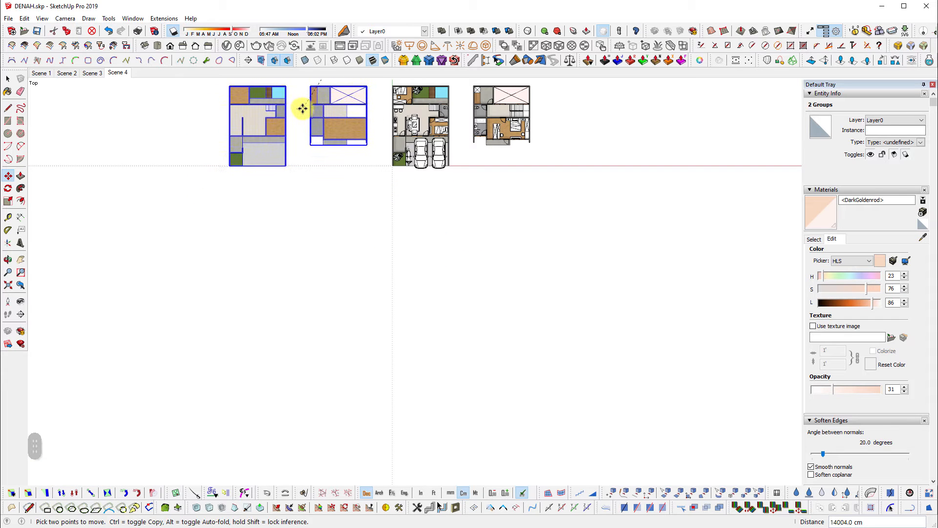
click(302, 107)
scroll(455, 191, up, 4)
key(space)
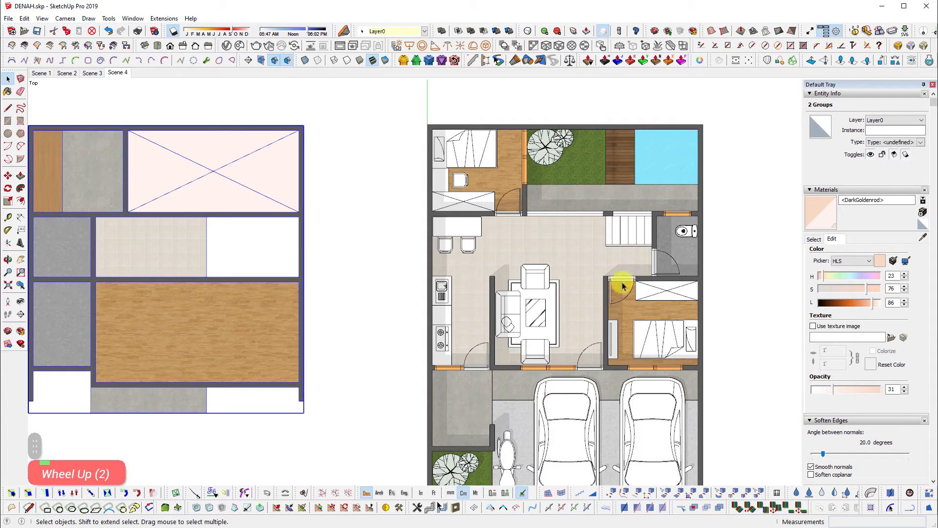
Examine the bed, chair and wardrobe in the furnished ground-floor plan's rear bedroom and compare with the painted plans
scroll(562, 108, up, 2)
click(563, 107)
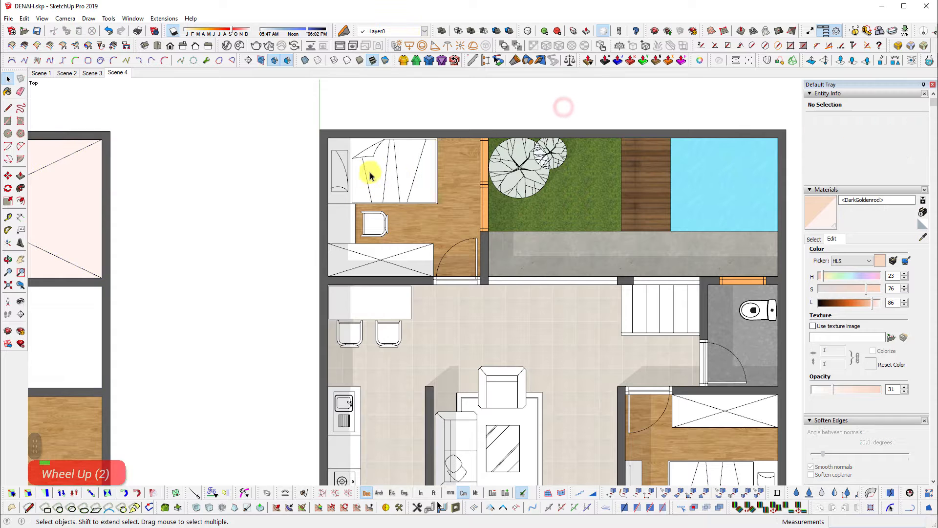
click(385, 170)
click(341, 231)
click(374, 223)
click(376, 270)
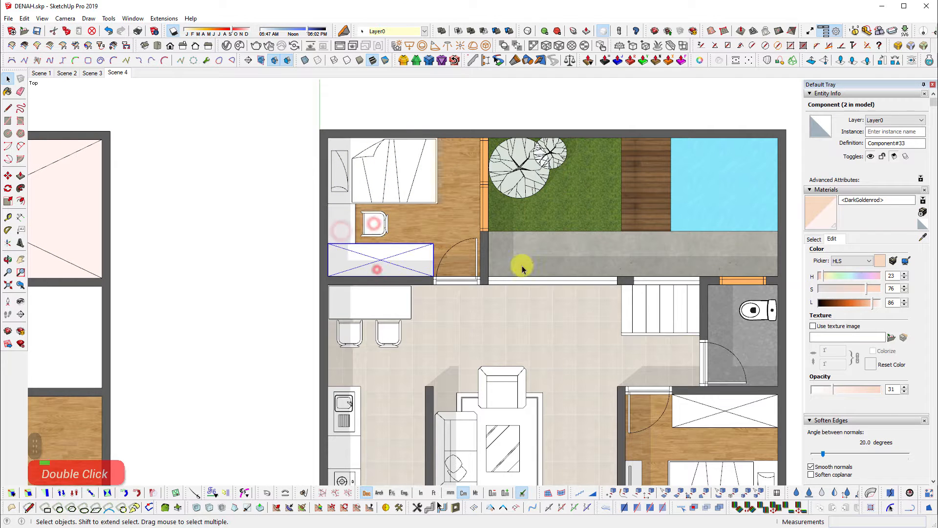
shift+middle_drag(374, 262, 465, 203)
scroll(469, 210, up, 3)
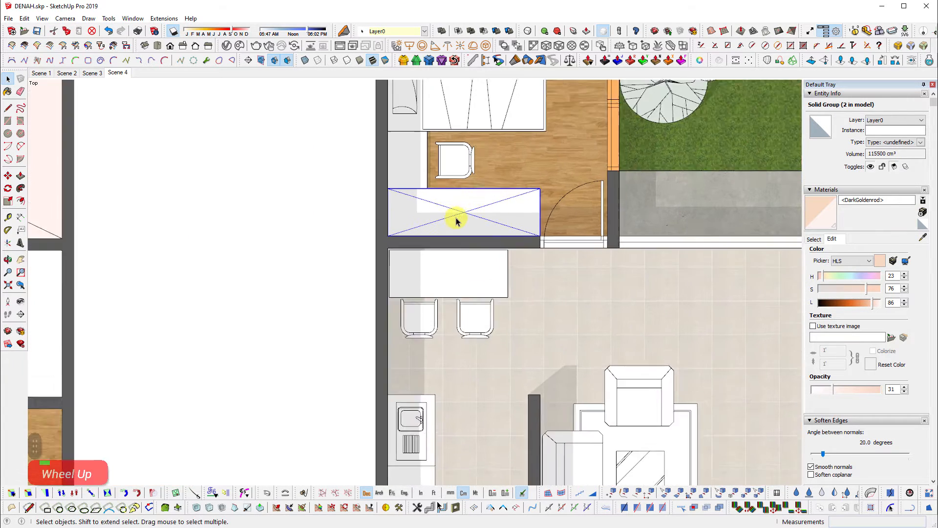
scroll(456, 219, up, 3)
shift+middle_drag(535, 190, 540, 323)
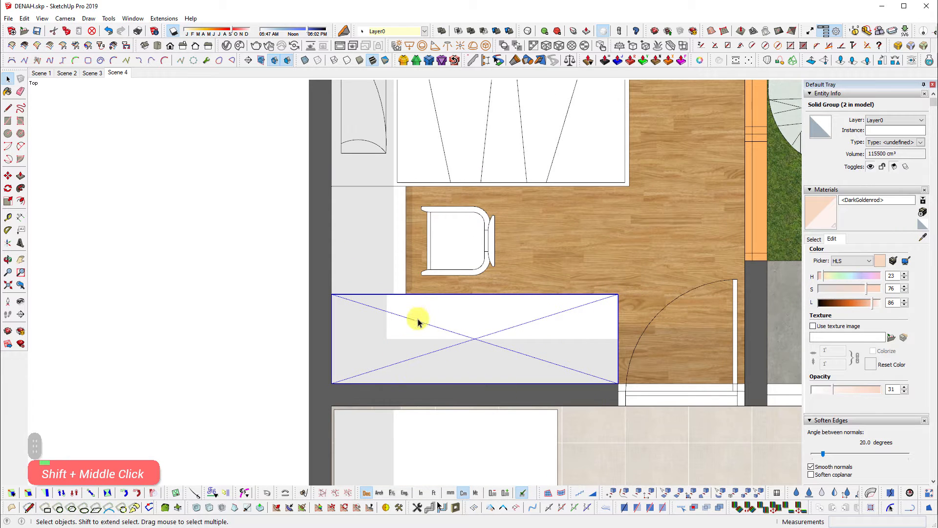
scroll(510, 342, down, 5)
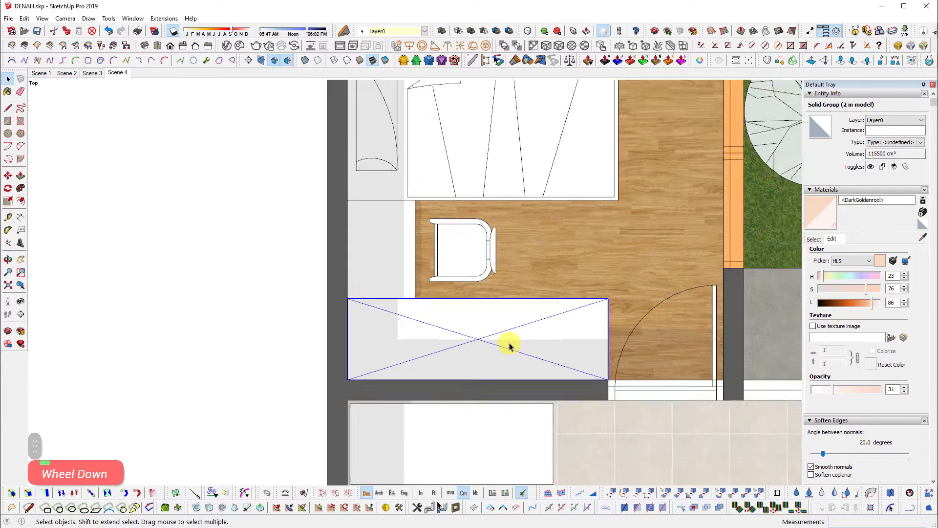
scroll(646, 345, down, 3)
shift+middle_drag(528, 357, 743, 333)
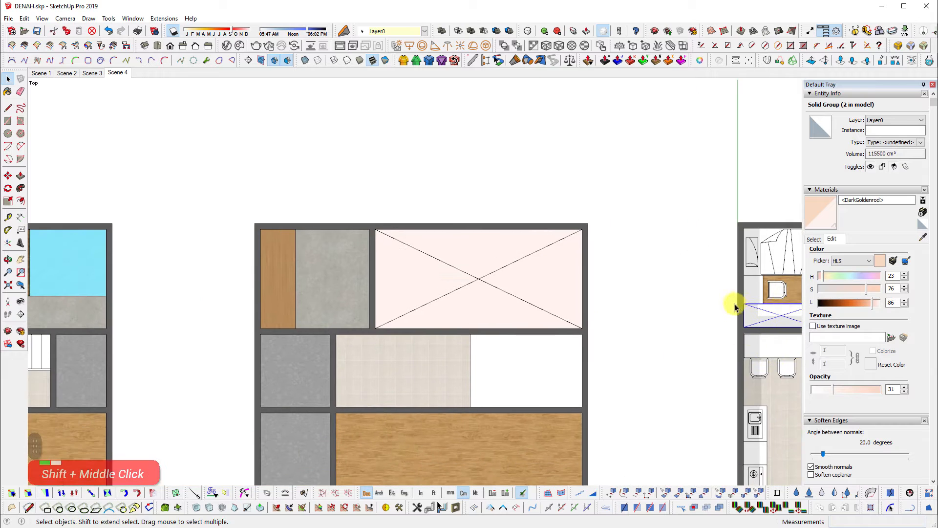
scroll(782, 311, up, 3)
shift+scroll(670, 328, down, 2)
scroll(450, 319, down, 2)
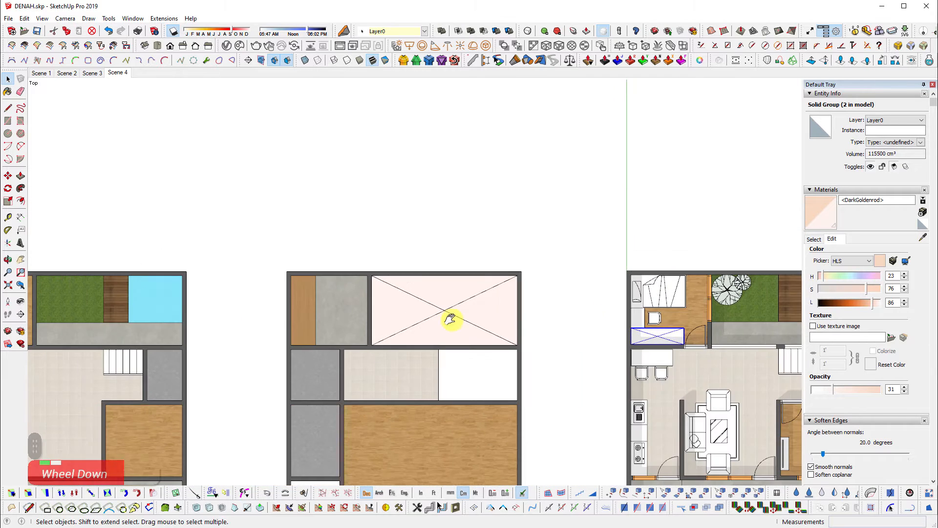
scroll(393, 310, up, 4)
key(r)
middle_drag(414, 362, 415, 335)
scroll(415, 335, up, 1)
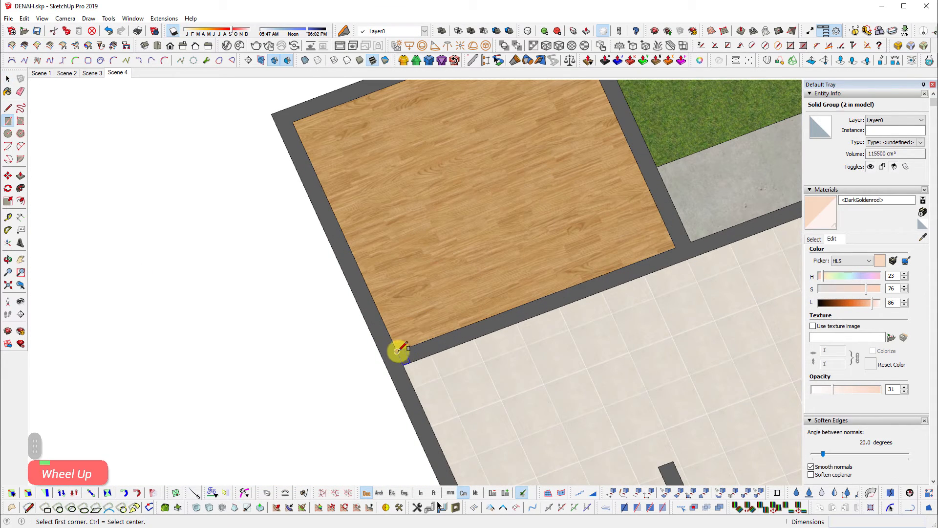
click(397, 351)
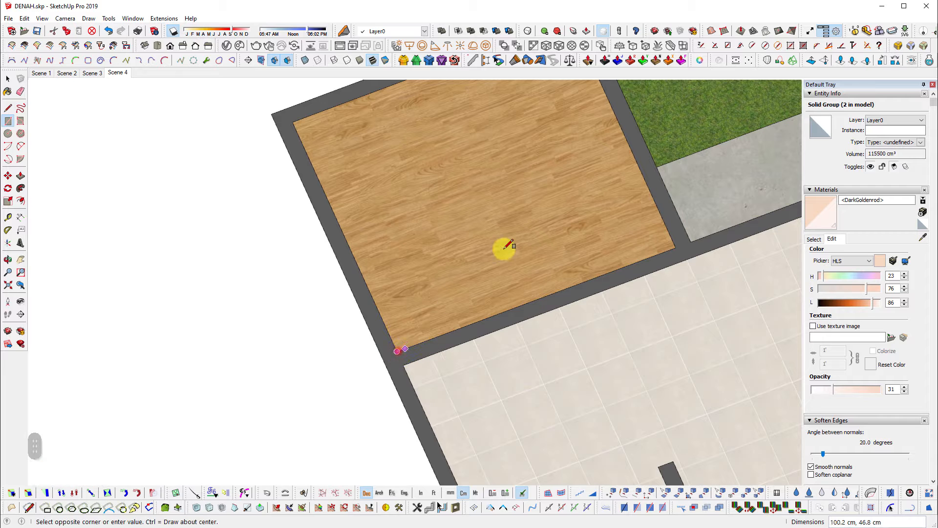
key(space)
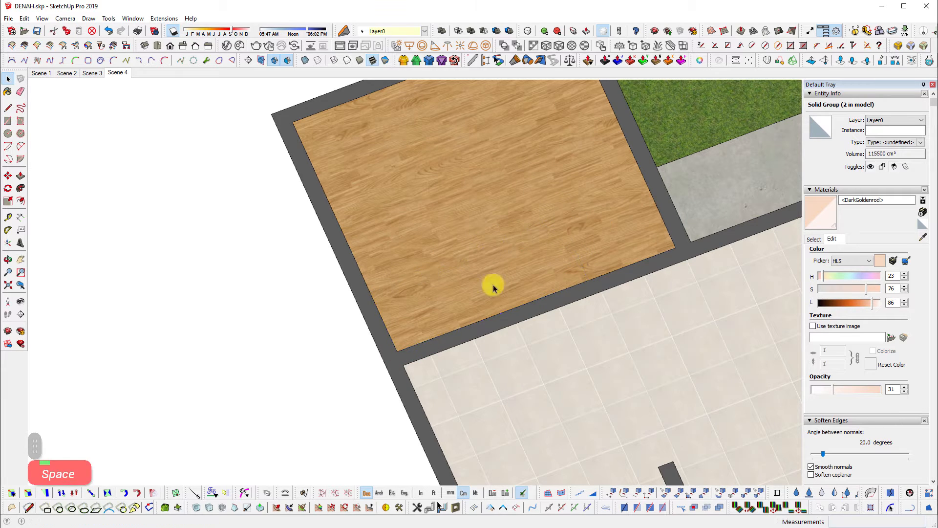
Copy the rear bedroom's door group from the furnished ground-floor plan into the matching wall corner of the painted plan
scroll(304, 356, down, 3)
scroll(306, 341, down, 2)
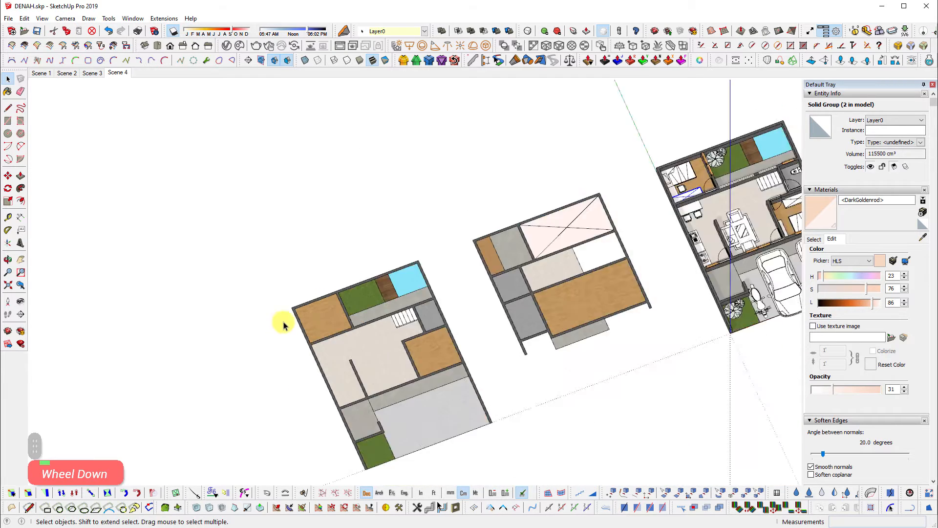
scroll(653, 203, up, 7)
scroll(586, 236, up, 4)
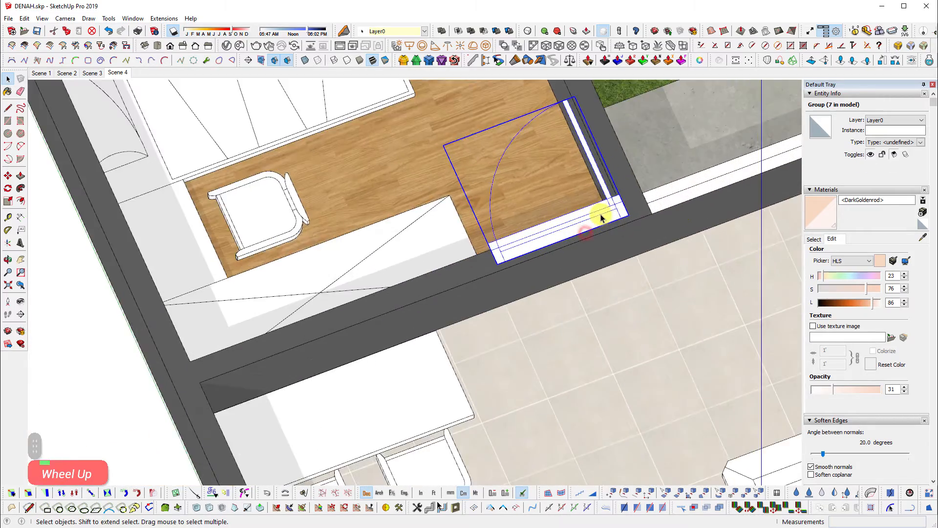
key(m)
key(ctrl)
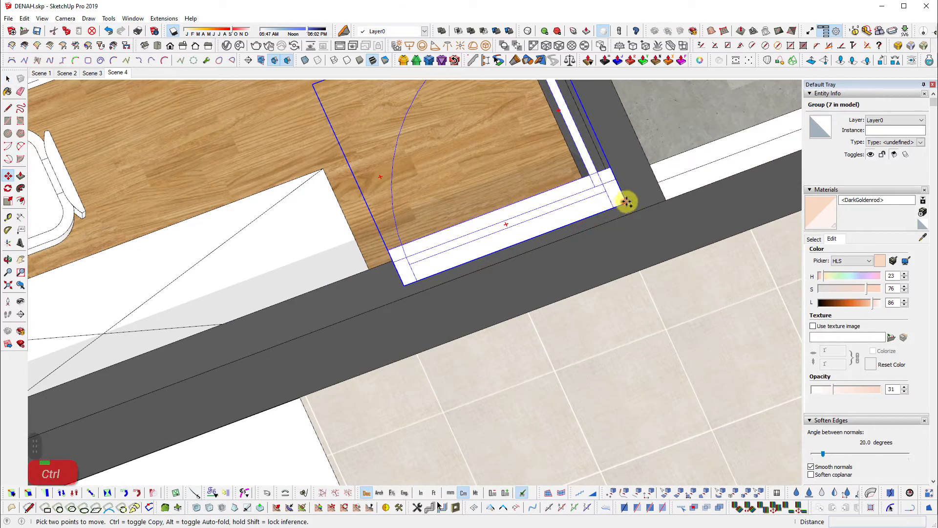
click(627, 202)
scroll(732, 216, down, 4)
scroll(733, 215, up, 1)
scroll(736, 217, down, 4)
shift+middle_drag(146, 433, 408, 282)
scroll(348, 305, up, 5)
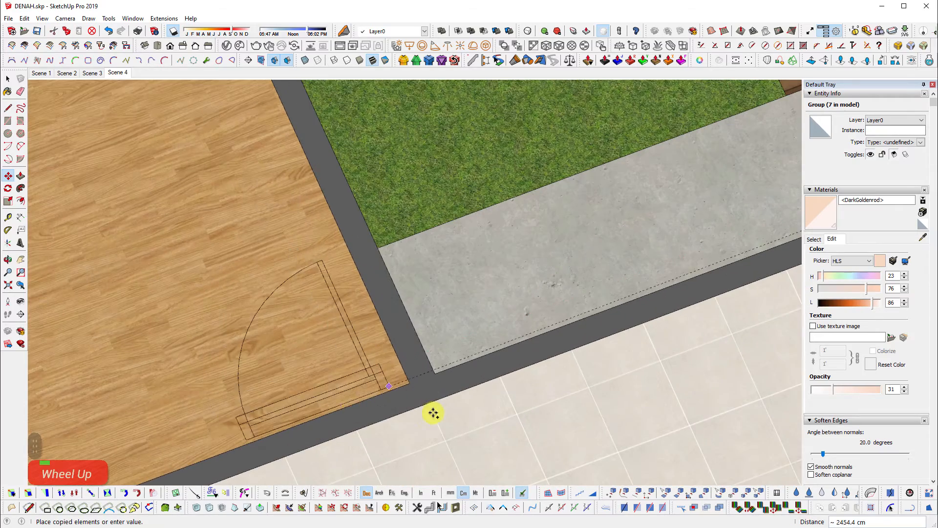
key(shift)
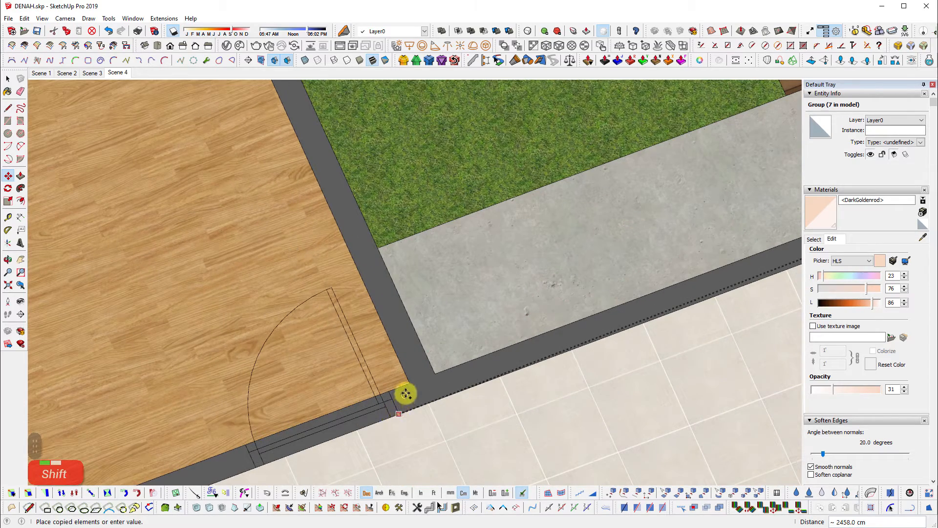
key(shift)
scroll(407, 396, up, 2)
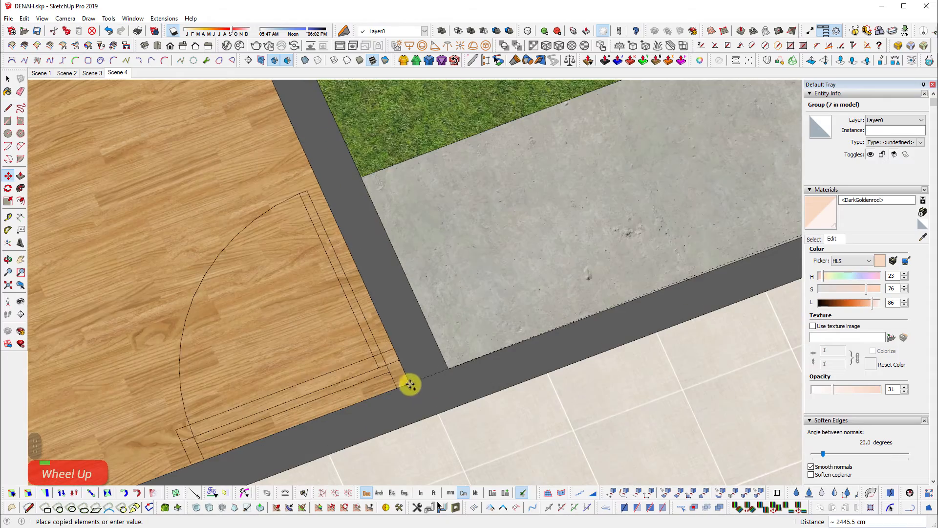
click(419, 413)
key(space)
Raise the copied bedroom door about 28 cm vertically above the painted walls and floor
scroll(534, 381, down, 3)
scroll(393, 356, up, 3)
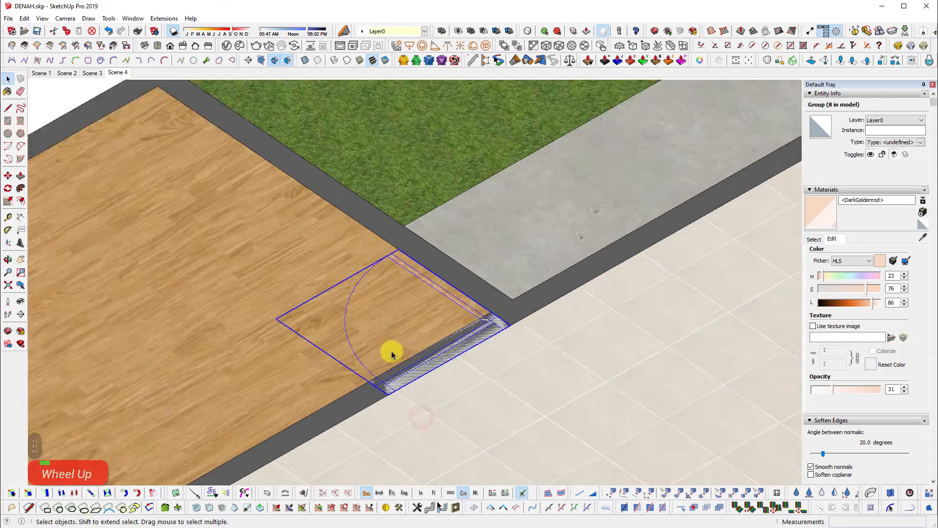
scroll(393, 355, up, 2)
key(m)
click(477, 373)
click(474, 312)
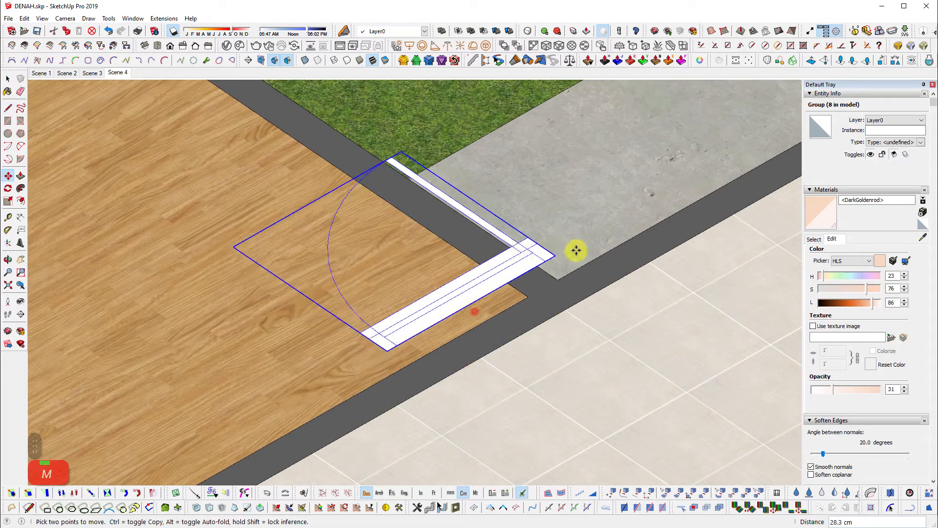
middle_drag(576, 251, 782, 284)
scroll(469, 330, up, 1)
key(space)
From the top view, place another copy of the bedroom door in the empty space outside the painted ground-floor plan
scroll(536, 321, down, 2)
key(shift+t)
scroll(666, 383, up, 2)
key(m)
click(774, 365)
key(ctrl)
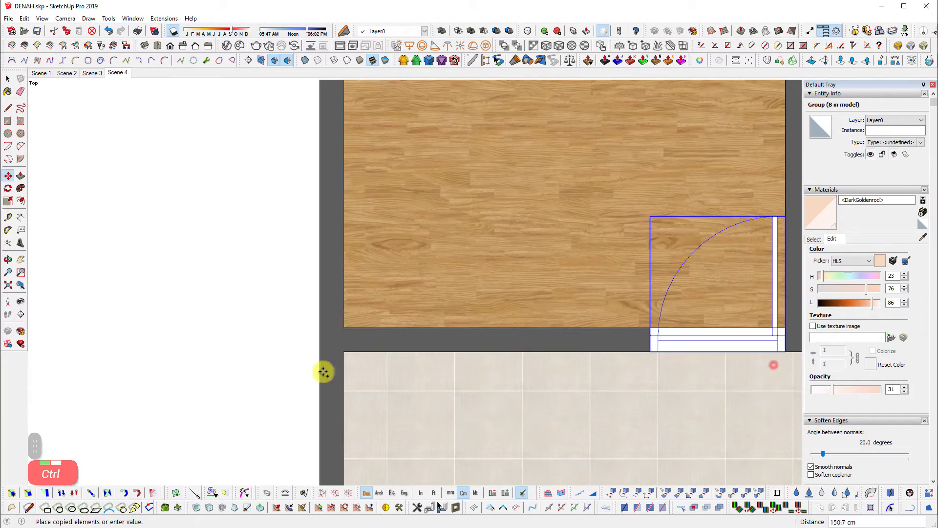
middle_drag(323, 372, 758, 339)
shift+scroll(531, 357, down, 3)
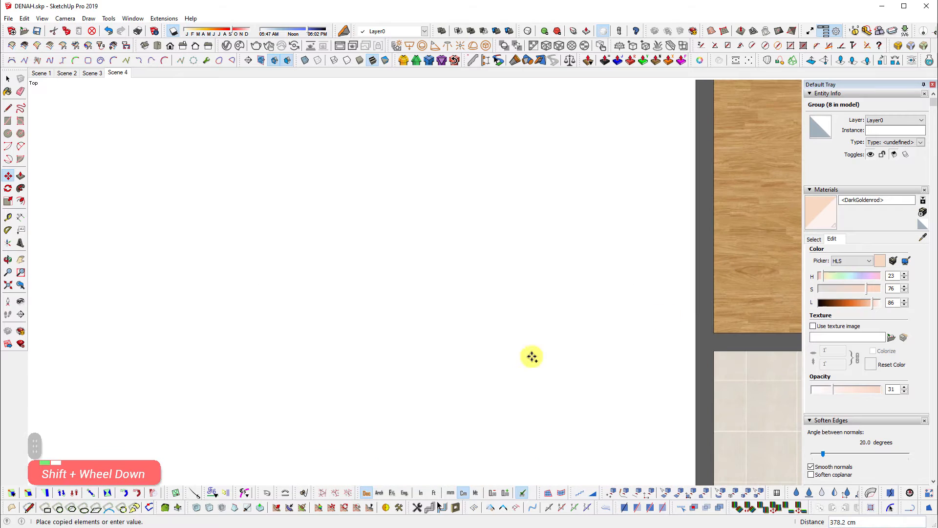
click(497, 356)
key(space)
Draw an 80 by 15 cm rectangle in the empty space below the spare door copy
scroll(478, 394, up, 3)
shift+scroll(457, 391, up, 2)
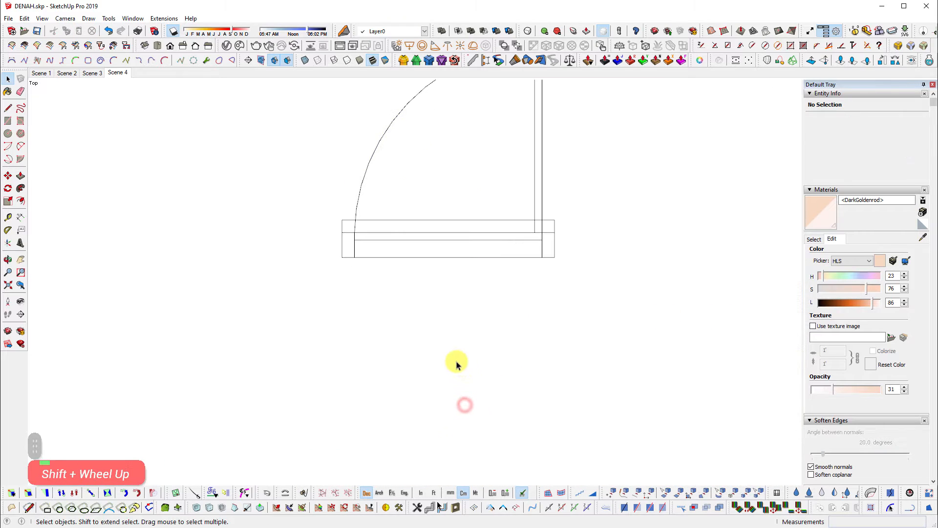
key(r)
click(362, 347)
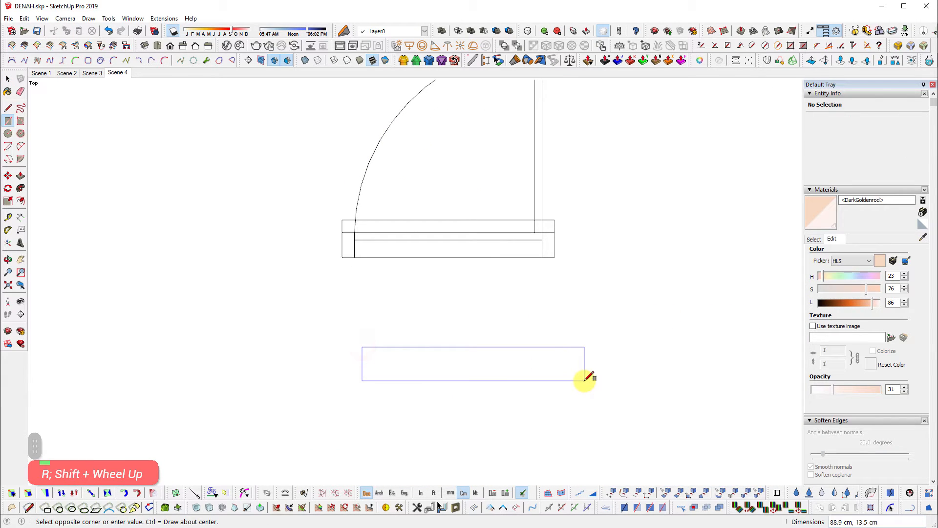
text(80,15)
key(Return)
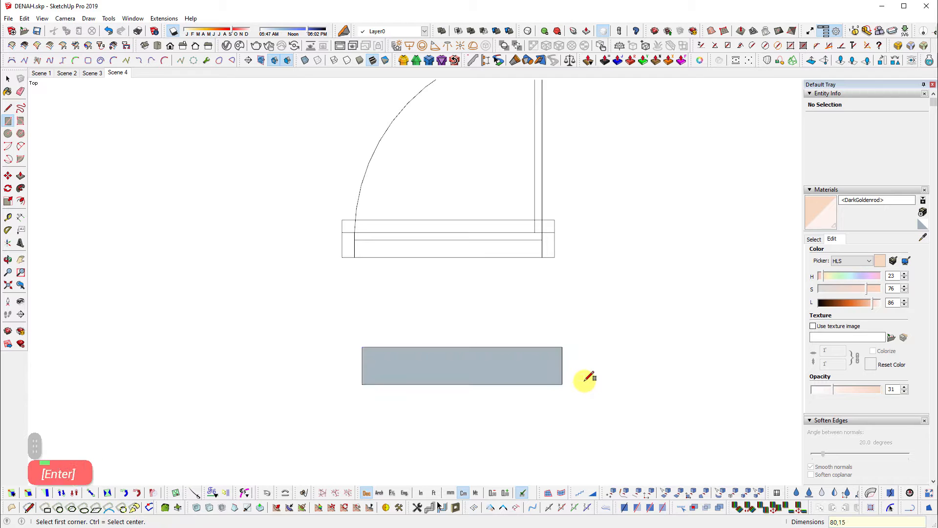
Copy the rectangle's right short edge 5 cm inward to mark one jamb of the door frame
key(space)
click(370, 363)
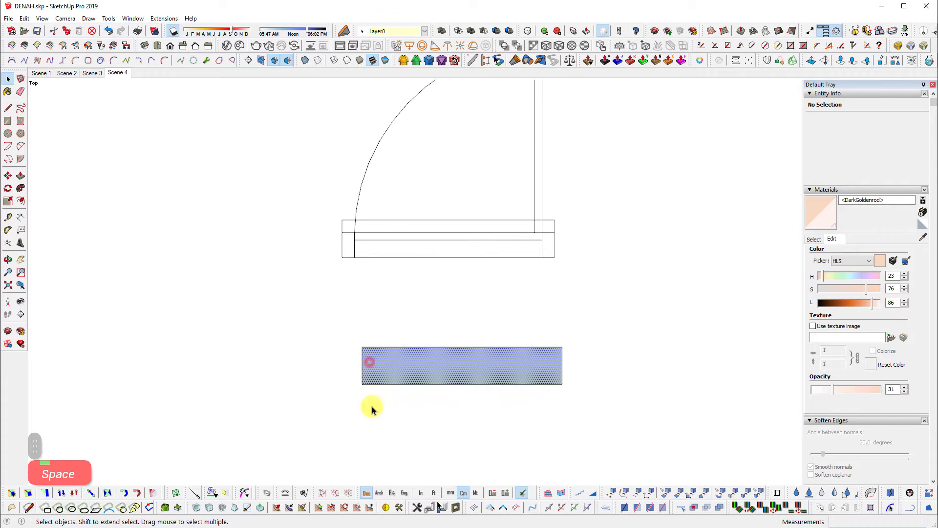
scroll(528, 338, up, 1)
drag(536, 338, 577, 410)
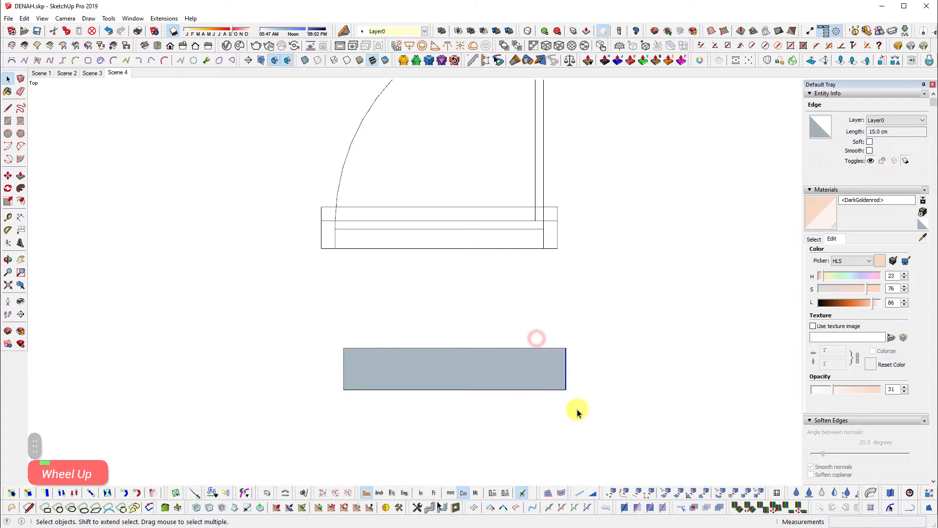
scroll(471, 391, up, 2)
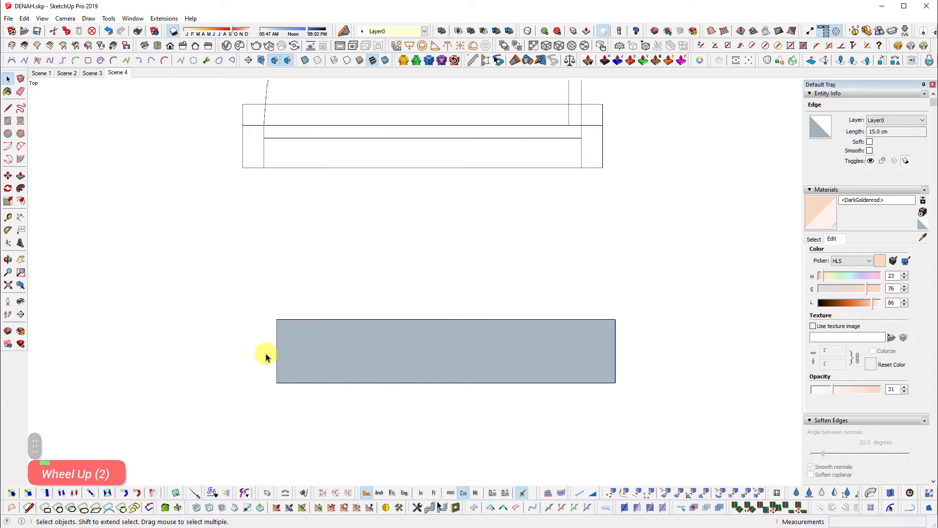
key(m)
key(ctrl)
click(561, 357)
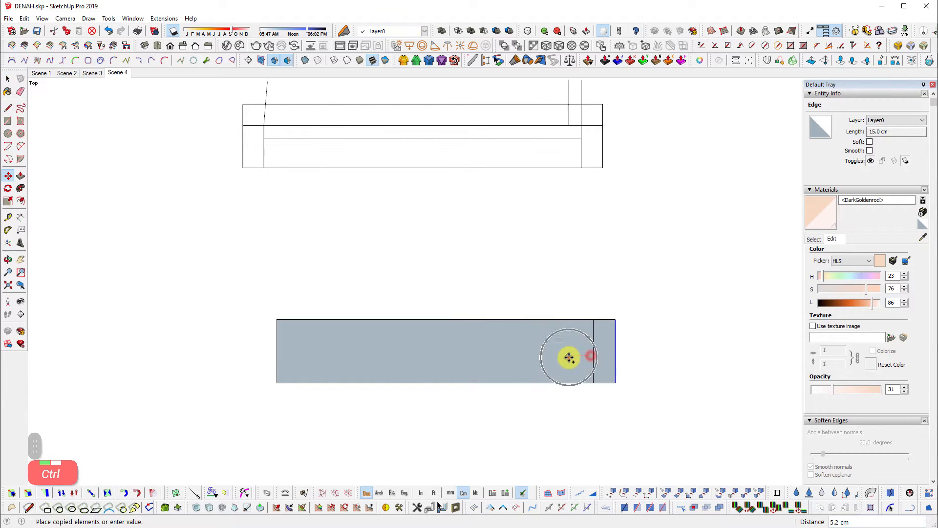
text(5)
key(Return)
key(space)
Copy the rectangle's left short edge 5 cm inward to mark the opposite jamb
drag(218, 268, 298, 401)
key(m)
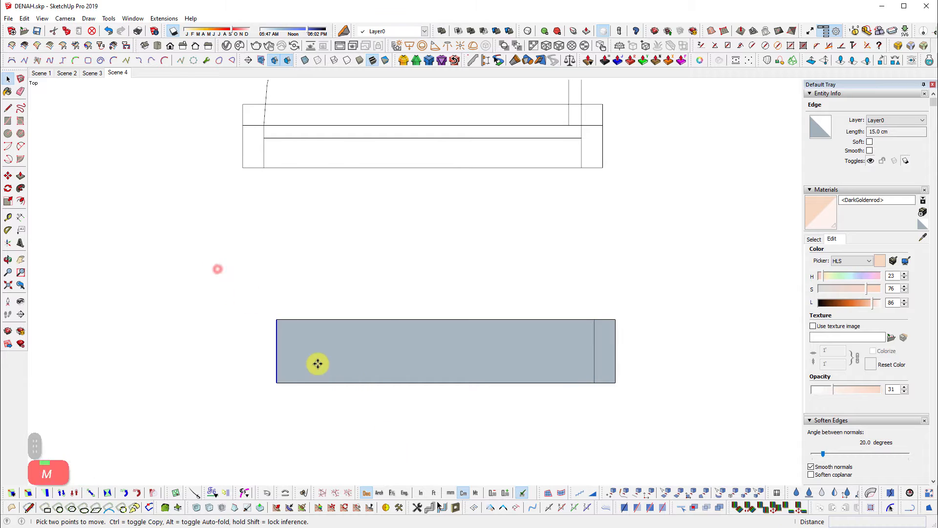
key(ctrl)
click(311, 359)
key(Return)
key(space)
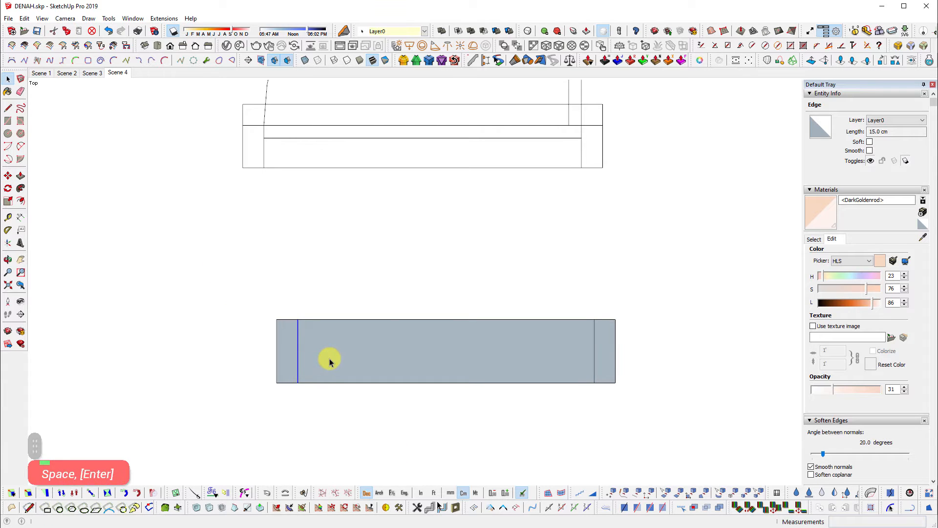
Copy the frame rectangle's upper long edge between the jambs 3 cm inward to mark the door leaf's thickness
key(l)
key(space)
click(321, 319)
key(m)
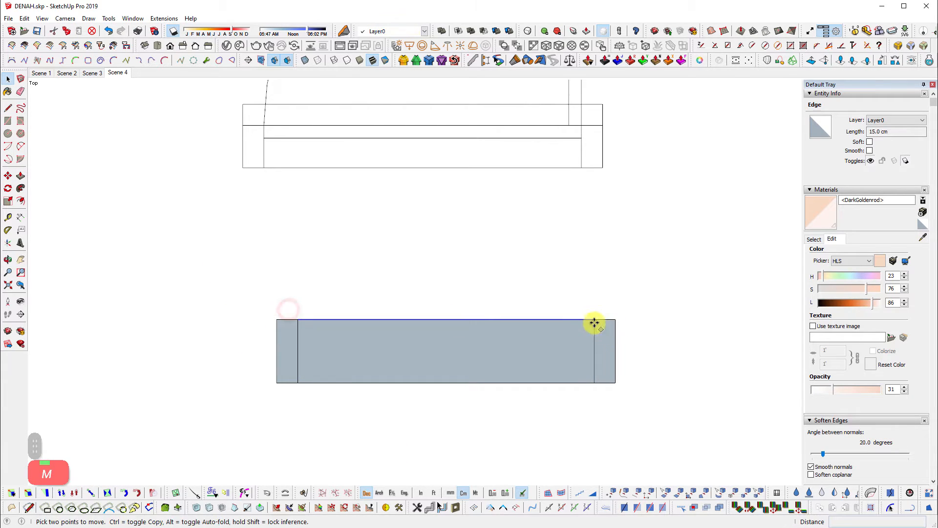
key(ctrl)
click(601, 252)
click(599, 264)
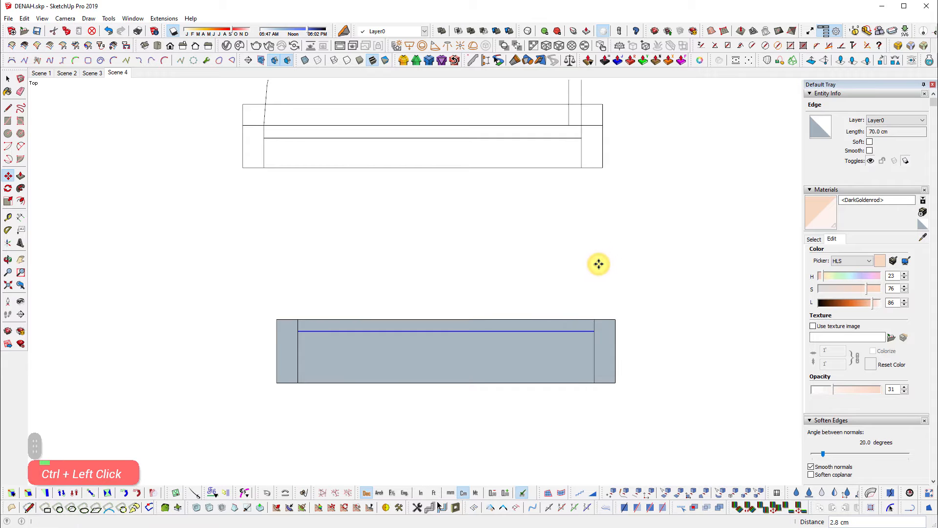
key(Return)
key(space)
Move the whole door frame drawing sideways into the clear space away from the spare door copy
double_click(560, 345)
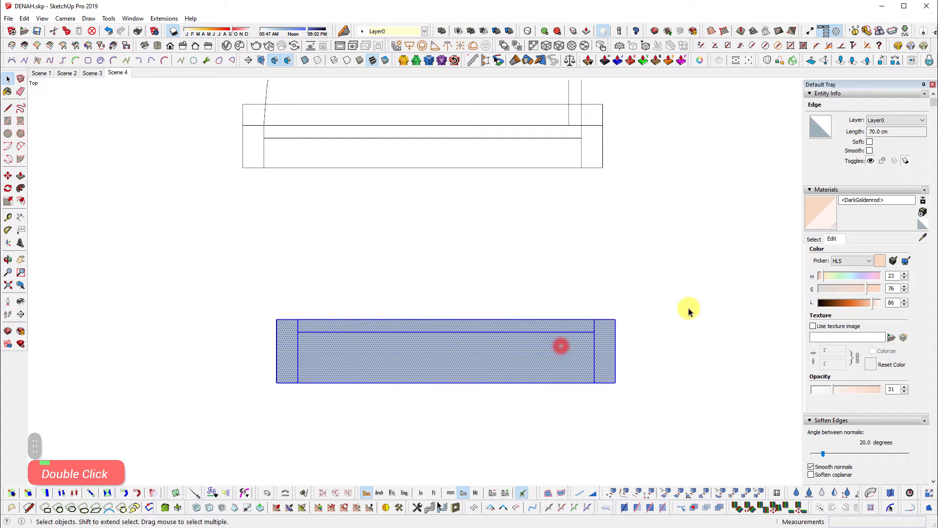
scroll(689, 311, down, 3)
key(m)
click(671, 328)
click(474, 323)
scroll(451, 305, up, 2)
key(space)
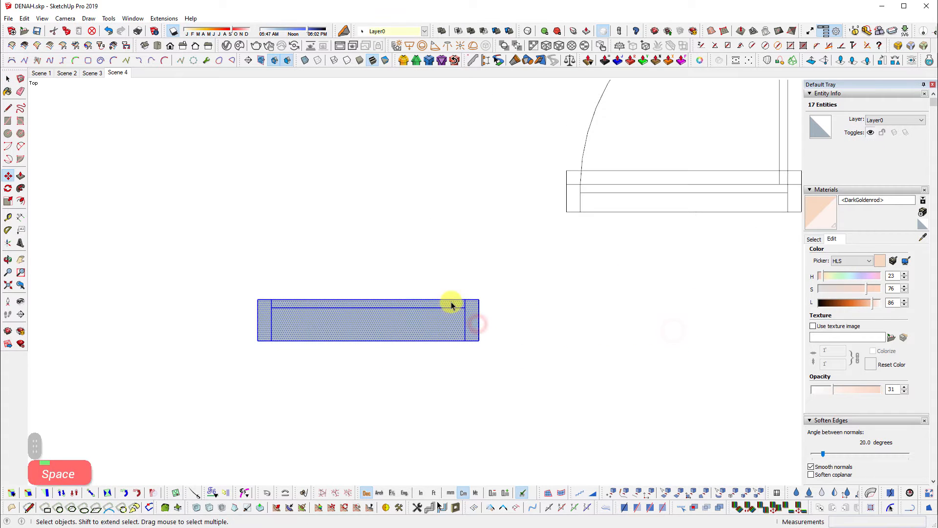
Make a copy of the narrow leaf strip rotated 90° about the inner corner of the right jamb as the open door leaf
click(451, 305)
scroll(423, 281, up, 4)
key(q)
click(541, 311)
key(ctrl)
click(555, 311)
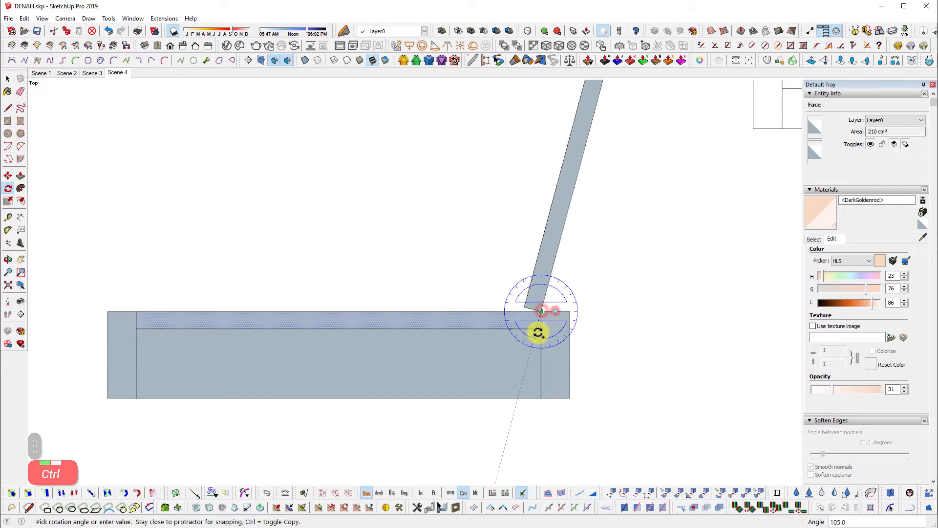
click(540, 329)
Draw the door swing arc from the left jamb's inner corner to the far end of the open leaf
scroll(559, 371, down, 3)
key(a)
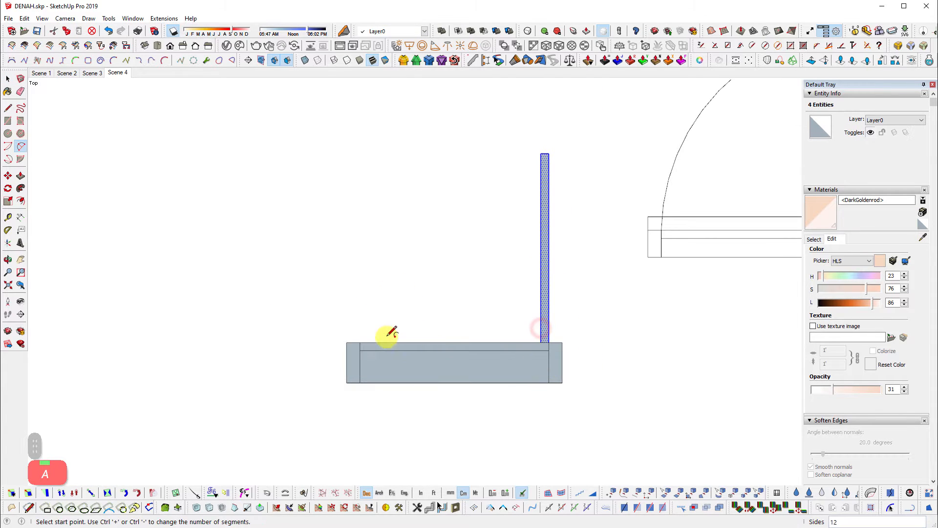
click(360, 342)
click(540, 154)
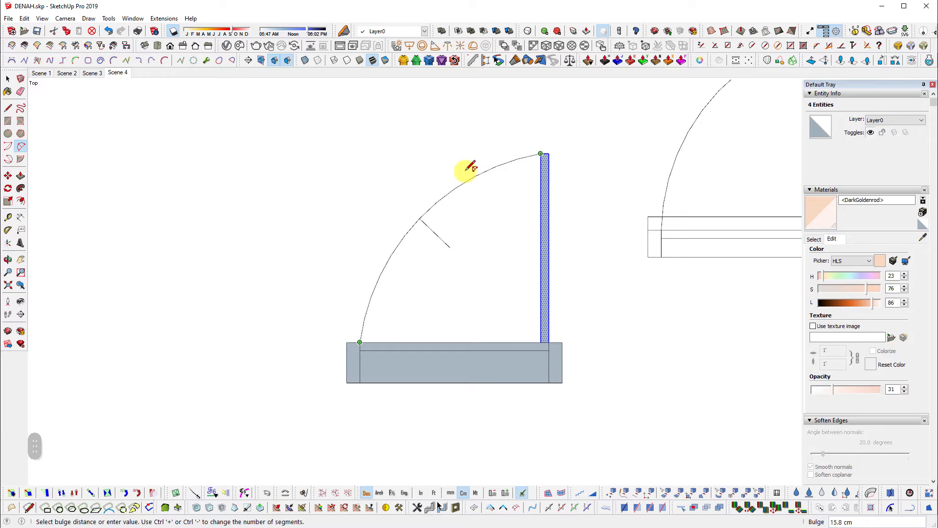
click(465, 171)
key(space)
scroll(359, 253, down, 2)
shift+middle_drag(547, 317, 520, 357)
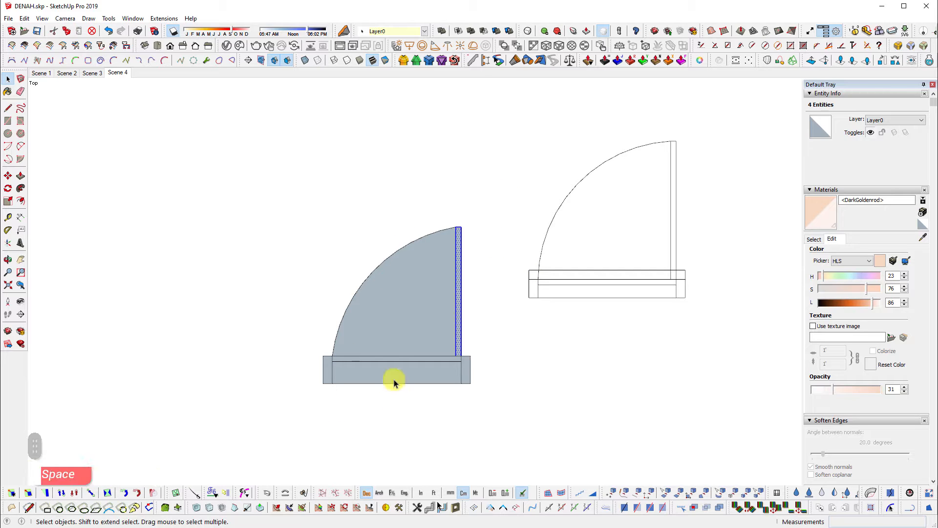
Reverse the faces of the whole door drawing and turn it into a component
double_click(391, 341)
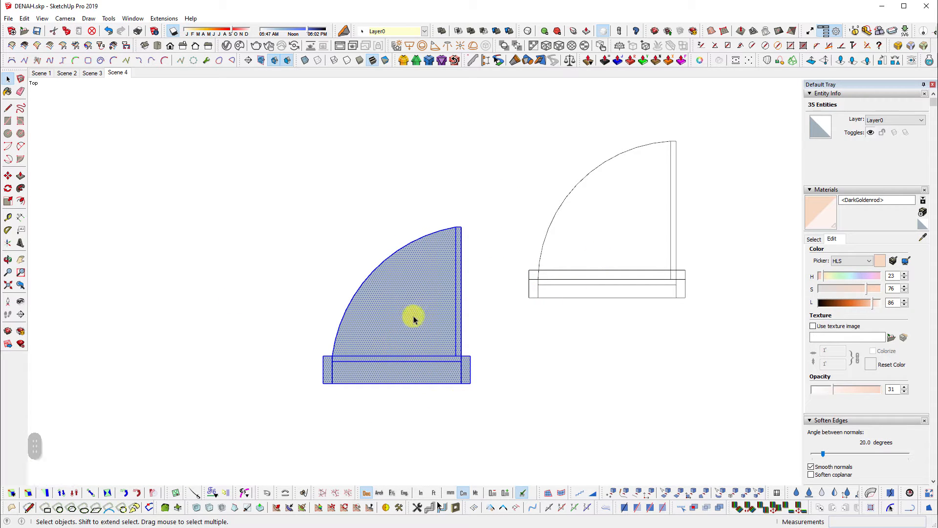
right_click(413, 285)
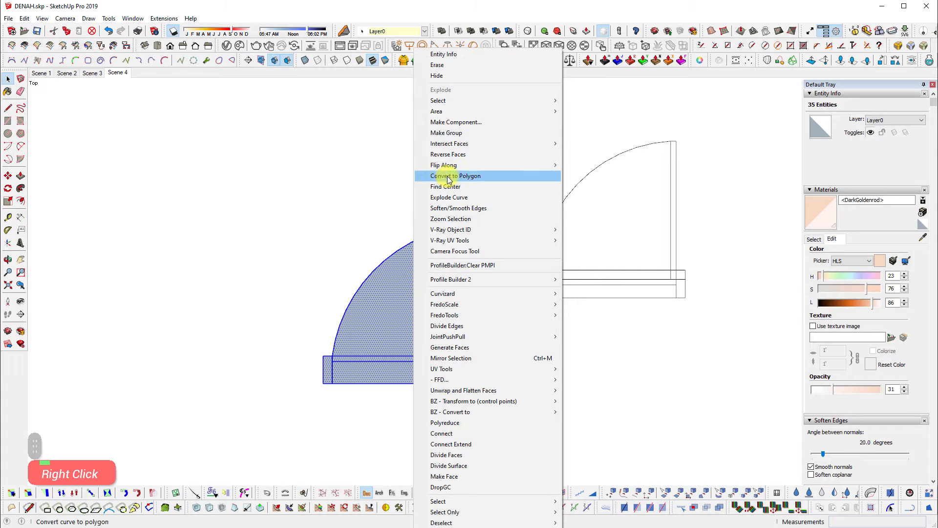
click(482, 155)
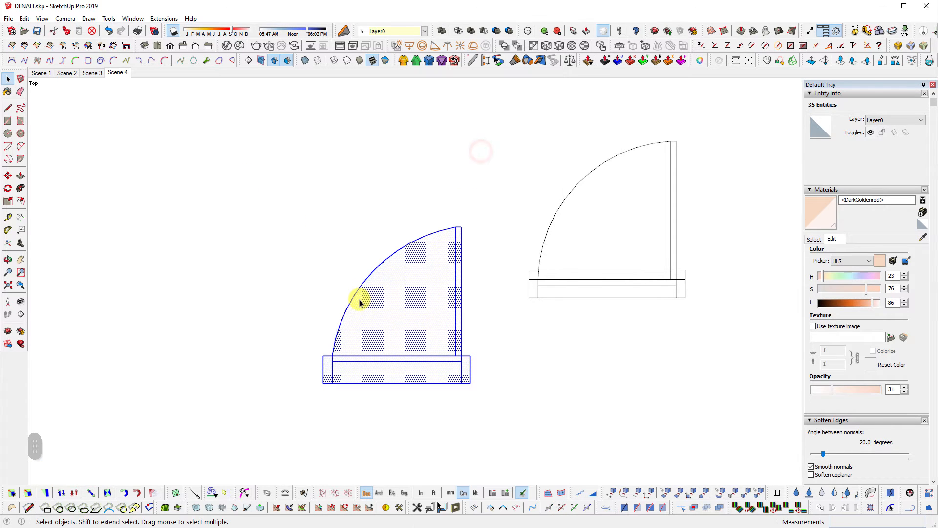
key(shift)
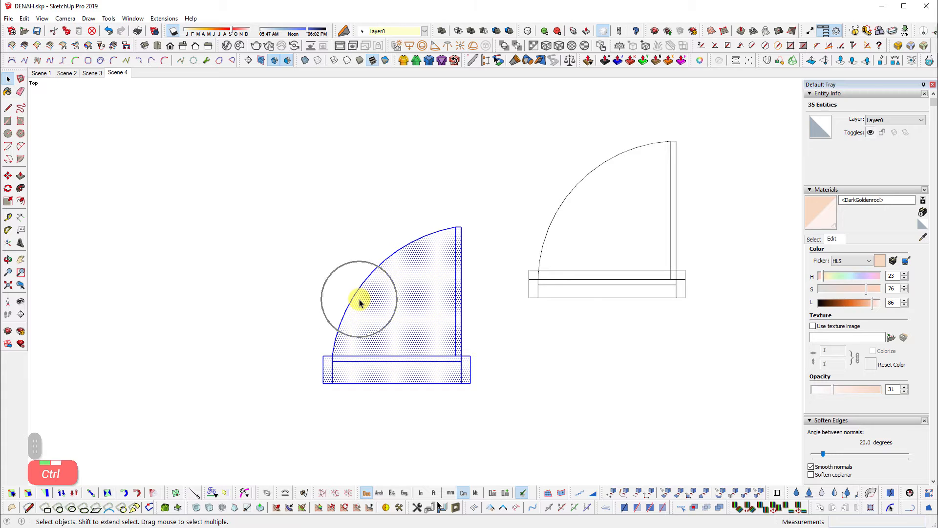
key(g)
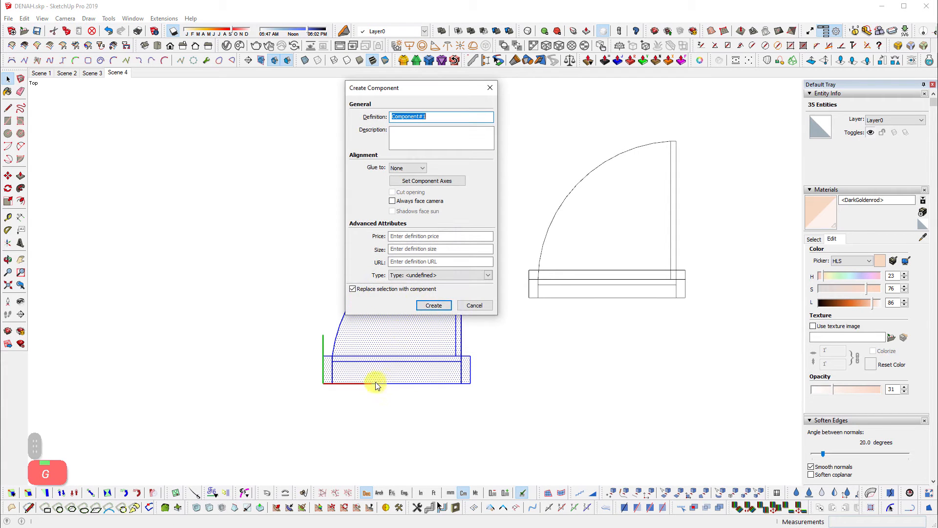
click(436, 307)
Delete the newly drawn door component, keeping only the spare door copy
click(406, 350)
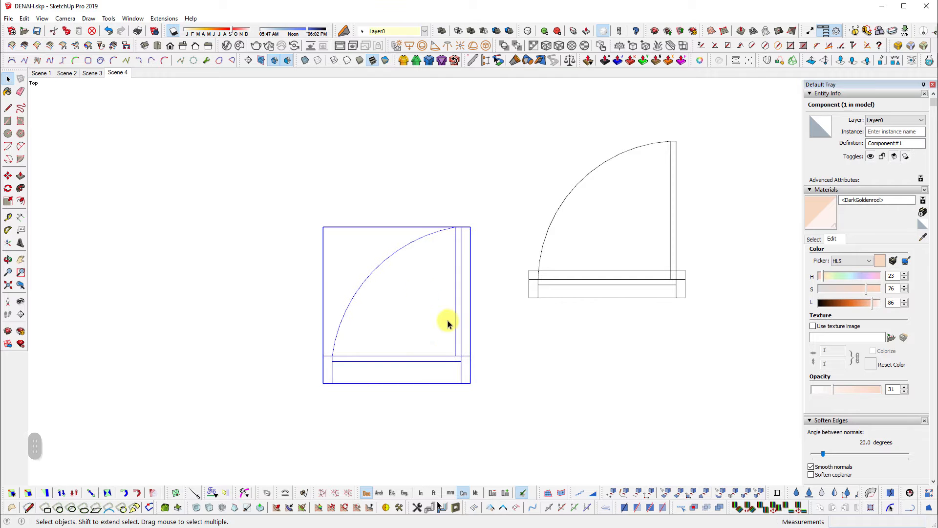
scroll(198, 397, down, 3)
key(Delete)
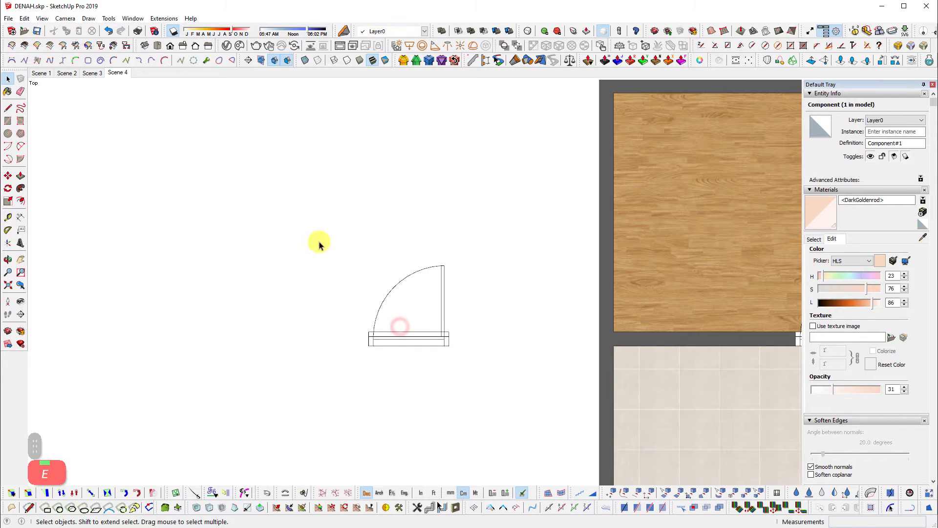
Move the spare door into the tiled area's corner below the stairs, between the grey room and the lower bedroom
drag(319, 237, 517, 396)
key(m)
click(449, 346)
shift+middle_drag(709, 390, 240, 319)
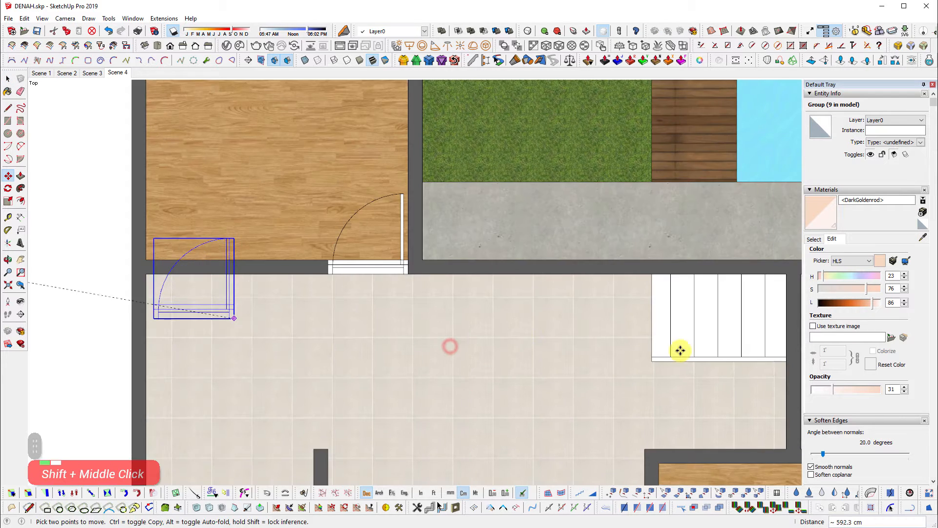
shift+middle_drag(659, 402, 600, 329)
scroll(771, 393, up, 2)
scroll(727, 366, up, 2)
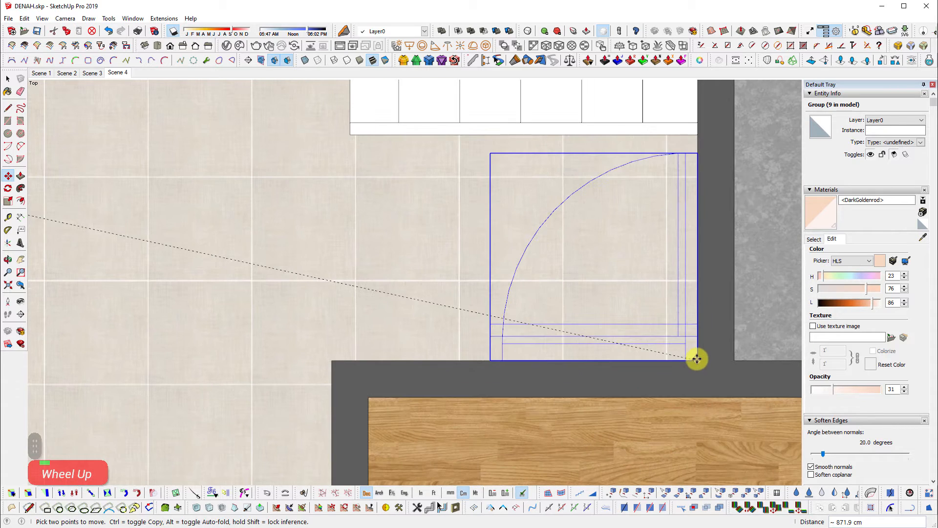
click(698, 363)
Rotate the door 90° clockwise about its corner so its frame fits the grey room's wall
key(q)
click(697, 361)
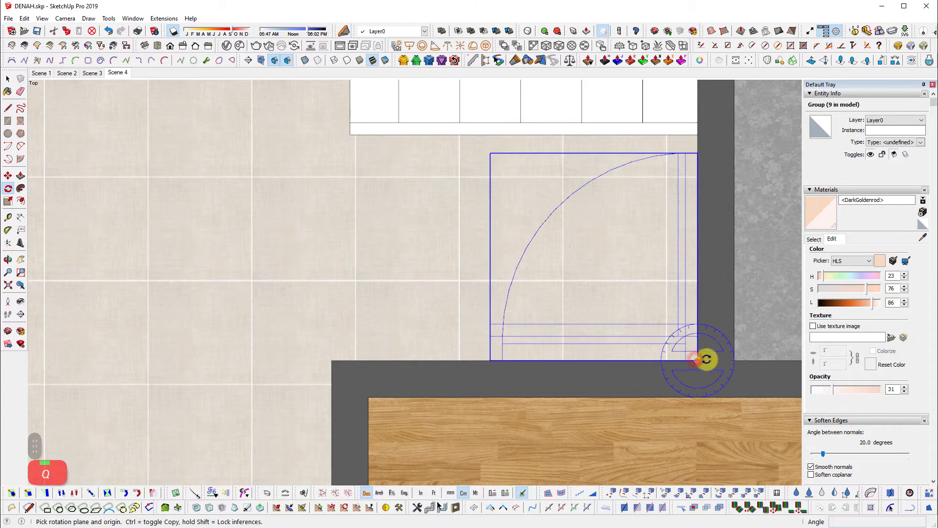
click(716, 360)
key(ctrl)
key(ctrl)
click(699, 377)
scroll(606, 298, down, 2)
scroll(605, 309, down, 1)
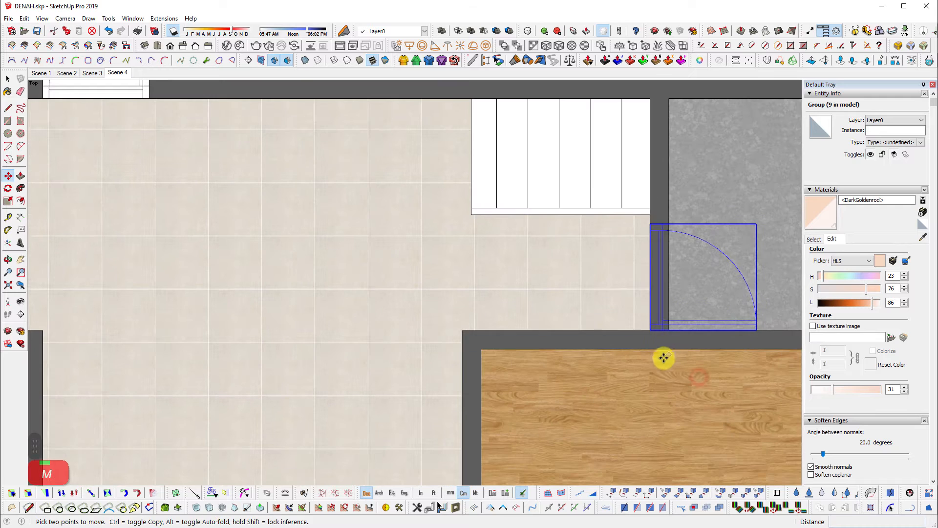
Make a copy of the grey room's door rotated 90° clockwise over the lower wood-floored bedroom
click(615, 373)
click(643, 373)
key(ctrl)
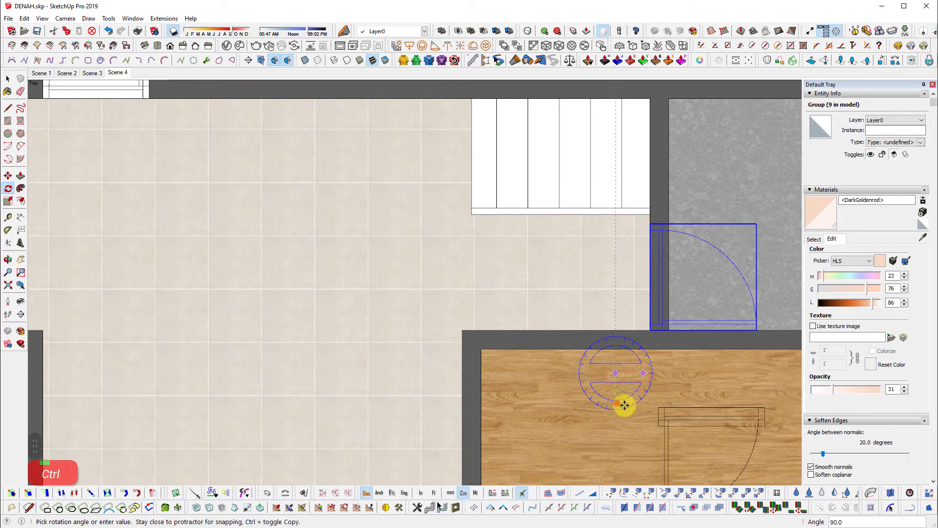
click(624, 405)
Move the rotated door copy to the lower bedroom's upper-left corner and seat its frame in the upper wall
key(m)
click(658, 407)
scroll(485, 350, up, 2)
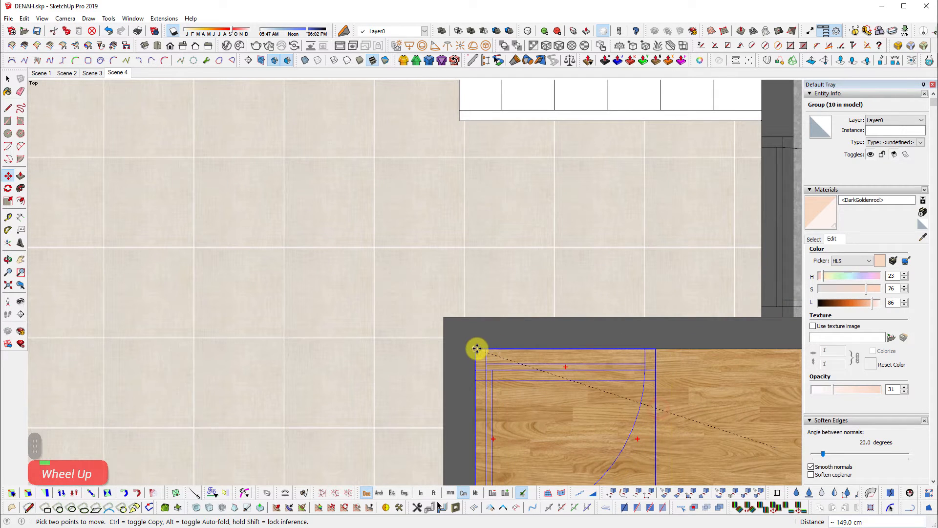
double_click(476, 348)
click(479, 316)
scroll(573, 231, down, 2)
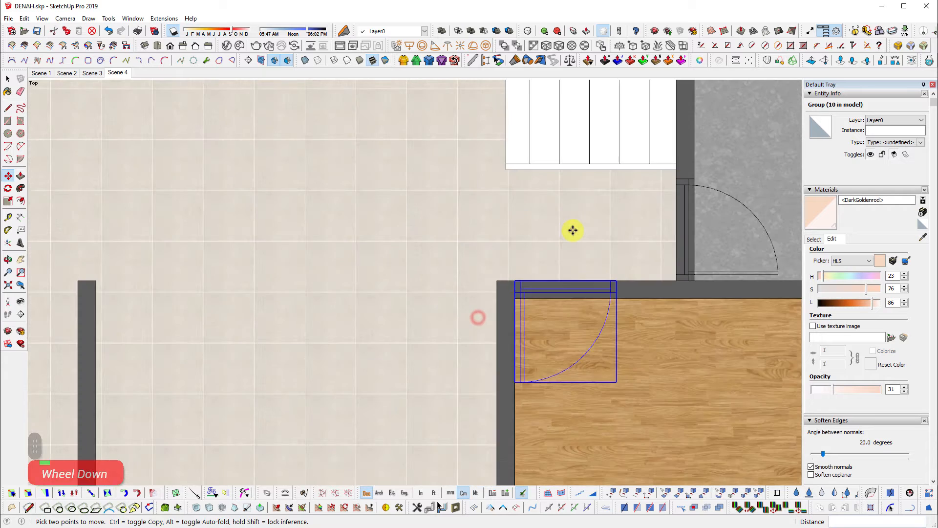
scroll(572, 230, down, 2)
Make a copy of the lower bedroom's door rotated 180° into the tiled living area
shift+middle_drag(559, 286, 593, 219)
key(q)
click(509, 278)
click(534, 278)
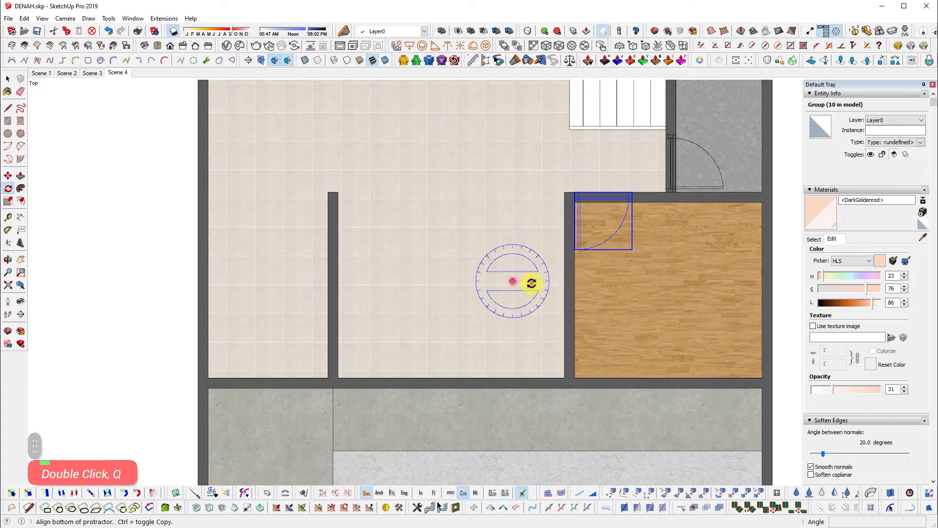
key(ctrl)
click(478, 279)
Move the rotated door into the living area's lower-right corner and seat its frame flush in the front wall
key(m)
scroll(438, 383, up, 3)
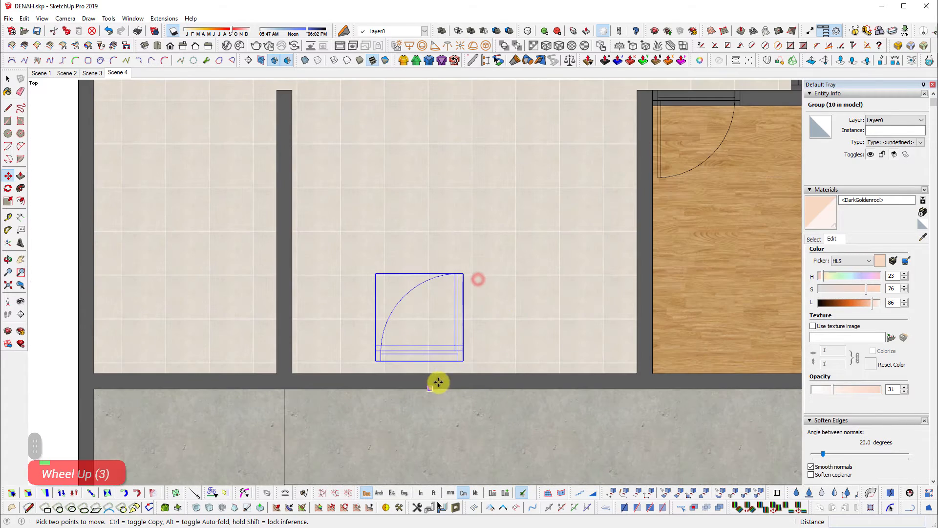
click(462, 360)
key(ctrl)
scroll(630, 380, up, 2)
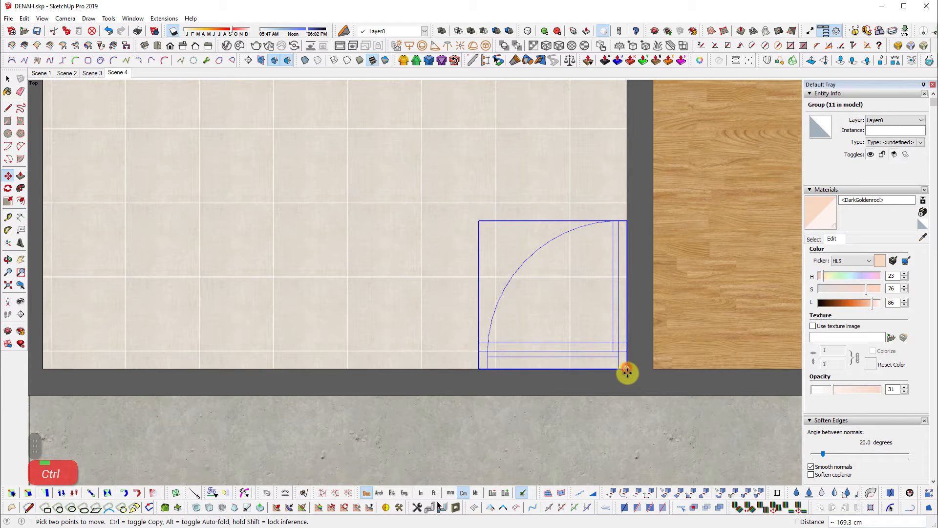
click(626, 388)
scroll(608, 367, down, 2)
scroll(554, 338, down, 3)
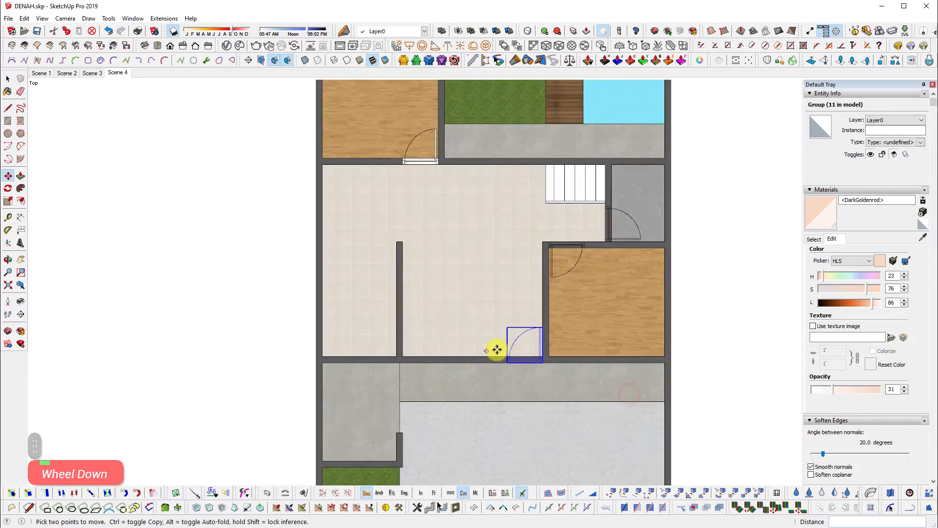
Copy the living area's front door along the same wall to the kitchen side, ending against the partition wall
shift+middle_drag(496, 350, 312, 356)
scroll(262, 320, down, 3)
scroll(267, 312, up, 1)
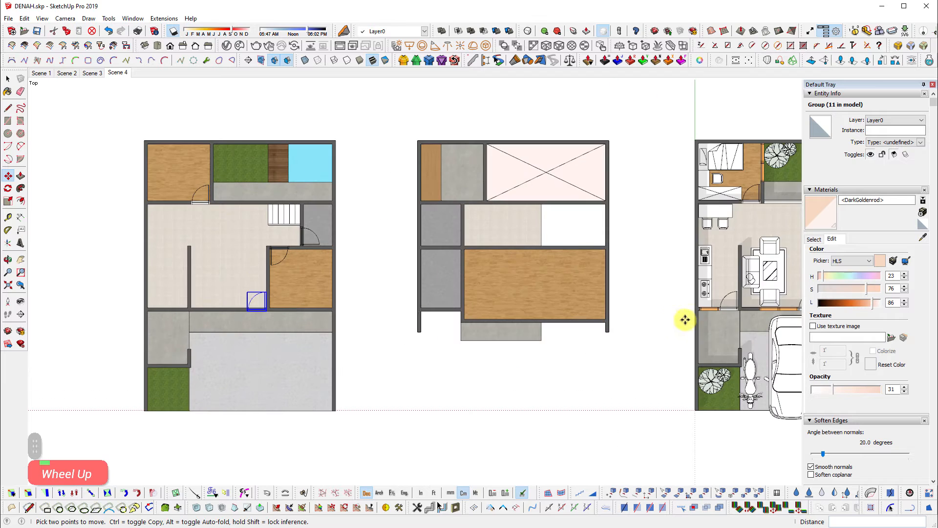
shift+scroll(287, 295, up, 1)
scroll(366, 317, up, 2)
scroll(579, 356, up, 2)
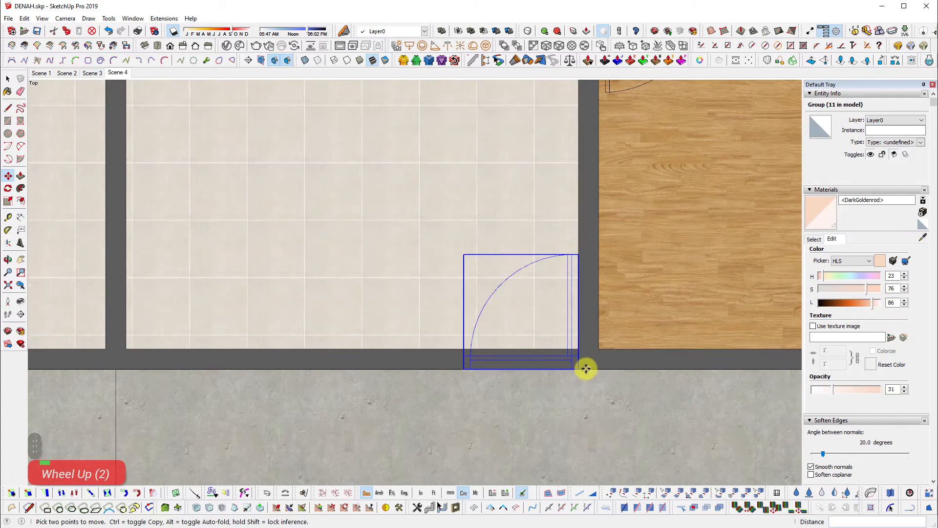
click(580, 369)
key(ctrl)
shift+middle_drag(515, 360, 889, 360)
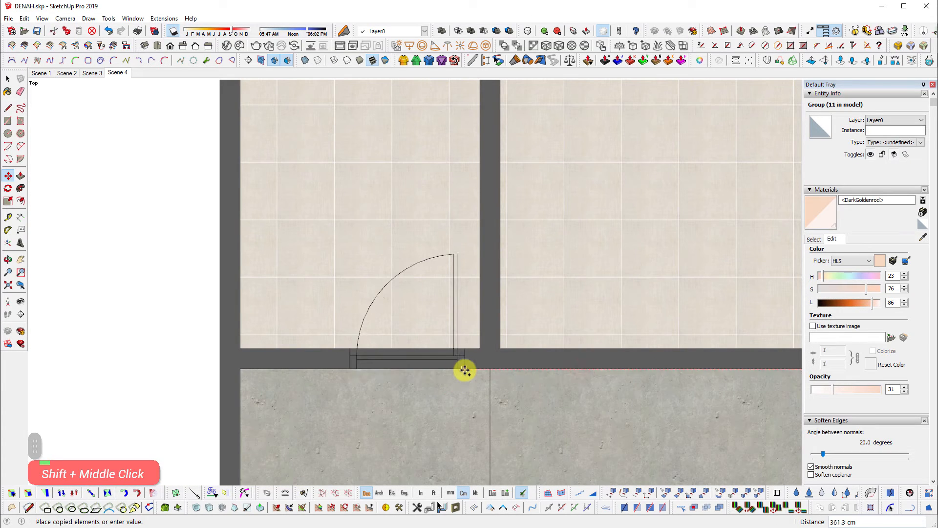
key(shift)
shift+click(483, 342)
scroll(448, 390, down, 5)
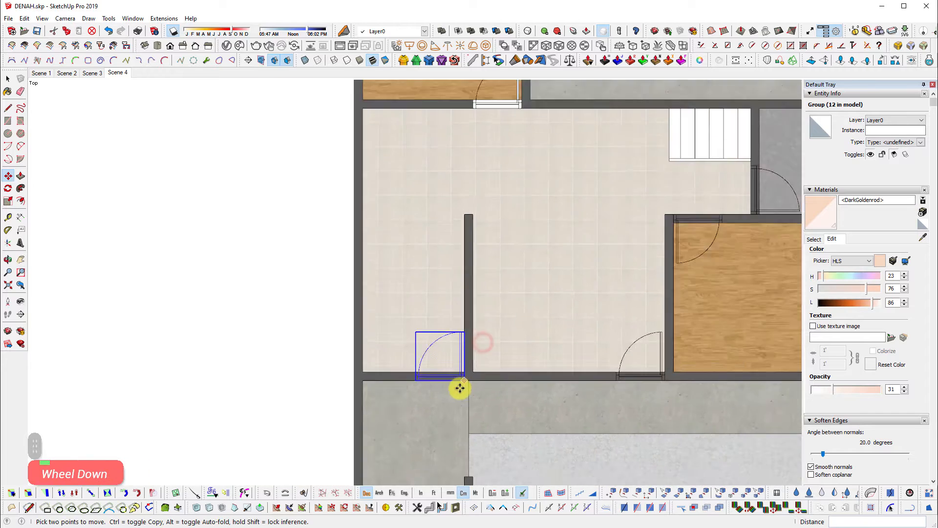
Lower the upper-left bedroom's door straight down onto the plane of the floor plan
middle_drag(572, 354, 404, 153)
scroll(404, 153, up, 1)
key(space)
scroll(450, 245, up, 3)
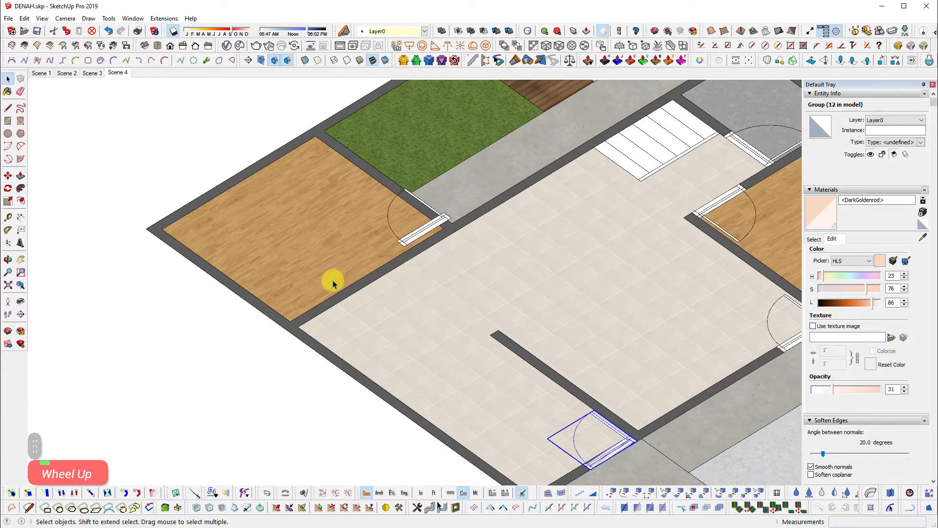
middle_drag(402, 230, 454, 127)
scroll(460, 146, up, 2)
click(437, 233)
scroll(481, 254, up, 1)
key(m)
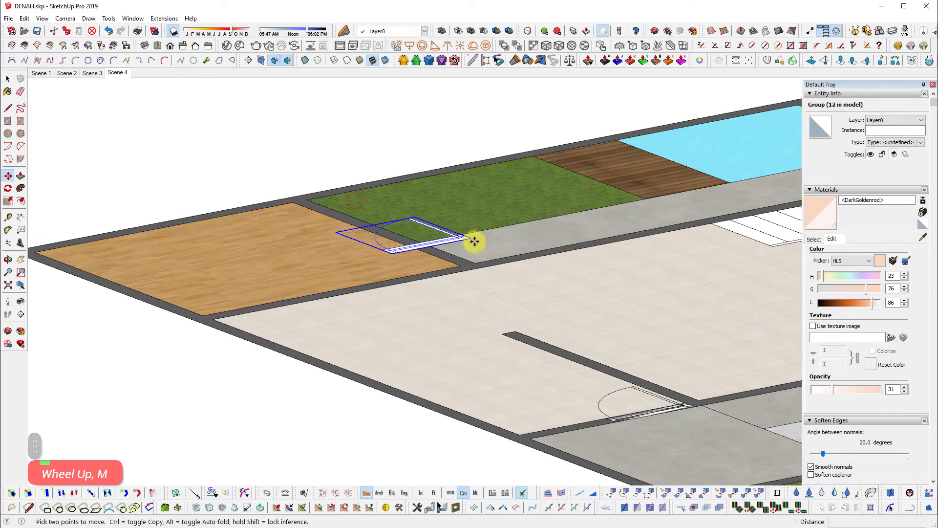
click(472, 239)
shift+click(532, 245)
middle_drag(530, 233, 395, 298)
scroll(395, 298, down, 1)
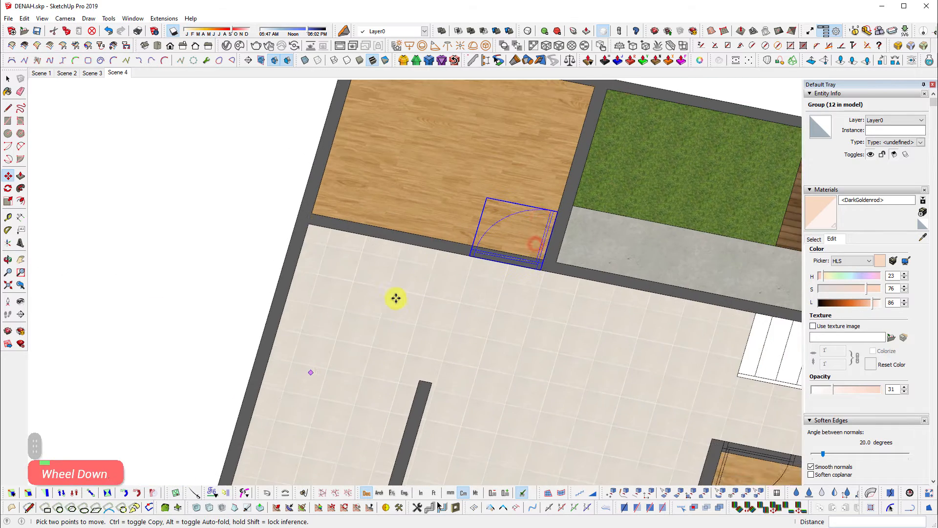
scroll(443, 263, up, 1)
shift+middle_drag(444, 262, 417, 346)
key(space)
Draw a 180 × 60 cm rectangle for the wardrobe in the upper-left bedroom, starting from the room's lower-left corner
scroll(356, 264, up, 1)
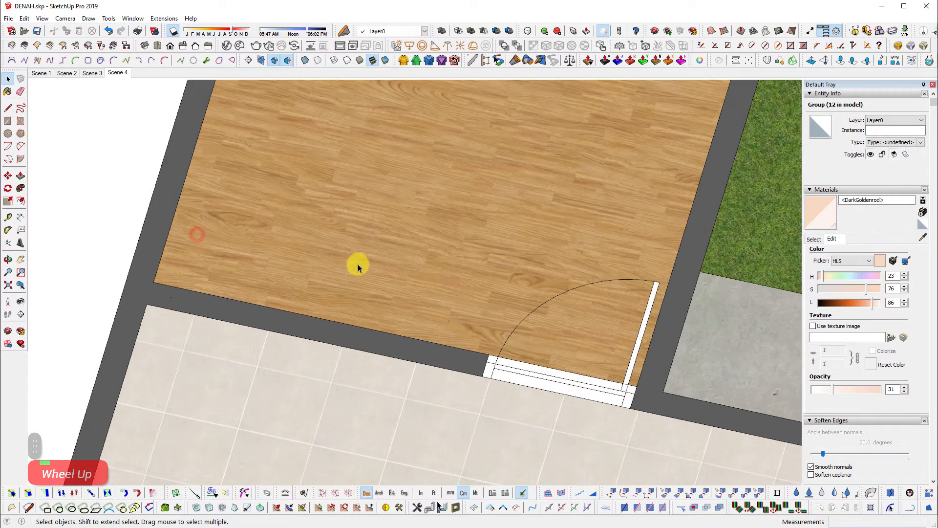
shift+scroll(373, 324, up, 1)
key(r)
click(228, 347)
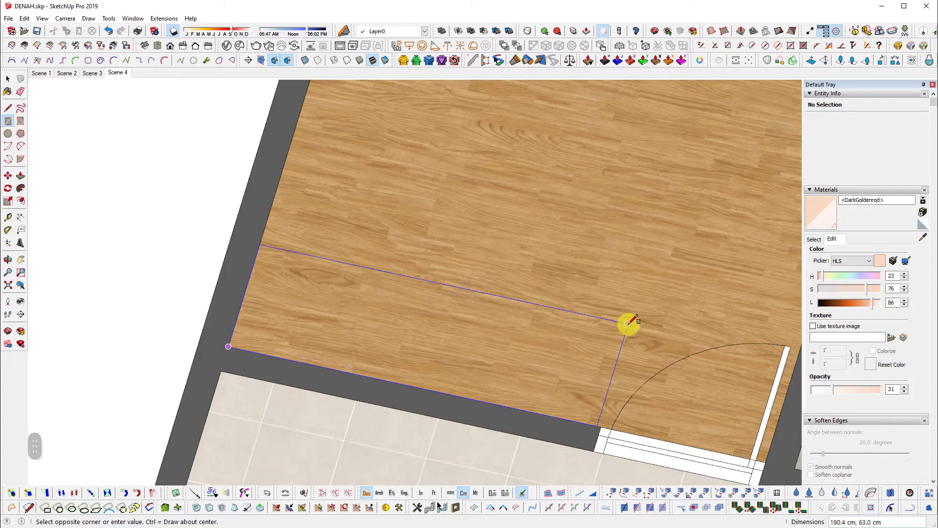
text(180,60)
key(Return)
key(space)
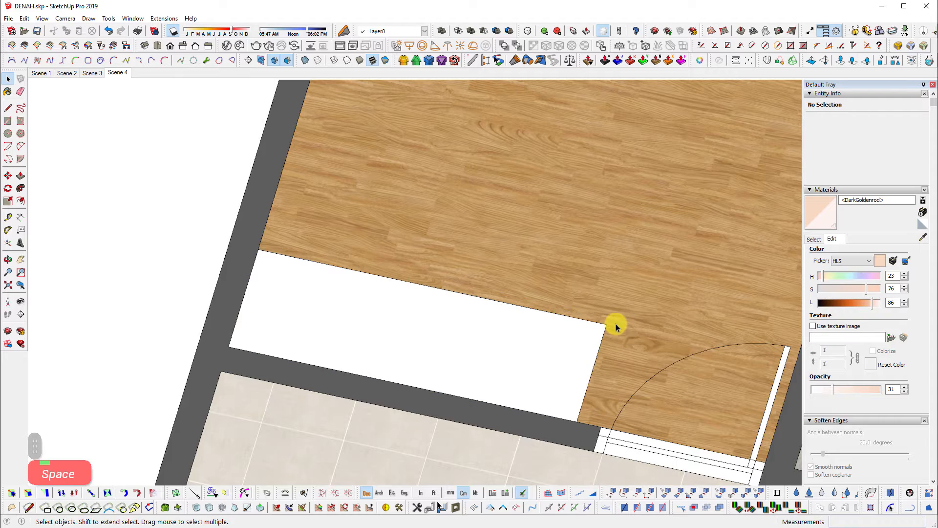
Extrude the wardrobe rectangle 10 cm upward with Push/Pull
key(p)
click(509, 372)
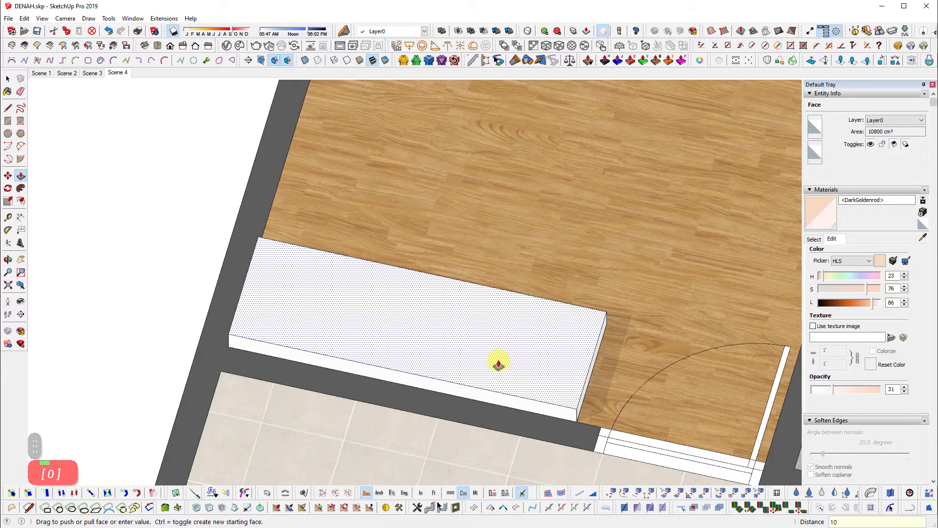
key(Return)
key(space)
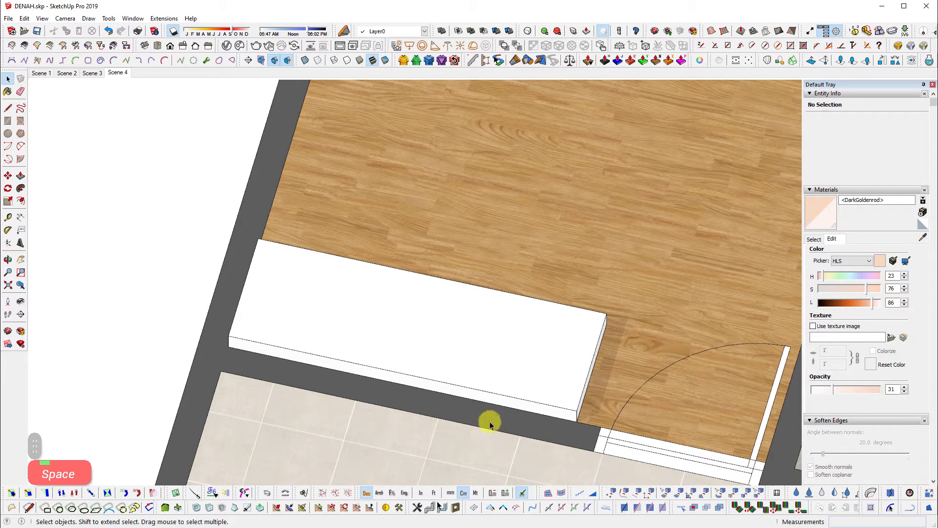
Check the wardrobe symbol in the reference PDF and draw both corner-to-corner diagonals across the wardrobe block's upper face
middle_drag(624, 429, 342, 411)
scroll(341, 411, up, 3)
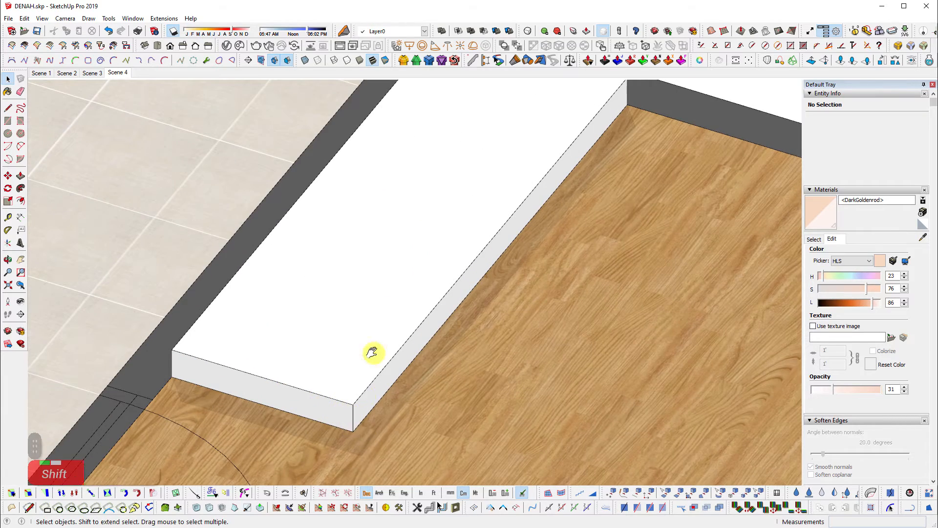
scroll(225, 261, up, 2)
scroll(224, 261, up, 1)
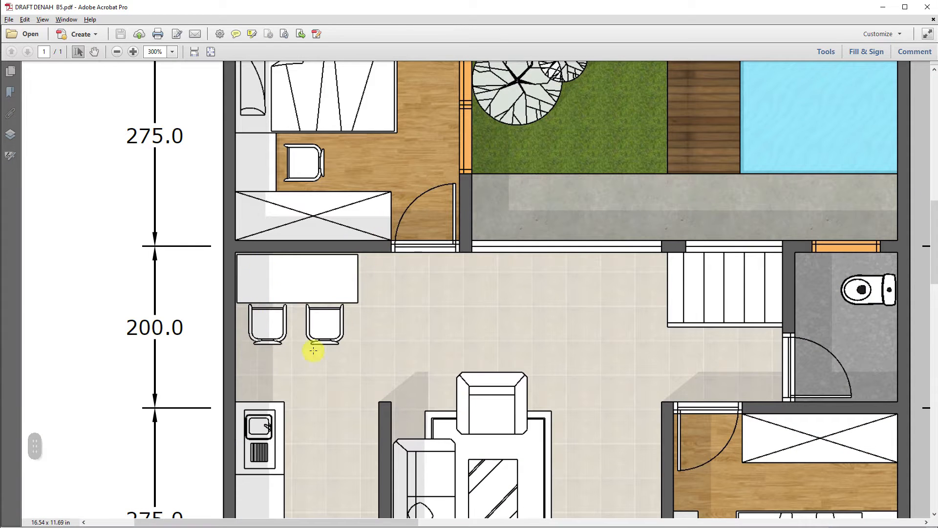
scroll(429, 357, down, 3)
middle_click(435, 342)
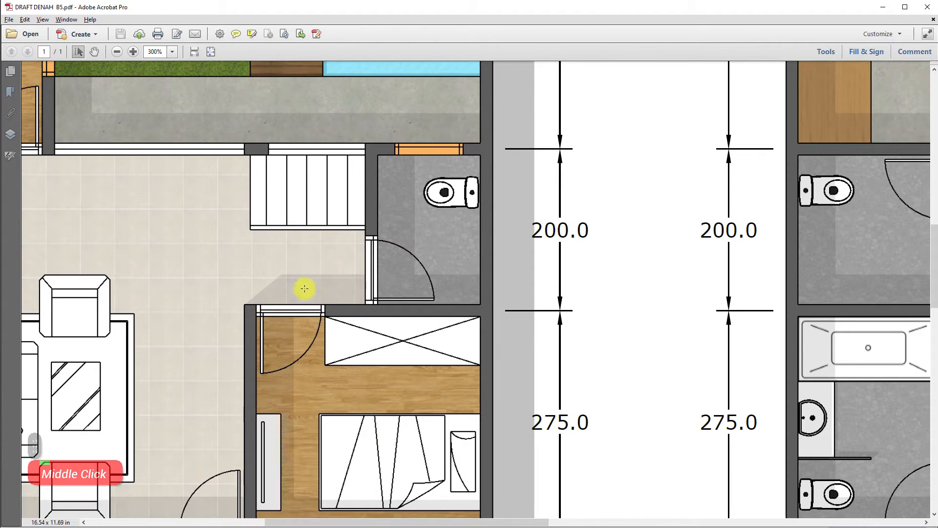
key(alt+Tab)
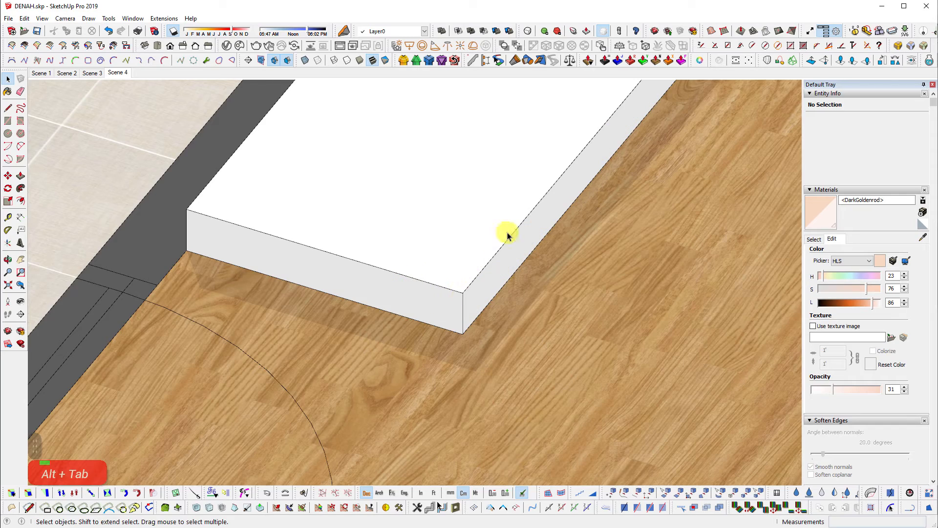
scroll(507, 236, down, 3)
key(l)
click(457, 402)
scroll(457, 402, down, 3)
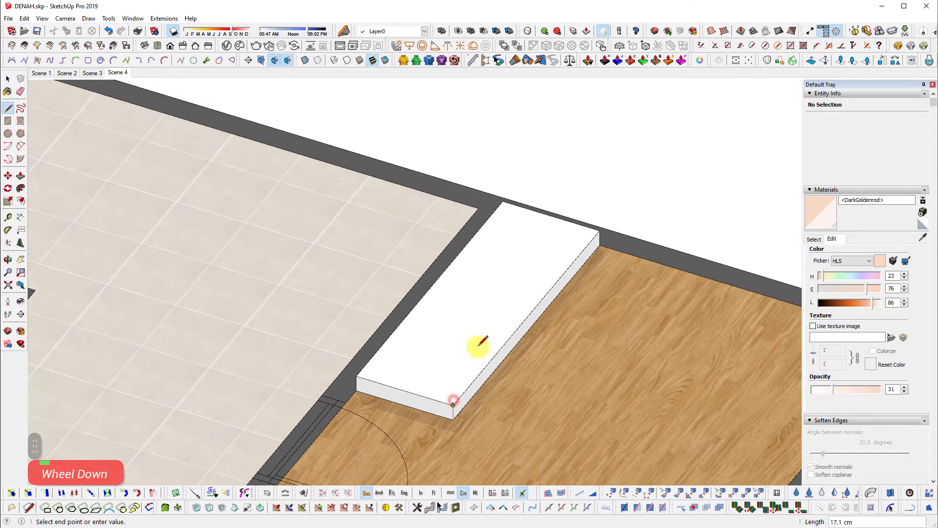
click(357, 372)
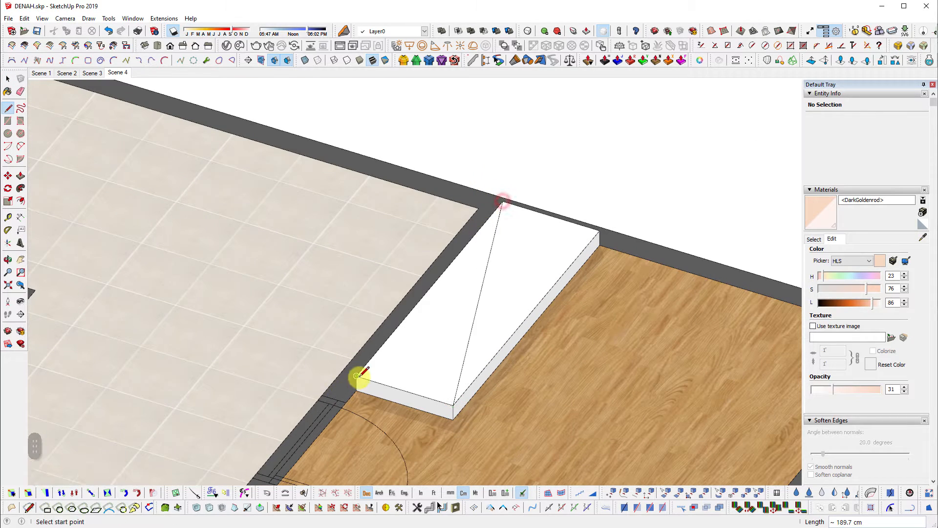
click(597, 236)
key(space)
Group the wardrobe block together with its diagonal lines
drag(245, 166, 702, 465)
middle_drag(366, 273, 620, 331)
key(ctrl+g)
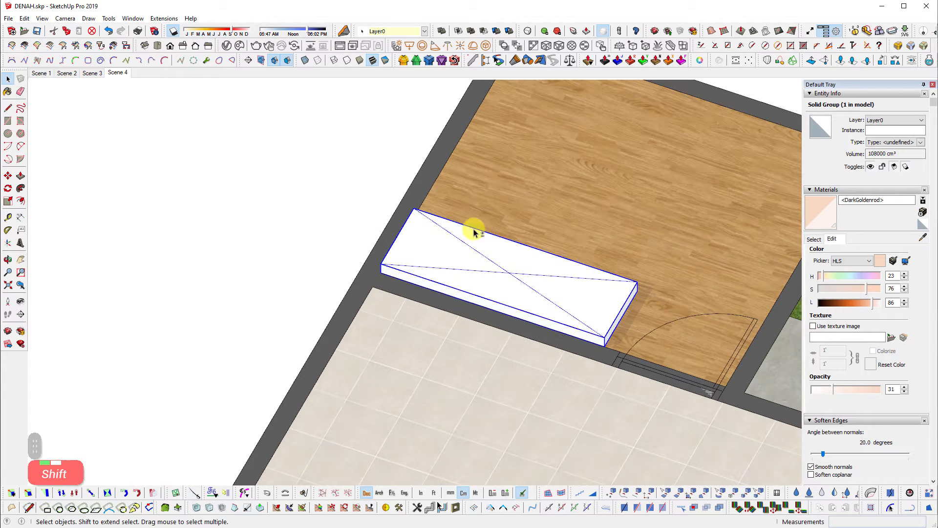
double_click(541, 310)
double_click(542, 311)
key(Escape)
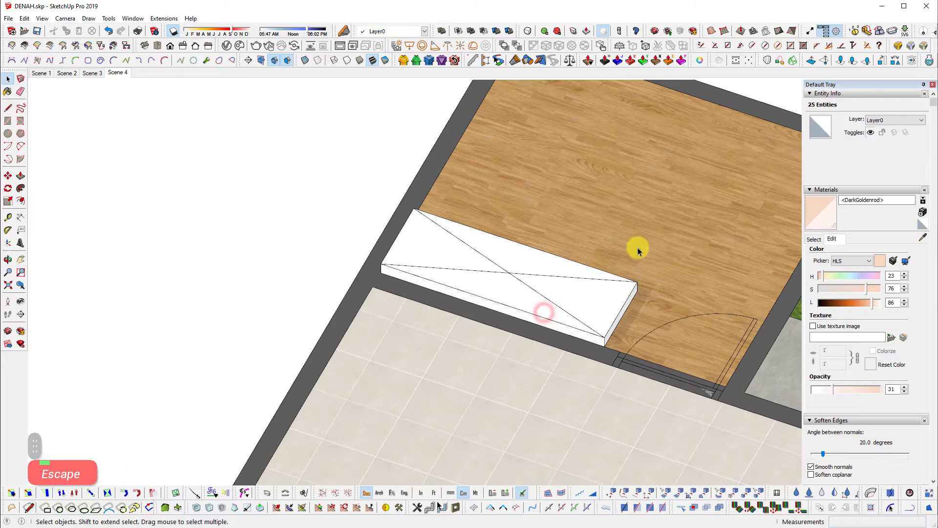
Switch to top view showing the whole model and hide the four spare plan groups beside the origin axis
key(shift+t)
key(shift+z)
shift+middle_drag(383, 297, 502, 271)
drag(684, 318, 362, 222)
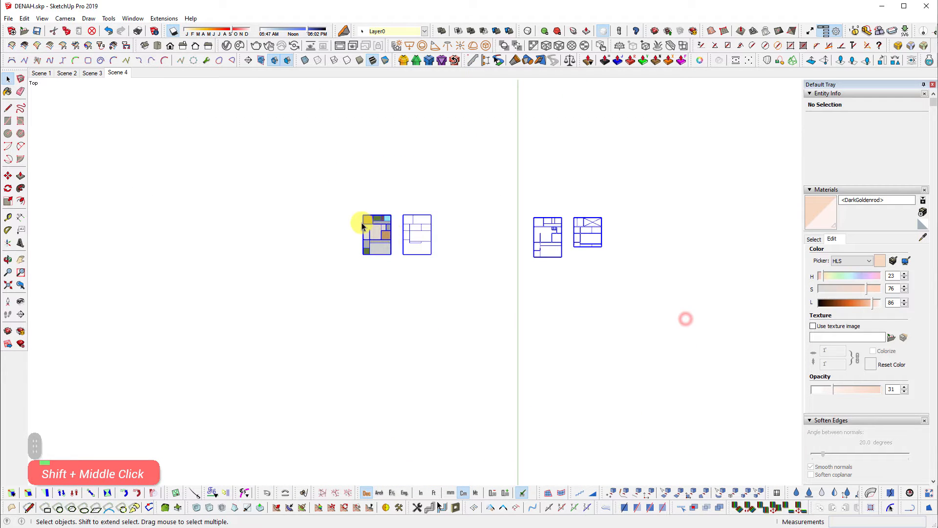
right_click(361, 222)
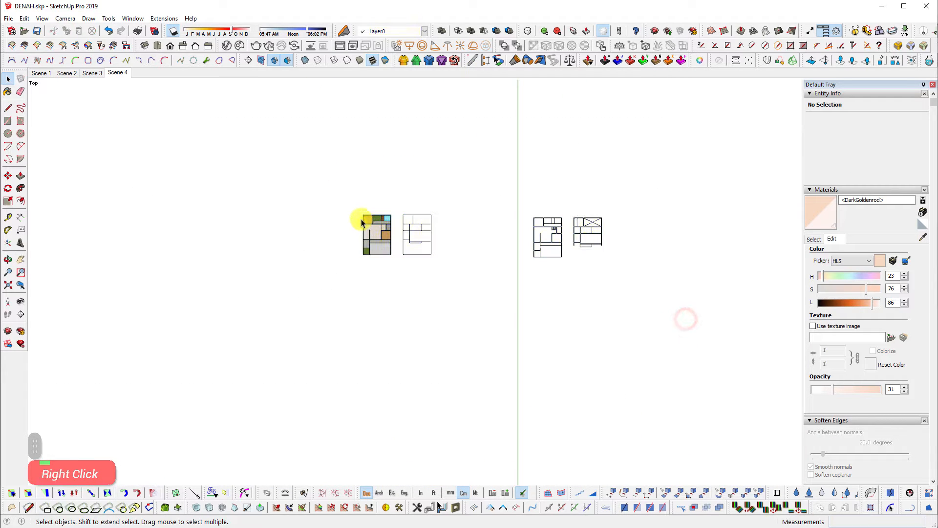
drag(310, 183, 615, 269)
right_click(371, 222)
click(415, 194)
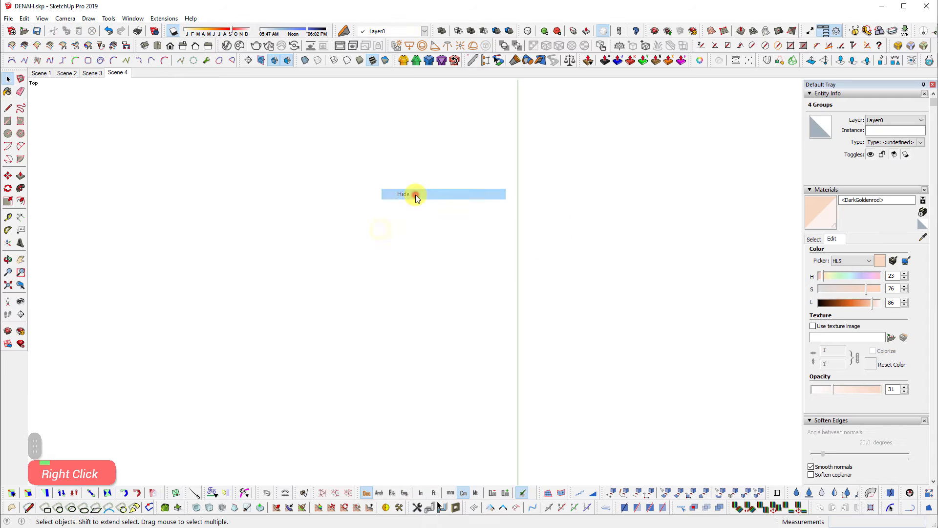
Examine the new wardrobe in plan, along with the bed and tree symbols in the furnished reference model
scroll(483, 387, up, 3)
shift+middle_drag(484, 388, 360, 279)
scroll(485, 300, up, 5)
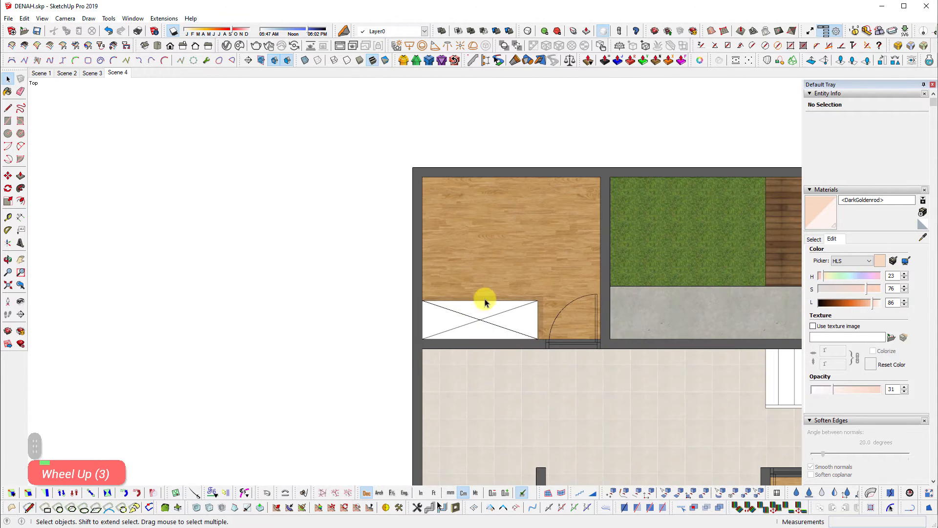
click(477, 328)
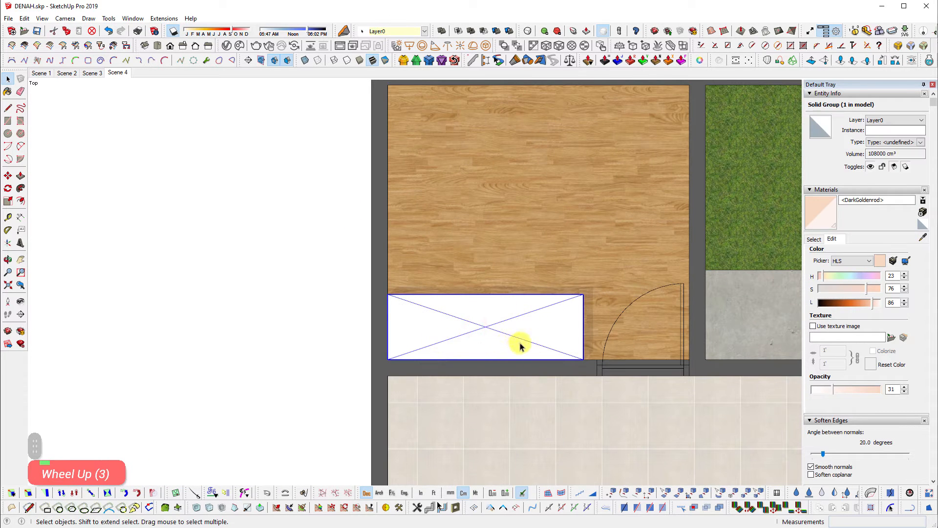
scroll(161, 288, down, 5)
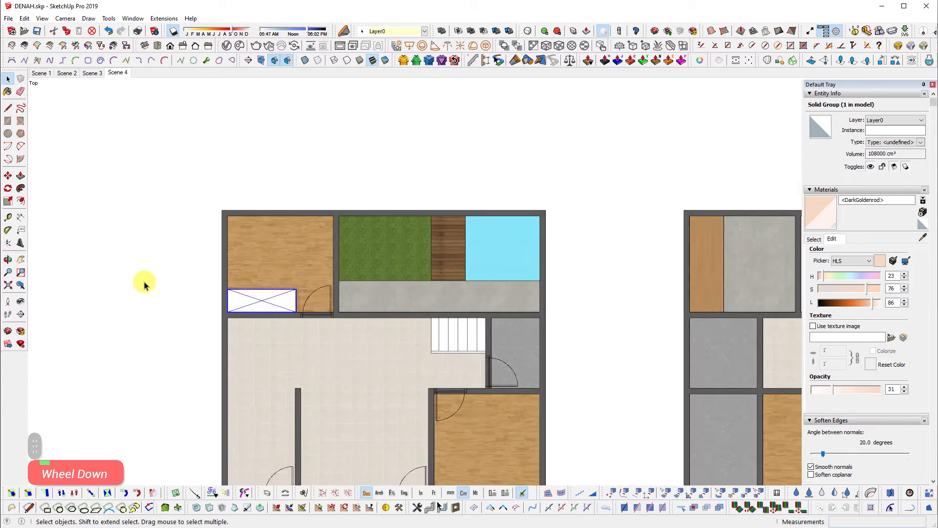
scroll(527, 193, up, 3)
scroll(419, 281, up, 2)
click(420, 281)
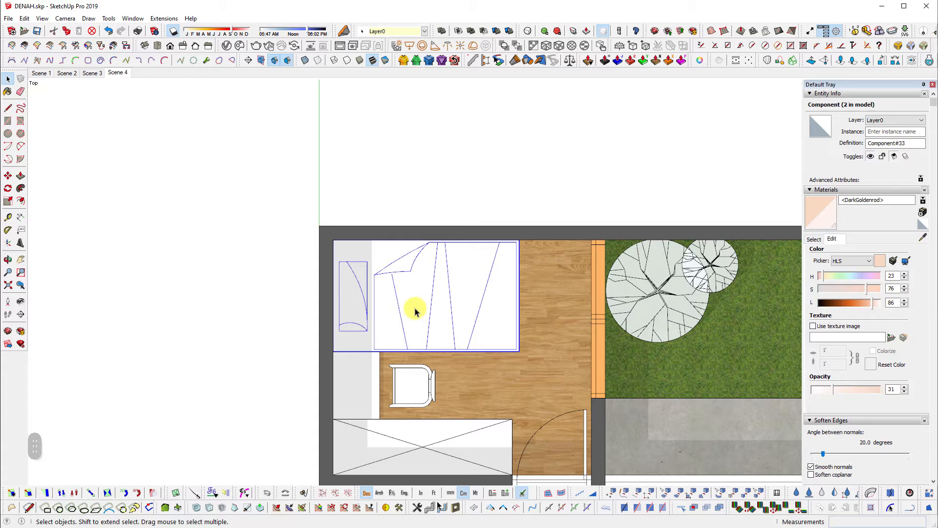
scroll(366, 240, down, 3)
scroll(425, 214, up, 3)
click(435, 228)
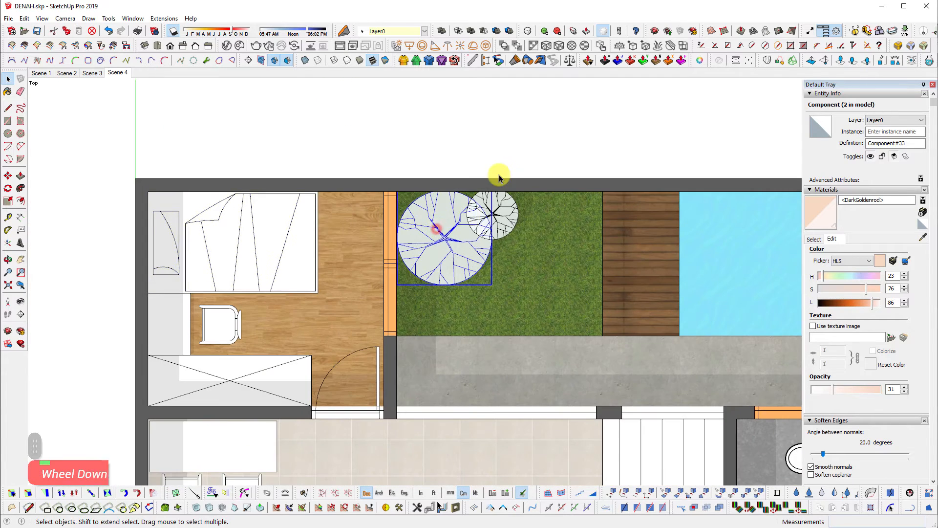
Examine the reference model's kitchen counter, sink, car, motorcycle and room furniture symbols, and return to the unfurnished plans
scroll(463, 328, down, 3)
scroll(478, 391, up, 5)
click(189, 367)
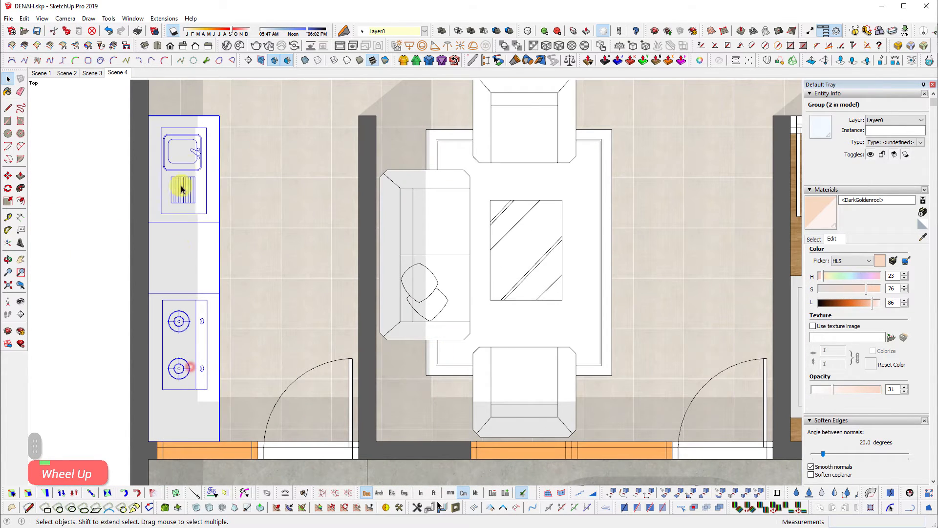
double_click(186, 164)
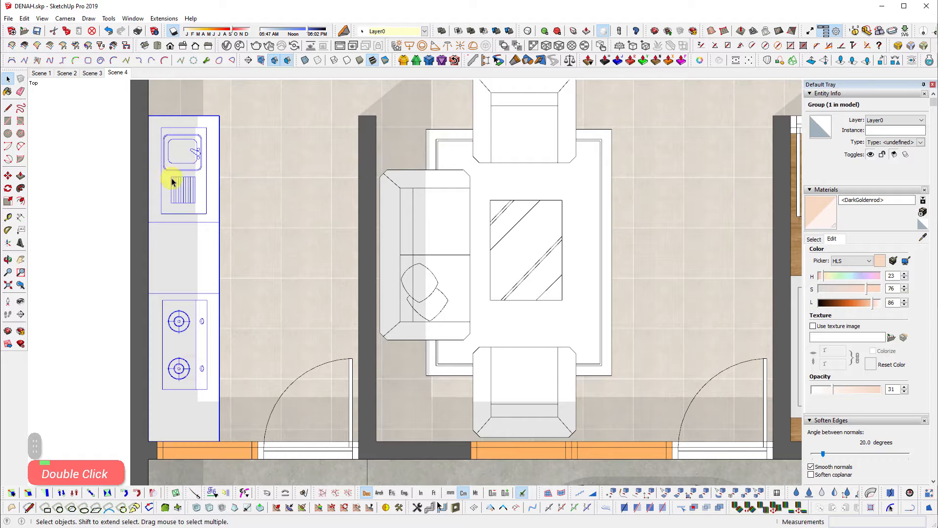
scroll(500, 220, down, 5)
shift+middle_drag(693, 278, 609, 111)
click(503, 357)
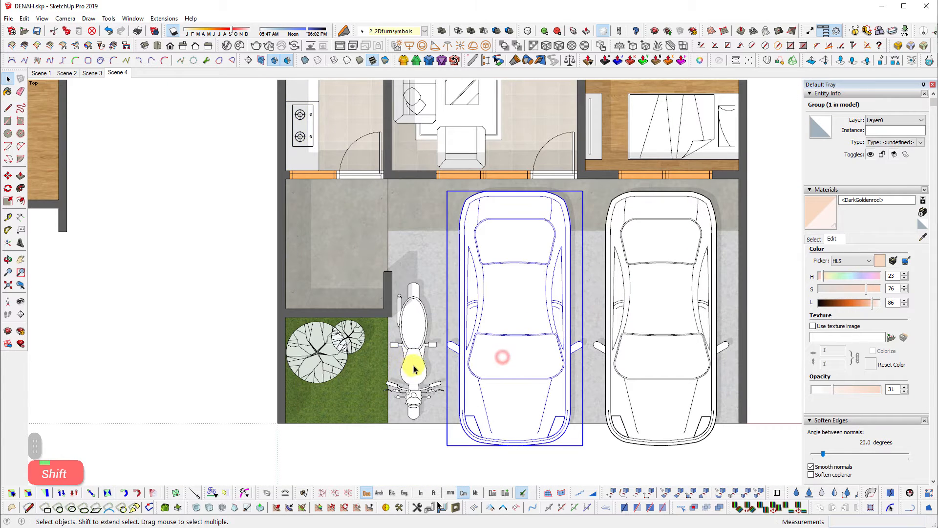
click(413, 369)
scroll(624, 163, up, 1)
shift+middle_drag(624, 163, 573, 384)
click(728, 280)
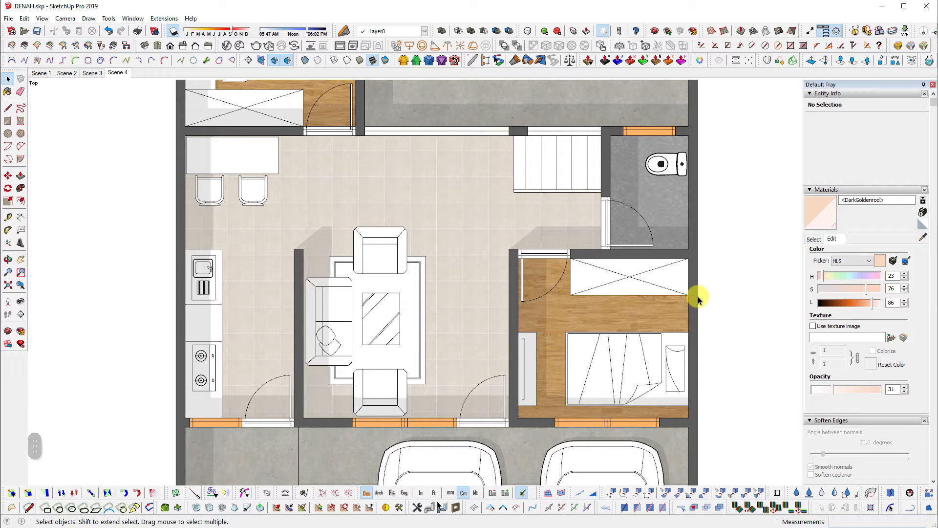
scroll(708, 298, down, 3)
shift+middle_drag(569, 205, 691, 230)
scroll(691, 230, down, 1)
shift+middle_drag(190, 210, 411, 211)
scroll(591, 253, up, 2)
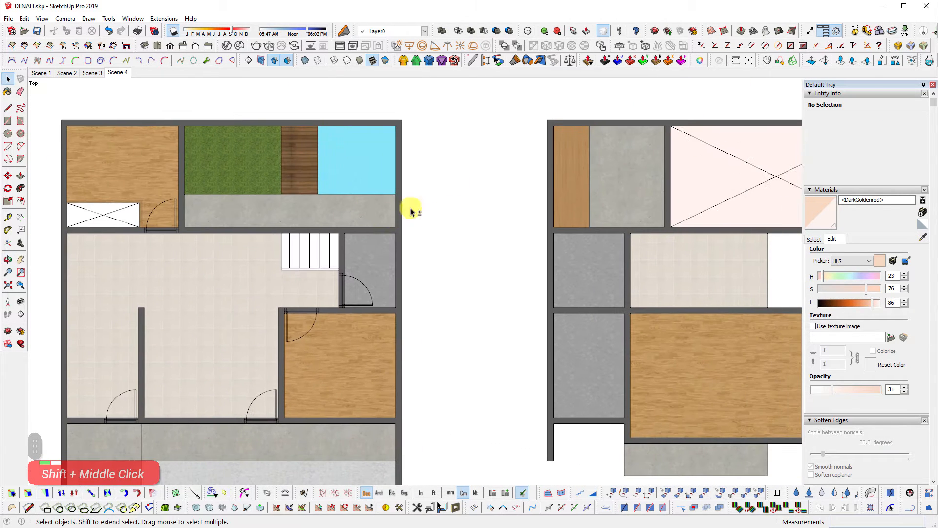
Open 3D Warehouse, search for "cars" and browse the product results
click(655, 32)
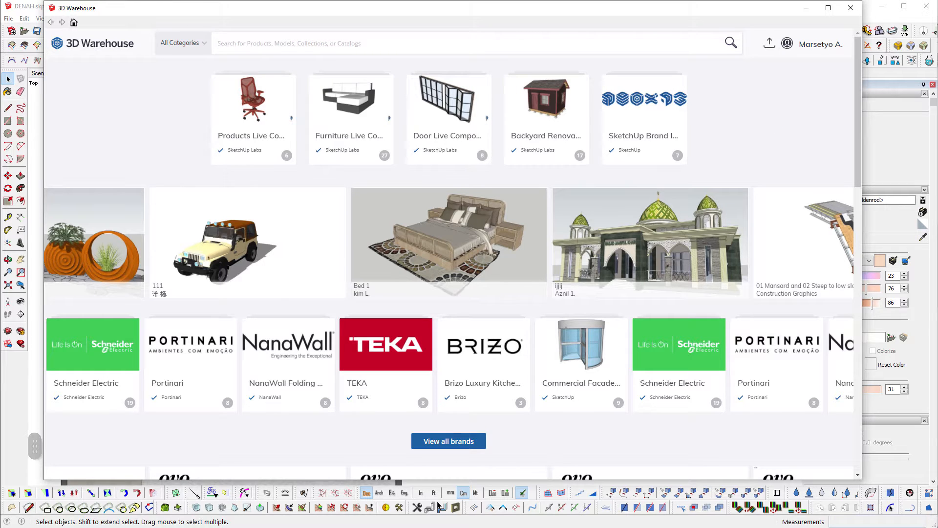
text(2d cars)
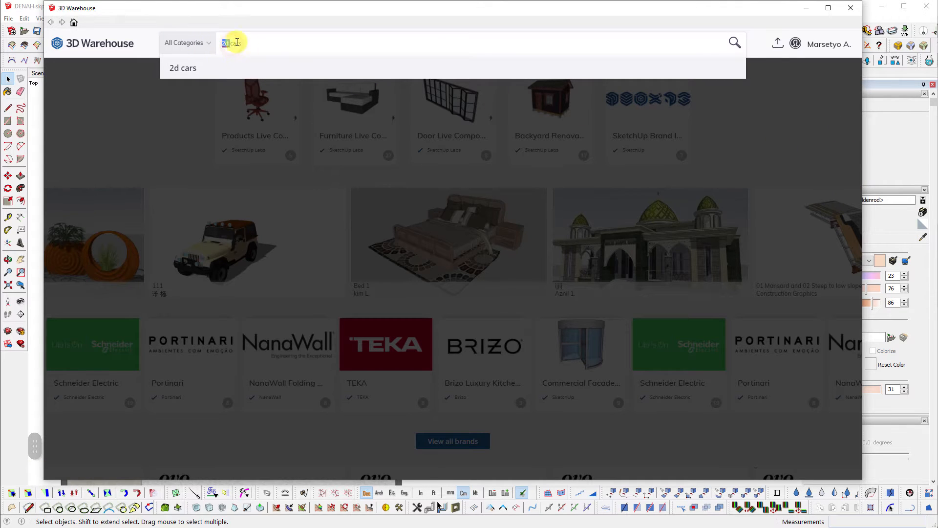
click(270, 43)
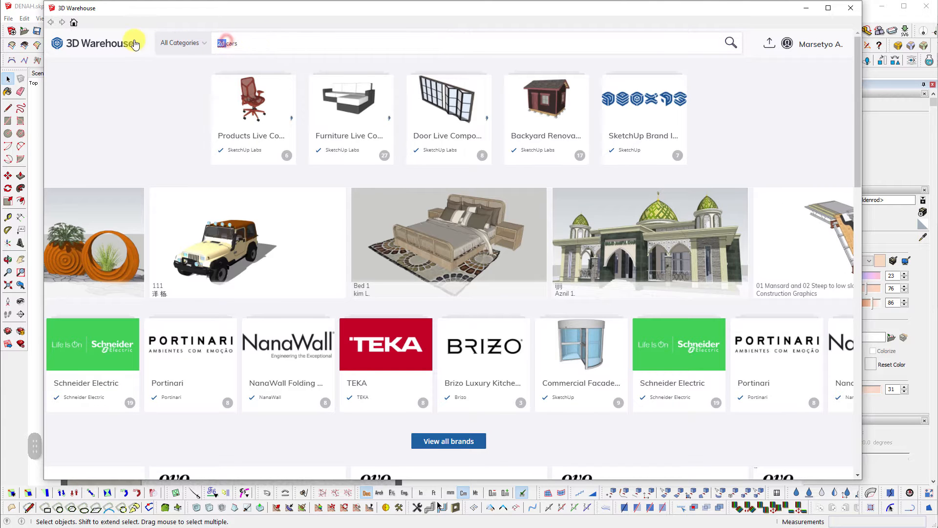
key(Delete)
key(Return)
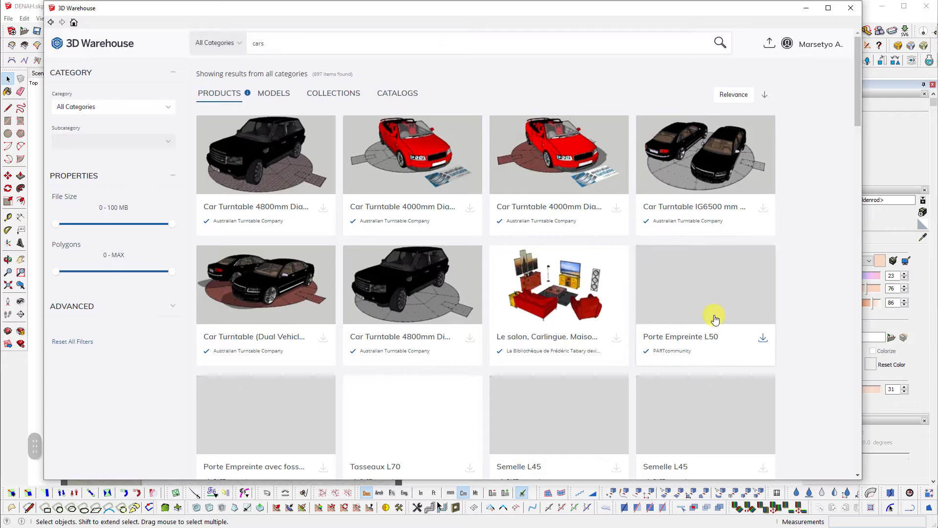
scroll(415, 284, down, 5)
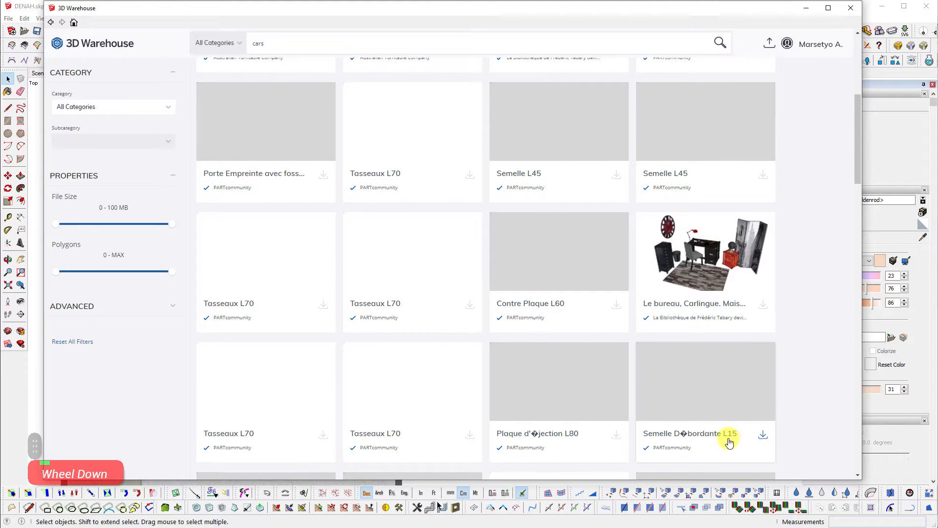
scroll(420, 389, up, 5)
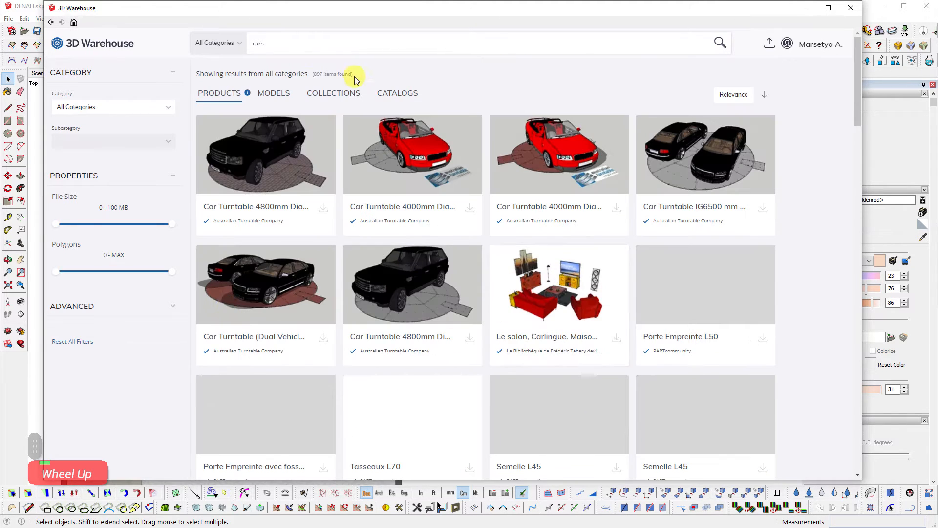
Search 3D Warehouse for "2d cars"
click(310, 49)
text(2d)
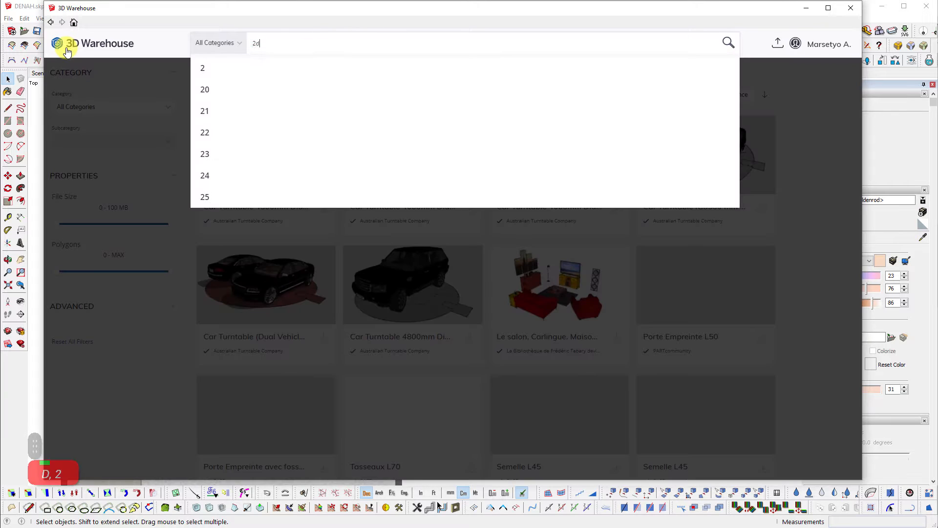
text( cars)
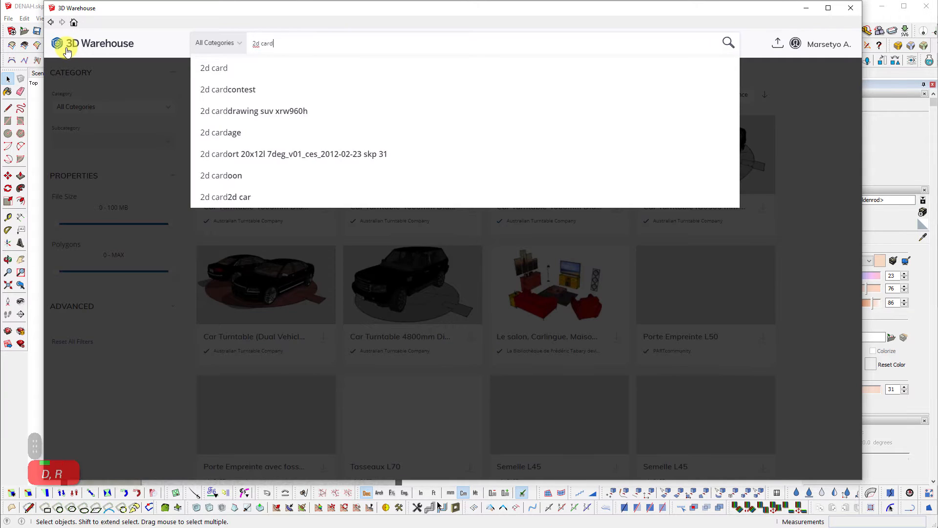
key(Return)
key(BackSpace)
text(s)
key(Return)
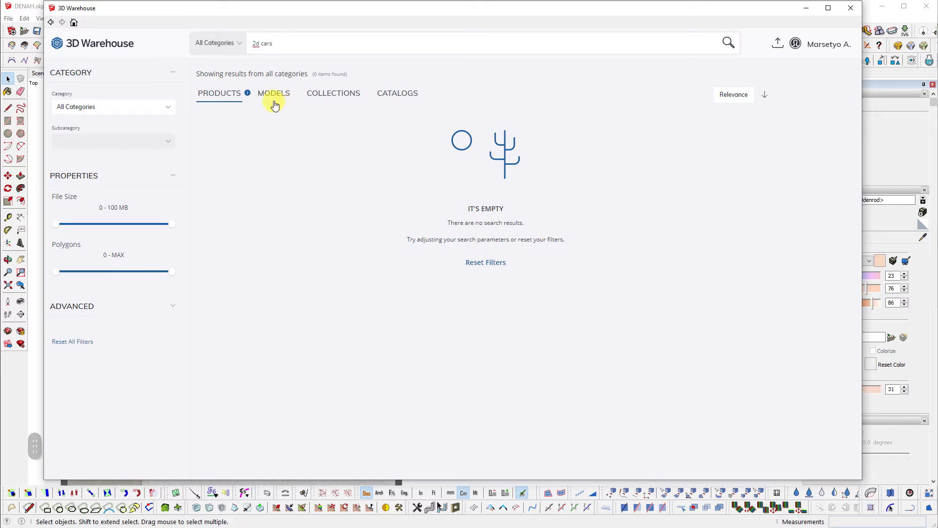
Find the 2D Symbols - Miscellaneous model among the 2d cars model results and load it directly into the drawing
click(289, 96)
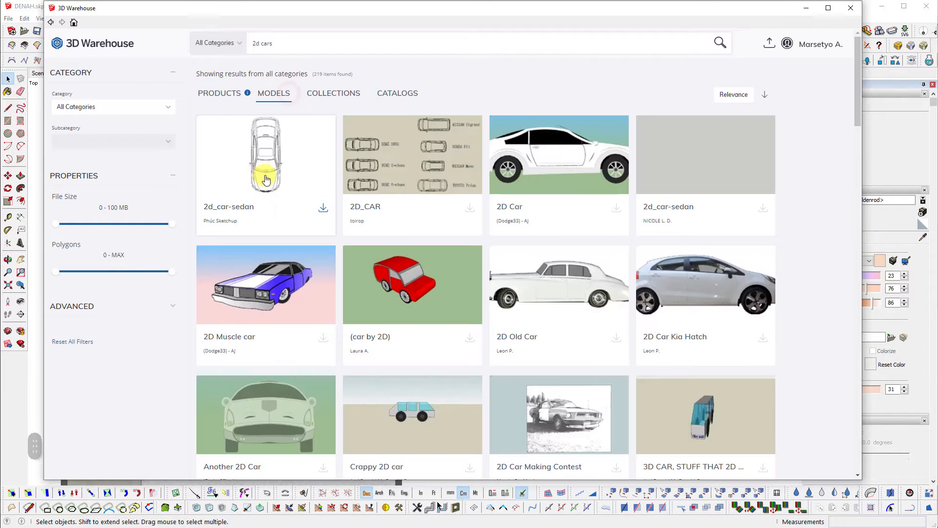
scroll(772, 390, down, 7)
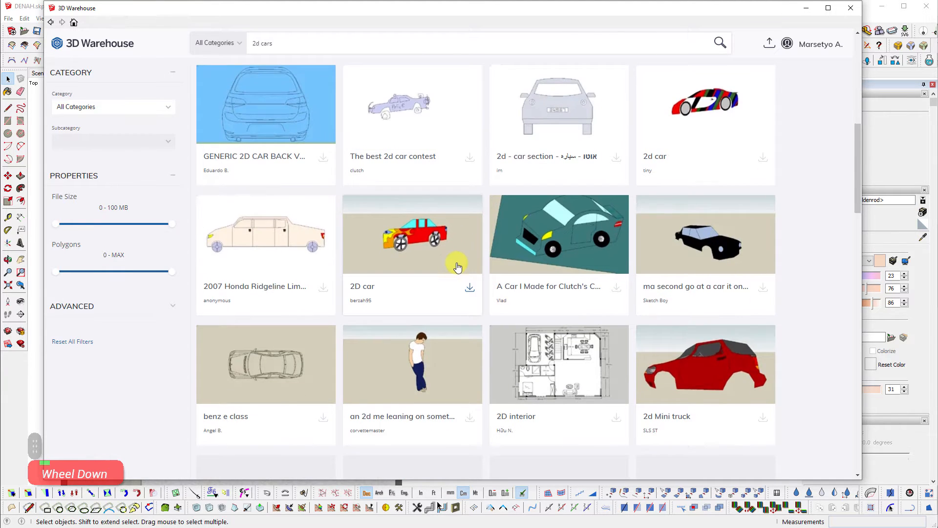
scroll(454, 260, down, 5)
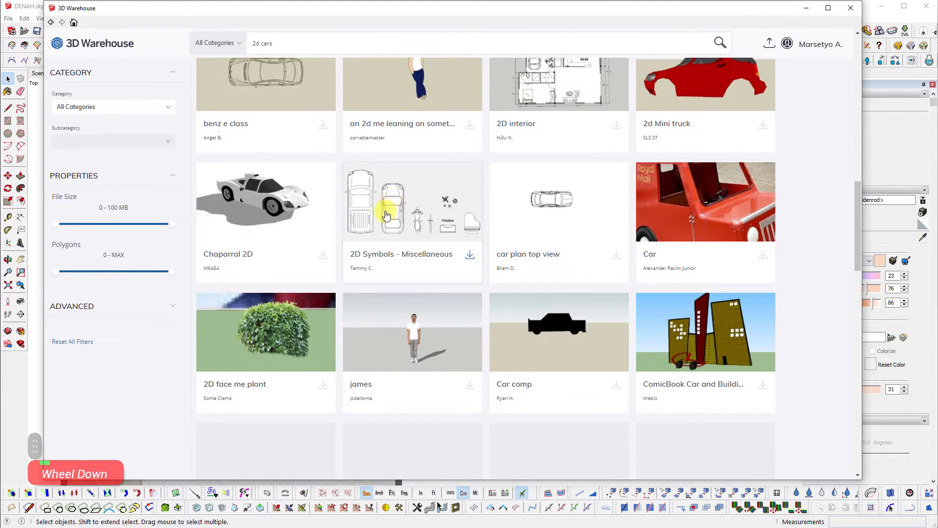
click(469, 257)
click(425, 265)
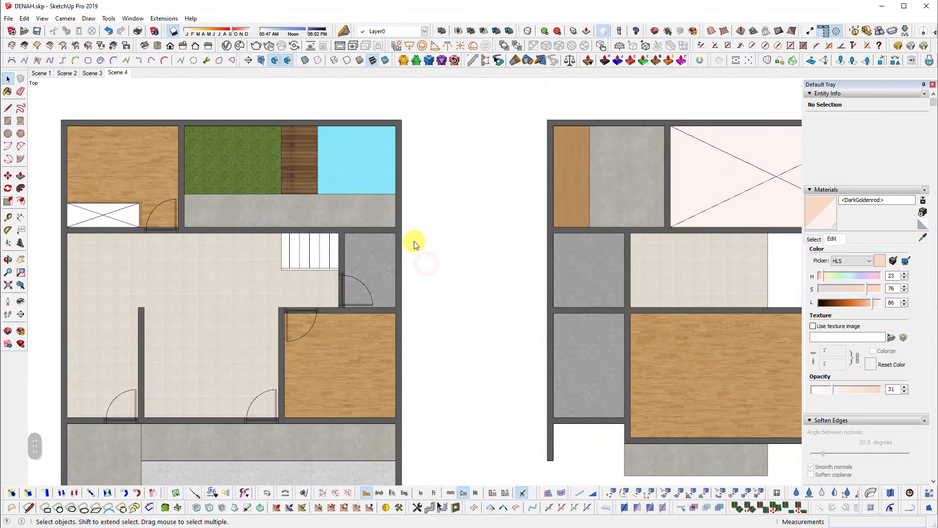
Place the downloaded 2D symbols component in the empty area beside the ground floor plan's carport
scroll(436, 203, down, 1)
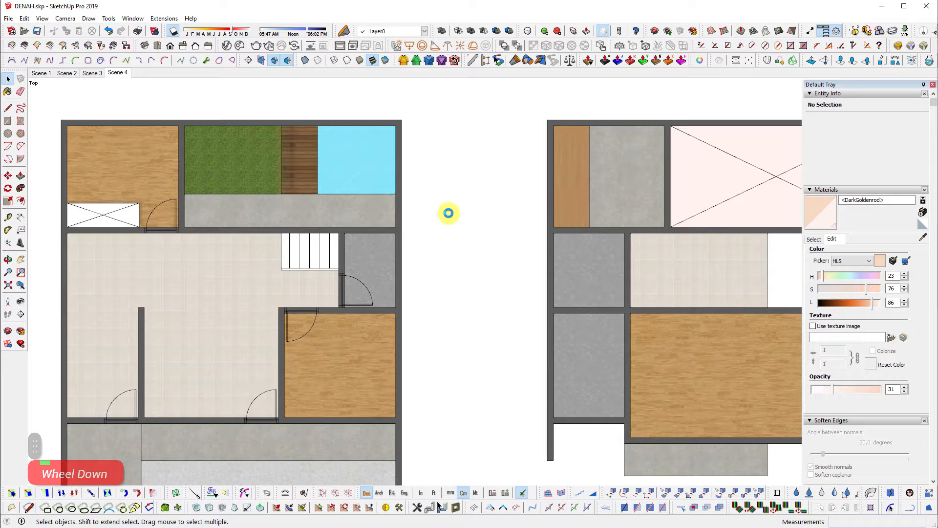
scroll(449, 213, down, 3)
shift+middle_drag(345, 168, 340, 126)
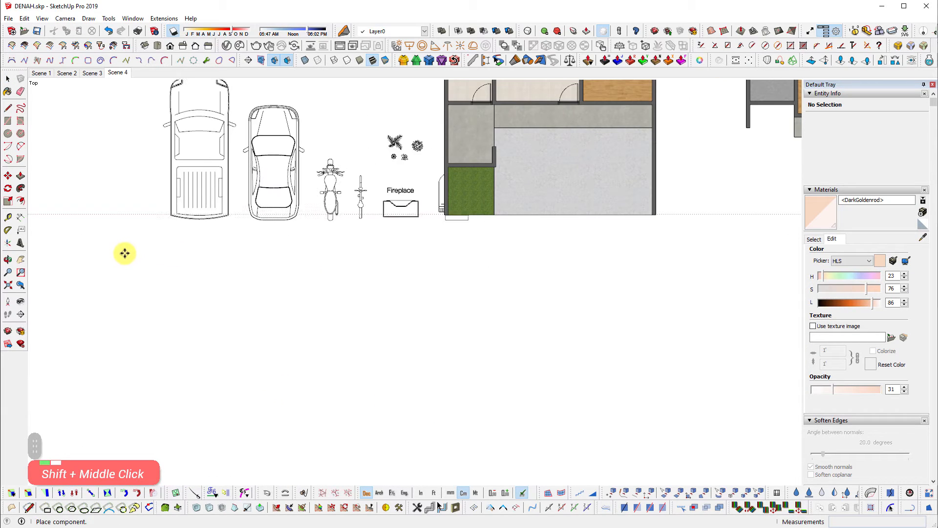
click(95, 246)
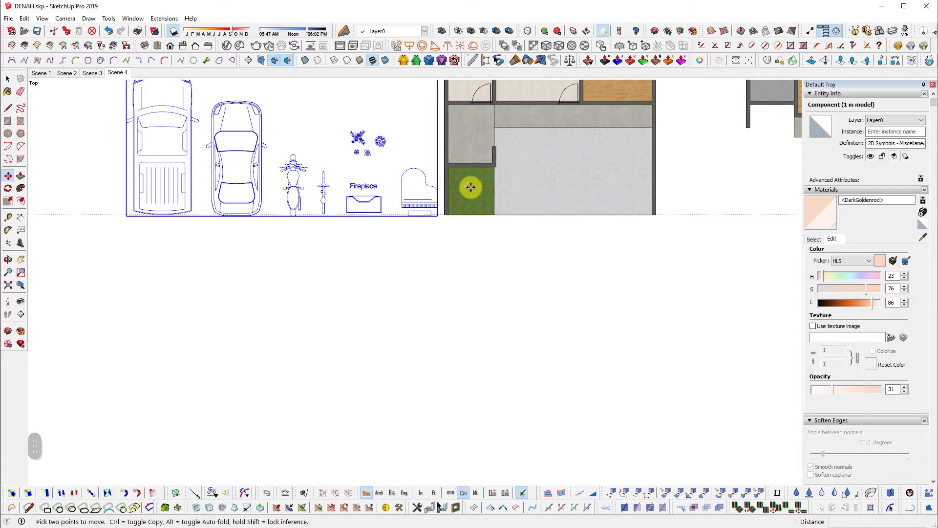
Explode the placed 2D symbols component into its separate symbols
shift+middle_drag(246, 132, 329, 205)
scroll(342, 215, up, 2)
key(space)
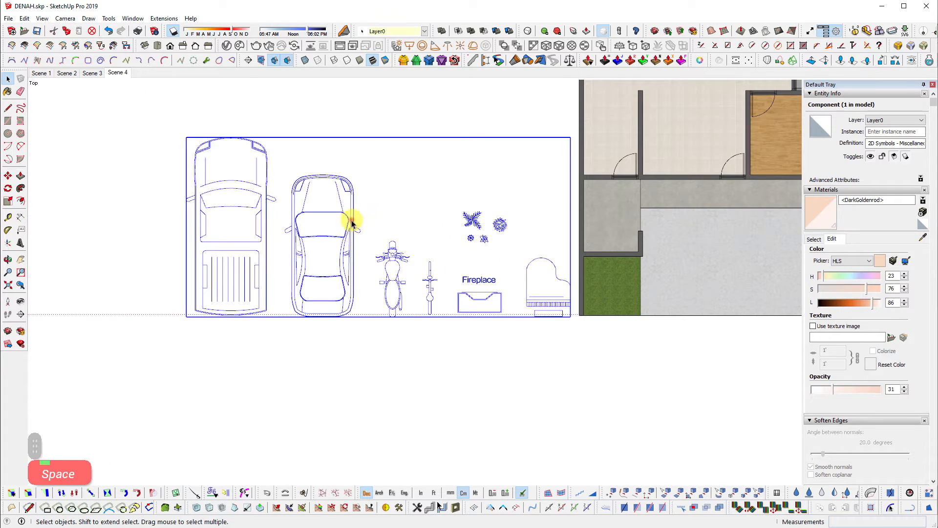
right_click(351, 222)
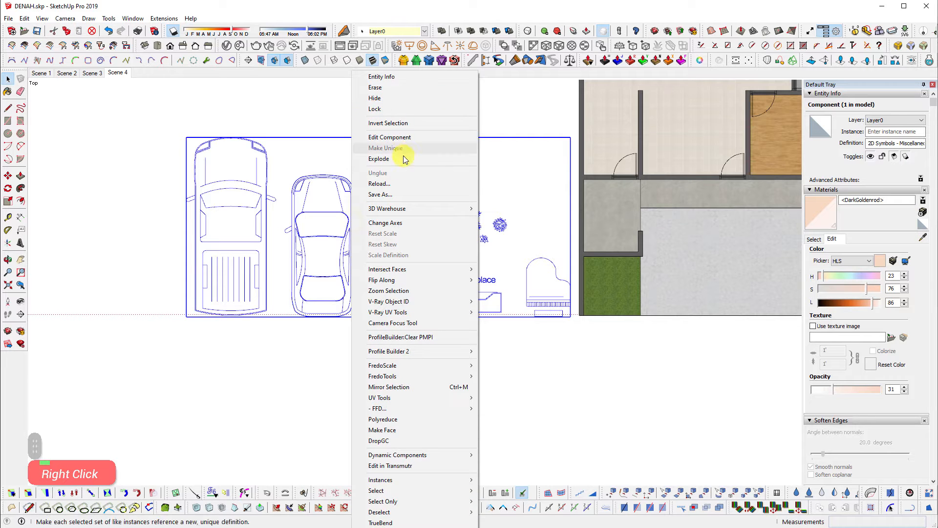
click(384, 158)
click(365, 150)
Move the sedan symbol into the carport of the ground floor plan
drag(332, 160, 323, 223)
key(m)
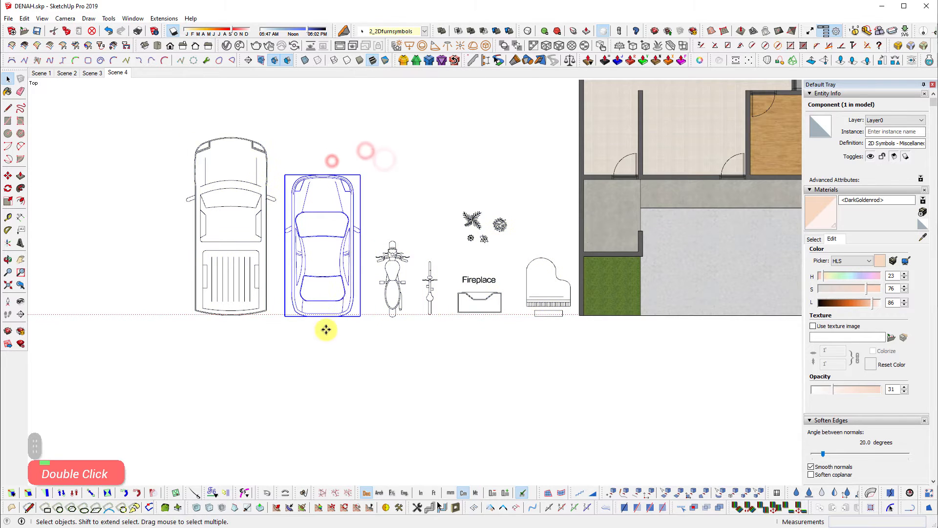
click(319, 244)
shift+middle_drag(703, 284, 434, 269)
shift+scroll(440, 269, up, 2)
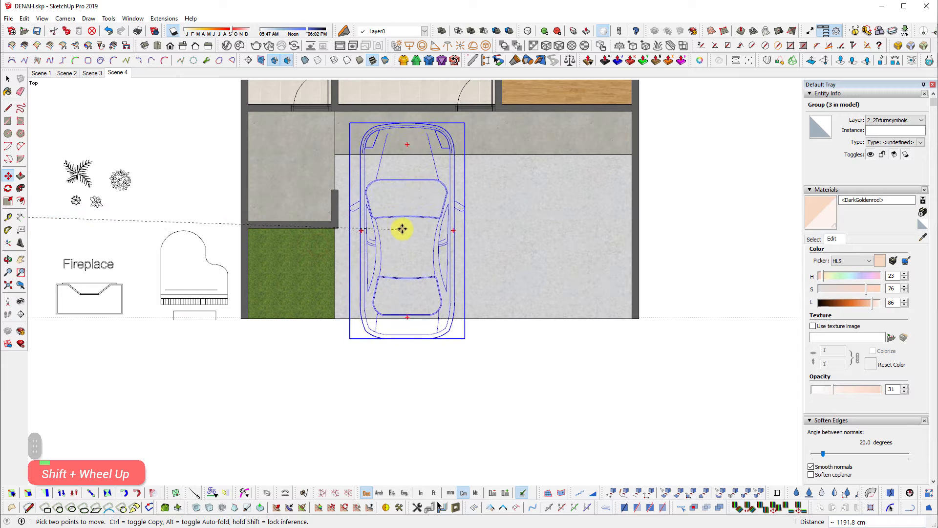
click(435, 234)
Copy the sedan about 249 cm sideways to park a second car next to it in the carport
click(523, 241)
key(ctrl)
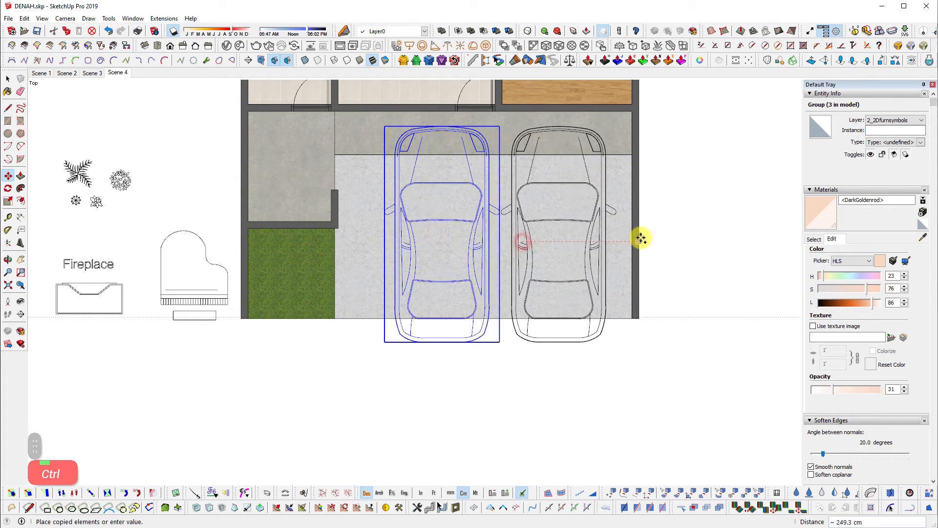
click(642, 238)
Shift both sedans together slightly sideways toward the carport's outer wall
ctrl+click(473, 335)
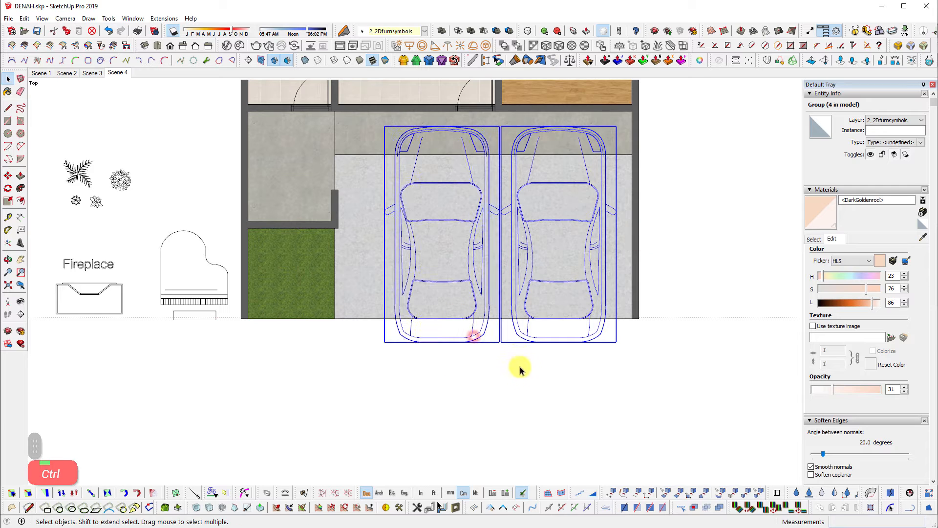
key(m)
click(508, 367)
click(519, 367)
key(space)
Clear the unused symbols beside the plan and move the motorcycle symbol into the carport next to the cars
shift+middle_drag(329, 314, 582, 374)
drag(253, 429, 252, 429)
click(210, 315)
key(m)
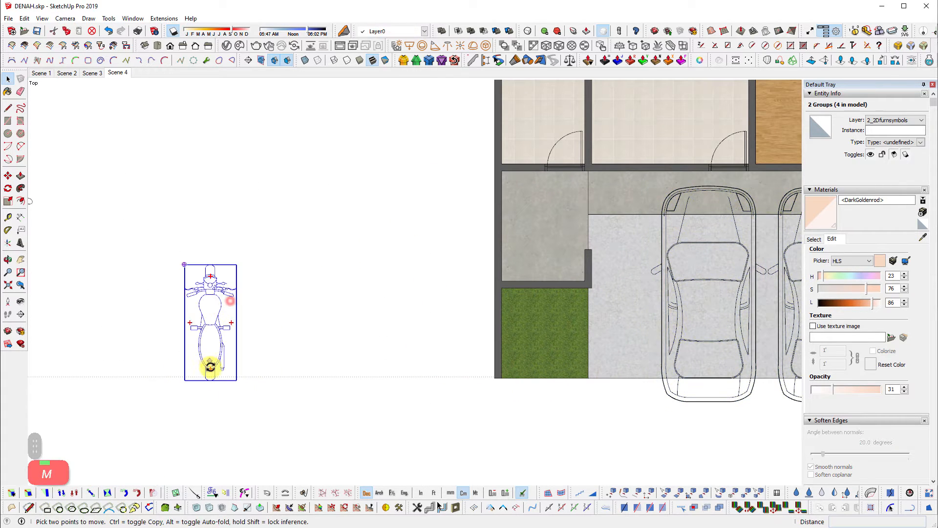
click(215, 400)
key(Escape)
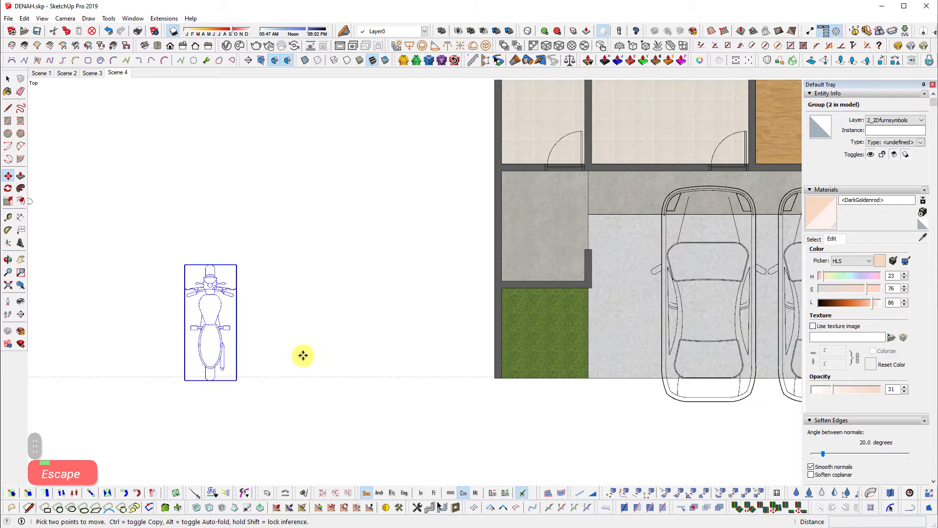
click(224, 345)
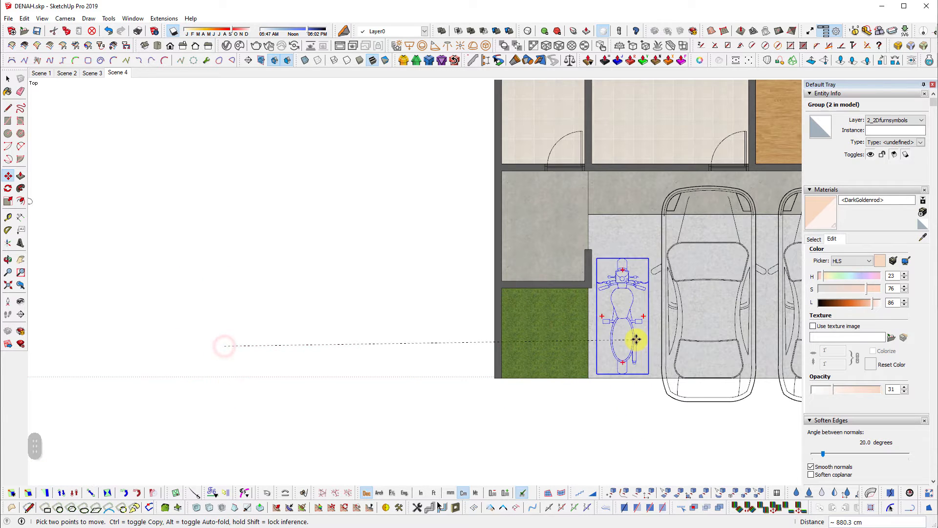
click(638, 335)
Raise the motorcycle and both sedans 10 cm along the blue axis above the carport floor, and return to the top view
shift+middle_drag(656, 365, 525, 283)
scroll(526, 283, up, 1)
key(space)
ctrl+double_click(549, 311)
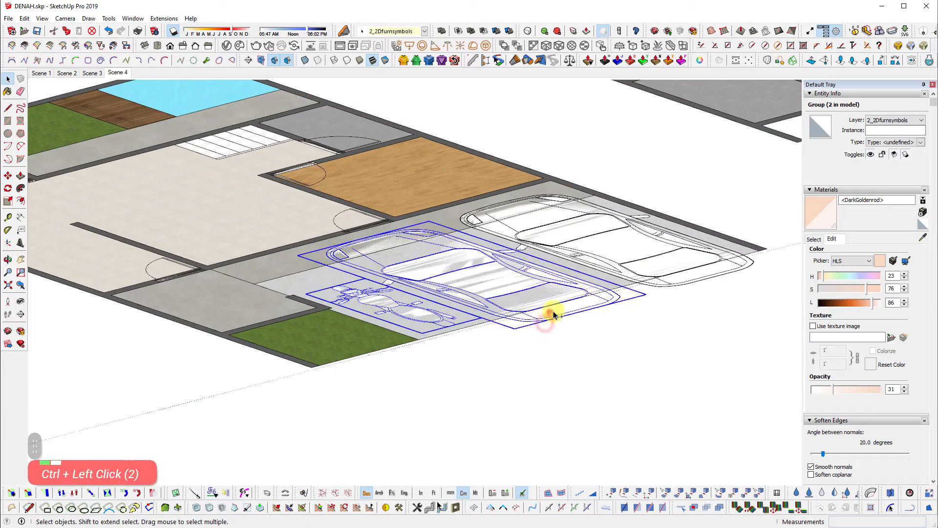
ctrl+click(689, 281)
scroll(474, 331, up, 1)
scroll(381, 301, up, 3)
middle_drag(474, 330, 425, 356)
scroll(456, 266, up, 2)
scroll(503, 193, up, 2)
middle_drag(503, 192, 622, 236)
key(m)
drag(601, 211, 602, 201)
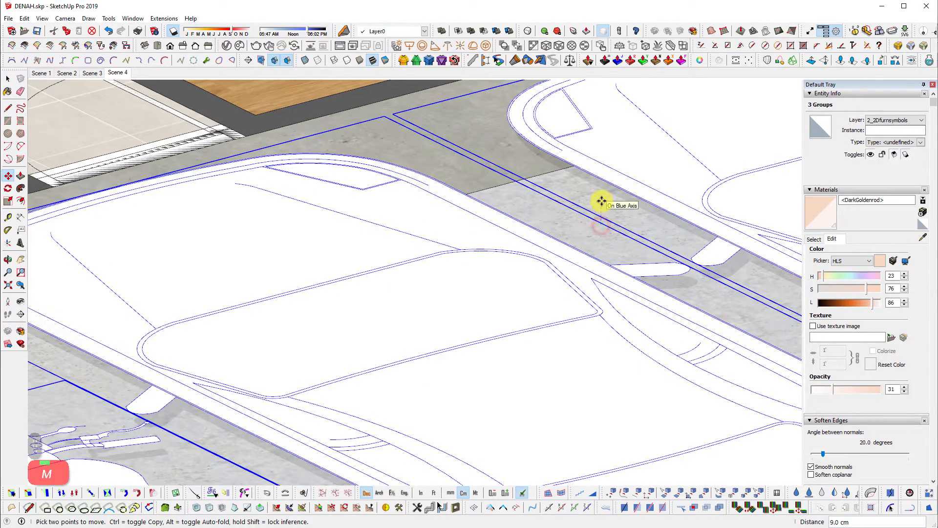
text(10)
key(Return)
key(space)
key(shift+t)
scroll(517, 164, down, 3)
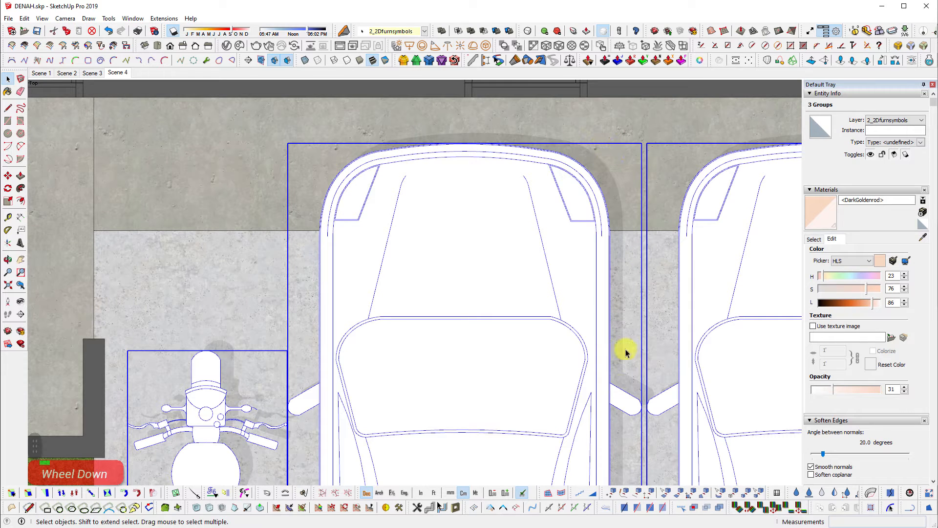
scroll(586, 332, down, 2)
shift+middle_drag(542, 262, 386, 239)
shift+scroll(570, 320, down, 1)
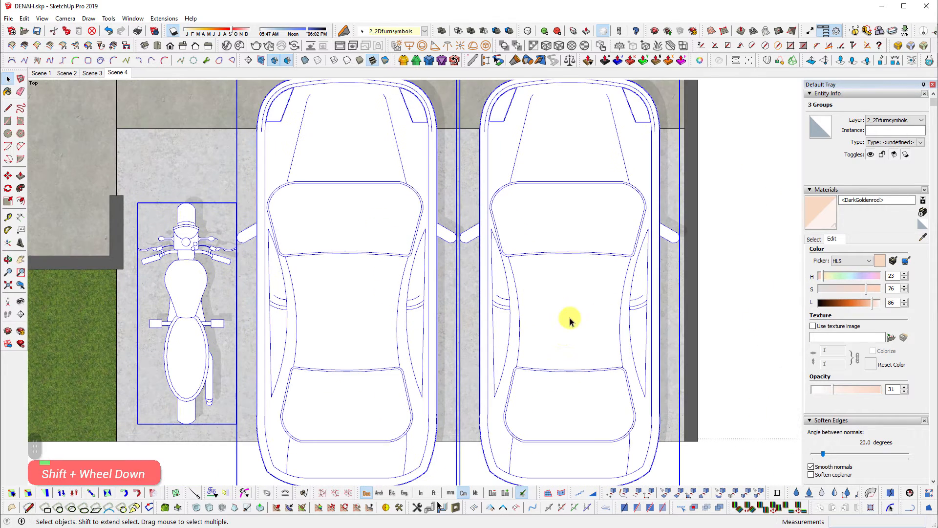
click(736, 336)
scroll(356, 315, down, 2)
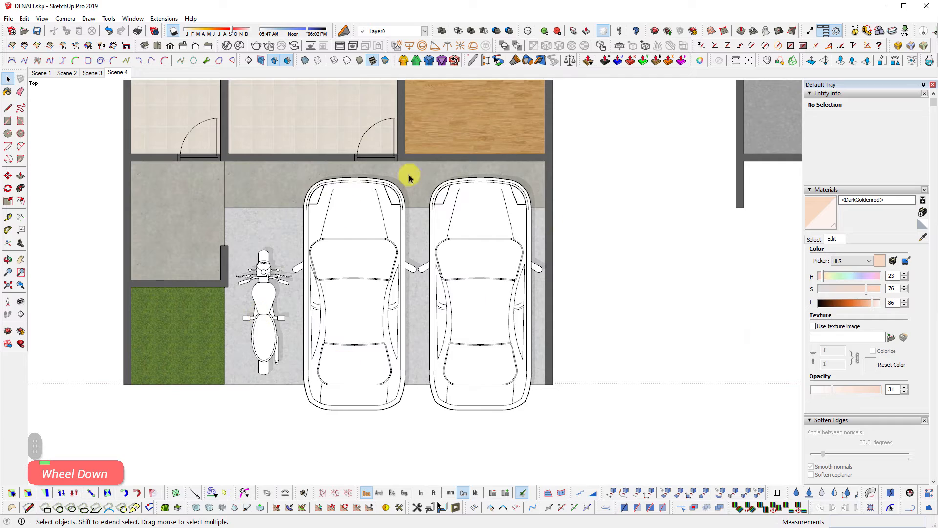
shift+middle_drag(374, 274, 425, 325)
scroll(436, 370, down, 1)
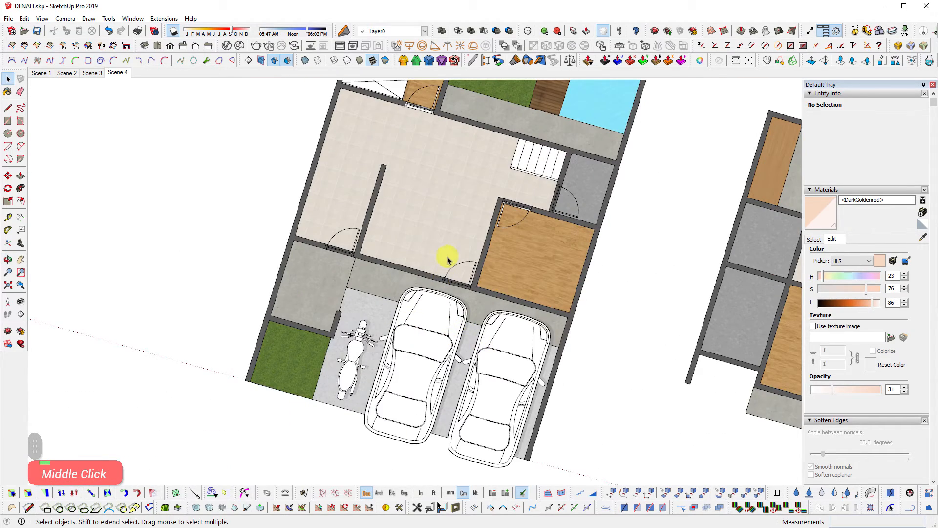
scroll(456, 244, down, 1)
scroll(321, 215, up, 3)
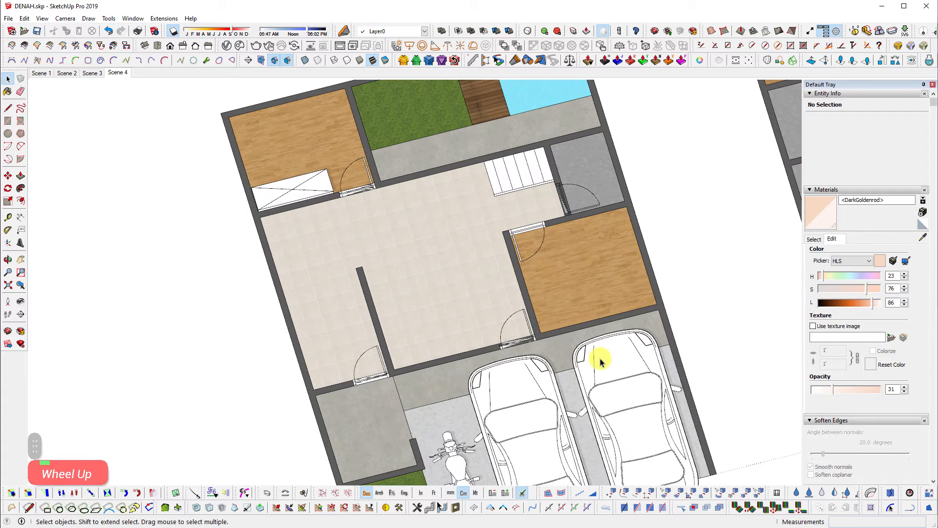
key(shift+t)
Examine the furniture and the front bedroom windows in the finished reference floor plan
scroll(548, 323, down, 3)
shift+middle_drag(775, 340, 384, 323)
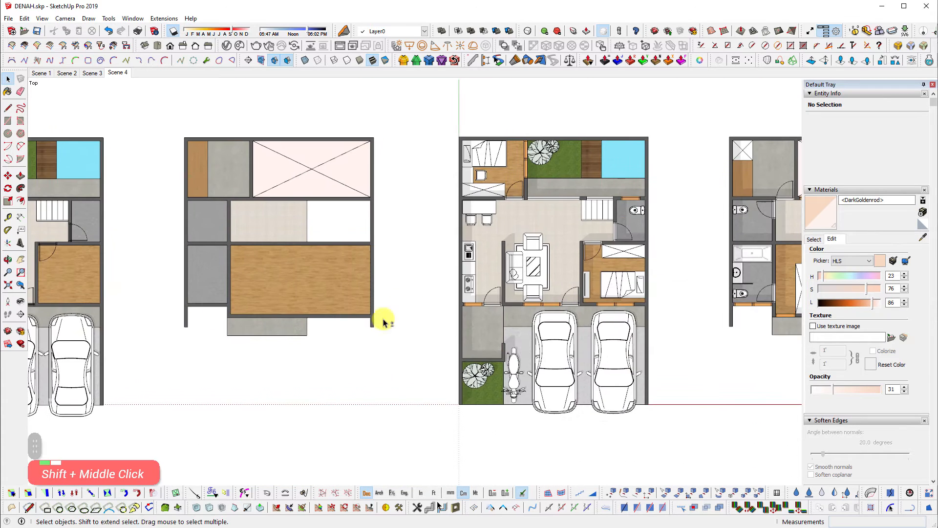
scroll(602, 263, up, 3)
click(645, 238)
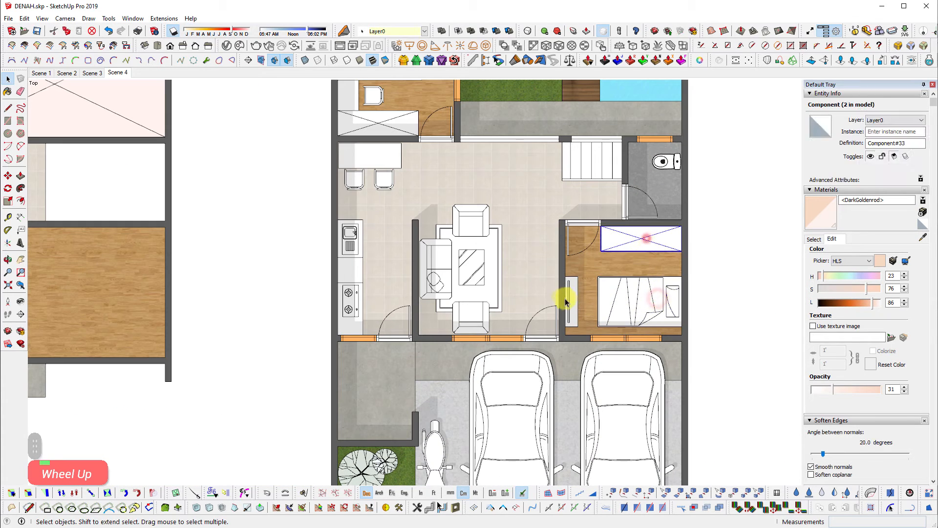
click(565, 298)
scroll(615, 307, up, 2)
drag(557, 356, 741, 391)
scroll(672, 375, down, 1)
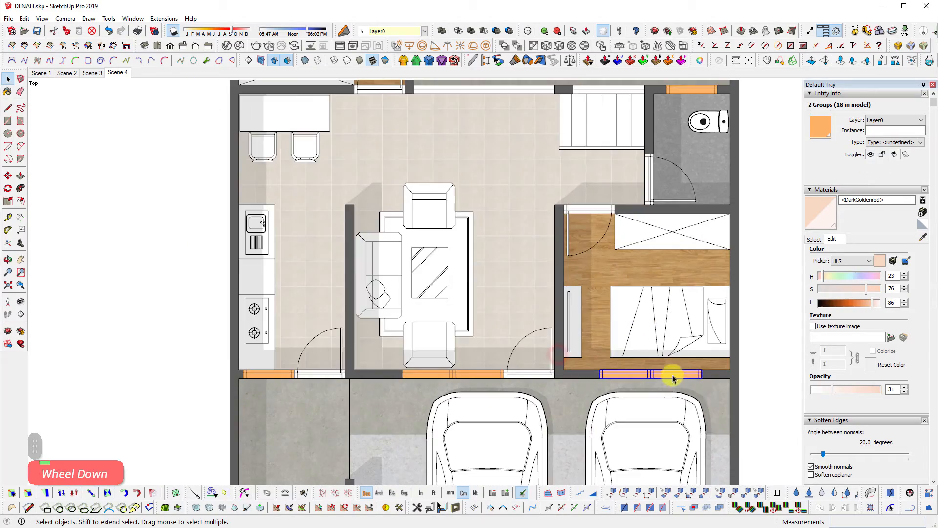
middle_drag(714, 379, 808, 193)
scroll(647, 288, up, 3)
scroll(679, 282, down, 2)
key(shift+t)
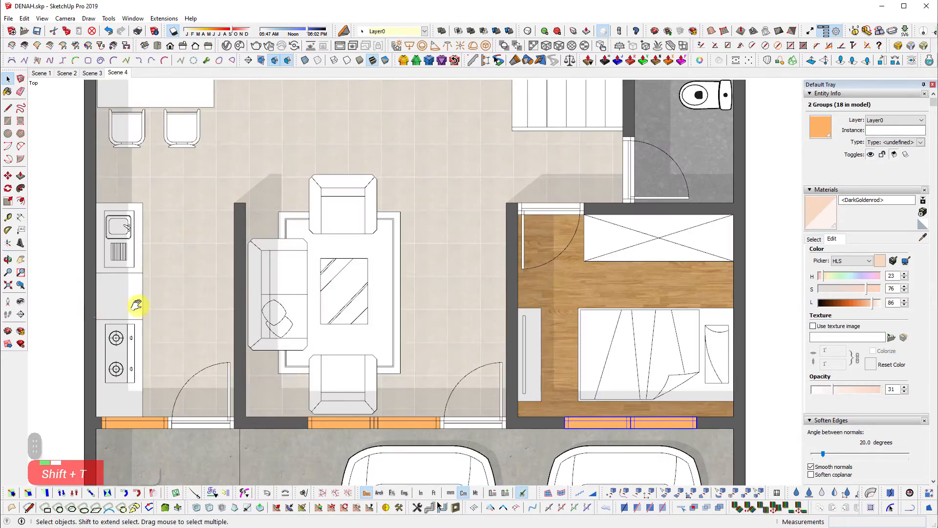
Draw a 15 by 80 cm rectangle on the front bedroom's wood floor in the unfurnished plan
shift+middle_drag(138, 305, 712, 303)
shift+scroll(712, 298, down, 1)
shift+middle_drag(107, 299, 745, 299)
shift+scroll(404, 365, up, 2)
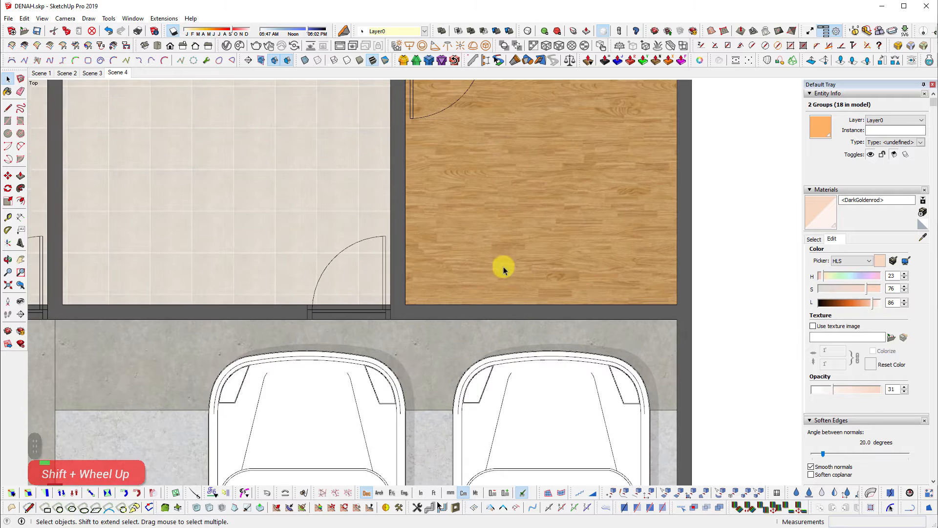
scroll(433, 211, up, 1)
key(r)
click(430, 204)
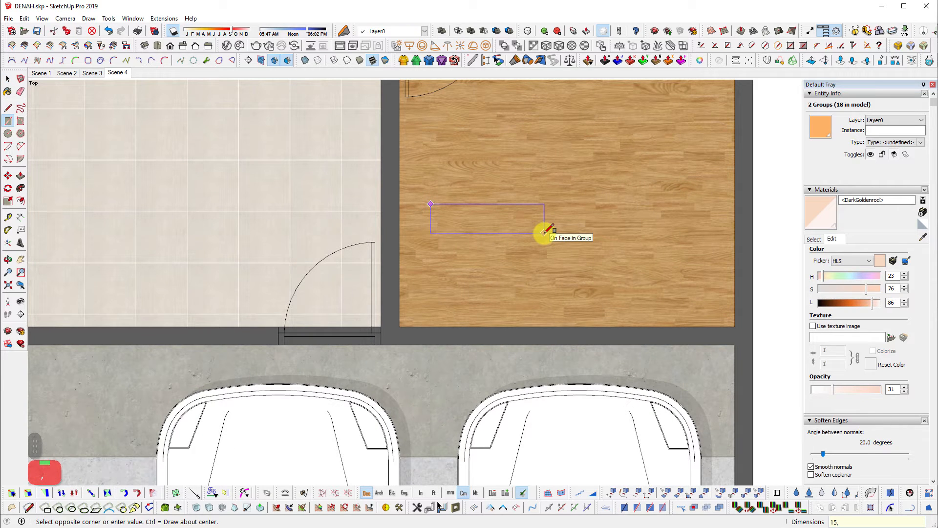
key(Return)
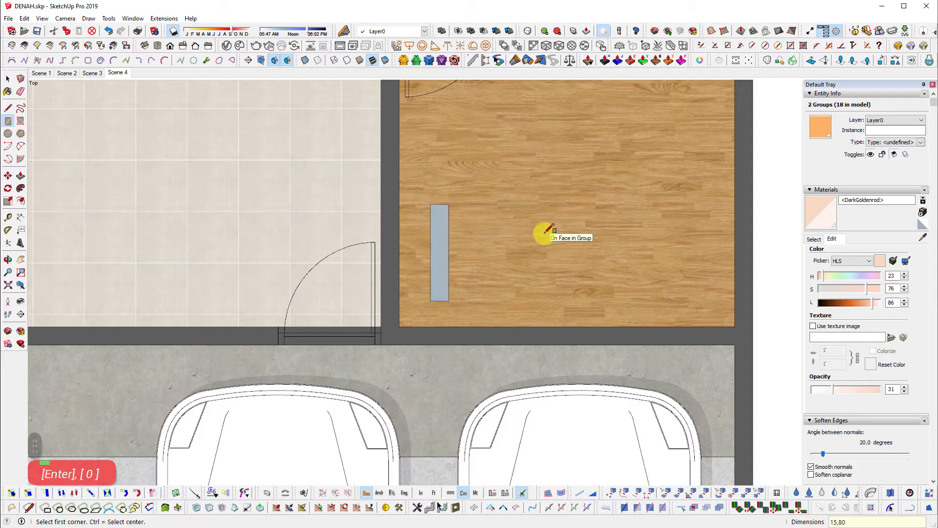
Rotate the rectangle a quarter turn so its long side runs horizontally, and move it about 53 cm further into the bedroom
key(space)
scroll(513, 233, down, 1)
scroll(411, 231, up, 2)
drag(423, 173, 529, 371)
key(q)
click(480, 239)
click(506, 240)
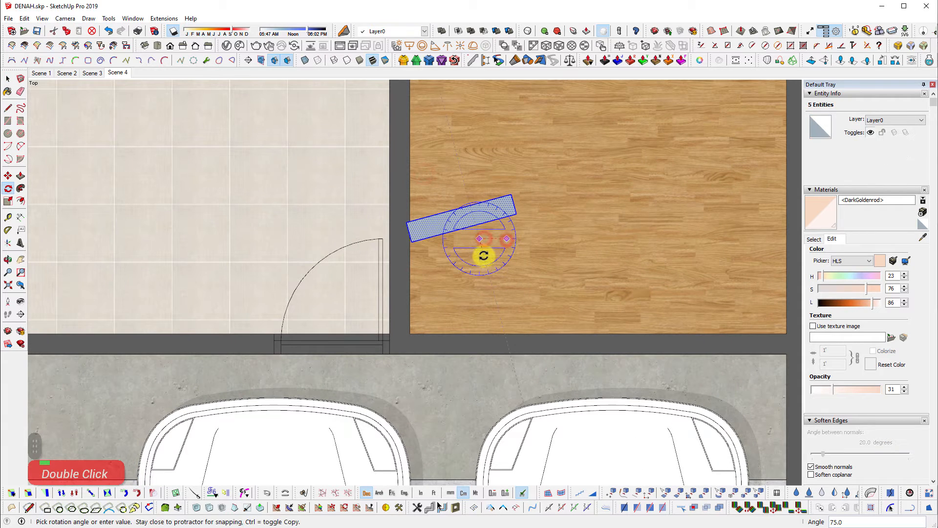
key(m)
click(458, 246)
click(528, 260)
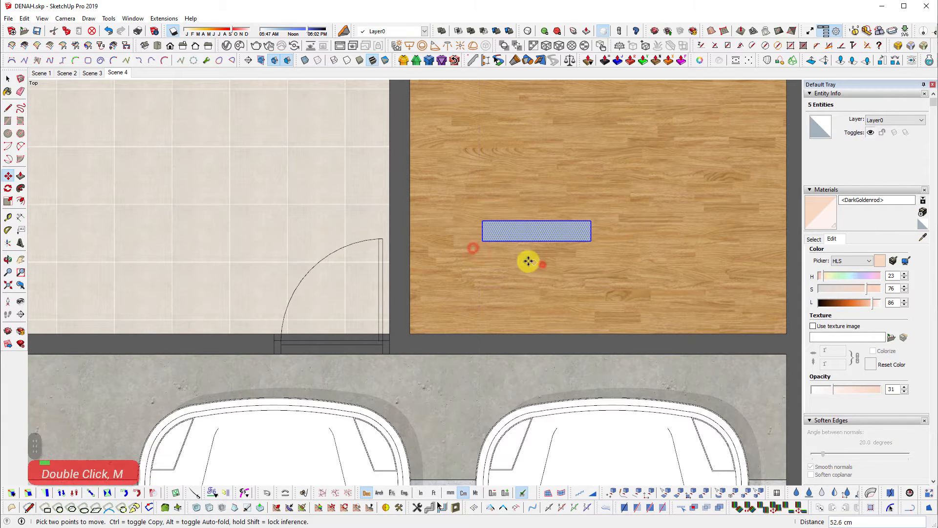
scroll(522, 228, up, 2)
Copy the rectangle's left short edge 5 cm inward
key(space)
key(l)
key(space)
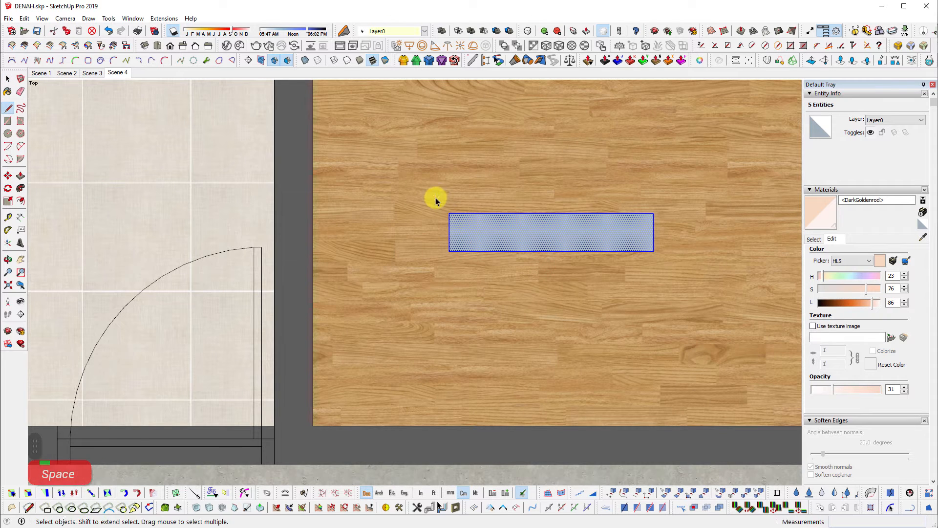
click(435, 199)
key(m)
ctrl+click(470, 206)
text(5)
key(Return)
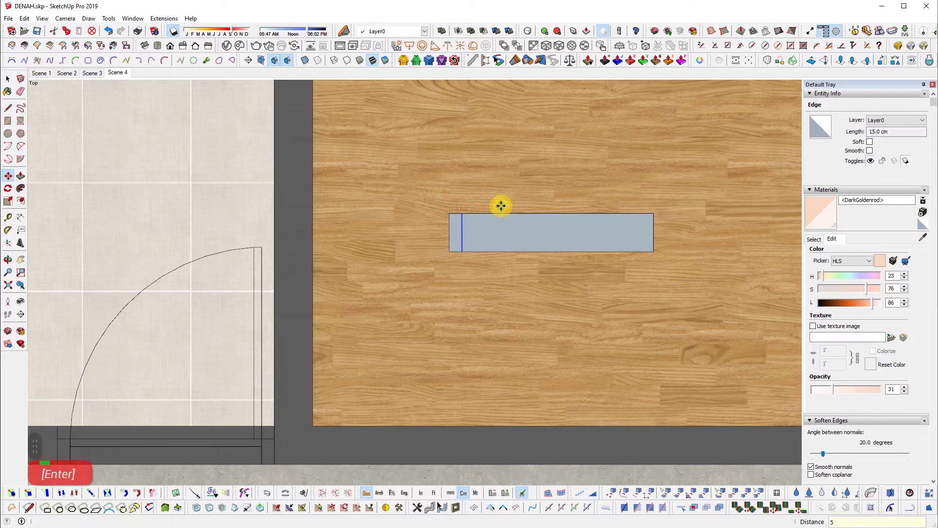
Copy the rectangle's right short edge 5 cm inward
key(space)
click(579, 185)
key(m)
ctrl+click(655, 196)
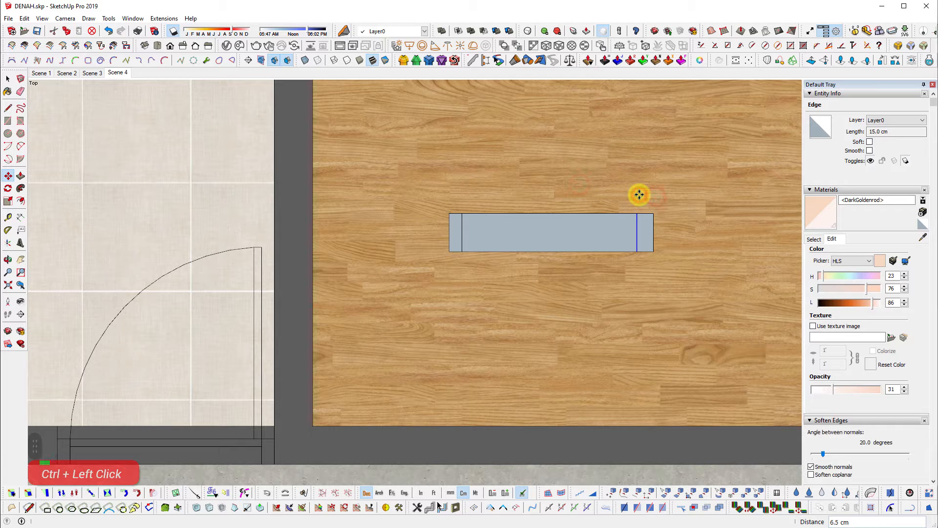
text(5)
key(Return)
key(space)
Copy the lower long edge between the two inner lines 5 cm into the rectangle
scroll(503, 251, up, 2)
drag(411, 258, 674, 281)
scroll(657, 272, up, 2)
key(m)
ctrl+click(640, 254)
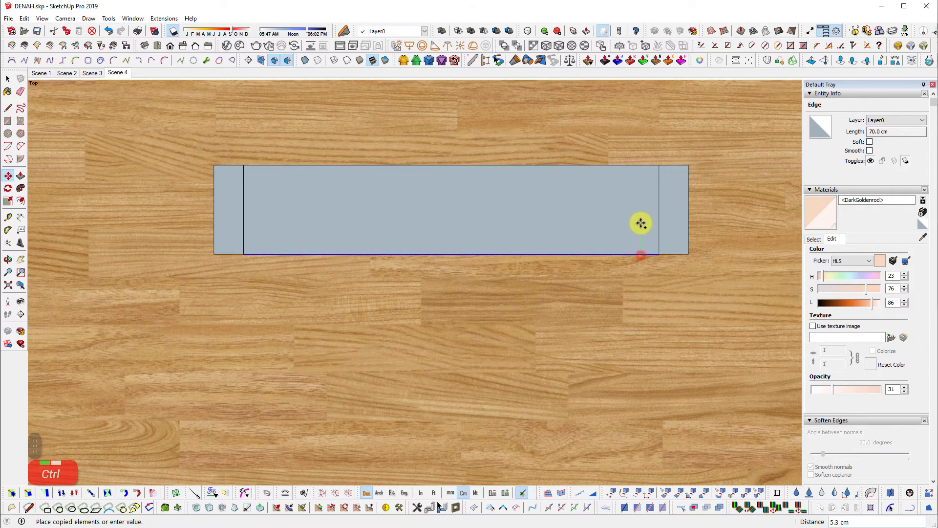
click(638, 231)
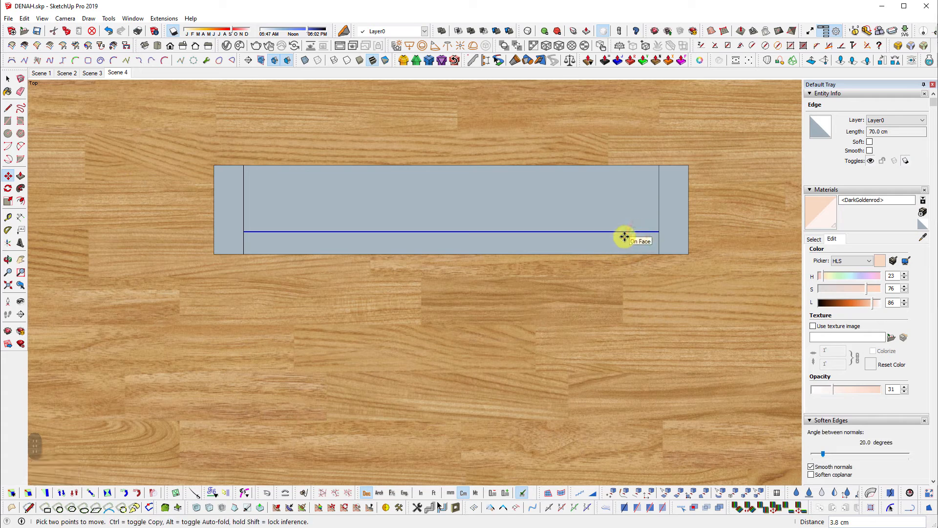
text(5)
key(Return)
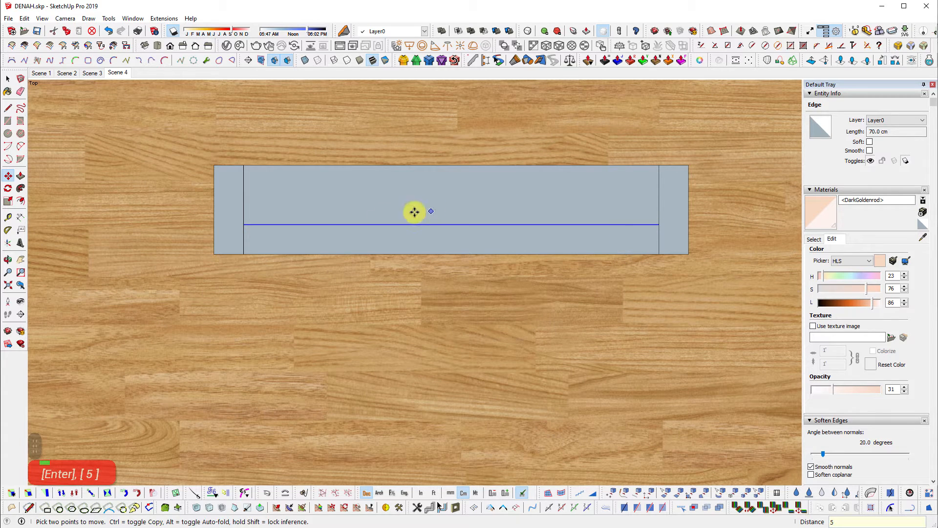
key(space)
Copy the right end edge of the lower 5 cm strip 8 cm inward along the strip
drag(170, 103, 724, 312)
scroll(413, 232, down, 3)
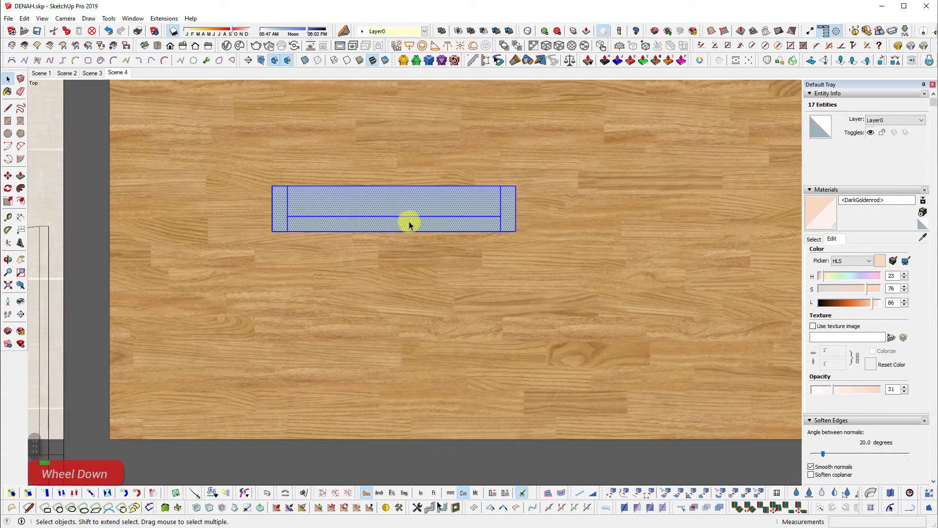
scroll(409, 224, up, 2)
drag(534, 204, 543, 206)
drag(521, 193, 542, 240)
key(m)
scroll(518, 177, up, 2)
ctrl+click(542, 187)
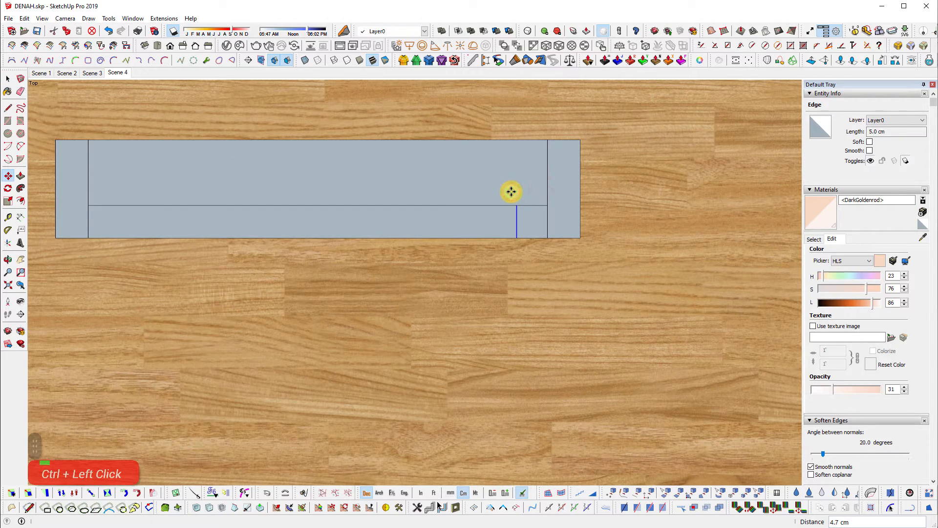
text(8)
key(Return)
key(space)
Copy the left end edge of the lower 5 cm strip 8 cm inward along the strip
drag(80, 192, 119, 254)
key(m)
ctrl+click(120, 194)
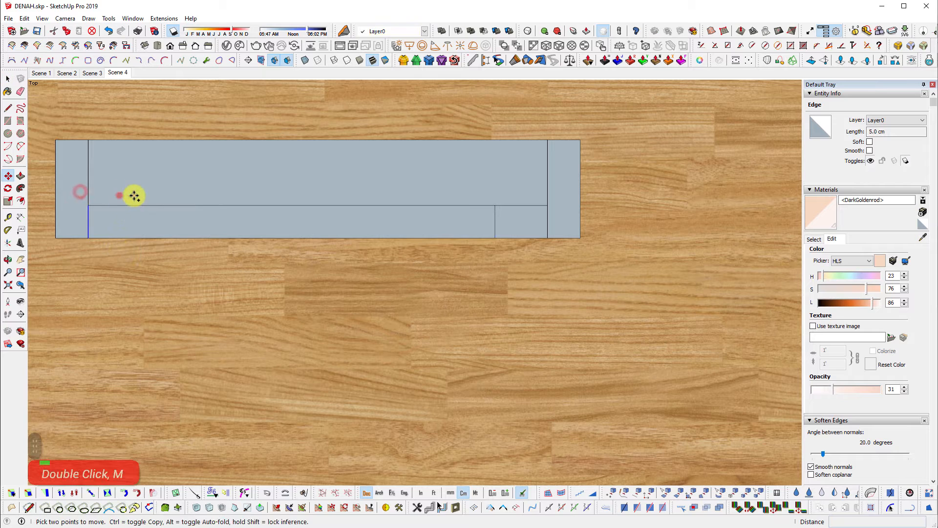
text(8)
key(Return)
key(space)
Draw a line along the strip joining the midpoints of the two short inner edges
key(l)
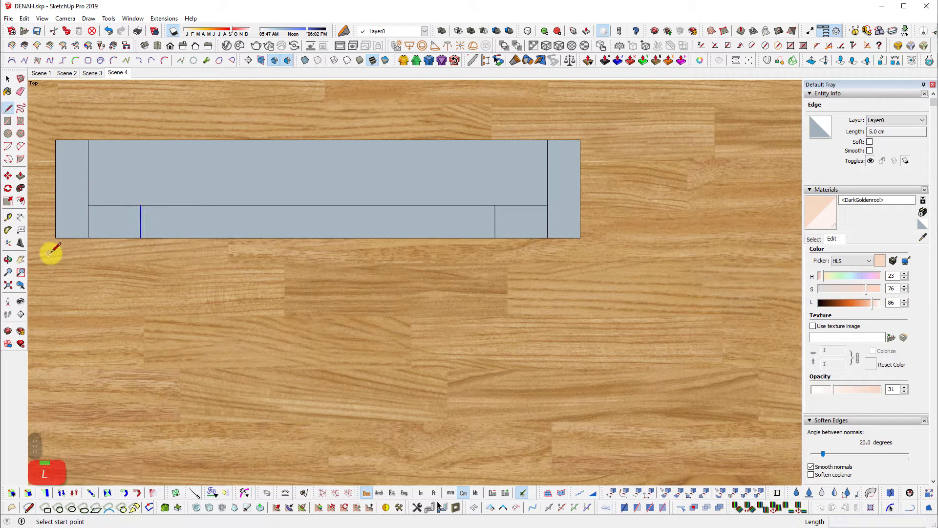
click(140, 221)
click(495, 222)
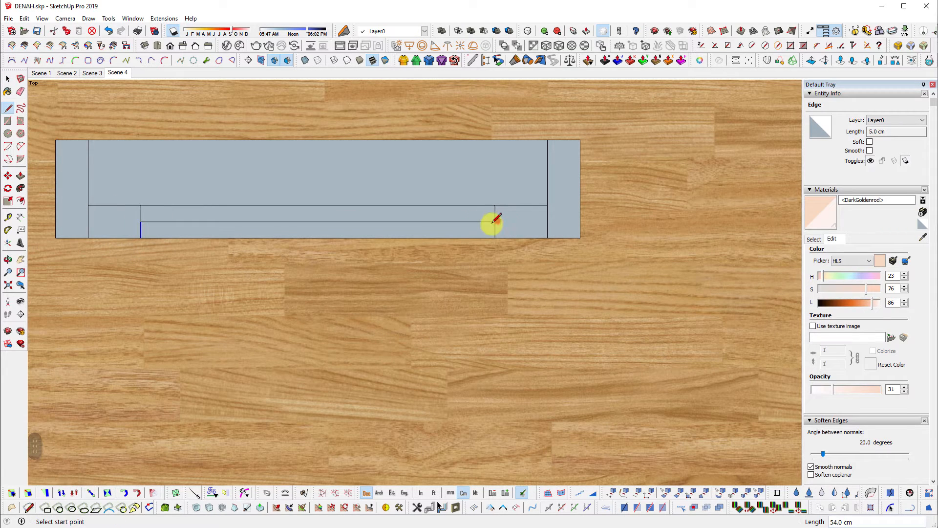
Copy the strip's midline a very short distance upward to form a thin pair of glass lines
key(space)
click(488, 223)
key(m)
scroll(489, 225, up, 3)
key(ctrl)
click(495, 221)
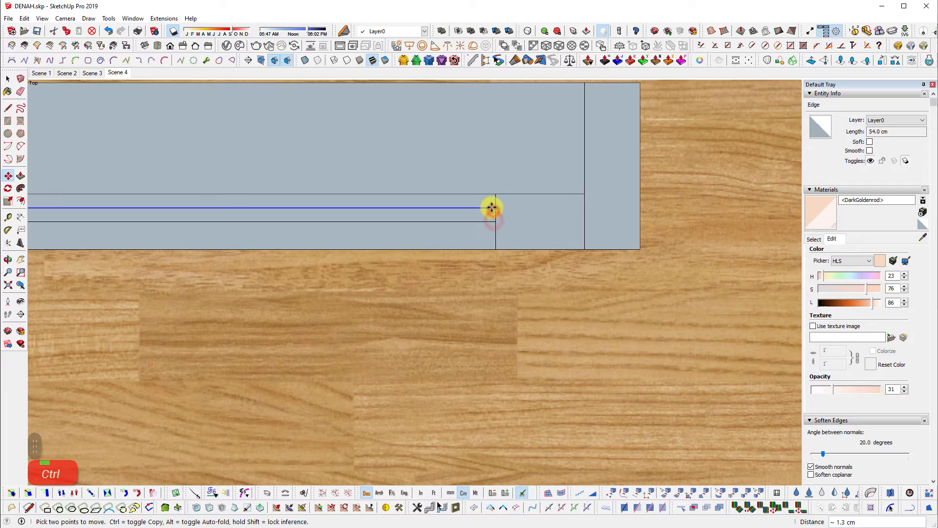
key(Return)
key(space)
scroll(279, 198, down, 2)
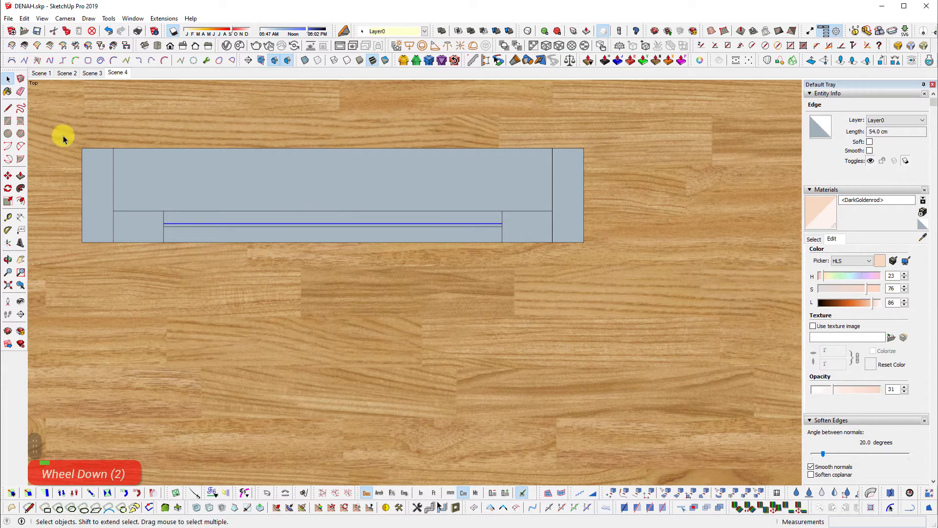
Examine the orange window symbols in the front walls of the finished reference floor plan
triple_click(475, 185)
scroll(405, 293, down, 3)
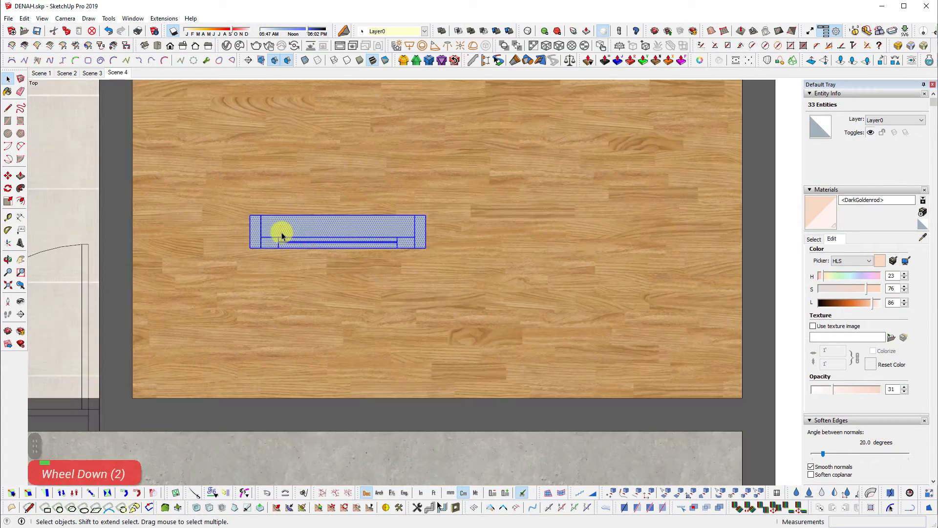
scroll(281, 236, down, 4)
scroll(628, 257, up, 2)
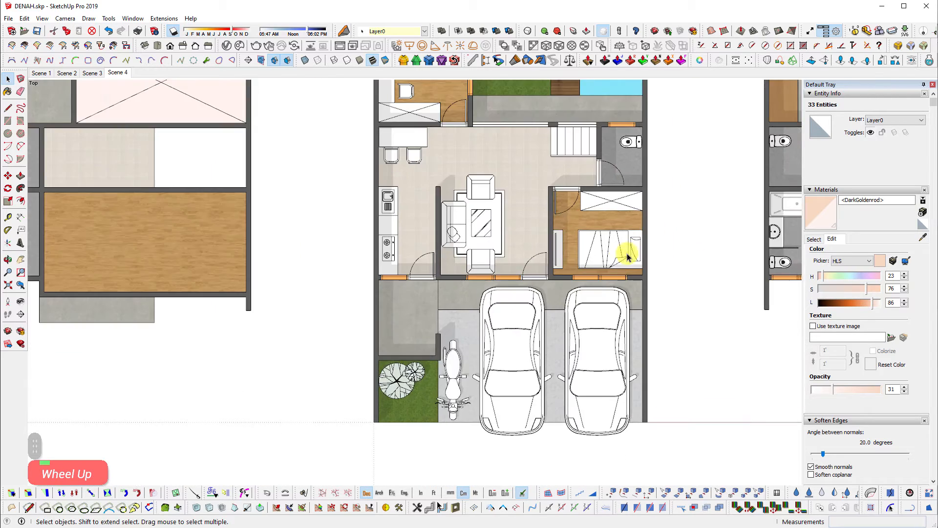
scroll(628, 256, up, 3)
click(581, 287)
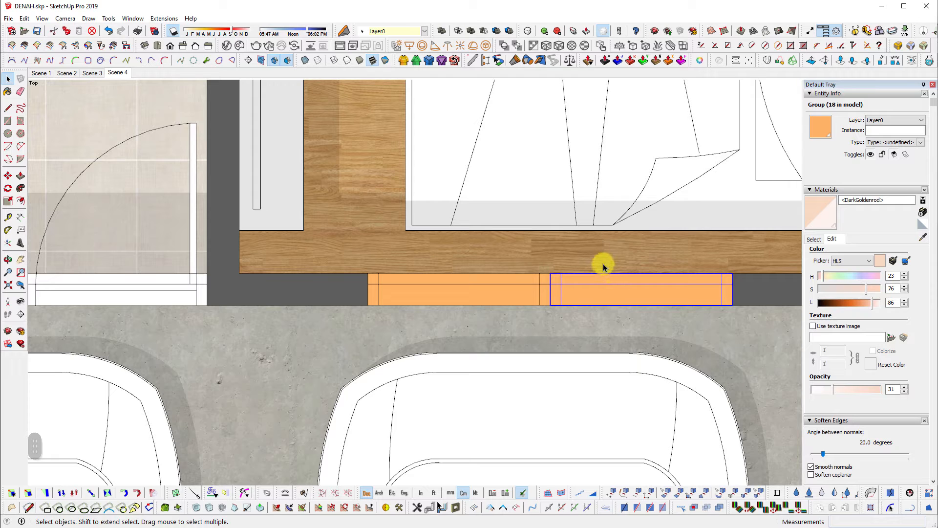
scroll(604, 266, down, 5)
click(702, 322)
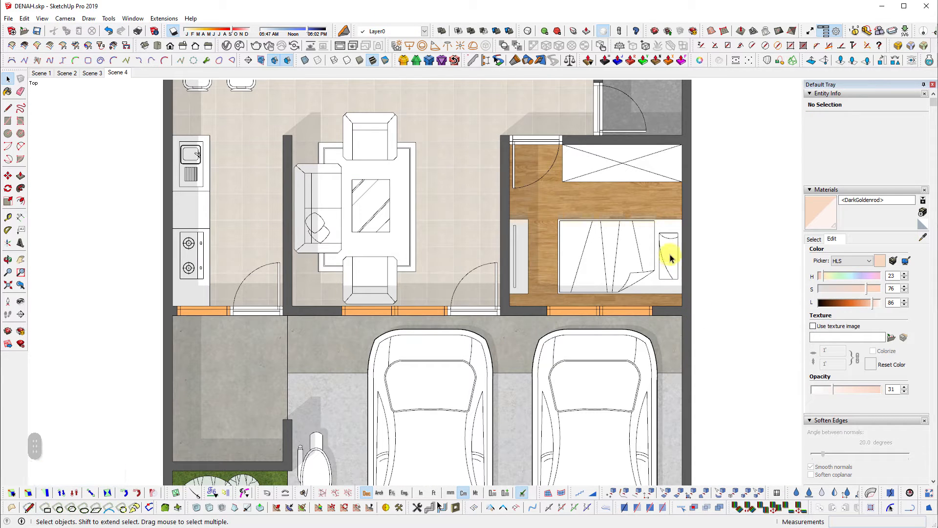
shift+middle_drag(671, 259, 698, 313)
scroll(556, 371, up, 8)
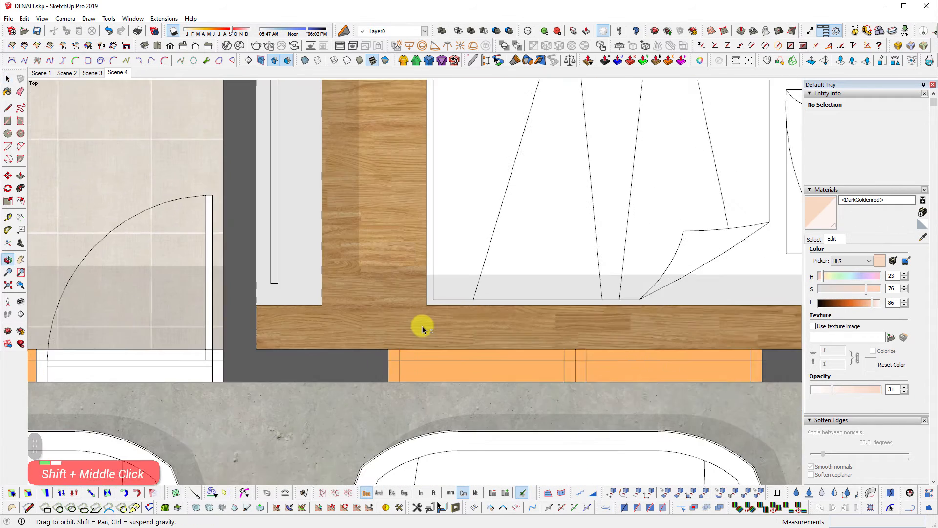
shift+scroll(422, 330, down, 1)
drag(373, 327, 781, 406)
scroll(606, 359, down, 2)
scroll(606, 360, down, 1)
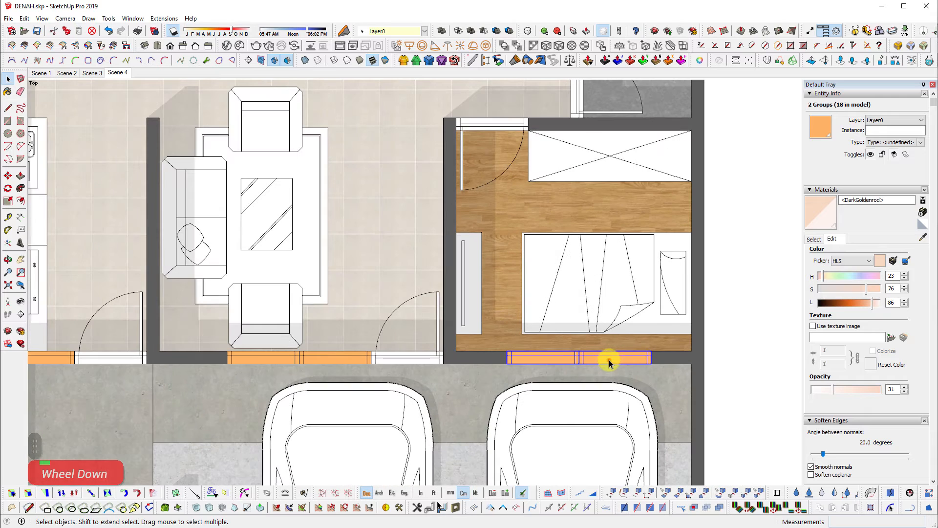
scroll(733, 331, down, 3)
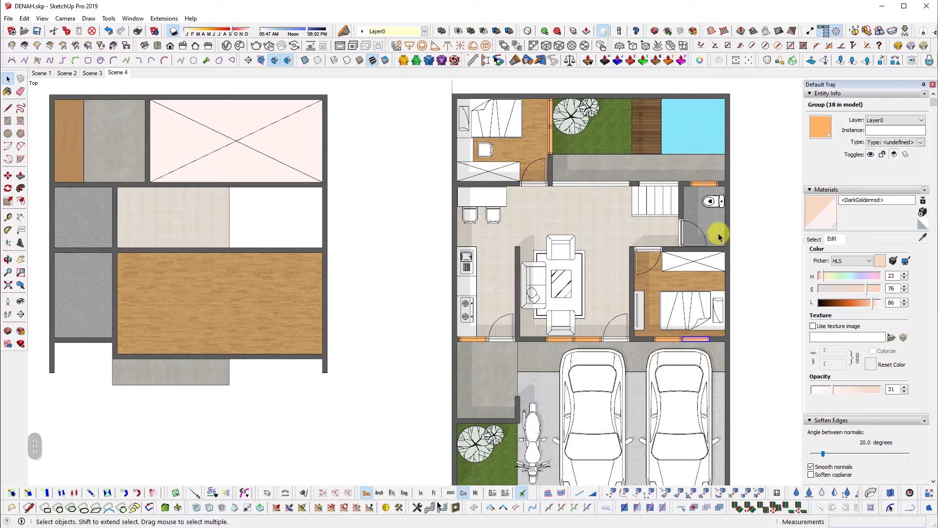
scroll(718, 357, up, 5)
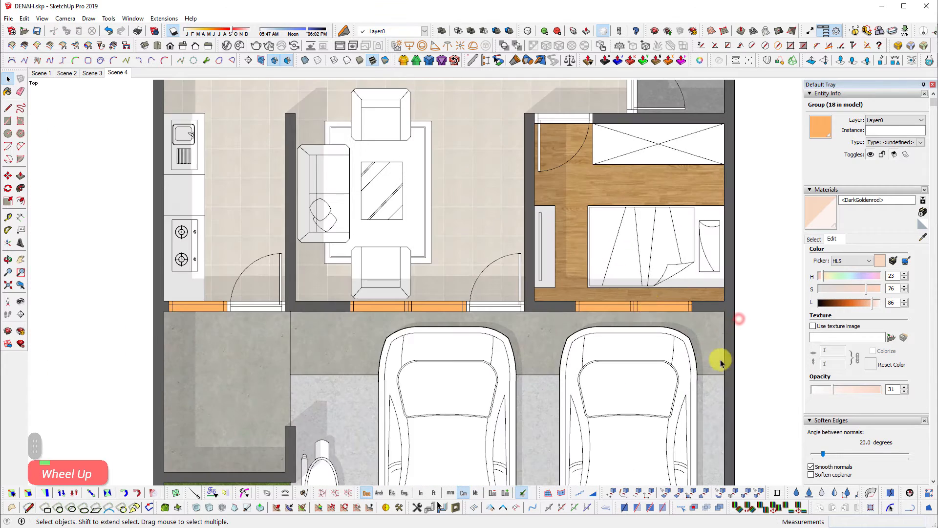
scroll(655, 327, down, 3)
shift+middle_drag(471, 311, 518, 339)
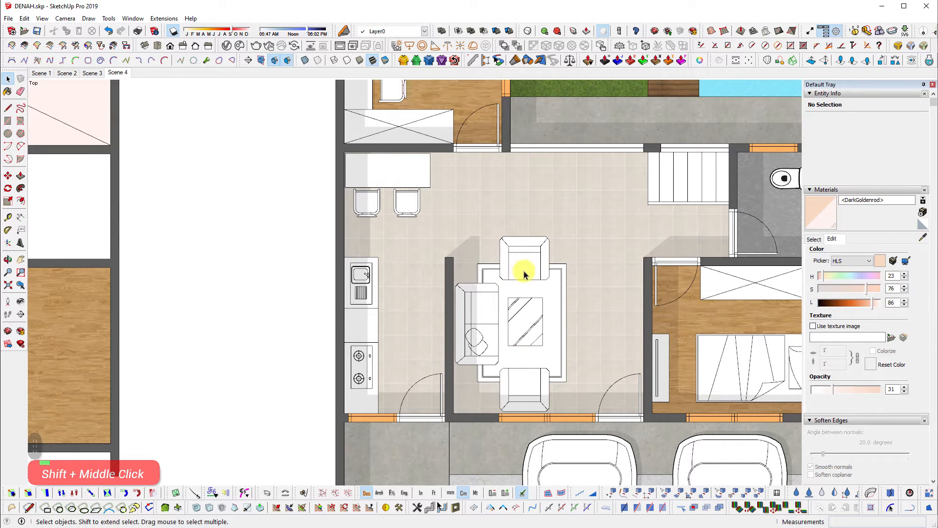
scroll(622, 318, down, 4)
shift+middle_drag(622, 318, 248, 230)
scroll(438, 263, up, 2)
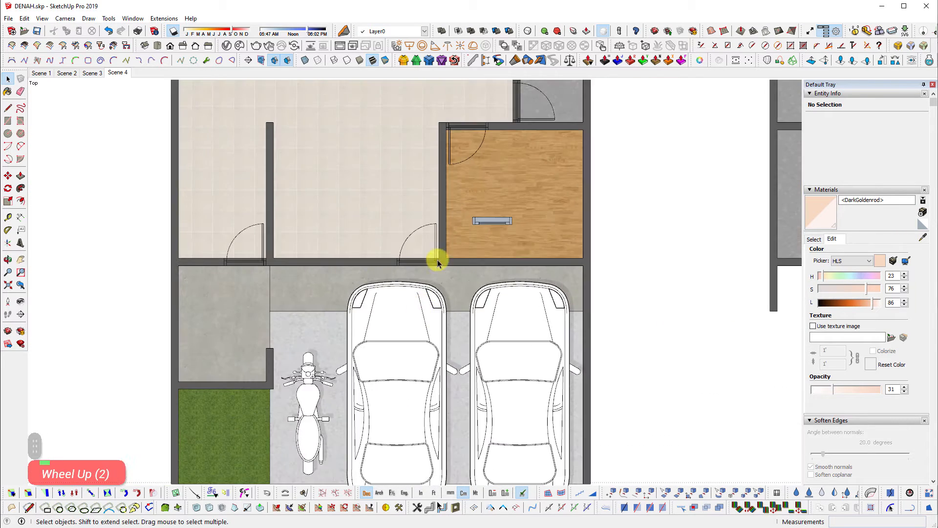
Reverse all faces of the window symbol on the front bedroom floor so their white front sides face up
scroll(435, 183, up, 3)
click(492, 213)
scroll(455, 188, up, 2)
key(shift+d)
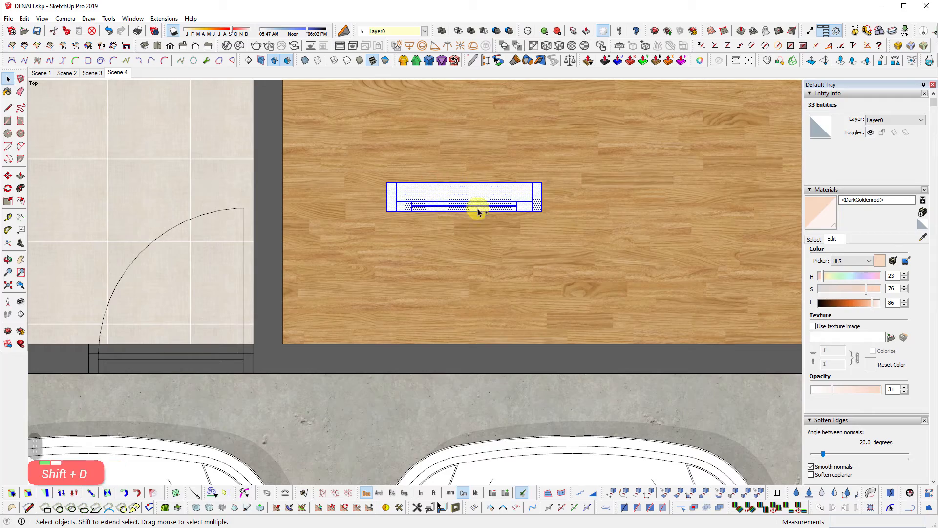
Move the window symbol by its outer corner into the bedroom's front wall, a short distance along from the room's inner corner
middle_drag(478, 212, 406, 221)
scroll(406, 220, up, 4)
key(n)
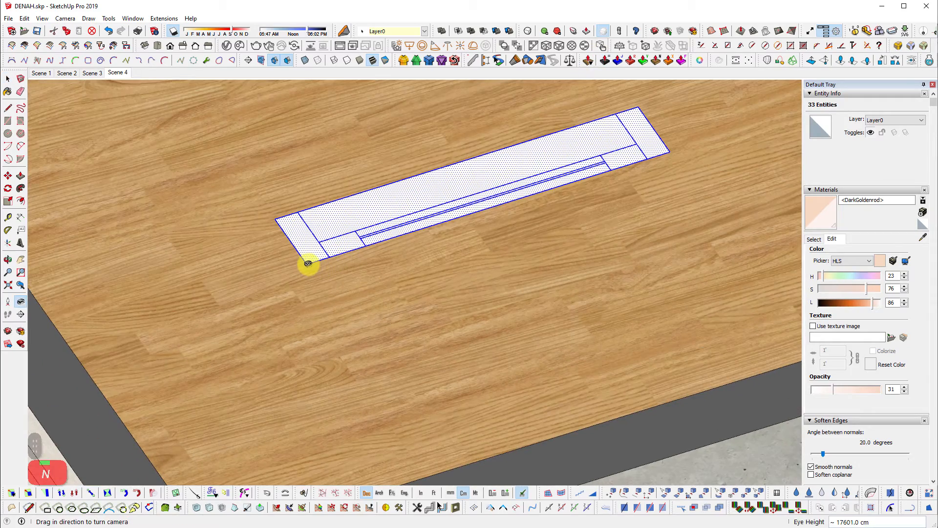
key(m)
click(308, 263)
scroll(307, 263, down, 3)
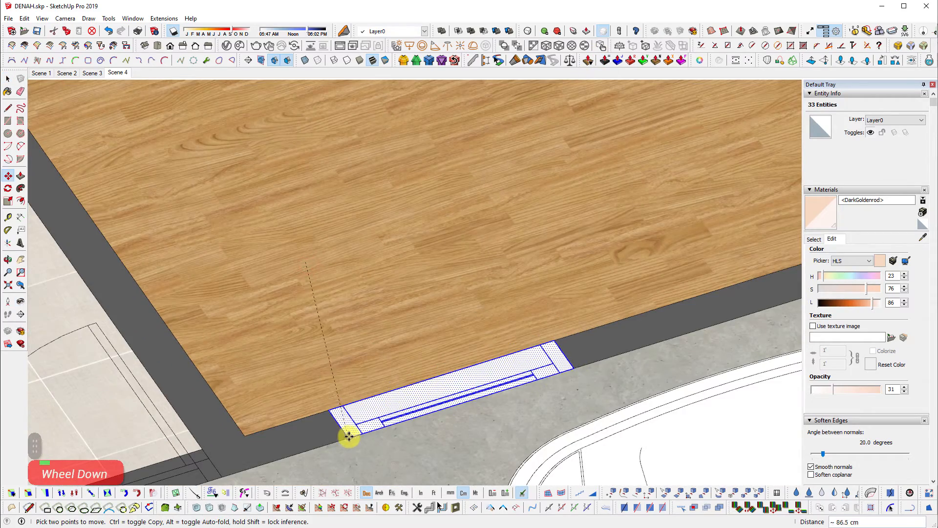
scroll(335, 419, up, 3)
key(shift)
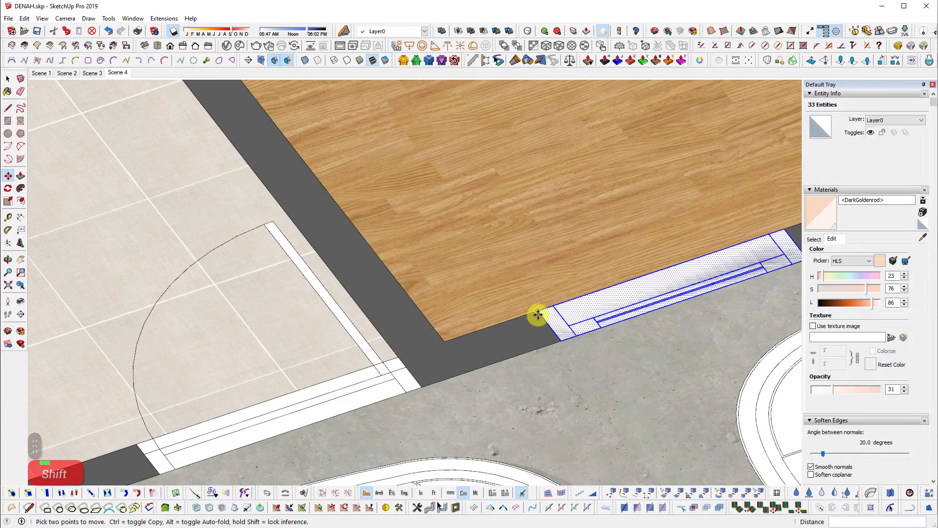
double_click(442, 343)
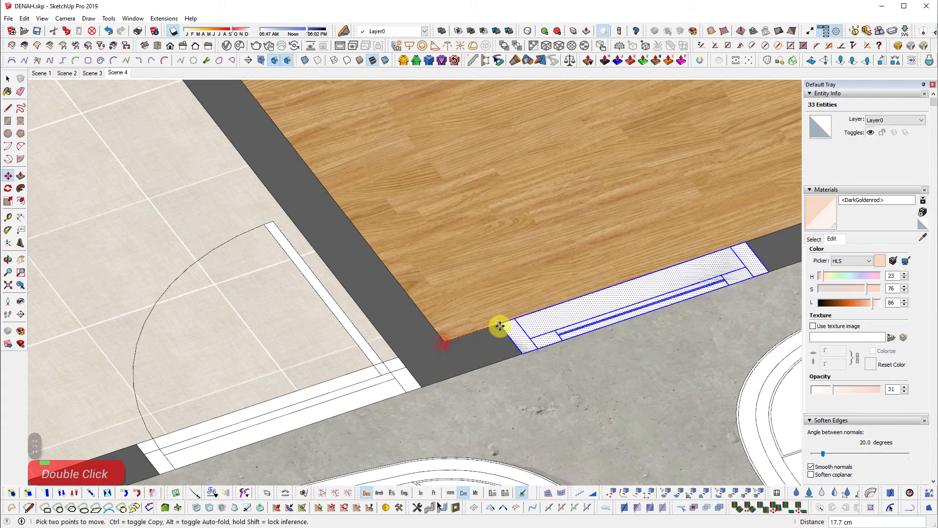
key(Escape)
key(space)
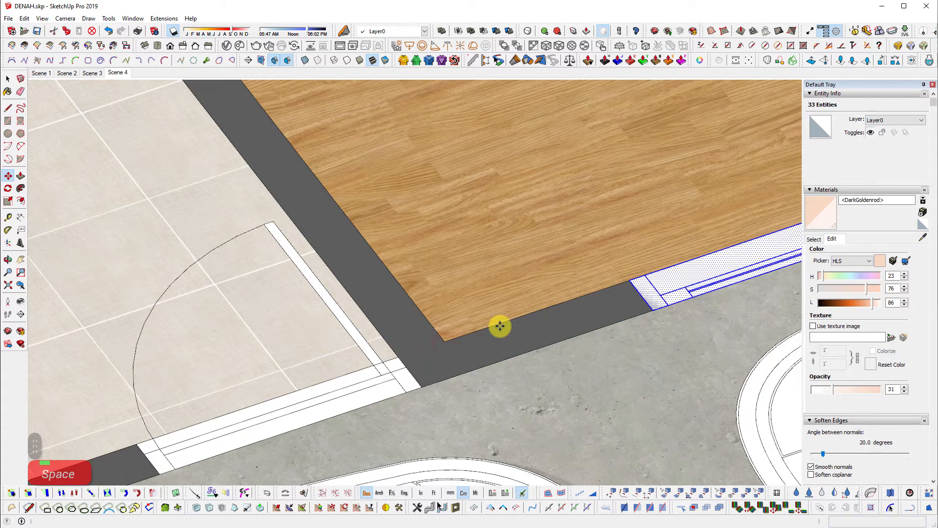
Apply the orange Color_C03 material to the window symbol's faces and group the symbol
shift+scroll(500, 329, down, 2)
key(shift+t)
middle_drag(651, 459, 732, 157)
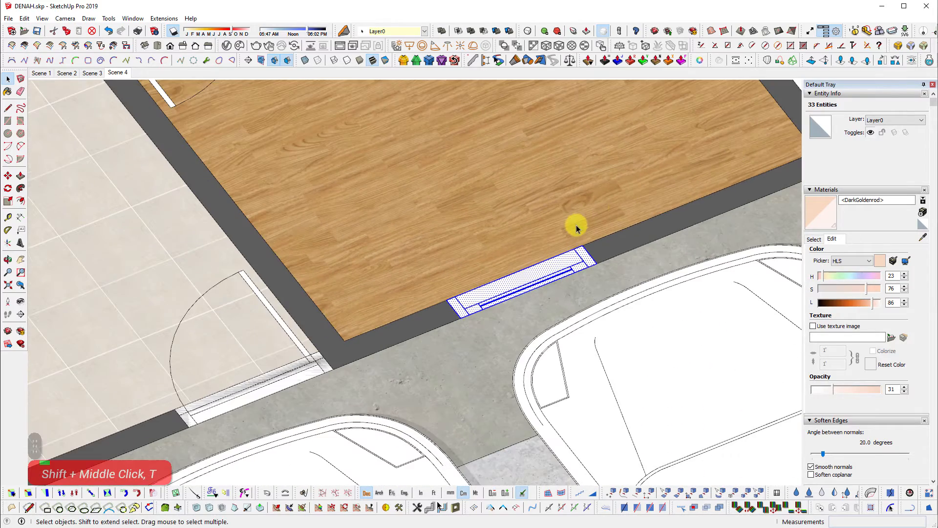
scroll(484, 299, down, 3)
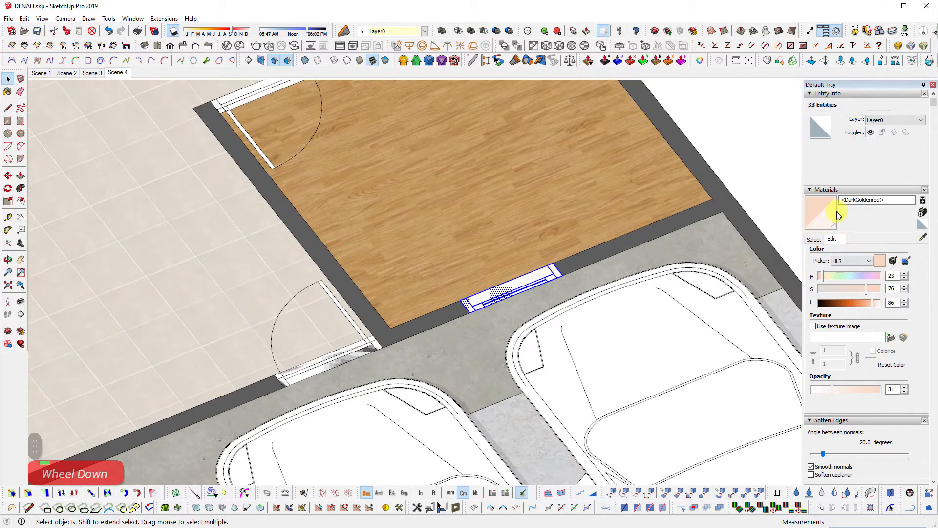
click(814, 239)
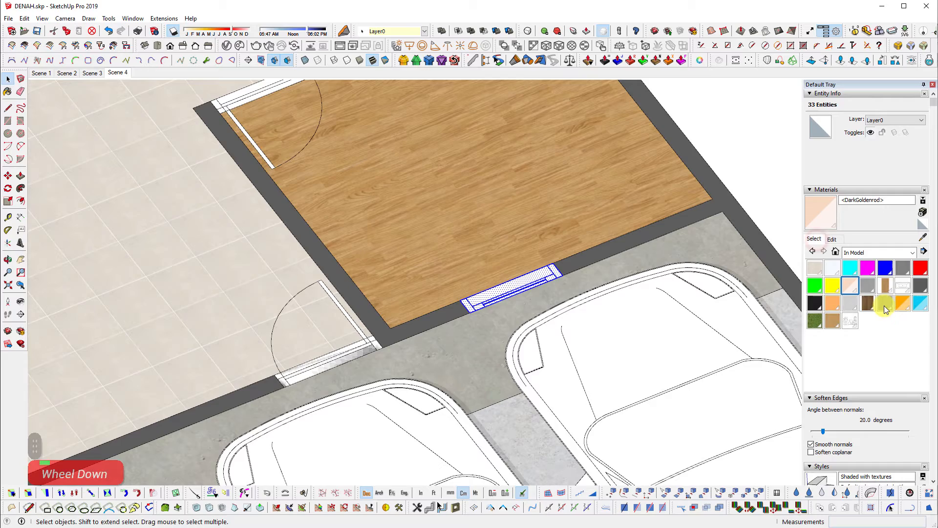
click(832, 303)
scroll(540, 273, up, 2)
click(525, 277)
key(space)
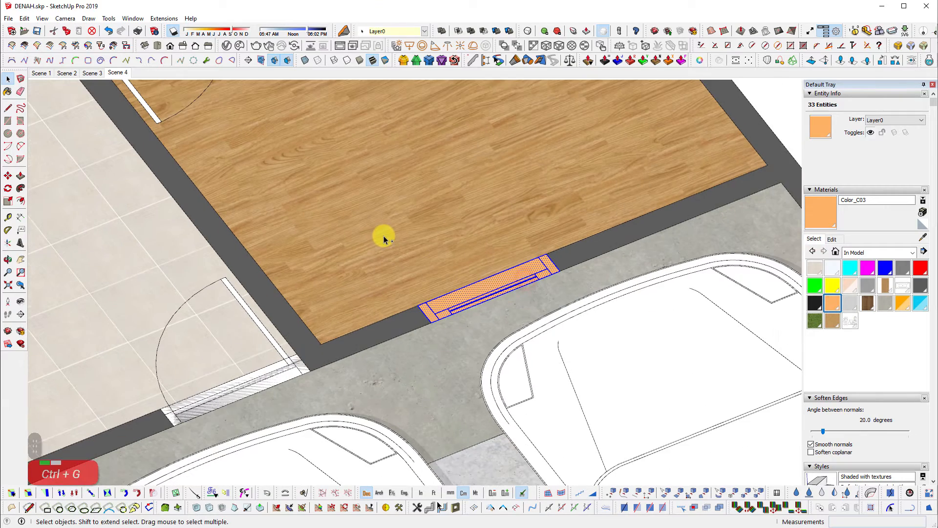
key(ctrl+g)
Examine the grouped window in the front wall and the whole unfurnished ground-floor plan from above
middle_drag(383, 239, 534, 372)
scroll(398, 321, down, 4)
scroll(530, 330, up, 5)
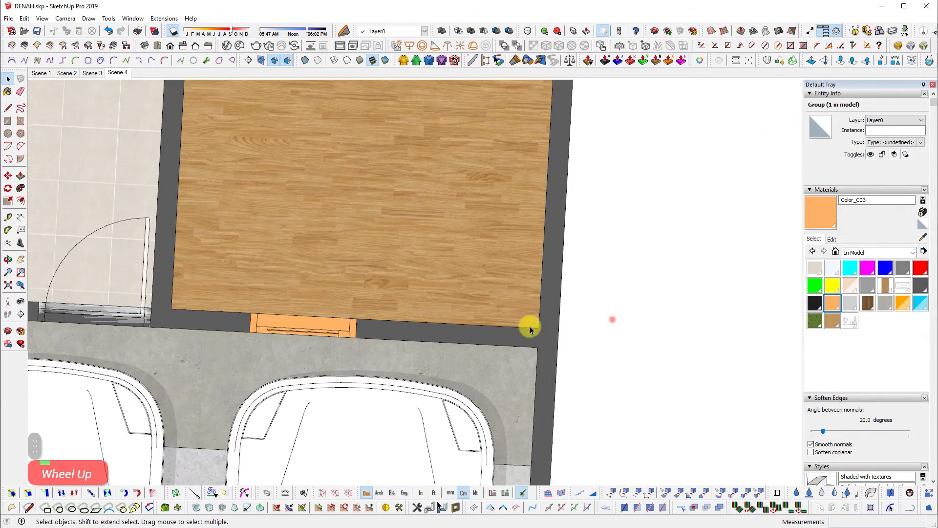
click(278, 324)
scroll(534, 291, down, 3)
key(shift+t)
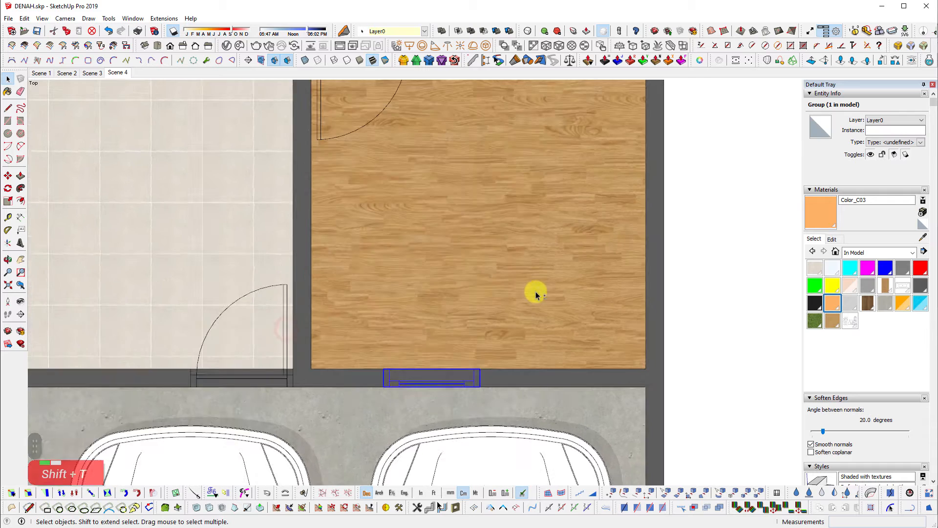
key(shift+z)
scroll(258, 226, up, 2)
shift+middle_drag(236, 227, 600, 153)
drag(383, 228, 220, 370)
key(e)
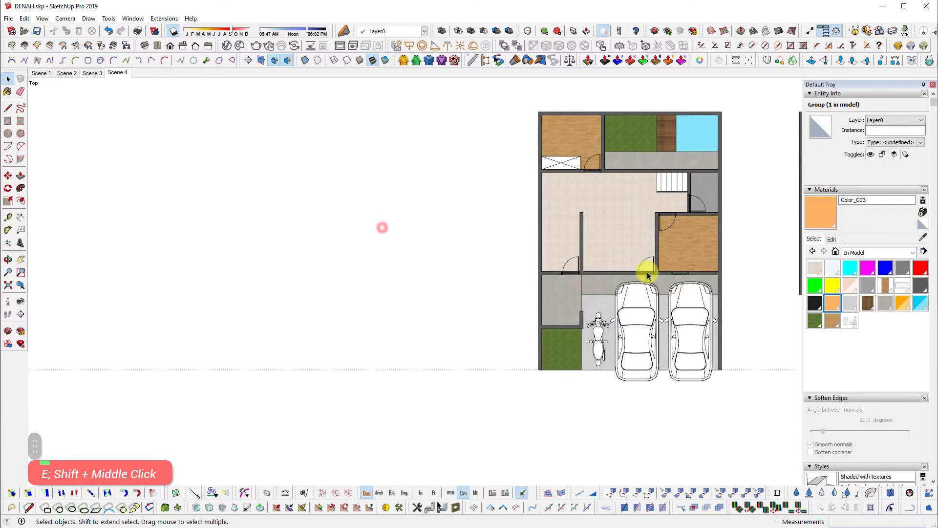
key(shift+z)
shift+middle_drag(233, 247, 366, 261)
scroll(283, 210, up, 5)
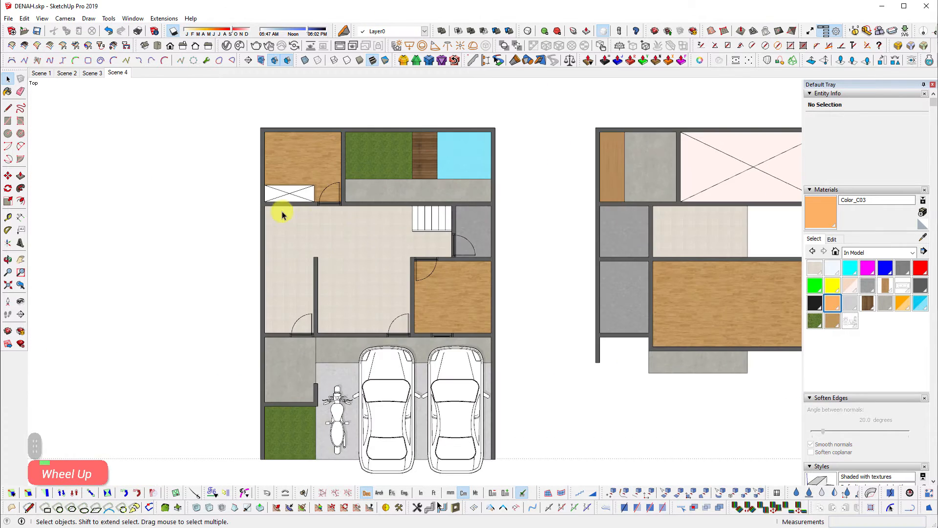
Examine the unfurnished plans and the finished reference plan, including the tree symbols on its back garden lawn
scroll(370, 237, down, 2)
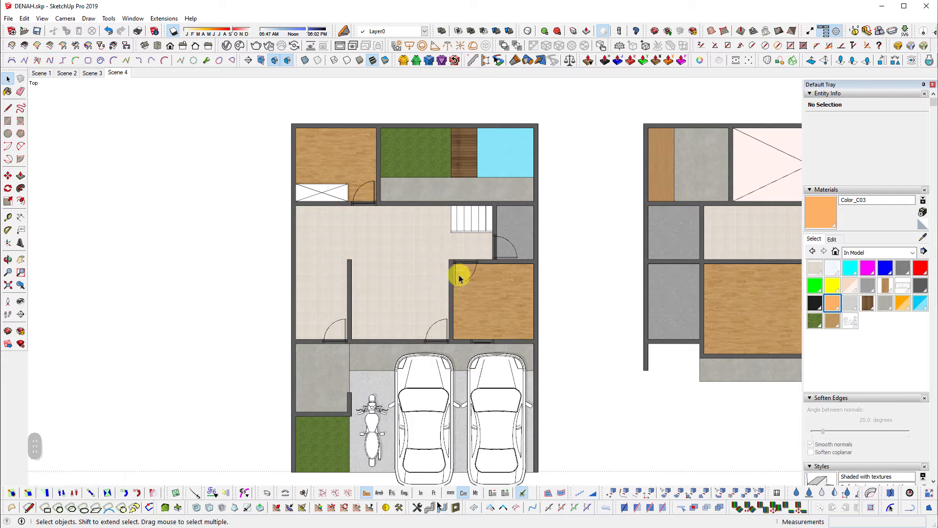
shift+middle_drag(429, 201, 176, 207)
scroll(424, 176, up, 3)
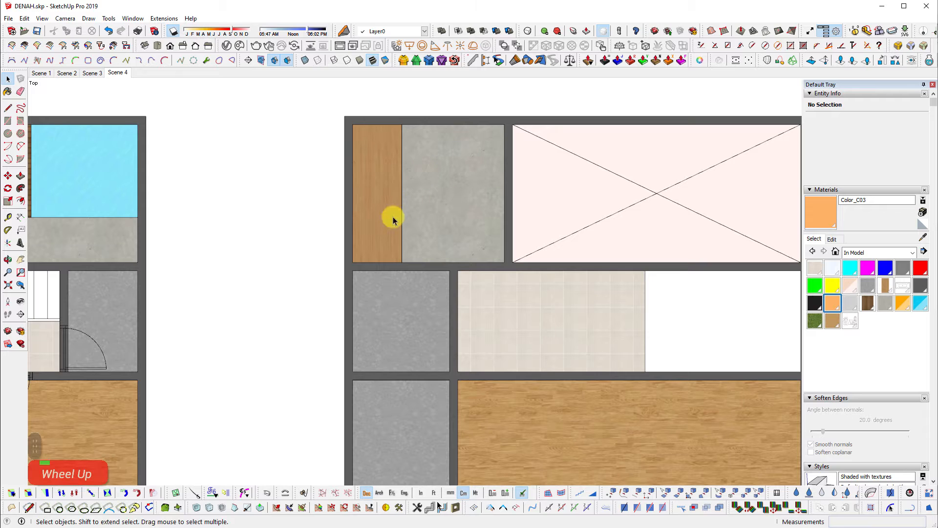
scroll(494, 221, down, 2)
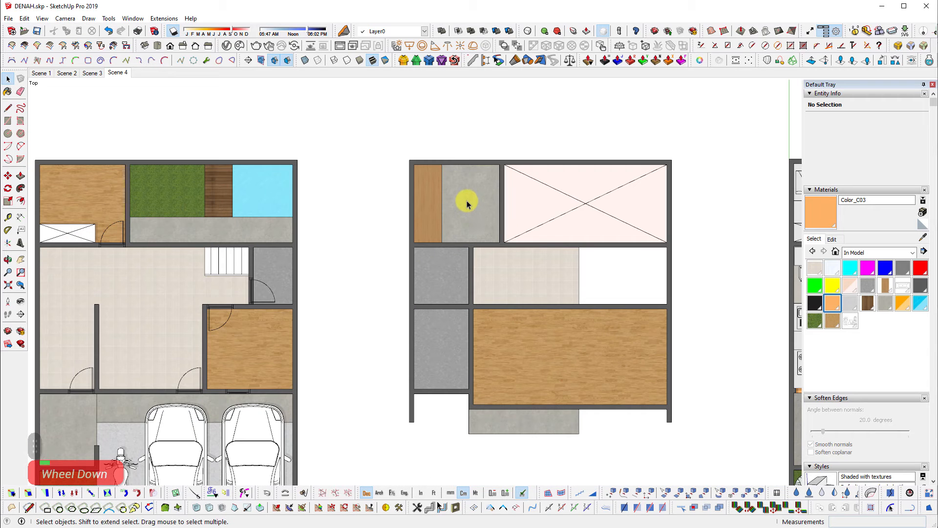
scroll(467, 204, down, 1)
shift+middle_drag(446, 203, 123, 213)
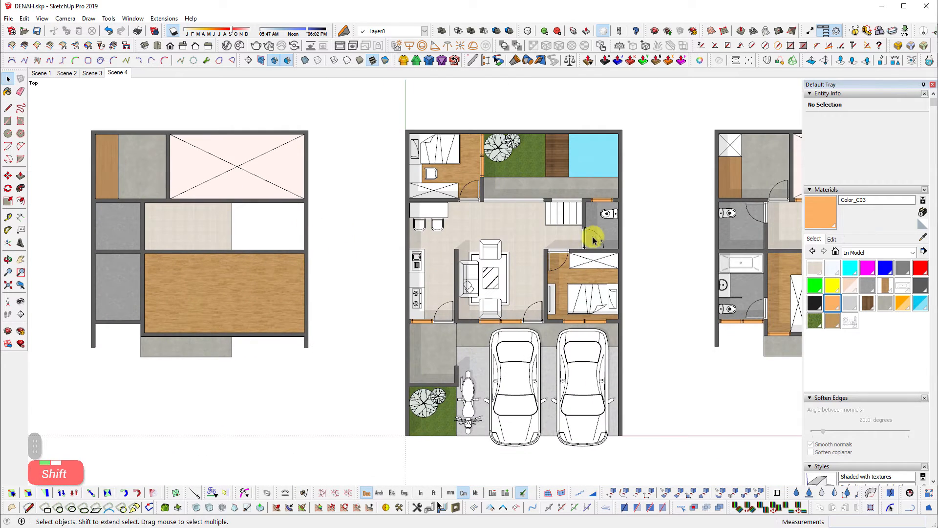
scroll(592, 239, up, 5)
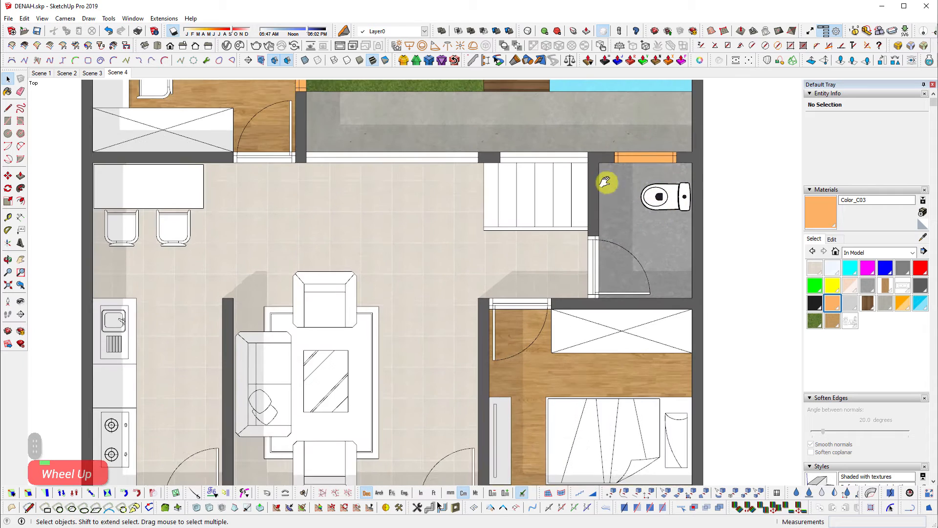
shift+middle_drag(606, 182, 605, 333)
double_click(355, 155)
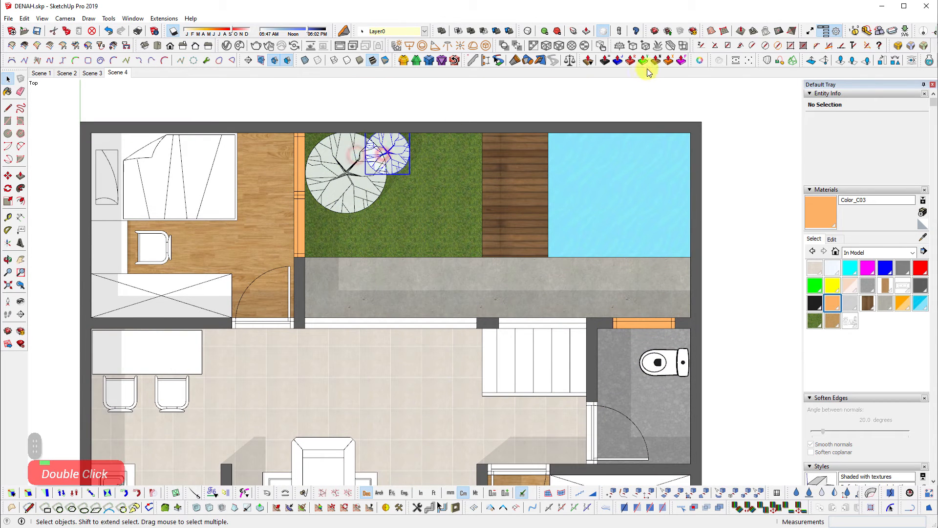
click(639, 88)
Search the 3D Warehouse for "2d tree" and preview the 2D Plan trees model
click(653, 31)
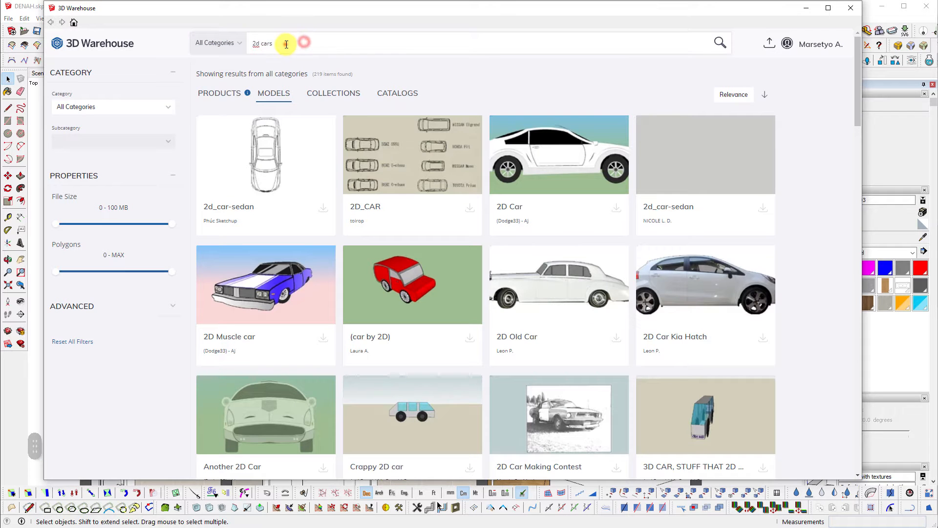
double_click(287, 44)
text(tree)
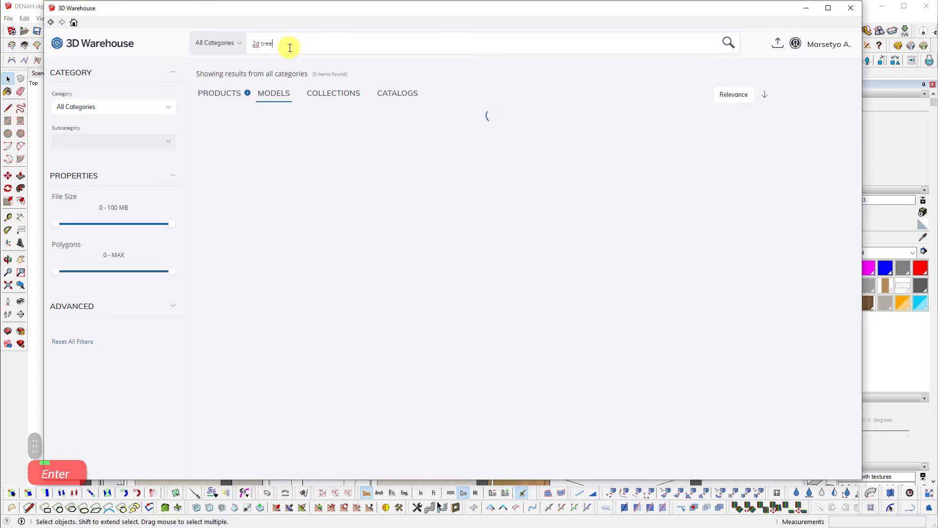
scroll(542, 243, down, 5)
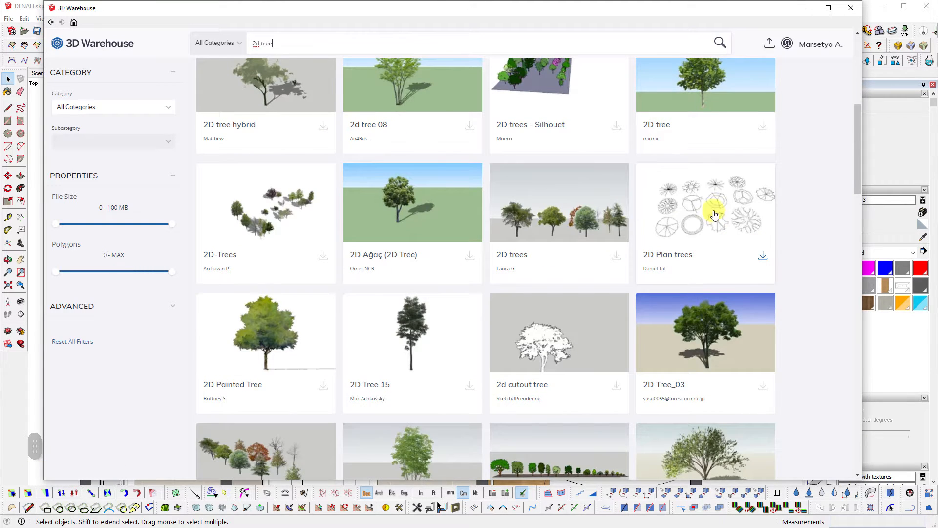
click(730, 204)
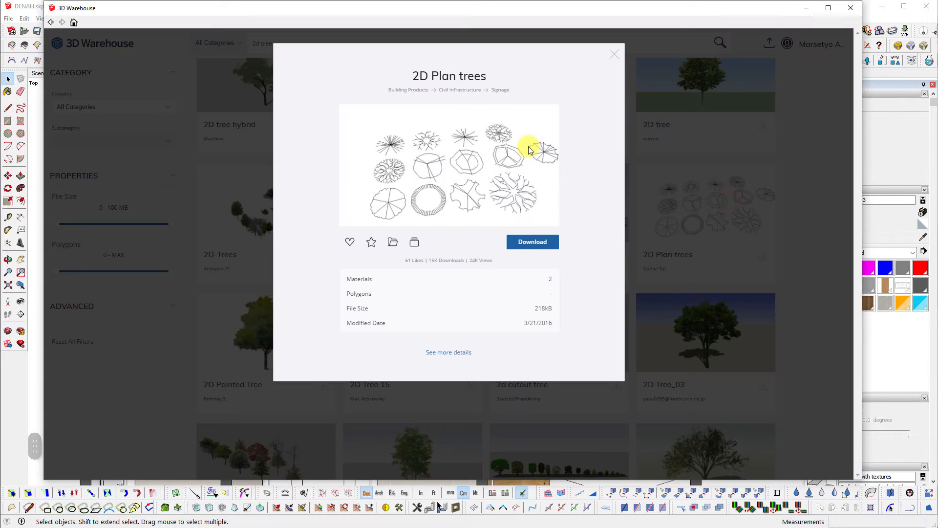
key(Escape)
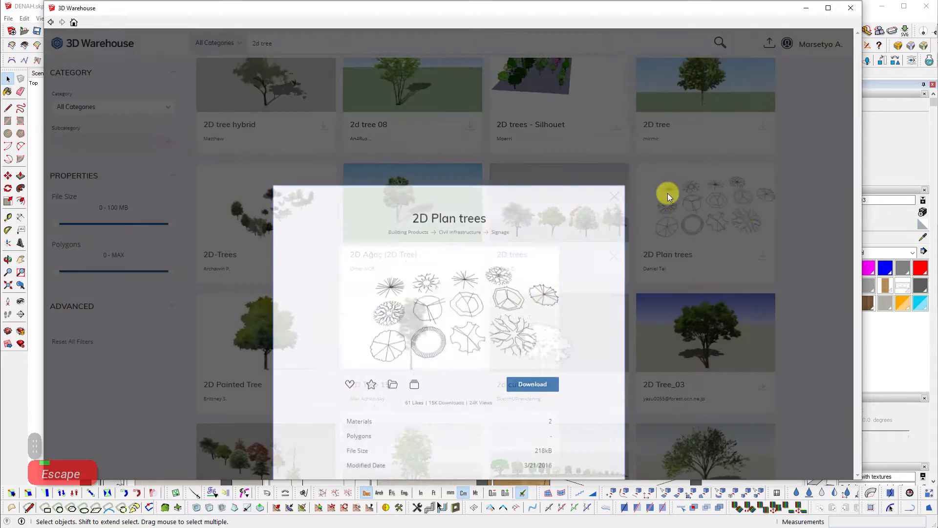
Preview the 2D Trees in Plan model, browse the remaining tree results and close the 3D Warehouse
scroll(667, 192, down, 5)
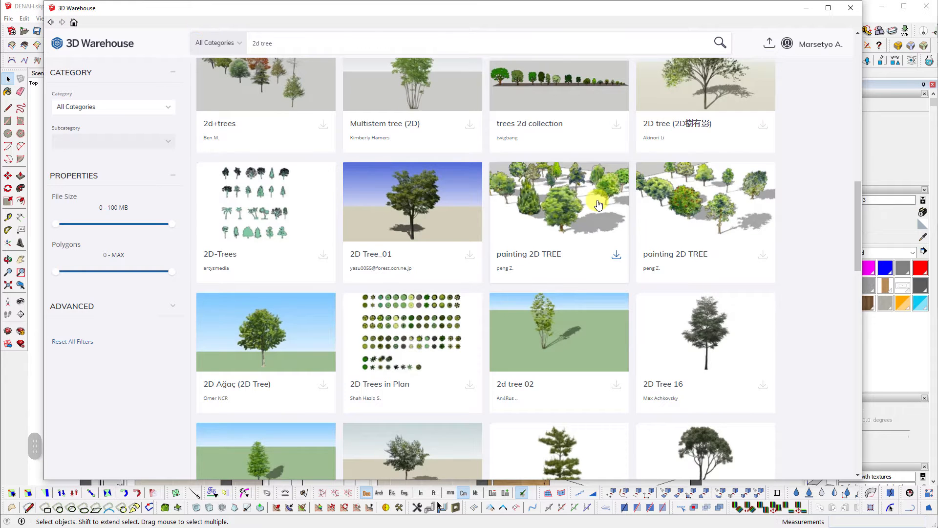
click(407, 331)
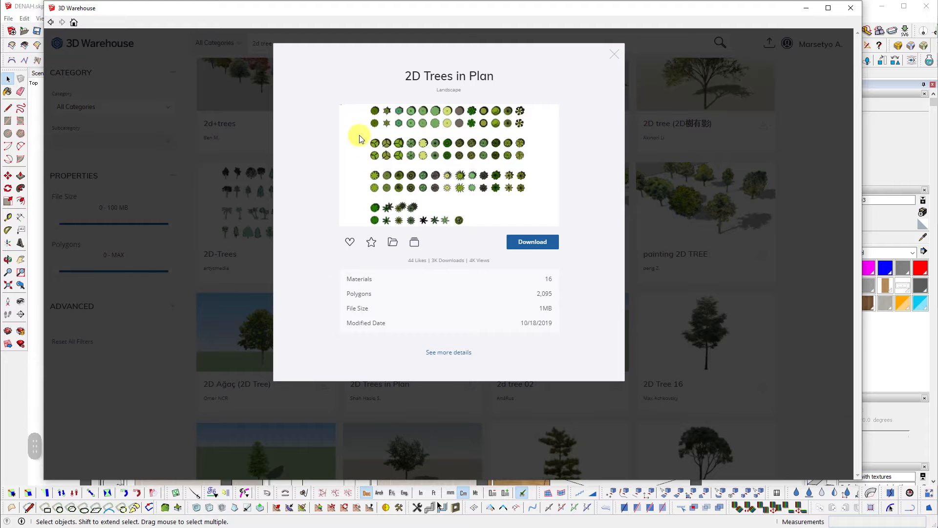
click(792, 207)
scroll(793, 216, down, 15)
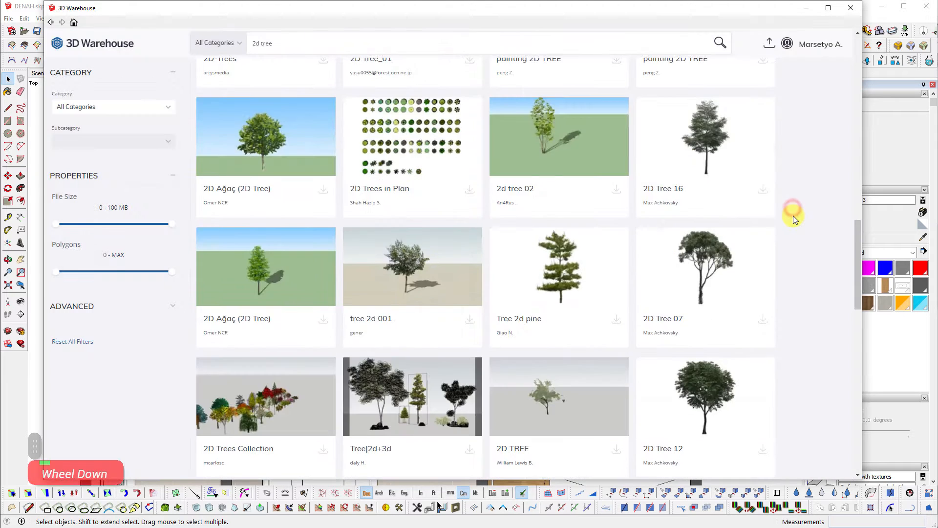
scroll(317, 237, down, 10)
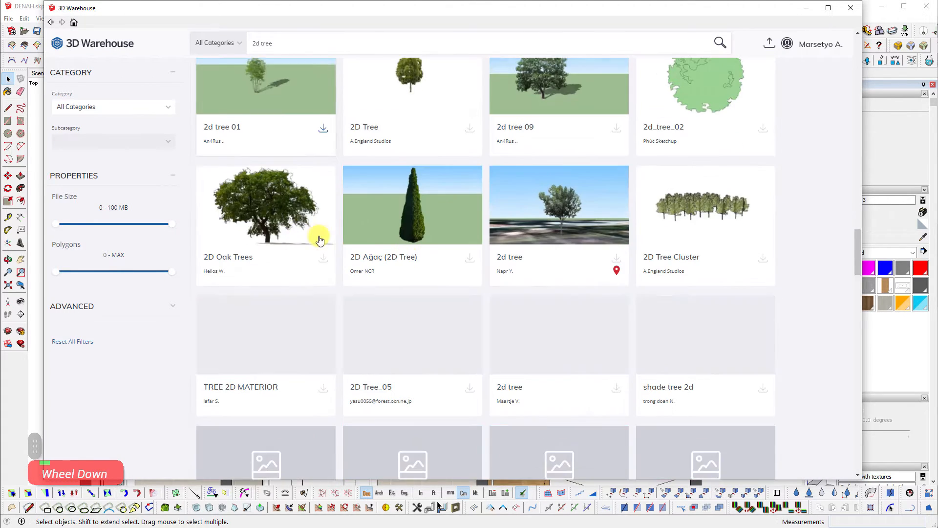
scroll(708, 139, up, 3)
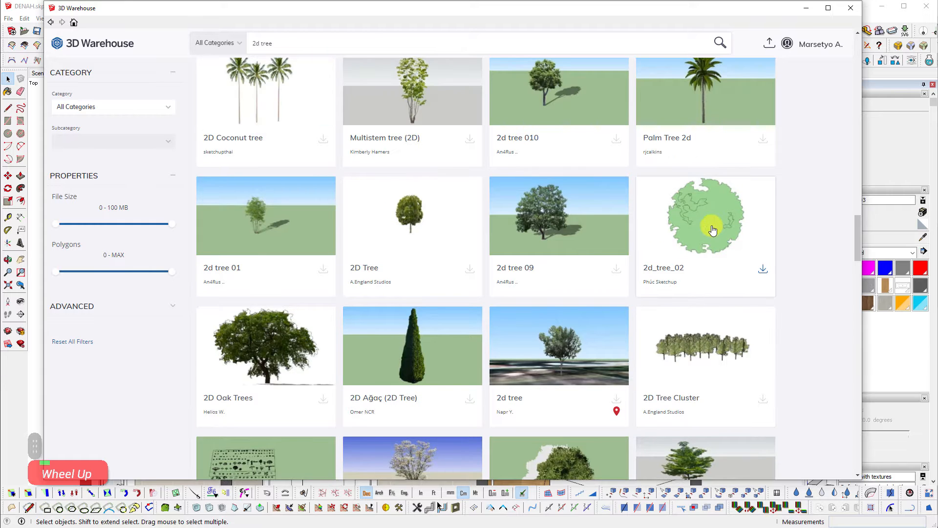
click(814, 45)
click(850, 8)
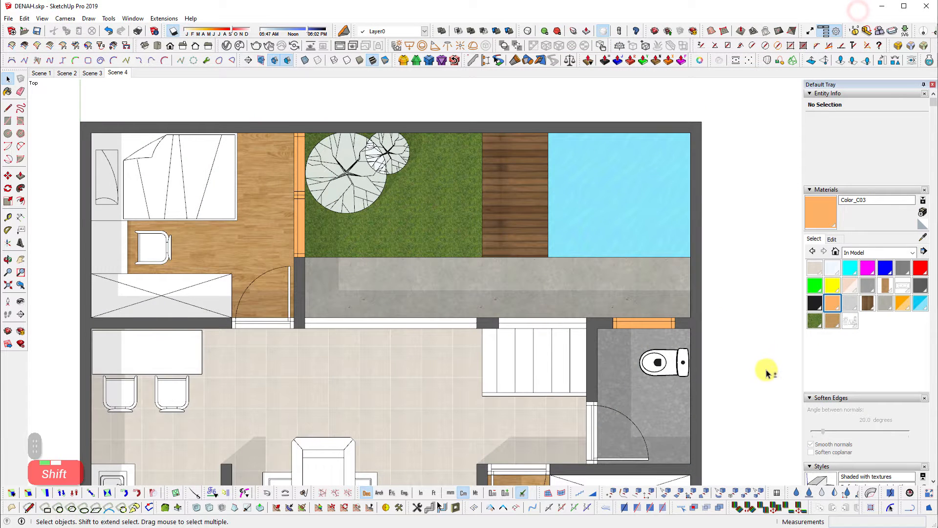
Examine the furnished reference plan and the working ground-floor plan with its furniture, windows and garden tree symbols
shift+middle_drag(766, 373, 764, 268)
scroll(499, 214, down, 3)
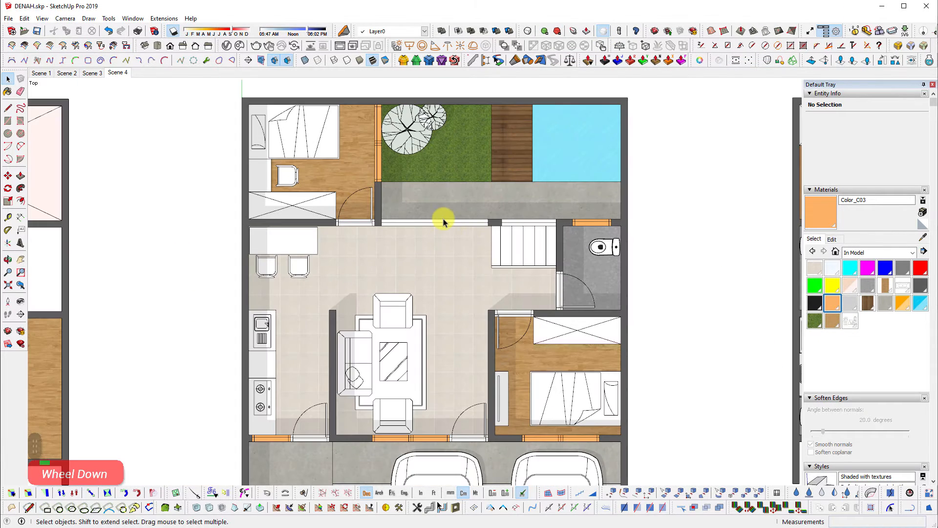
scroll(443, 221, down, 5)
shift+middle_drag(397, 241, 573, 256)
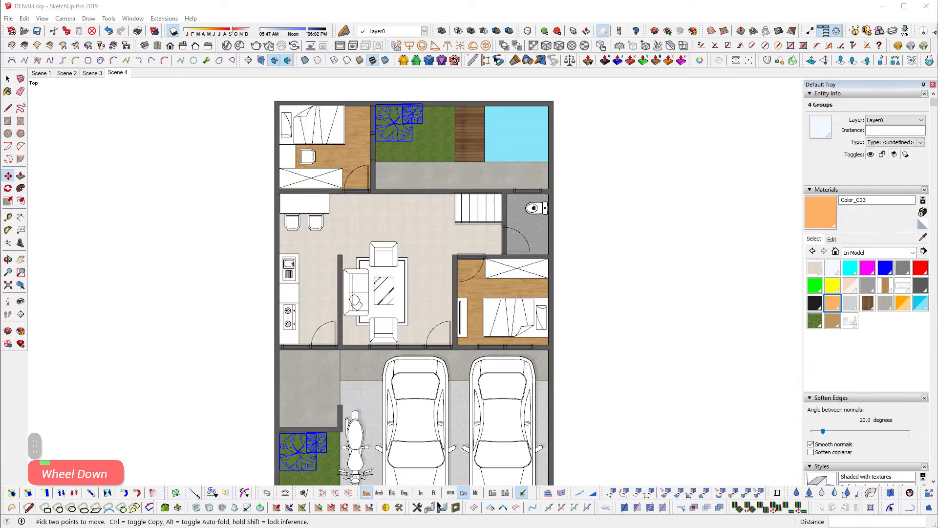
shift+middle_drag(486, 281, 542, 254)
key(space)
click(656, 165)
shift+middle_drag(458, 202, 452, 268)
scroll(467, 205, up, 5)
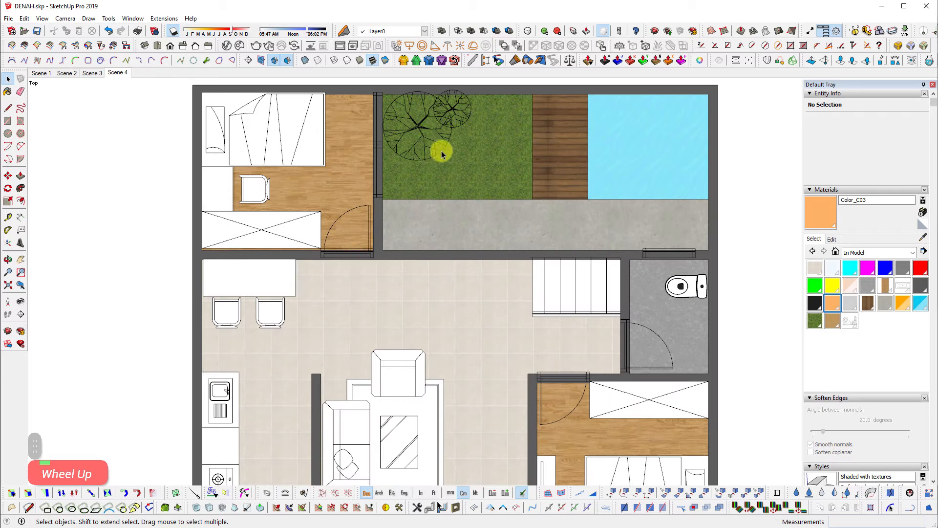
click(414, 140)
scroll(210, 117, down, 3)
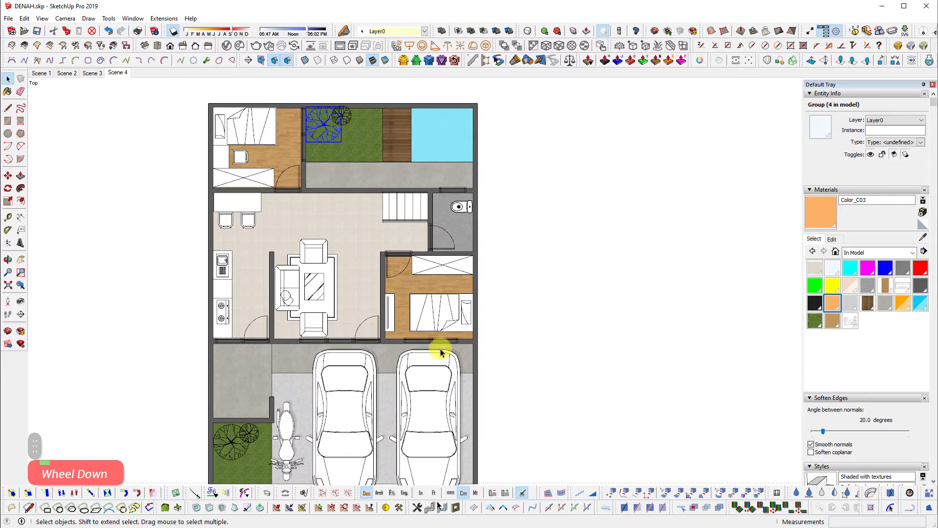
Make a copy of the front bedroom's TV cabinet rotated 180 degrees about a point in the living room
shift+middle_drag(344, 259, 447, 244)
scroll(461, 283, up, 3)
scroll(522, 307, up, 3)
click(522, 307)
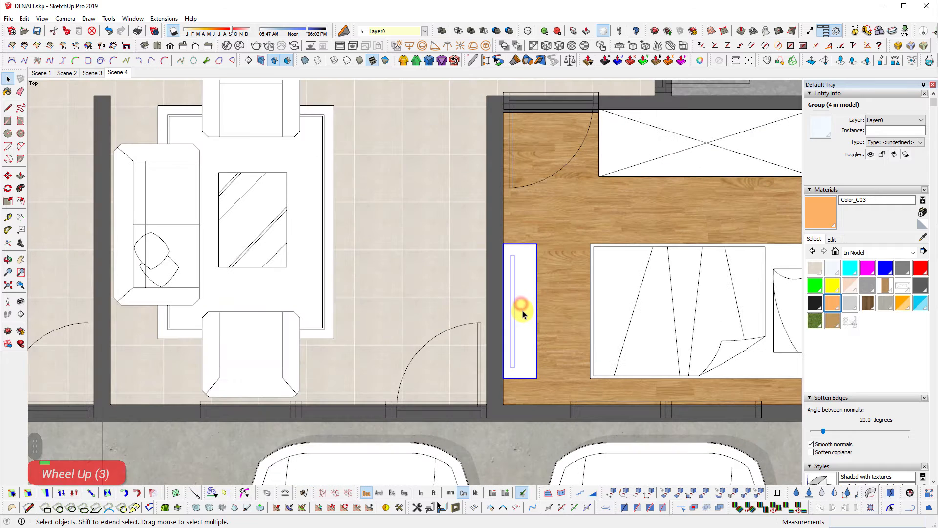
key(q)
click(442, 268)
click(458, 267)
key(ctrl)
click(426, 268)
Move the rotated cabinet copy about 94.5 cm across the living room against the bedroom partition wall
key(m)
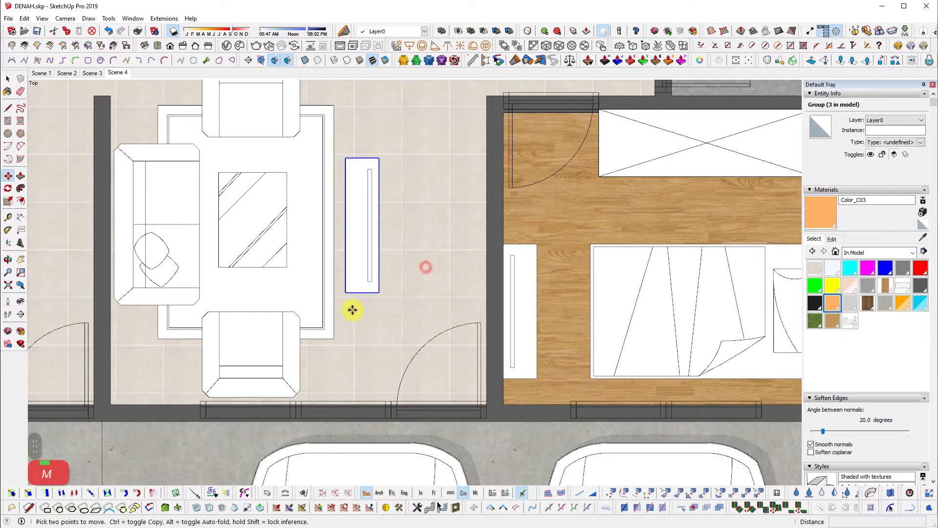
click(362, 310)
click(468, 314)
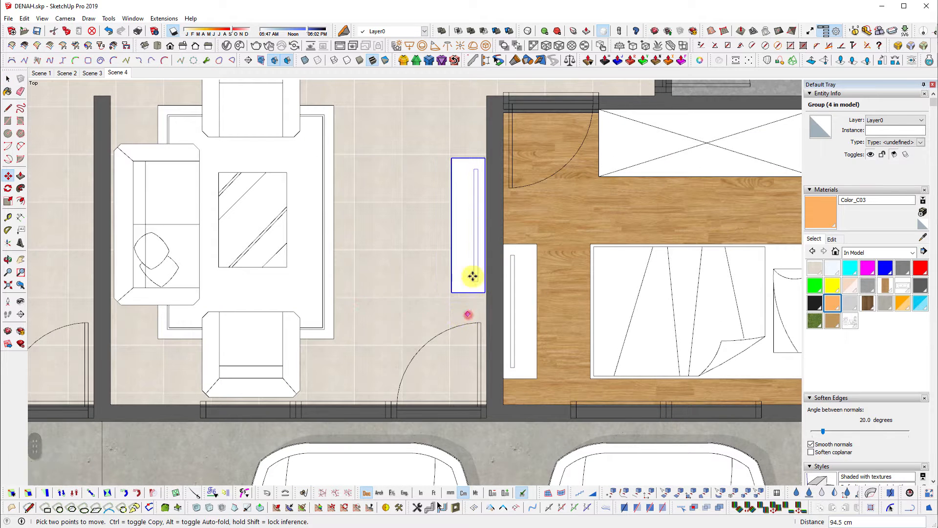
Scale the living room cabinet lengthwise along the partition wall until it reaches the wall's end near the bedroom door
key(space)
key(s)
middle_drag(382, 202, 601, 190)
scroll(318, 239, up, 2)
middle_drag(318, 239, 508, 183)
scroll(300, 335, up, 4)
drag(299, 313, 77, 412)
middle_drag(130, 372, 151, 384)
scroll(262, 314, down, 2)
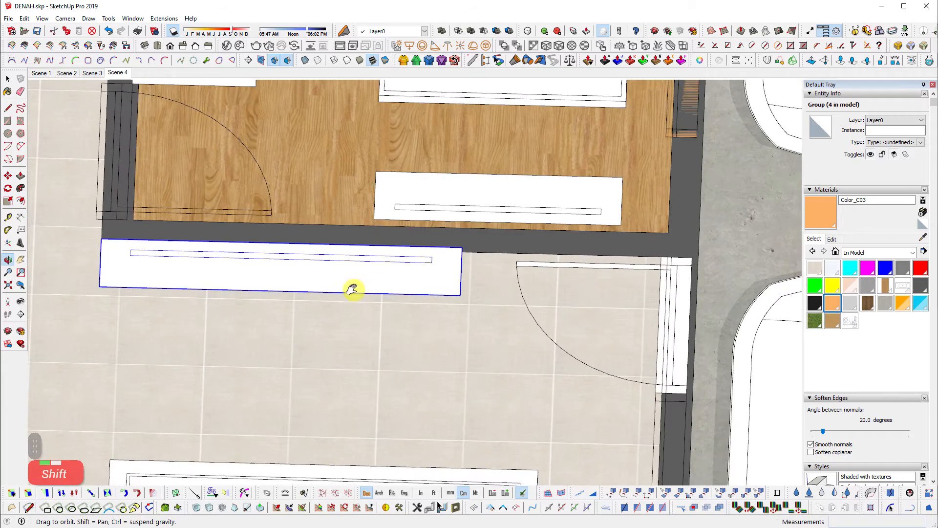
shift+middle_drag(351, 287, 365, 321)
shift+scroll(367, 219, down, 2)
shift+scroll(412, 216, down, 2)
shift+scroll(540, 218, down, 2)
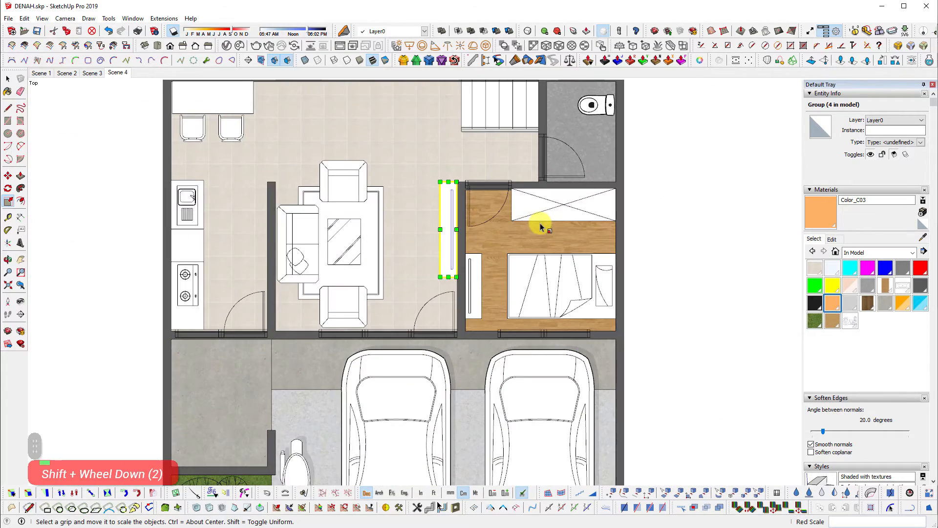
scroll(525, 210, down, 1)
Select the ground-floor furniture, door and window symbols and move them axis-locked, level with the front bedroom's inner wall corner
key(space)
scroll(386, 152, down, 2)
drag(320, 94, 503, 296)
scroll(497, 220, up, 3)
key(m)
scroll(512, 219, up, 1)
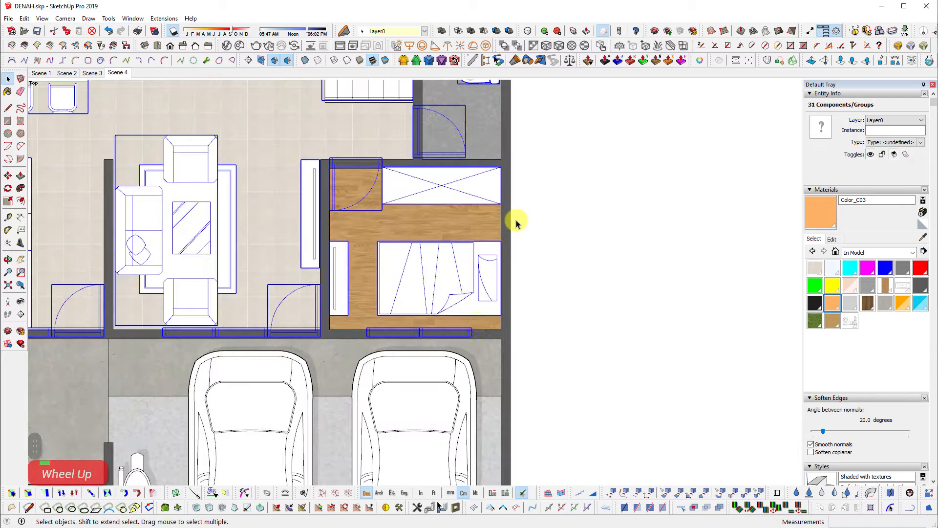
scroll(476, 326, up, 3)
click(465, 318)
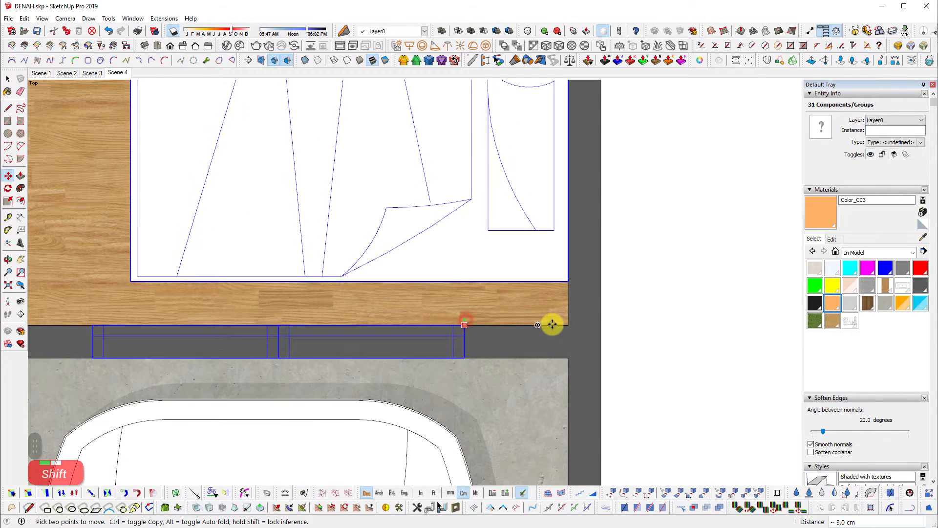
shift+click(570, 325)
key(space)
scroll(655, 308, down, 3)
click(657, 306)
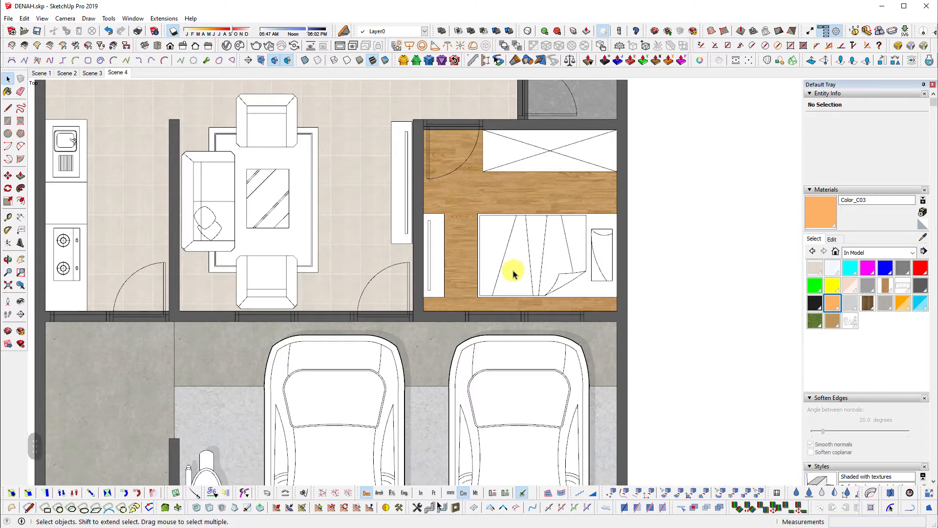
Raise the two overlapping tree symbols on the front garden lawn by 10 cm
scroll(481, 285, down, 2)
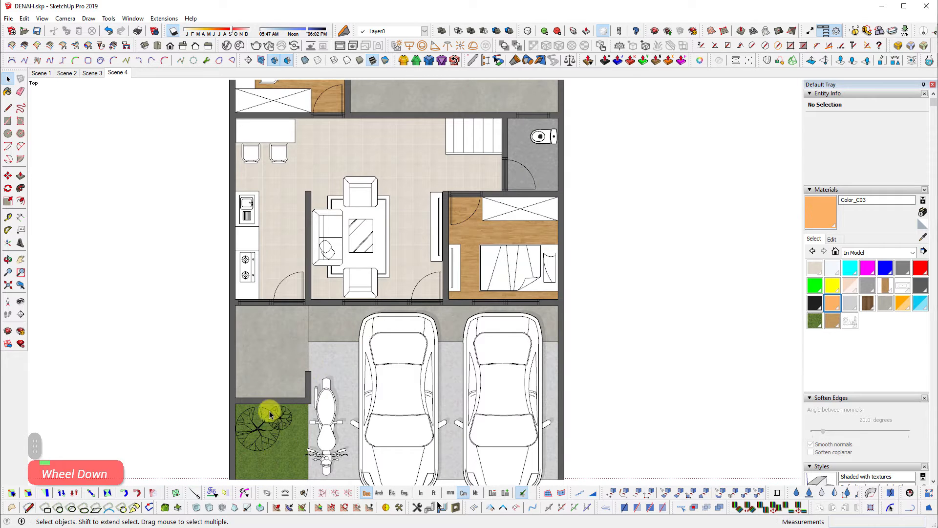
shift+middle_drag(131, 425, 261, 373)
scroll(285, 374, up, 2)
drag(343, 290, 479, 416)
middle_drag(479, 335, 495, 317)
scroll(495, 316, up, 2)
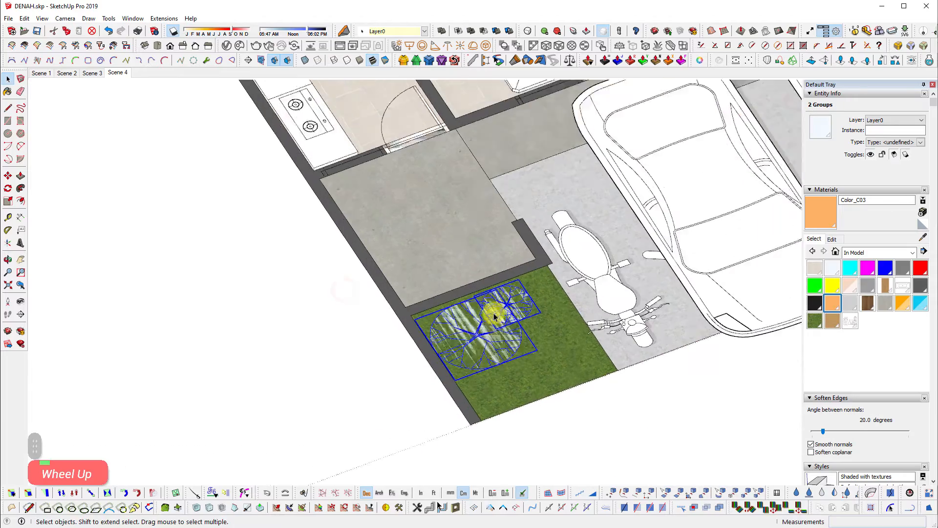
scroll(494, 316, up, 4)
key(m)
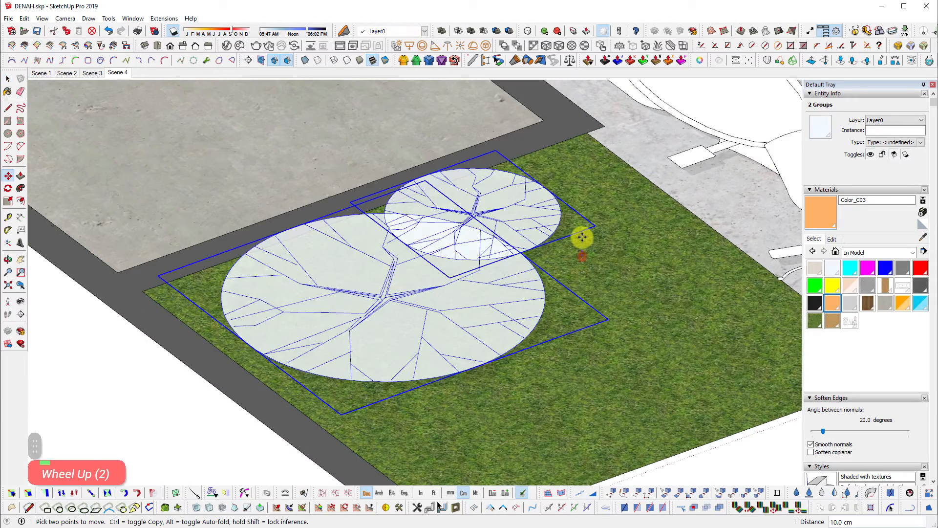
click(582, 237)
text(10)
key(Return)
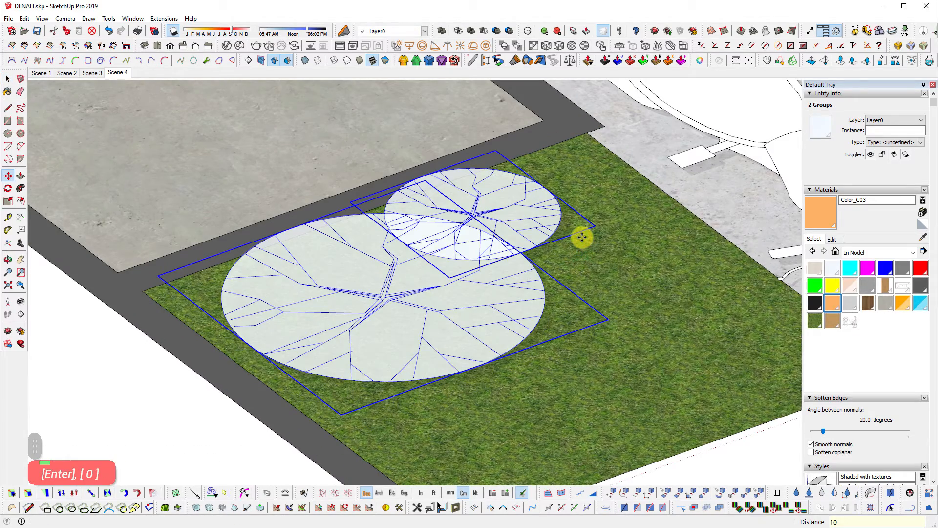
Raise the two overlapping tree symbols on the rear garden lawn by 10 cm
scroll(435, 319, down, 6)
shift+middle_drag(427, 202, 498, 364)
scroll(354, 181, up, 2)
key(space)
scroll(353, 180, up, 3)
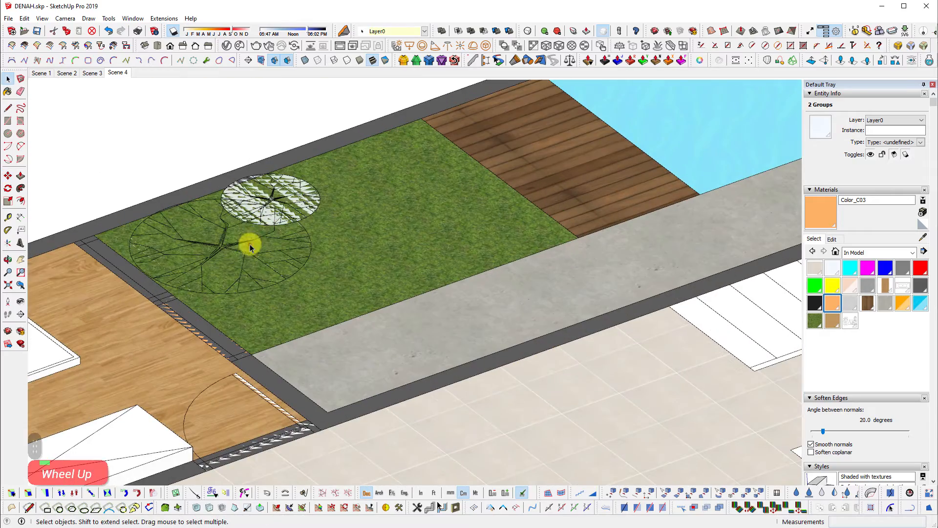
click(249, 245)
ctrl+click(275, 196)
scroll(337, 219, up, 2)
key(m)
click(337, 219)
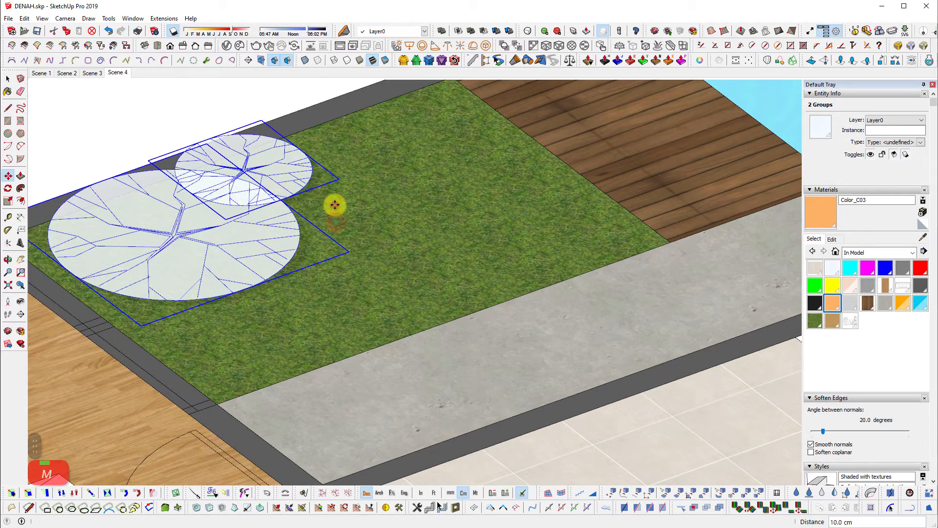
key(Return)
key(space)
scroll(334, 215, down, 3)
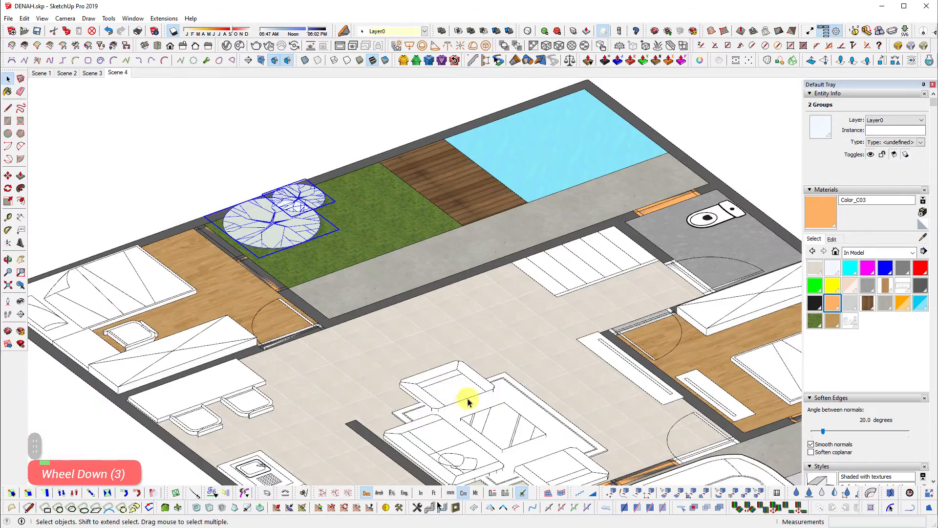
Inspect the placed symbols around the bathroom, living room and carport, ending in the top view
shift+middle_drag(735, 259, 543, 235)
scroll(543, 237, up, 3)
middle_drag(496, 199, 419, 348)
scroll(601, 149, up, 1)
scroll(419, 349, down, 1)
scroll(389, 357, down, 4)
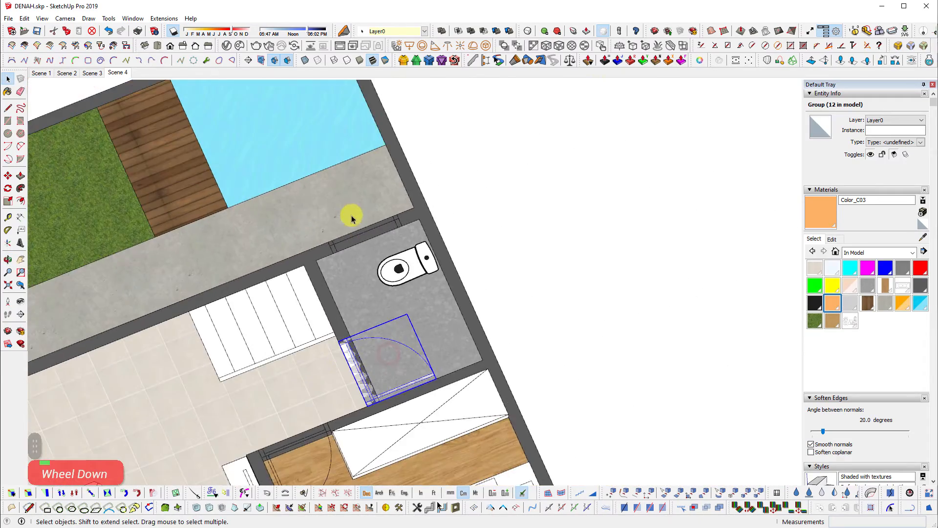
scroll(351, 215, up, 4)
click(352, 256)
scroll(304, 323, down, 3)
middle_drag(304, 323, 259, 176)
shift+middle_drag(259, 176, 481, 115)
scroll(314, 222, up, 3)
scroll(205, 317, down, 2)
scroll(205, 319, down, 2)
shift+middle_drag(244, 312, 615, 134)
scroll(307, 230, down, 3)
key(shift+t)
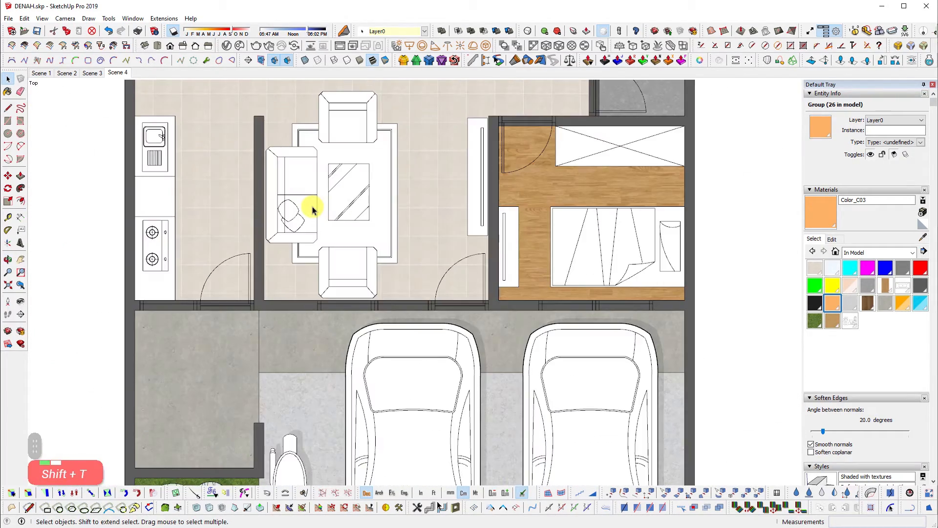
scroll(474, 310, down, 2)
shift+middle_drag(500, 318, 525, 359)
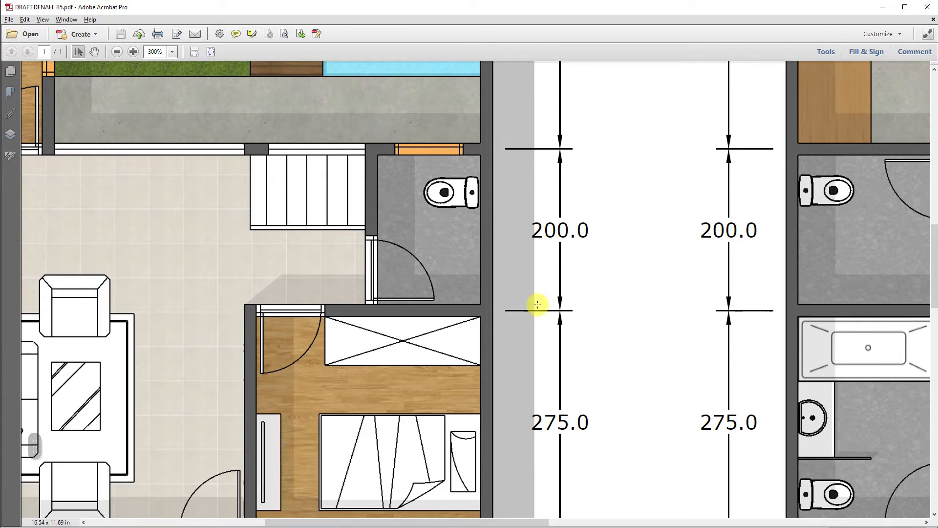
Switch to the reference PDF in Adobe Acrobat and examine the shadows around the rear garden and pool, returning to SketchUp
scroll(537, 304, up, 5)
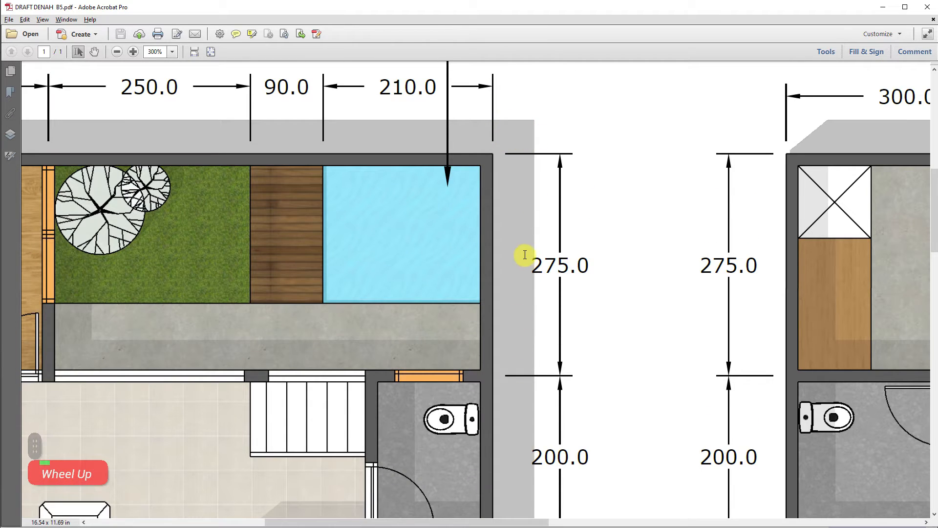
middle_click(524, 255)
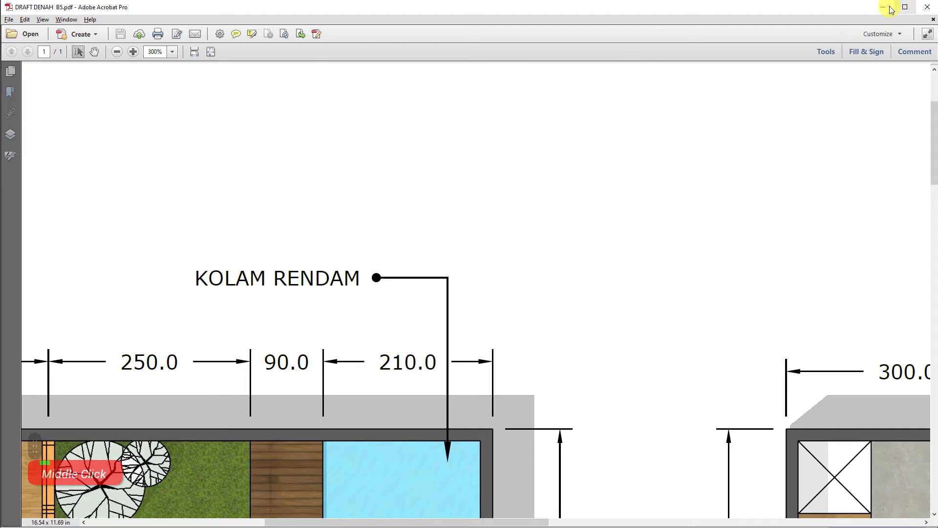
click(890, 7)
click(593, 222)
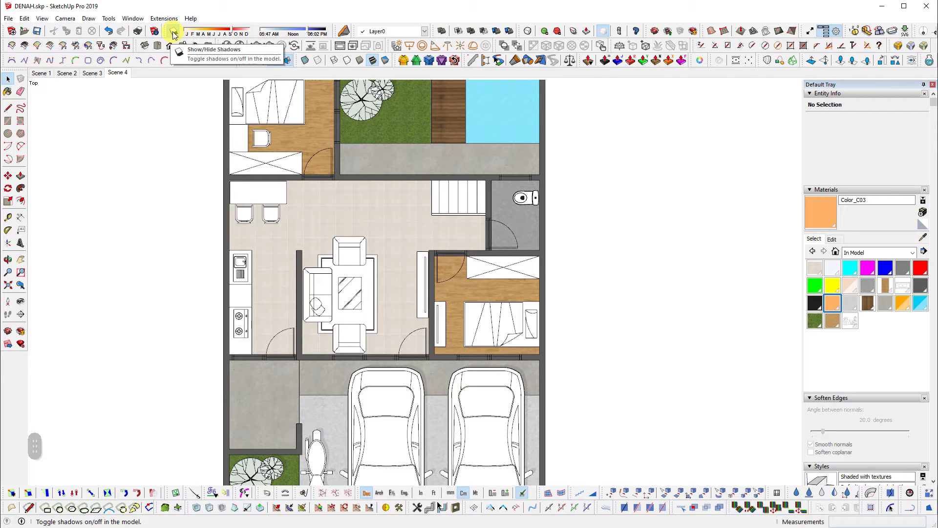
Set the shadow light level to 73 and the dark level to 66
scroll(902, 276, down, 5)
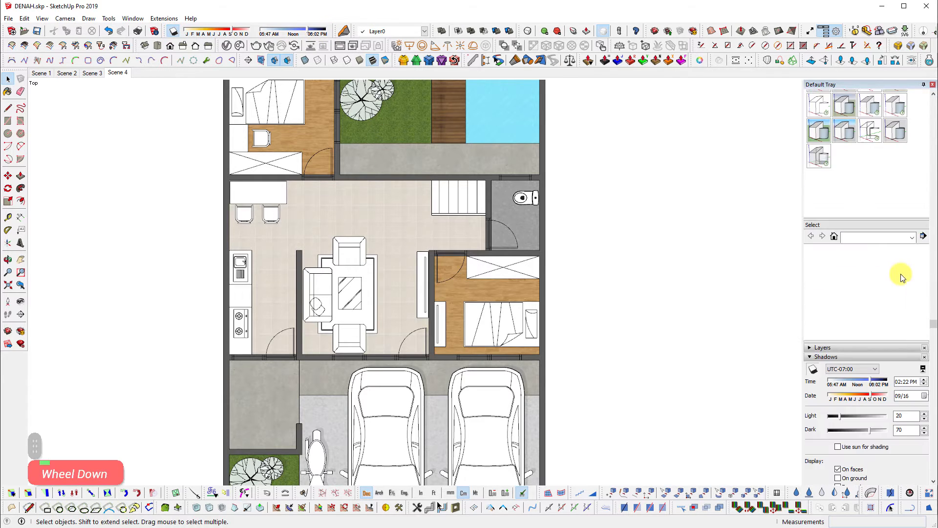
scroll(862, 297, down, 5)
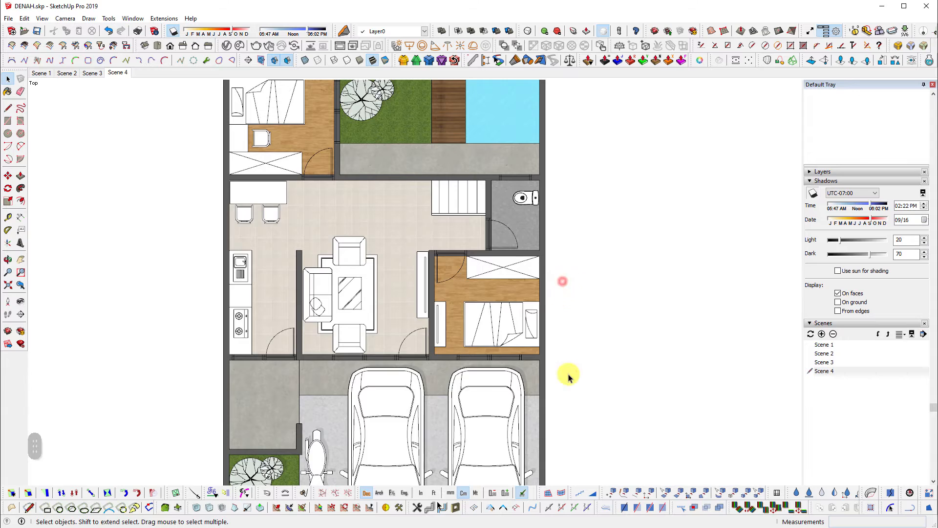
scroll(568, 378, down, 3)
scroll(875, 262, up, 5)
scroll(864, 267, down, 5)
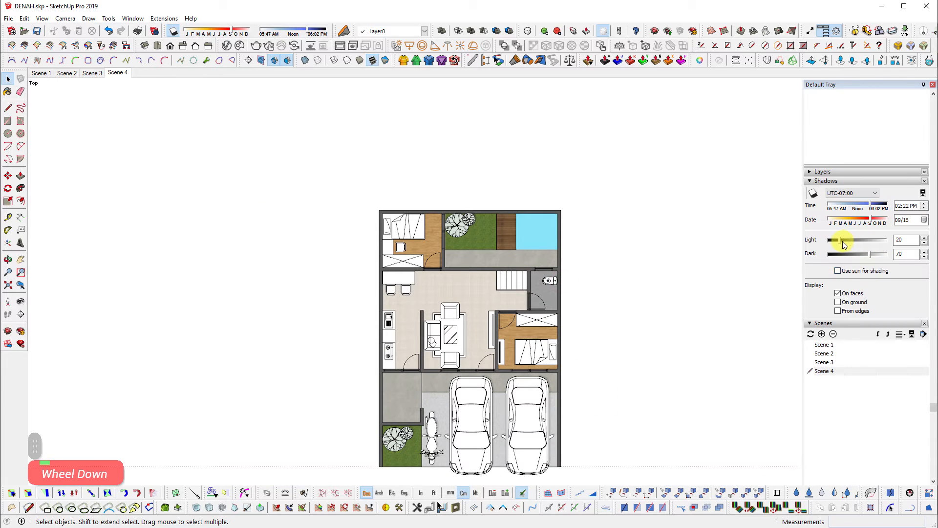
mouse_move(844, 244)
mouse_down()
mouse_move(861, 239)
mouse_move(840, 241)
mouse_move(867, 257)
mouse_move(886, 243)
mouse_move(872, 247)
mouse_up()
scroll(503, 310, up, 6)
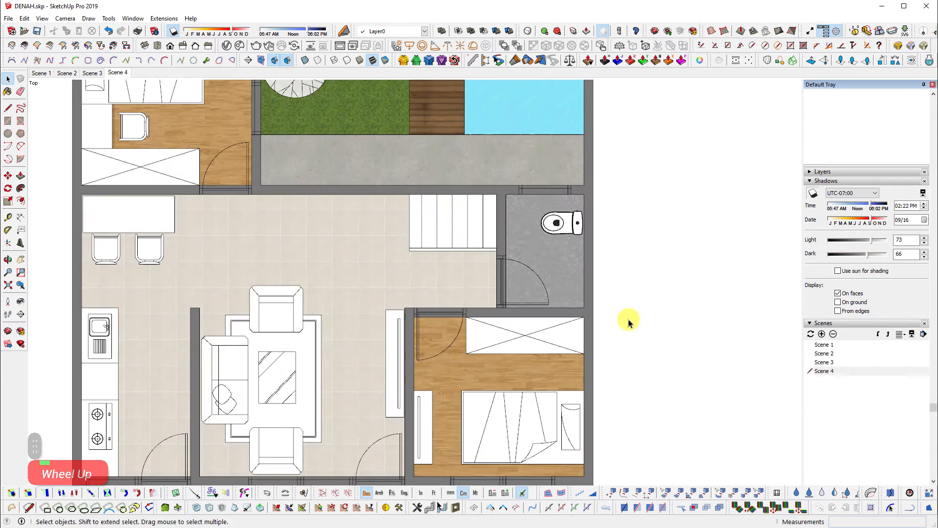
Compare the plan's shadows with the rear bedroom, garden and pool area in the Adobe Acrobat reference PDF, returning to SketchUp
scroll(555, 227, down, 4)
middle_drag(664, 359, 216, 430)
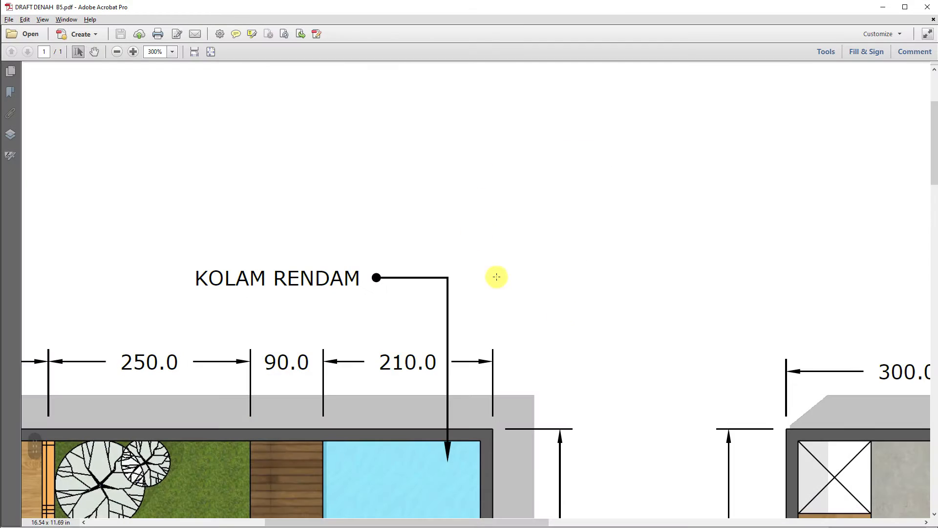
scroll(614, 295, down, 5)
middle_click(602, 309)
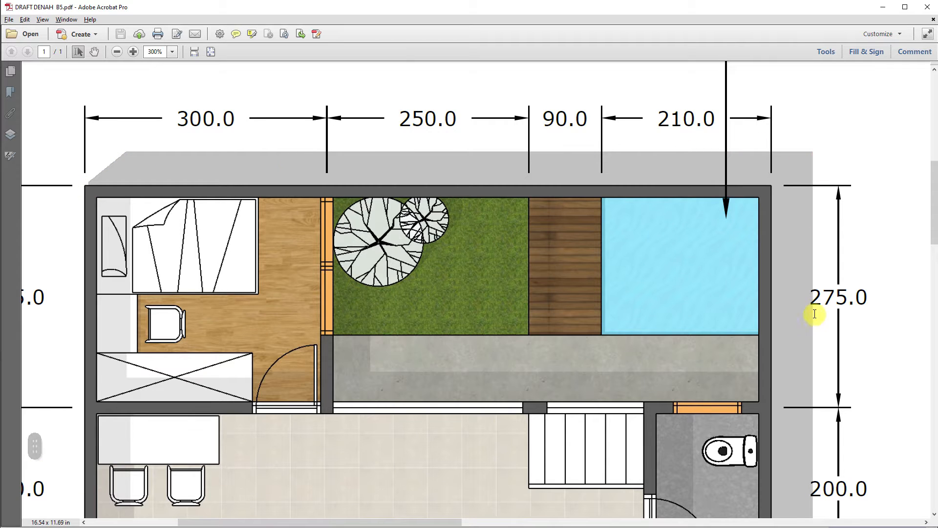
click(886, 10)
Examine the flat wall outline around the pool, rear garden and bathroom in the ground-floor model
scroll(522, 216, down, 3)
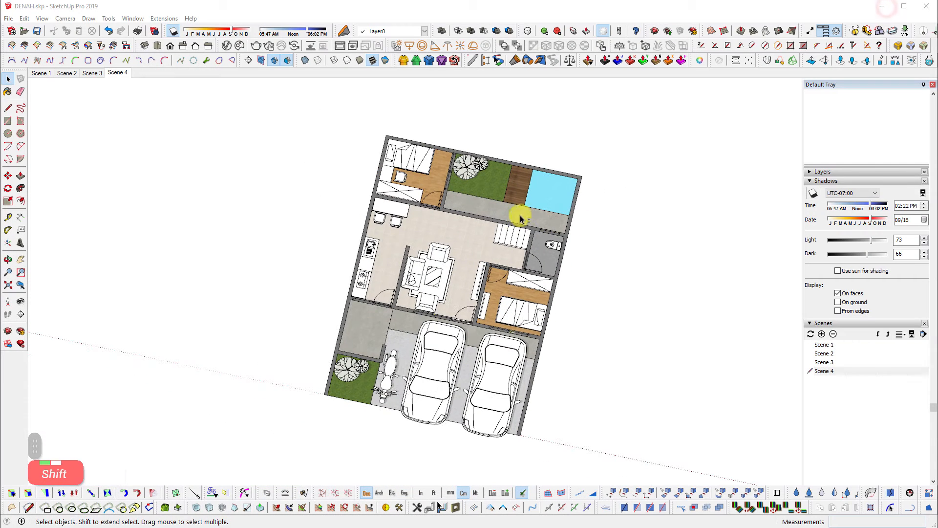
mouse_move(487, 331)
shift+middle_down()
mouse_move(631, 323)
mouse_move(481, 406)
shift+middle_up()
scroll(543, 314, up, 3)
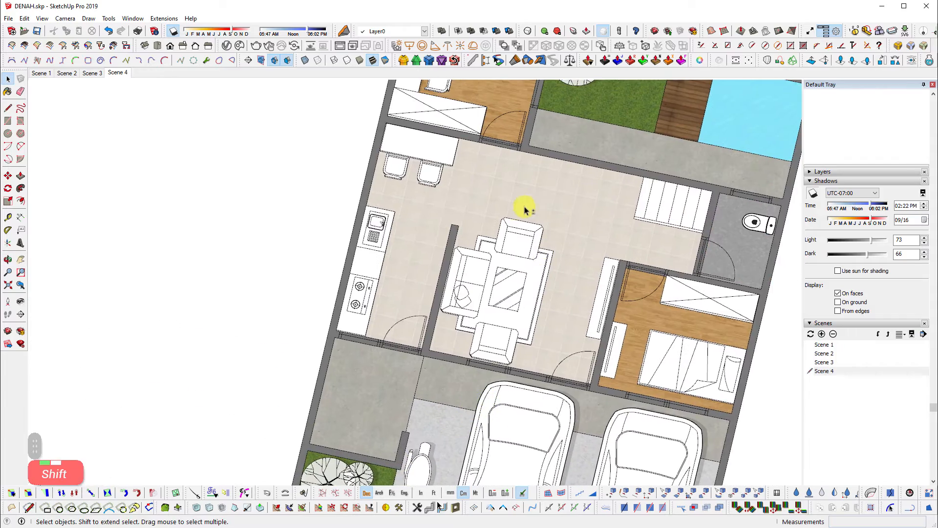
key(shift+t)
shift+middle_drag(484, 177, 472, 360)
scroll(572, 347, up, 2)
middle_drag(708, 337, 611, 310)
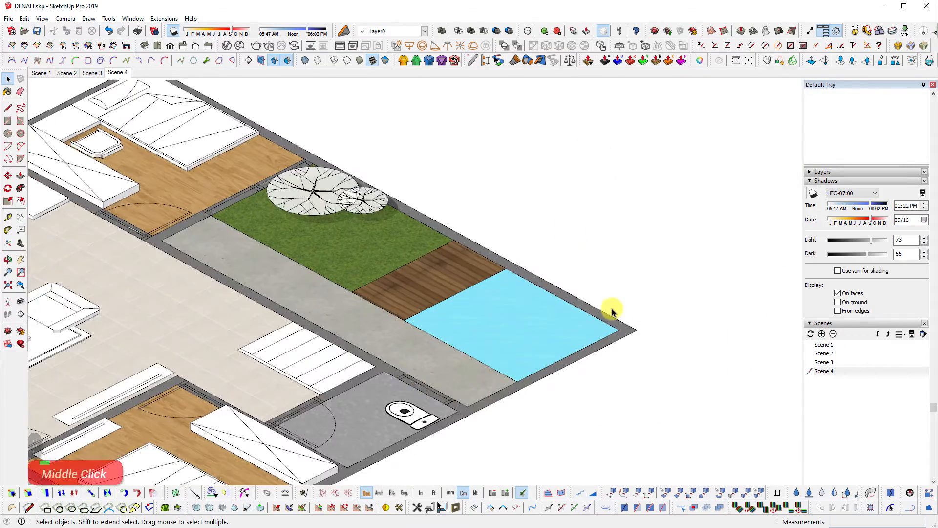
scroll(632, 328, up, 4)
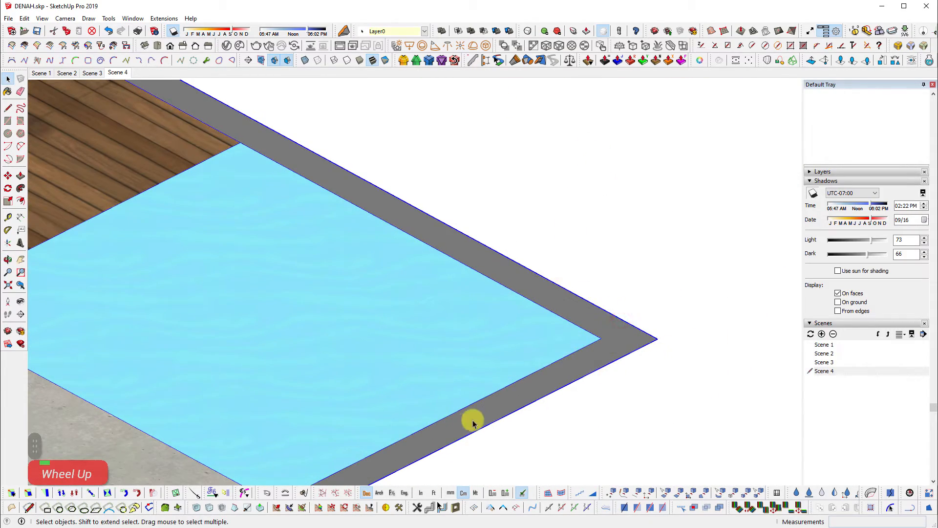
scroll(582, 362, down, 2)
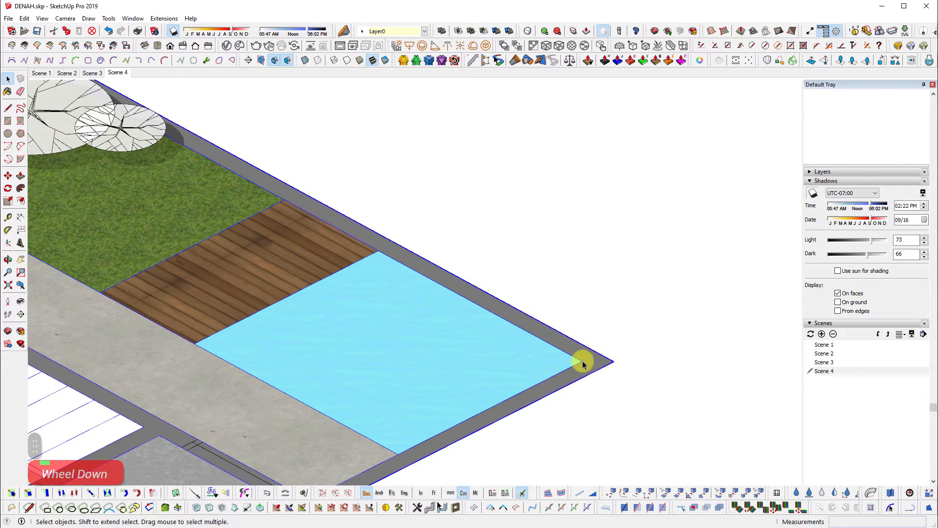
scroll(539, 404, down, 2)
scroll(488, 350, up, 4)
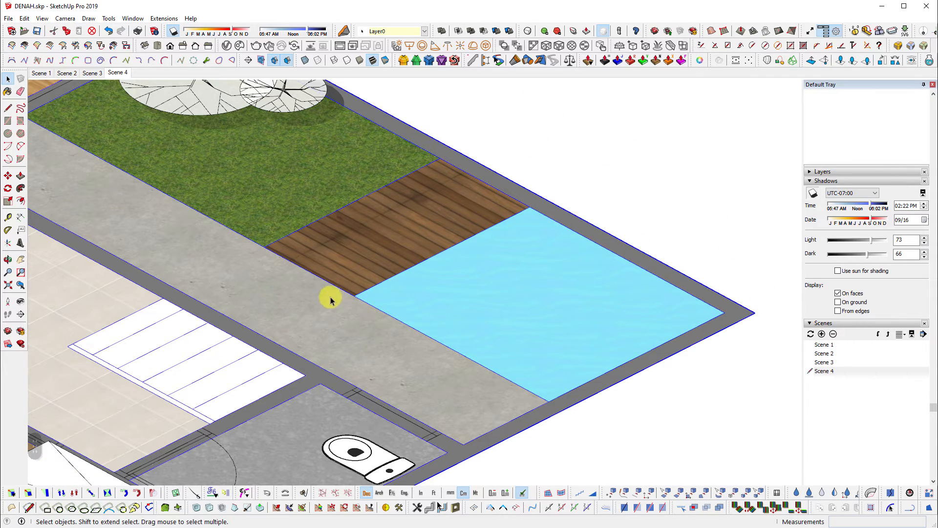
scroll(305, 251, down, 2)
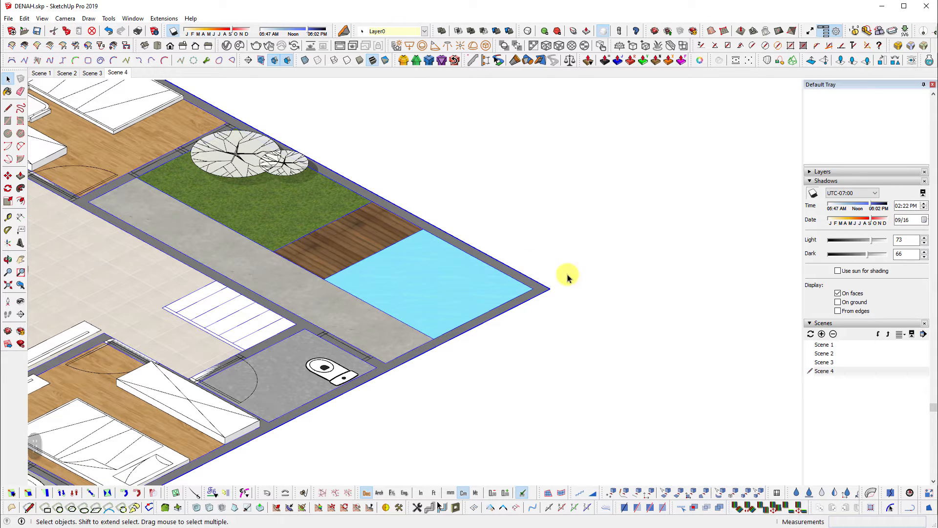
scroll(372, 312, up, 2)
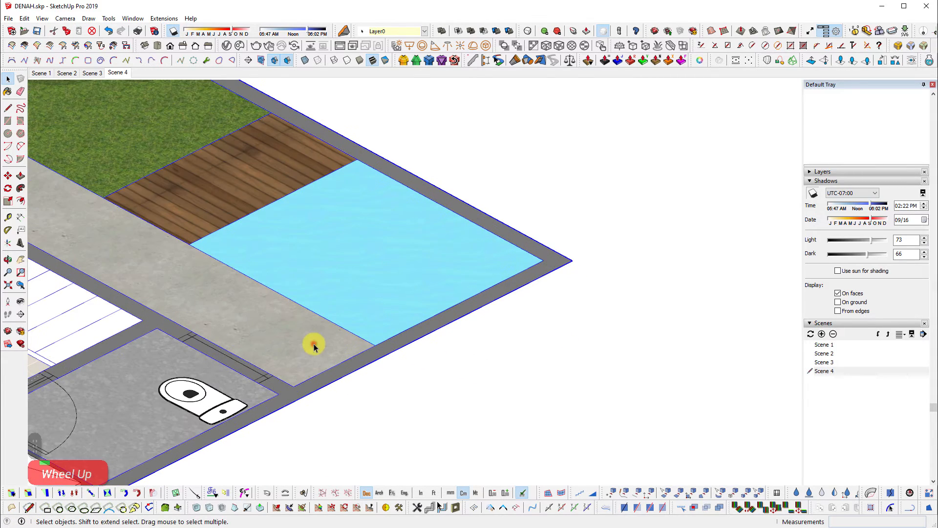
Copy the wall face from inside the ground-floor group and close the group
scroll(314, 344, down, 2)
shift+middle_drag(314, 341, 373, 314)
scroll(157, 287, down, 3)
mouse_move(157, 287)
middle_down()
mouse_move(330, 382)
mouse_move(364, 299)
mouse_move(353, 293)
middle_up()
scroll(364, 300, down, 1)
scroll(288, 259, up, 4)
click(292, 269)
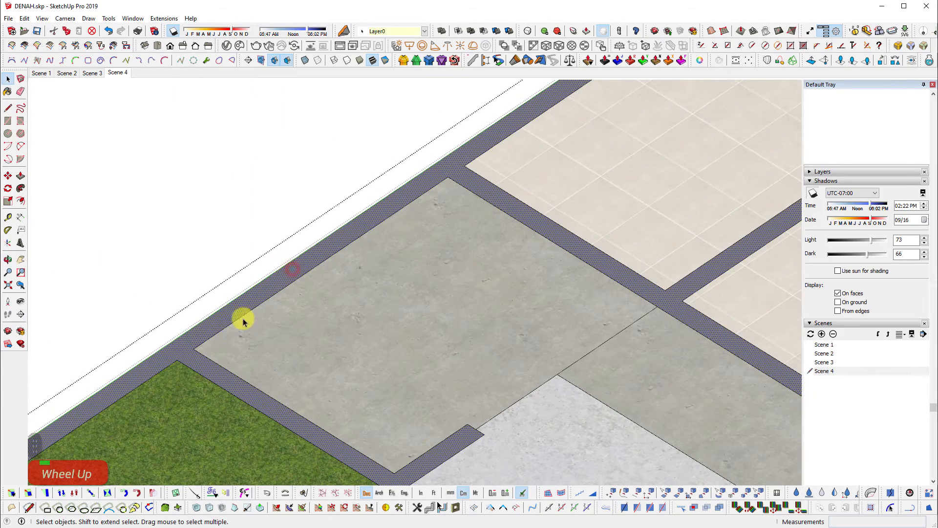
scroll(236, 349, down, 2)
scroll(424, 311, down, 2)
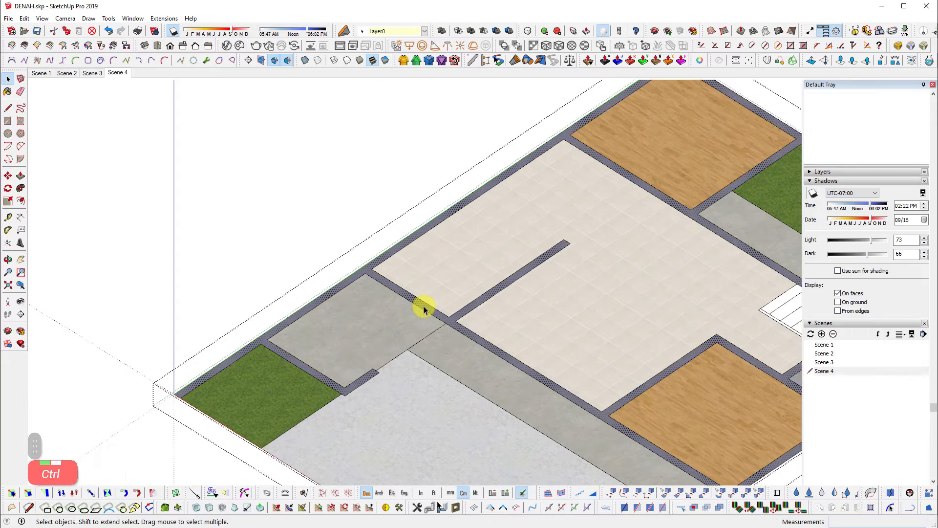
key(ctrl+c)
scroll(206, 295, down, 1)
scroll(206, 296, down, 2)
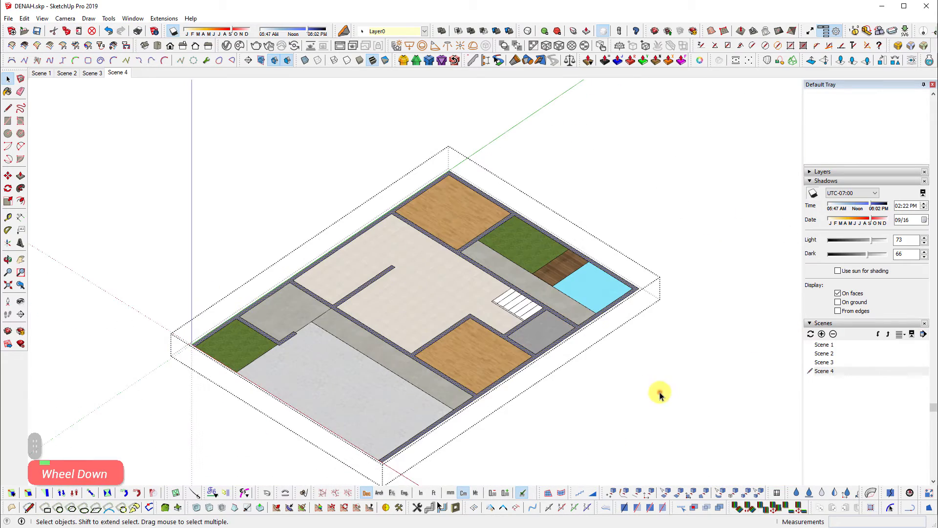
click(659, 392)
Paste the wall face outside the ground-floor group and move it about 101 cm onto the original walls, snapping at the front garden corner
shift+middle_drag(539, 307, 429, 276)
scroll(430, 275, down, 2)
key(ctrl+v)
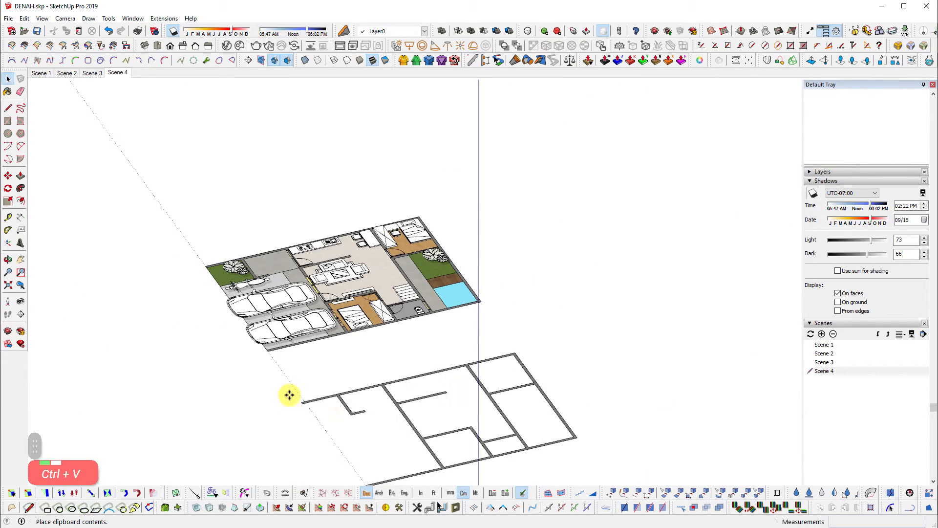
scroll(293, 393, up, 2)
scroll(171, 230, down, 1)
middle_drag(172, 230, 713, 257)
scroll(441, 408, up, 5)
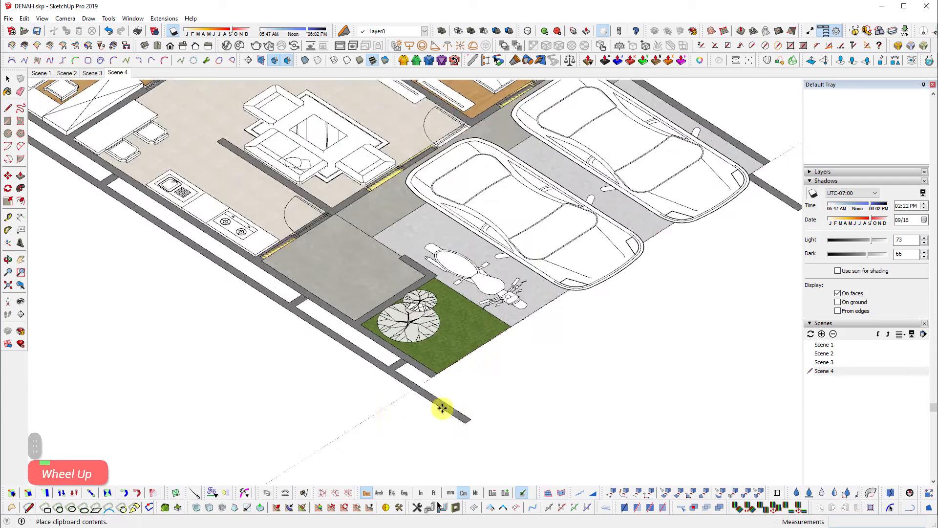
click(402, 396)
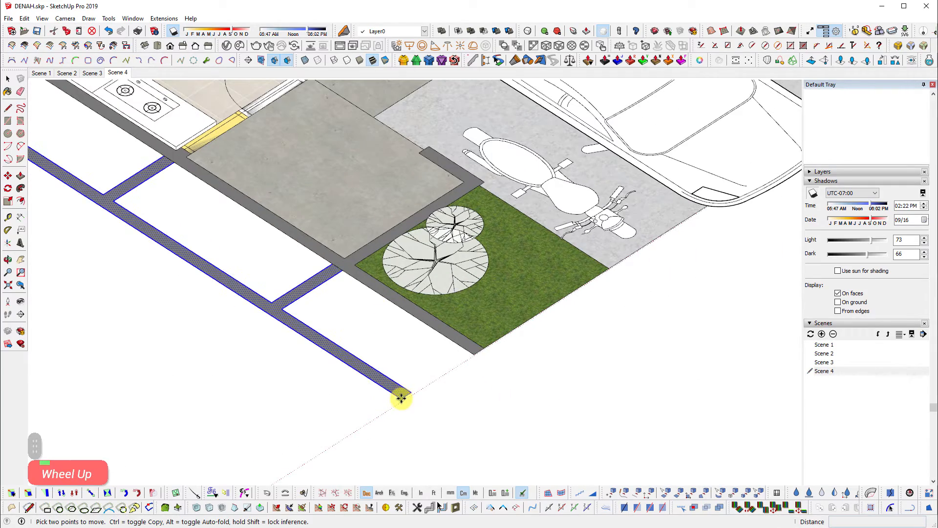
key(m)
click(401, 394)
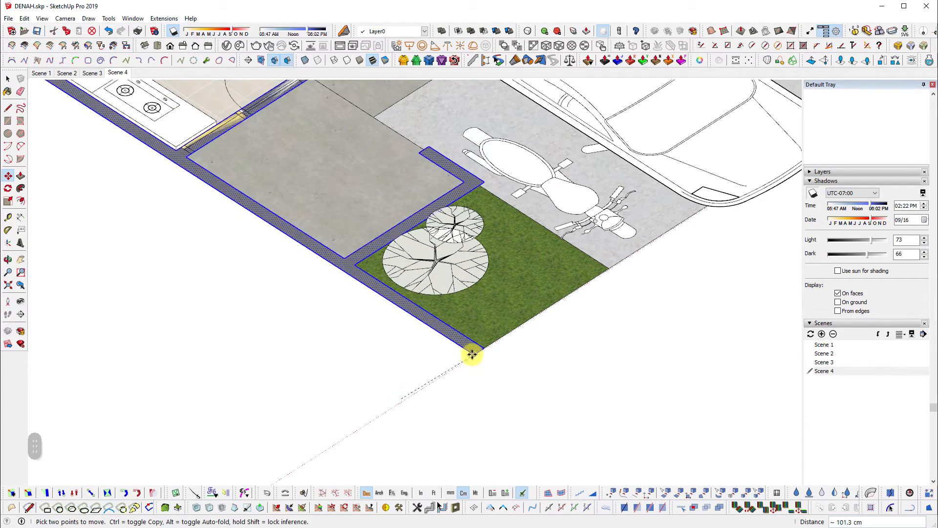
Push/Pull the pasted wall face upward by 50 cm
scroll(463, 272, down, 4)
shift+middle_drag(462, 272, 178, 402)
scroll(611, 212, up, 6)
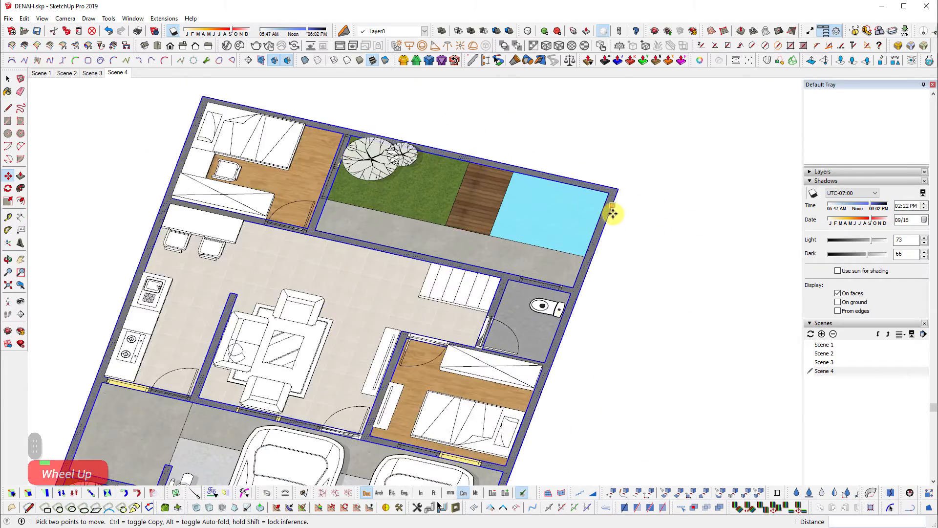
middle_drag(532, 321, 428, 279)
scroll(574, 331, up, 3)
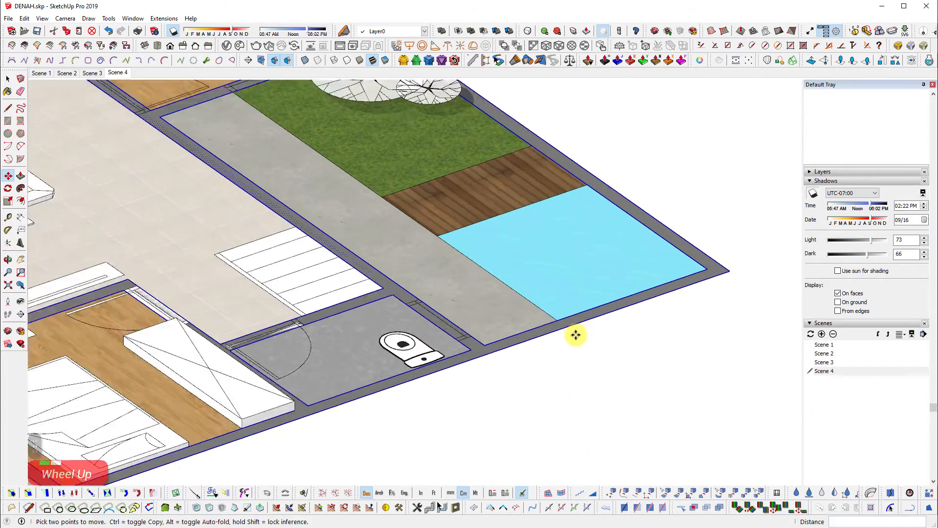
key(p)
drag(538, 300, 541, 280)
text(5)
key(Return)
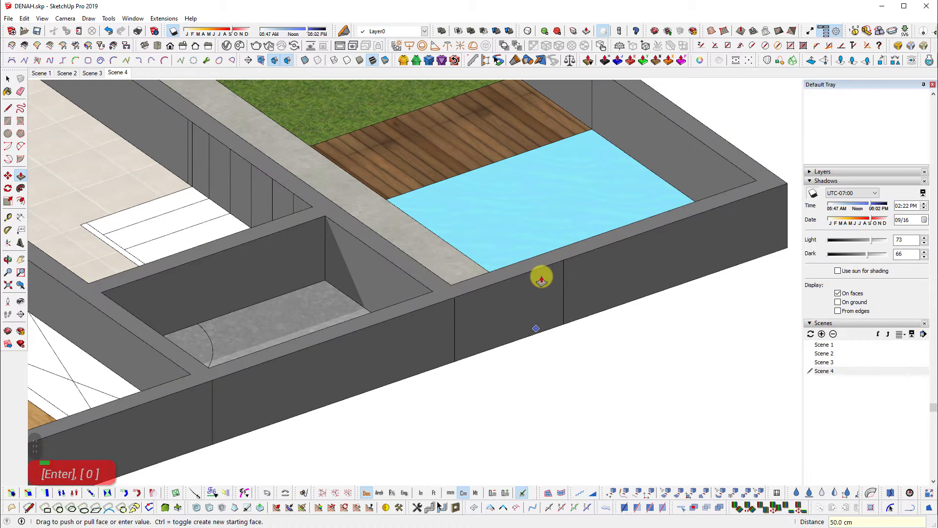
Group all faces and edges of the raised walls and open the new group for editing
key(space)
double_click(511, 314)
scroll(479, 387, down, 3)
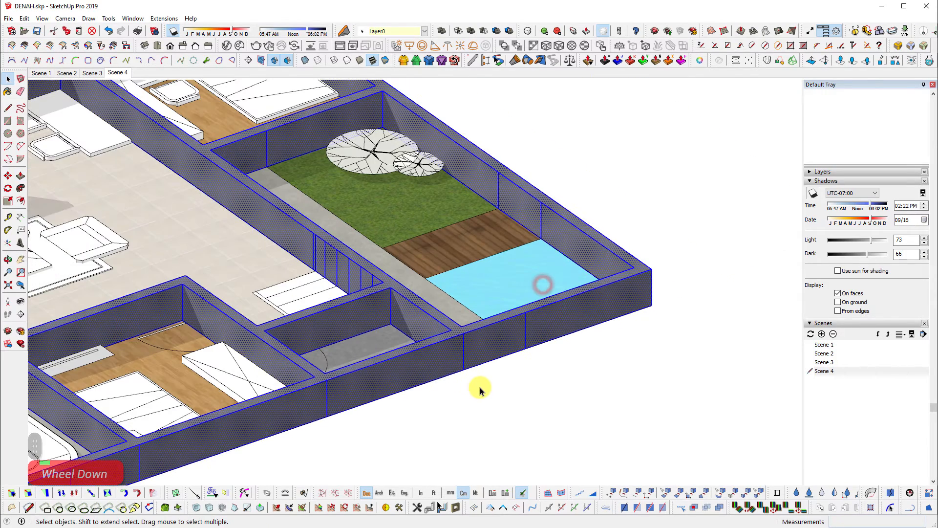
key(ctrl+g)
double_click(433, 361)
scroll(540, 344, down, 3)
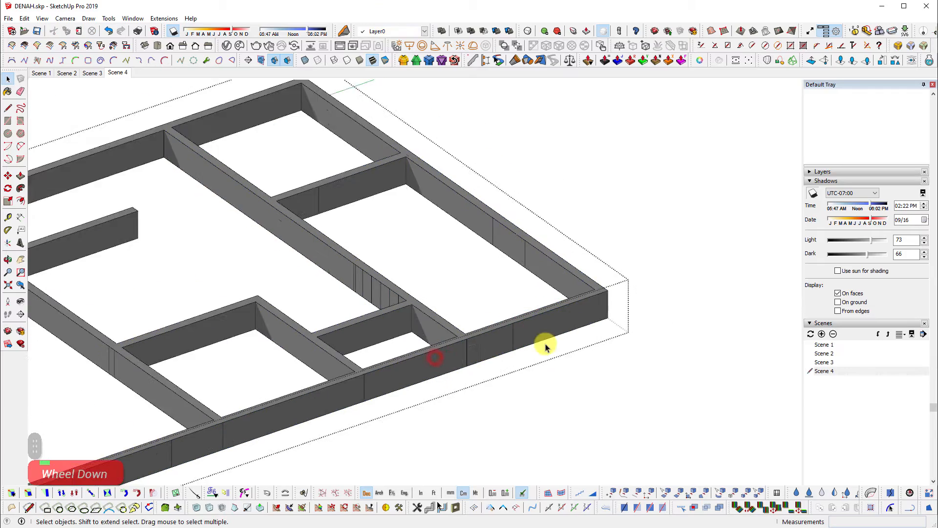
Remove the leftover coplanar seam edges from all raised wall geometry and close the group, returning to the top view of the plan
middle_drag(541, 344, 611, 281)
scroll(611, 281, down, 2)
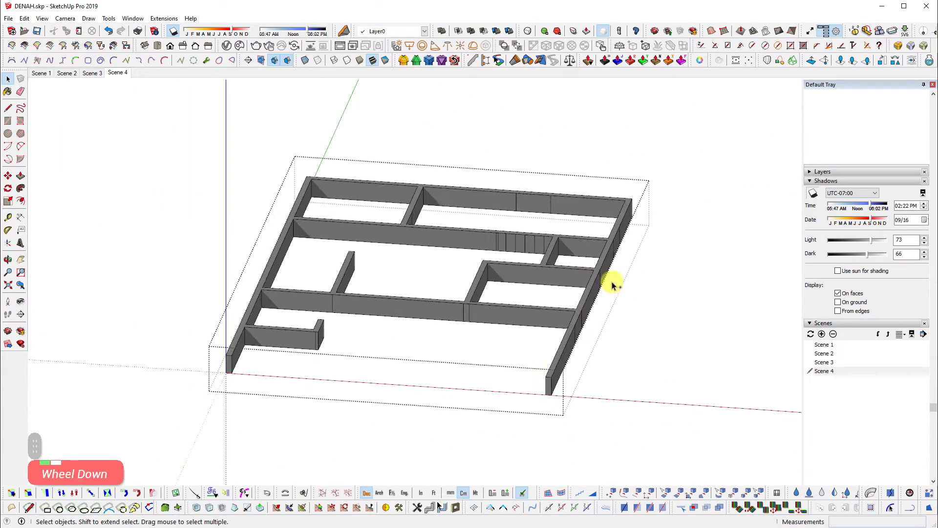
key(space)
key(ctrl+a)
key(shift+z)
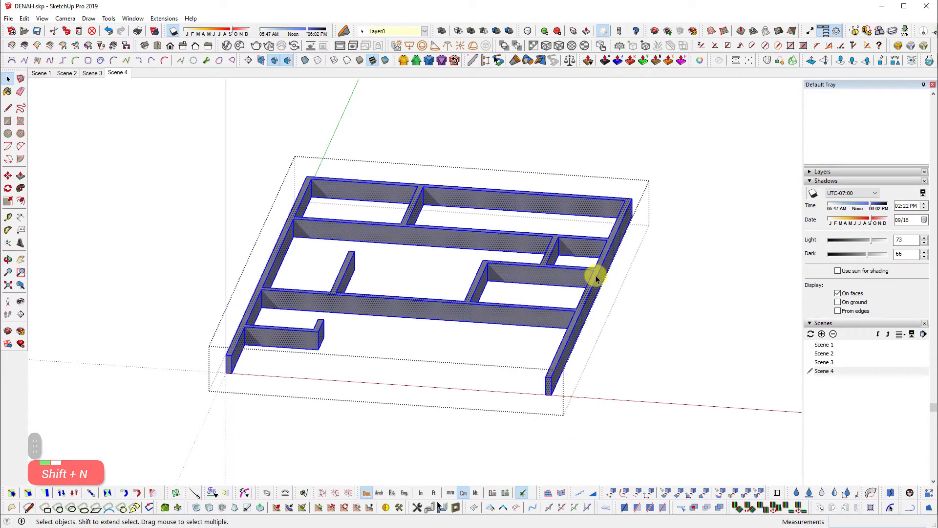
key(t)
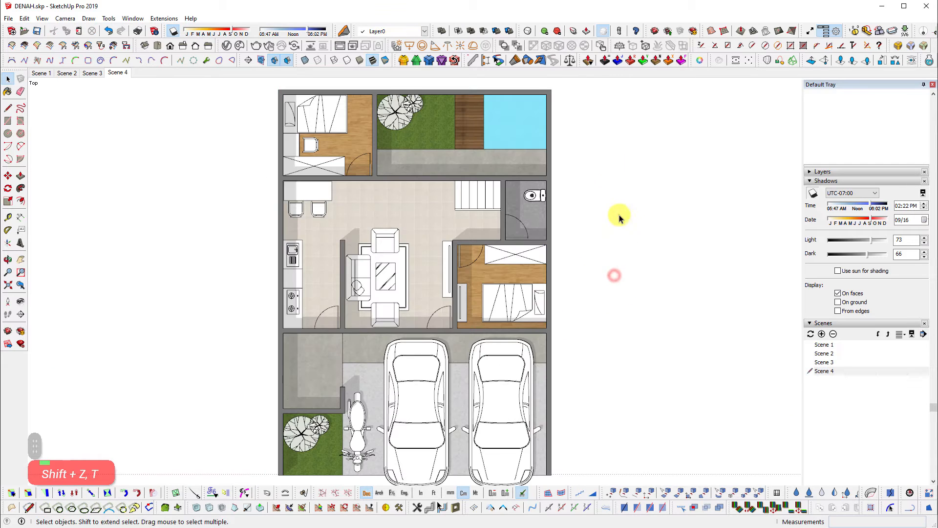
shift+middle_drag(620, 214, 500, 166)
scroll(390, 215, up, 3)
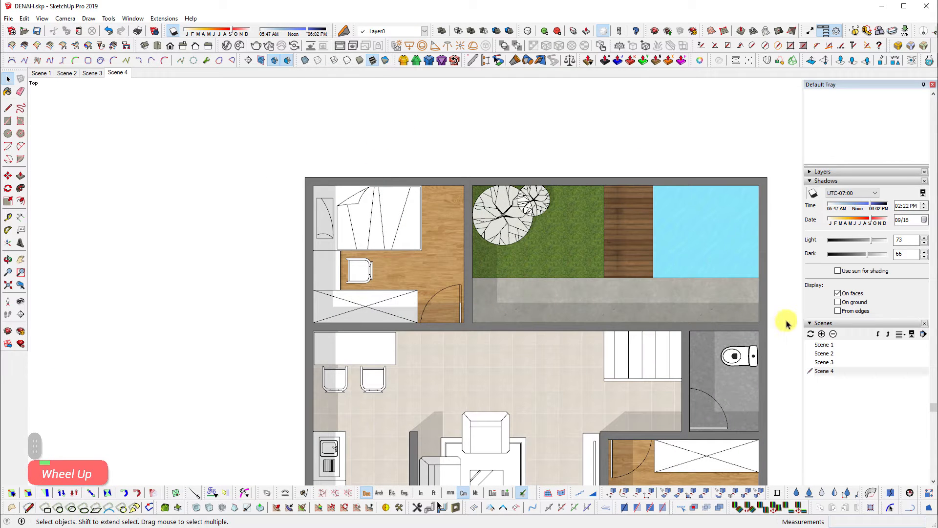
Try displaying shadows on the ground around the plan, inspect the outer walls, and turn ground shadows off again
click(840, 302)
scroll(379, 233, down, 5)
shift+middle_drag(592, 244, 587, 200)
scroll(456, 144, up, 1)
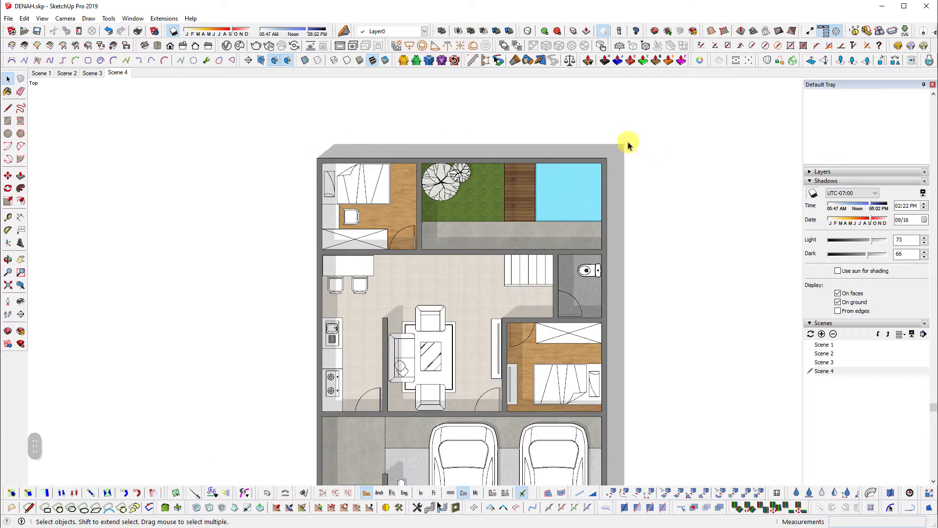
shift+scroll(712, 305, up, 1)
scroll(671, 348, up, 2)
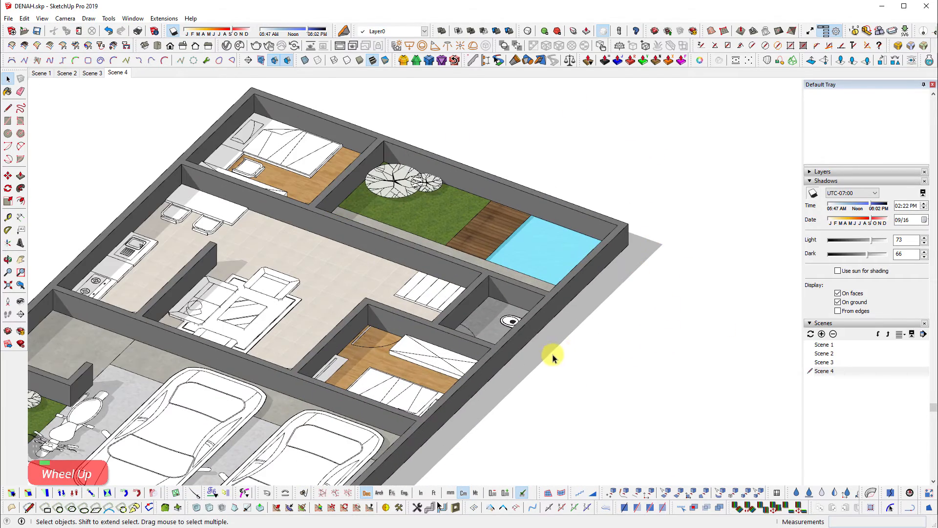
scroll(650, 219, down, 3)
scroll(643, 241, up, 5)
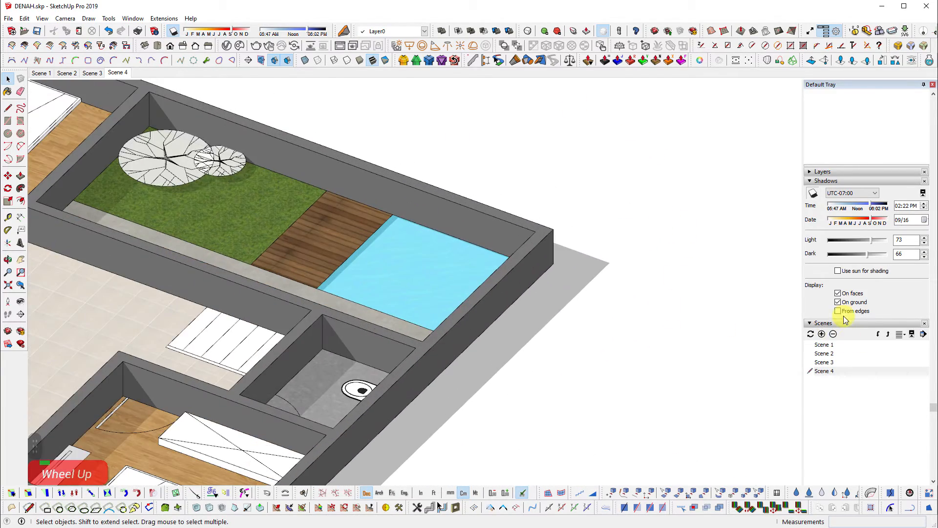
click(848, 307)
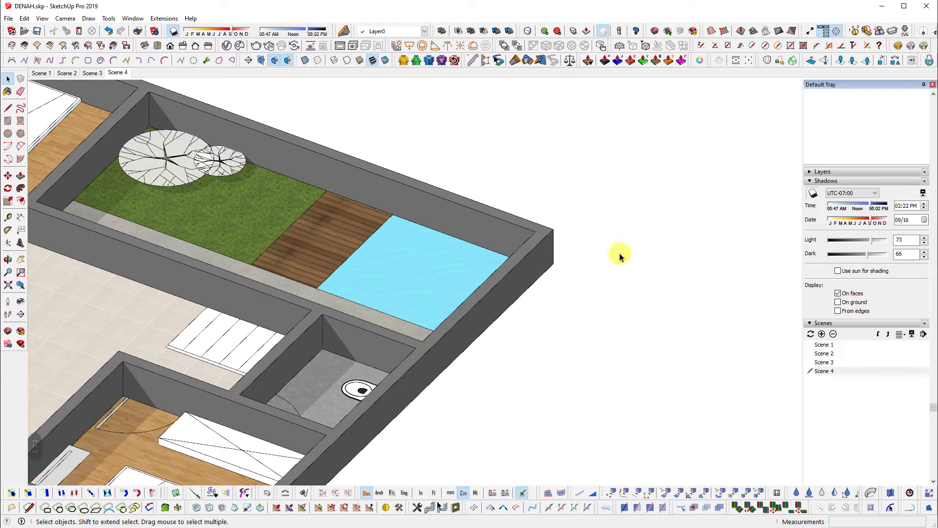
Return to the top view and enable shadows on the ground around the outer walls
key(shift+t)
scroll(553, 254, down, 2)
key(shift+z)
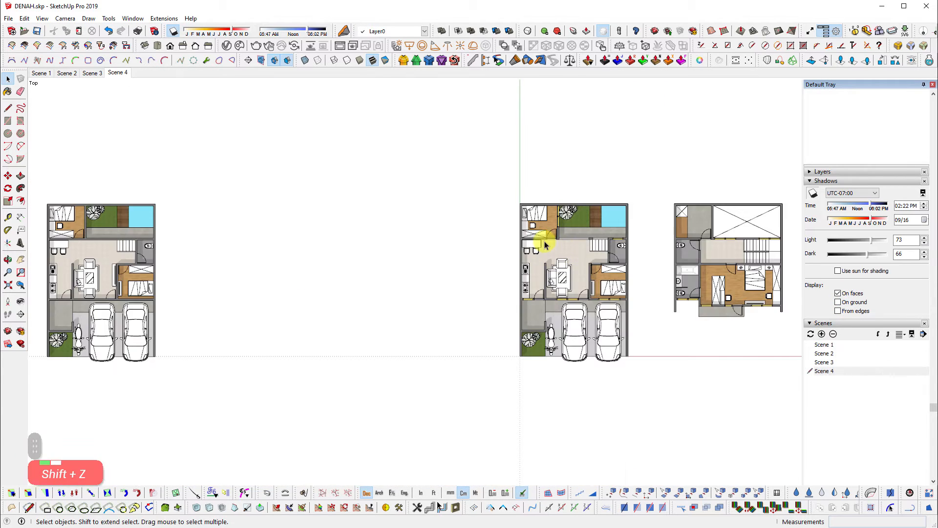
scroll(294, 279, up, 2)
scroll(262, 258, up, 1)
scroll(600, 203, up, 1)
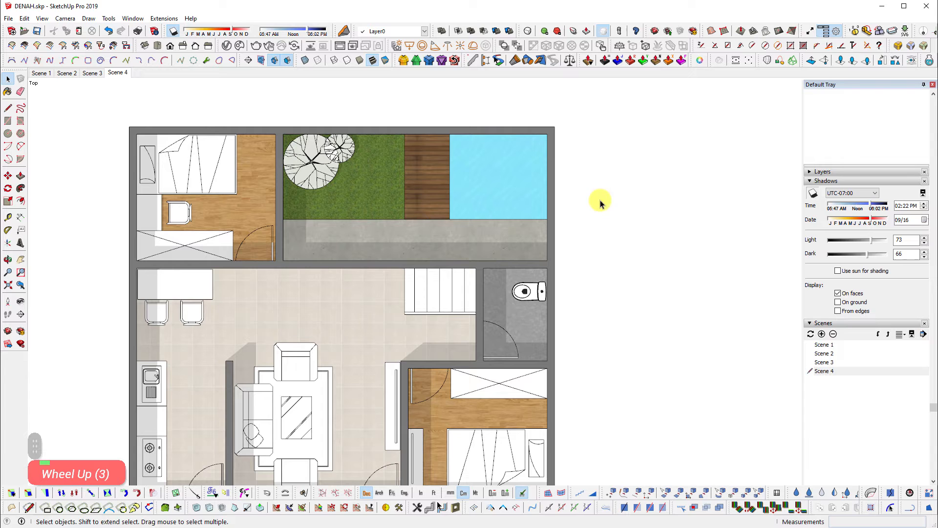
click(846, 302)
scroll(592, 185, down, 1)
scroll(509, 415, up, 1)
shift+middle_drag(672, 181, 669, 274)
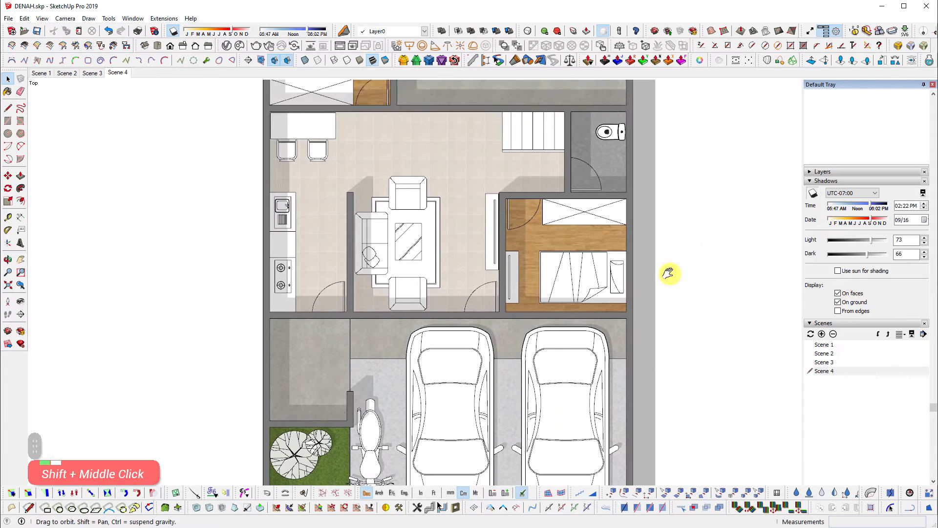
scroll(634, 156, up, 1)
shift+middle_drag(634, 157, 665, 297)
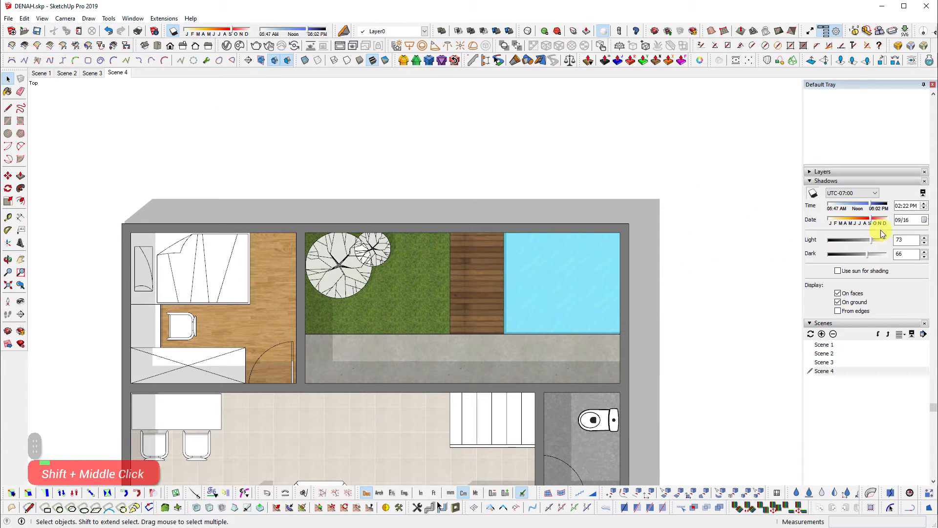
Adjust the shadows to 02:17 PM on 10/04, with light 30 and dark 69
mouse_move(866, 211)
mouse_down()
mouse_move(872, 222)
mouse_move(834, 240)
mouse_move(858, 239)
mouse_move(847, 243)
mouse_move(858, 256)
mouse_move(890, 254)
mouse_move(869, 256)
mouse_up()
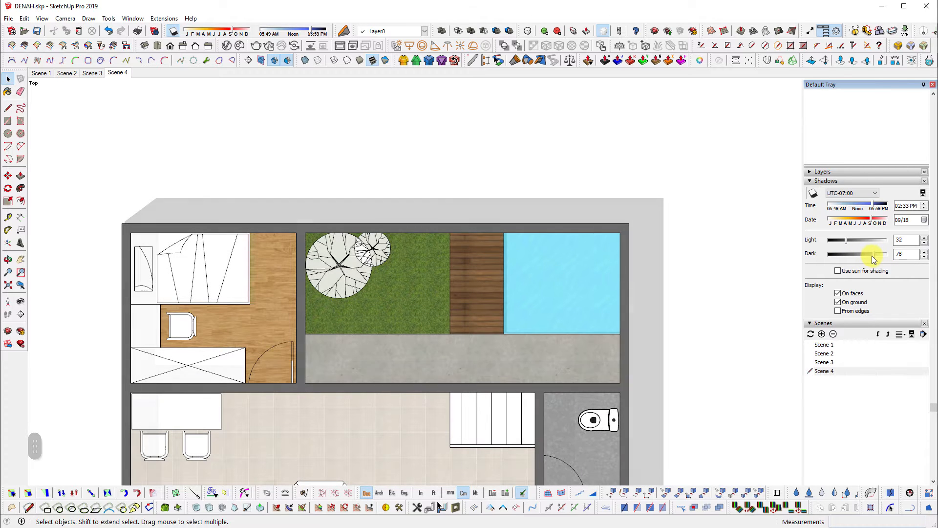
drag(870, 219, 870, 206)
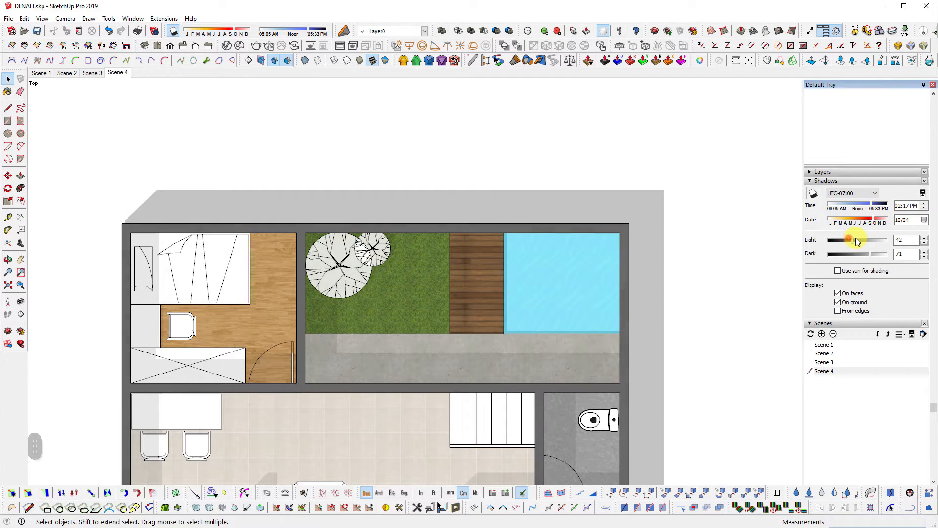
mouse_move(856, 238)
mouse_down()
mouse_move(875, 237)
mouse_move(846, 240)
mouse_up()
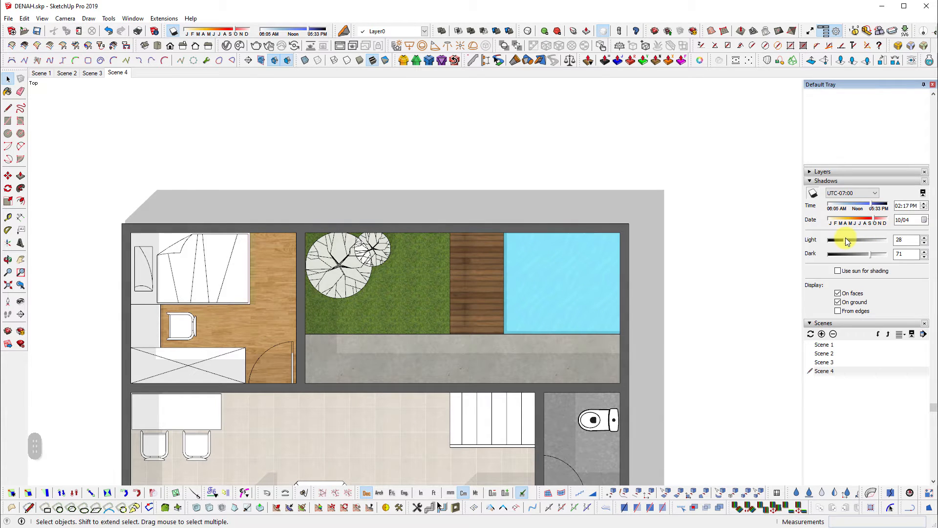
drag(846, 240, 868, 255)
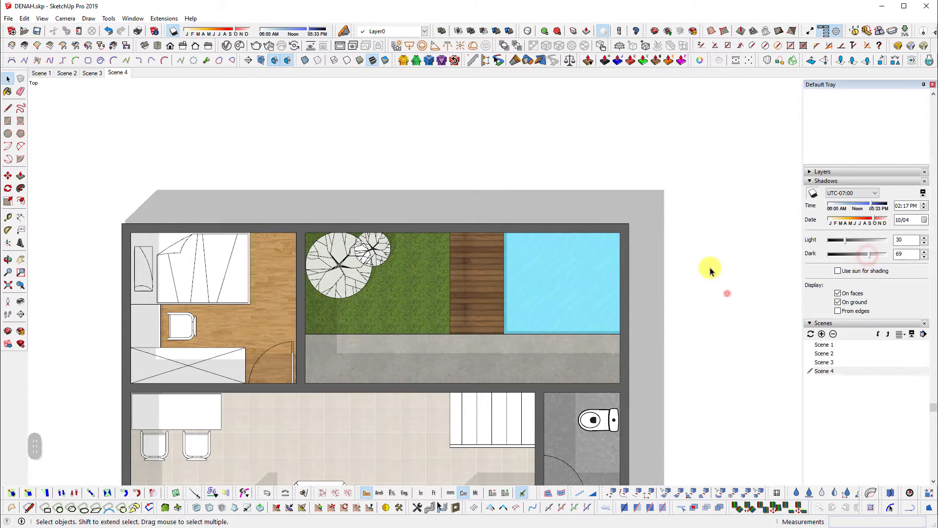
Select the front bedroom door and the living room entrance door from beneath the plan
scroll(667, 198, down, 4)
middle_click(638, 294)
middle_drag(638, 294, 562, 305)
scroll(561, 306, up, 6)
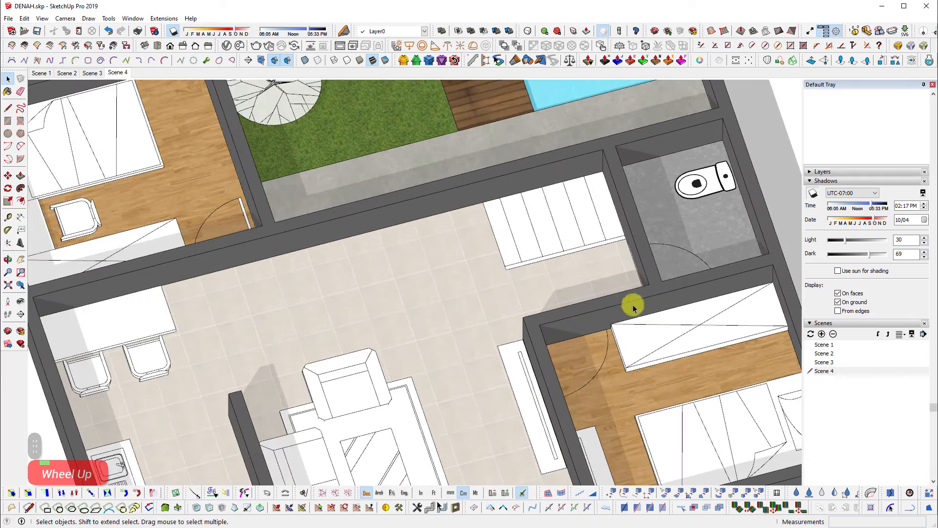
middle_drag(670, 357, 234, 361)
scroll(448, 434, up, 1)
shift+middle_drag(346, 409, 386, 287)
scroll(385, 287, up, 2)
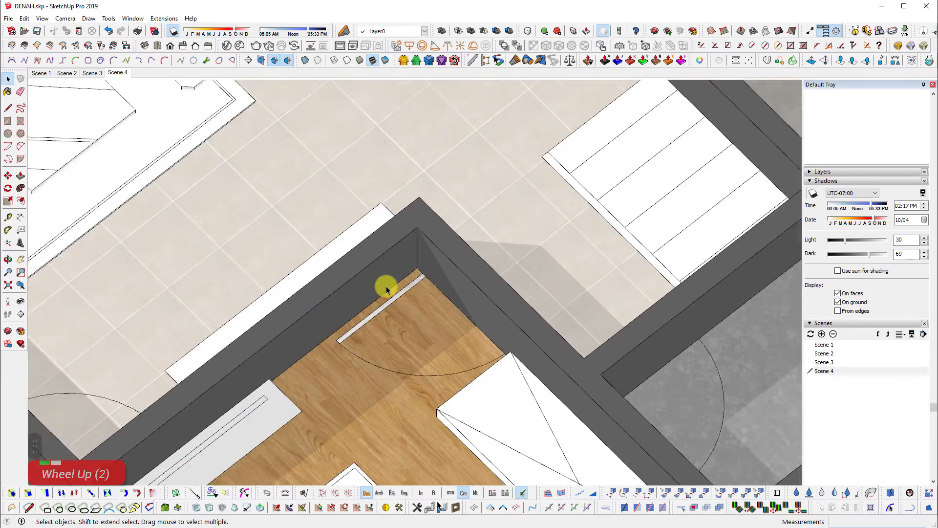
click(398, 309)
key(ctrl)
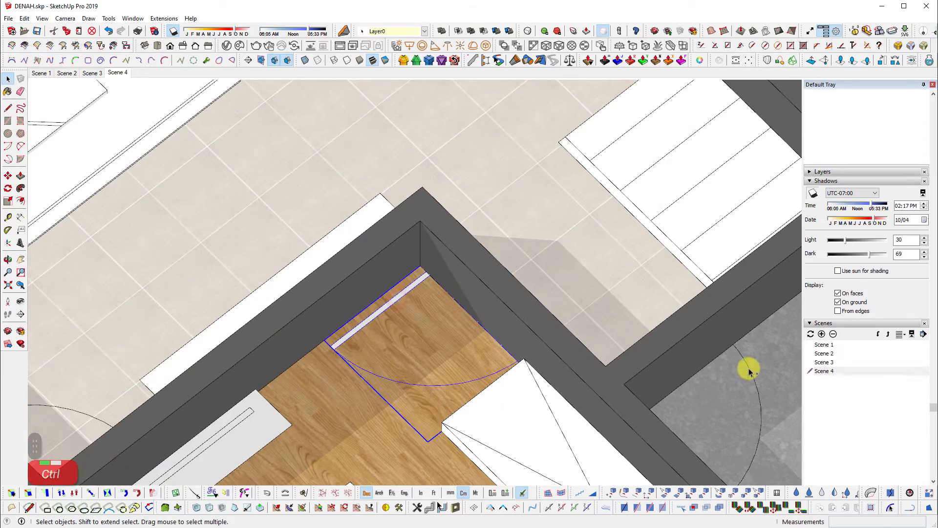
scroll(472, 272, down, 5)
middle_drag(415, 247, 571, 296)
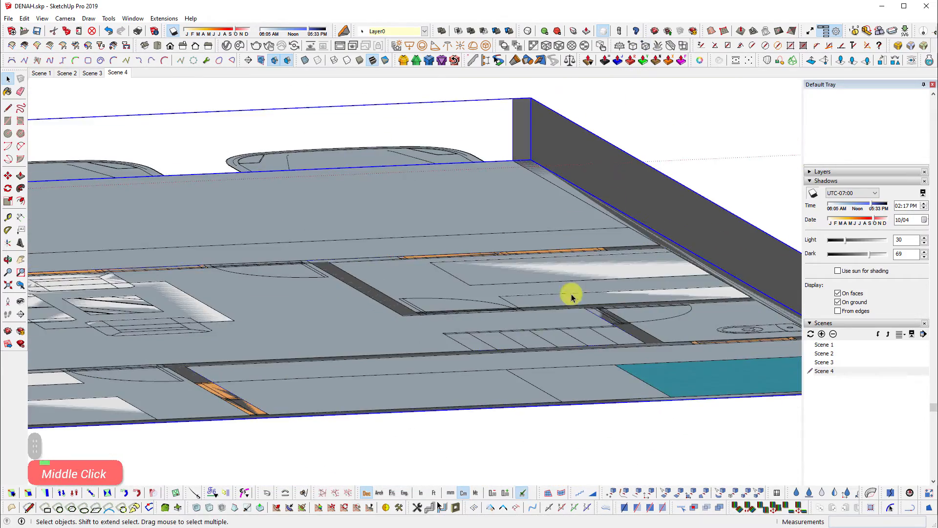
scroll(429, 308, up, 2)
click(423, 312)
ctrl+click(223, 236)
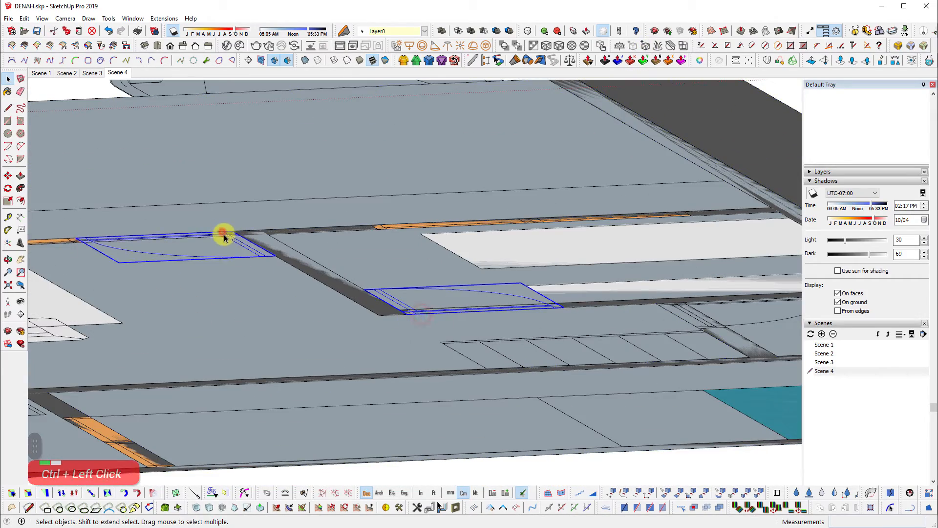
Add the front windows, kitchen door, rear bedroom door and window, and bathroom window to the selection
scroll(426, 255, down, 2)
middle_drag(425, 256, 396, 201)
ctrl+drag(413, 135, 733, 200)
shift+middle_drag(289, 217, 645, 231)
ctrl+drag(316, 144, 668, 198)
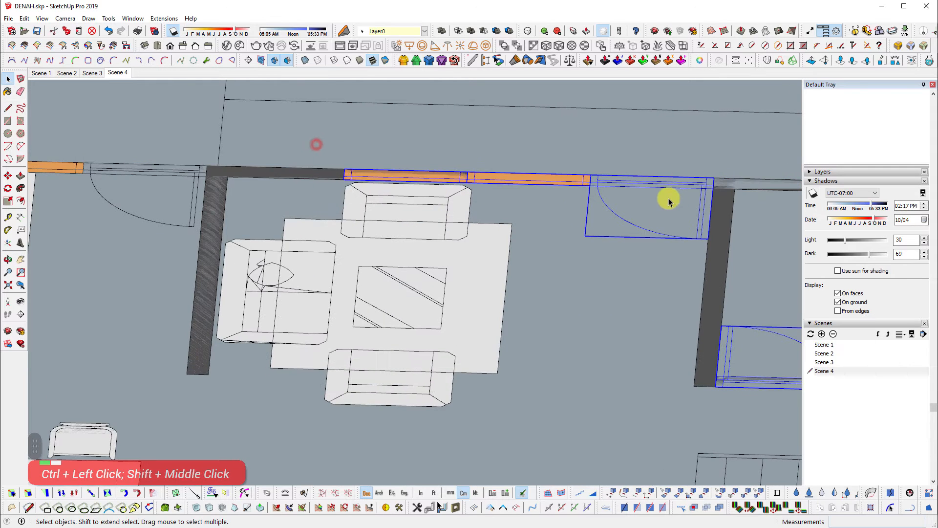
shift+middle_drag(236, 225, 614, 270)
ctrl+drag(308, 176, 574, 297)
scroll(572, 388, down, 2)
shift+middle_drag(572, 388, 491, 178)
ctrl+click(498, 281)
ctrl+drag(468, 270, 623, 340)
ctrl+shift+click(605, 268)
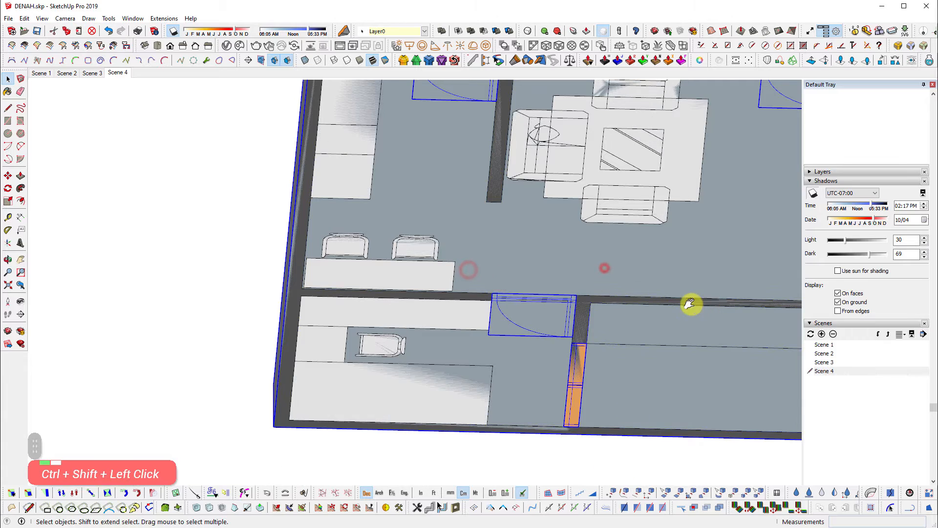
shift+middle_drag(689, 304, 266, 297)
ctrl+drag(540, 273, 738, 338)
Move the selected doors and windows up 50 cm to the top of the raised walls
shift+middle_drag(650, 247, 582, 395)
middle_drag(480, 201, 550, 392)
scroll(551, 392, up, 2)
key(m)
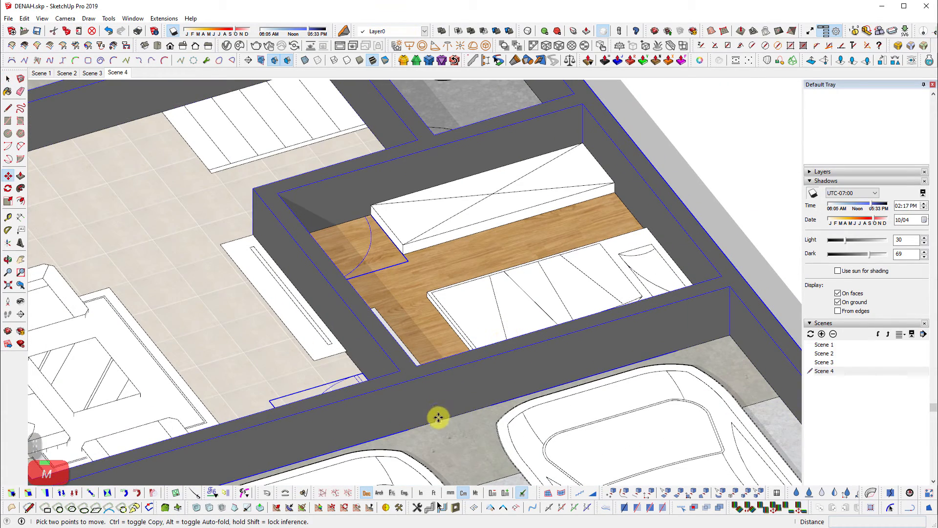
ctrl+shift+click(445, 416)
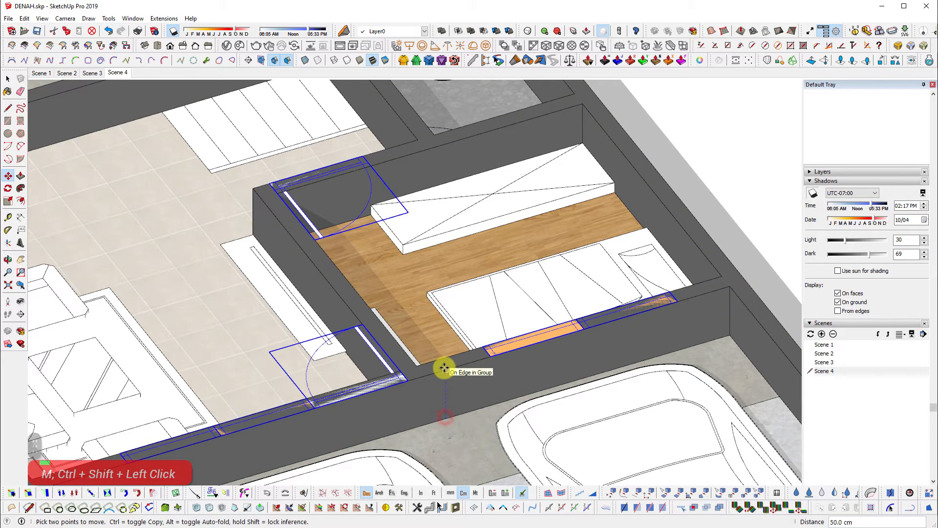
Raise the selected doors and windows slightly above the wall tops and check them across the plan from above
scroll(445, 366, up, 5)
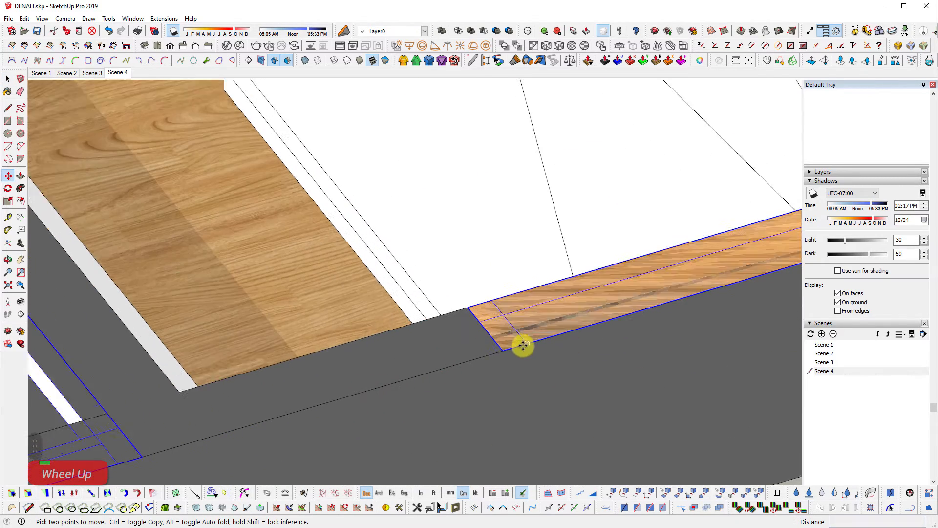
scroll(523, 345, up, 1)
click(497, 353)
text(10)
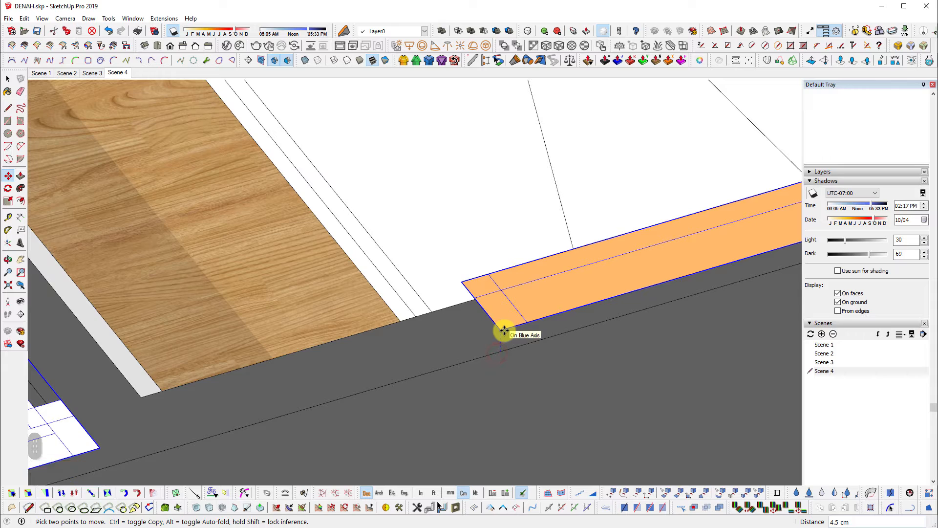
key(Return)
key(space)
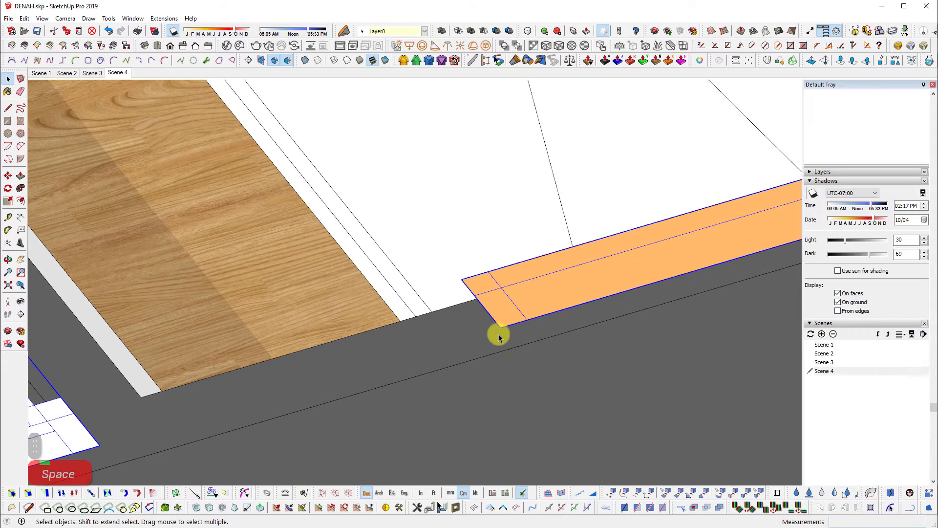
scroll(501, 327, down, 3)
shift+middle_drag(575, 293, 485, 418)
key(shift+t)
scroll(558, 339, down, 3)
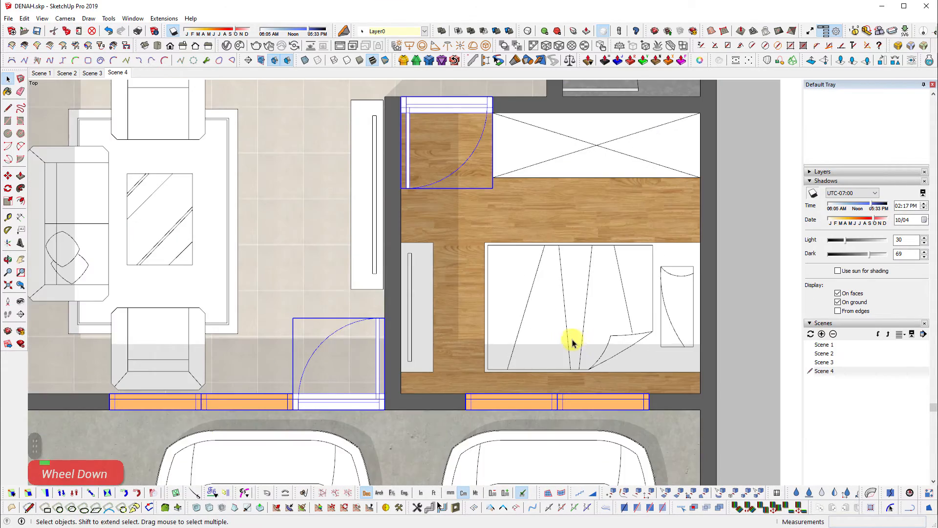
shift+middle_drag(464, 173, 583, 381)
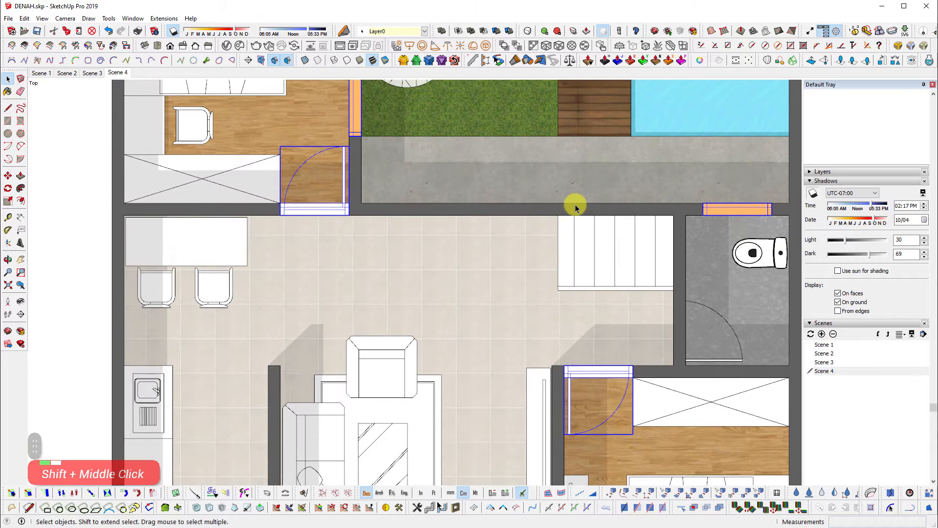
scroll(534, 167, down, 2)
scroll(652, 445, up, 2)
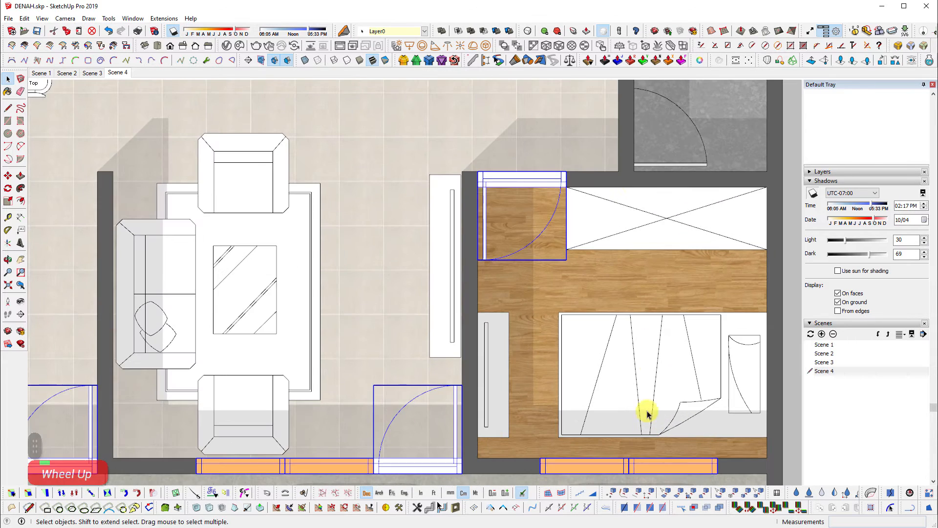
scroll(622, 166, up, 2)
Copy the front bedroom door onto the open living area floor beside the stairs
key(space)
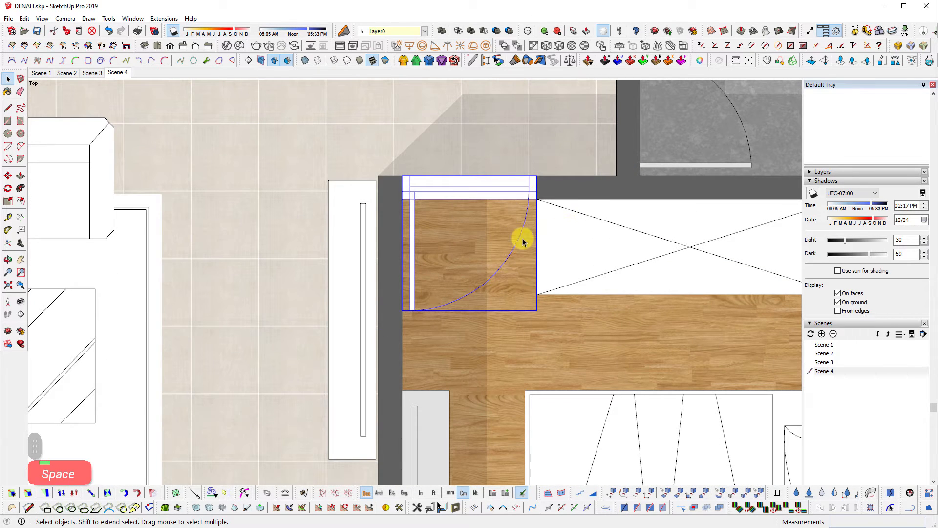
shift+middle_drag(458, 185, 706, 293)
key(m)
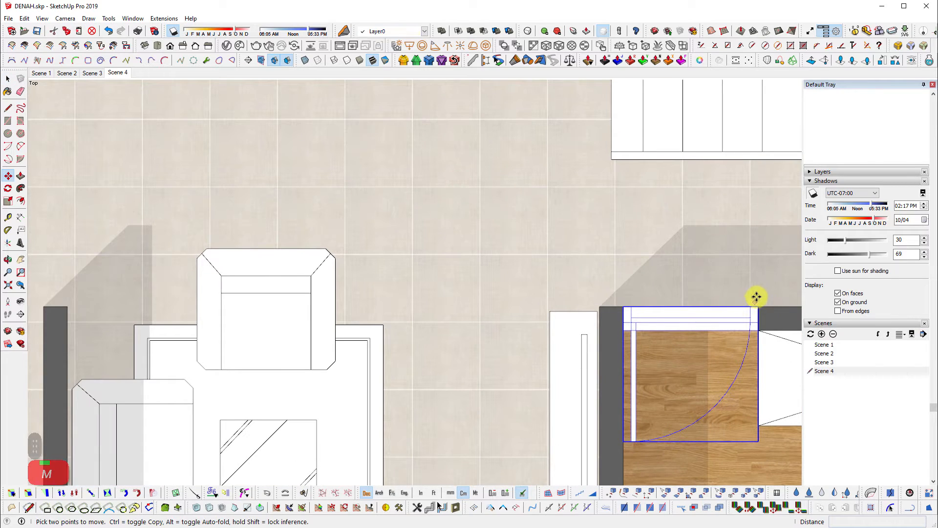
click(757, 297)
key(ctrl)
click(528, 149)
key(space)
scroll(486, 269, down, 5)
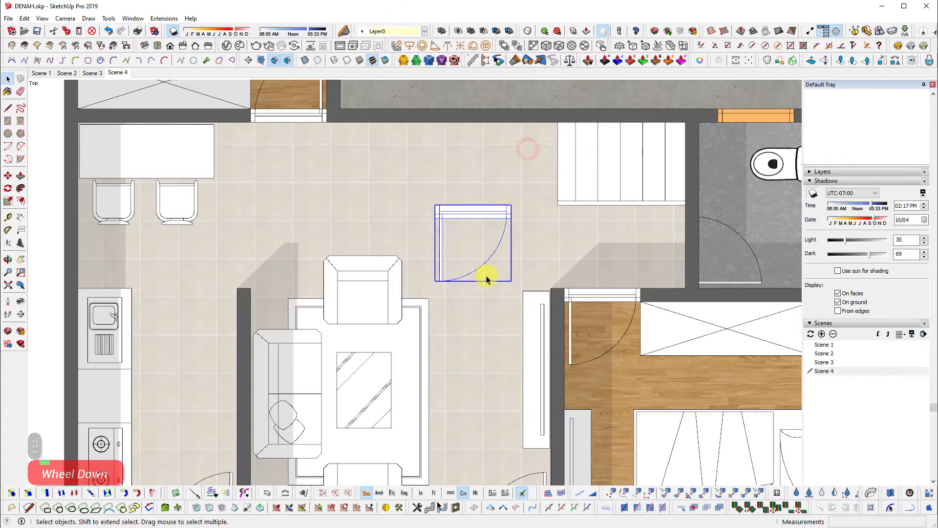
scroll(371, 377, up, 3)
middle_drag(370, 376, 488, 275)
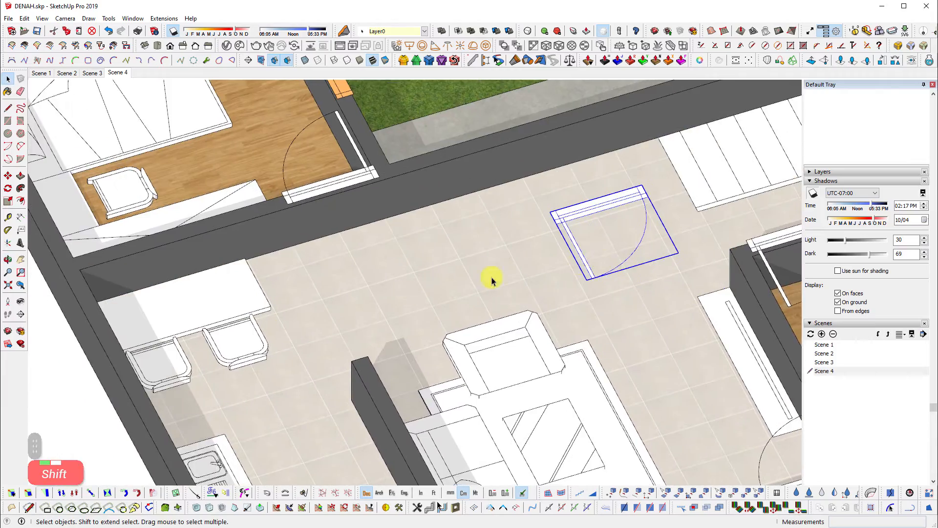
Inspect the raised doors around the rear bedroom, living area and front bedroom from several angles and from above
scroll(206, 321, up, 5)
scroll(375, 316, up, 1)
shift+middle_drag(466, 327, 634, 473)
middle_drag(205, 259, 171, 266)
shift+middle_drag(171, 266, 140, 331)
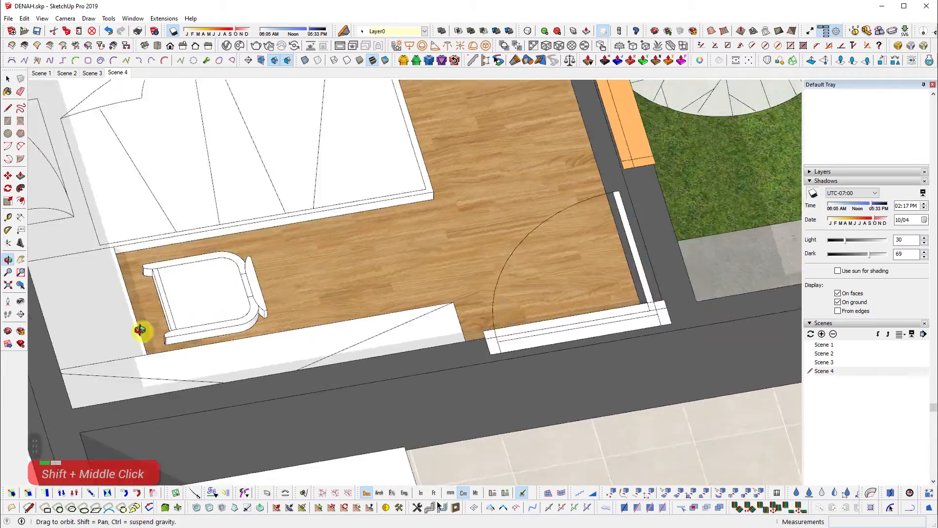
middle_drag(488, 293, 161, 245)
scroll(404, 323, down, 5)
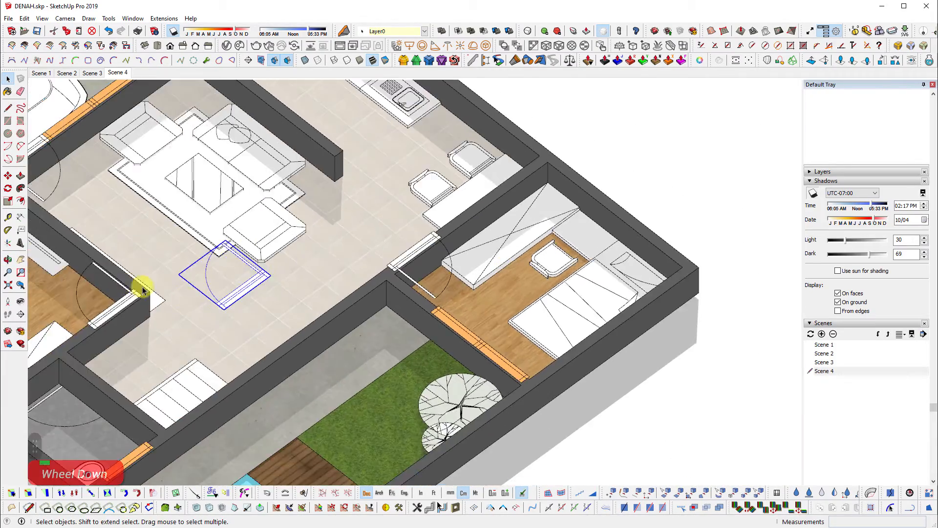
middle_drag(140, 287, 343, 332)
shift+middle_drag(342, 332, 601, 228)
scroll(572, 370, up, 2)
middle_drag(572, 371, 722, 300)
scroll(643, 366, up, 4)
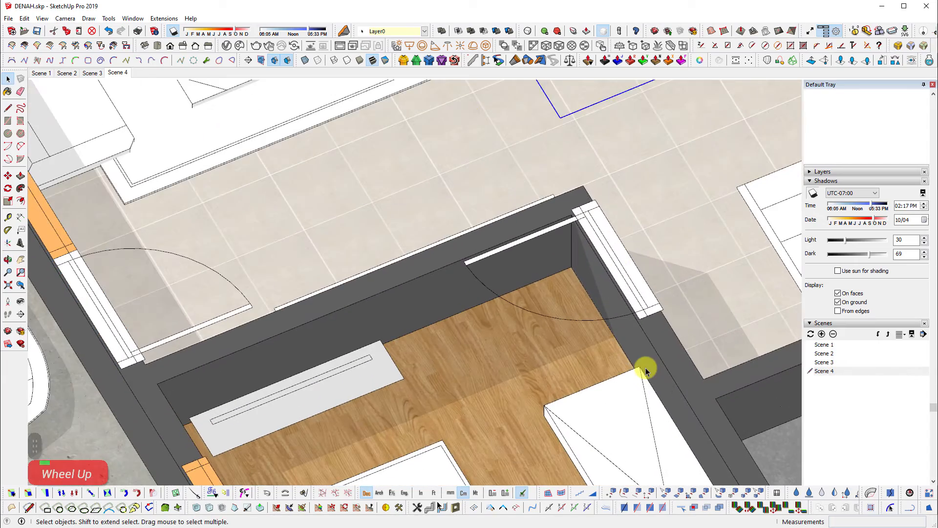
shift+scroll(561, 308, up, 3)
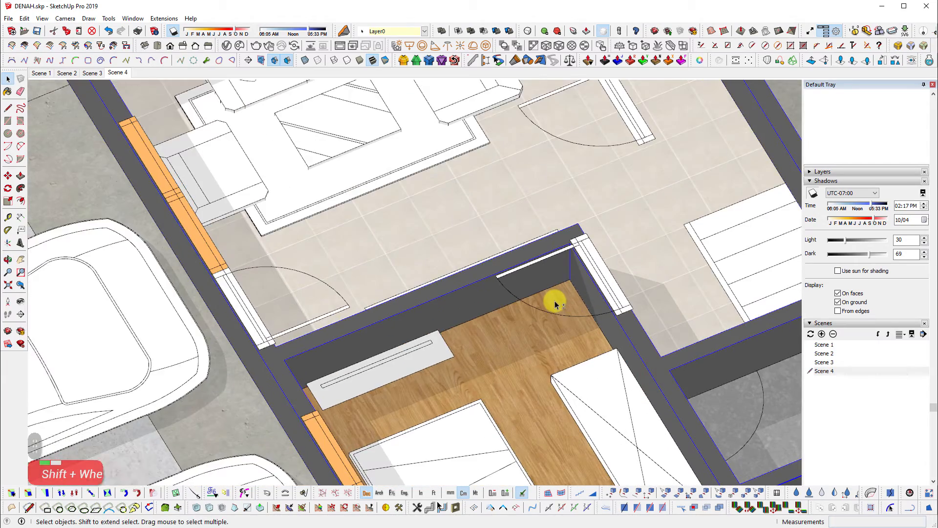
key(shift+t)
shift+middle_drag(675, 275, 720, 405)
scroll(383, 235, up, 2)
Turn on shadow casting for the living-room sofa set group
click(385, 229)
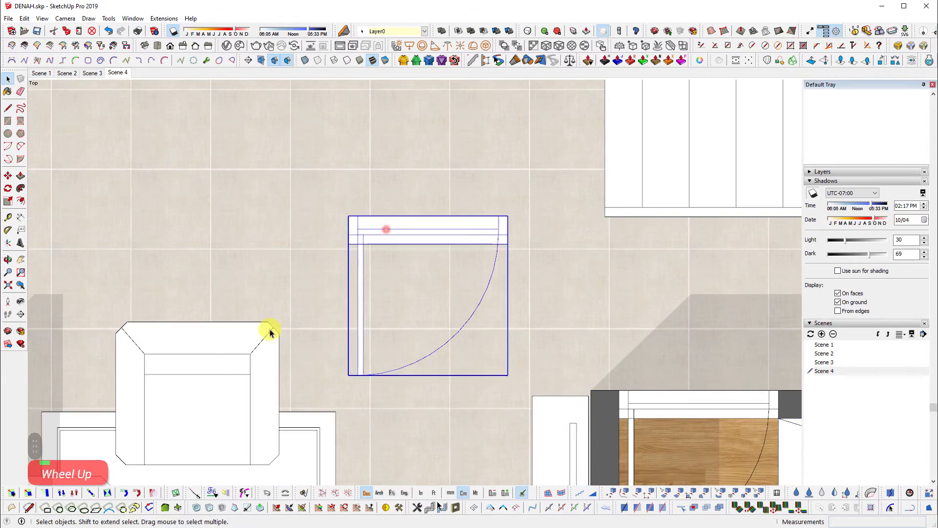
click(244, 354)
scroll(456, 167, down, 3)
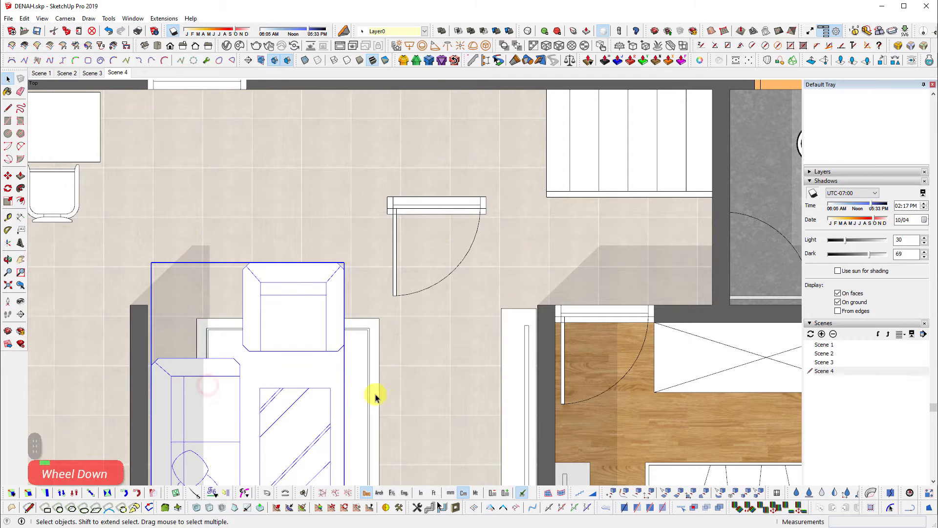
shift+middle_drag(370, 336, 438, 254)
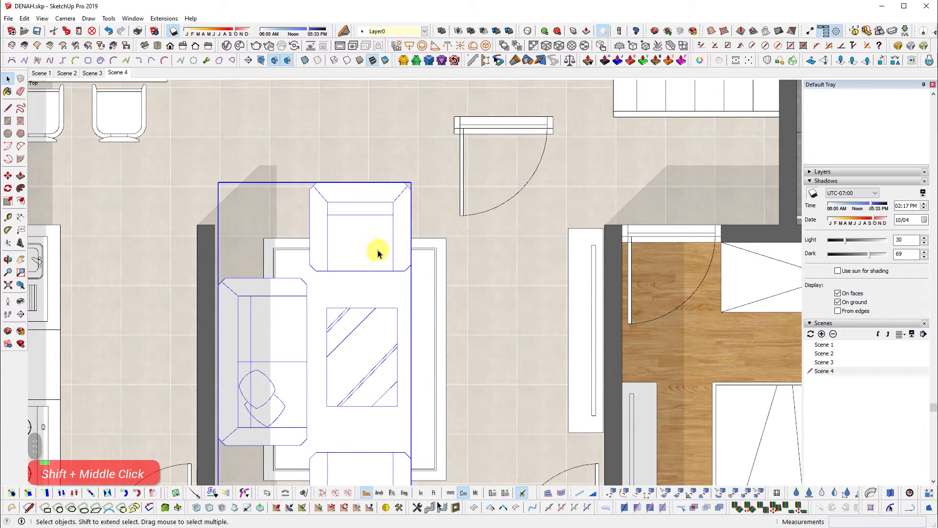
scroll(826, 147, up, 5)
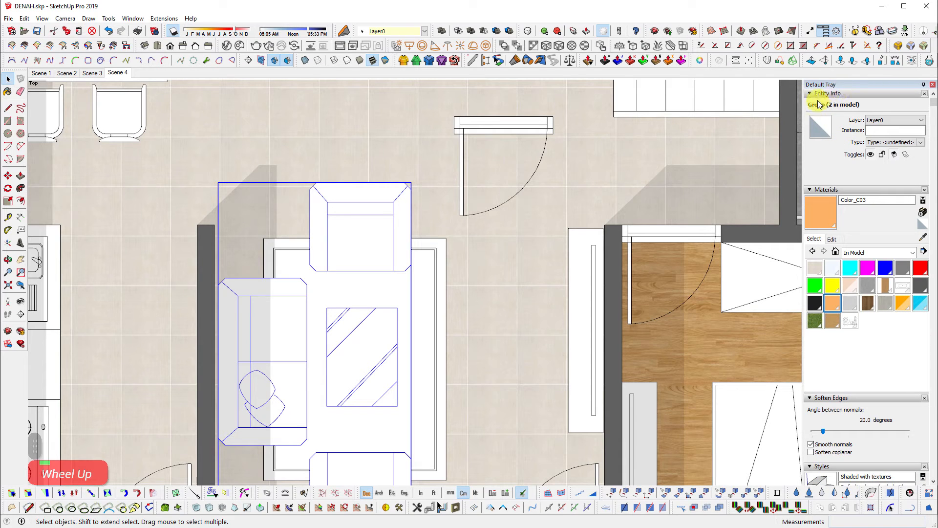
click(374, 204)
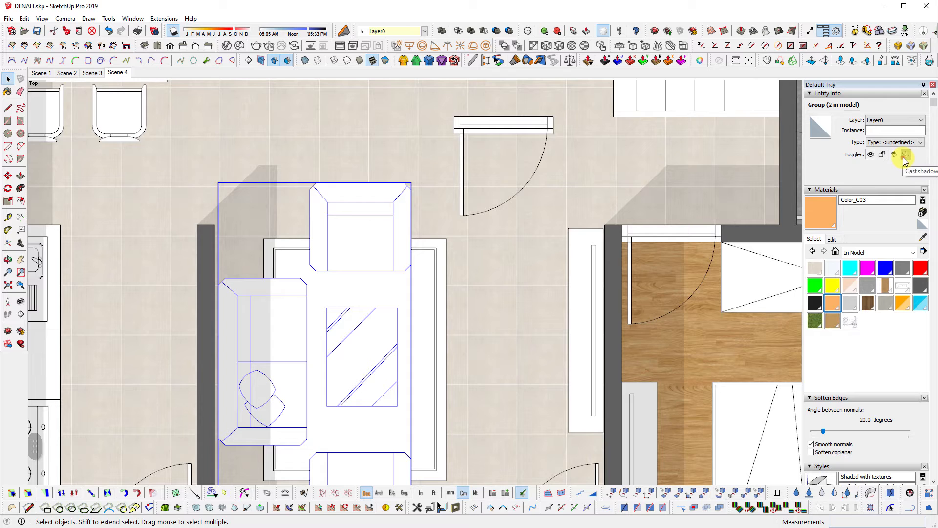
Turn on shadow casting for the copied door on the open living area floor
click(495, 122)
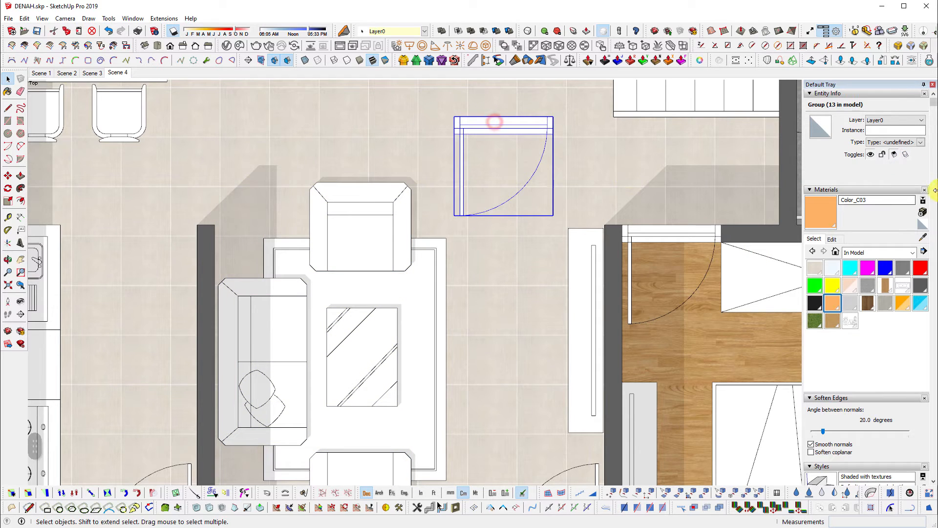
click(923, 213)
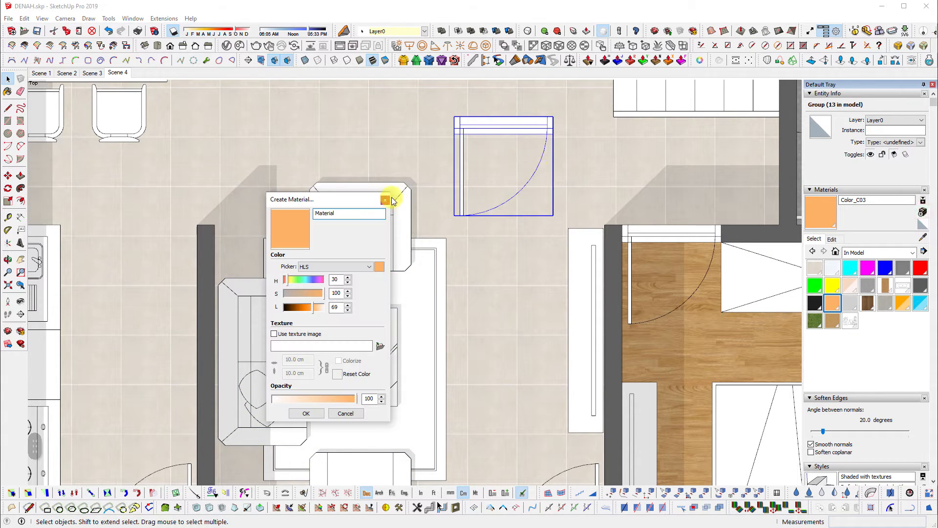
click(385, 199)
mouse_move(911, 151)
shift+middle_down()
mouse_move(503, 282)
mouse_move(485, 218)
shift+middle_up()
Turn on shadow casting for the front bedroom door
shift+middle_drag(651, 394, 555, 299)
click(551, 278)
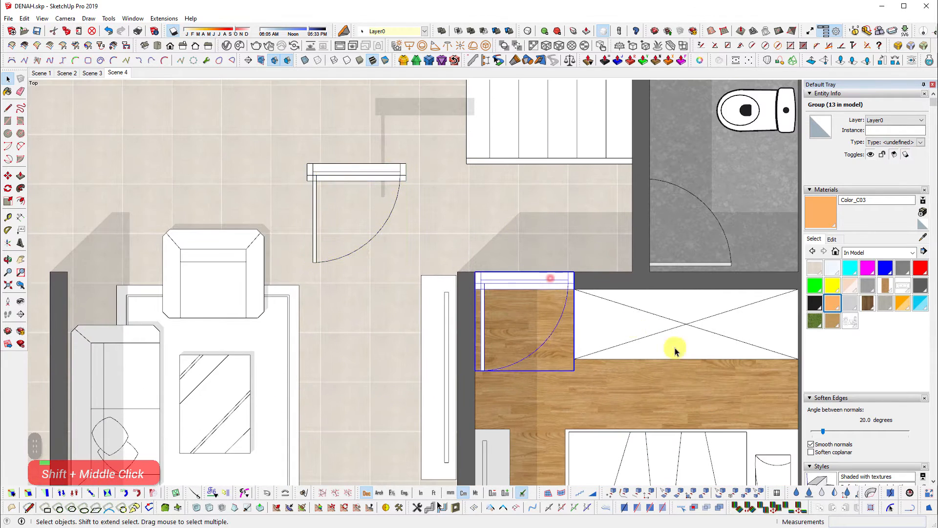
shift+middle_drag(674, 352, 622, 293)
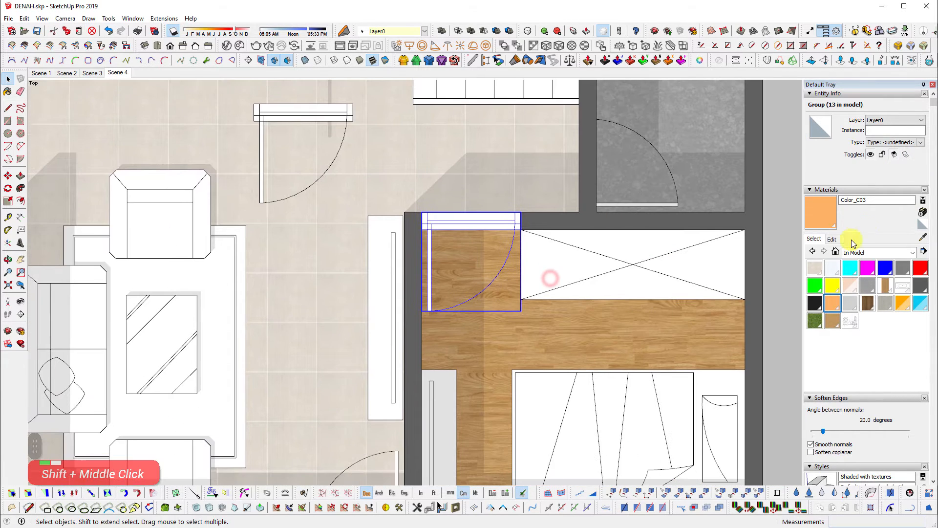
click(902, 156)
Turn on shadow casting for the living room's front entrance door
shift+middle_drag(493, 421, 513, 176)
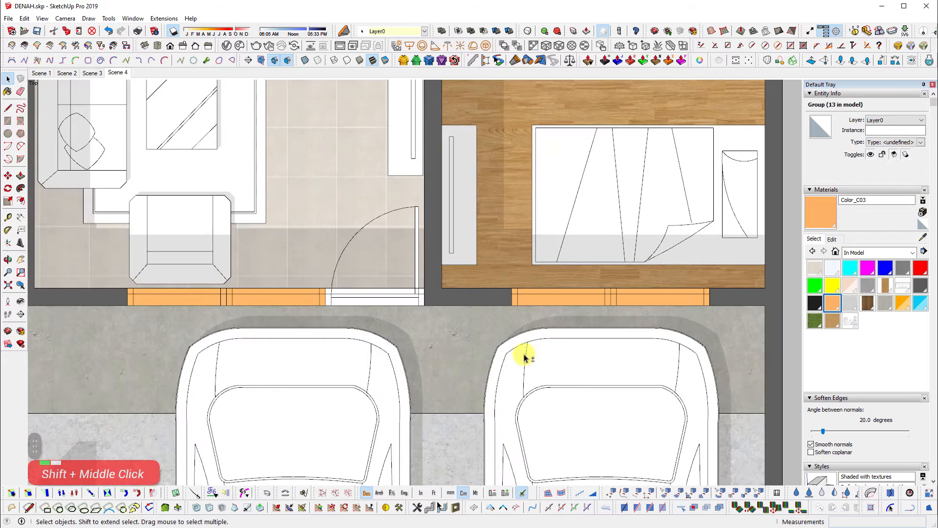
shift+middle_drag(524, 356, 537, 259)
click(571, 253)
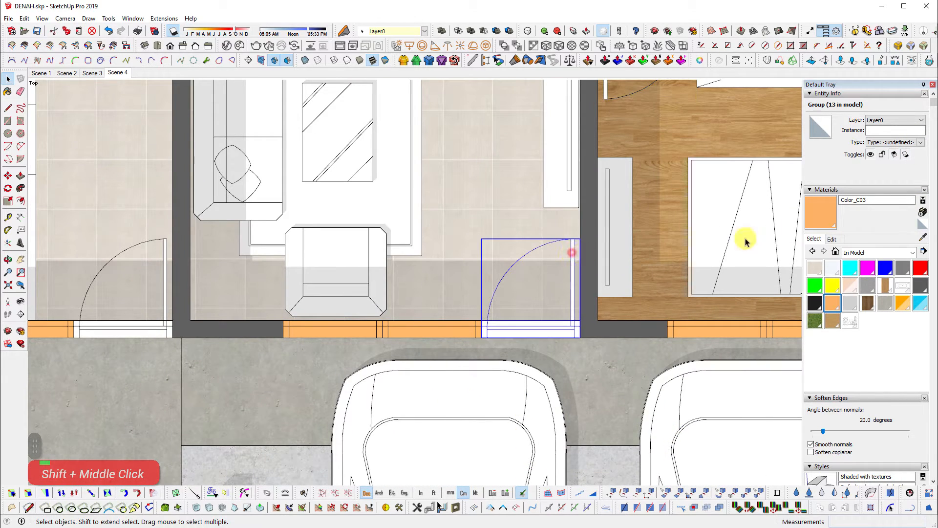
click(905, 154)
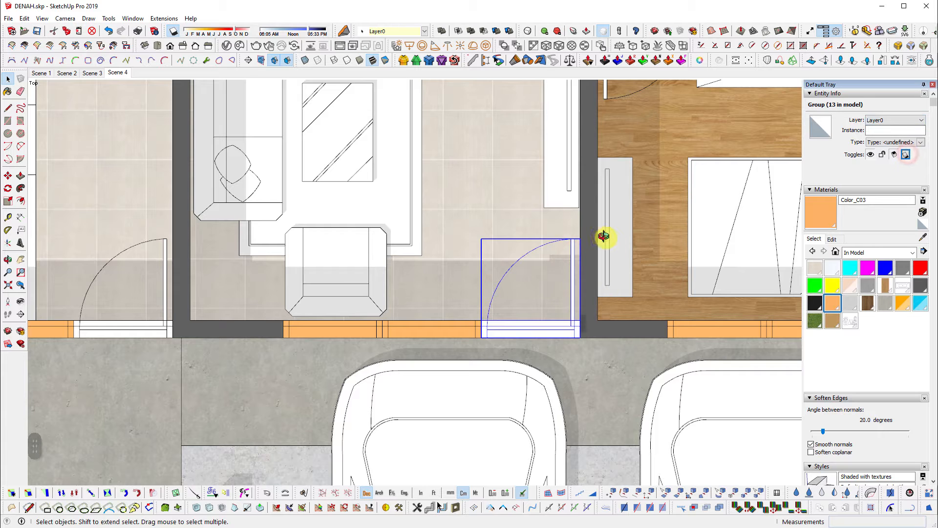
Move the copied door across the living area floor, closer to the armchair
scroll(616, 210, down, 3)
scroll(538, 195, up, 5)
click(567, 270)
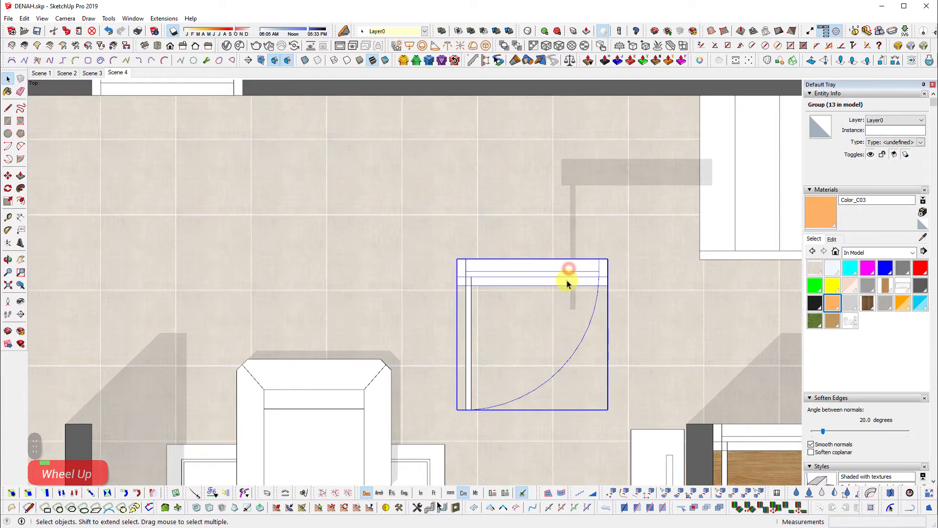
key(m)
click(642, 279)
click(578, 262)
key(space)
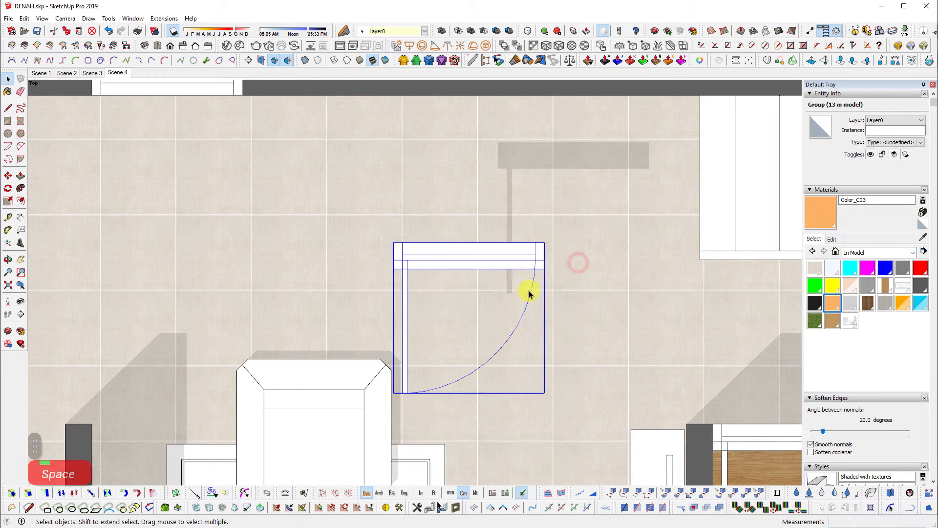
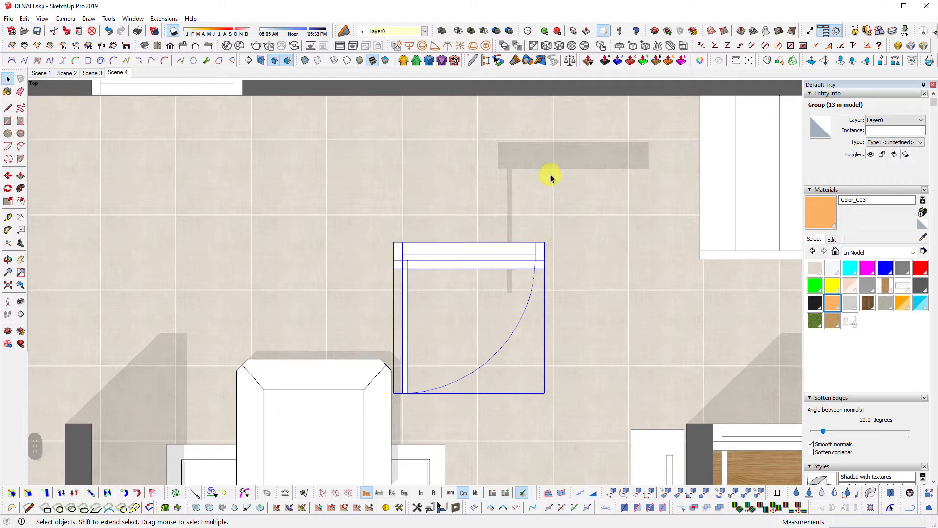
Turn off shadow casting for the copied door on the living area floor and erase that door
mouse_move(633, 188)
middle_down()
mouse_move(412, 117)
mouse_move(451, 297)
middle_up()
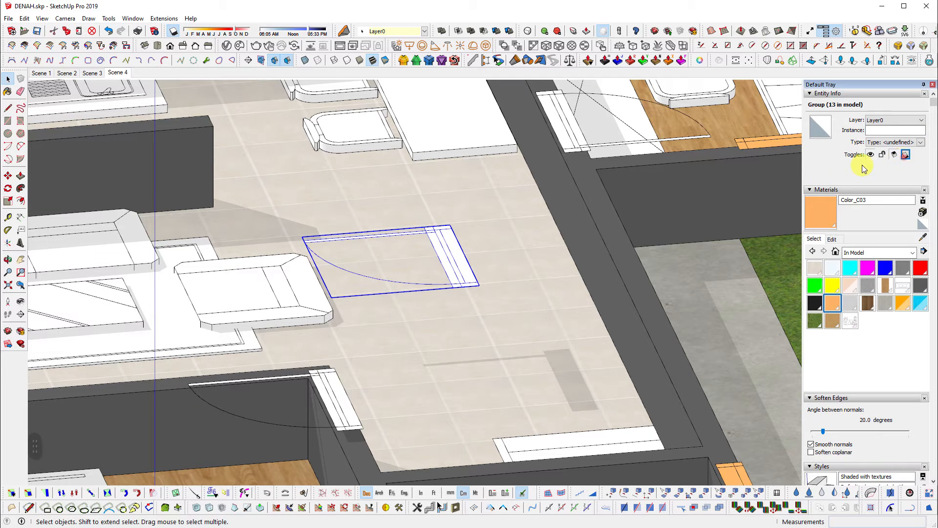
middle_drag(278, 289, 622, 386)
key(shift+t)
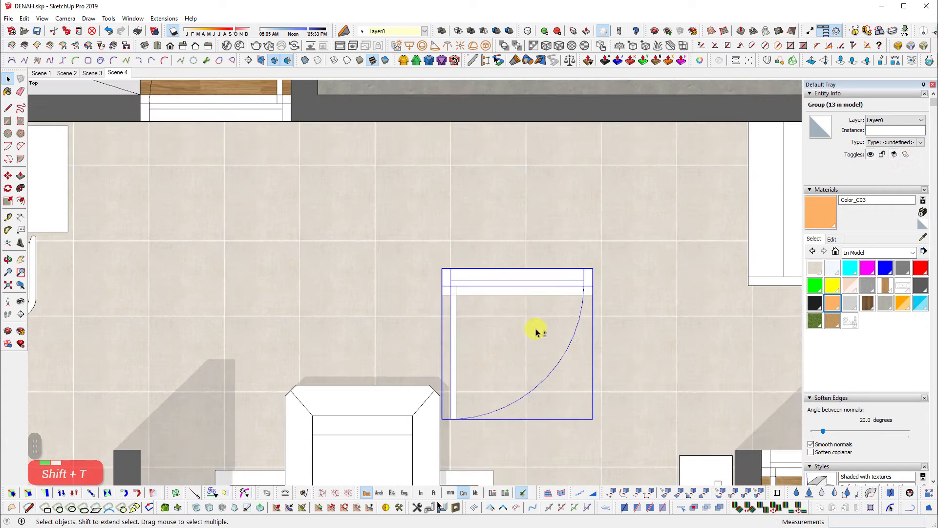
shift+middle_drag(531, 287, 566, 210)
key(shift+e)
shift+click(566, 210)
Turn on shadow casting for the dining table and its two chairs
shift+middle_drag(37, 227, 441, 304)
key(space)
click(459, 281)
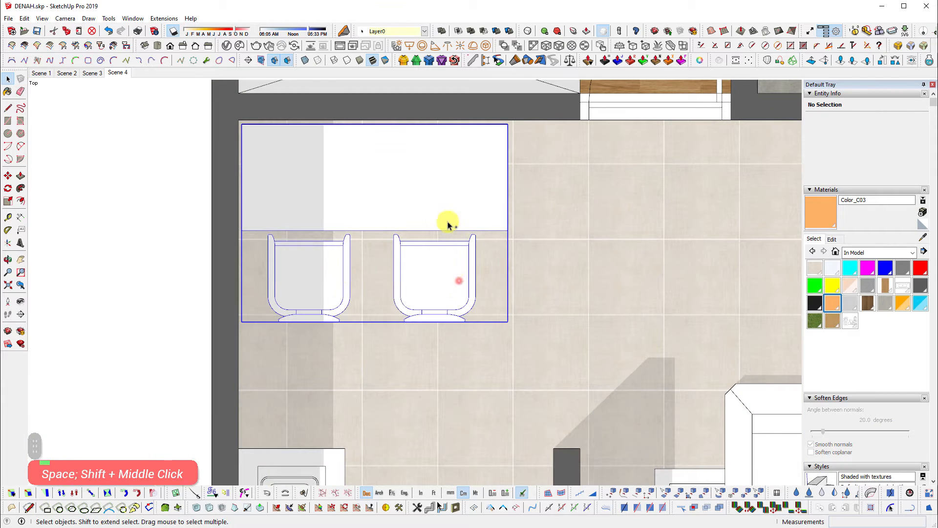
ctrl+click(441, 179)
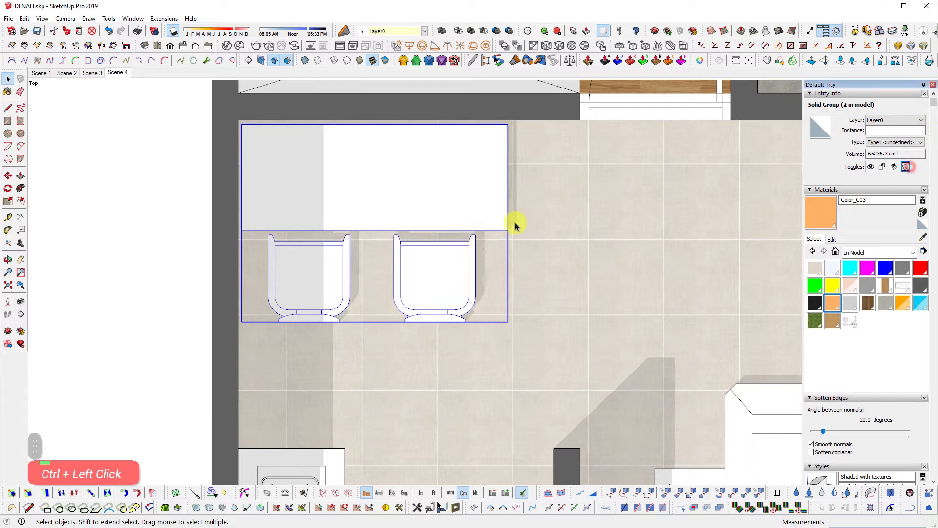
Turn on shadow casting for the rear bedroom's bed and desk chair together, and clear the selection
scroll(484, 205, down, 3)
shift+middle_drag(572, 203, 537, 314)
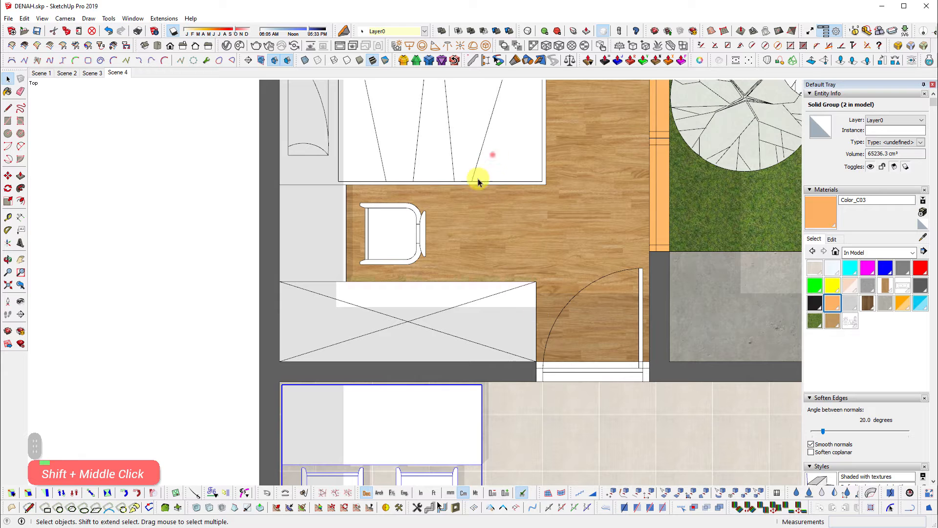
click(492, 154)
ctrl+click(402, 230)
scroll(565, 174, down, 2)
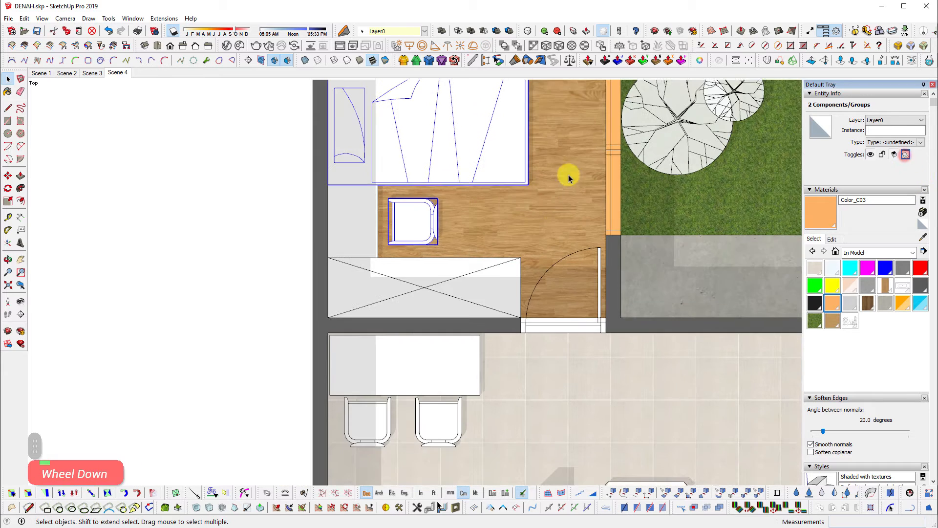
shift+middle_drag(565, 174, 527, 151)
scroll(296, 132, down, 2)
scroll(297, 132, down, 3)
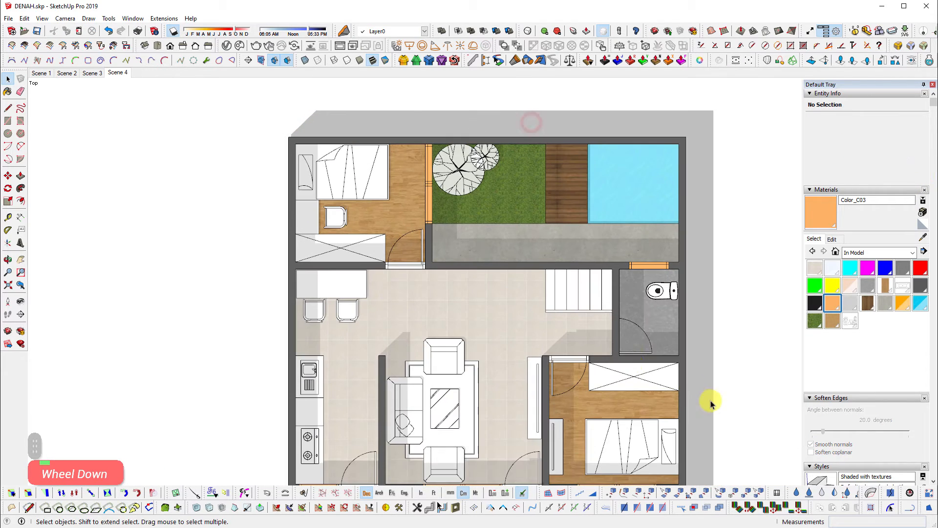
Toggle shadow casting for the bathroom toilet
scroll(664, 289, up, 3)
click(664, 288)
click(923, 212)
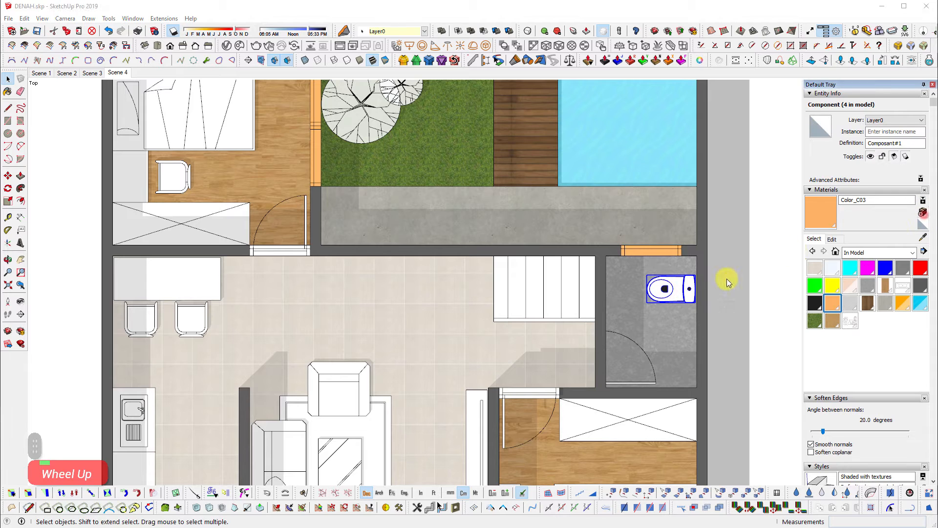
click(385, 201)
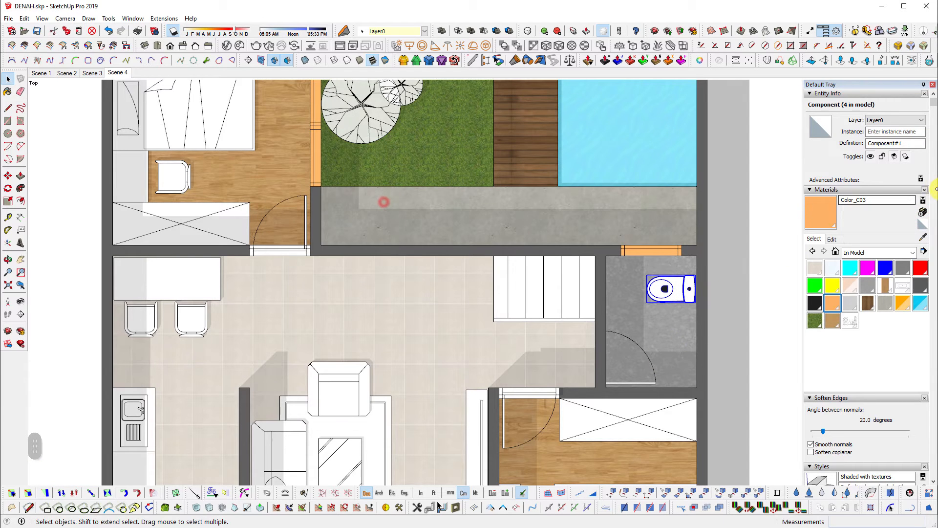
click(907, 157)
Check the shadow casting settings of the front bedroom's bed and wardrobe
shift+middle_drag(484, 321, 437, 135)
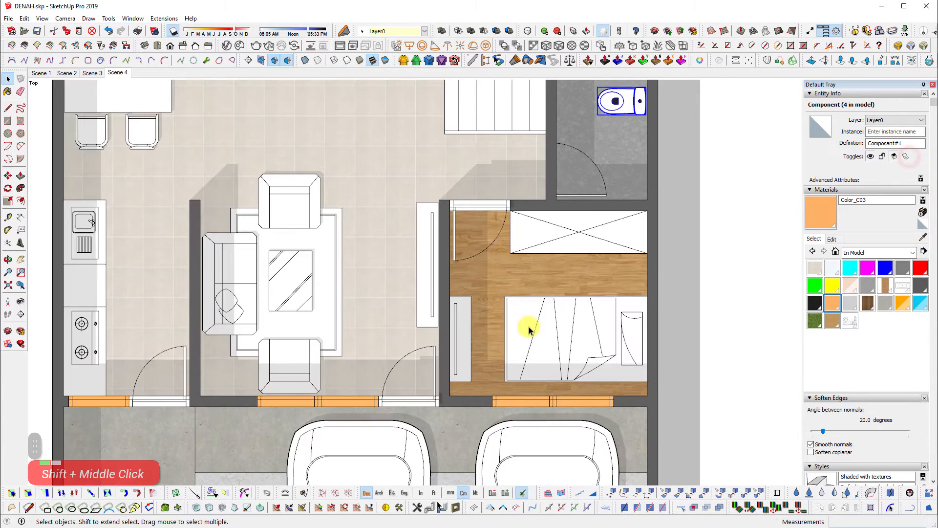
scroll(530, 326, up, 2)
click(528, 336)
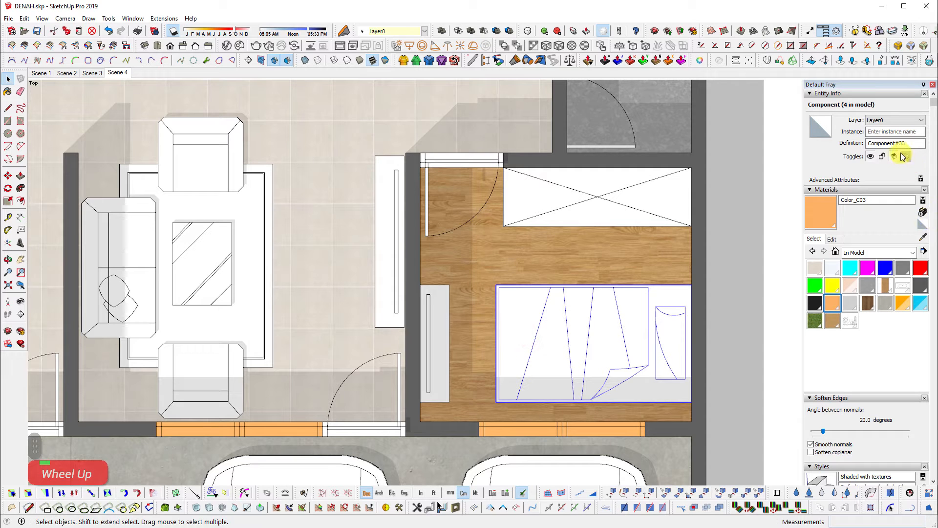
click(591, 199)
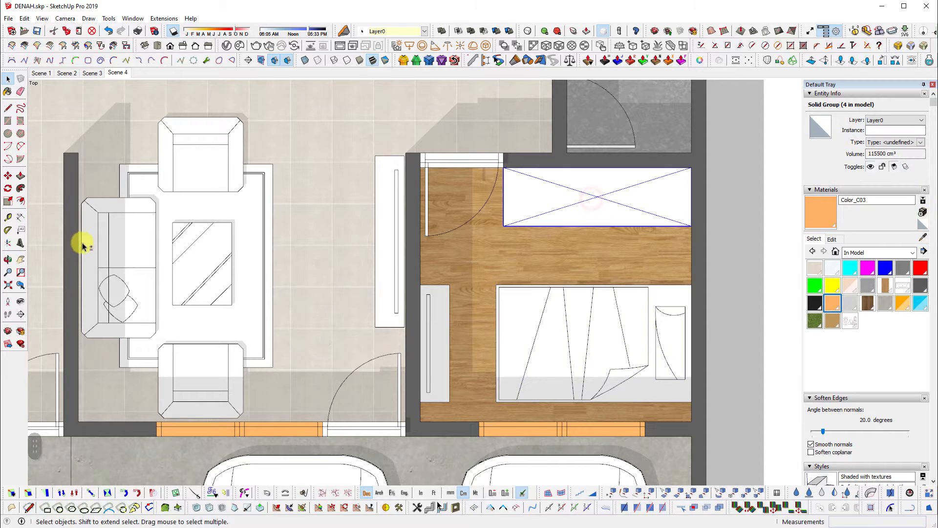
Turn off shadow casting for the carport car beside the motorcycle and clear the selection
shift+middle_drag(82, 244, 359, 246)
scroll(255, 248, down, 3)
shift+middle_drag(577, 264, 796, 53)
scroll(672, 216, up, 3)
click(673, 212)
shift+middle_drag(672, 212, 434, 282)
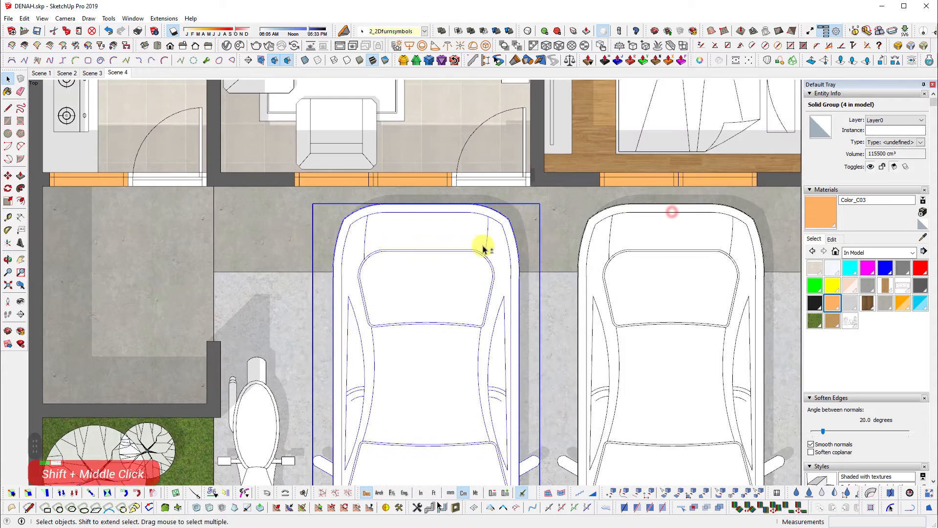
scroll(488, 195, up, 2)
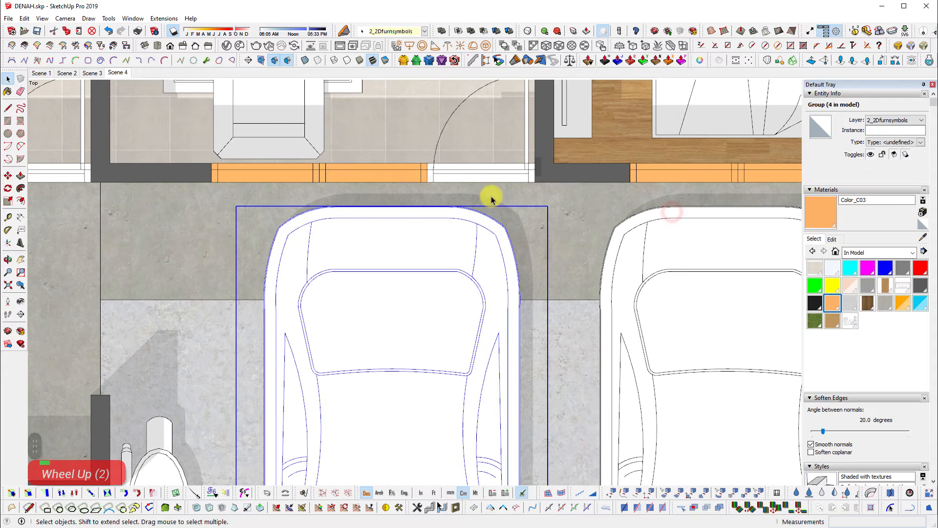
double_click(906, 156)
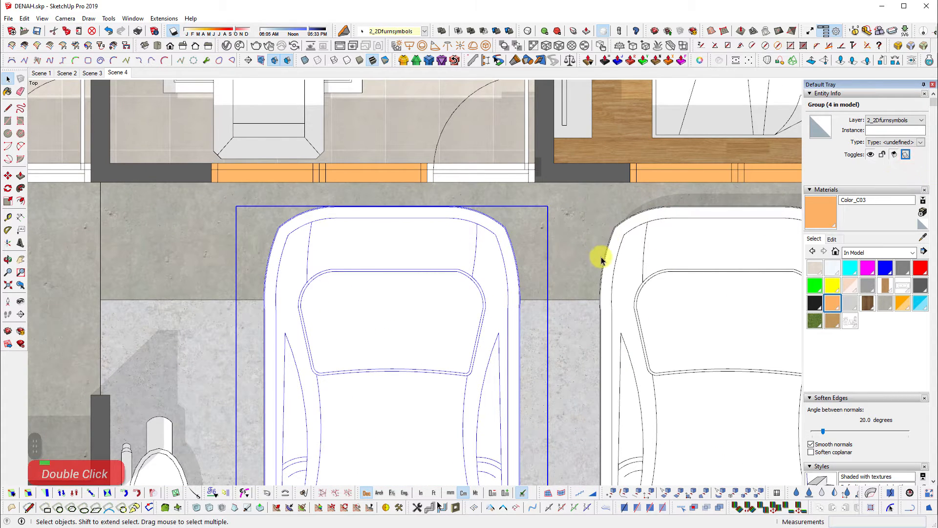
shift+middle_drag(601, 260, 380, 211)
click(775, 200)
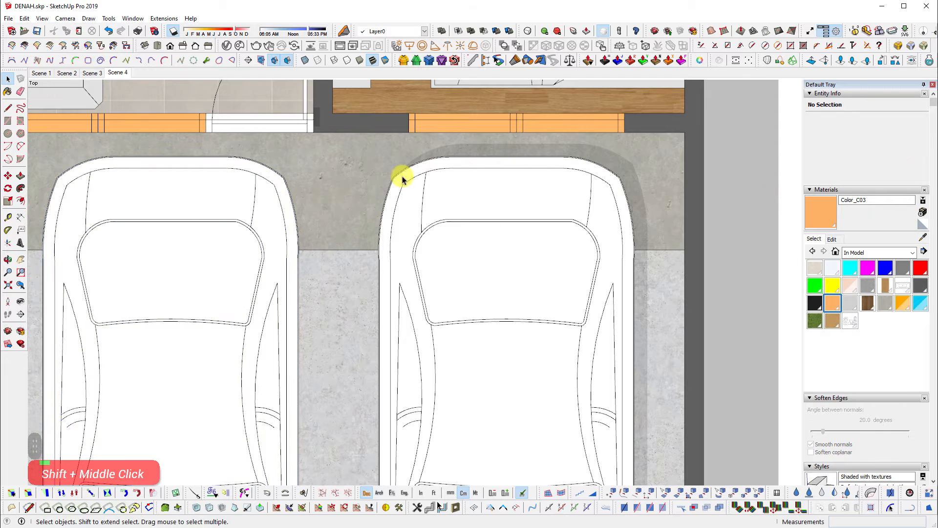
Turn on shadow casting for the carport car beside the motorcycle and clear the selection
click(236, 182)
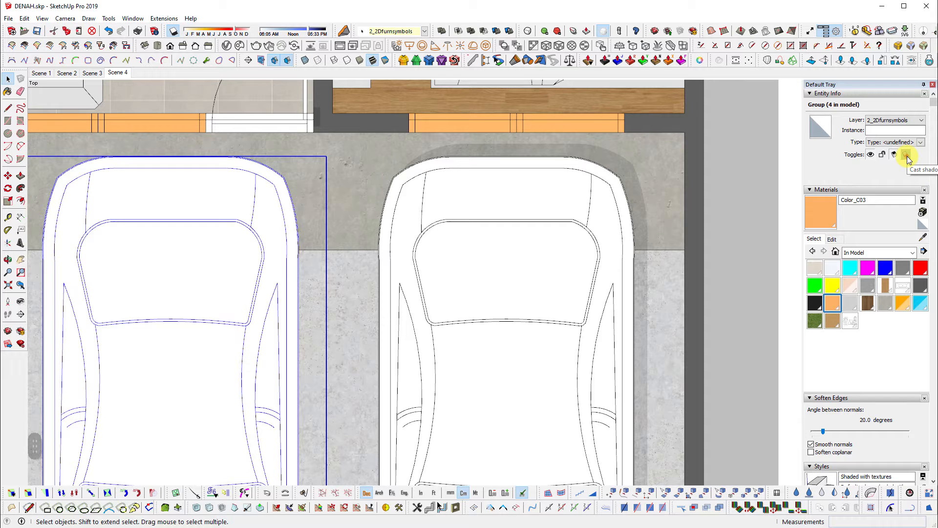
scroll(655, 215, down, 3)
click(748, 182)
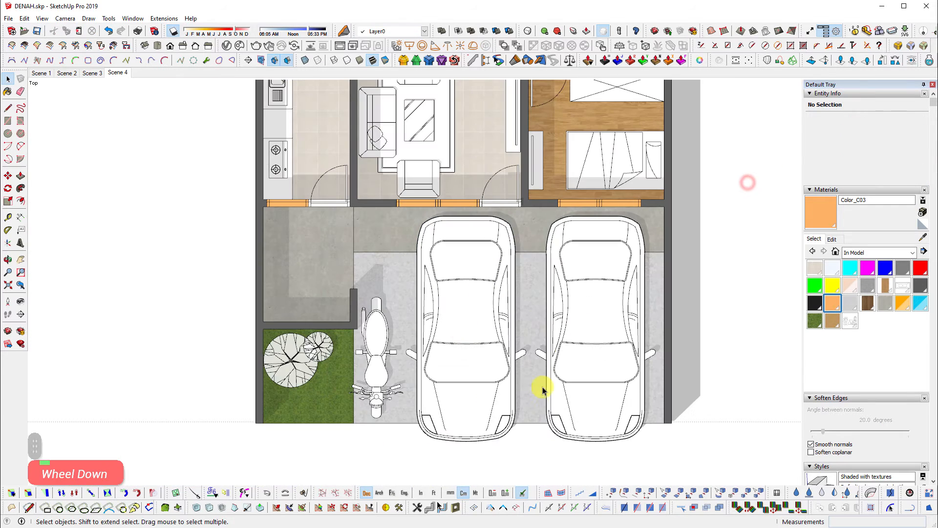
scroll(542, 388, down, 2)
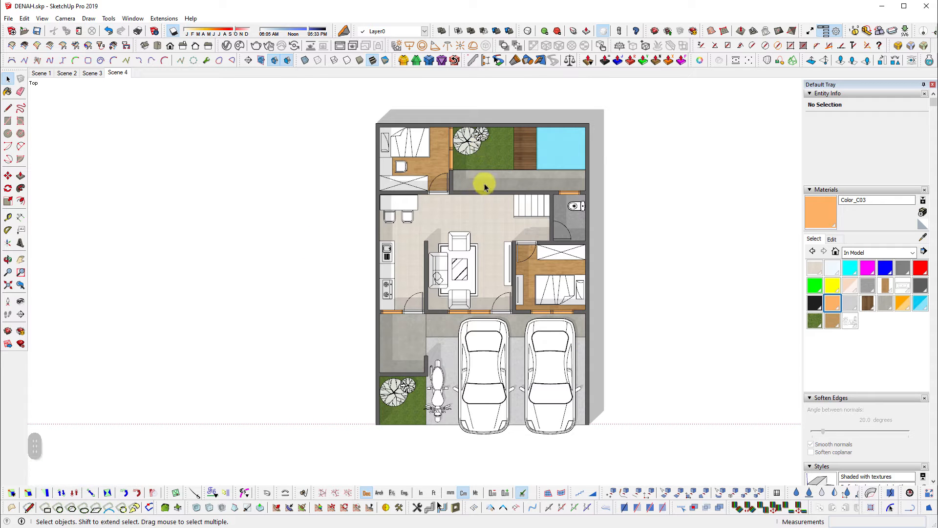
Add a leader text showing the swimming pool's area, placed just above the ground-floor plan
shift+middle_drag(485, 187, 285, 289)
shift+scroll(629, 308, down, 2)
scroll(460, 275, up, 3)
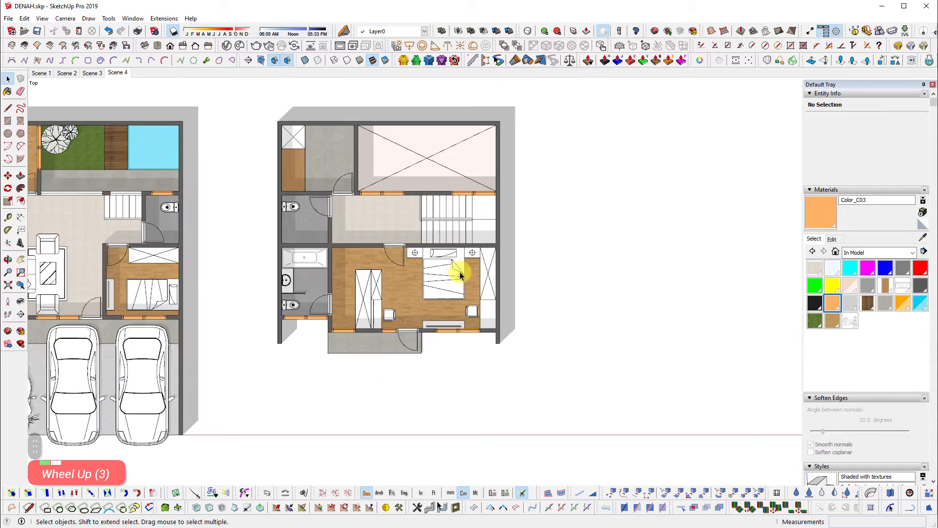
shift+middle_drag(461, 275, 531, 265)
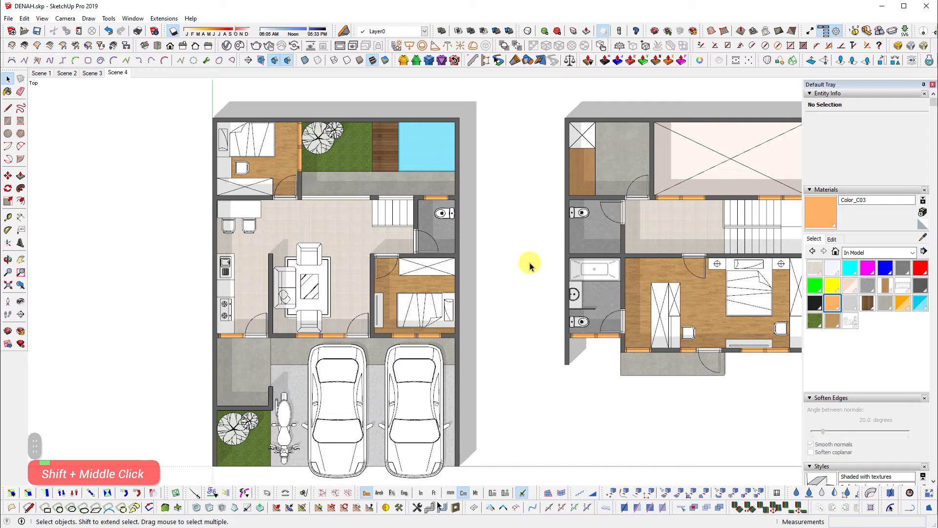
shift+middle_drag(615, 303, 560, 300)
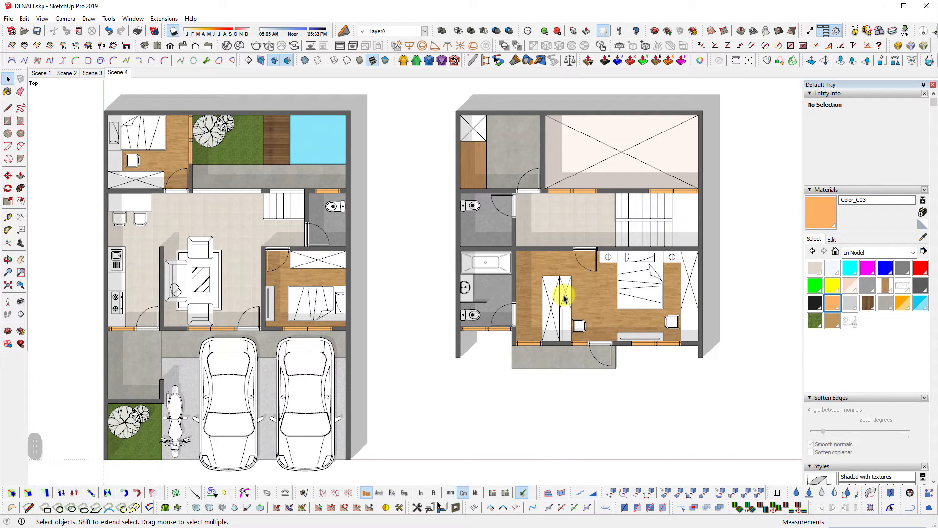
shift+middle_drag(470, 286, 488, 272)
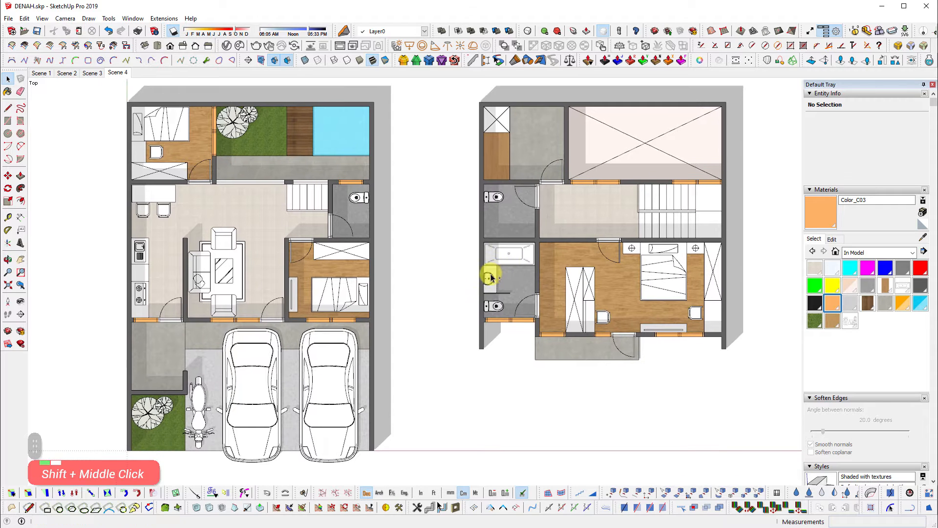
click(22, 229)
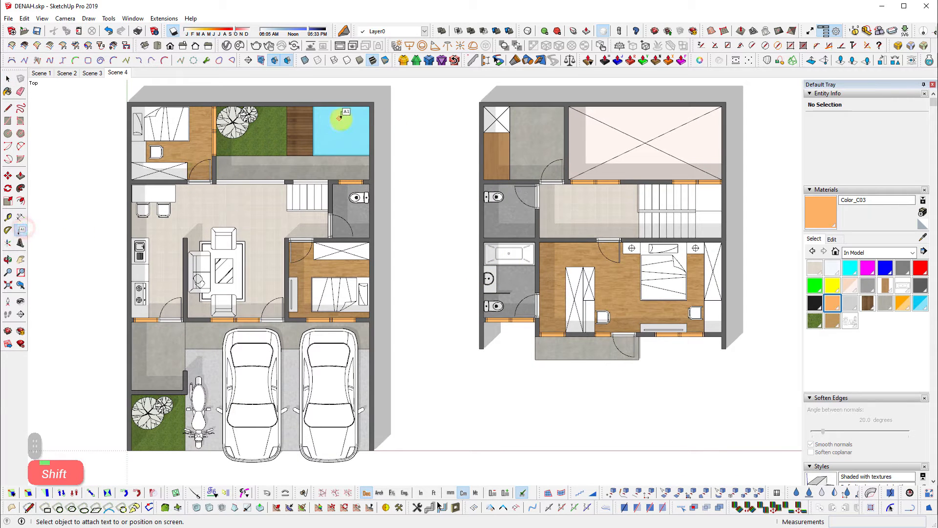
click(341, 117)
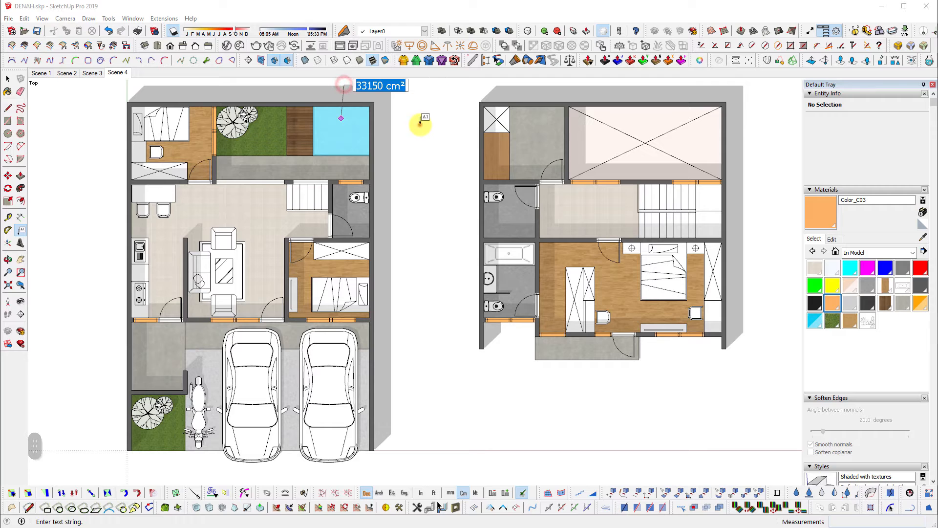
click(419, 124)
key(space)
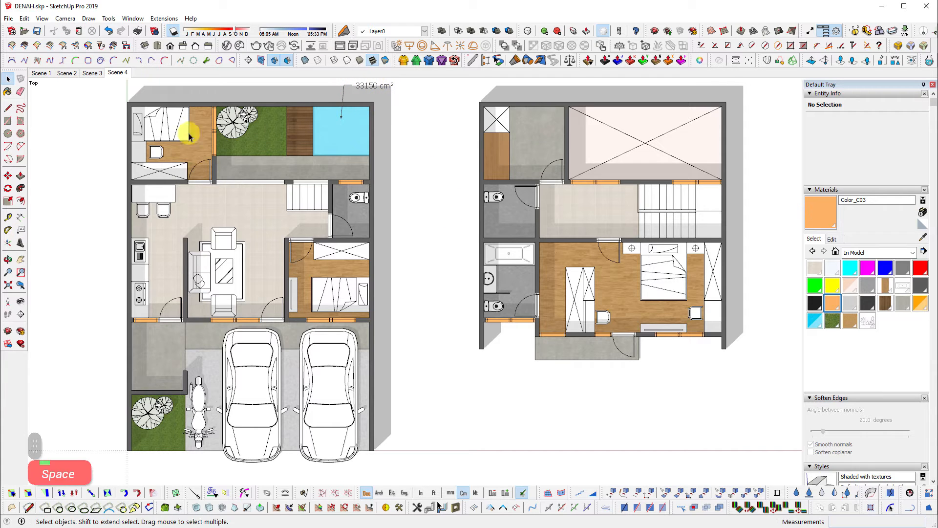
Add a linear dimension beside the ground-floor plan from the outer rear corner by the pool to the bathroom's rear wall
key(d)
click(373, 102)
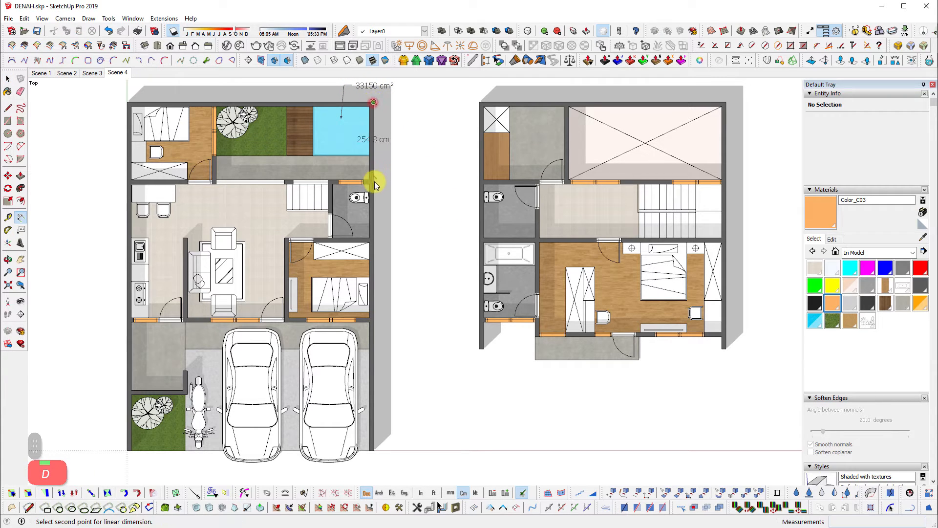
click(373, 183)
click(406, 178)
key(space)
scroll(395, 128, down, 5)
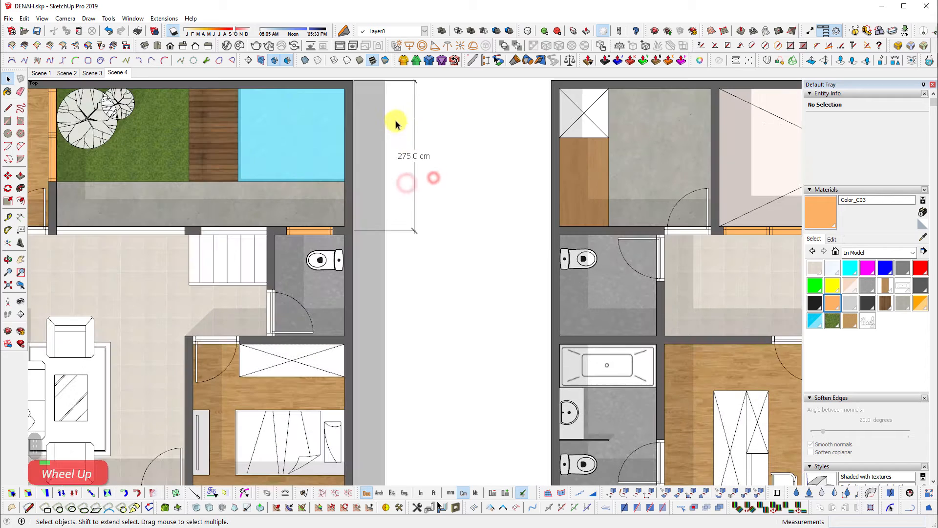
scroll(464, 184, down, 6)
shift+scroll(462, 185, up, 2)
scroll(464, 186, down, 1)
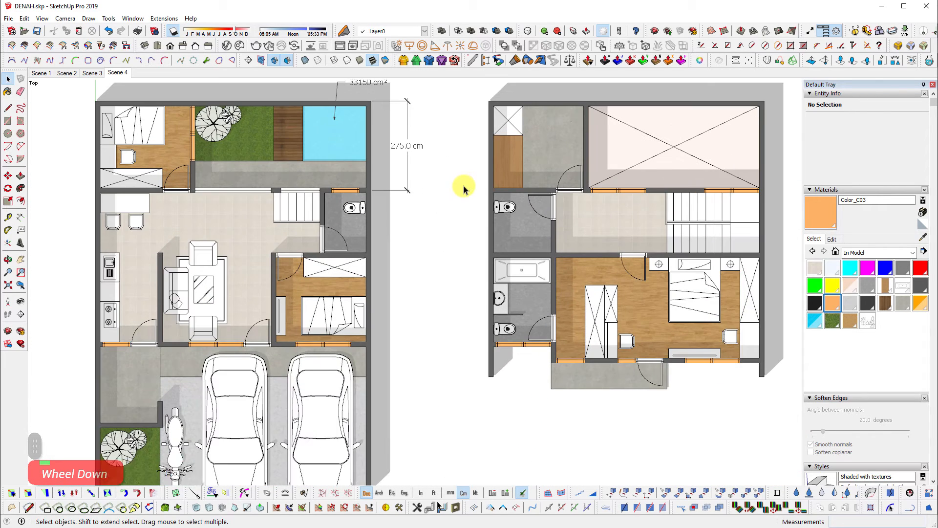
Start a 2D graphic export and create and open a new folder on the Desktop for it
key(ctrl)
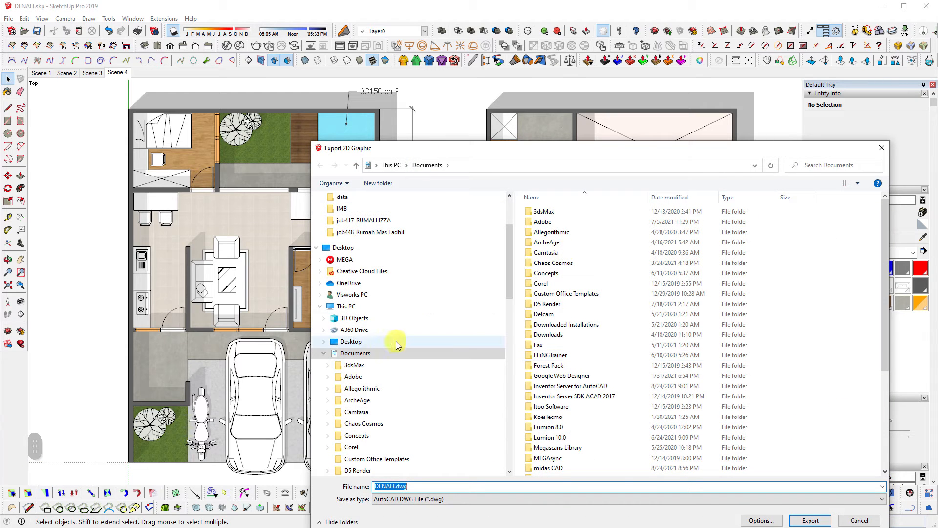
click(363, 342)
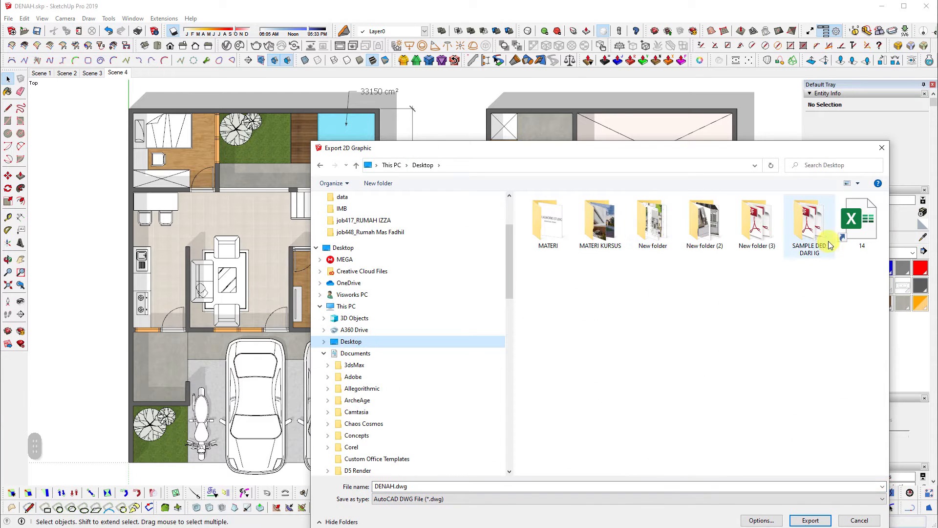
click(379, 183)
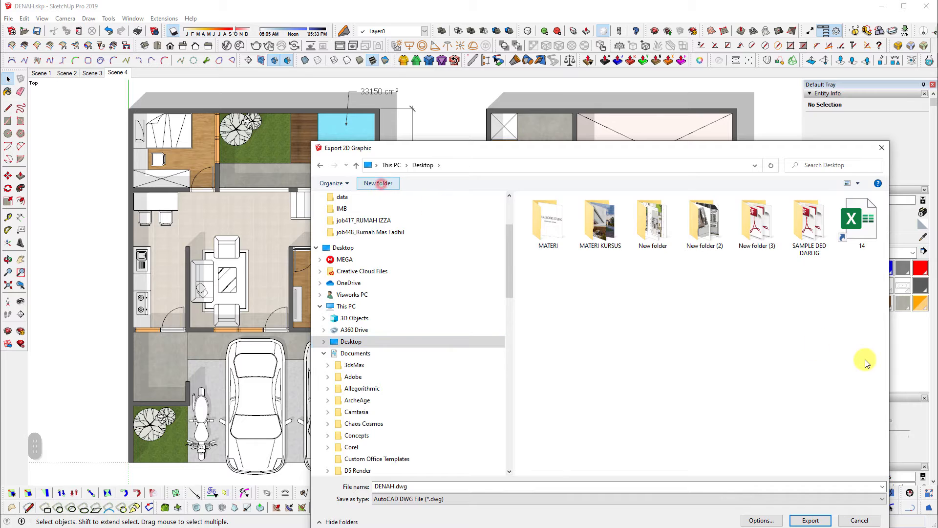
double_click(809, 244)
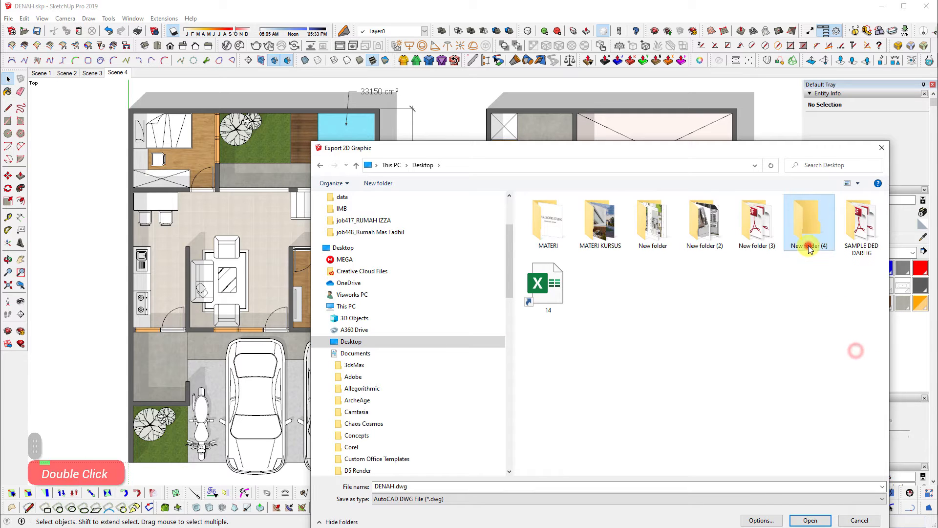
Export the plan view as a JPEG image named test
double_click(483, 486)
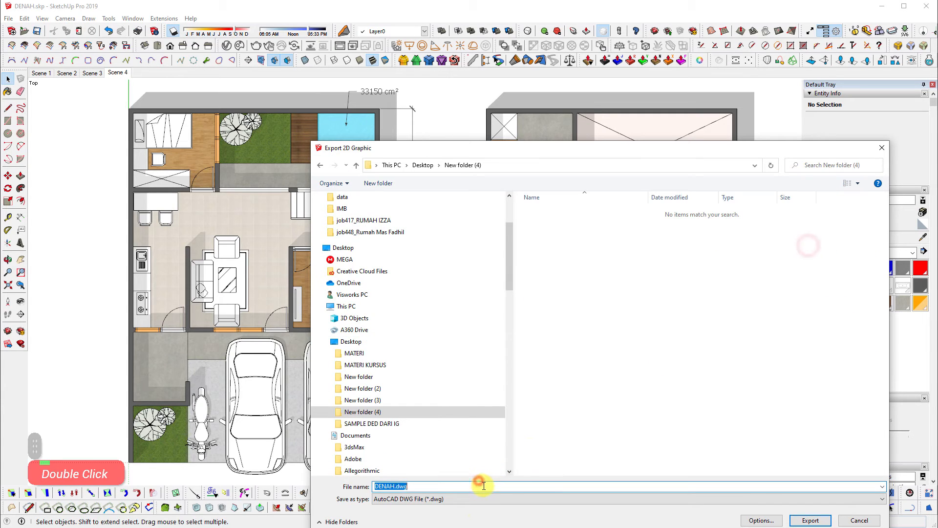
click(456, 497)
click(460, 462)
double_click(465, 486)
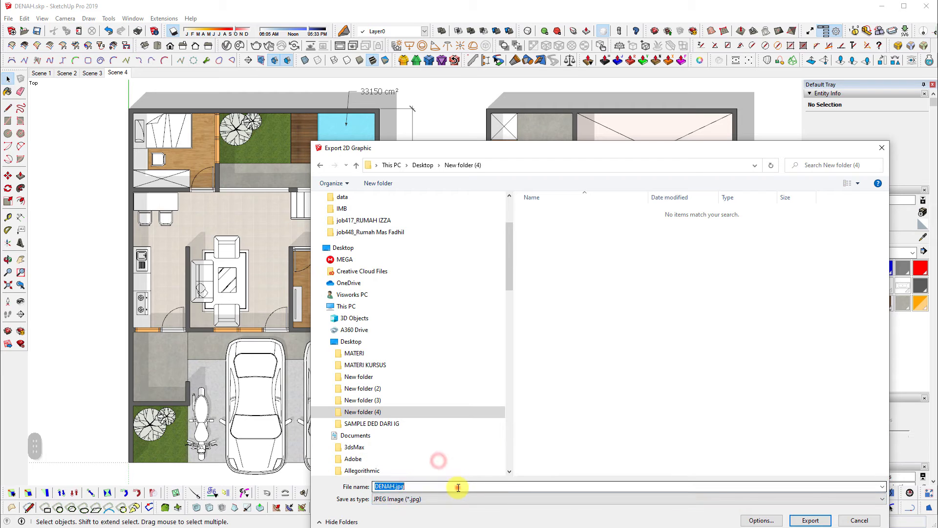
text(test)
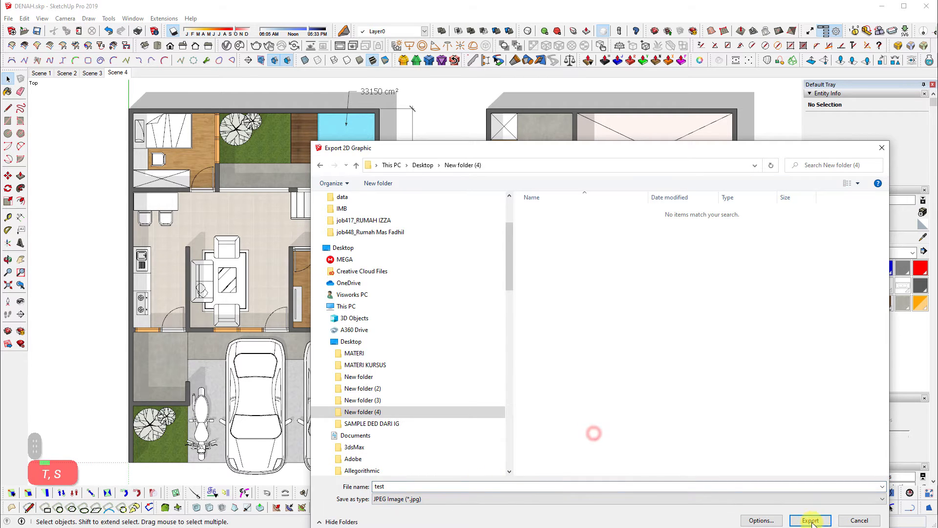
click(810, 521)
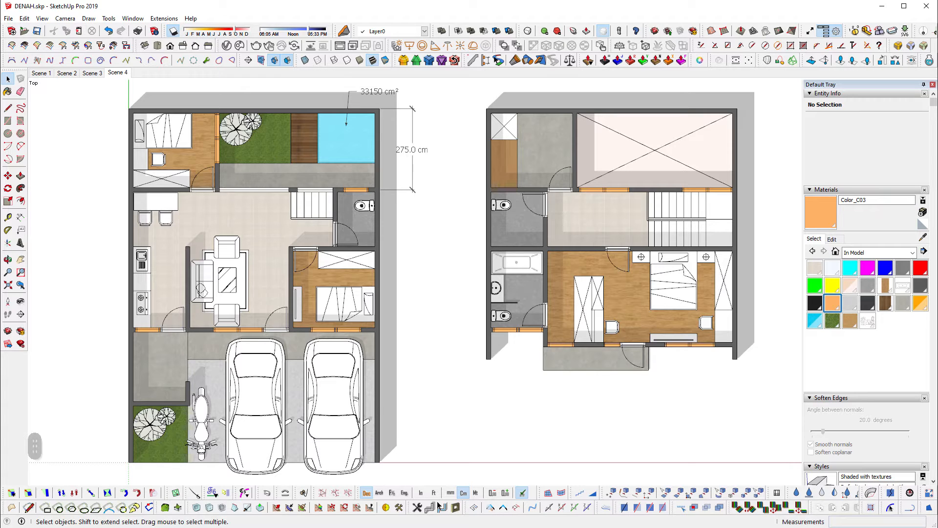
Open the exported test.jpg in Picasa Photo Viewer, examine its sharpness around the dimension and bathroom, and close it
double_click(438, 505)
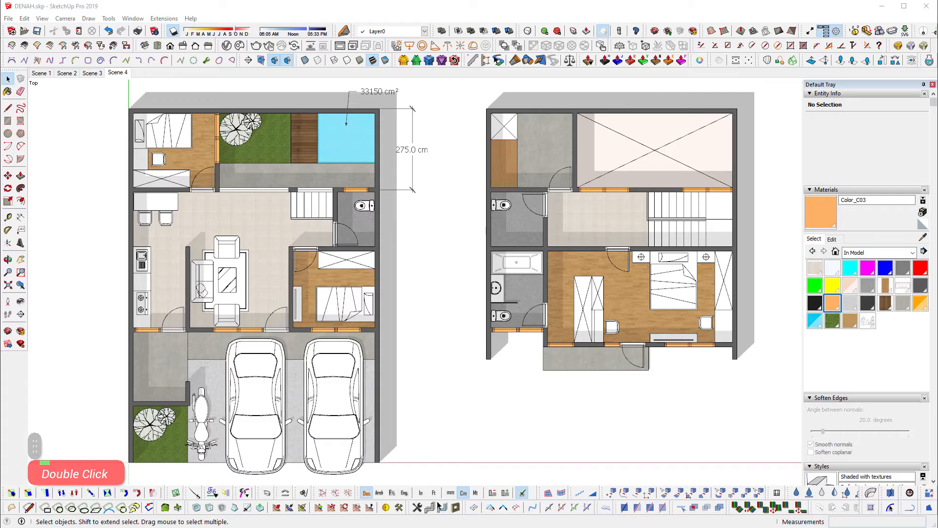
scroll(478, 138, up, 5)
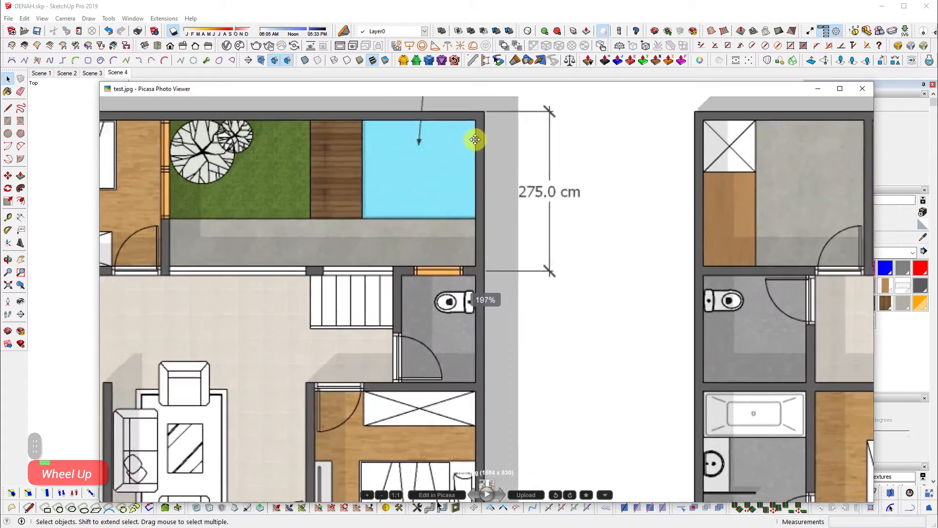
scroll(511, 313, down, 4)
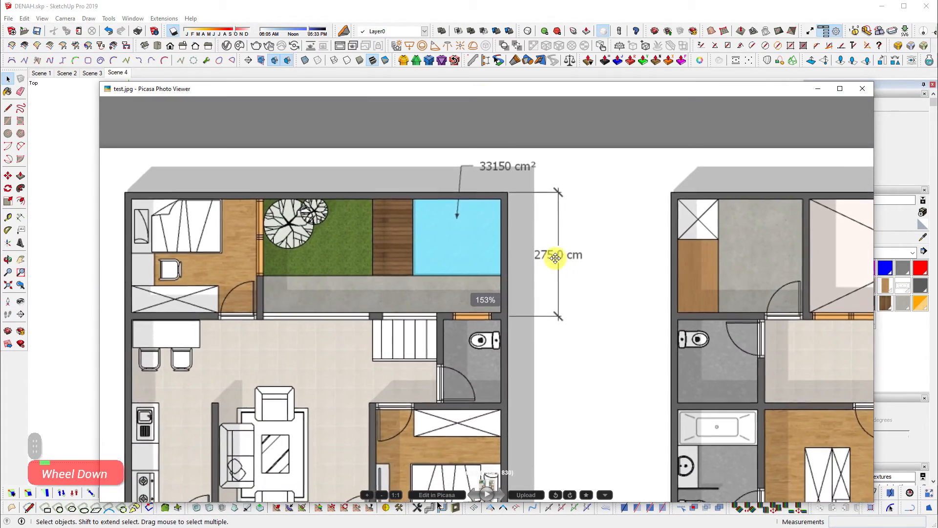
scroll(550, 259, up, 1)
scroll(547, 265, up, 4)
scroll(582, 286, down, 4)
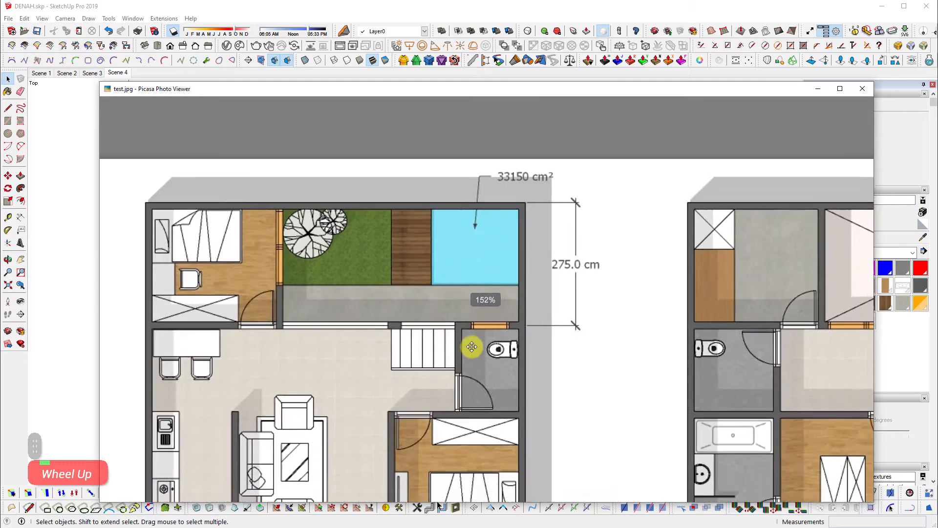
scroll(461, 353, up, 4)
scroll(497, 329, down, 1)
scroll(482, 303, up, 3)
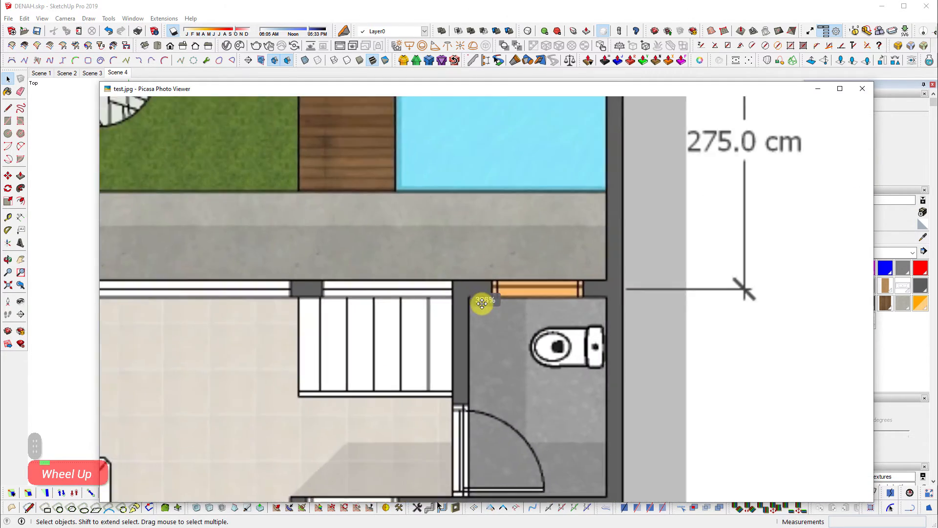
scroll(566, 283, down, 5)
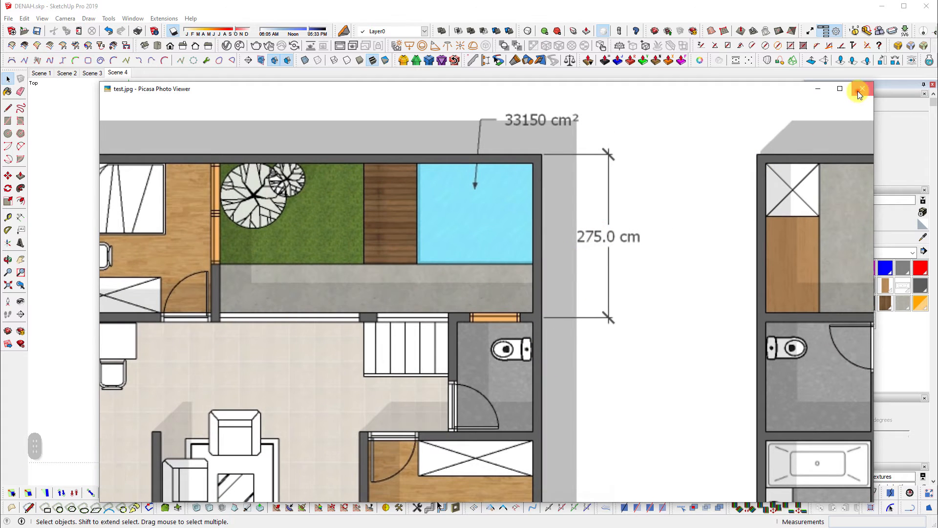
click(859, 91)
Start another 2D graphic export with the view size option disabled and the image width set to 4000 pixels
key(ctrl)
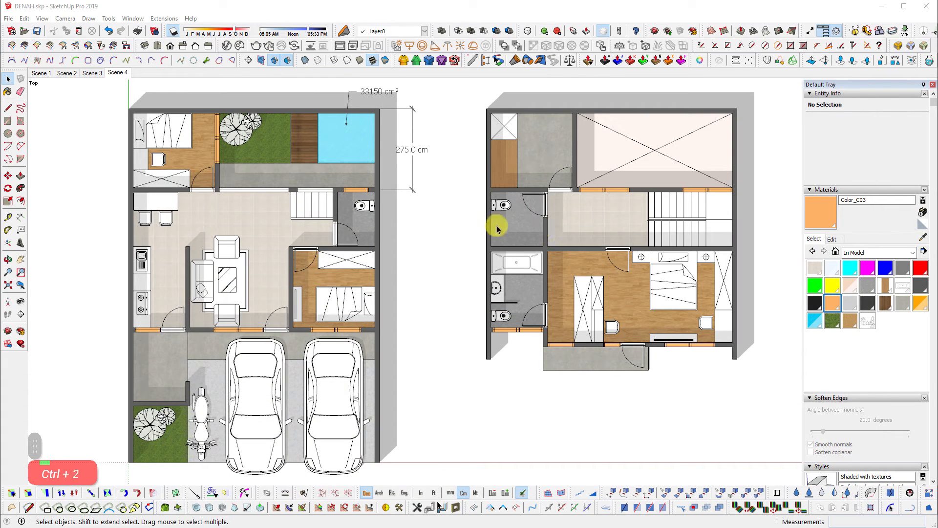
click(450, 184)
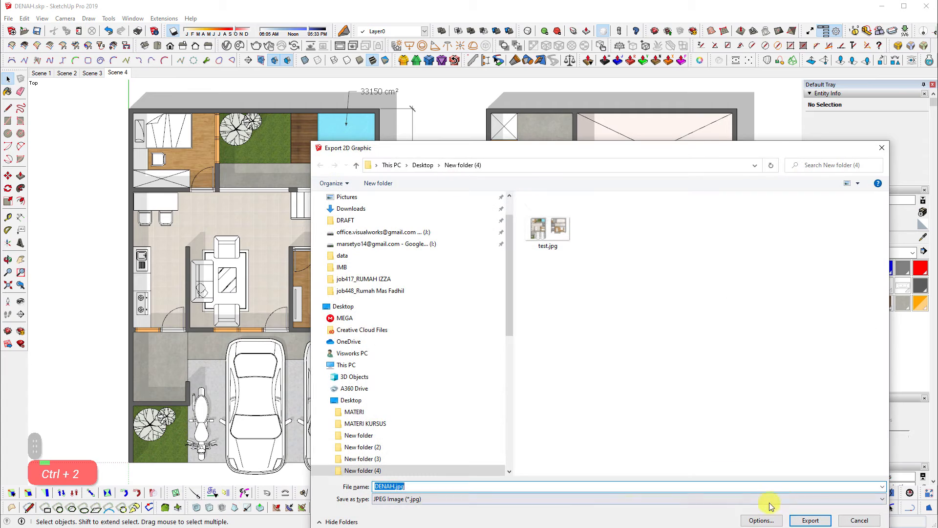
click(760, 521)
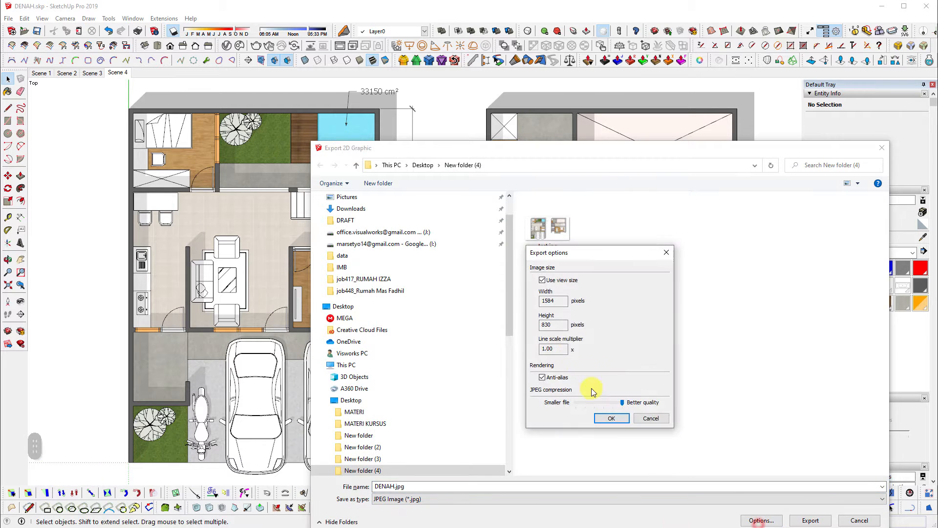
double_click(561, 300)
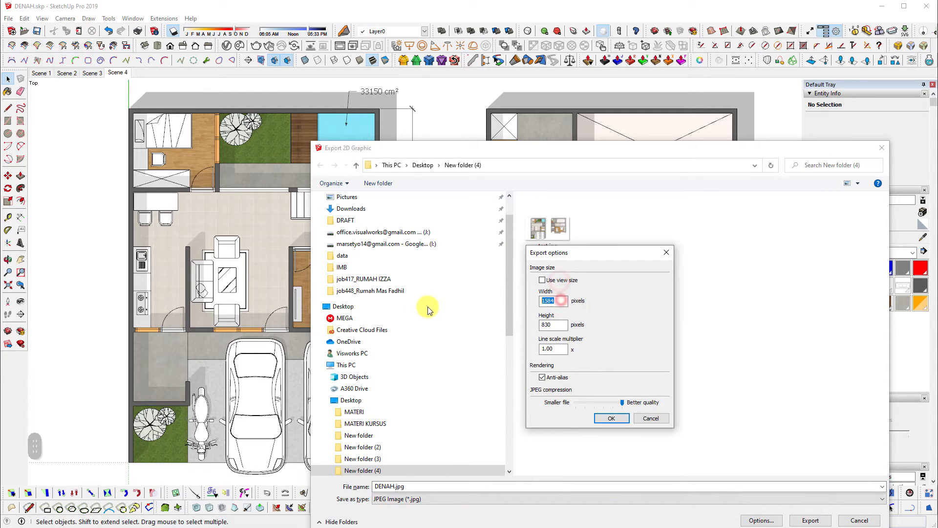
text(4000)
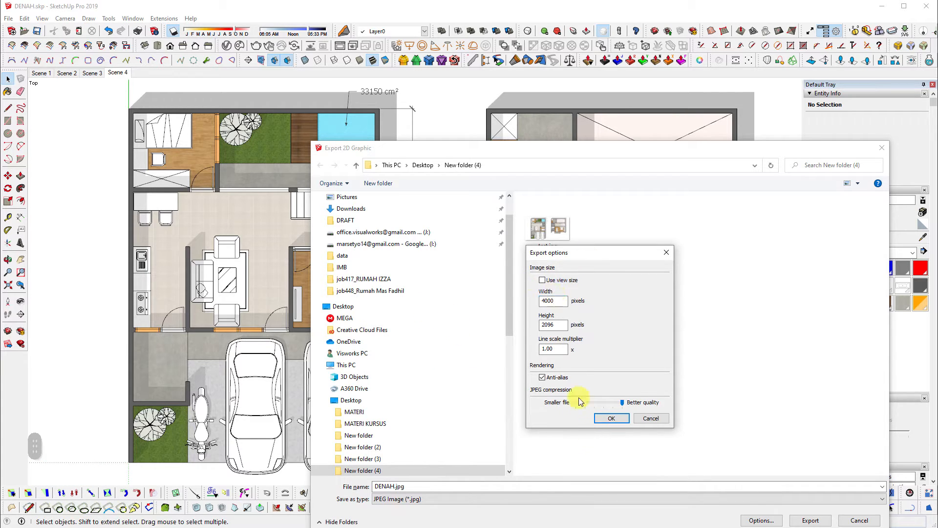
click(603, 417)
Export the image over the existing test.jpg and open the result in Picasa Photo Viewer
double_click(543, 233)
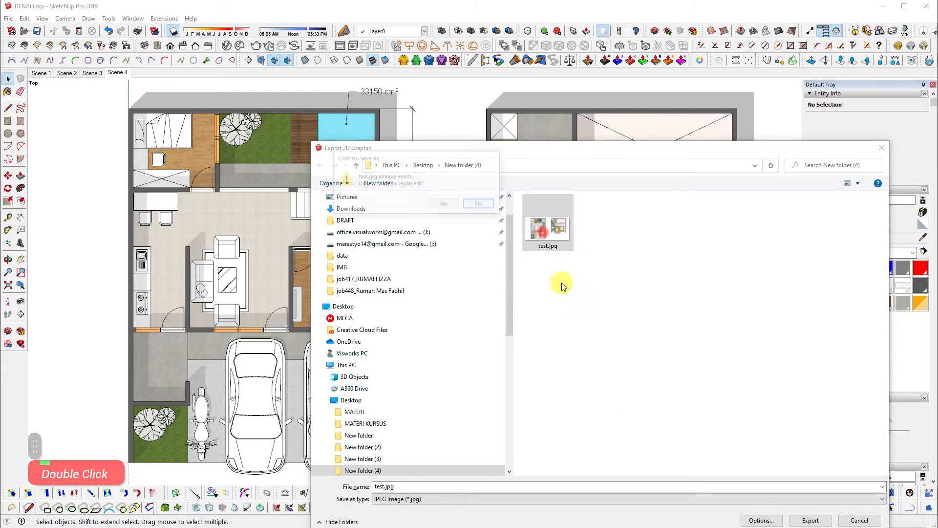
click(454, 204)
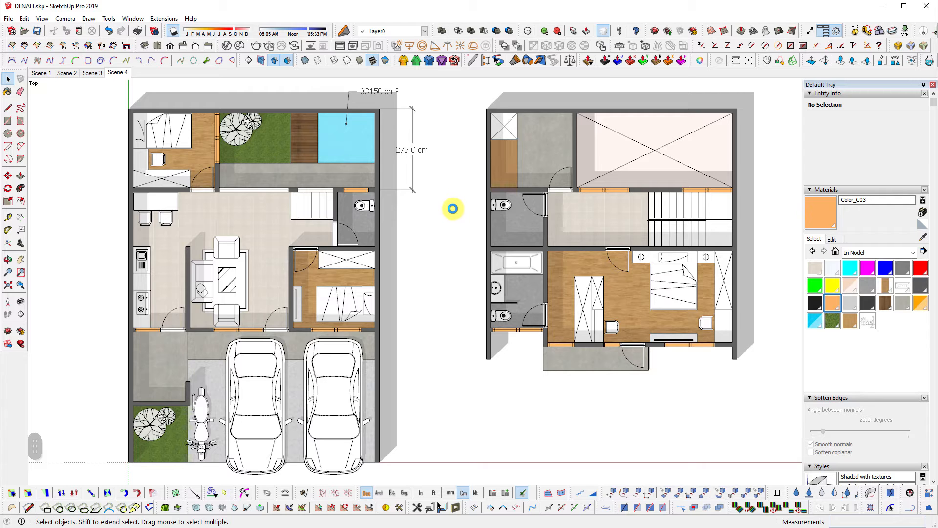
double_click(438, 505)
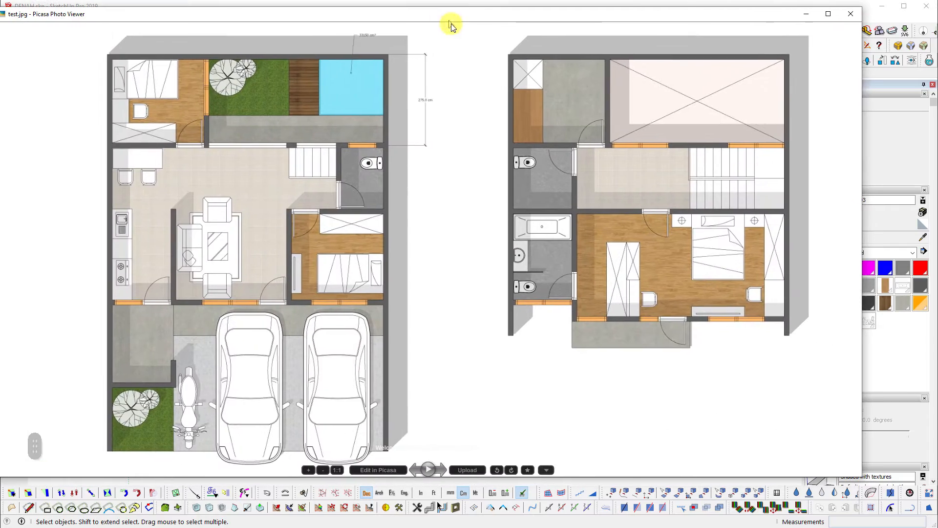
Examine the sharpness of the area label, dimension and rooms in the exported test.jpg and close the photo viewer
scroll(379, 302, up, 5)
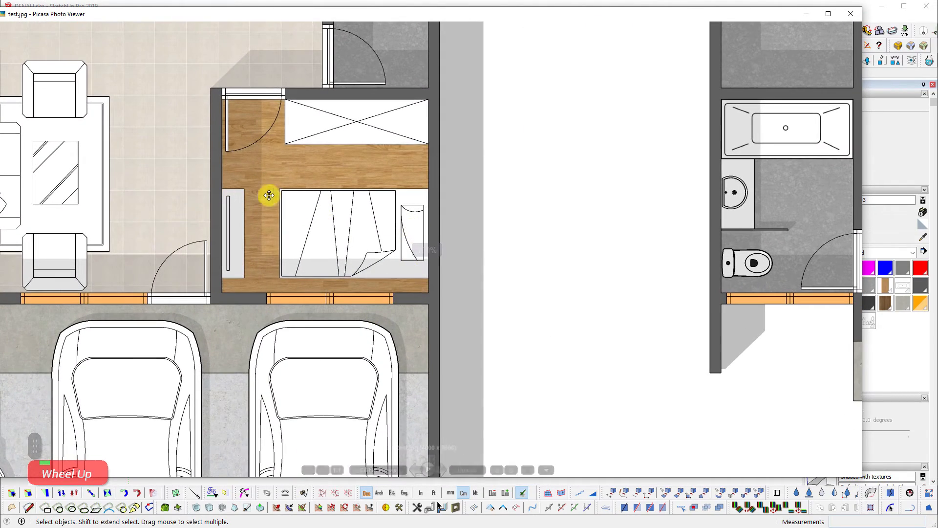
drag(411, 138, 409, 343)
double_click(410, 346)
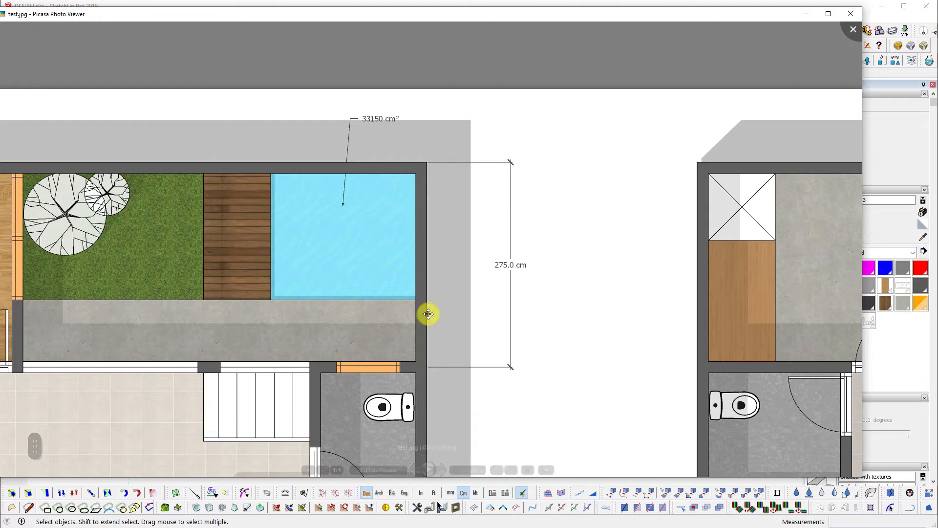
scroll(519, 249, down, 2)
scroll(520, 250, down, 4)
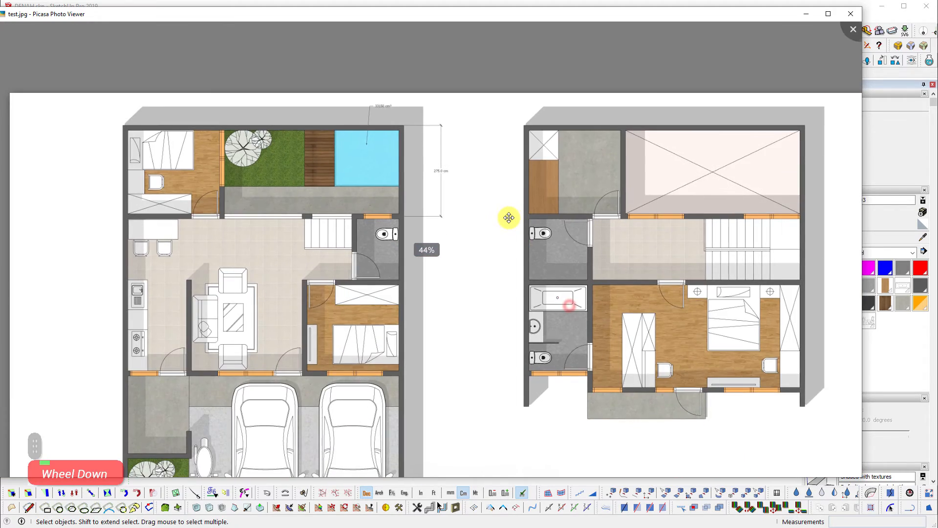
scroll(436, 373, up, 3)
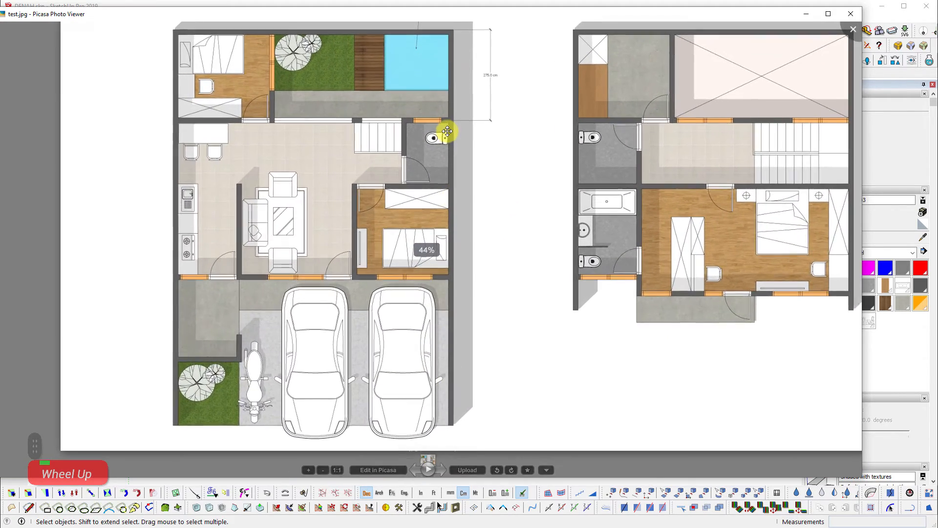
drag(455, 142, 452, 199)
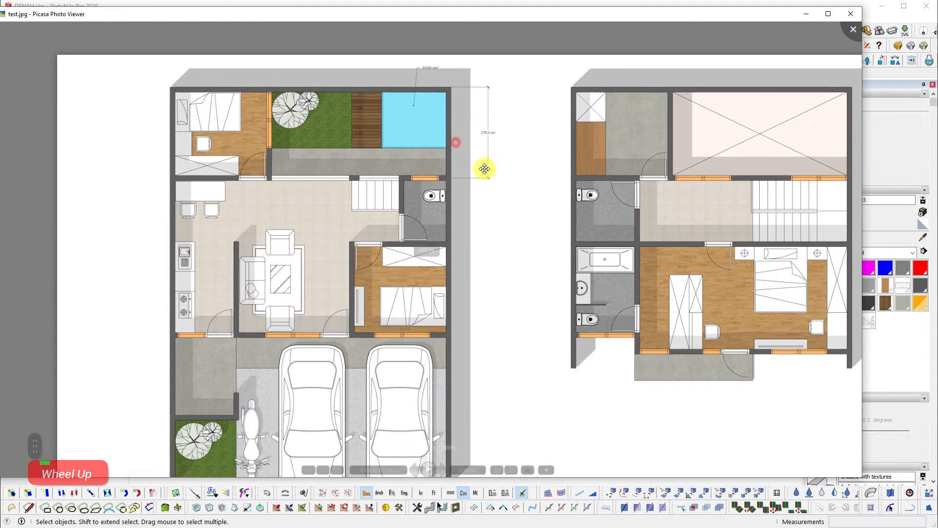
double_click(850, 29)
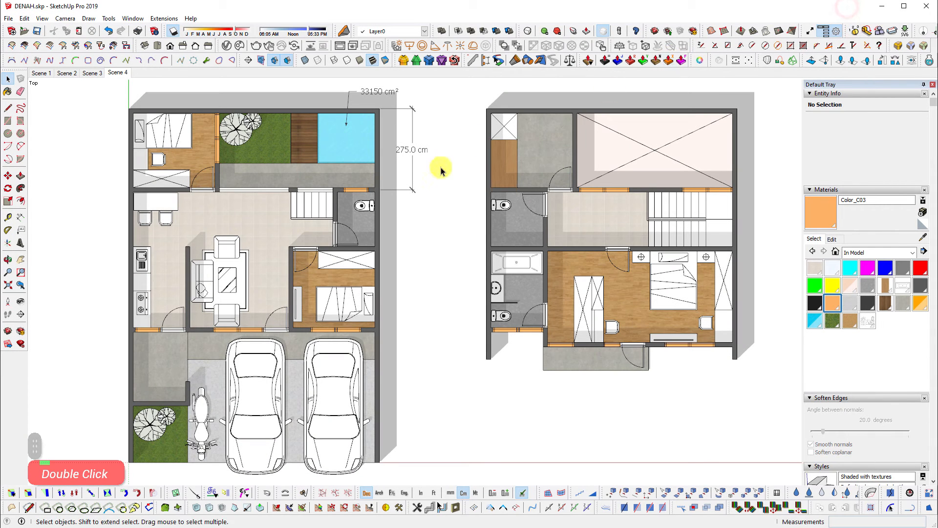
Erase the area label above the pool and the vertical dimension beside the ground-floor plan
key(shift+e)
click(390, 89)
drag(395, 99, 416, 122)
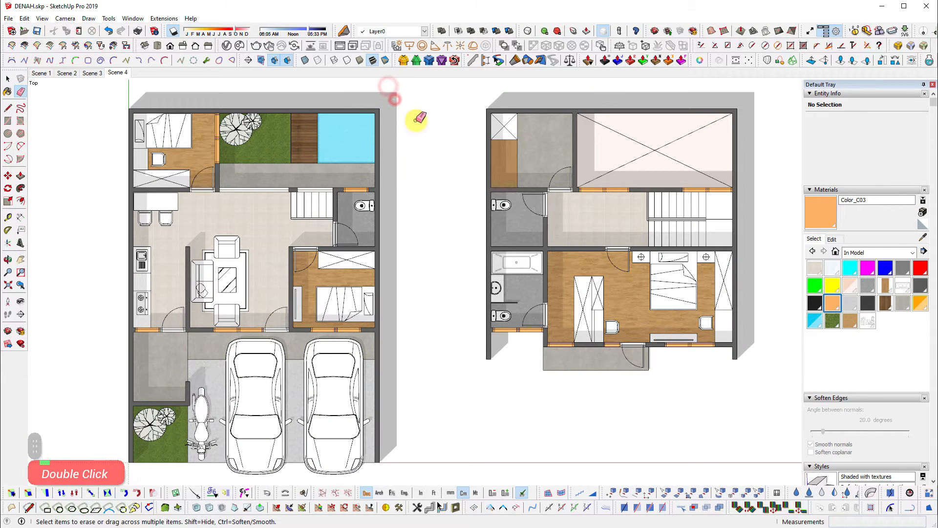
key(space)
click(432, 141)
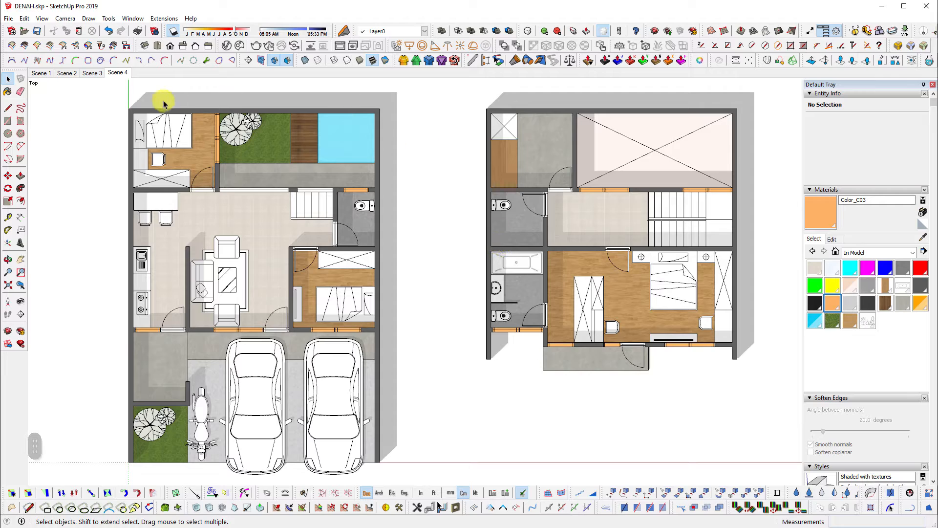
Display the hidden geometry beneath the two floor plans in an angled 3D view
drag(117, 91, 647, 407)
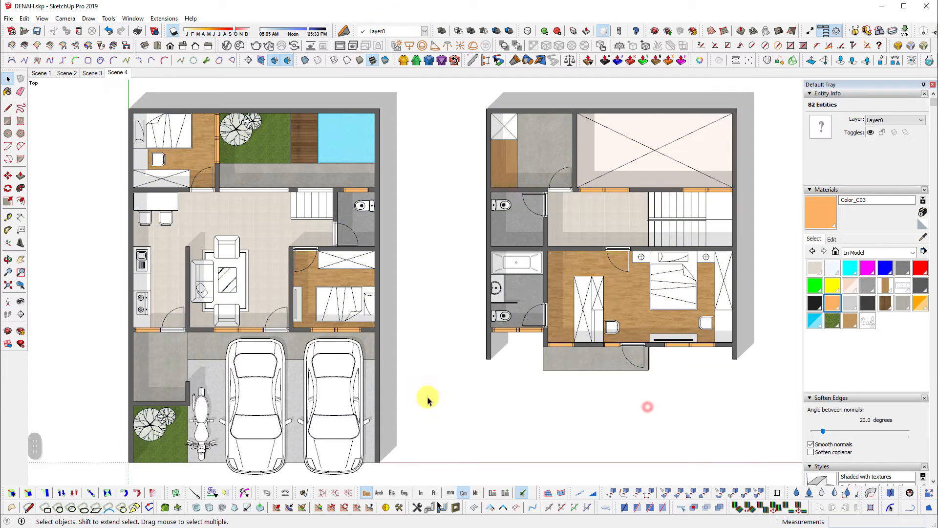
middle_drag(428, 400, 534, 192)
shift+middle_drag(562, 369, 506, 259)
key(h)
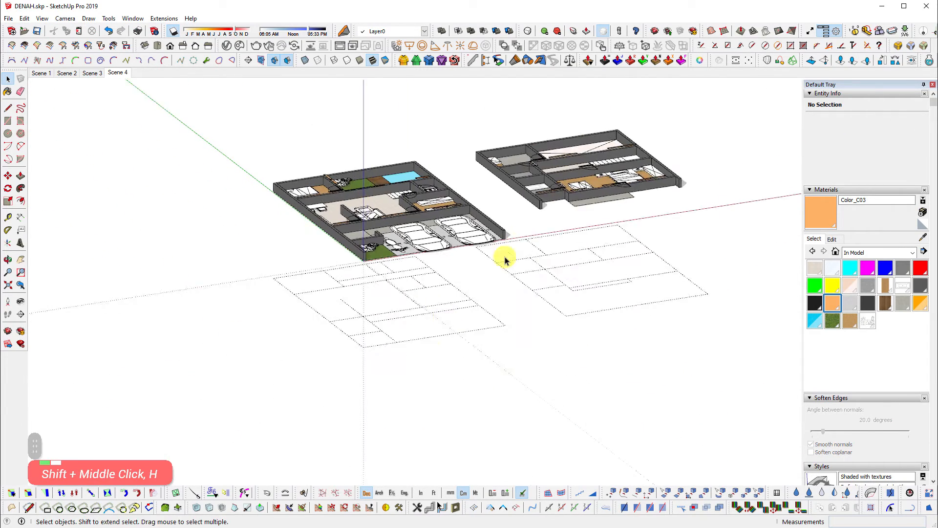
Reduce the selection to the outer boundary edges of the hidden upper-floor layout
scroll(506, 260, up, 2)
click(426, 335)
double_click(680, 273)
mouse_move(681, 272)
middle_down()
mouse_move(585, 318)
mouse_move(633, 291)
mouse_move(614, 291)
mouse_move(719, 262)
middle_up()
ctrl+click(740, 255)
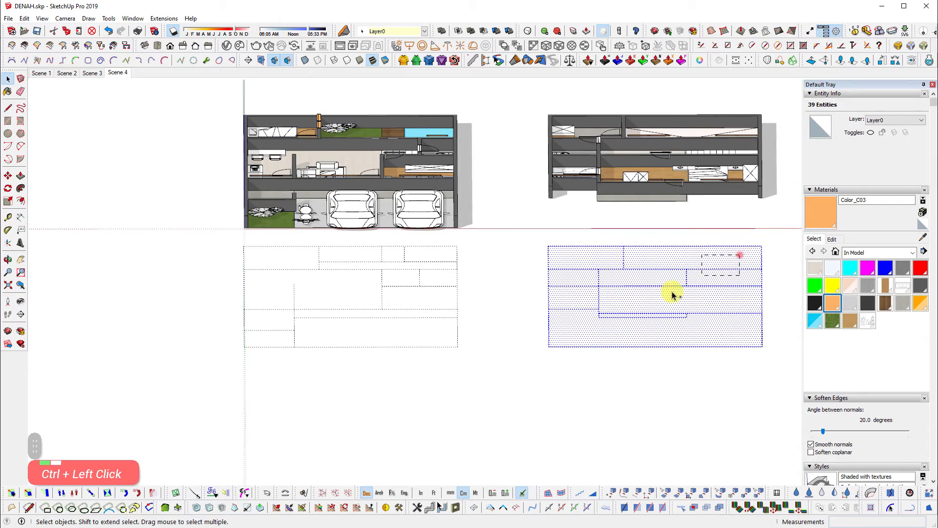
ctrl+shift+click(603, 300)
scroll(513, 266, up, 2)
middle_drag(513, 266, 594, 402)
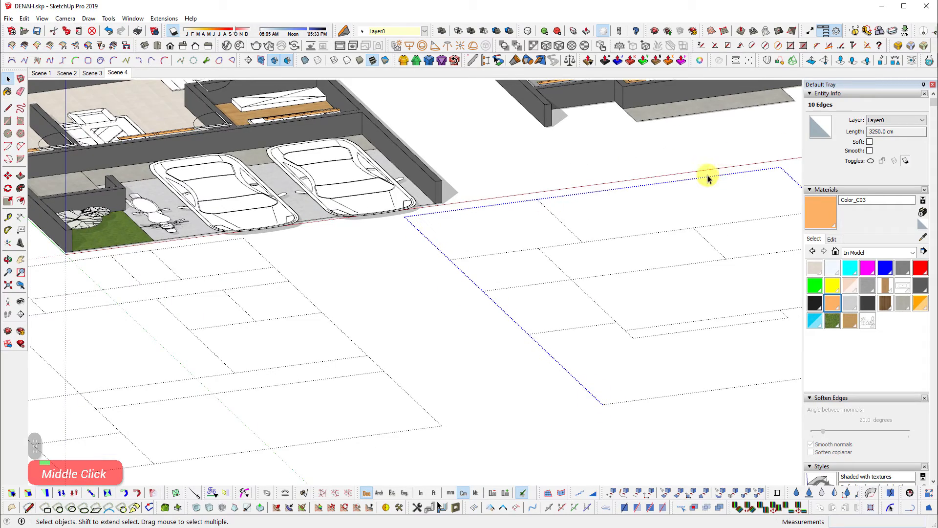
scroll(708, 179, down, 2)
shift+middle_drag(674, 177, 621, 169)
middle_drag(352, 350, 454, 335)
Try to include the hidden ground-floor layout's outer boundary edges in the selection for moving
key(space)
ctrl+double_click(456, 231)
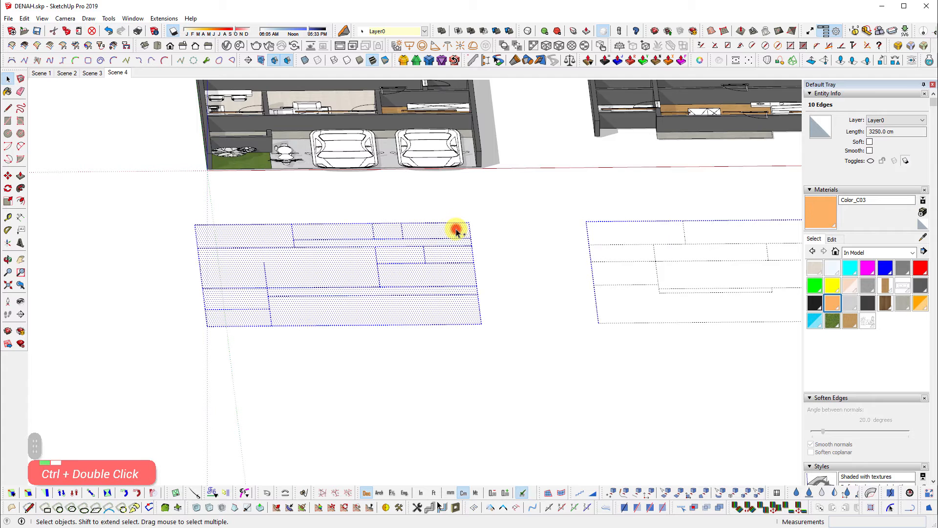
ctrl+shift+drag(455, 231, 220, 392)
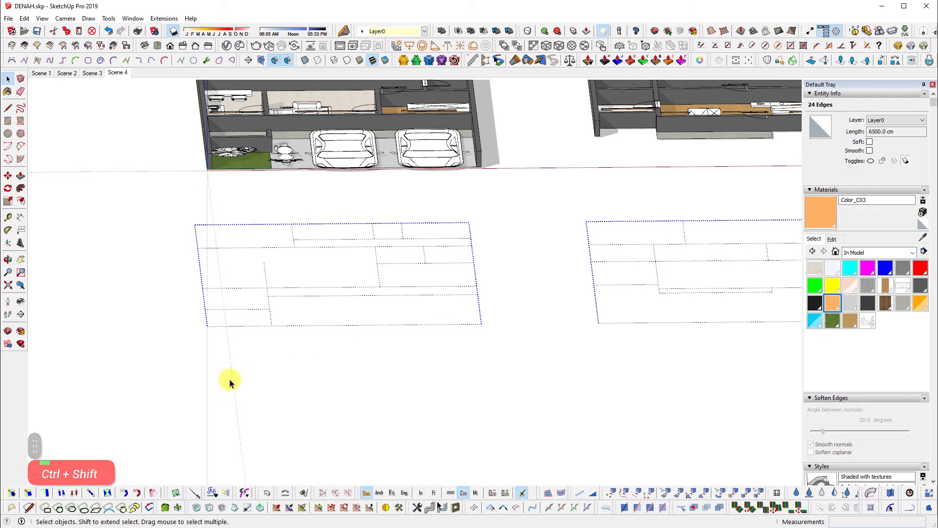
middle_drag(235, 351, 330, 342)
key(m)
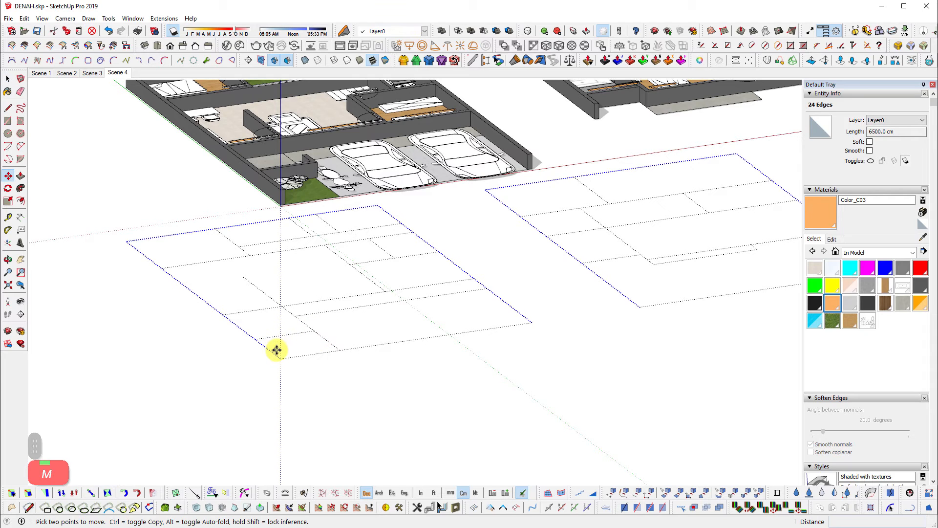
middle_drag(559, 360, 513, 356)
key(space)
drag(534, 225, 777, 347)
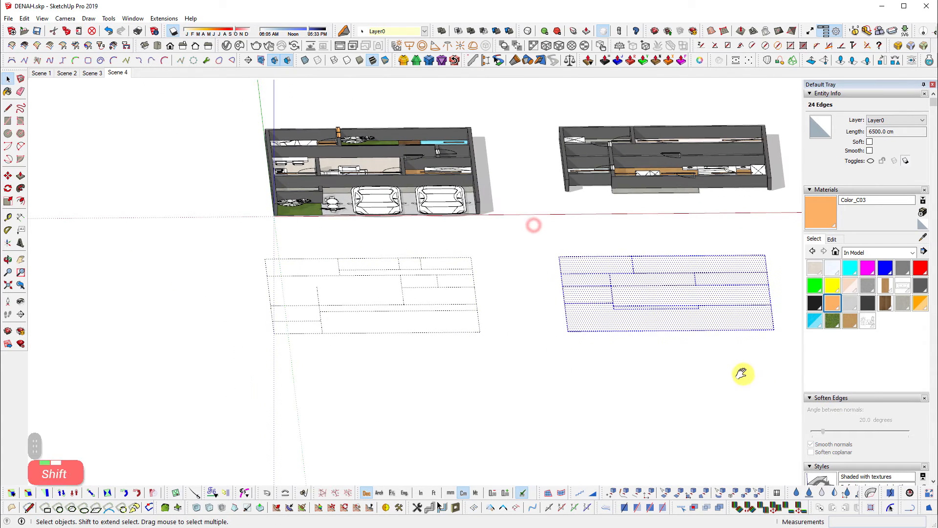
shift+middle_drag(741, 373, 700, 380)
Copy only the outer boundary edges of the hidden ground-floor layout into the empty area beside the ground-floor plan
double_click(418, 299)
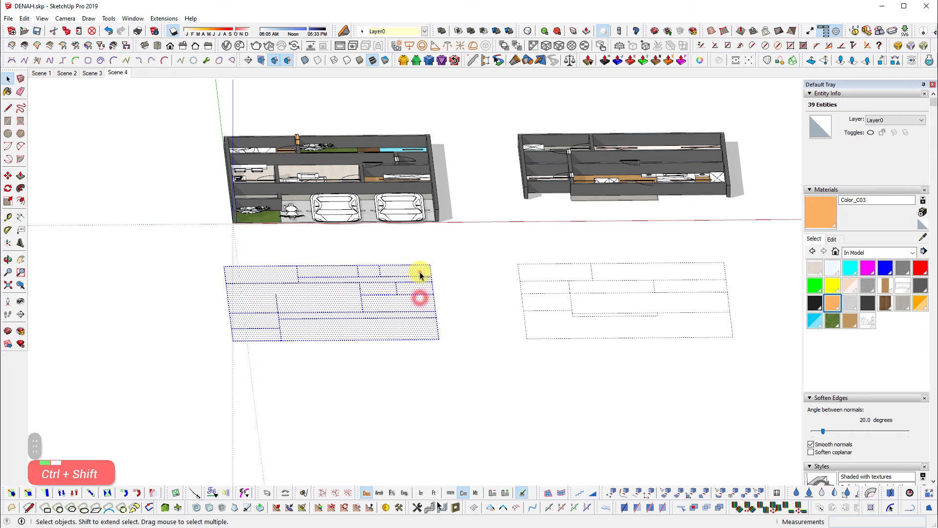
ctrl+shift+drag(419, 272, 236, 338)
scroll(237, 337, up, 2)
scroll(237, 337, up, 1)
key(m)
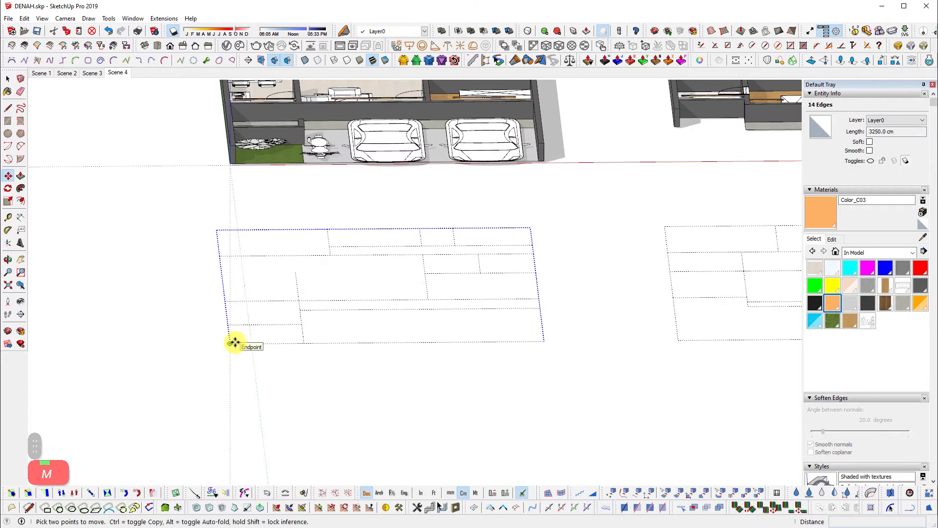
click(235, 341)
key(ctrl)
scroll(169, 292, down, 2)
shift+middle_drag(170, 291, 188, 264)
click(183, 259)
key(space)
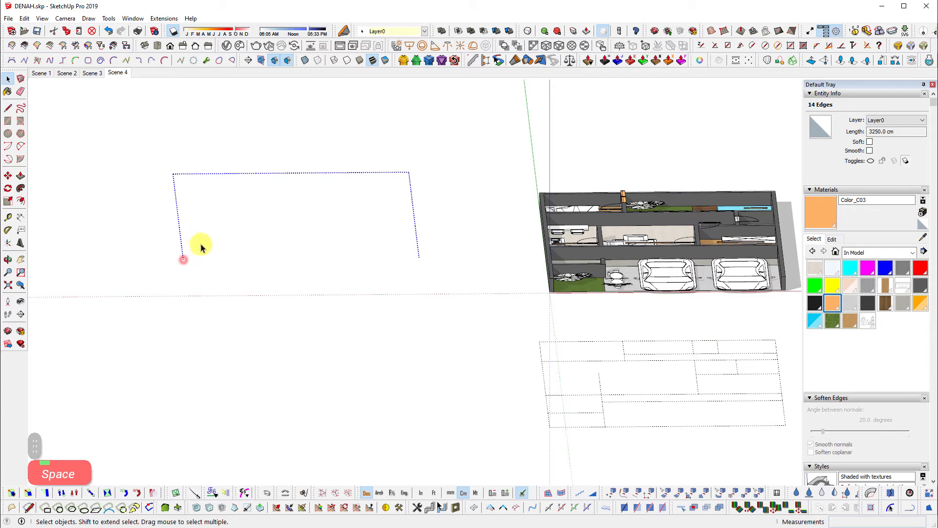
Unhide the copied boundary edges
right_click(182, 242)
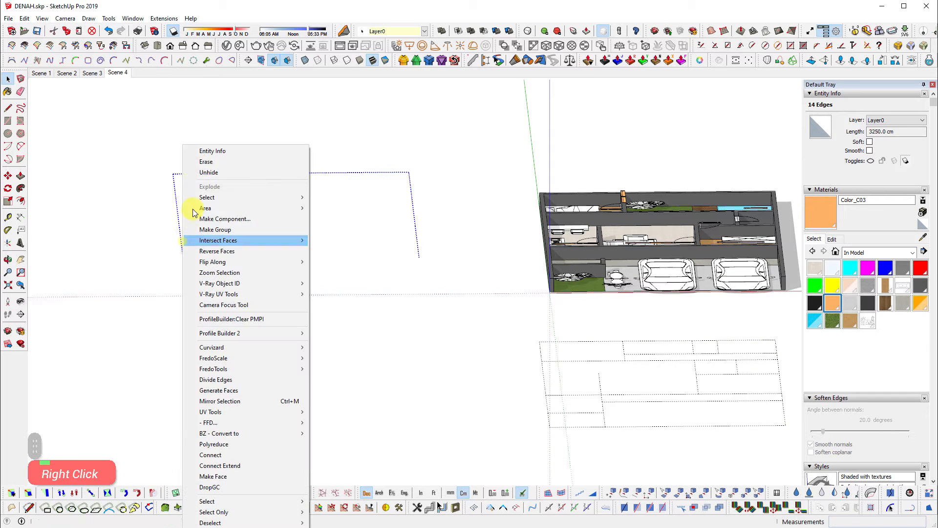
click(213, 175)
key(comma)
middle_drag(182, 210, 302, 270)
Move the copied boundary edges onto the ground-floor plan, snapping to its front corner by the small garden
scroll(262, 252, down, 2)
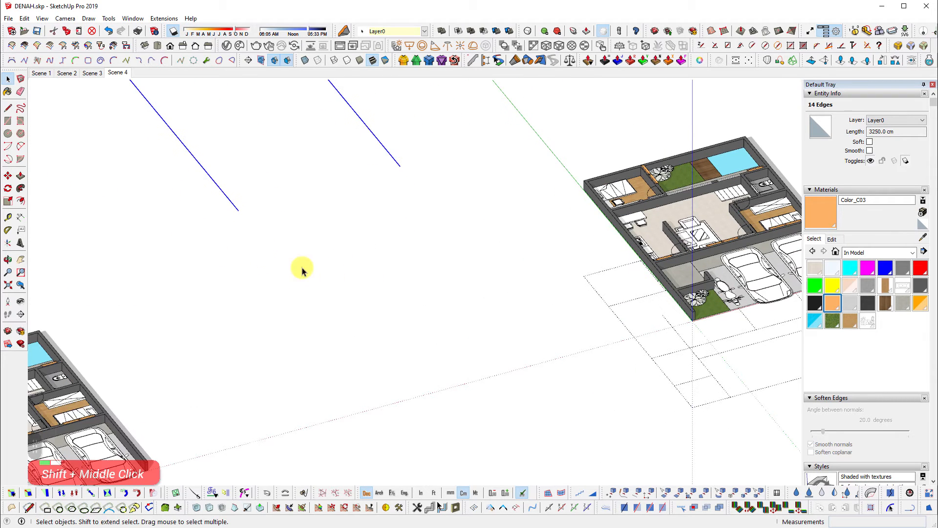
key(m)
scroll(242, 213, up, 2)
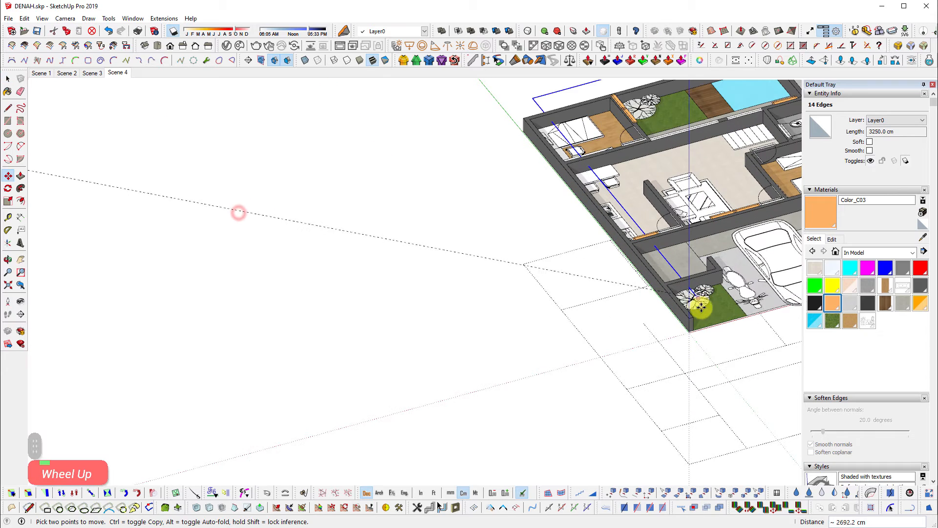
scroll(676, 319, up, 3)
scroll(685, 324, up, 3)
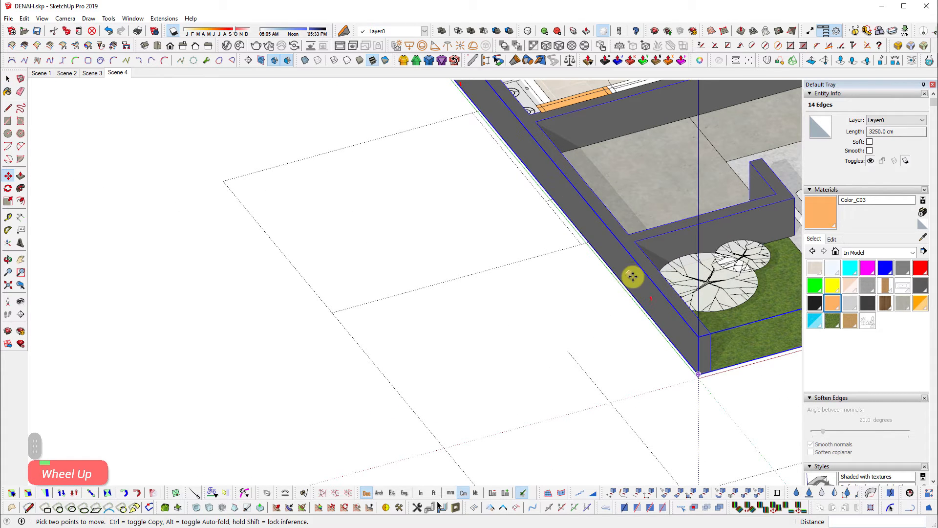
Turn off the hidden geometry display and check the upper-floor plan up close
scroll(611, 270, down, 6)
key(shift)
shift+middle_drag(659, 316, 193, 452)
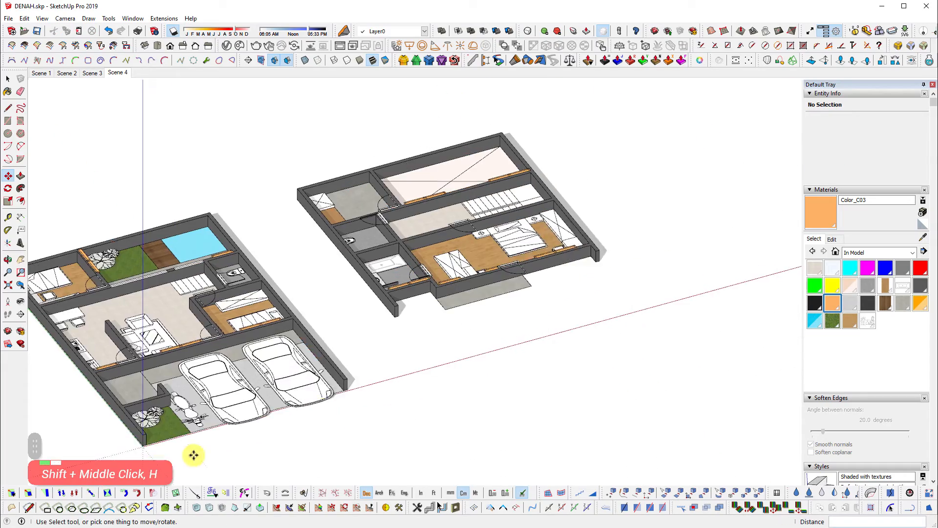
scroll(356, 216, up, 6)
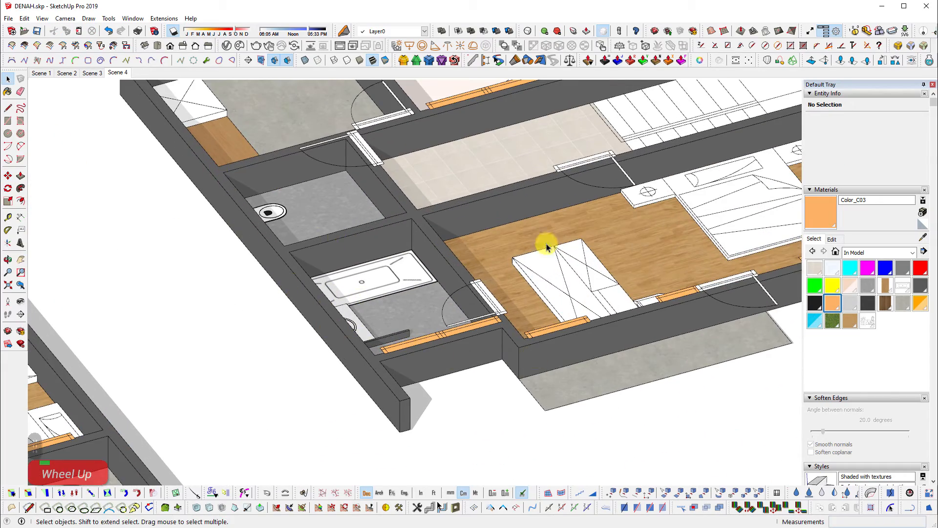
scroll(544, 264, down, 6)
In top view, delete the spare ground-floor plan standing far from the other two and fit both remaining plans in view
key(shift+z)
key(t)
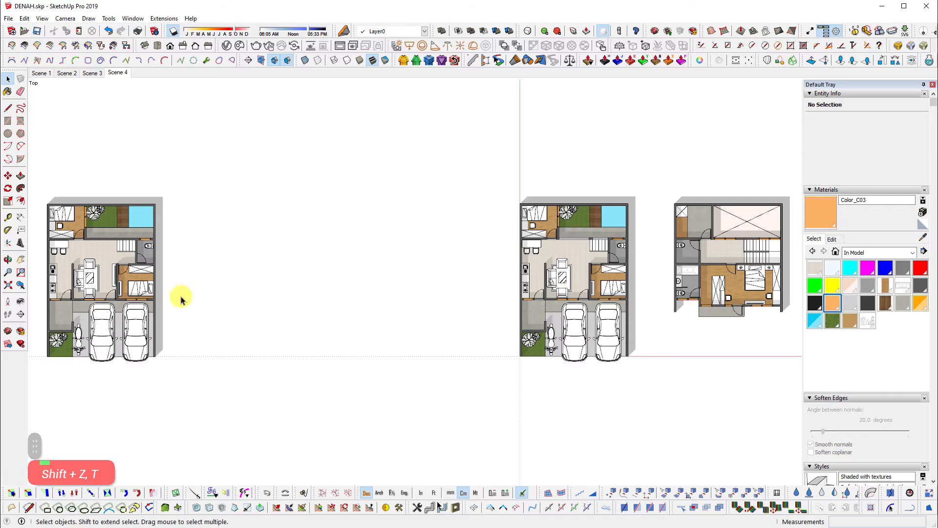
drag(178, 162, 2, 418)
key(Delete)
key(shift+z)
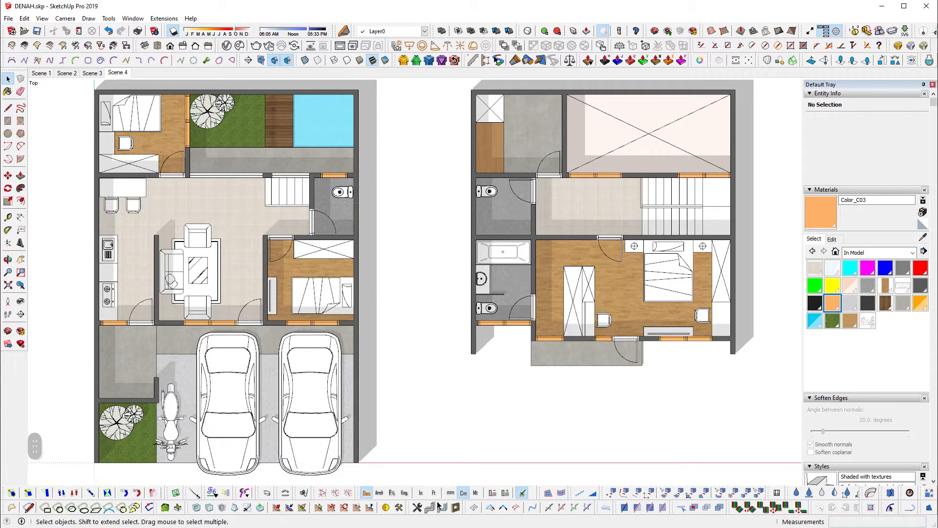
Launch LayOut, start a new document from the VISUALWORKS STUDIO title block template, and dismiss the document references dialog
key(super)
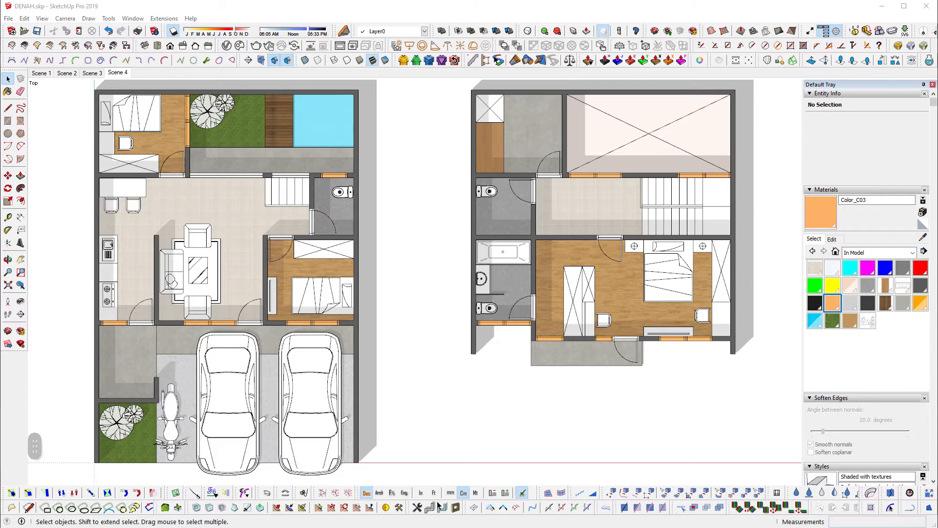
click(1, 462)
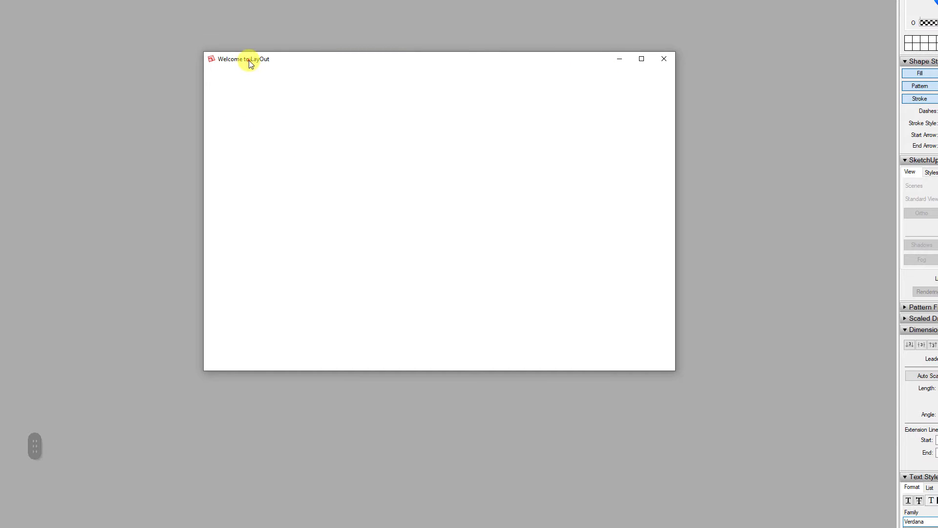
drag(249, 63, 251, 87)
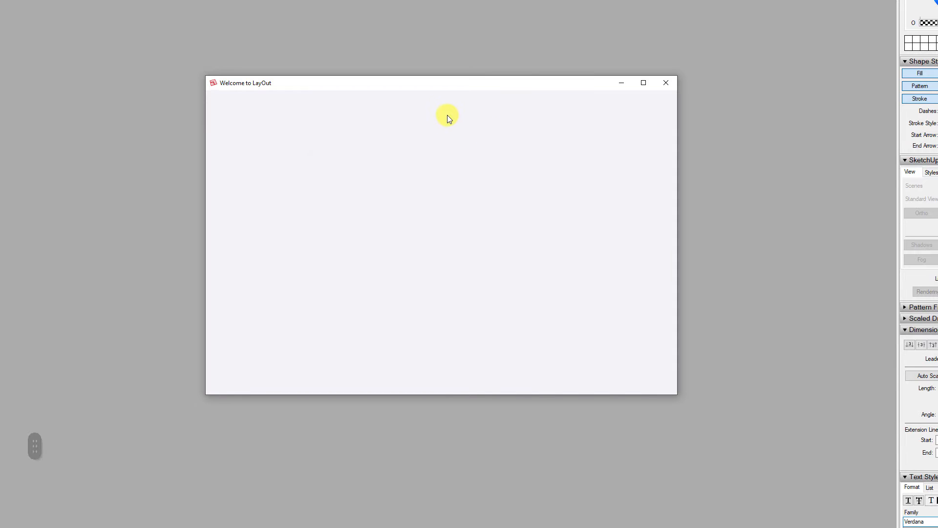
click(338, 167)
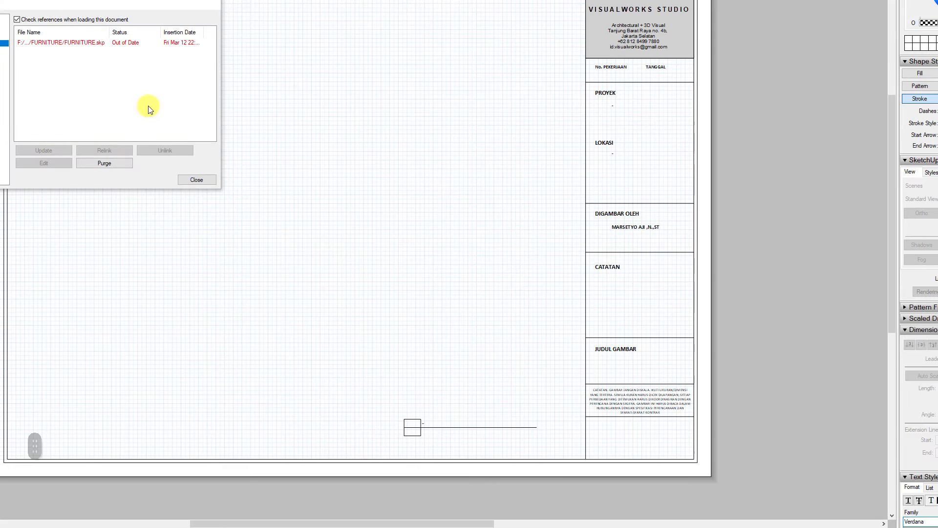
click(195, 179)
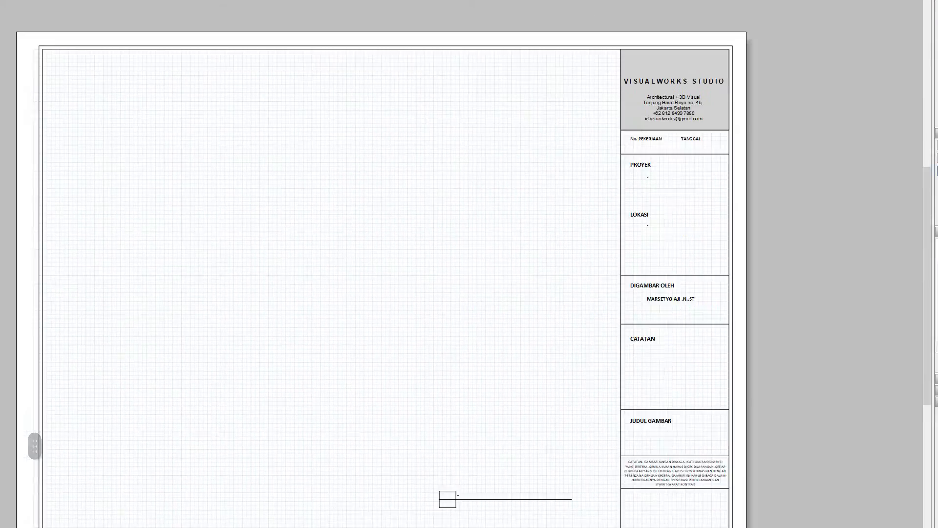
Reposition and resize the LayOut window to fill the whole screen
drag(0, 0, 393, 223)
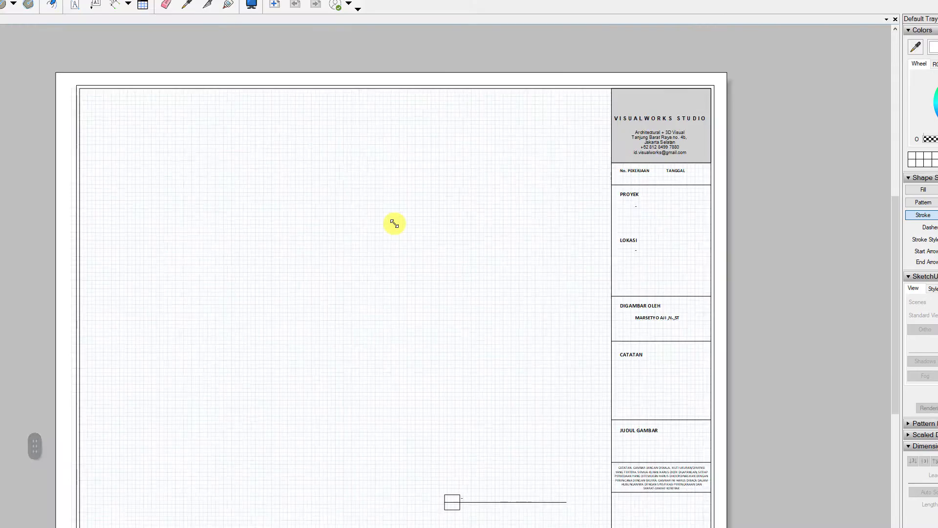
drag(497, 236, 102, 12)
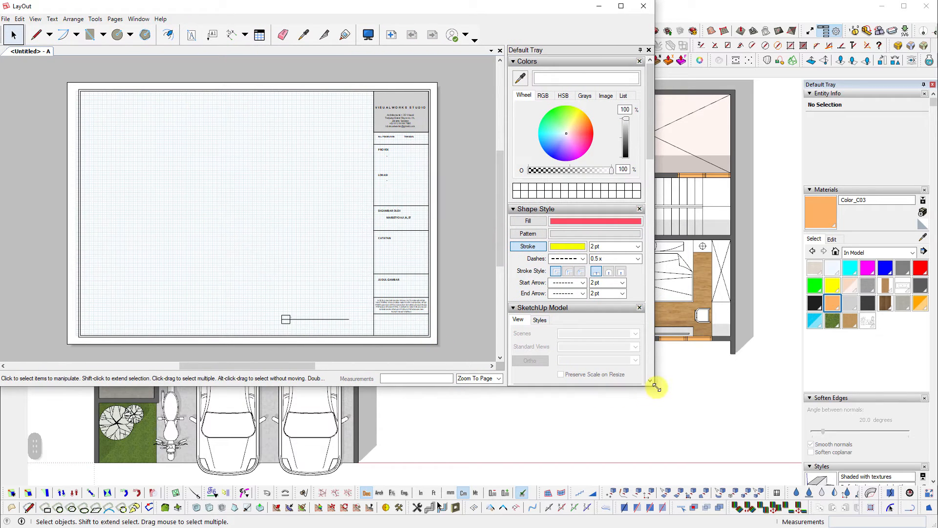
drag(657, 387, 937, 527)
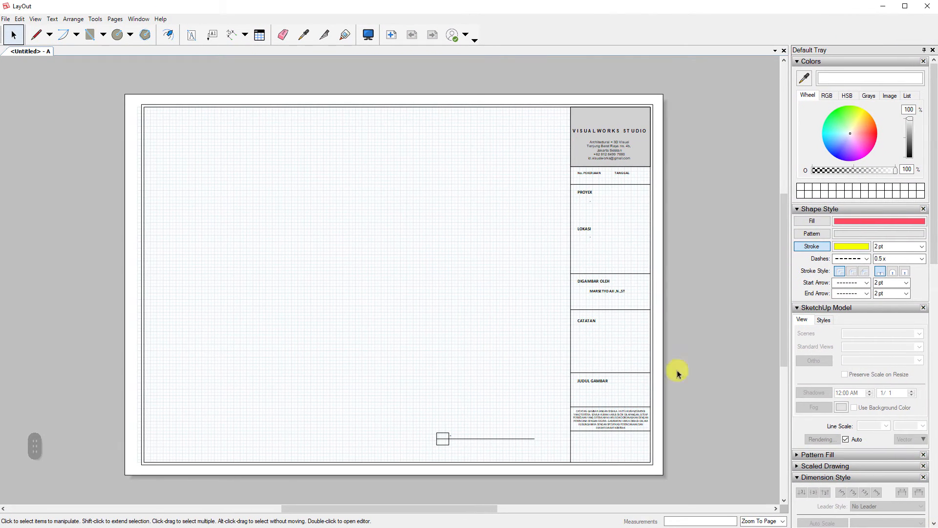
Insert the floor plan SketchUp model from the "21. 08-26-2021 - LAYOUT DETAIL" project folder onto the sheet
click(10, 19)
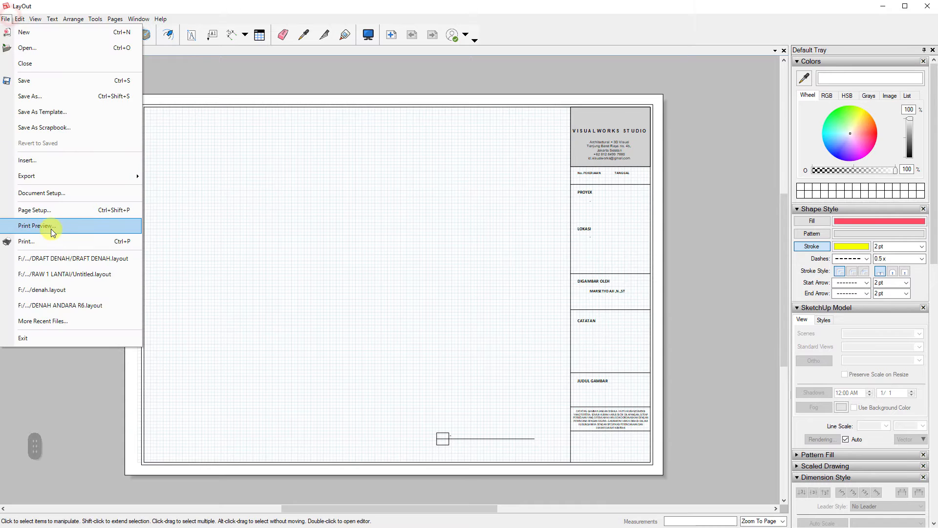
click(54, 160)
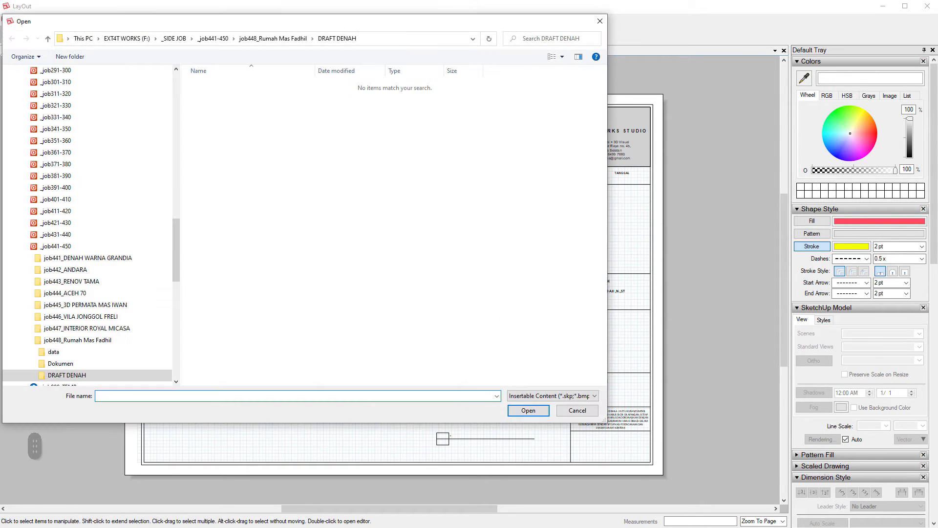
drag(435, 22, 234, 38)
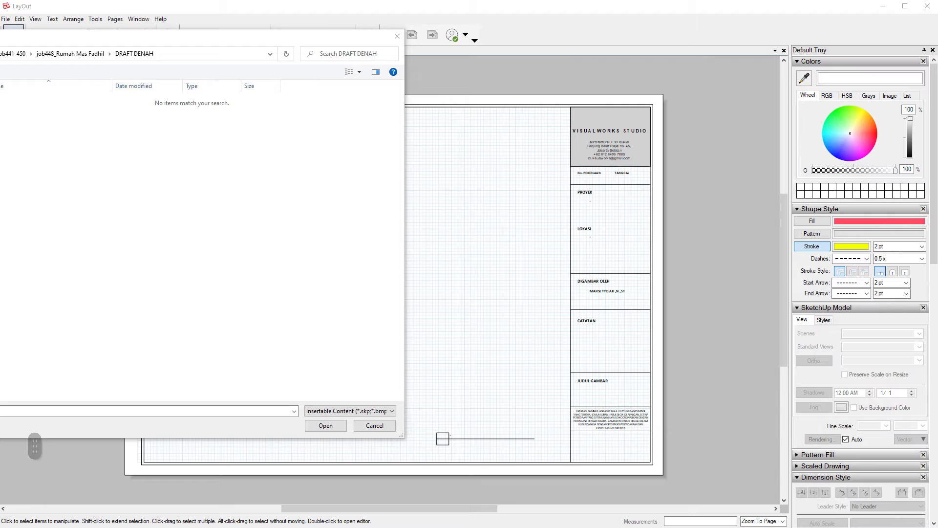
scroll(192, 239, down, 1)
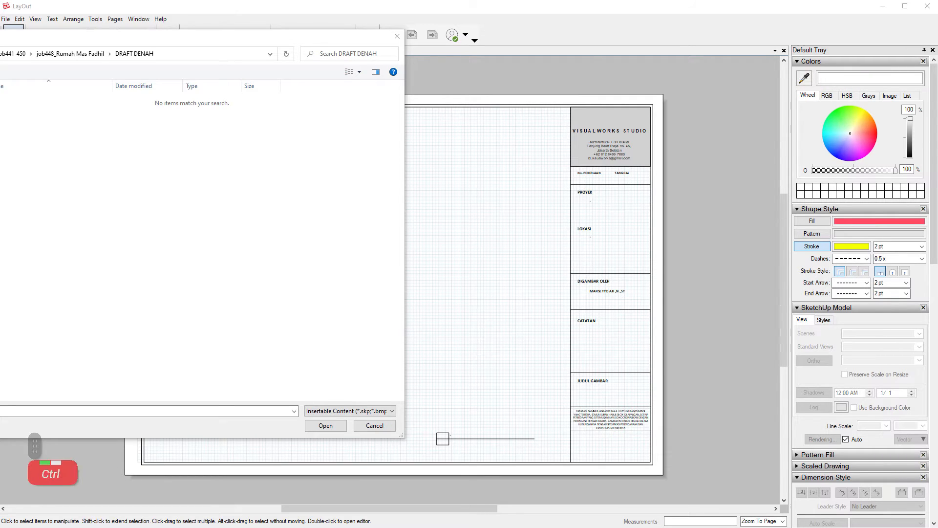
click(205, 52)
text(E:\_VISUALWORKS COURSE\youtube video tutorial\Project\05. SKETCHUP SERIES\21. 08-26-2021 - LAYOUT DETAIL)
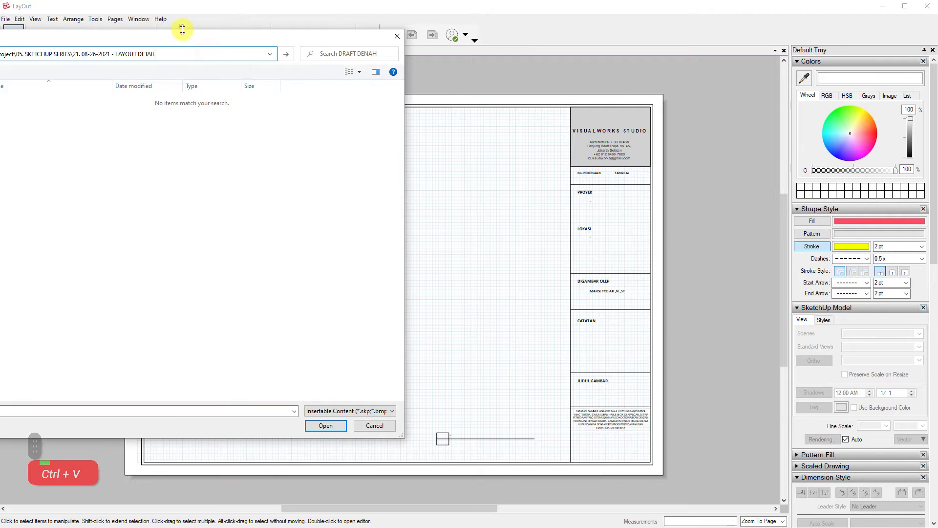
key(Return)
click(23, 100)
double_click(9, 107)
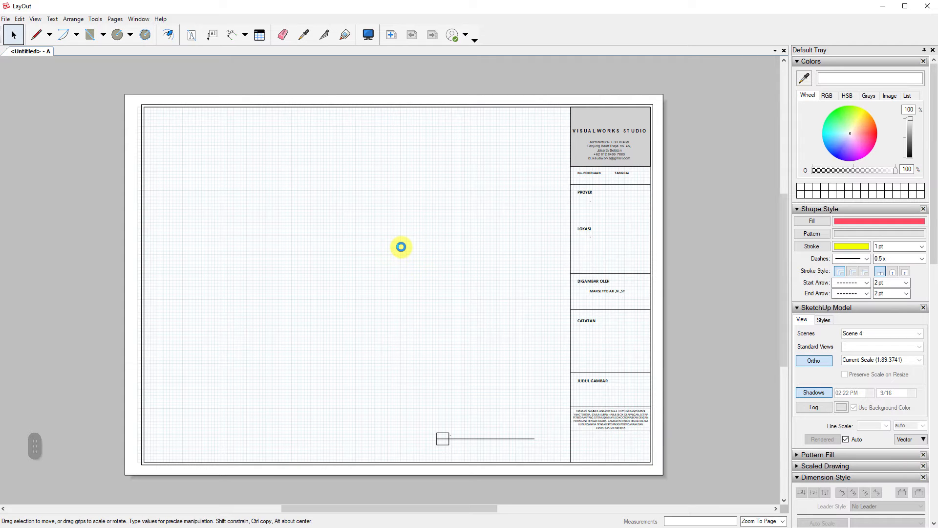
Move the inserted model viewport off the title block, over the empty drawing area
scroll(394, 237, down, 3)
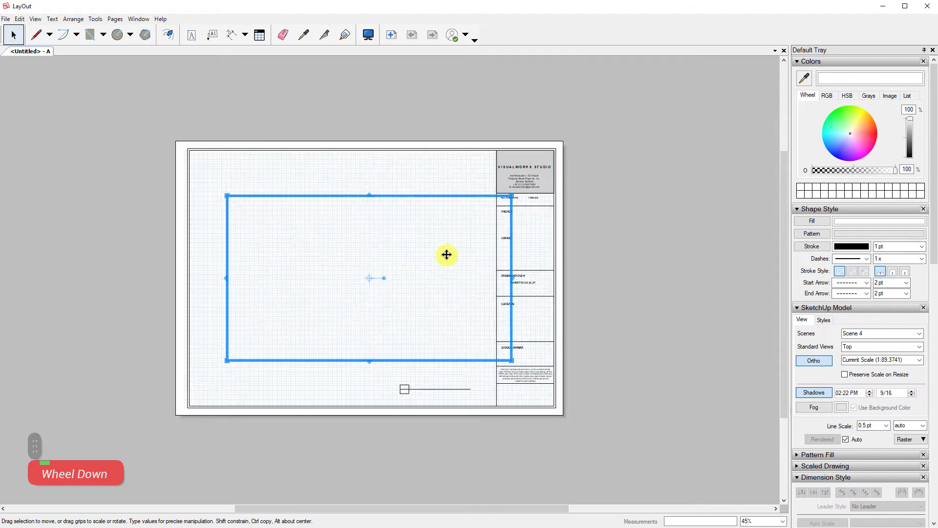
scroll(383, 259, up, 2)
drag(387, 257, 367, 251)
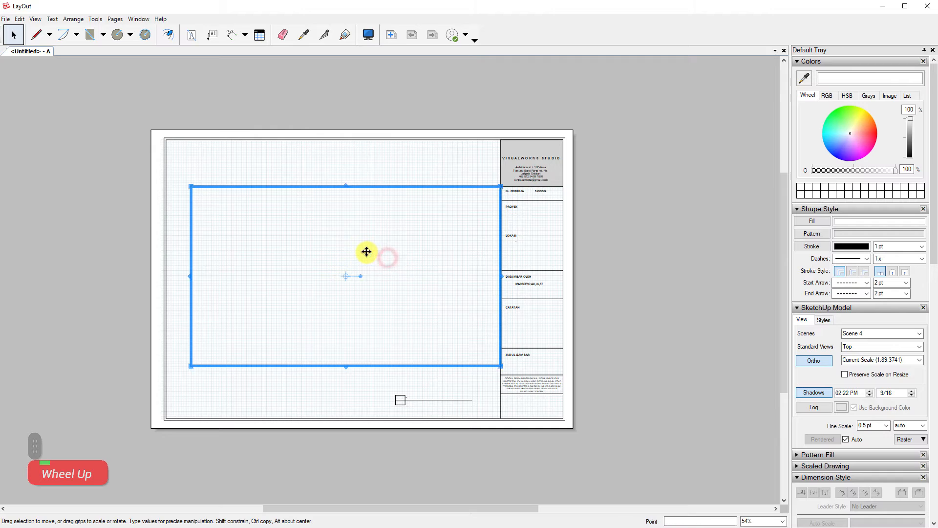
Adjust the model view inside the viewport so the ground-floor and upper-floor plans appear large, side by side
double_click(362, 256)
scroll(346, 284, down, 2)
scroll(284, 280, down, 1)
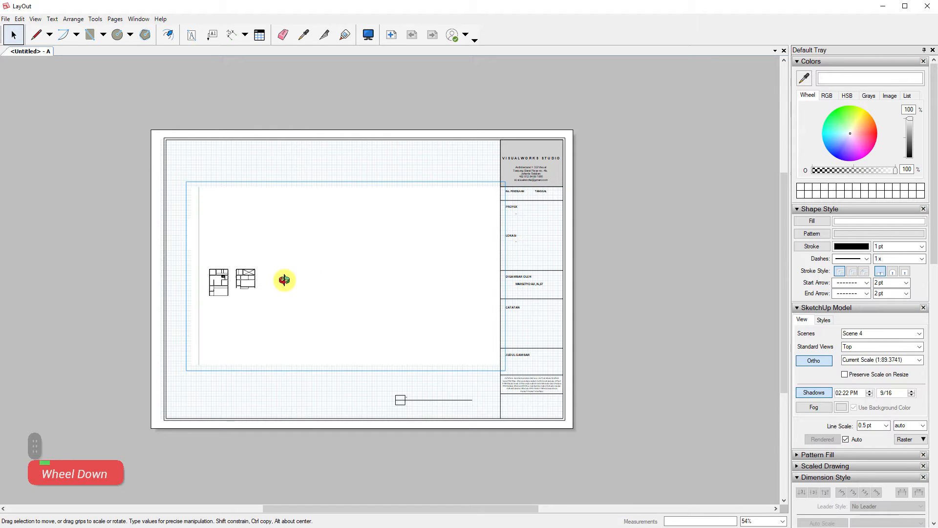
shift+middle_drag(285, 280, 320, 266)
scroll(295, 288, up, 1)
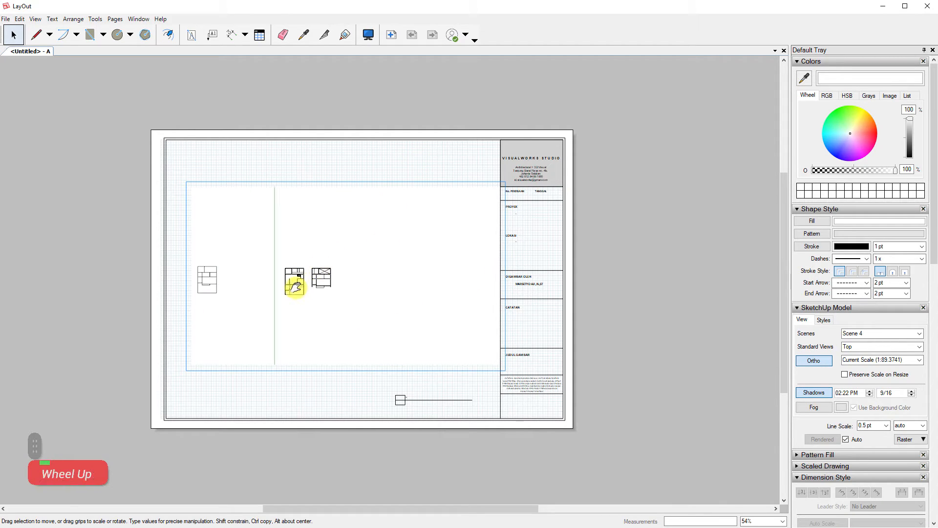
scroll(298, 289, up, 2)
scroll(350, 278, down, 3)
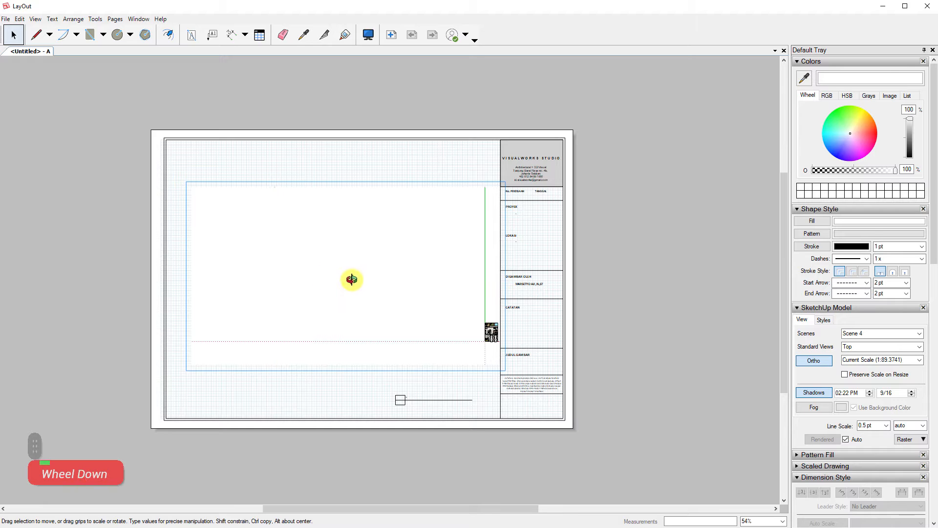
scroll(433, 293, up, 1)
scroll(433, 294, up, 5)
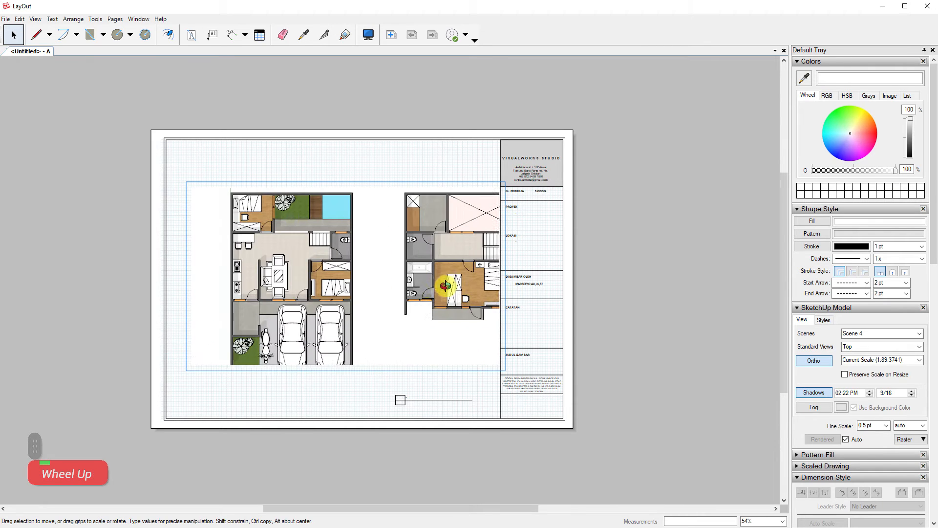
key(space)
middle_click(418, 156)
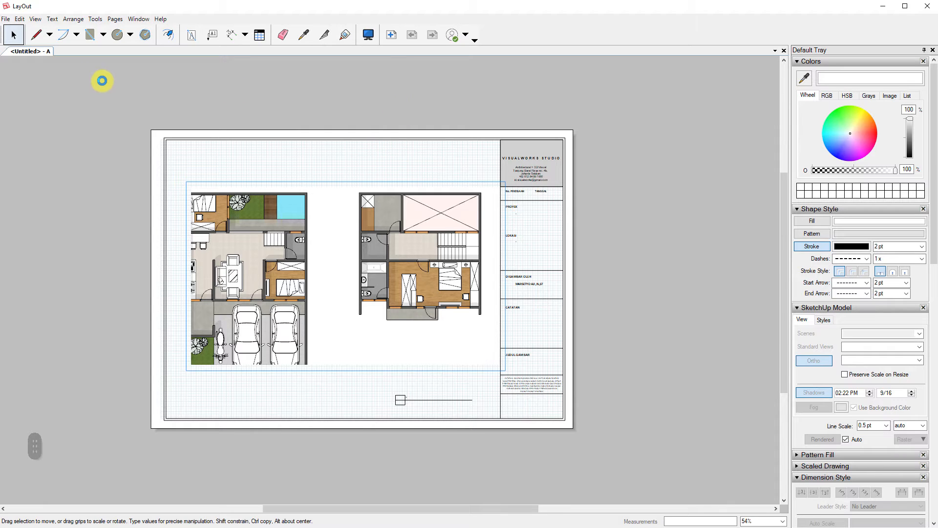
Close the untitled document without saving it and quit LayOut
click(101, 80)
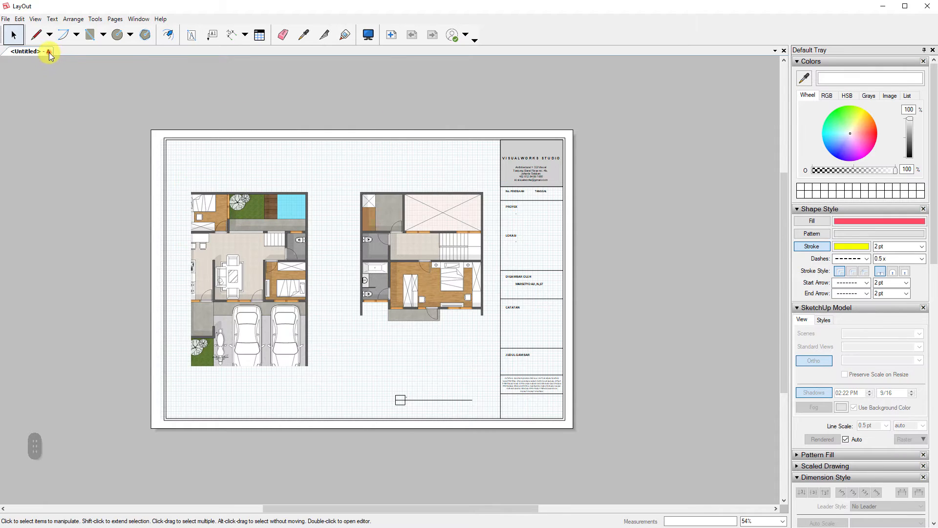
right_click(49, 51)
click(67, 60)
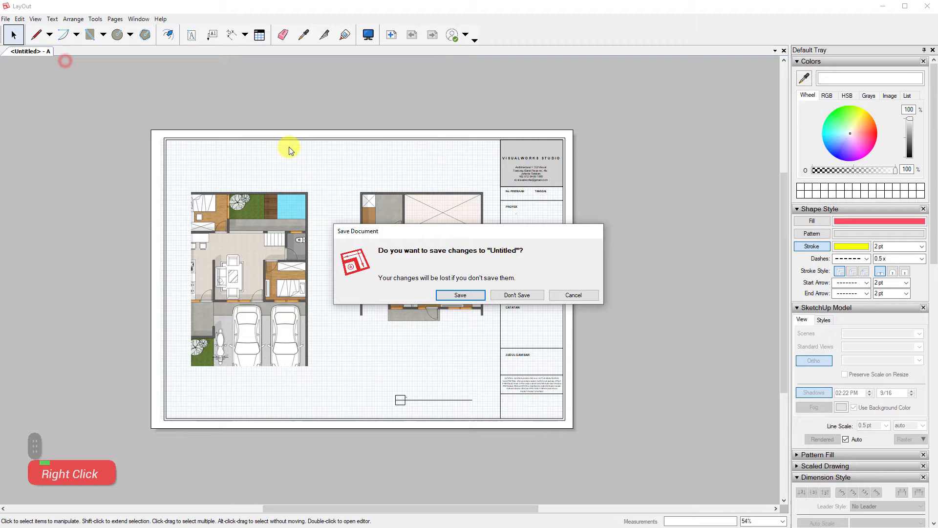
click(517, 294)
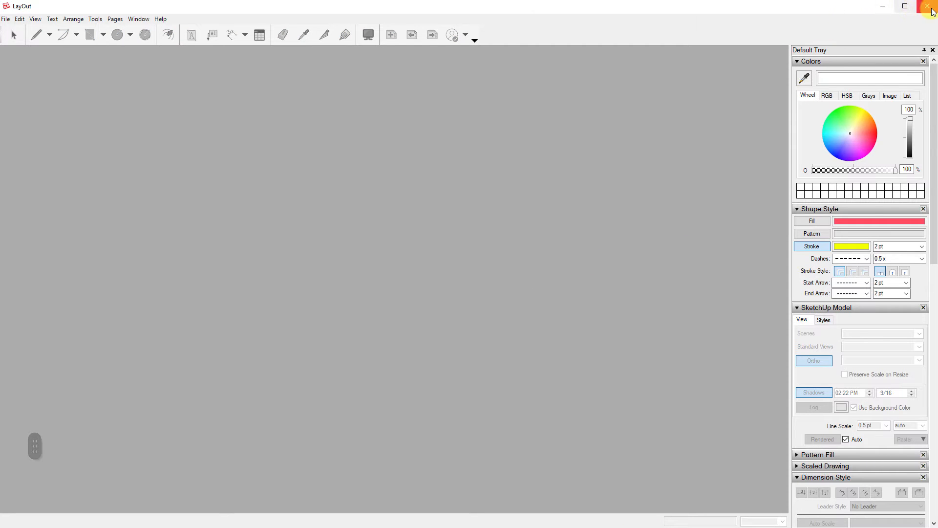
click(931, 11)
Save the SketchUp model and send it to LayOut in a new document based on the custom KOP template
key(ctrl+s)
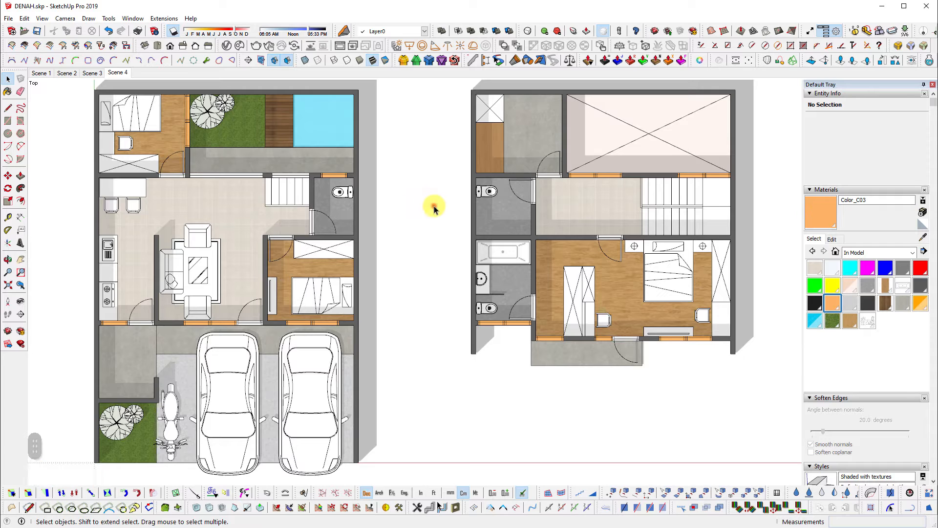
click(434, 205)
click(8, 18)
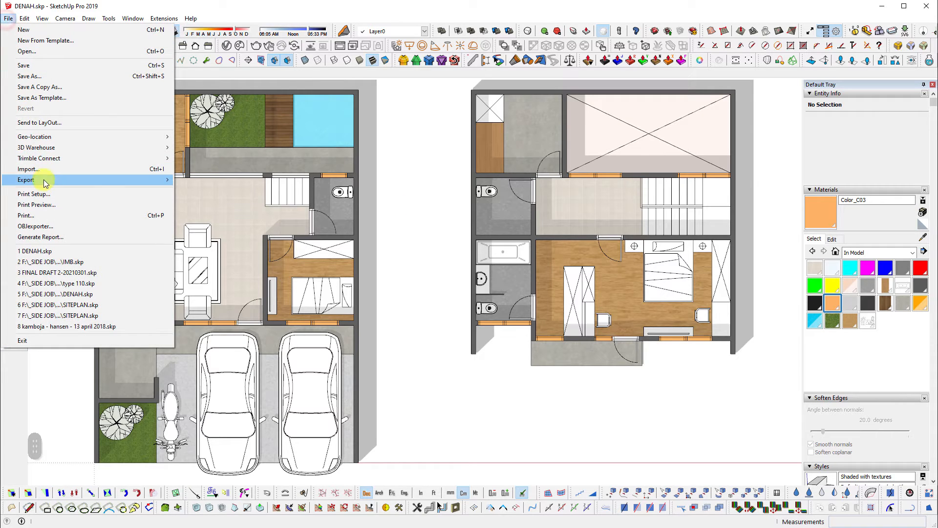
click(120, 122)
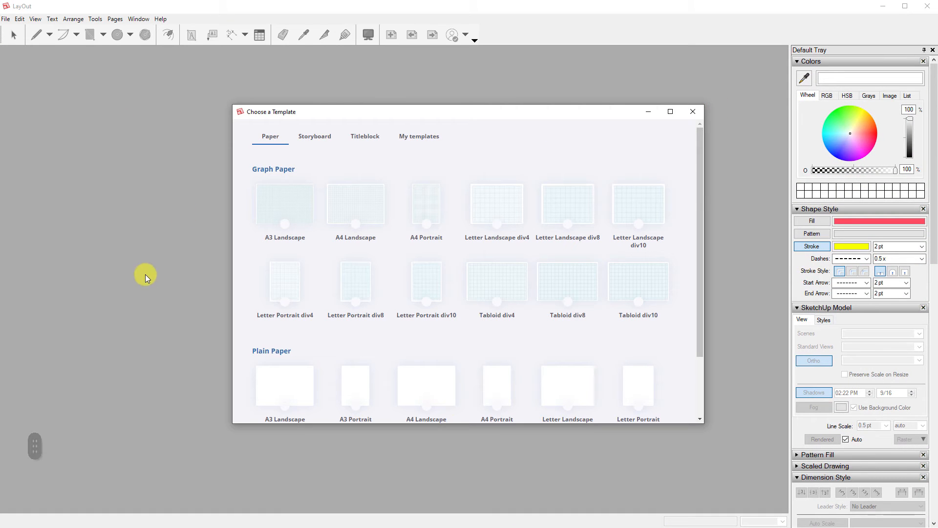
click(404, 142)
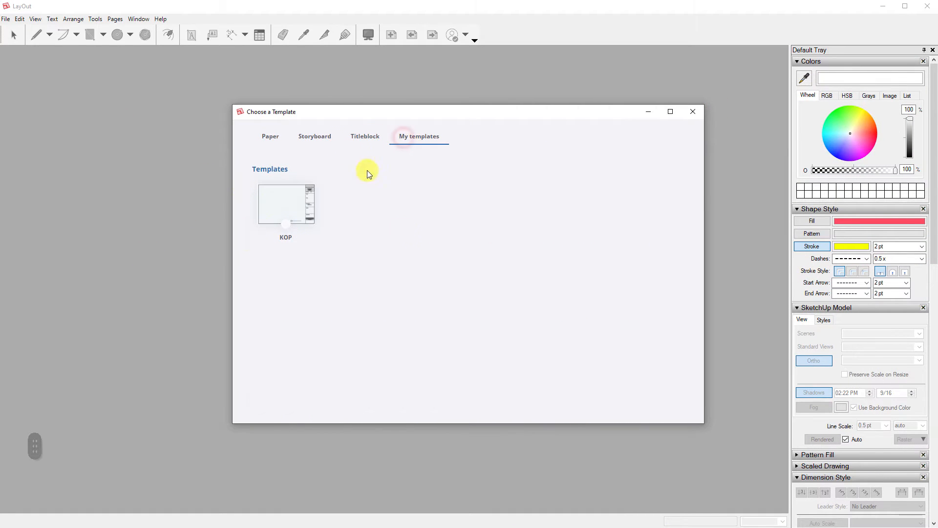
click(273, 134)
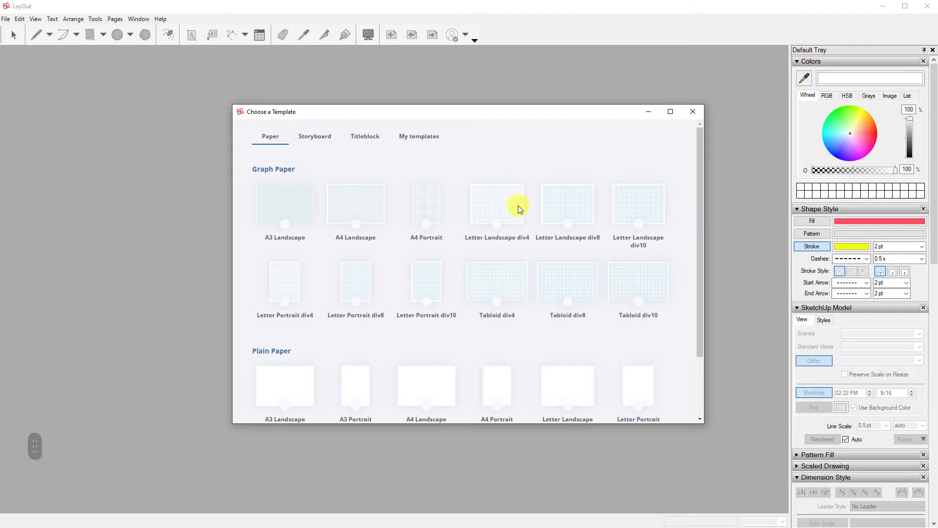
click(407, 142)
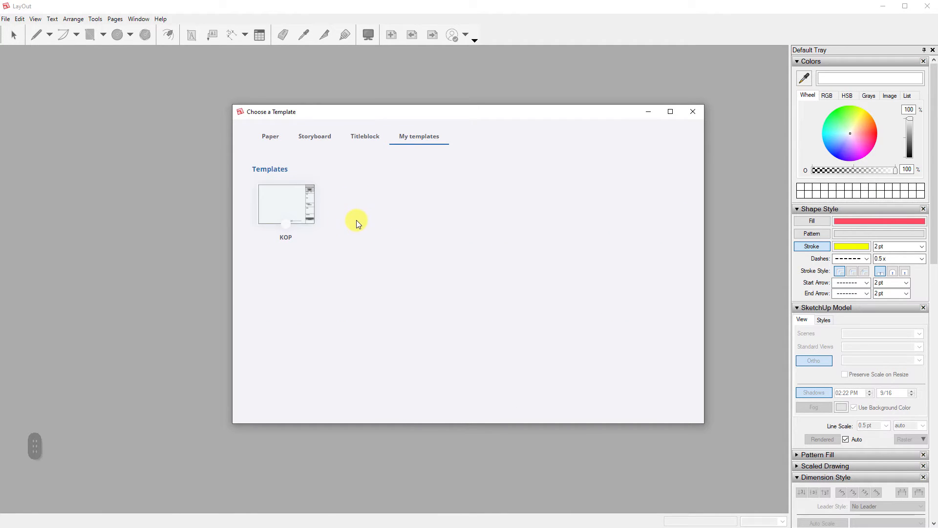
double_click(293, 197)
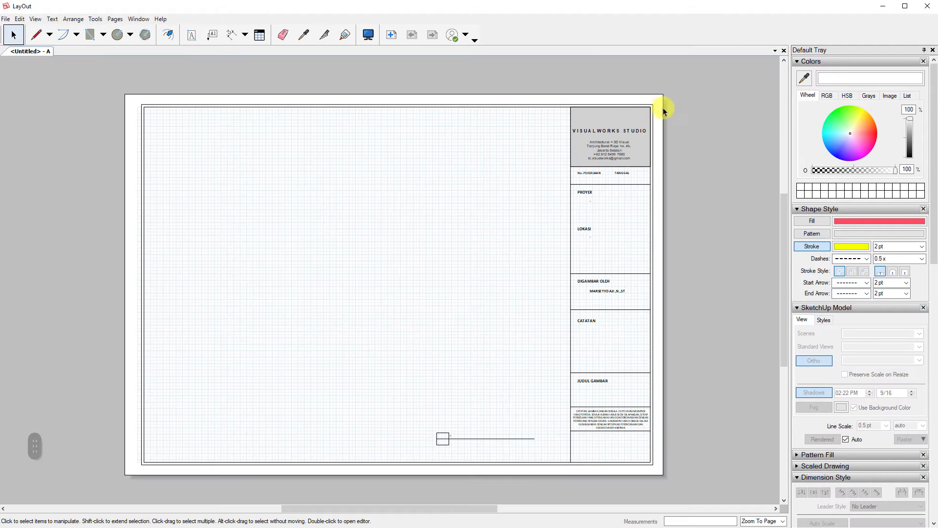
Examine the sheet's title block up close, including its studio header and project, location, drafter and notes fields
scroll(624, 149, up, 2)
scroll(660, 186, down, 3)
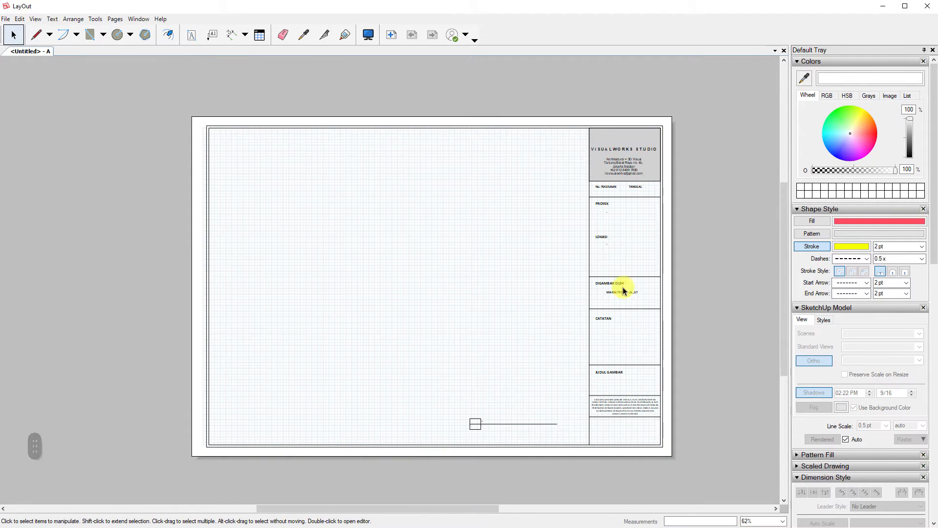
click(640, 169)
scroll(645, 115, up, 2)
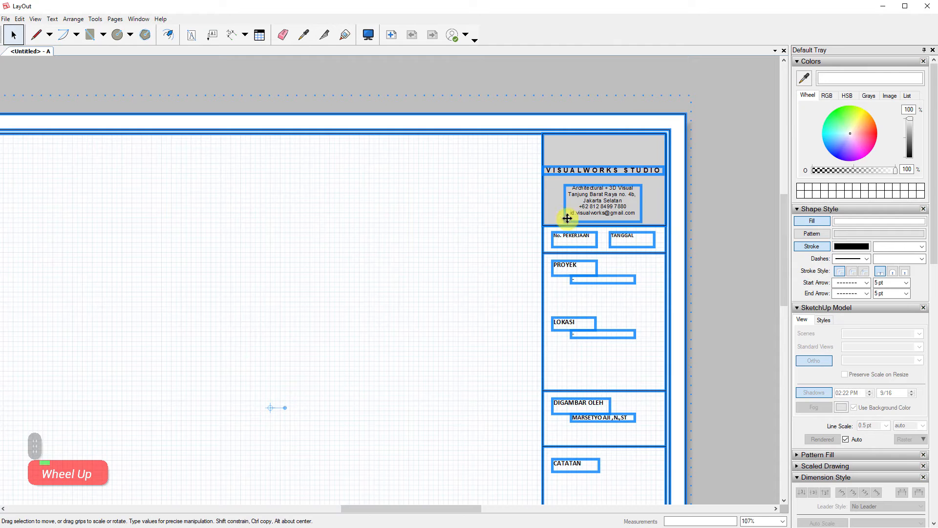
click(723, 204)
scroll(561, 230, up, 2)
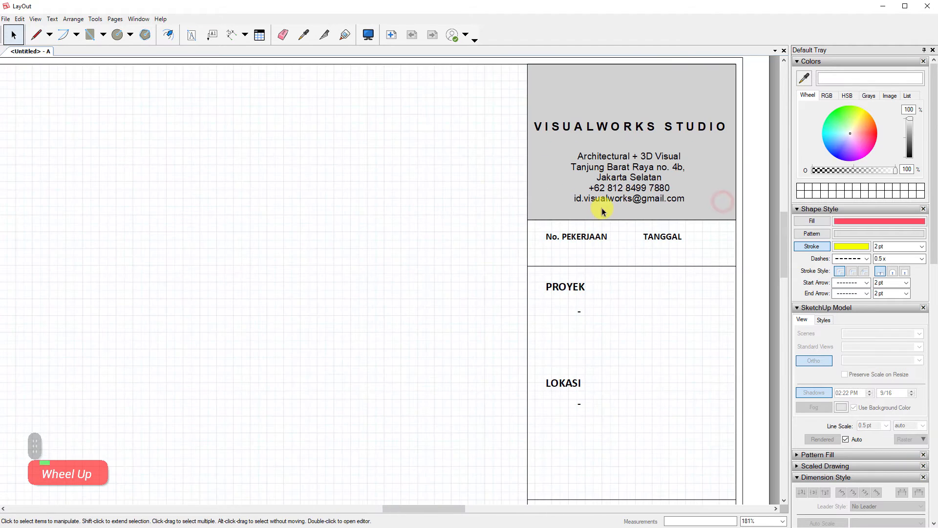
scroll(582, 232, down, 3)
key(l)
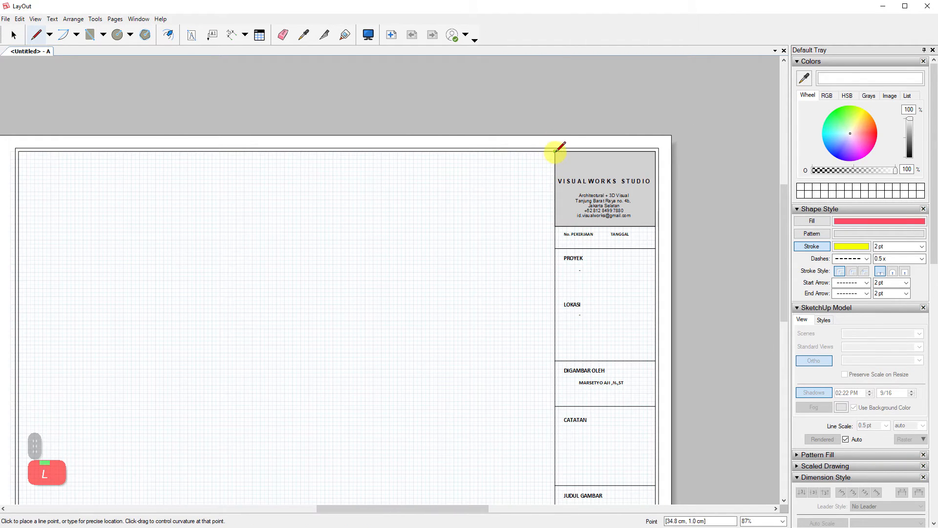
click(555, 151)
key(space)
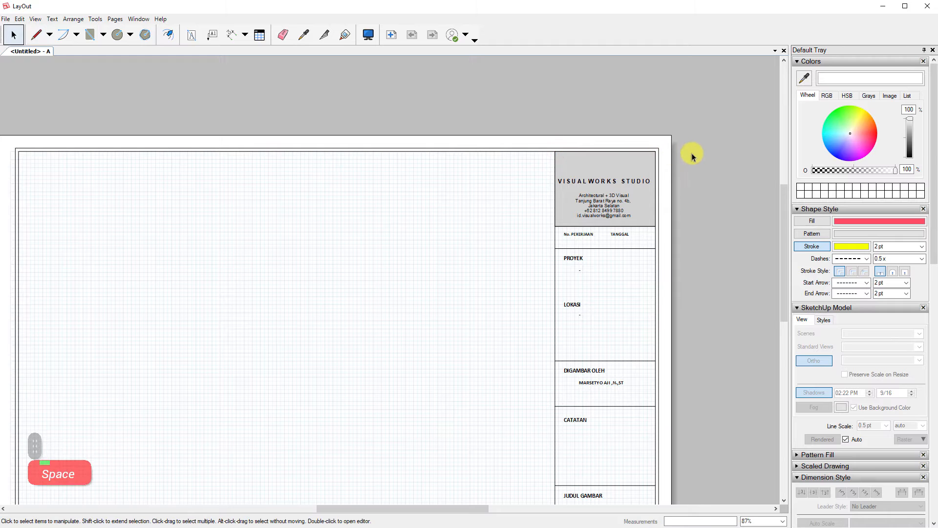
Move the model viewport off the title block, fitting it within the width of the drawing area
scroll(694, 152, down, 3)
scroll(615, 299, up, 2)
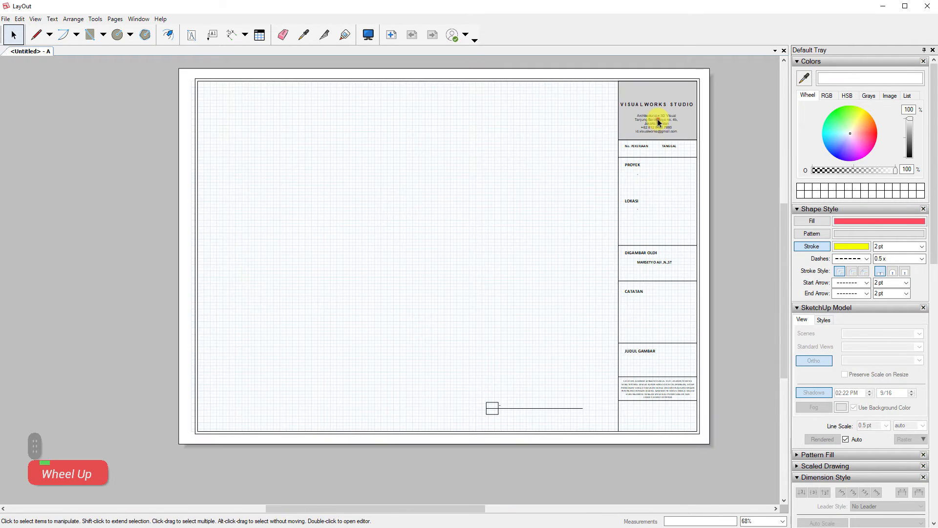
click(657, 121)
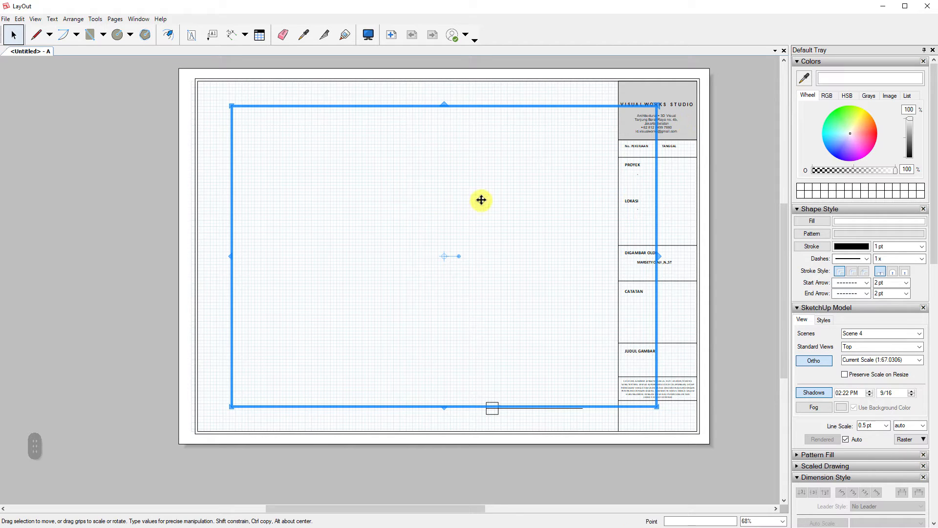
drag(481, 200, 451, 195)
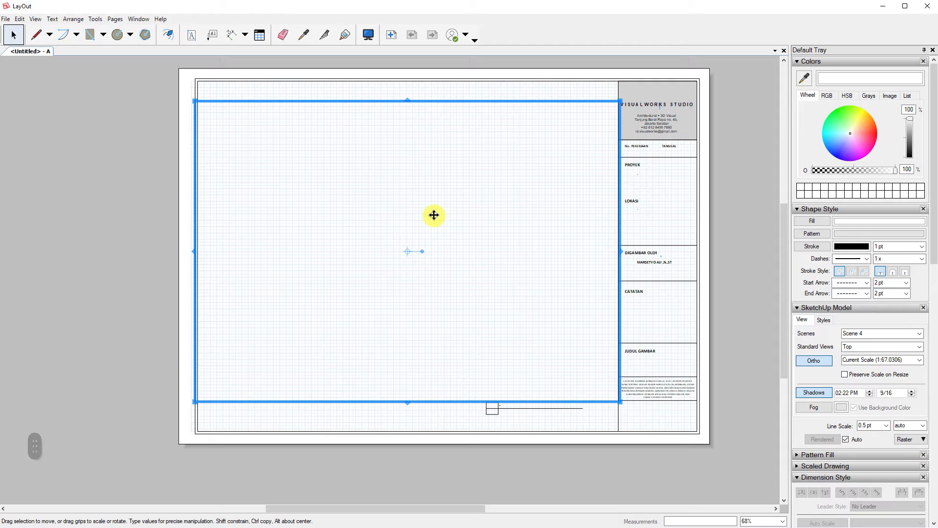
Switch to SketchUp and review the model's saved scenes, displaying Scene 3 and Scene 1
key(alt+Tab)
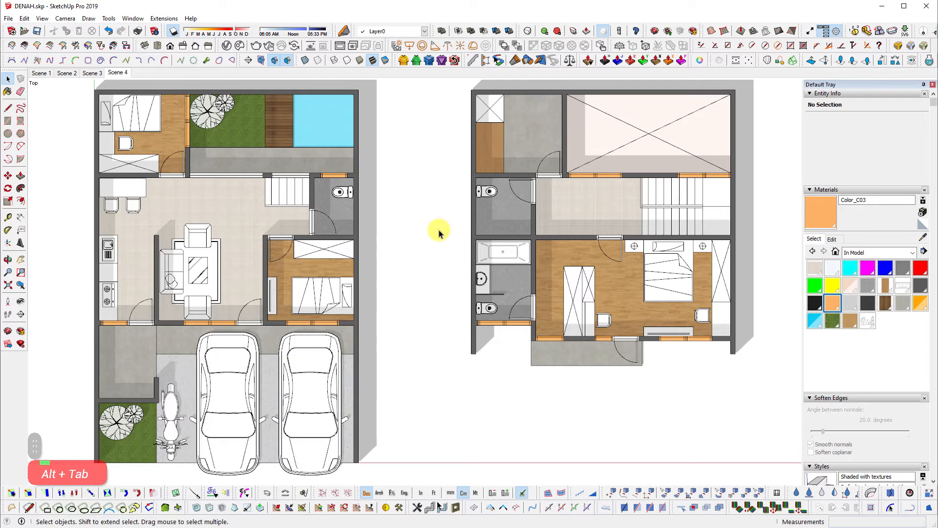
click(393, 177)
scroll(879, 337, down, 6)
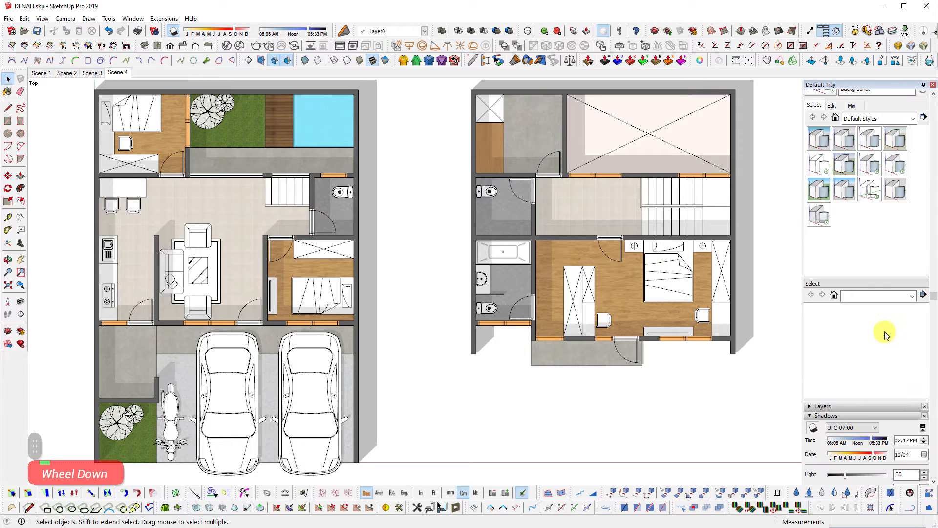
scroll(831, 210, down, 1)
click(830, 209)
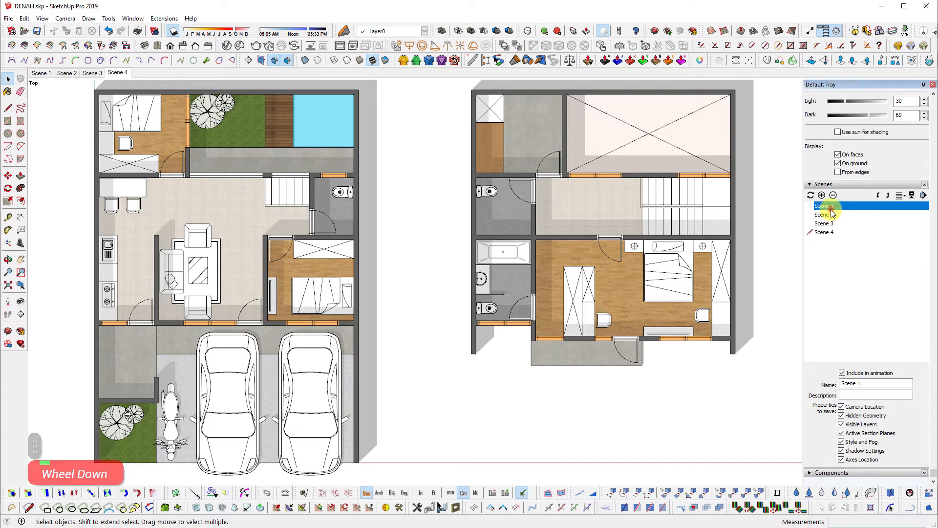
click(838, 215)
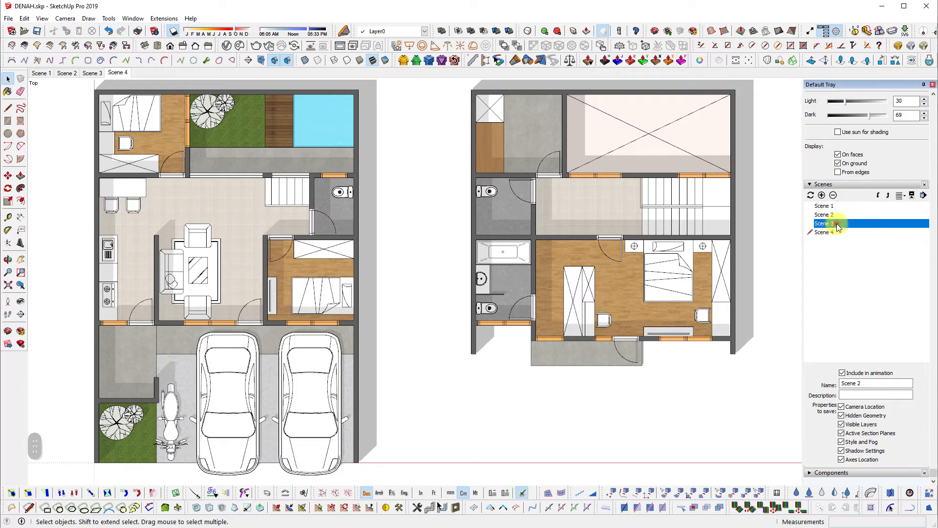
double_click(838, 225)
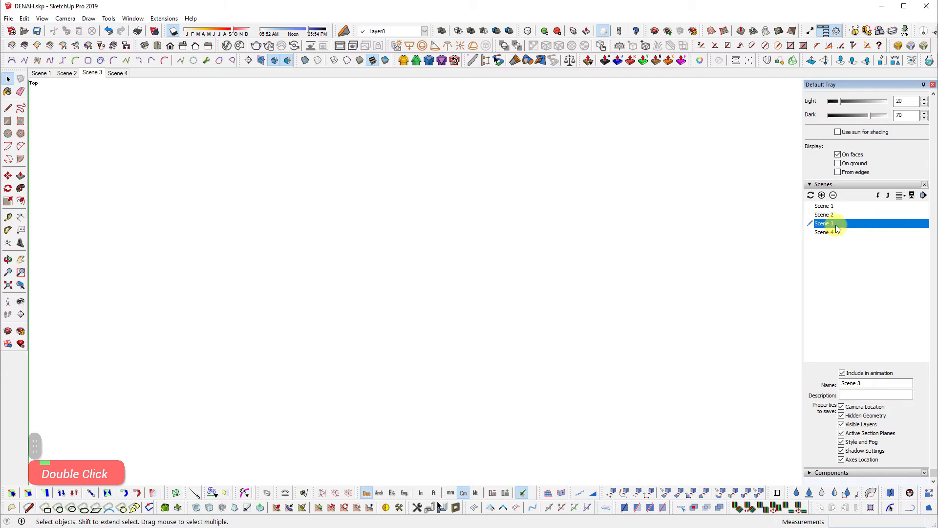
double_click(833, 205)
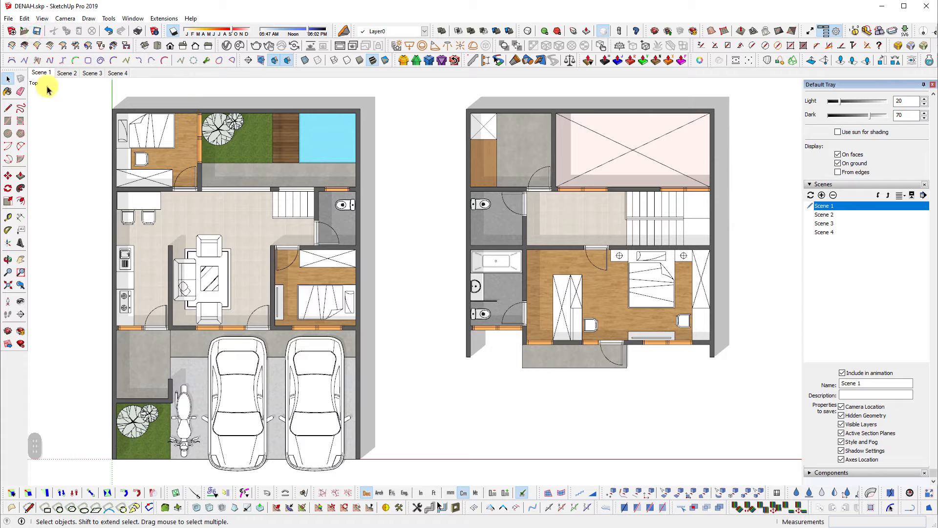
Return to LayOut and zoom out the 3D view inside the viewport until a floor plan is in view
key(alt+Tab)
right_click(431, 173)
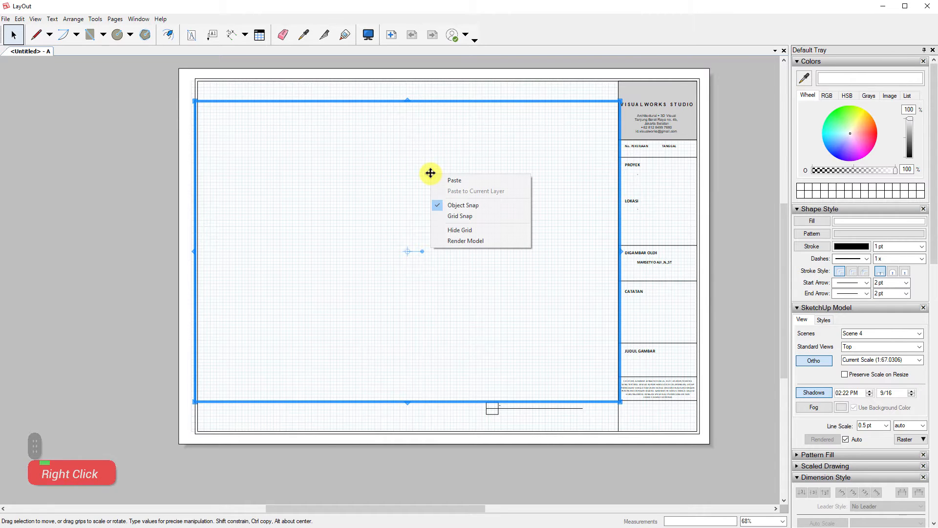
click(396, 207)
right_click(406, 252)
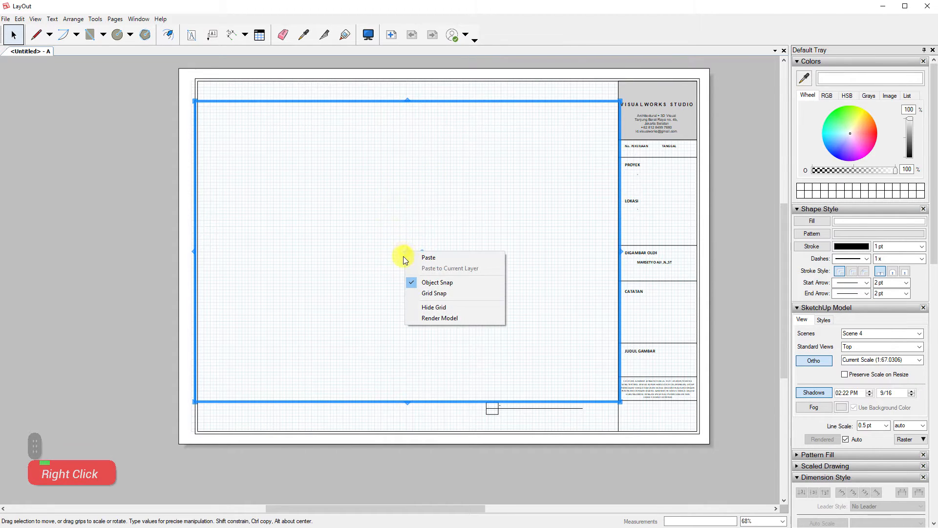
click(385, 215)
double_click(386, 215)
scroll(508, 239, down, 2)
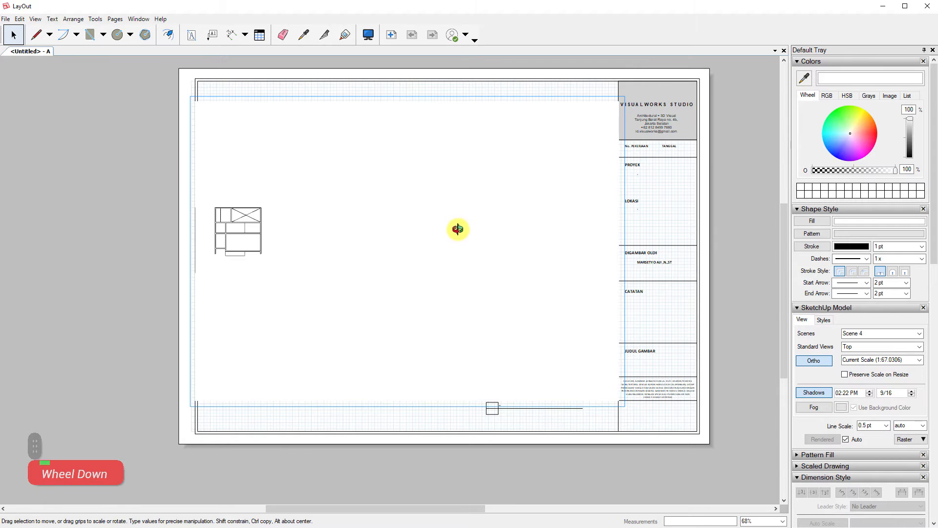
click(370, 65)
Assign Scene 1 to the model viewport
right_click(239, 220)
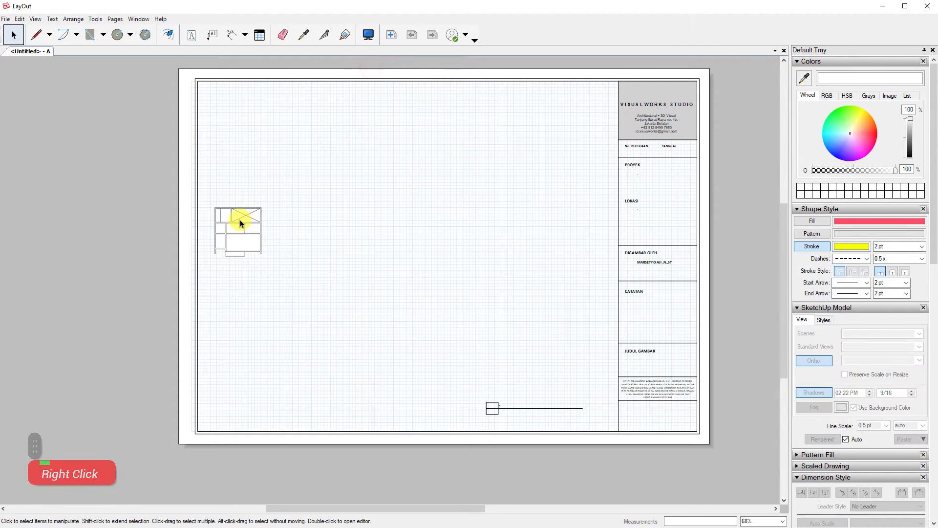
click(275, 456)
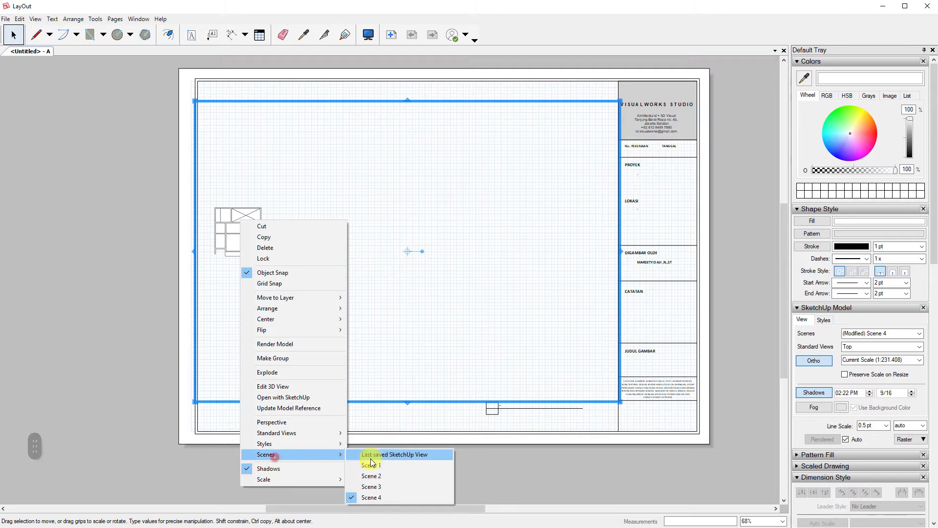
click(380, 465)
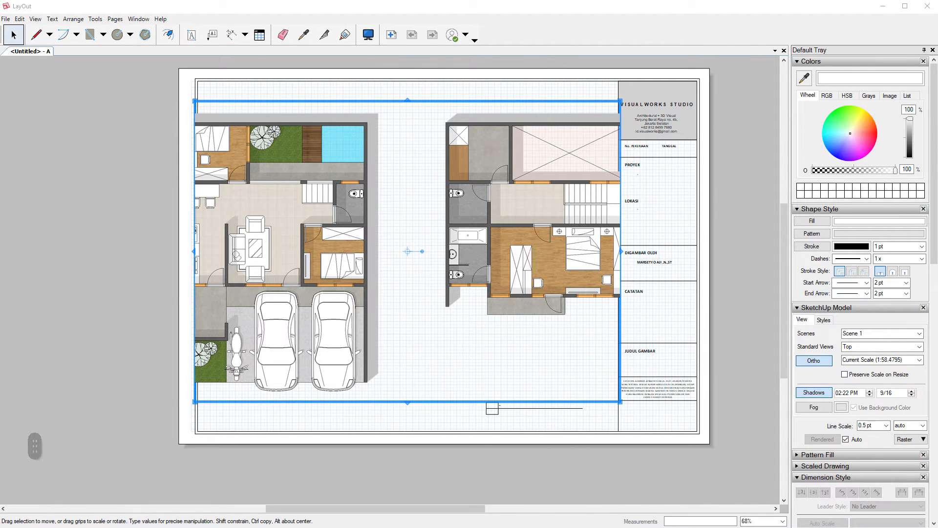
Display Scene 2 in SketchUp for comparison, return to LayOut and assign Scene 2 to the viewport
key(alt+Tab)
click(67, 73)
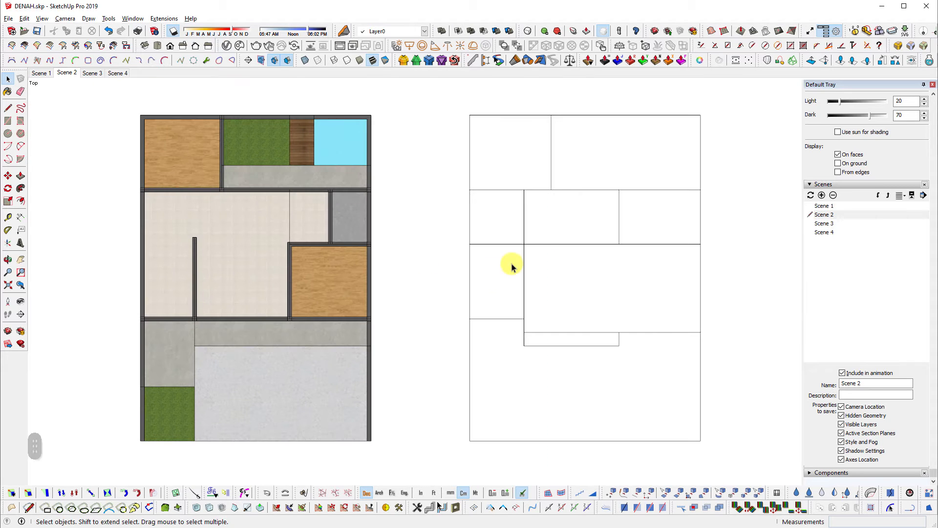
click(881, 9)
right_click(237, 332)
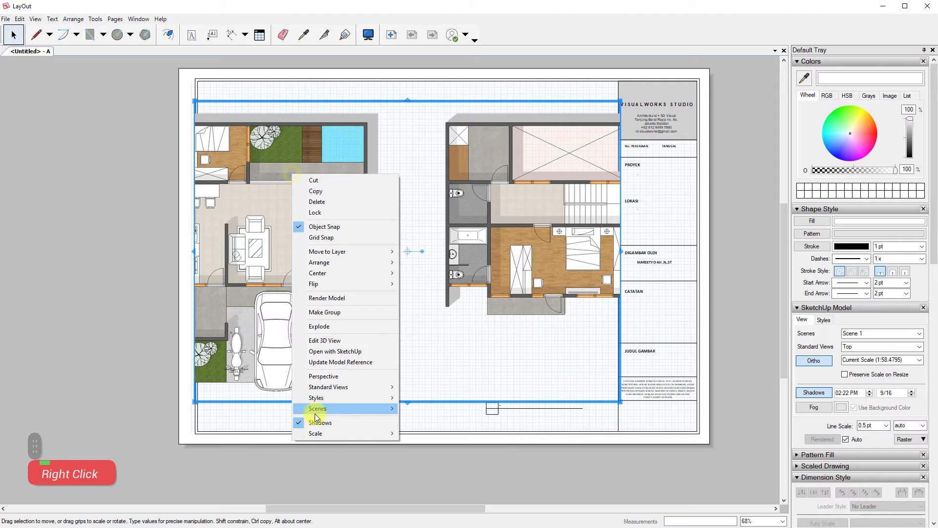
mouse_move(318, 408)
click(441, 430)
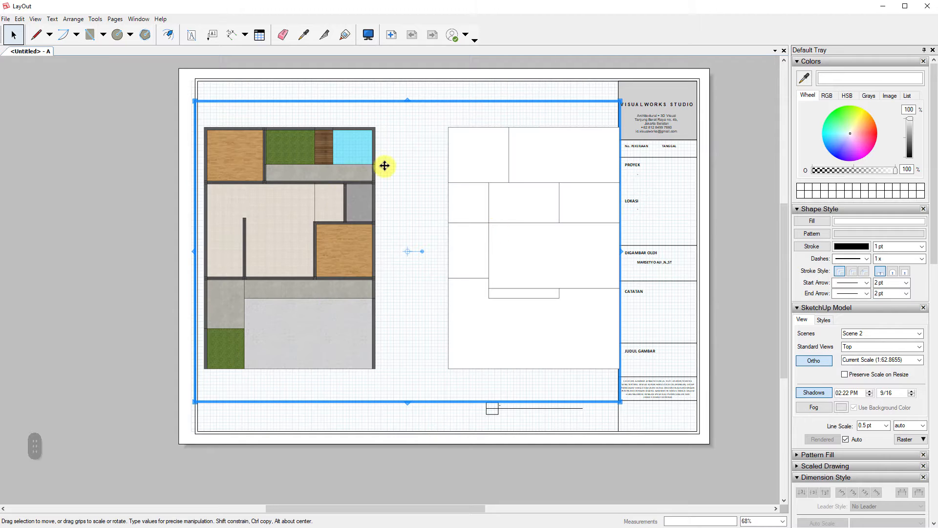
Assign Scene 1 to the viewport again and set its scale to 1 cm:100 cm (1:100)
right_click(496, 181)
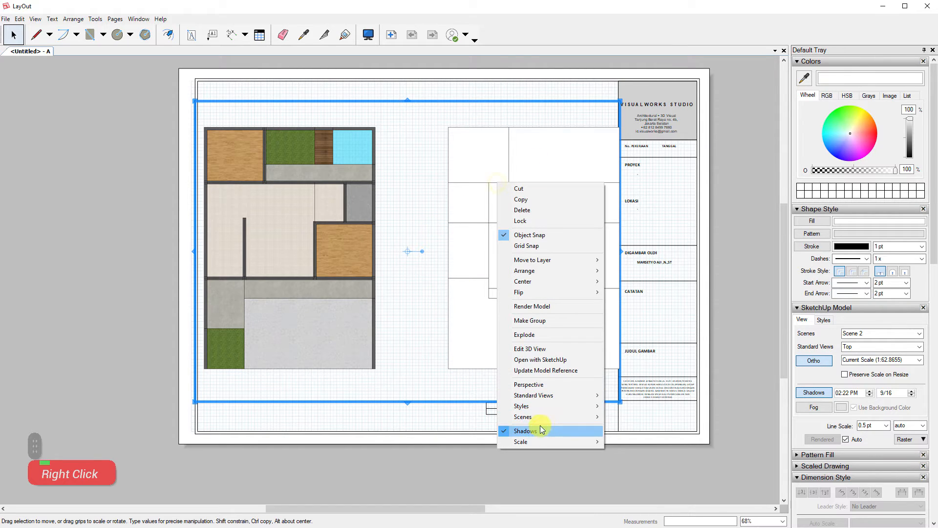
click(630, 428)
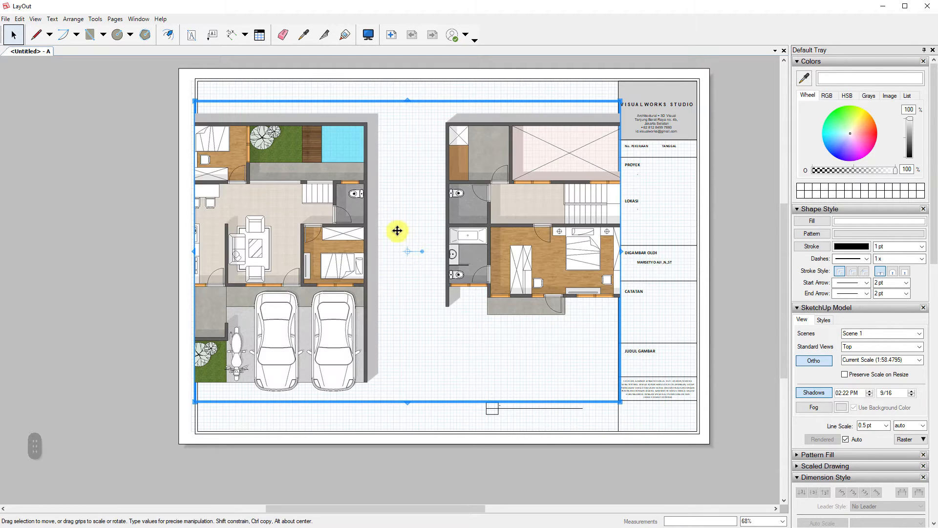
scroll(363, 119, up, 2)
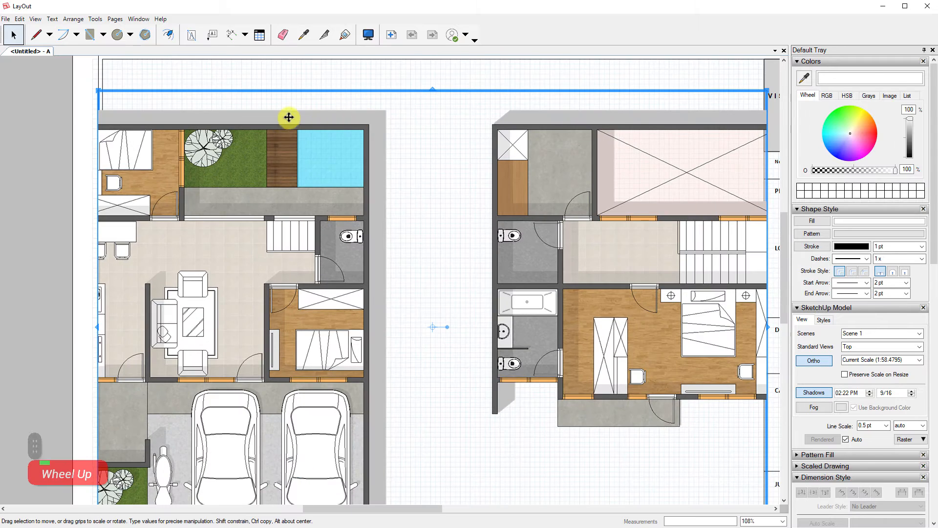
scroll(381, 221, down, 3)
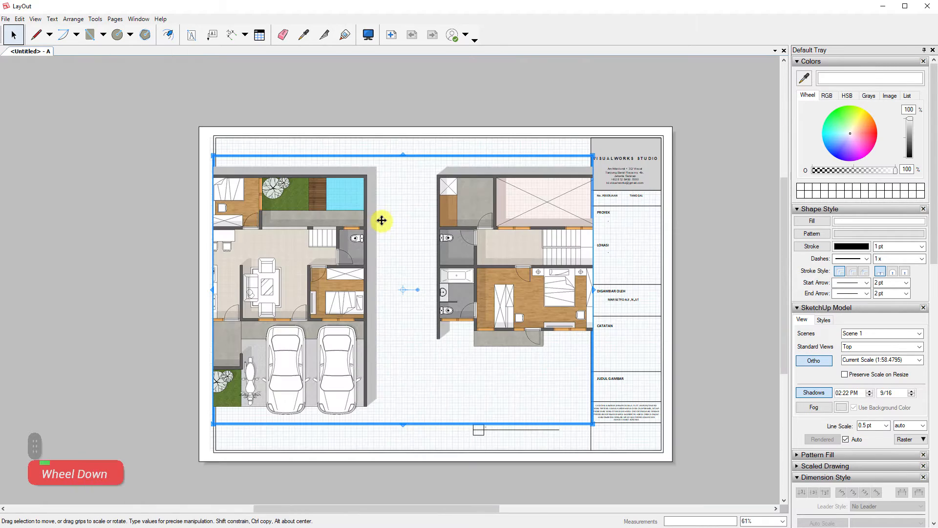
scroll(401, 298, up, 1)
right_click(500, 200)
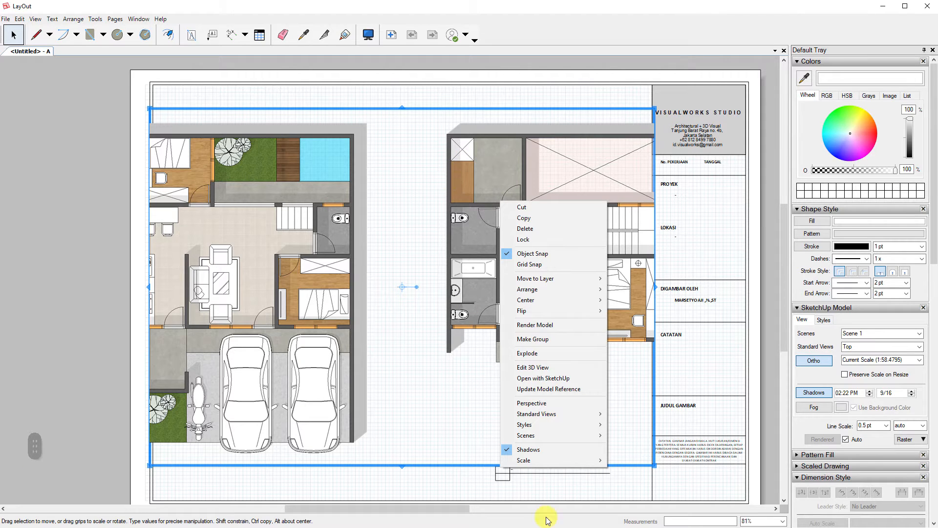
mouse_move(530, 462)
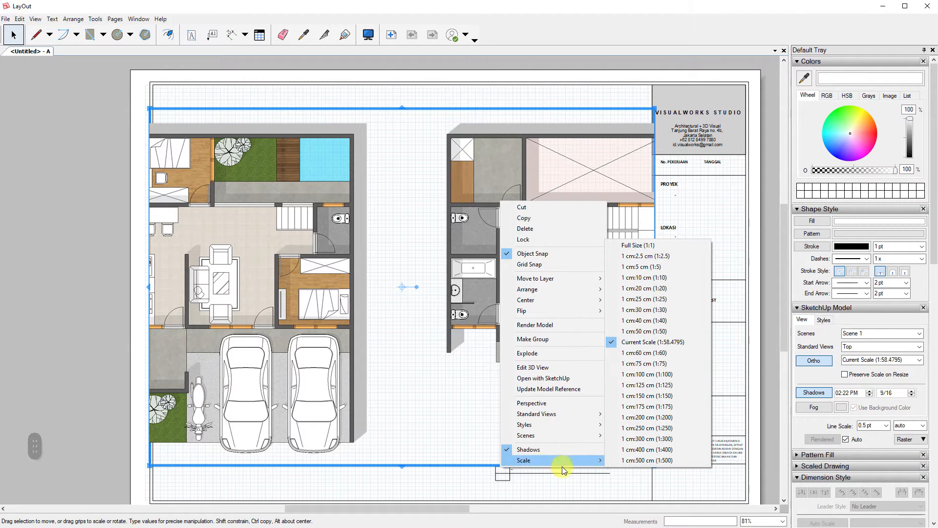
click(683, 374)
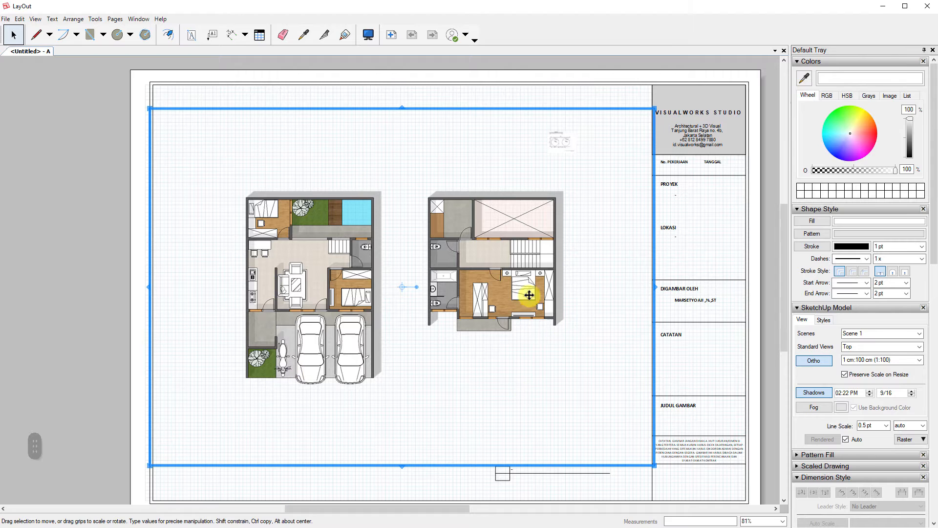
Bring up the scene choices for the scaled viewport
right_click(489, 239)
mouse_move(559, 475)
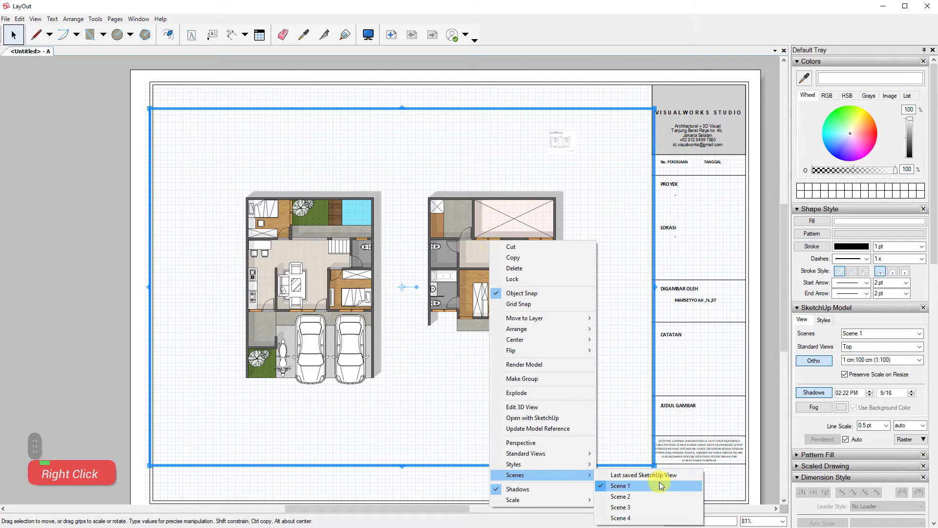
Set the floor plan viewport's scale to 1 cm:75 cm (1:75)
mouse_move(559, 499)
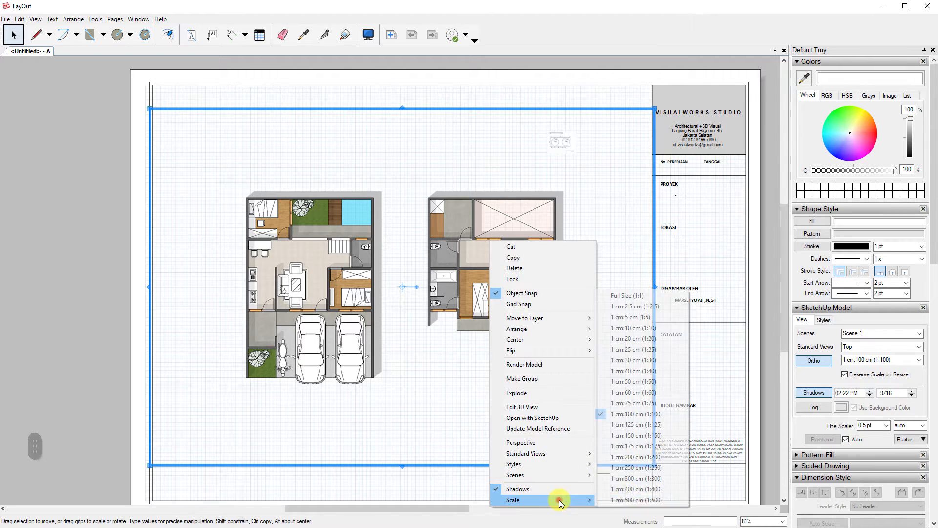
click(675, 405)
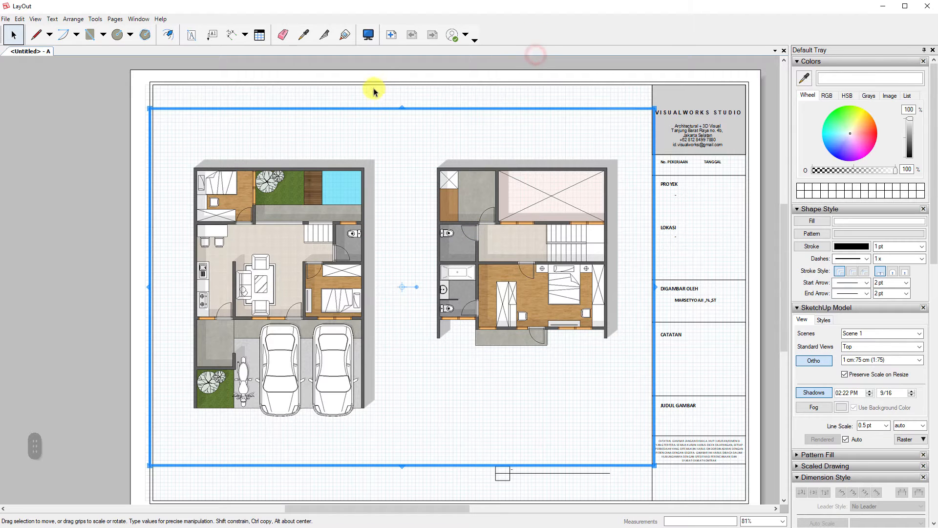
click(380, 69)
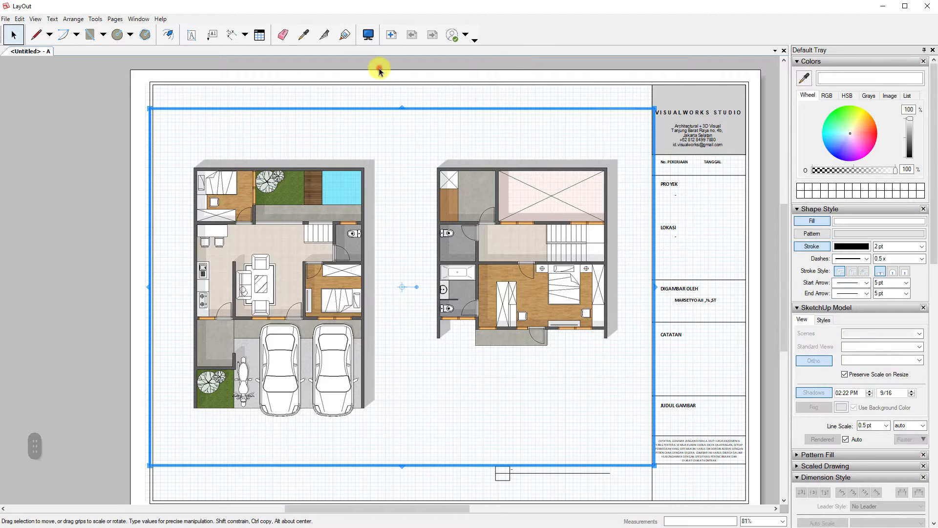
click(39, 189)
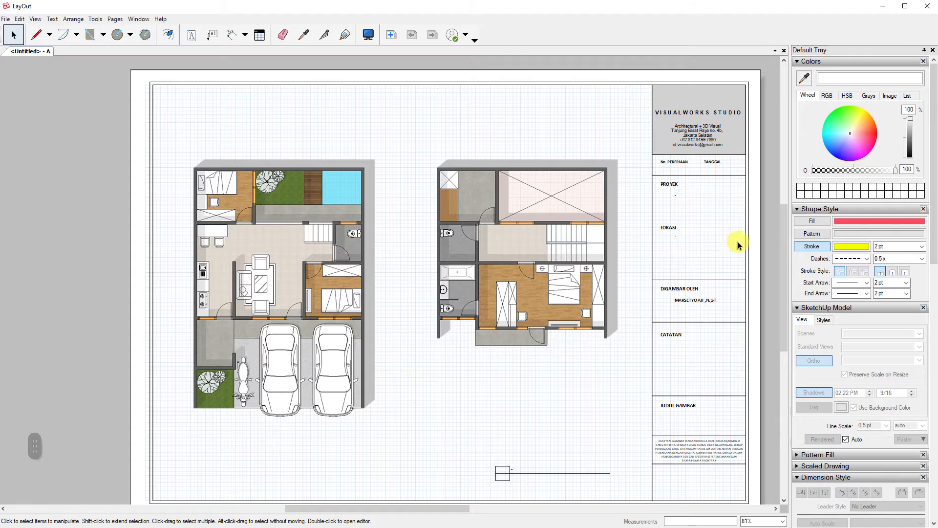
Edit the viewport's 3D view, zooming the model out slightly and panning to recenter the two floor plans in the frame
double_click(514, 235)
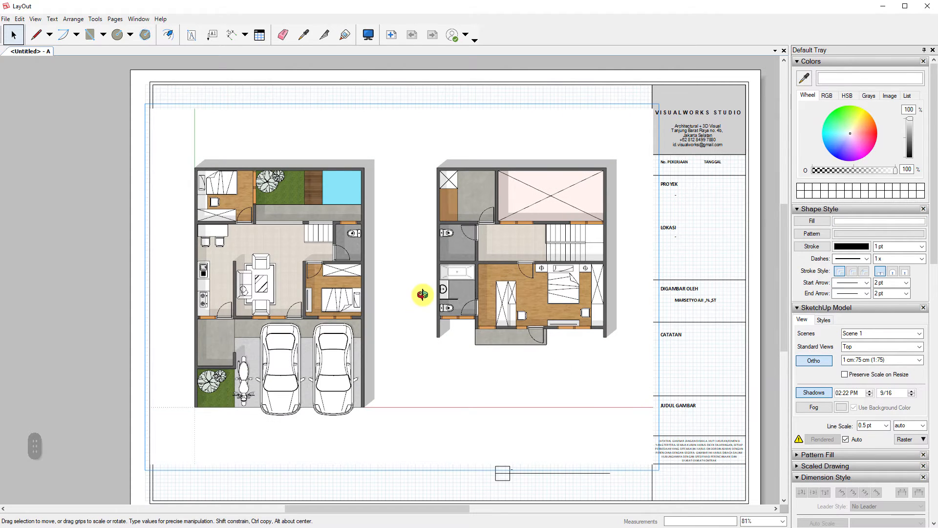
scroll(405, 277, down, 2)
scroll(405, 276, up, 1)
scroll(403, 274, down, 1)
scroll(401, 271, up, 2)
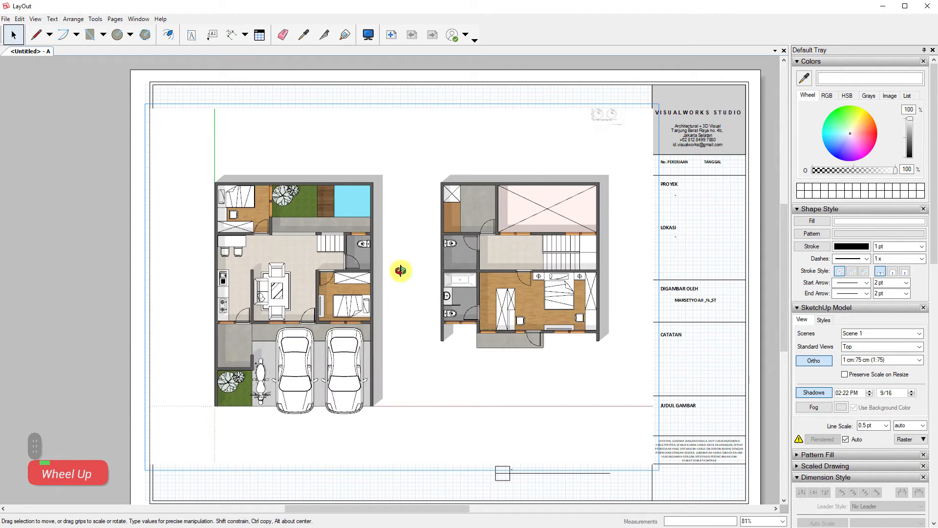
scroll(404, 273, down, 1)
shift+middle_drag(402, 271, 402, 275)
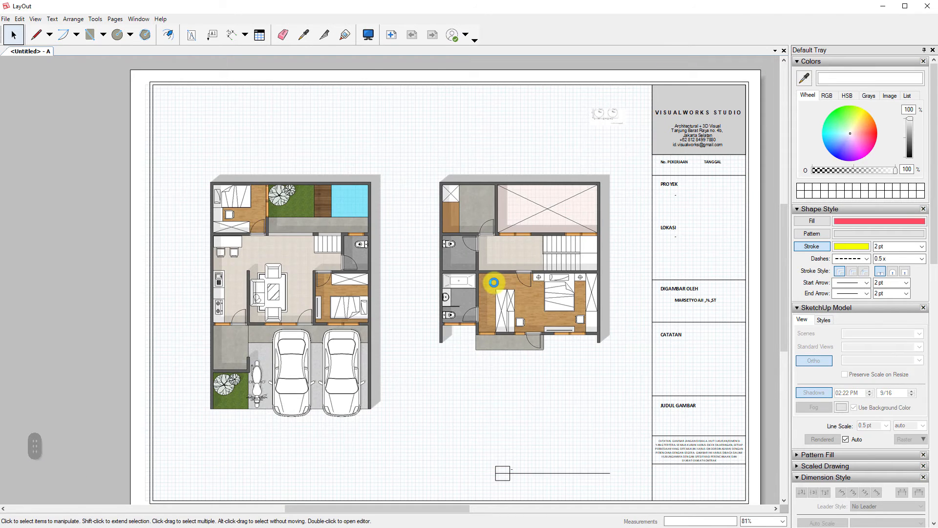
Lower the viewport's upper edge toward the stray symbols above the upper-floor plan
scroll(598, 118, up, 3)
click(594, 123)
scroll(601, 143, up, 2)
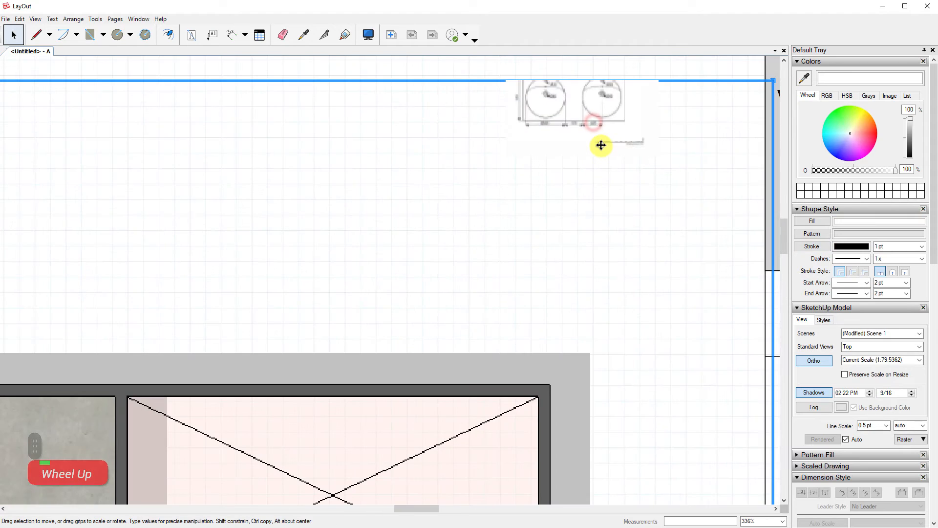
scroll(591, 132, down, 5)
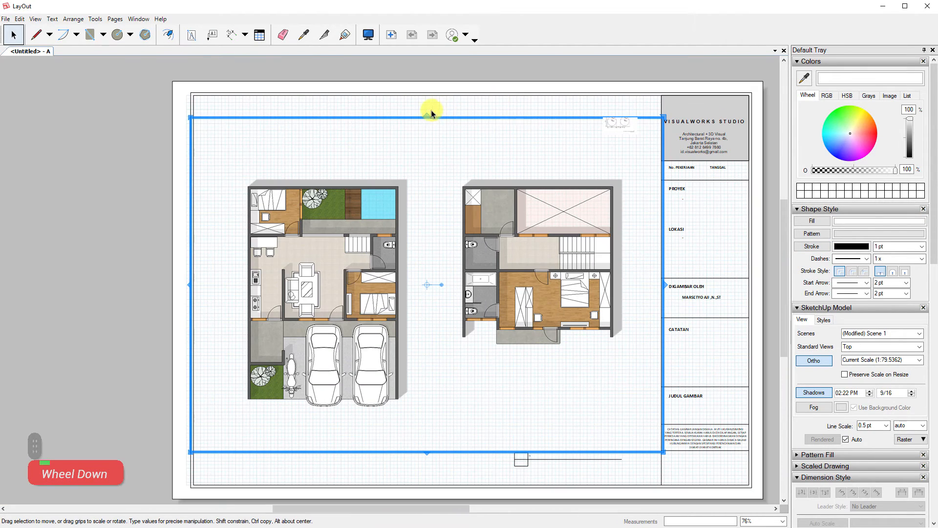
drag(425, 148, 426, 149)
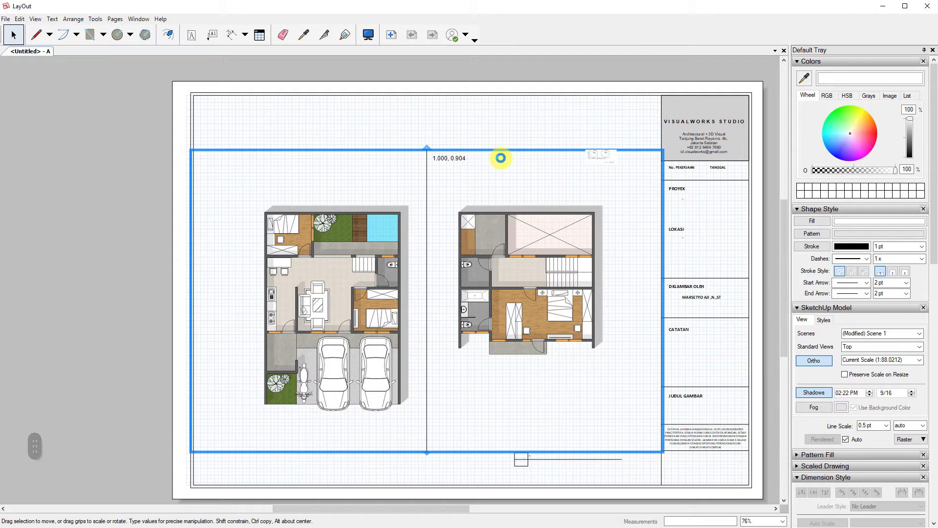
Check the available model scales for the viewport and the document's paper settings
right_click(482, 251)
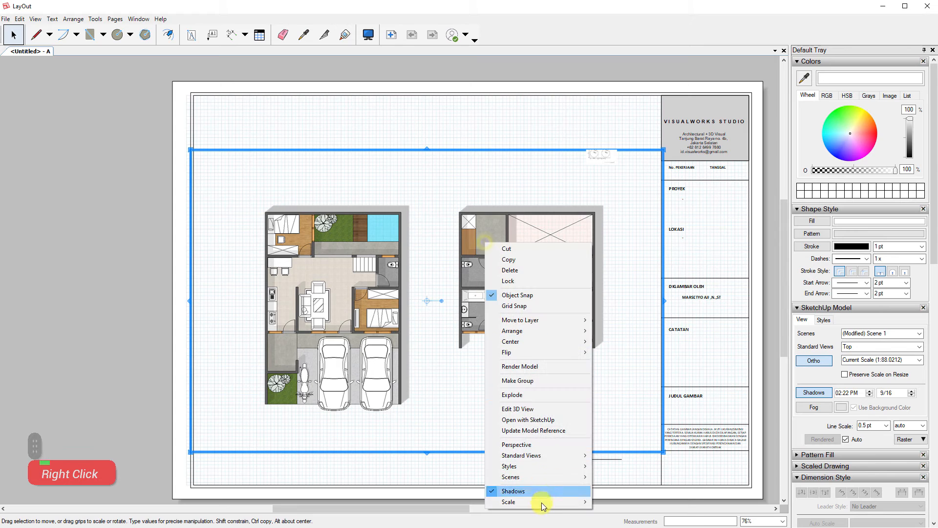
mouse_move(540, 501)
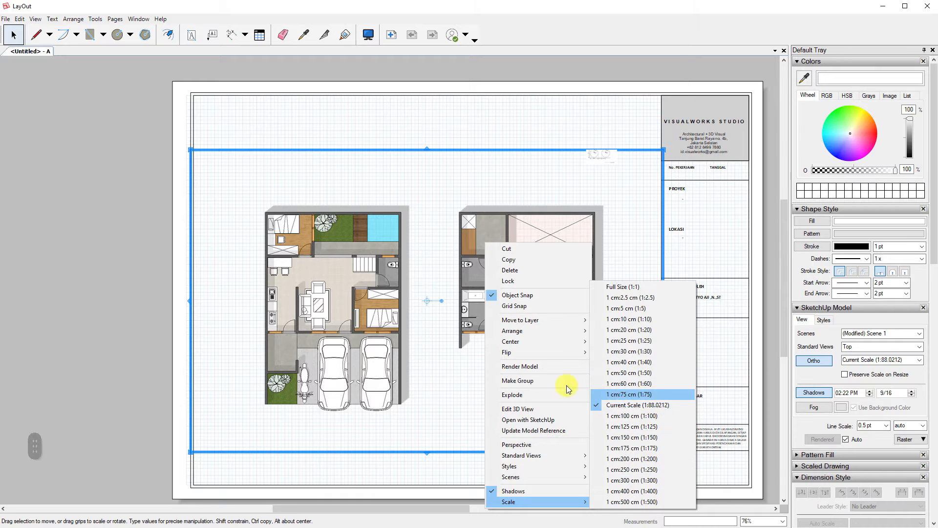
click(380, 193)
click(6, 19)
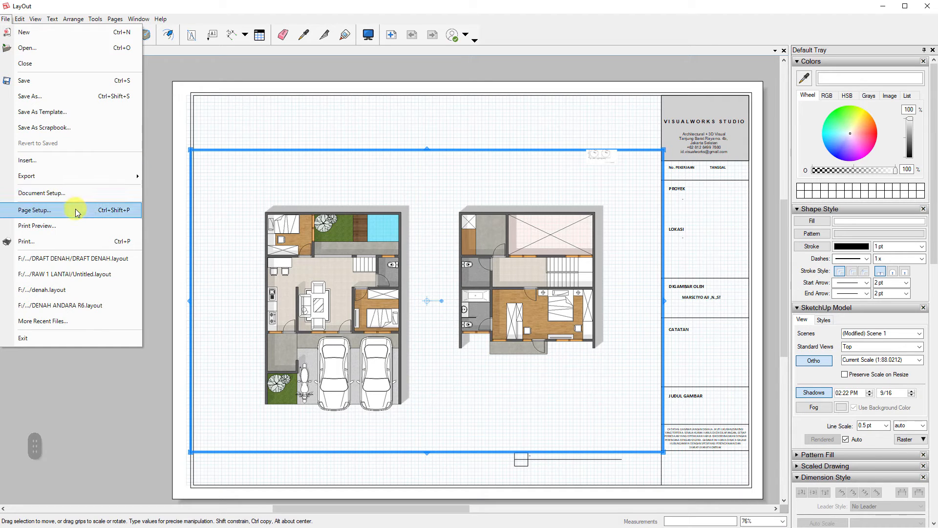
click(87, 194)
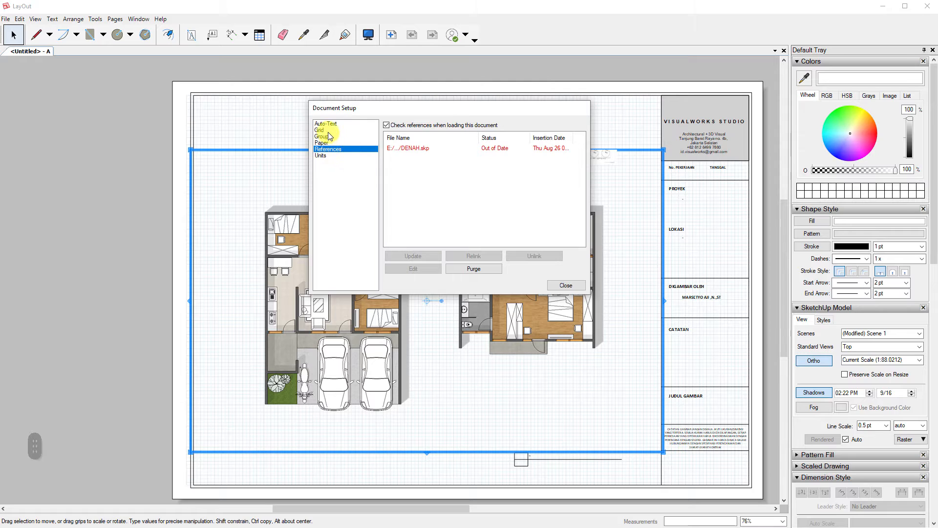
click(333, 154)
click(332, 149)
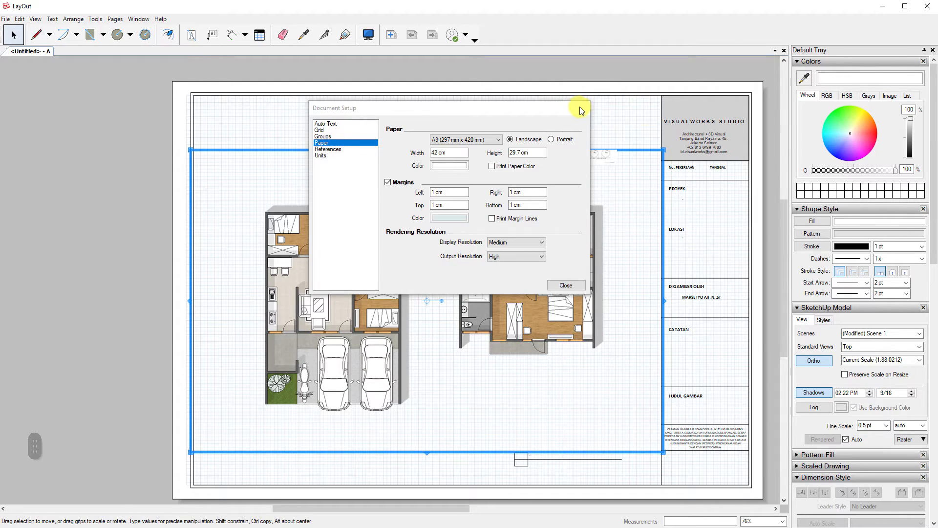
click(567, 285)
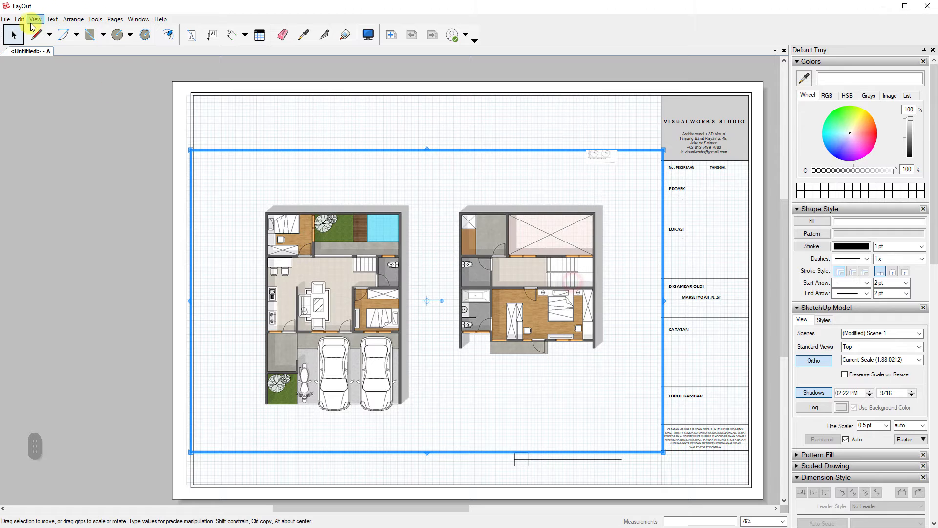
Add a custom model scale of 1 cm on paper to 85 cm in the model (1:85) in the preferences
click(29, 23)
mouse_move(22, 22)
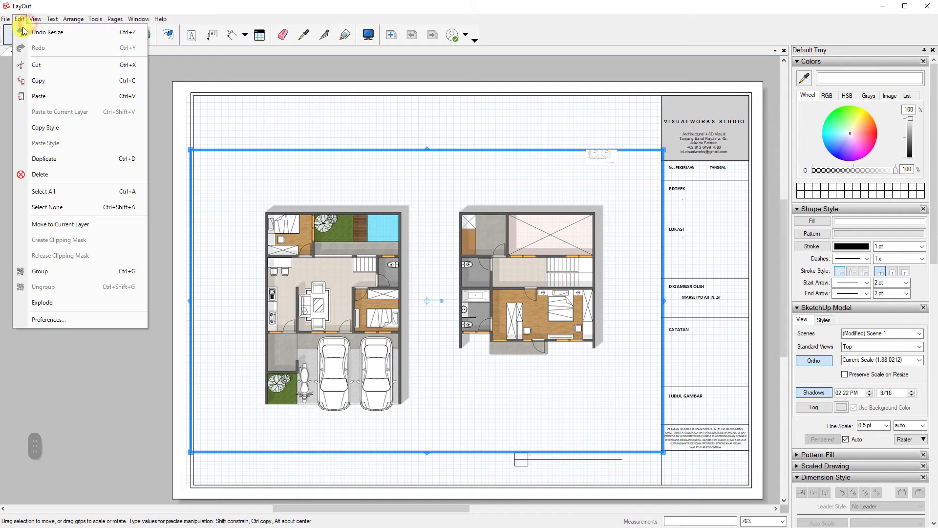
click(58, 319)
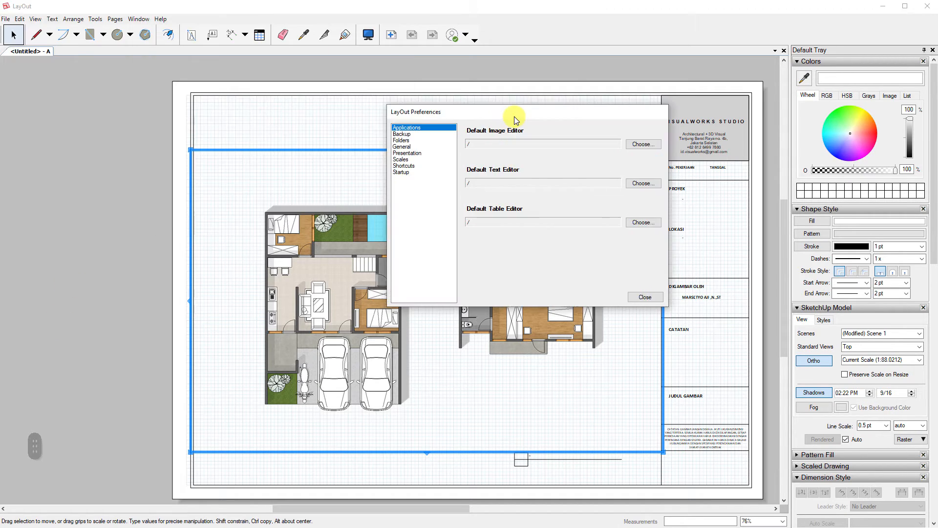
click(409, 160)
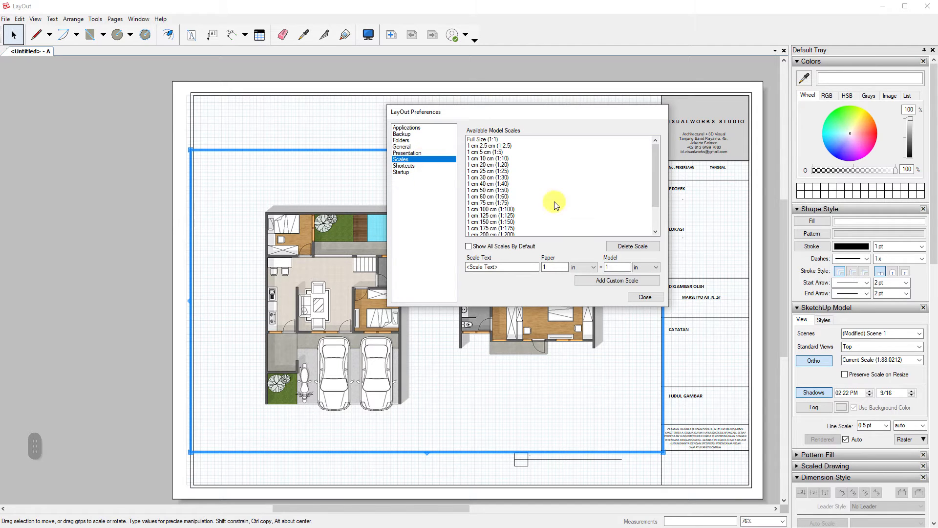
click(554, 268)
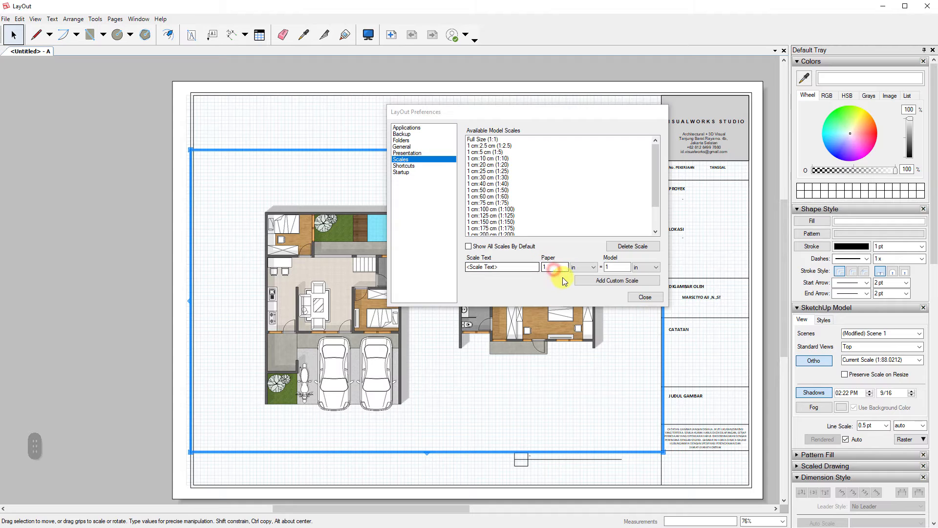
double_click(555, 268)
click(590, 268)
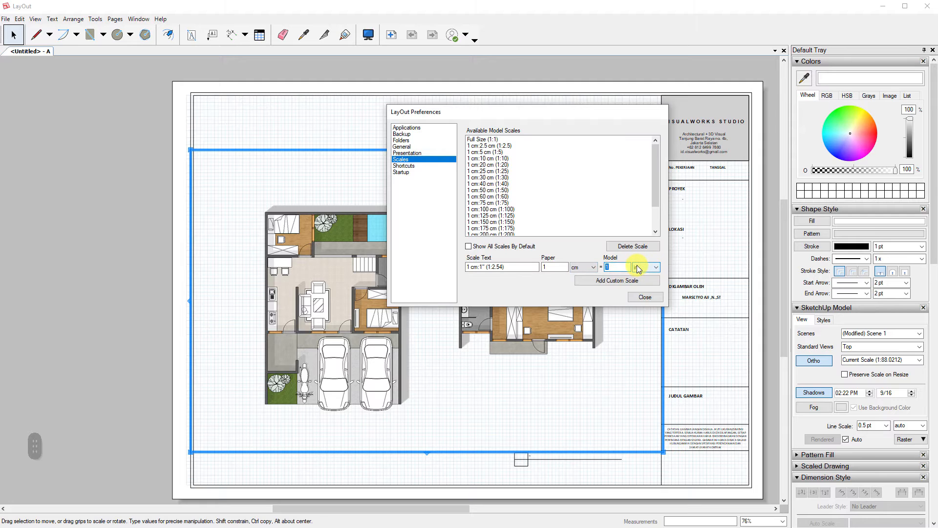
text(85)
click(645, 269)
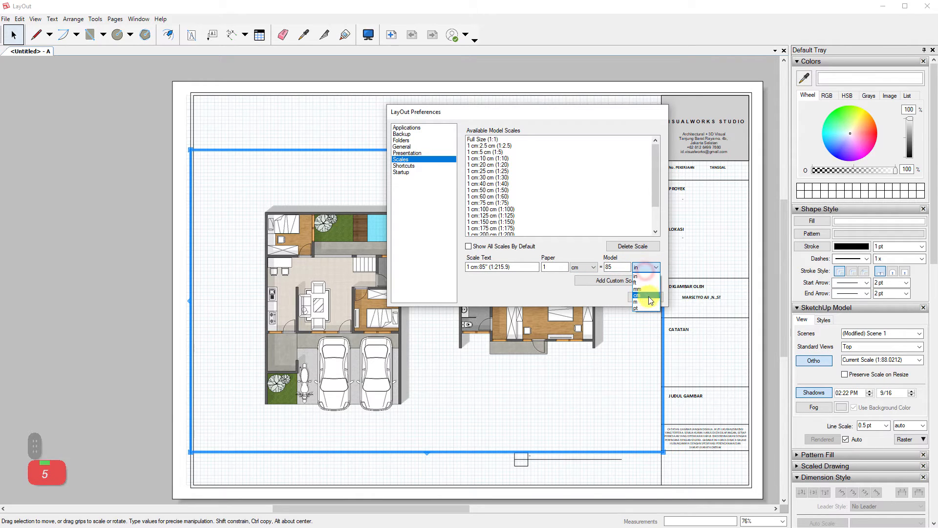
click(649, 295)
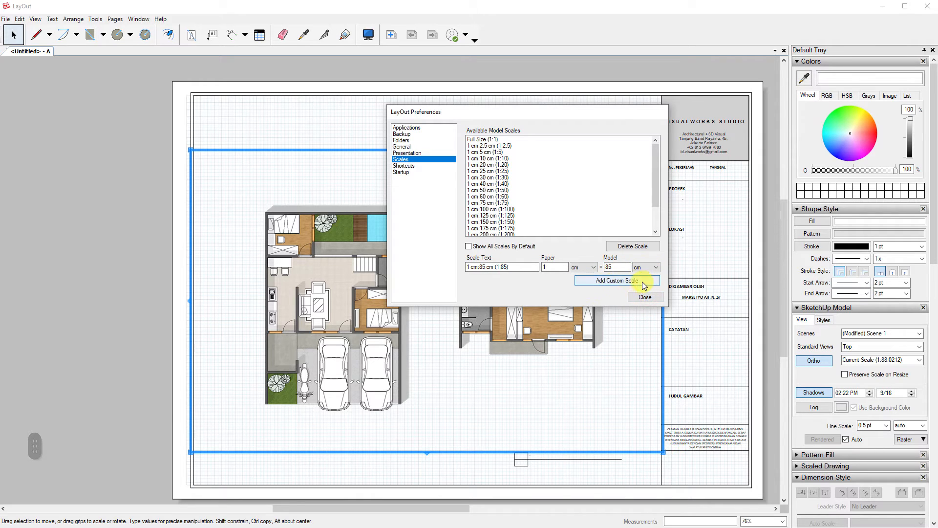
click(617, 281)
click(644, 295)
Apply the 1 cm:85 cm (1:85) scale to the viewport and move the viewport slightly up the sheet
right_click(536, 236)
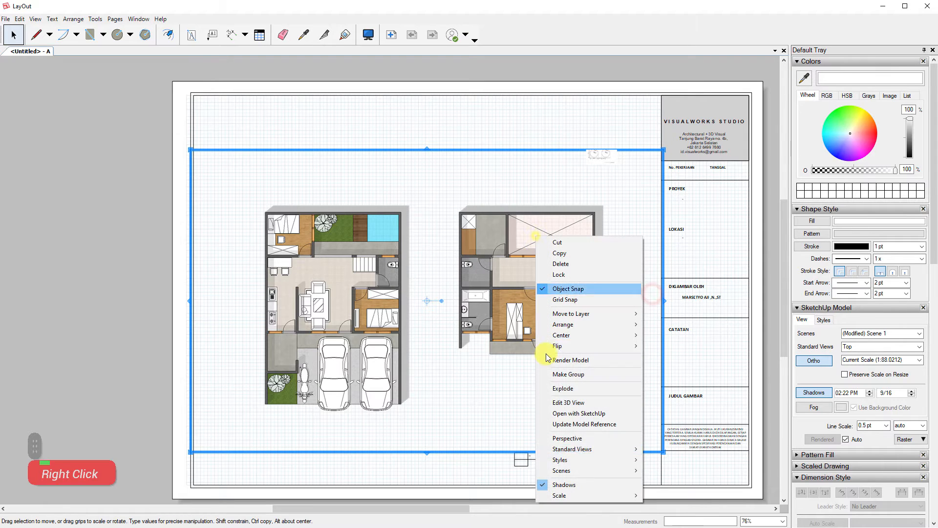
click(615, 496)
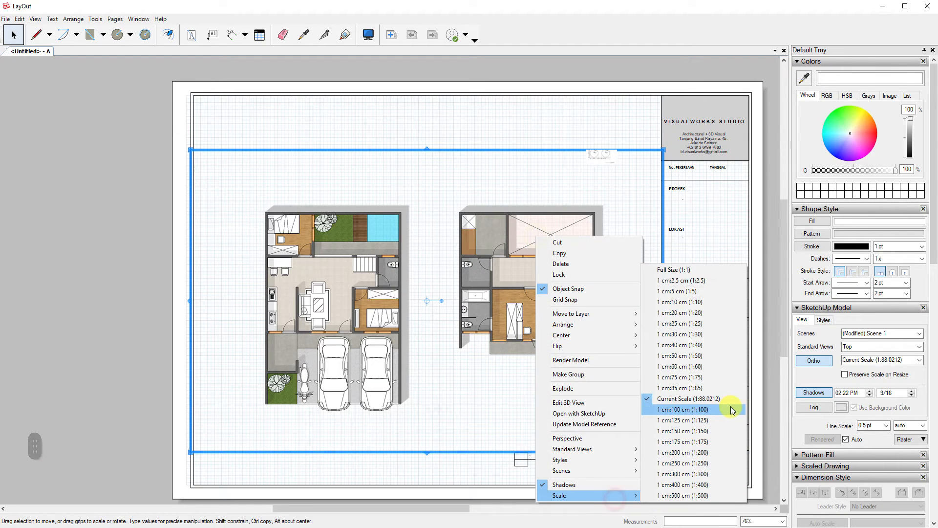
click(713, 388)
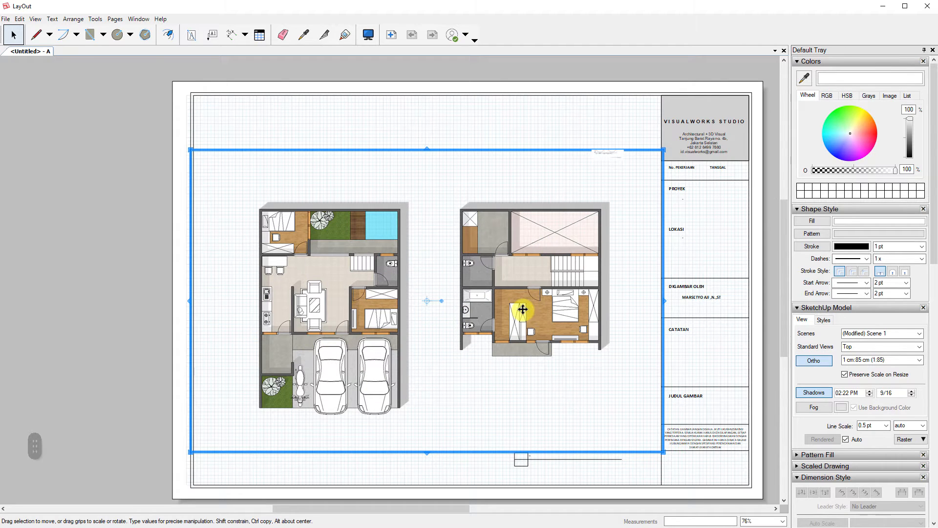
drag(522, 309, 525, 286)
Edit the viewport's 3D view, enlarging both floor plans slightly and centering them in the drawing area
double_click(466, 300)
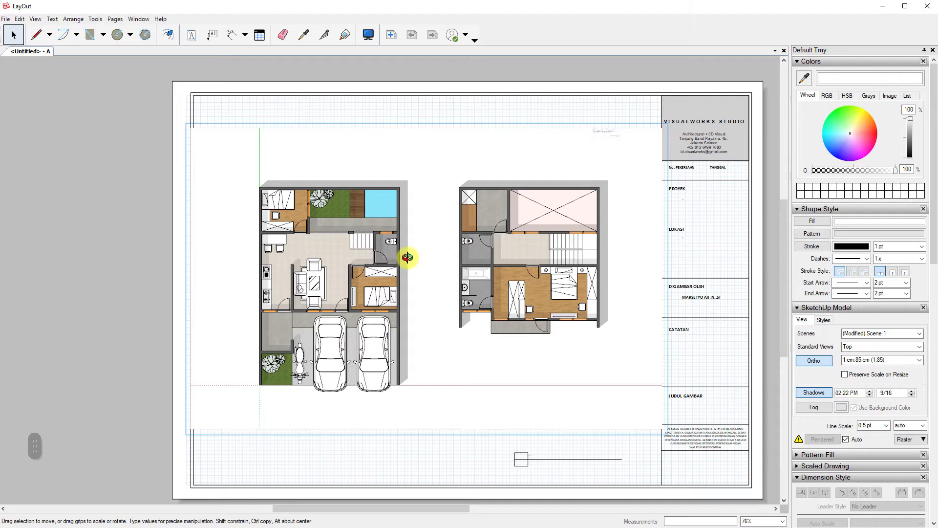
scroll(429, 260, up, 1)
shift+drag(439, 261, 440, 262)
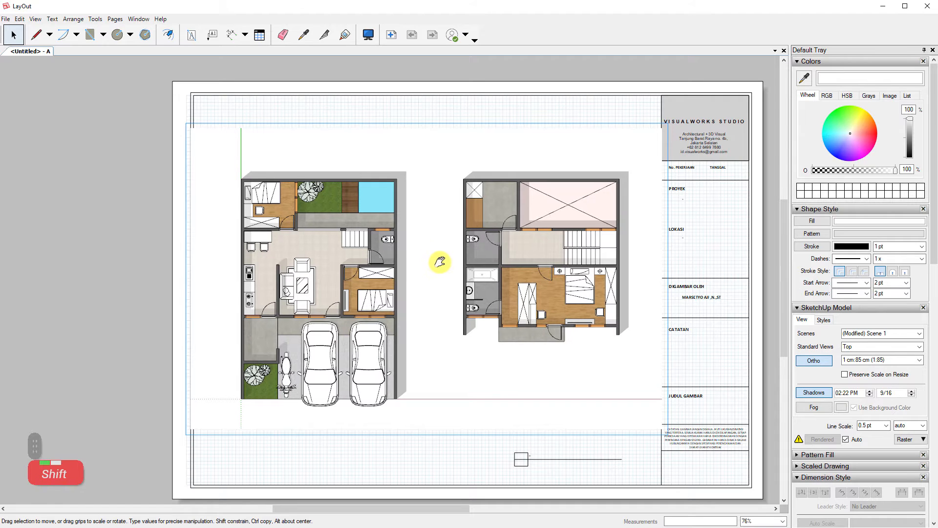
click(444, 63)
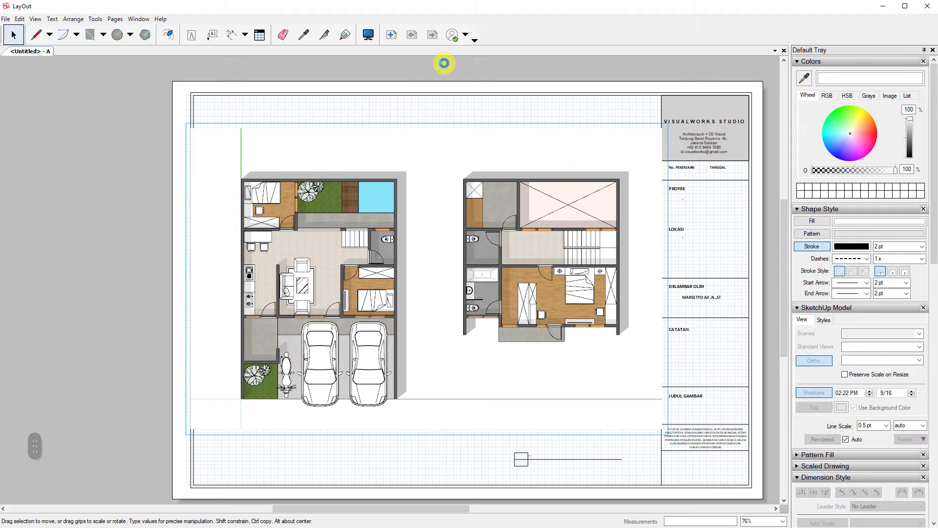
click(444, 63)
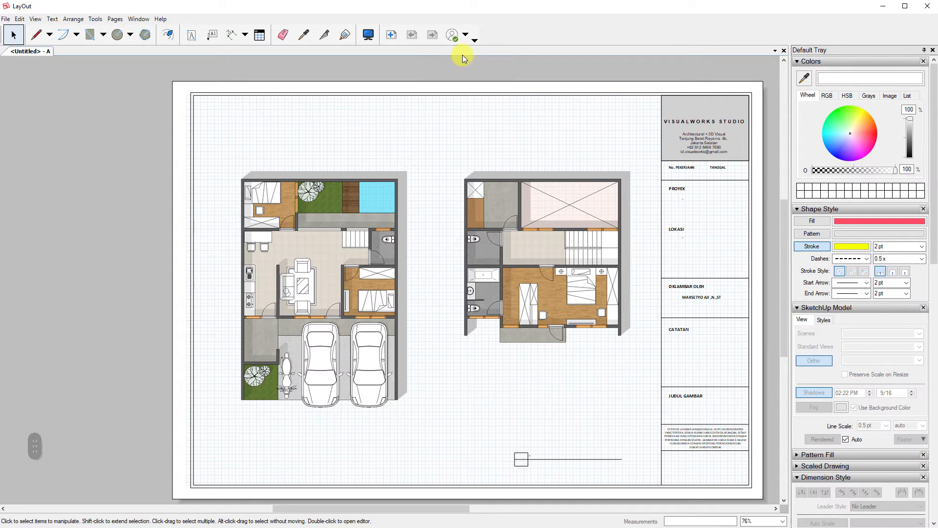
Start a dimension at the upper-left outer wall corner of the ground-floor plan
click(233, 35)
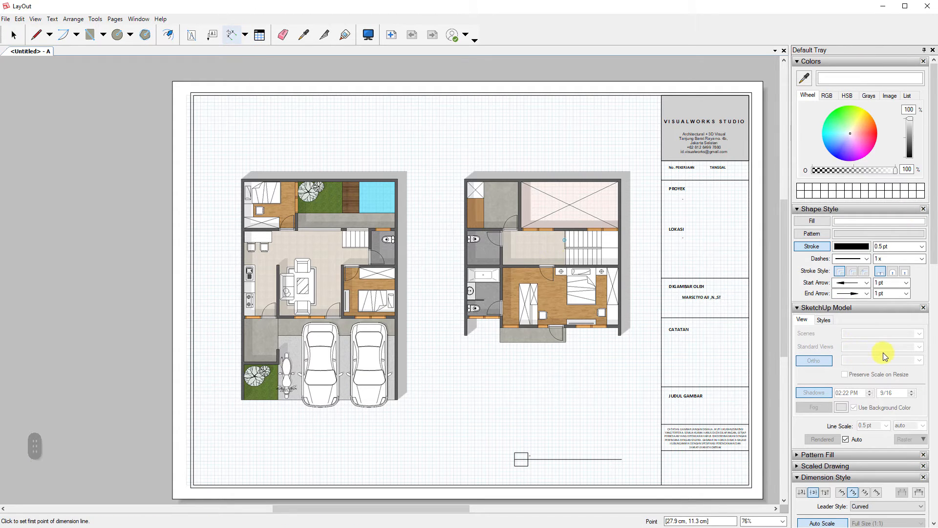
scroll(883, 353, down, 3)
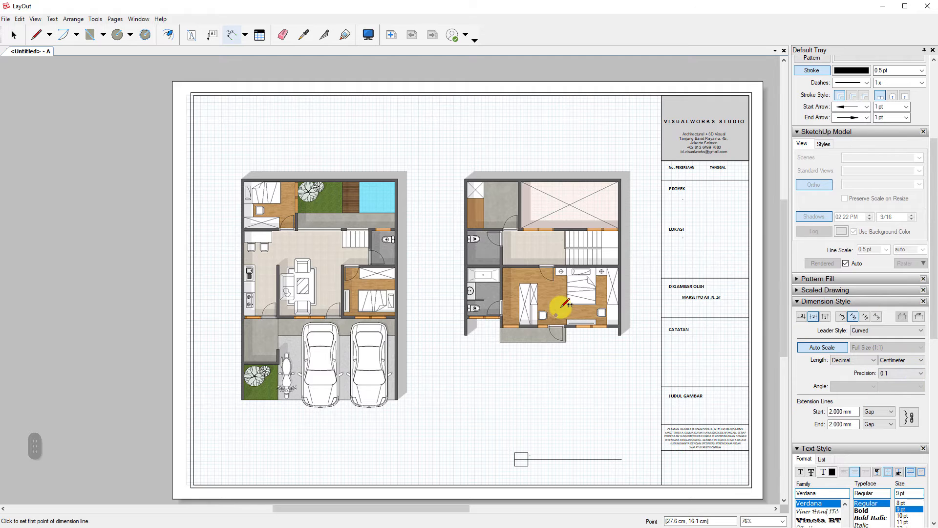
scroll(183, 204, up, 5)
scroll(198, 199, up, 2)
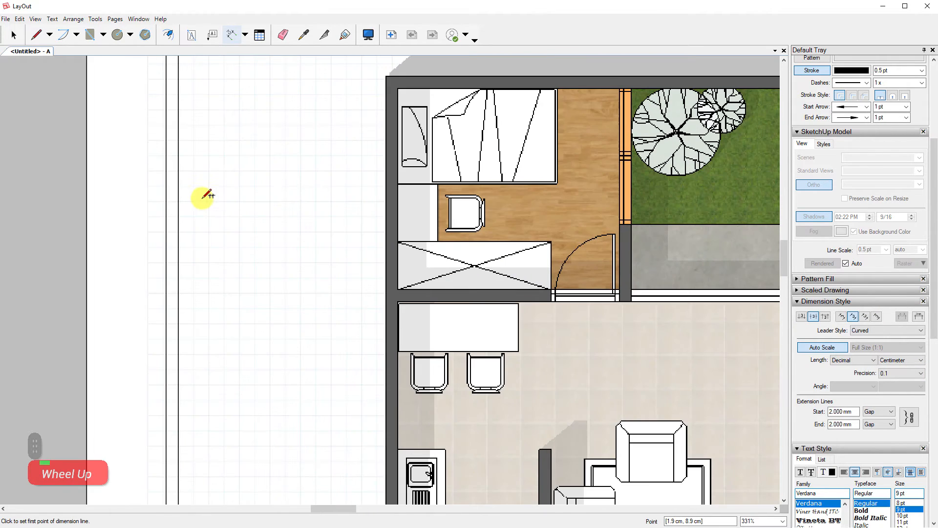
scroll(329, 154, down, 2)
scroll(379, 140, up, 3)
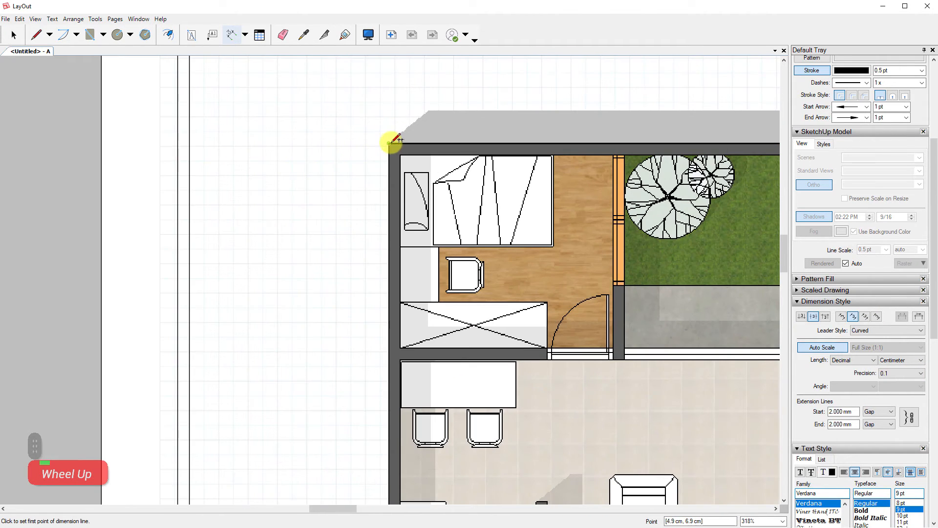
click(389, 144)
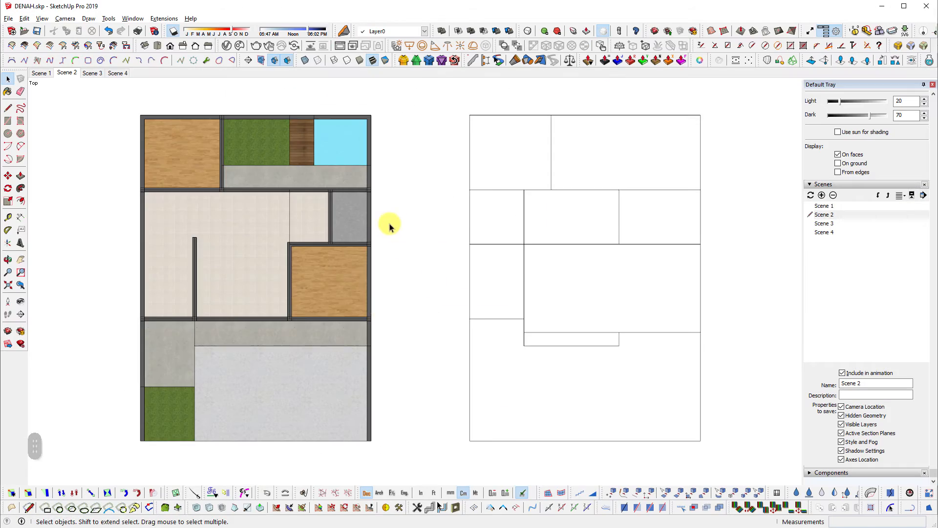
Switch to SketchUp and open the walls of the furnished ground-floor plan to inspect their geometry
mouse_move(389, 222)
middle_down()
mouse_move(628, 126)
mouse_move(444, 184)
middle_up()
key(shift+z)
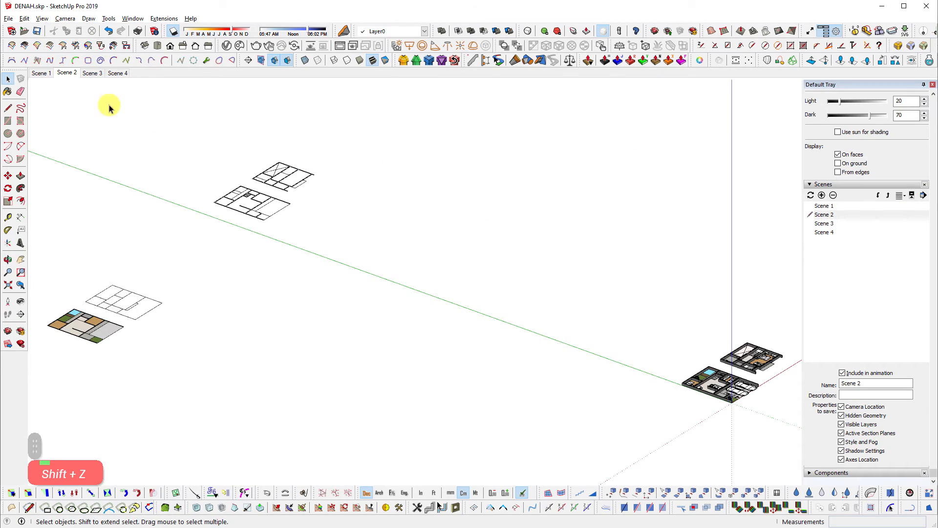
scroll(733, 391, up, 6)
shift+middle_drag(743, 412, 389, 308)
key(shift+h)
scroll(390, 312, up, 3)
scroll(295, 222, up, 4)
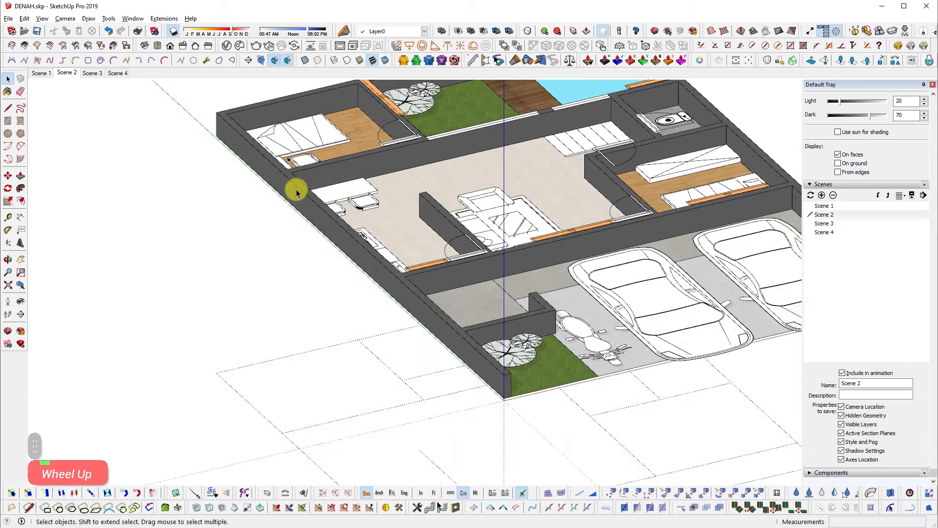
double_click(298, 185)
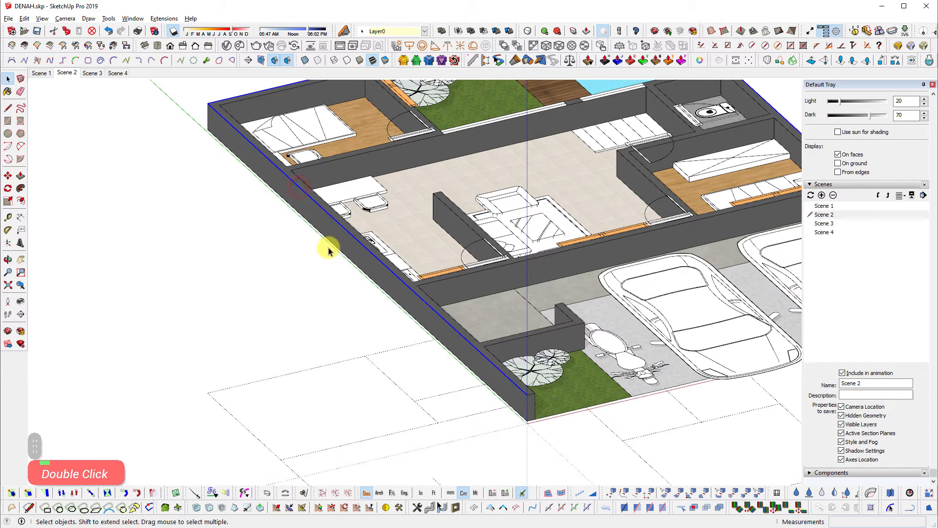
click(272, 278)
Examine where the outer wall's top edge is split at the junction with the upper-left bedroom's lower wall
scroll(286, 177, up, 3)
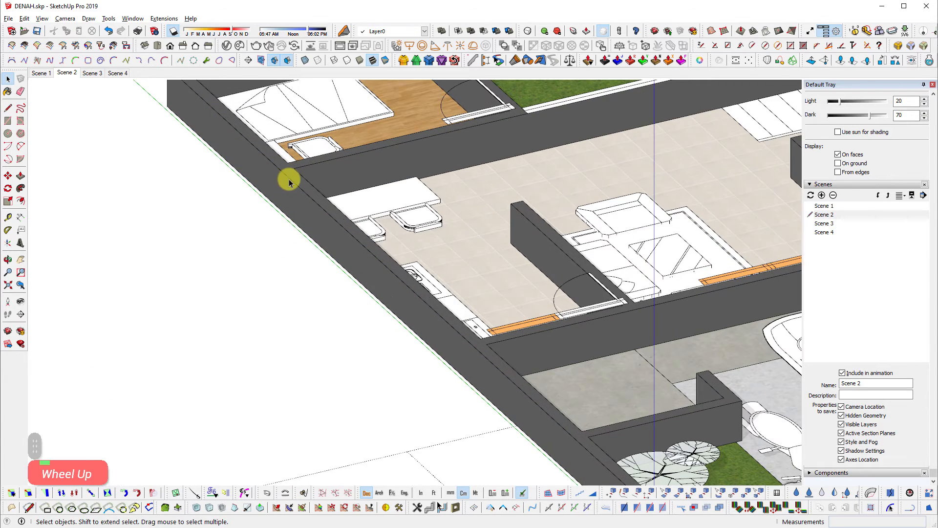
scroll(286, 177, up, 5)
middle_drag(273, 180, 462, 283)
scroll(383, 268, up, 3)
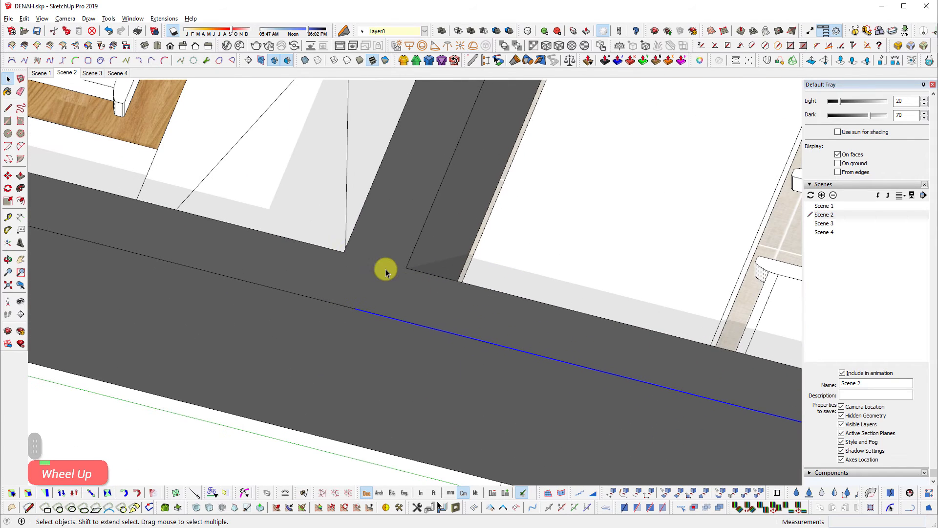
click(396, 252)
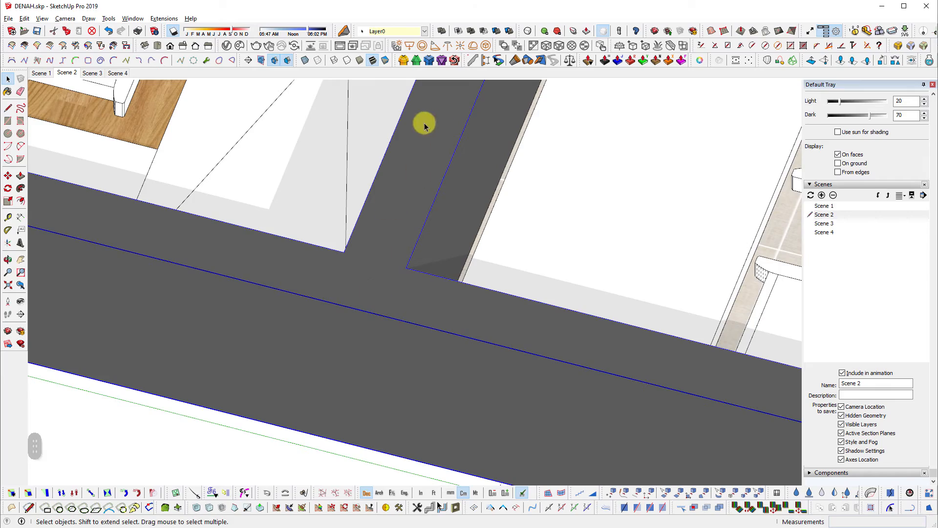
scroll(396, 310, down, 3)
middle_drag(396, 310, 302, 313)
scroll(203, 272, down, 3)
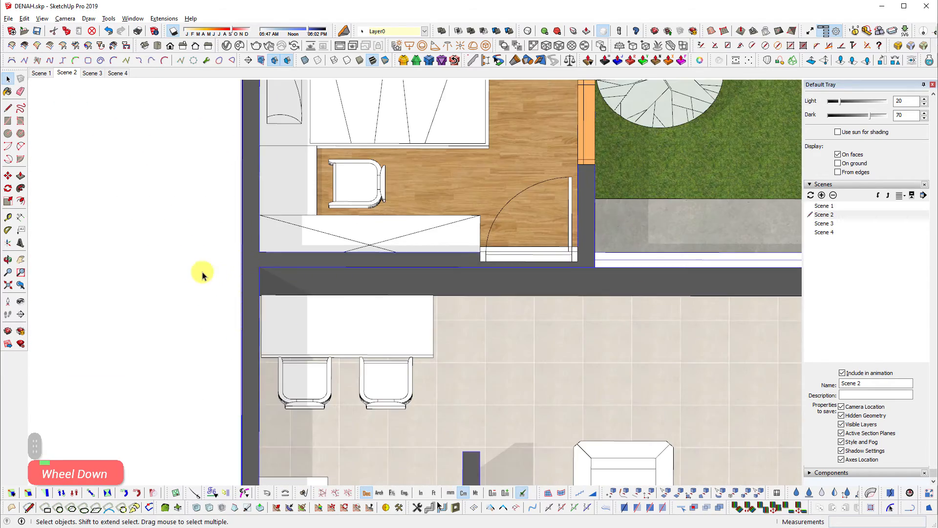
middle_drag(203, 272, 230, 293)
scroll(230, 293, up, 5)
click(246, 344)
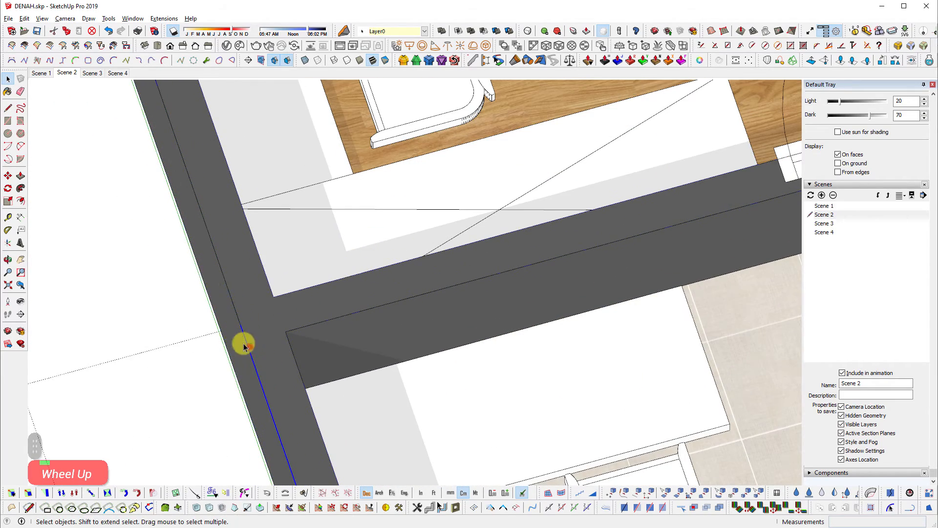
click(236, 318)
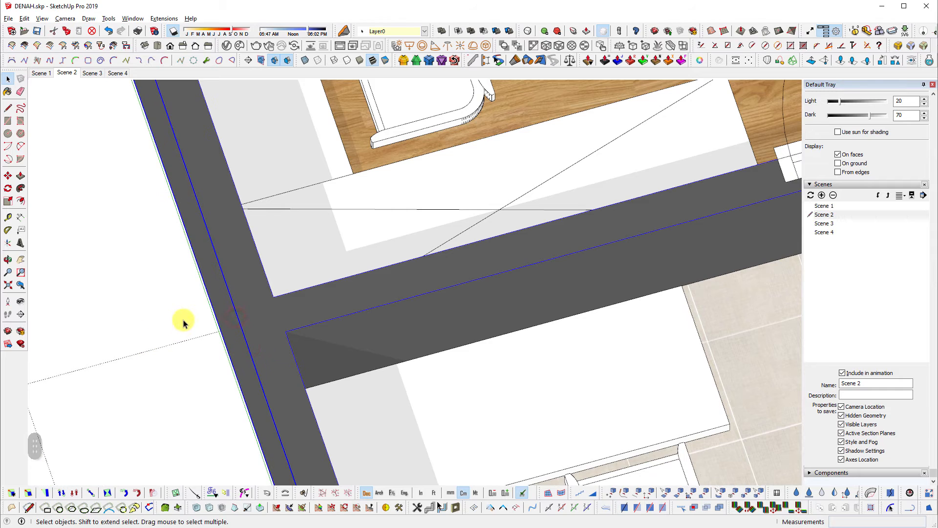
Return to LayOut and finish the dimension at the centerline of the bedroom's lower wall, placing it outside the plan's left wall
key(alt+Tab)
scroll(398, 329, up, 3)
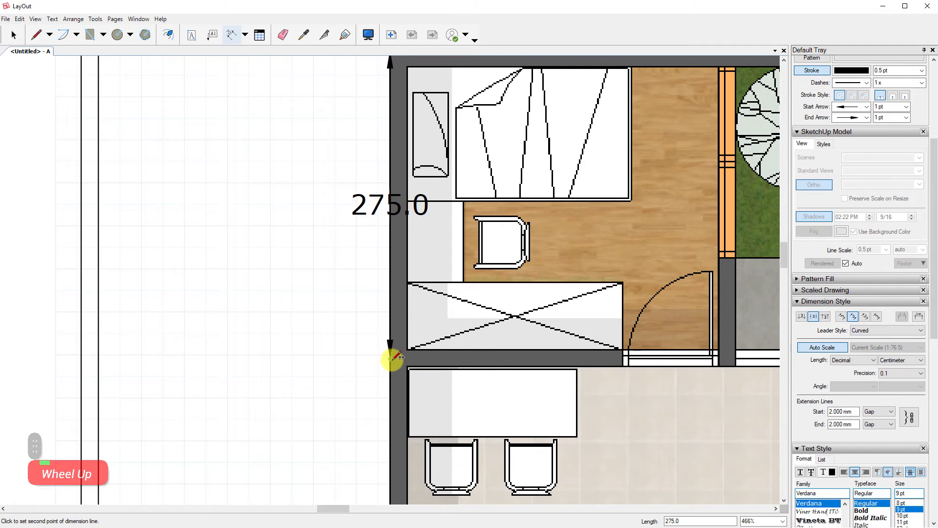
click(279, 347)
scroll(371, 229, down, 3)
shift+middle_drag(386, 369, 481, 235)
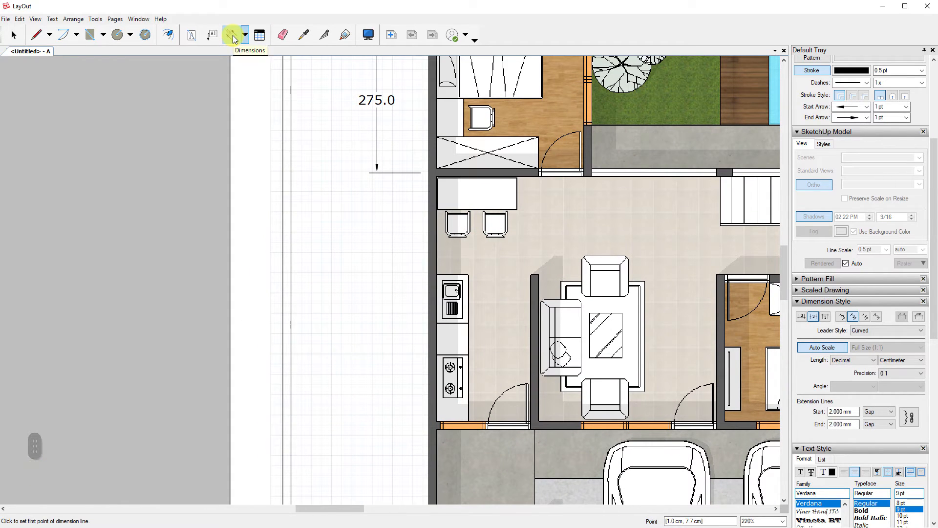
Continue the dimension chain down the plan's left side along the kitchen, terrace and front garden, ending at the lower-left corner
scroll(432, 423, up, 3)
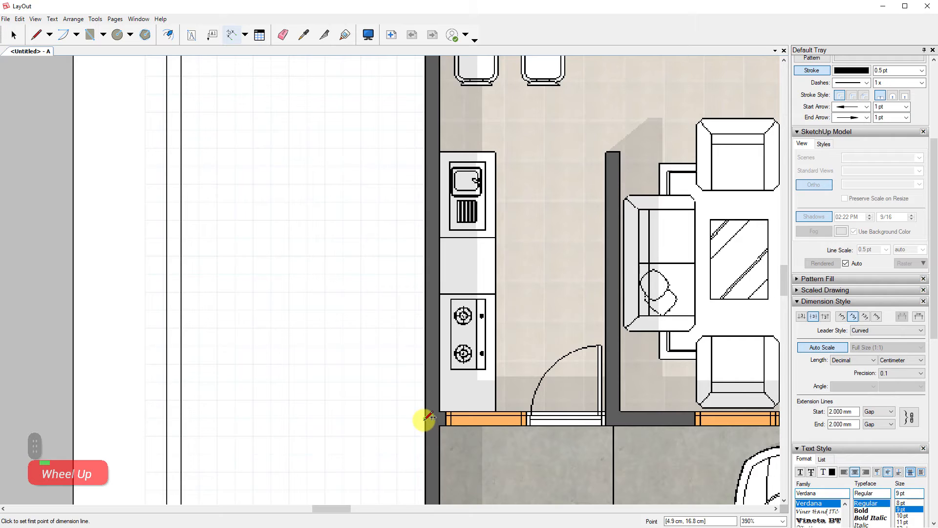
scroll(428, 416, down, 3)
scroll(428, 415, up, 1)
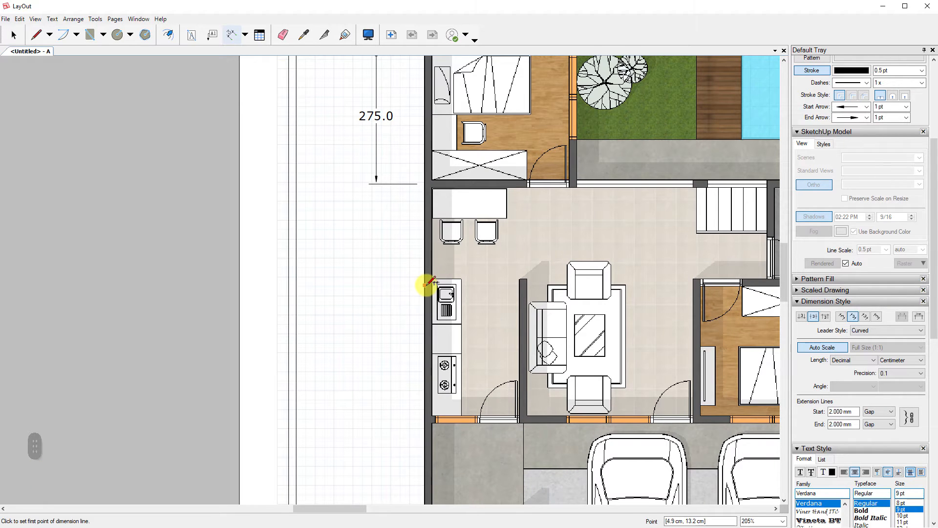
double_click(428, 415)
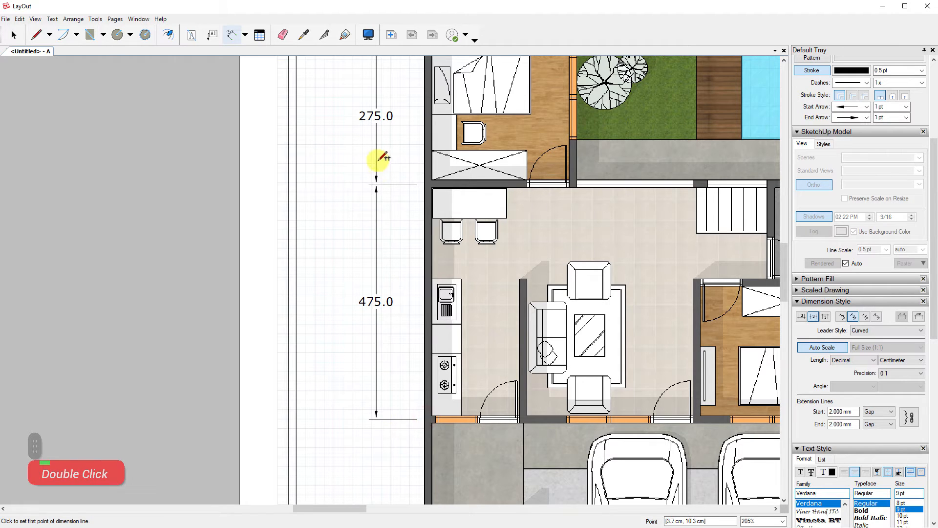
shift+middle_drag(450, 446, 428, 266)
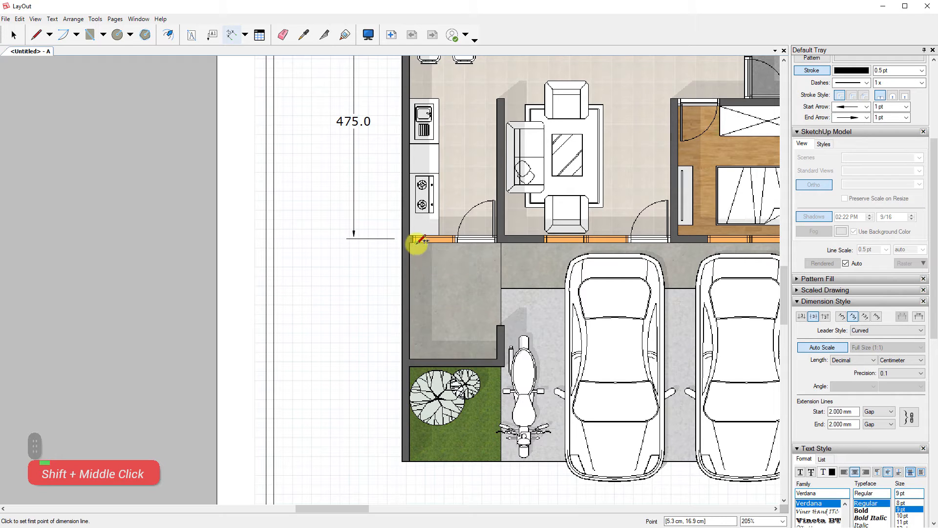
scroll(398, 356, up, 2)
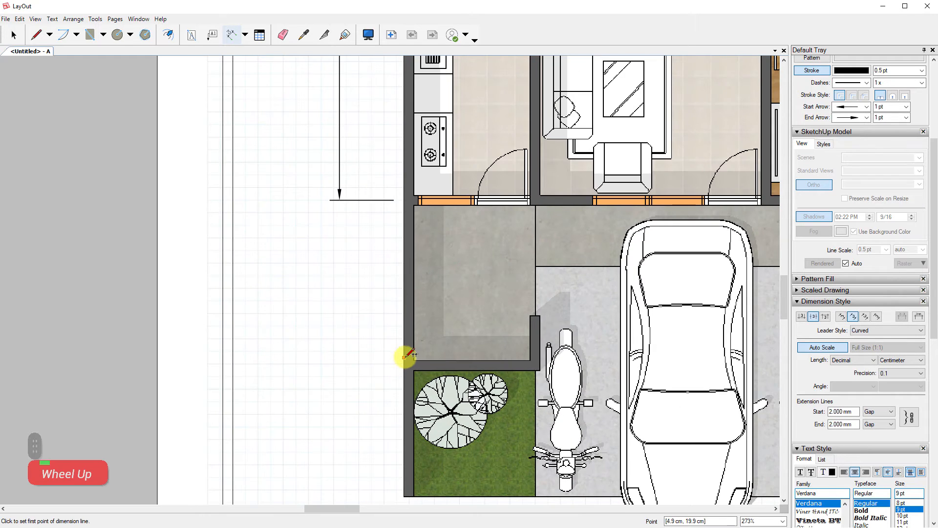
double_click(404, 365)
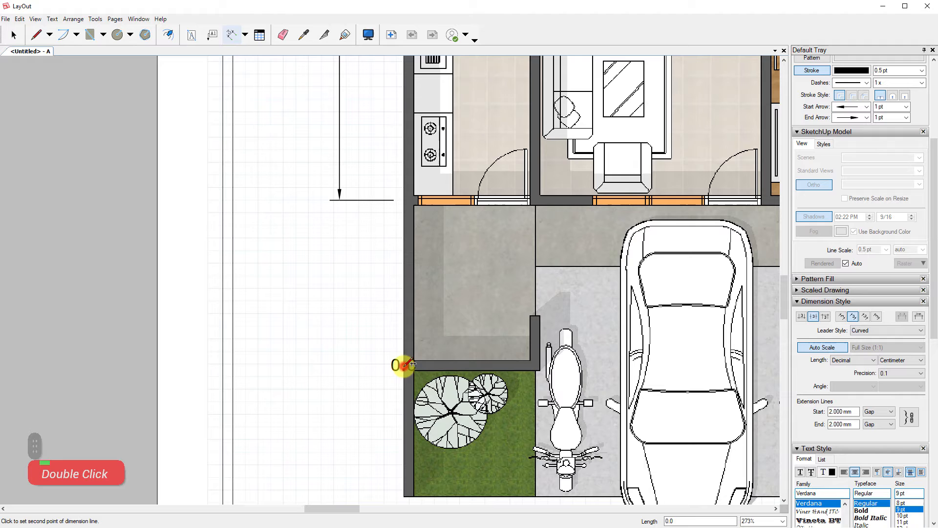
double_click(404, 495)
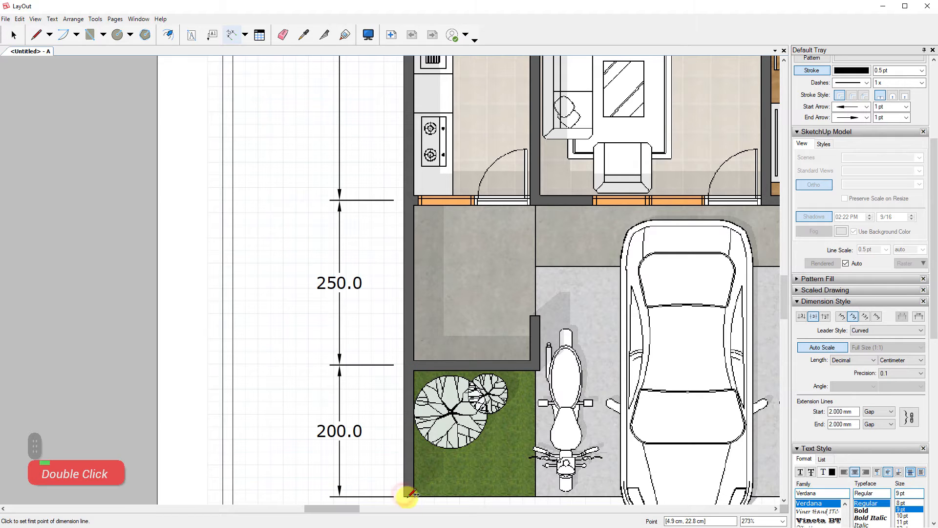
Dimension the ground-floor plan's overall length between its left corners, placing the line outside the existing chain
click(405, 494)
scroll(405, 494, down, 3)
scroll(408, 213, up, 1)
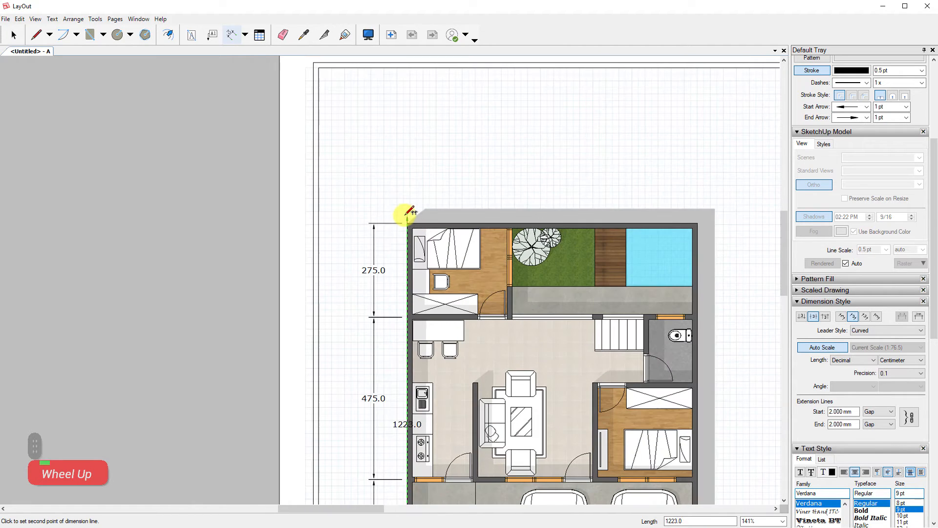
click(409, 218)
scroll(359, 324, up, 1)
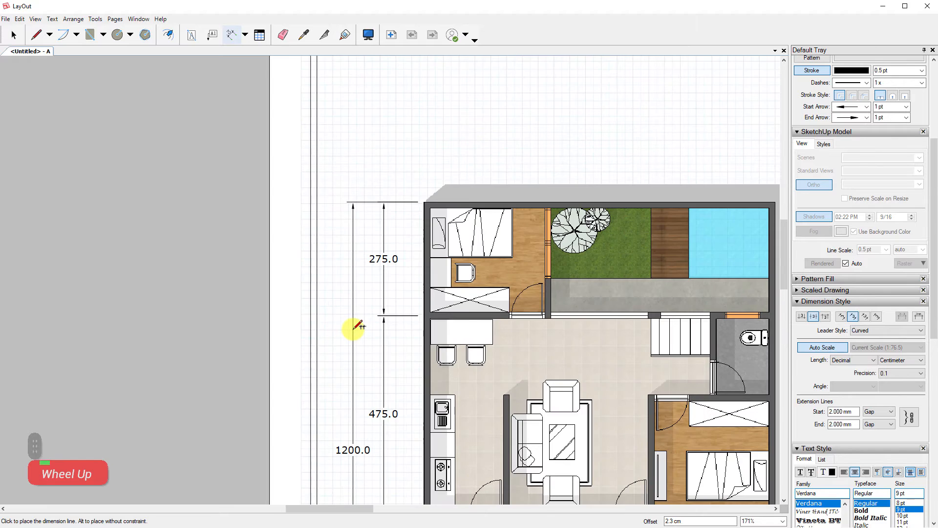
click(353, 328)
Dimension the upper-left bedroom's width from the outer corner to its right wall's centerline, placing it above the plan
scroll(443, 135, up, 4)
scroll(442, 135, up, 1)
click(417, 230)
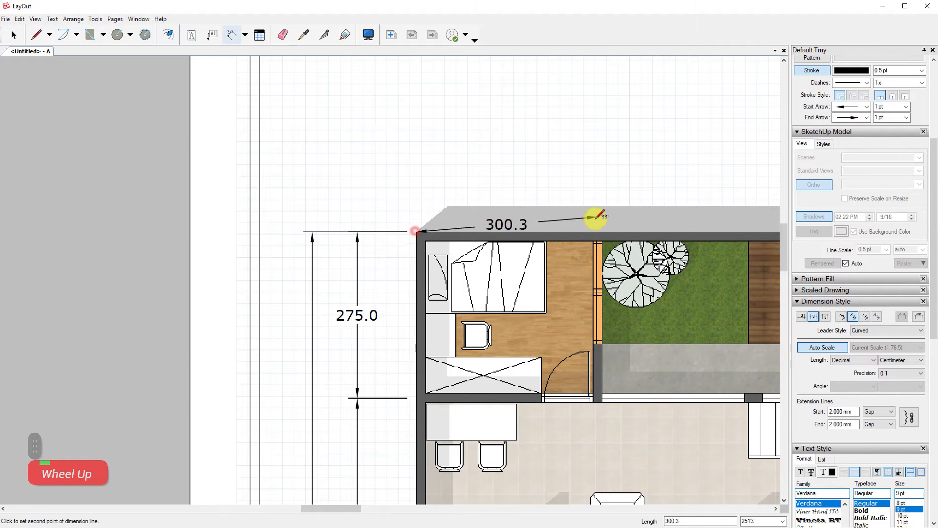
click(597, 231)
click(597, 177)
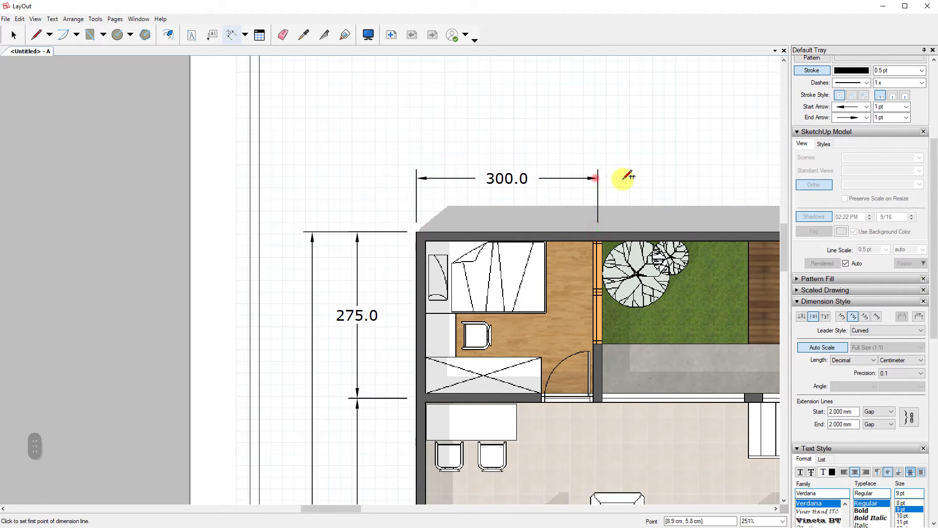
Continue the dimension chain above the plan across the garden, wooden deck and pool to the upper-right corner
shift+middle_drag(622, 178, 489, 195)
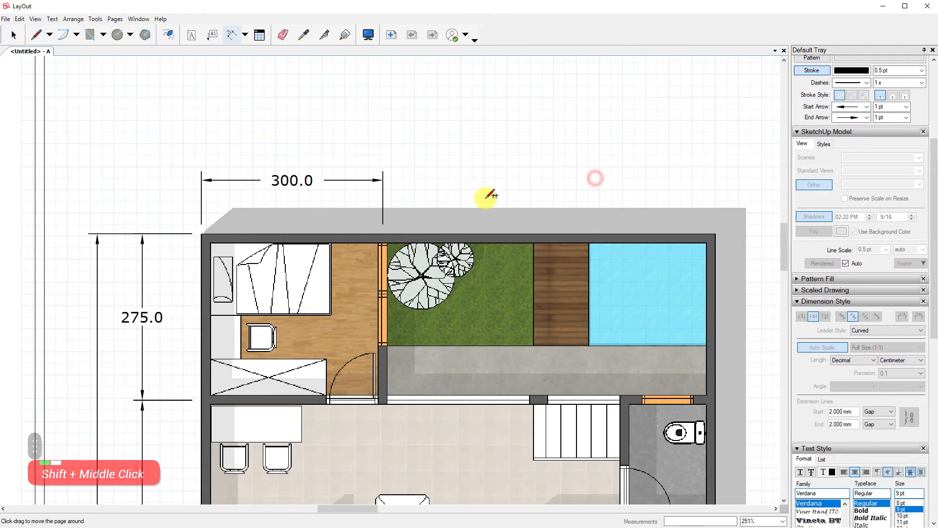
double_click(533, 233)
double_click(588, 232)
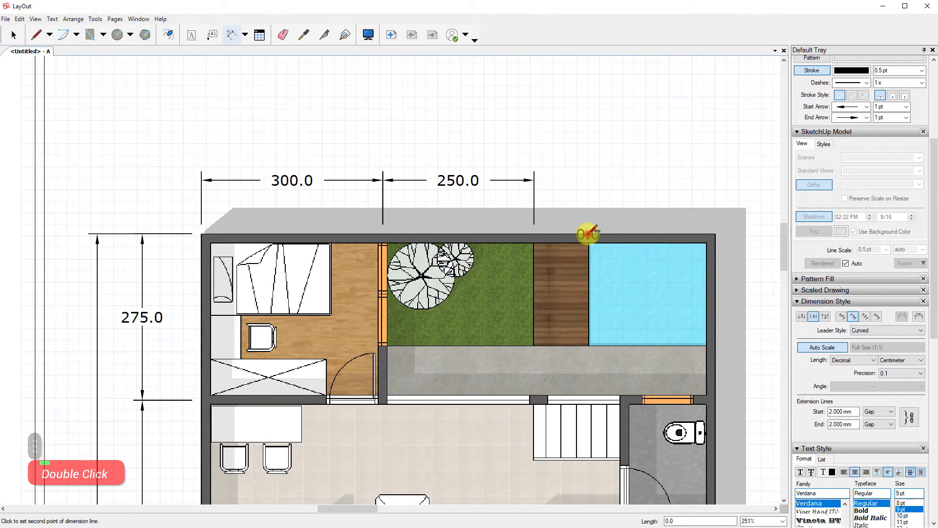
click(715, 233)
click(716, 233)
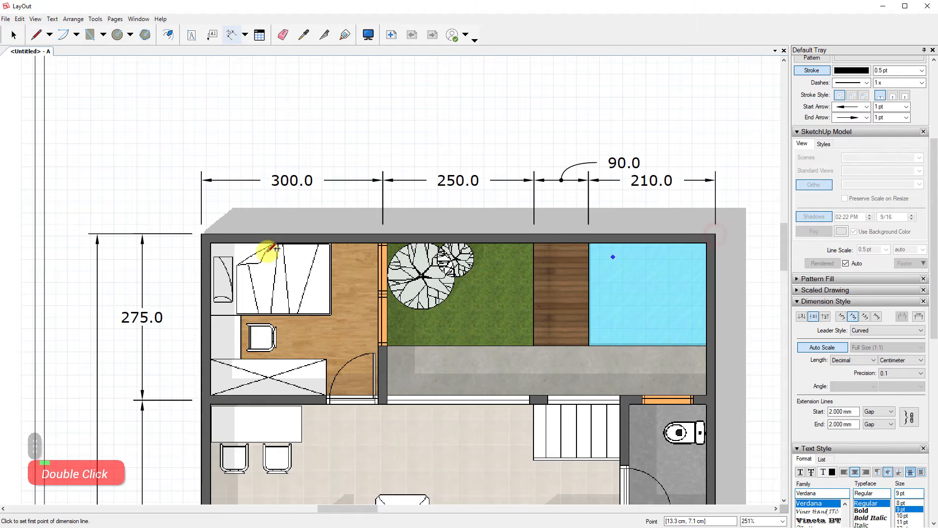
Dimension the plan's overall width between its upper corners, placing the line above the existing chain
click(203, 234)
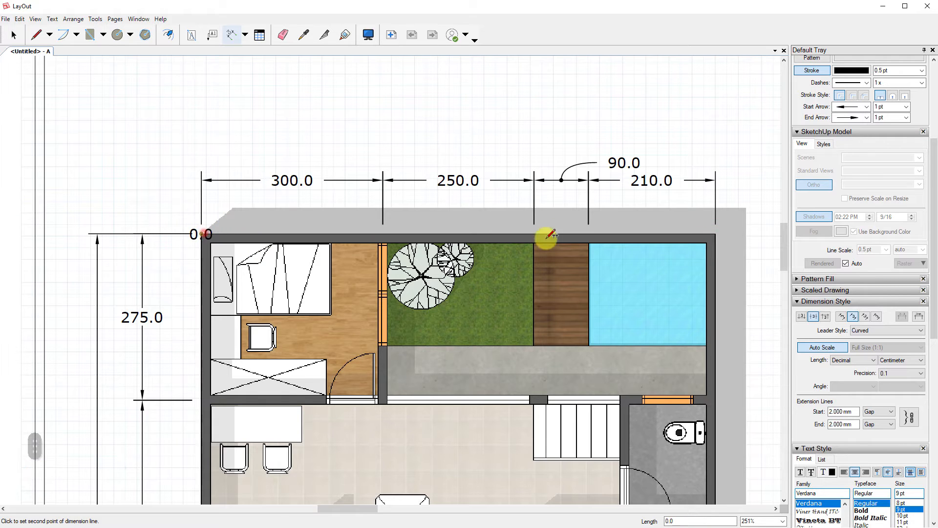
click(715, 235)
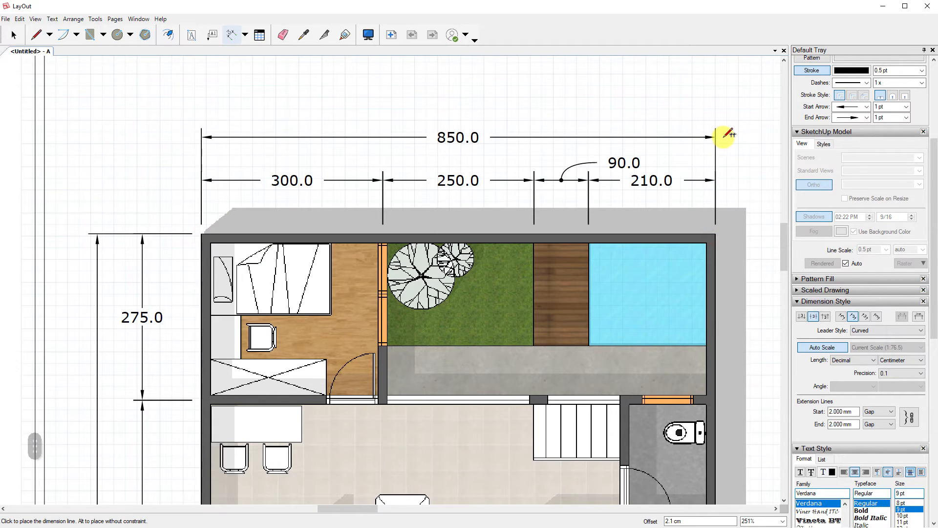
click(725, 137)
click(748, 142)
key(space)
Move the wooden deck dimension's text off its curved leader to sit centered between its extension lines above the plan
scroll(586, 138, up, 4)
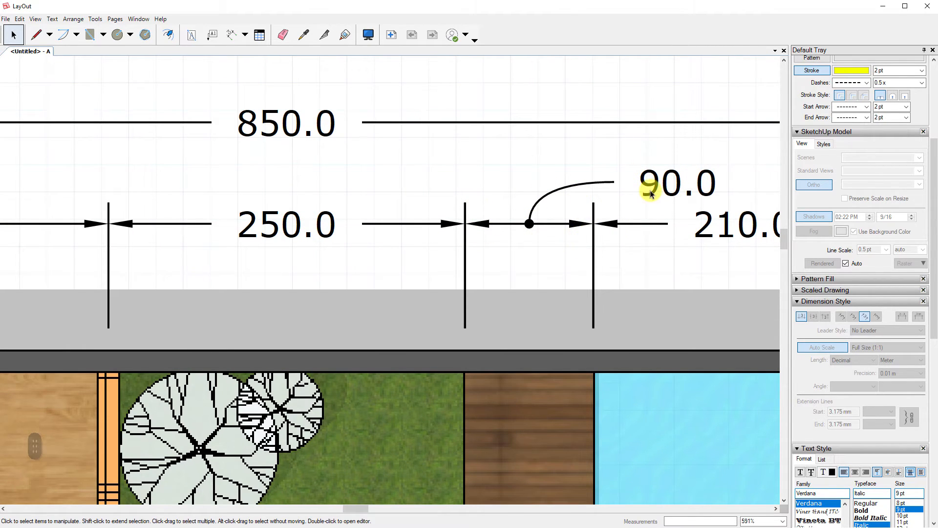
double_click(530, 225)
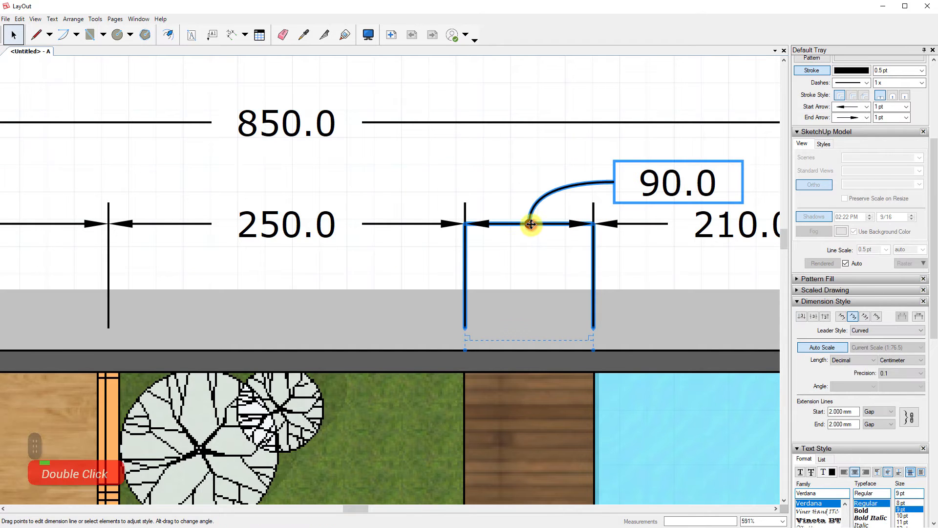
double_click(649, 182)
click(595, 159)
click(548, 201)
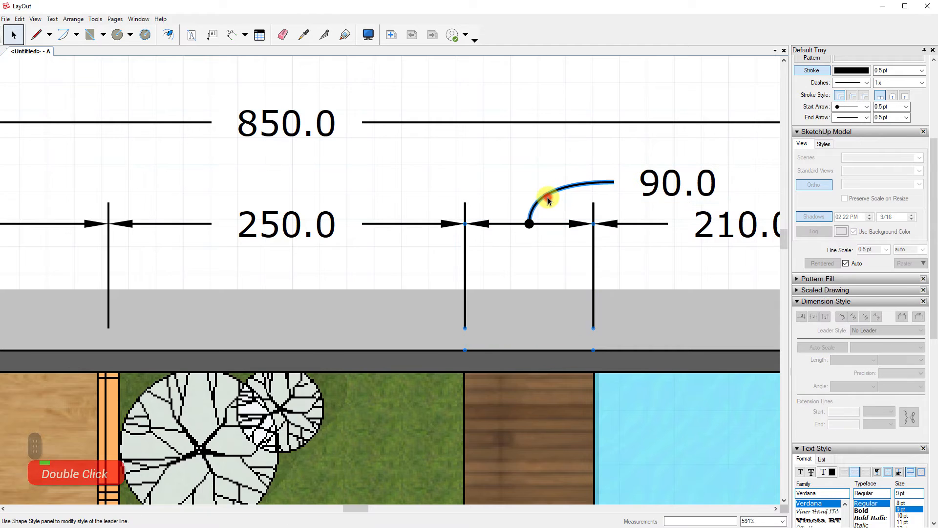
click(640, 181)
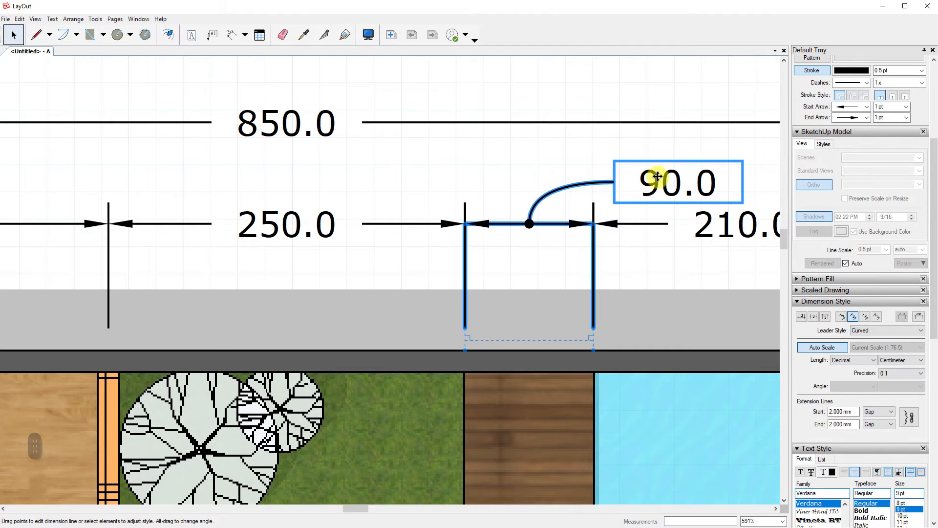
drag(662, 179, 521, 219)
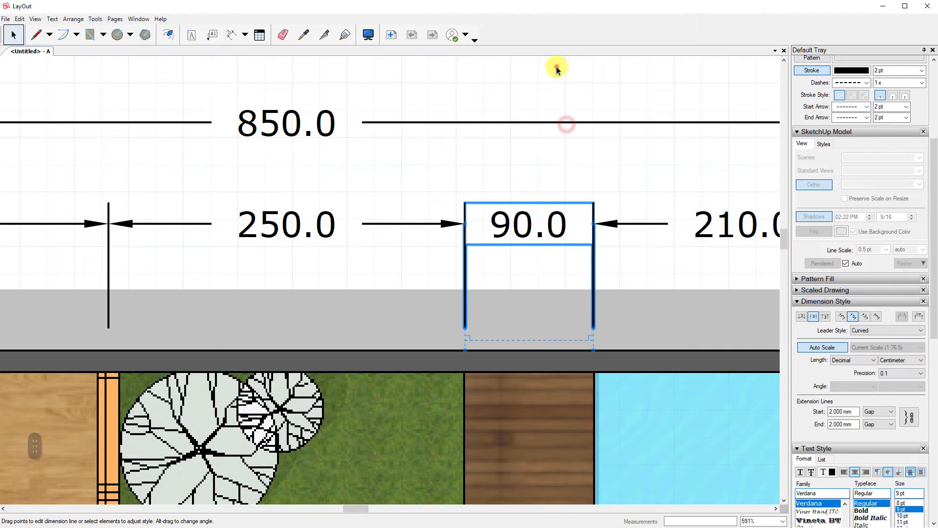
click(557, 67)
scroll(462, 148, down, 5)
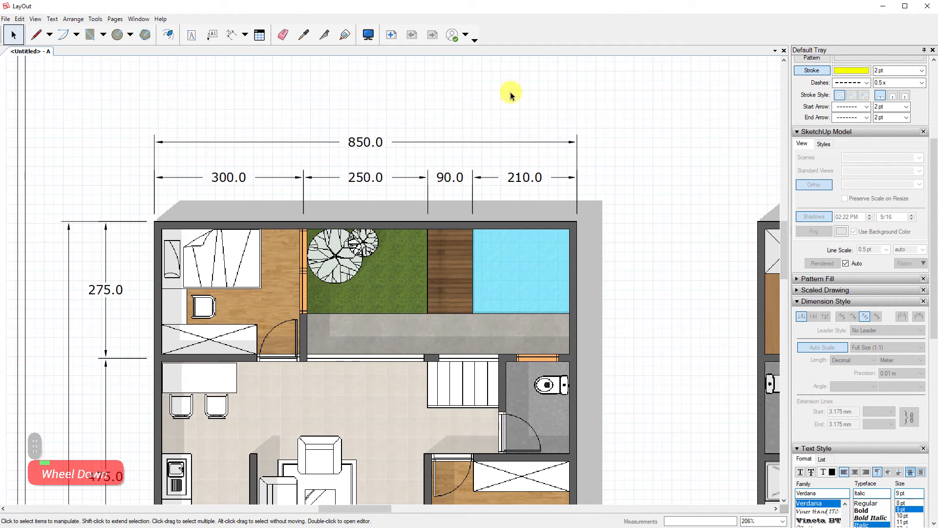
Dimension the ground-floor plan's right side as a chain from the upper corner through the toilet and bedroom walls to the lower corner
scroll(511, 96, down, 3)
mouse_move(605, 251)
middle_down()
mouse_move(599, 159)
mouse_move(570, 130)
middle_up()
scroll(571, 161, up, 1)
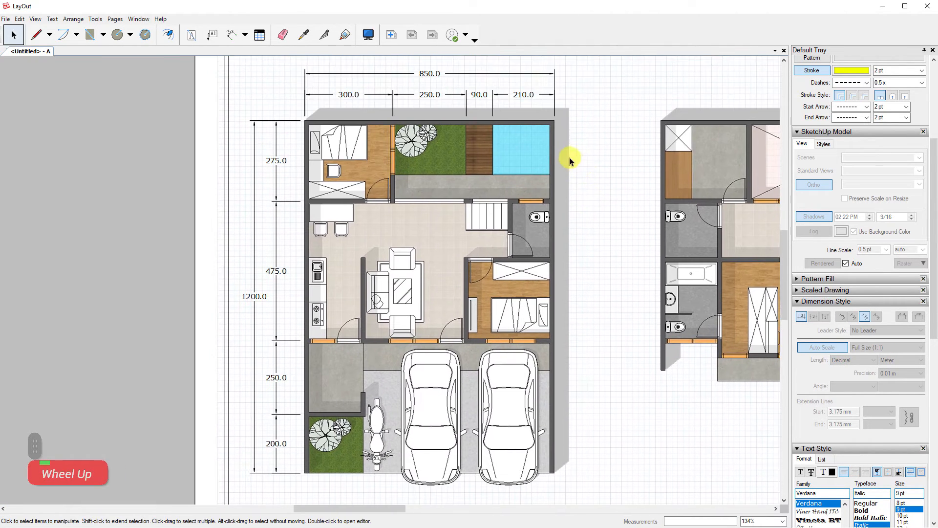
key(d)
click(553, 118)
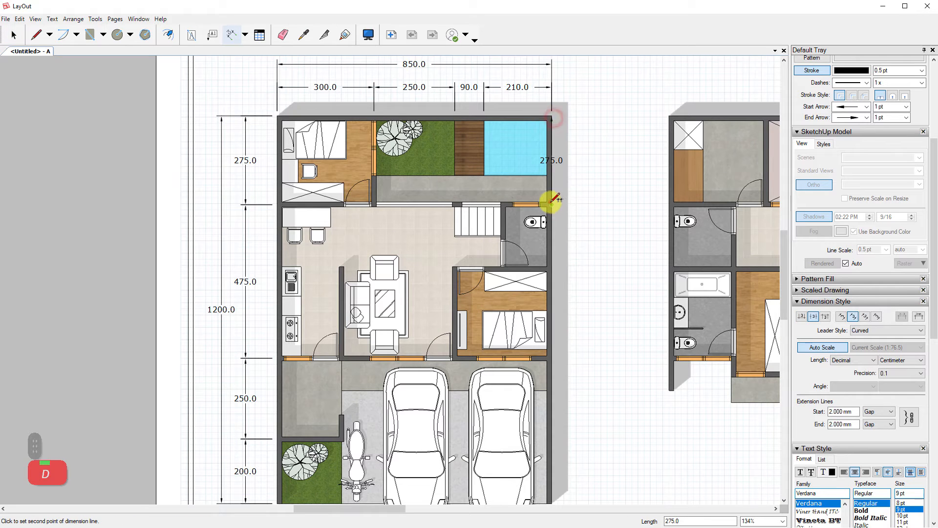
click(551, 202)
click(579, 201)
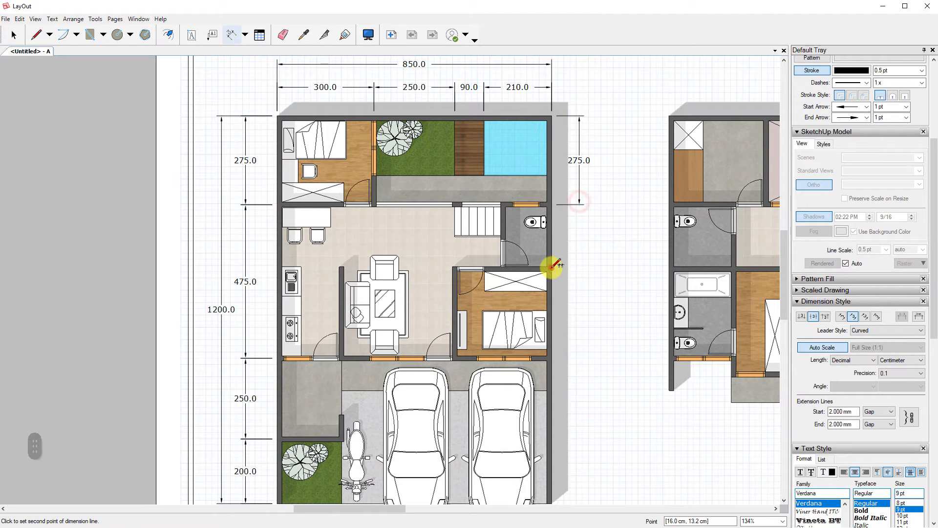
double_click(551, 267)
double_click(552, 357)
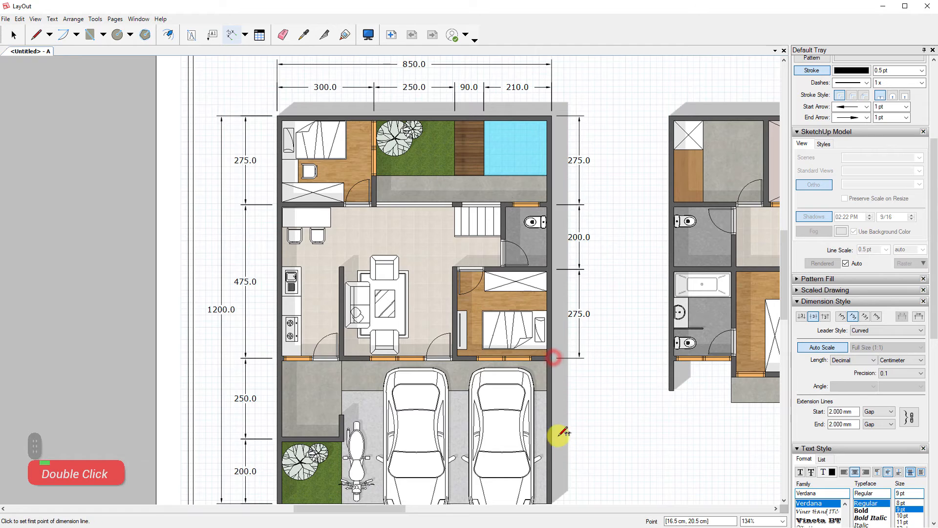
scroll(562, 432, up, 3)
double_click(550, 369)
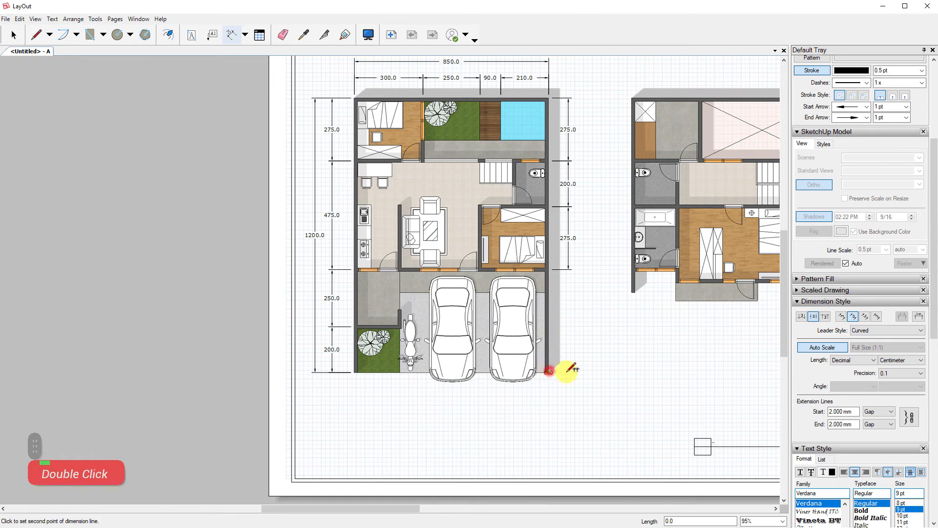
Dimension the carport width and the front garden width below the ground-floor plan, aligning both dimension lines
scroll(557, 370, up, 4)
click(526, 379)
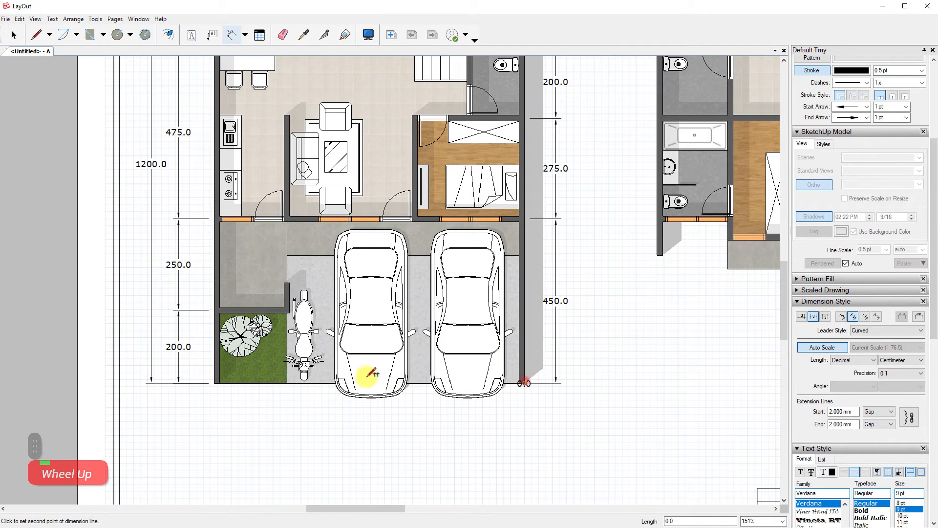
scroll(561, 352, down, 4)
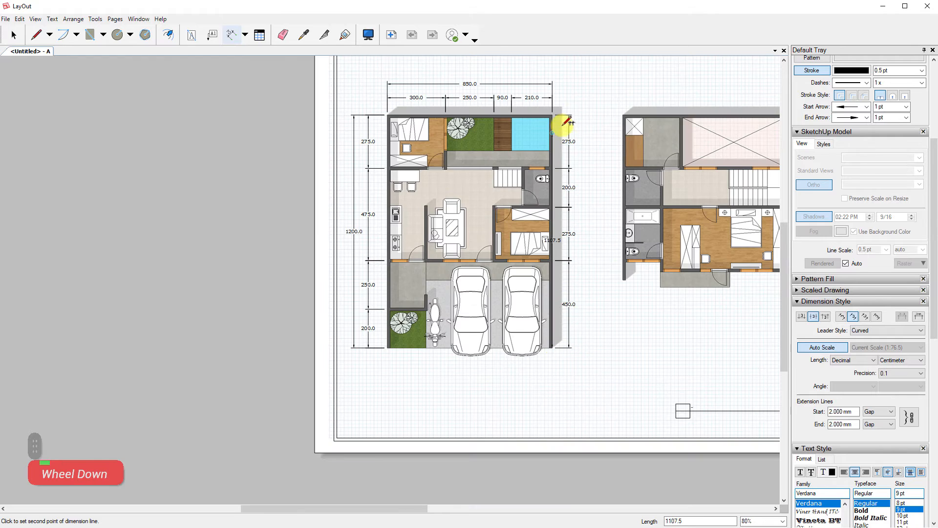
scroll(384, 357, up, 4)
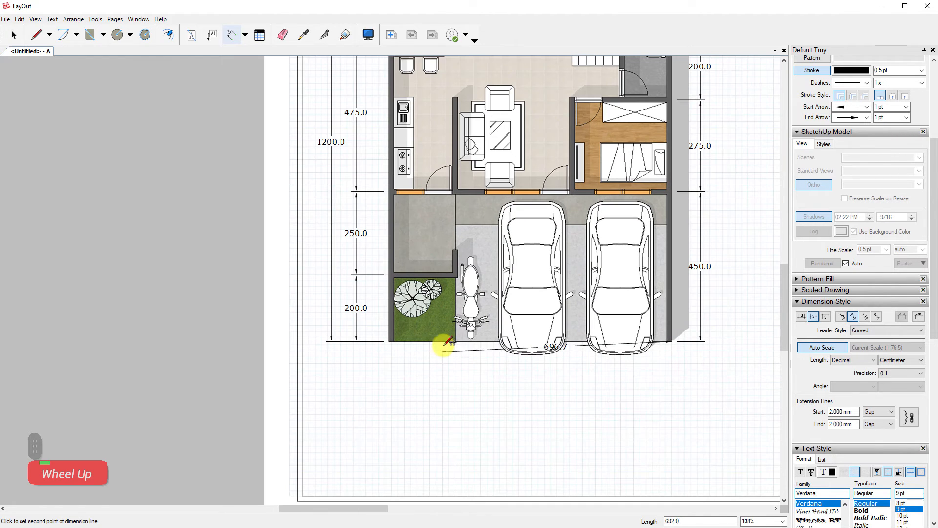
click(456, 341)
click(469, 378)
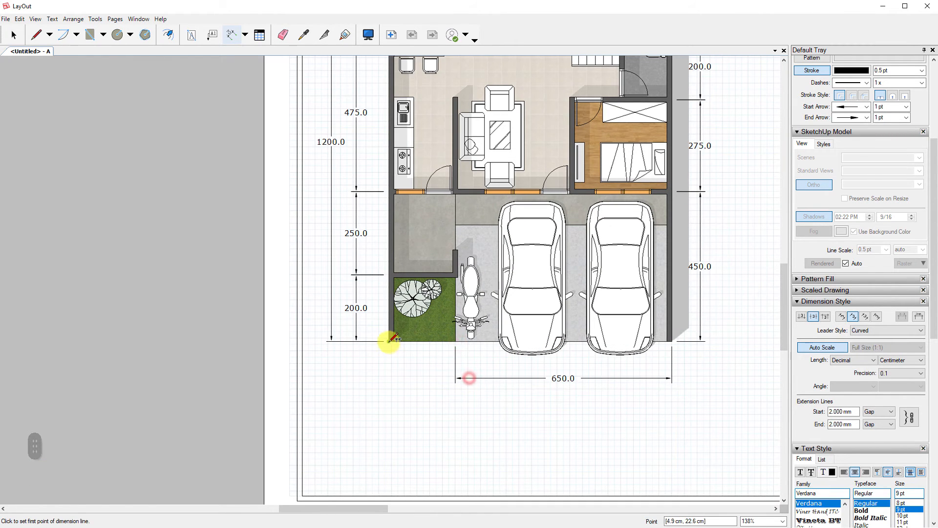
click(389, 342)
click(457, 342)
click(464, 374)
key(space)
Examine the walls of both floor plans in the SketchUp model and return to LayOut
scroll(330, 360, down, 4)
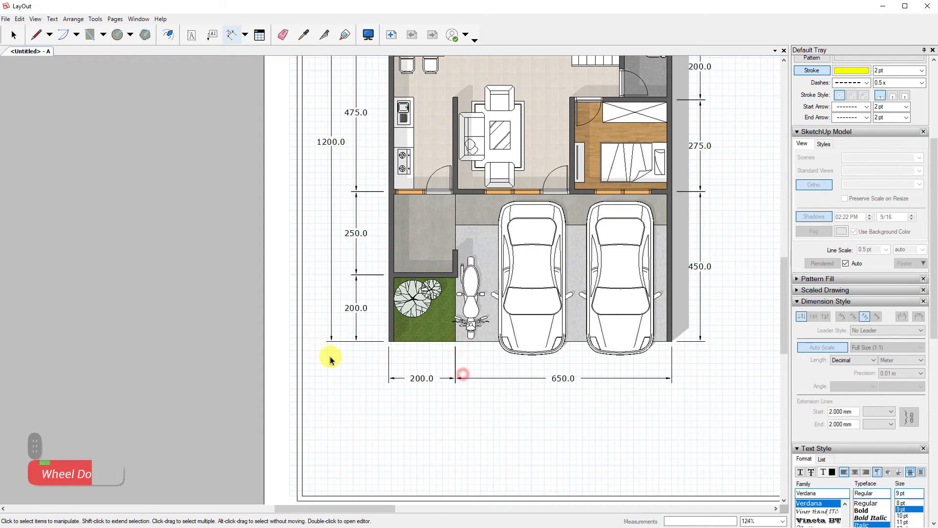
scroll(595, 178, up, 3)
shift+middle_drag(618, 180, 429, 122)
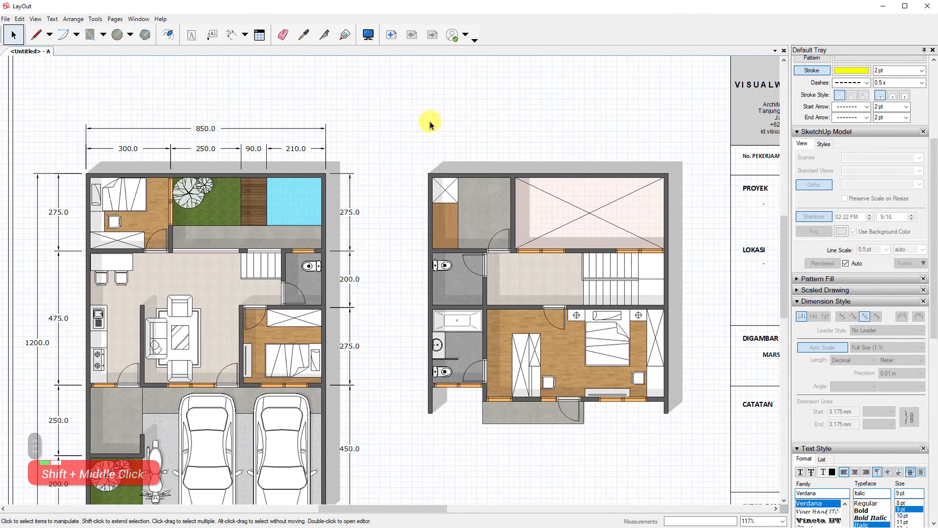
scroll(392, 237, up, 4)
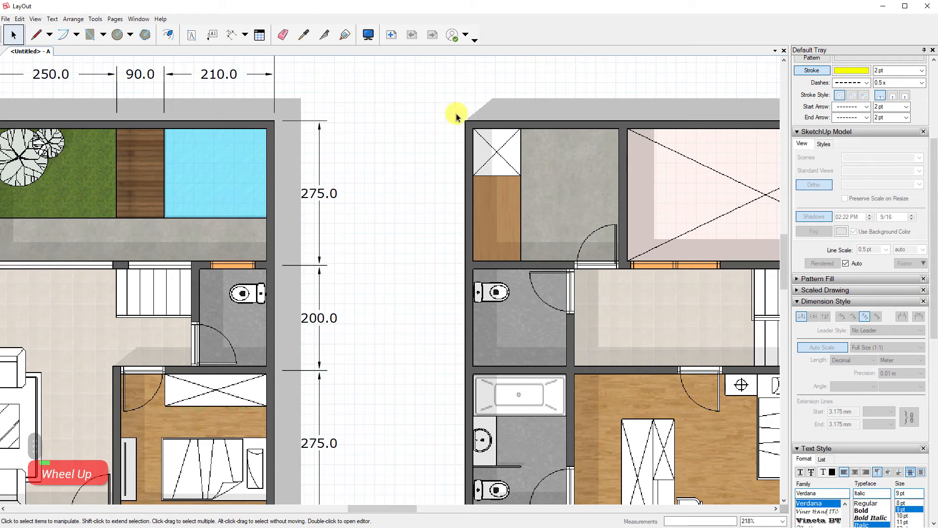
key(alt+Tab)
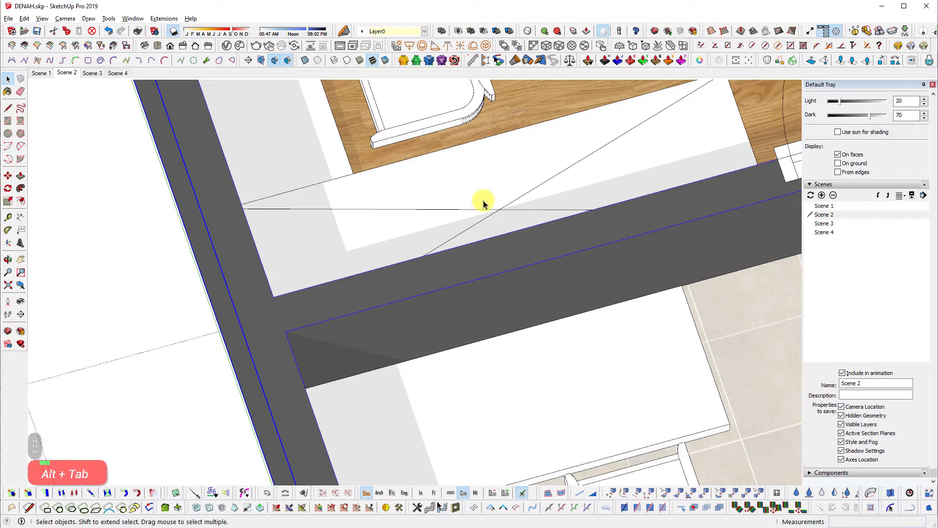
scroll(318, 285, down, 5)
middle_click(562, 239)
key(shift+z)
scroll(561, 446, up, 10)
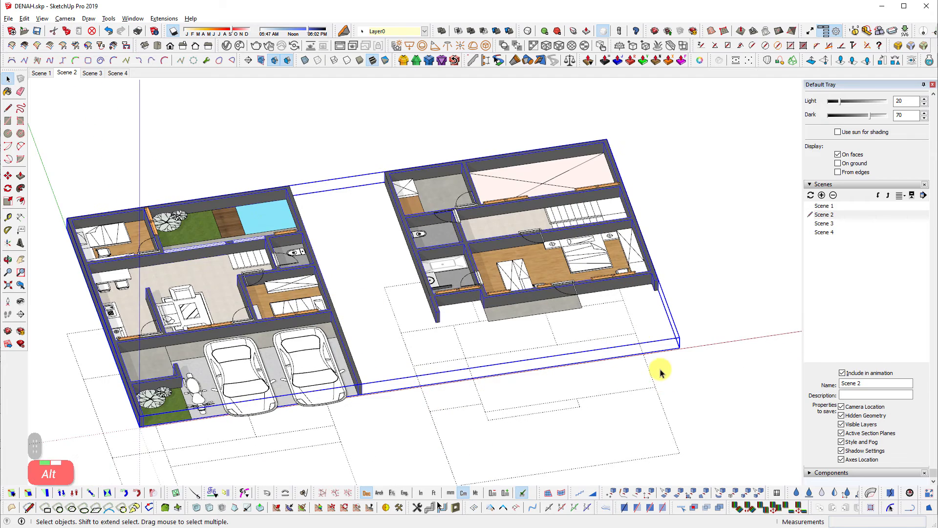
key(alt+Tab)
key(d)
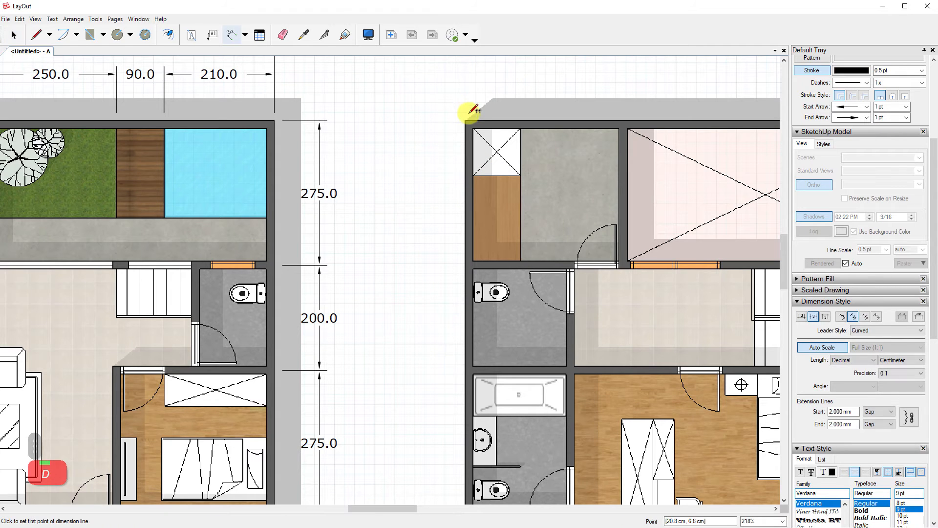
click(466, 122)
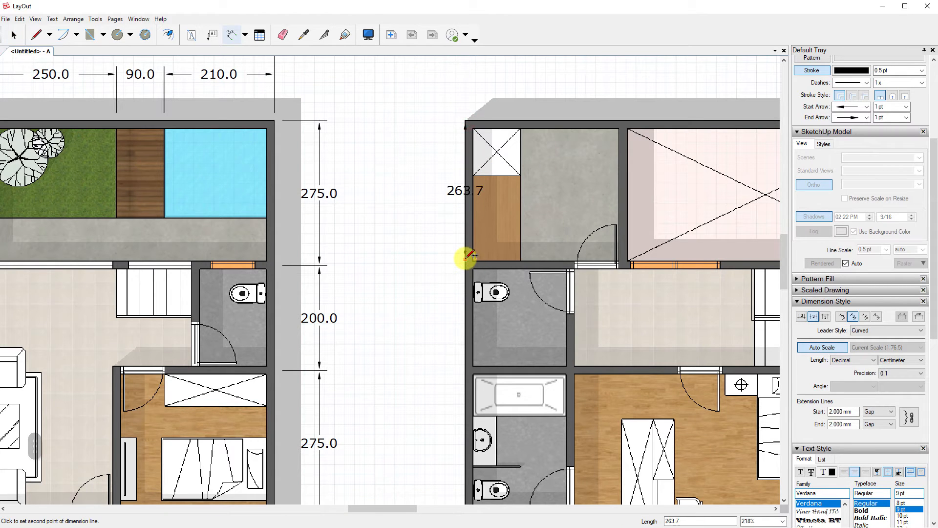
click(468, 263)
key(space)
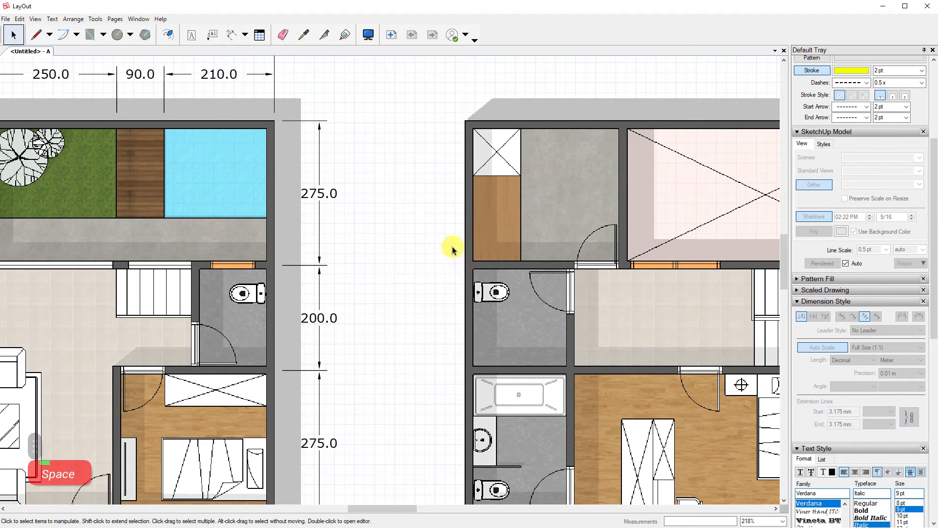
Switch to SketchUp, open the walls group, select the upper-floor plan's outer wall outline, and save the model
key(alt+Tab)
scroll(421, 269, up, 3)
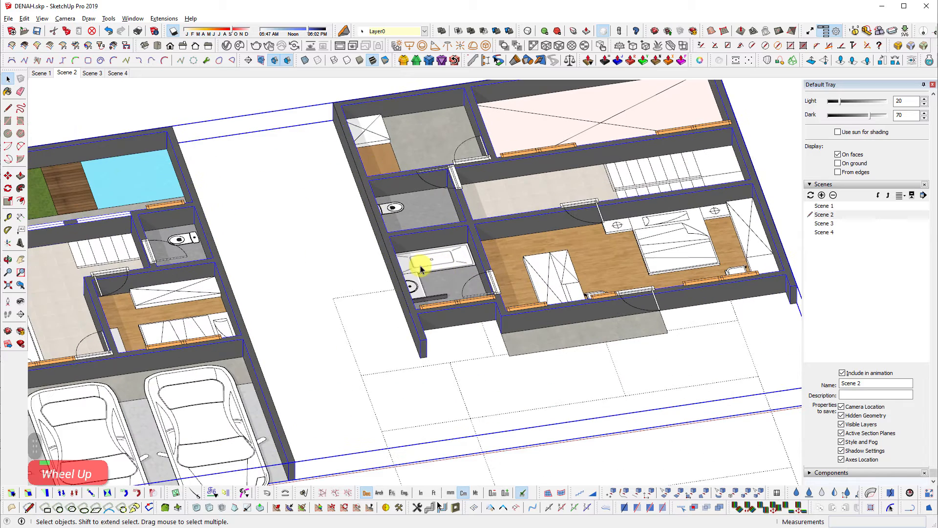
double_click(386, 254)
click(387, 254)
key(Escape)
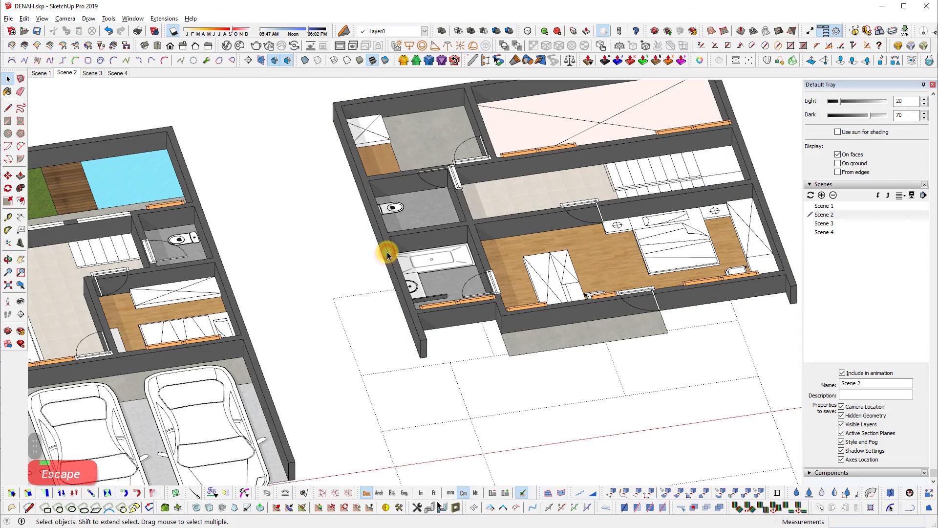
double_click(387, 253)
shift+middle_drag(515, 272, 493, 333)
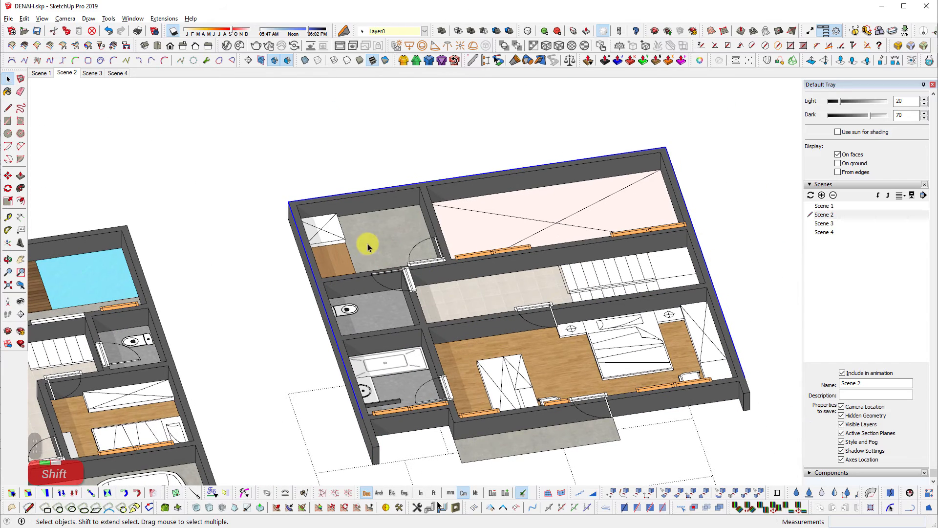
middle_drag(341, 248, 402, 340)
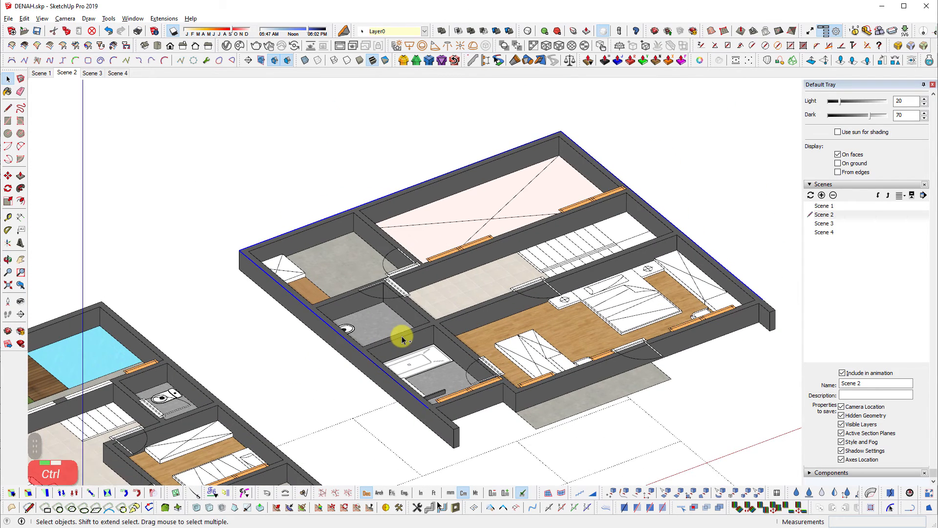
key(ctrl+s)
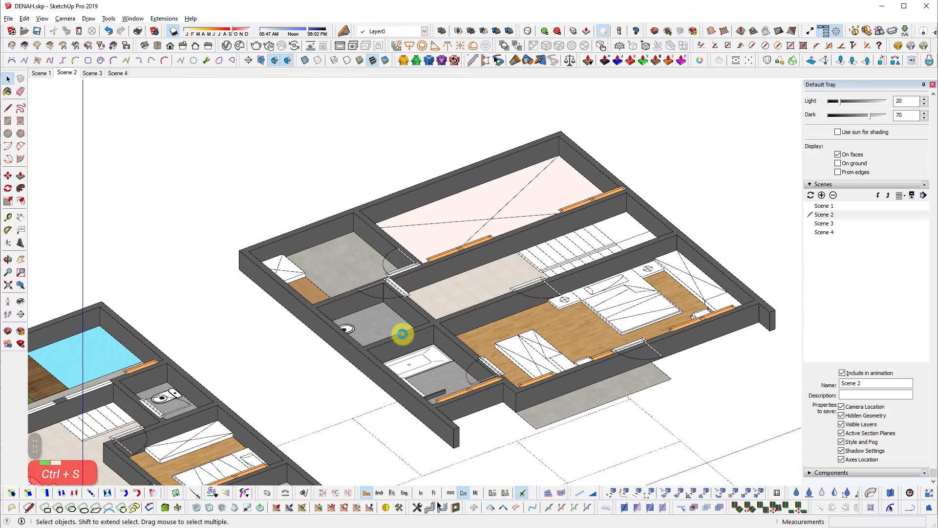
Return to LayOut, update the floor plan viewport's model reference, and clear the selection
key(alt+Tab)
right_click(541, 251)
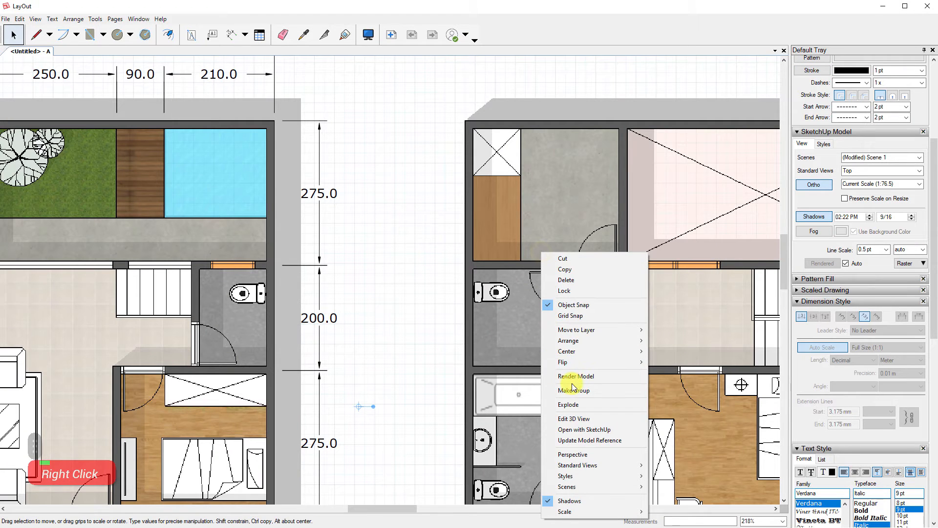
click(593, 440)
scroll(421, 291, down, 1)
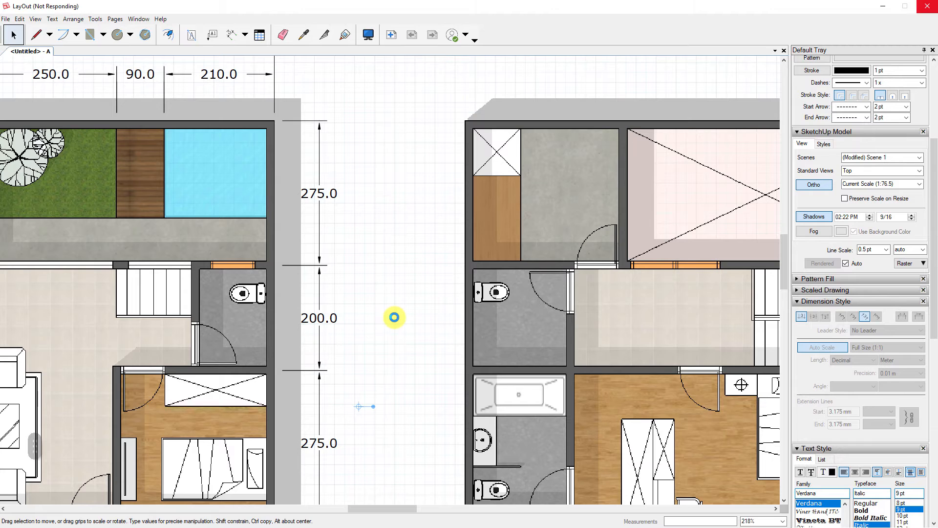
scroll(394, 316, down, 3)
click(473, 93)
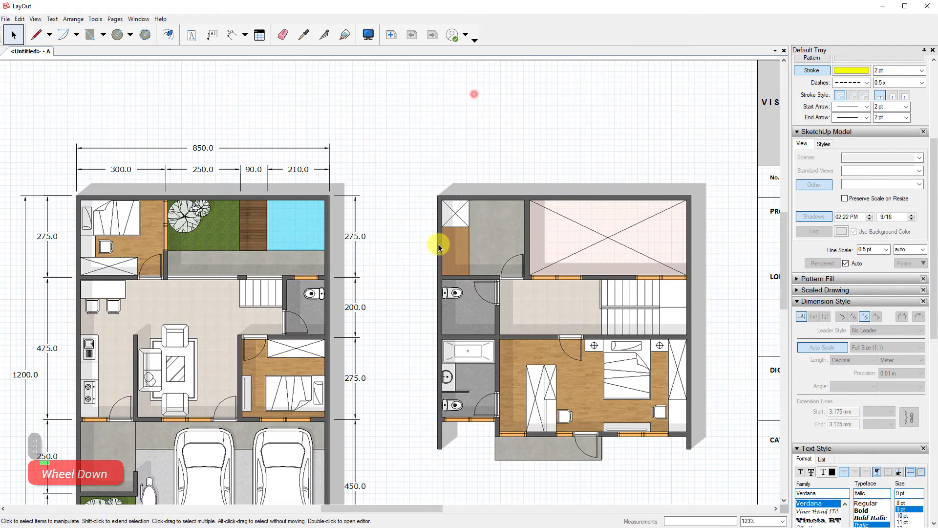
Dimension the upper-floor rear room's depth beside the plan, from the outer wall corner to the near face of the cross wall
scroll(474, 98, up, 3)
key(d)
click(446, 166)
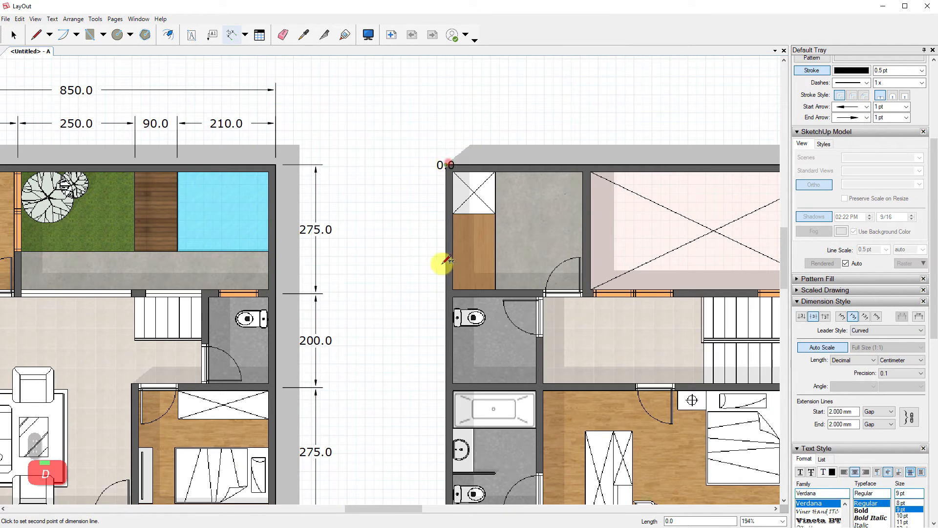
scroll(448, 283, up, 2)
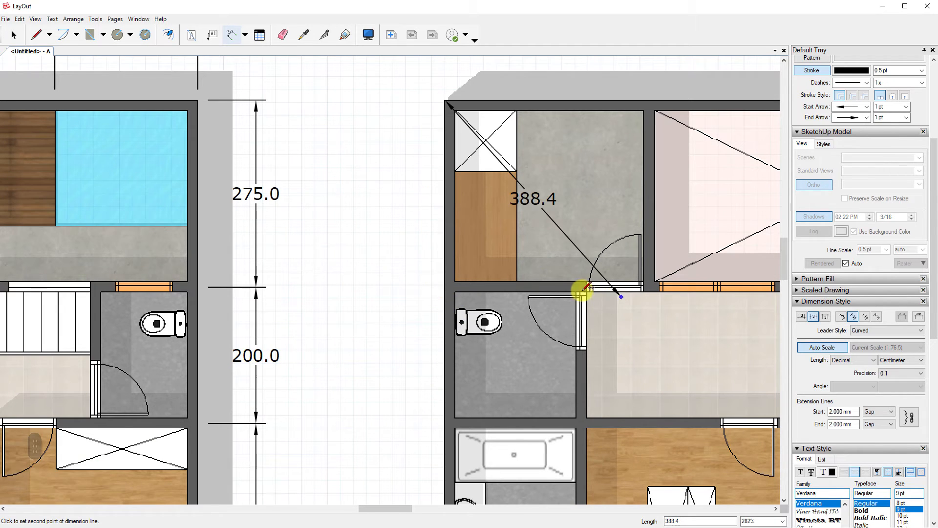
scroll(586, 285, up, 3)
scroll(636, 289, up, 1)
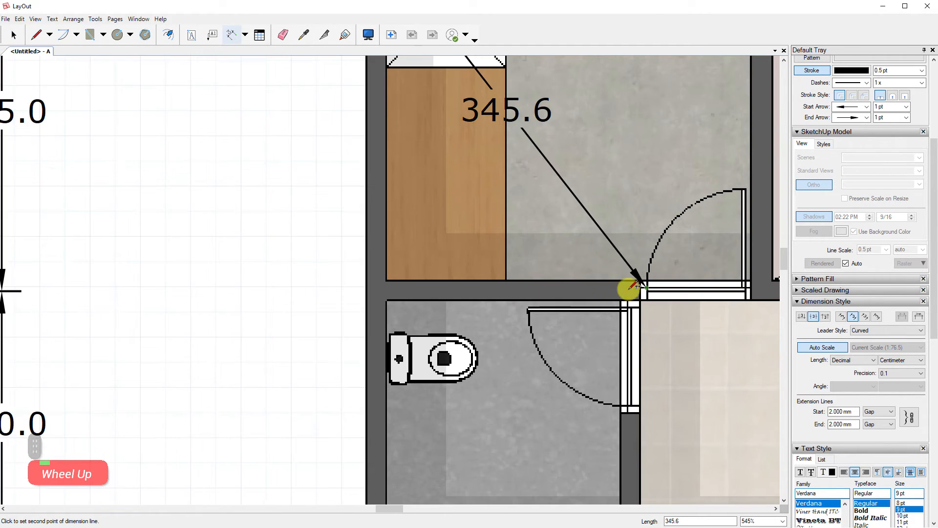
click(369, 279)
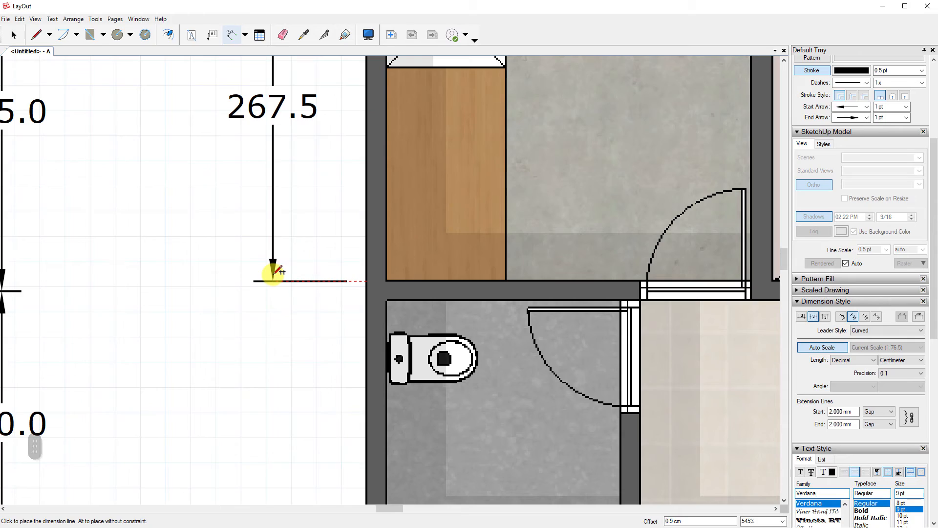
click(275, 272)
scroll(417, 184, down, 3)
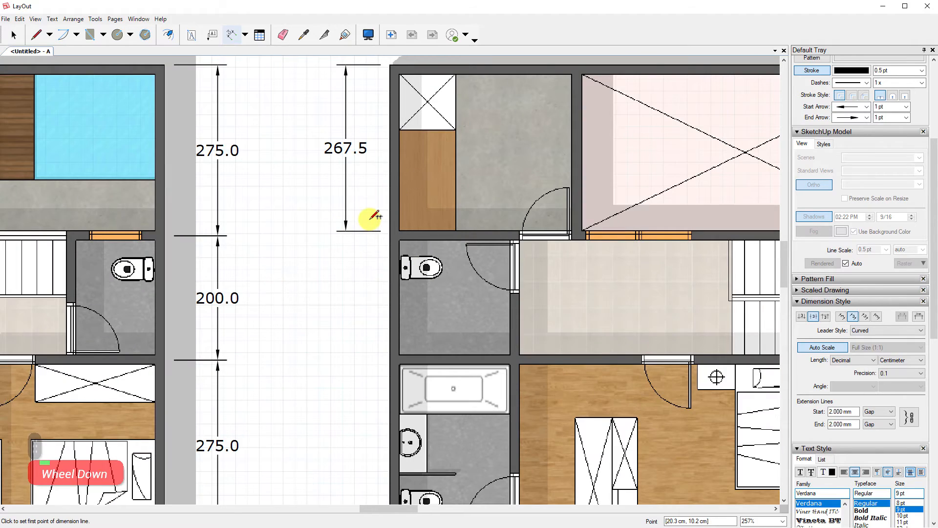
Switch to SketchUp and paste the copied outer wall outline beside the upper-floor plan
key(alt+Tab)
scroll(444, 404, down, 3)
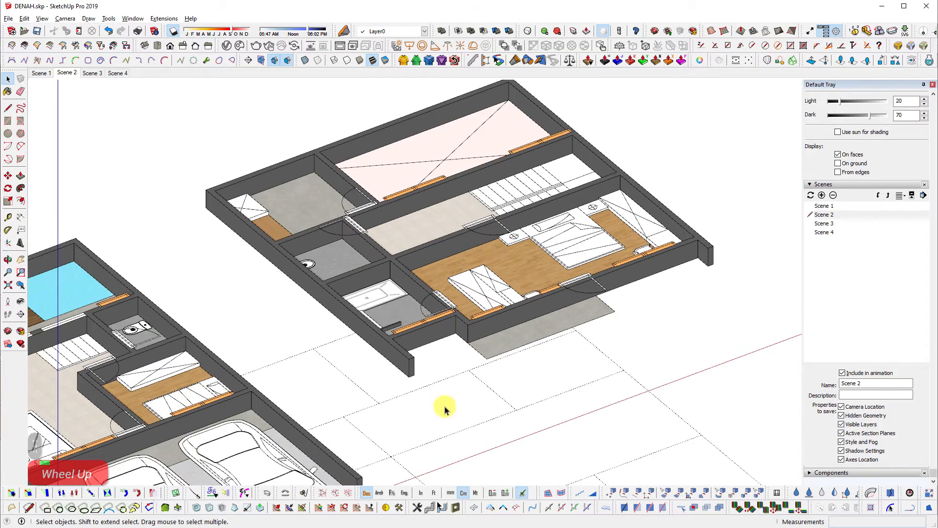
scroll(524, 298, down, 2)
scroll(523, 298, down, 1)
key(ctrl+v)
click(665, 191)
Examine the dashed room outlines below both floor plans and look over the pasted wall outline
middle_drag(683, 188, 599, 165)
scroll(693, 383, down, 3)
middle_drag(693, 384, 518, 253)
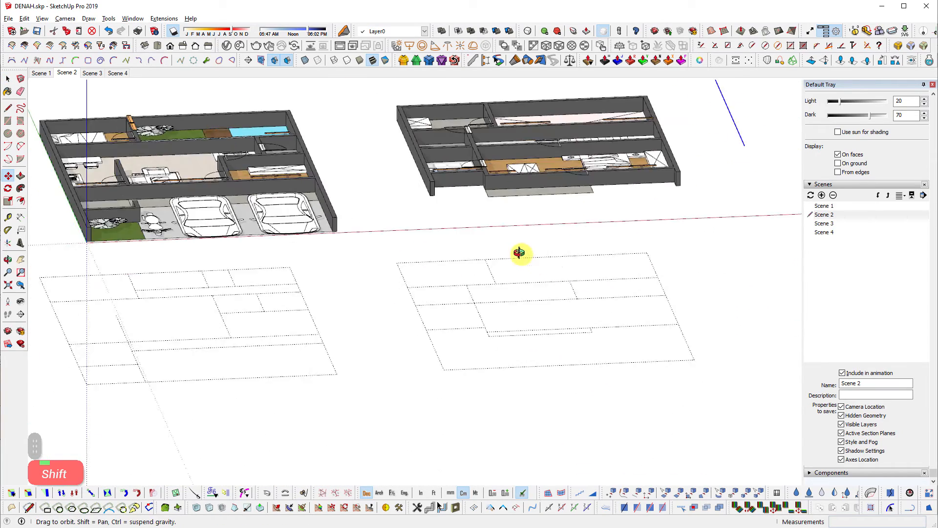
key(space)
shift+middle_drag(348, 260, 408, 257)
click(267, 297)
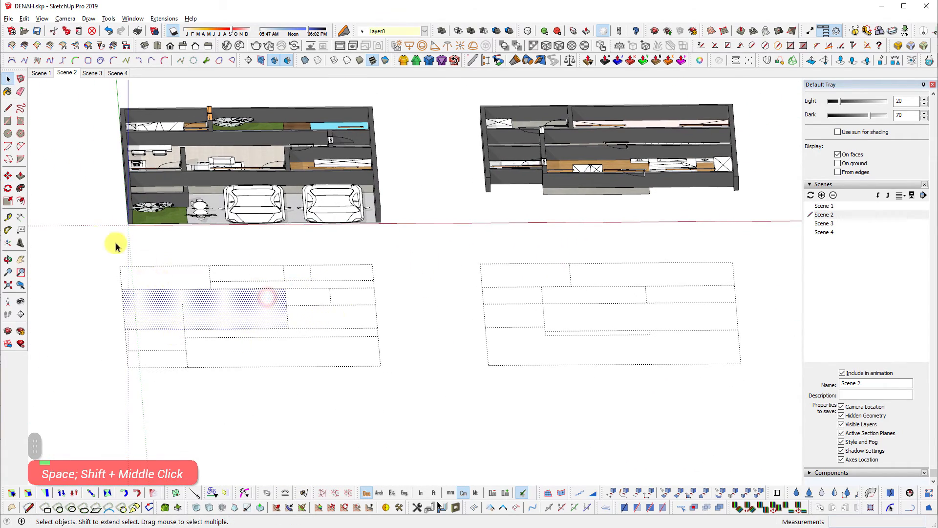
drag(90, 234, 785, 398)
middle_drag(562, 302, 608, 332)
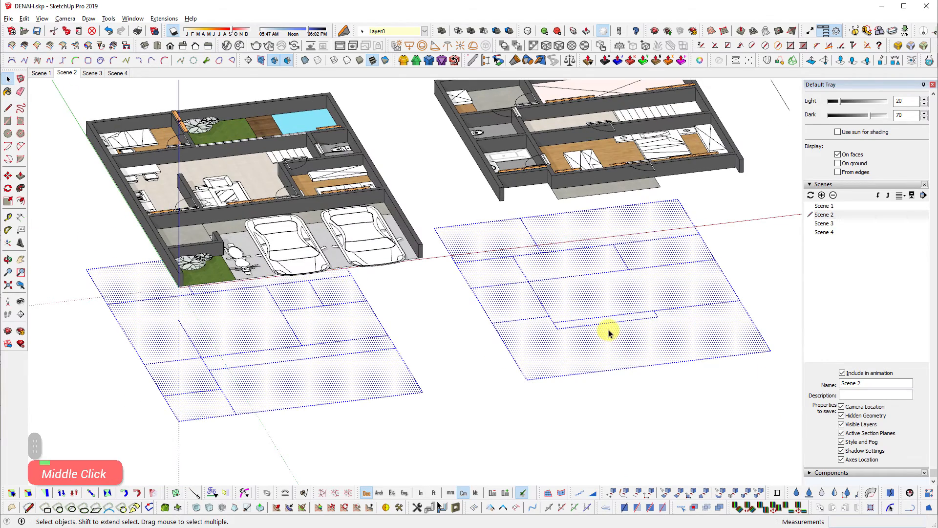
scroll(723, 339, down, 10)
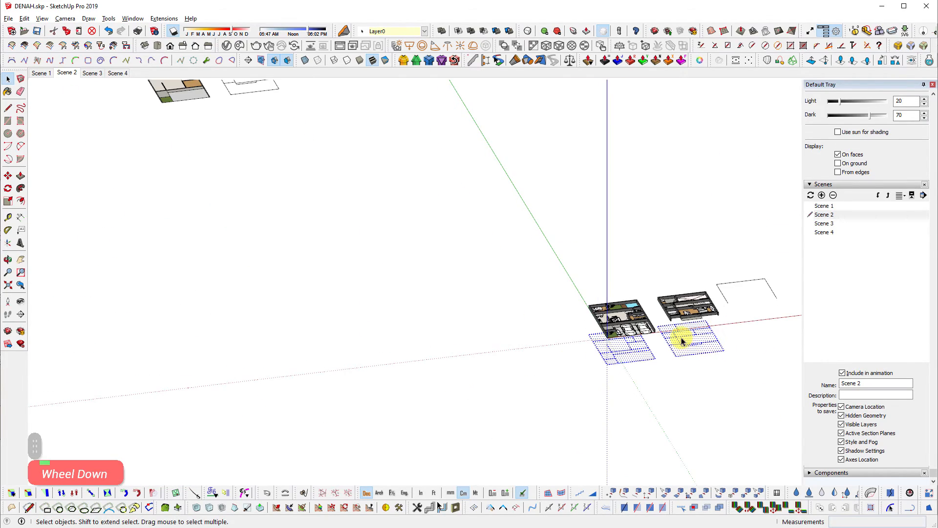
scroll(669, 334, down, 1)
scroll(369, 167, up, 3)
scroll(622, 289, down, 1)
shift+middle_drag(603, 291, 293, 132)
scroll(487, 253, up, 2)
scroll(669, 322, up, 3)
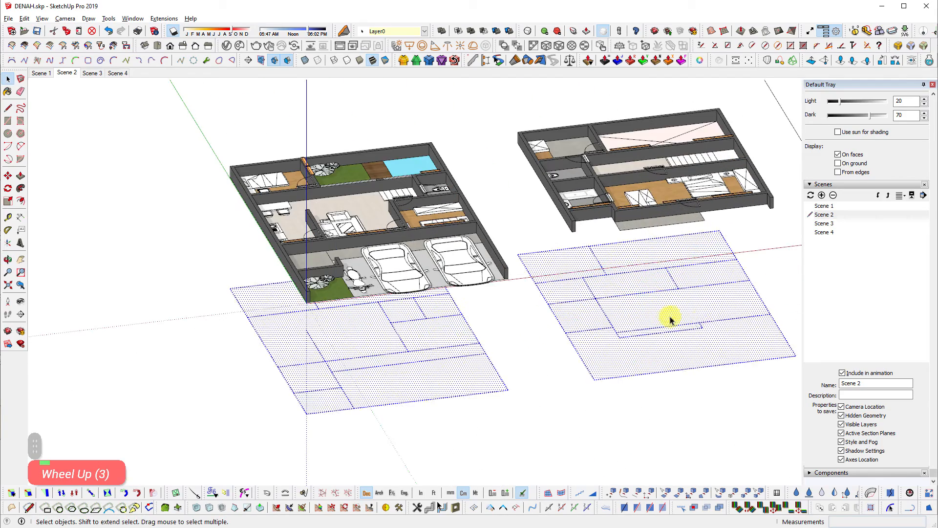
triple_click(707, 318)
middle_drag(669, 320, 578, 270)
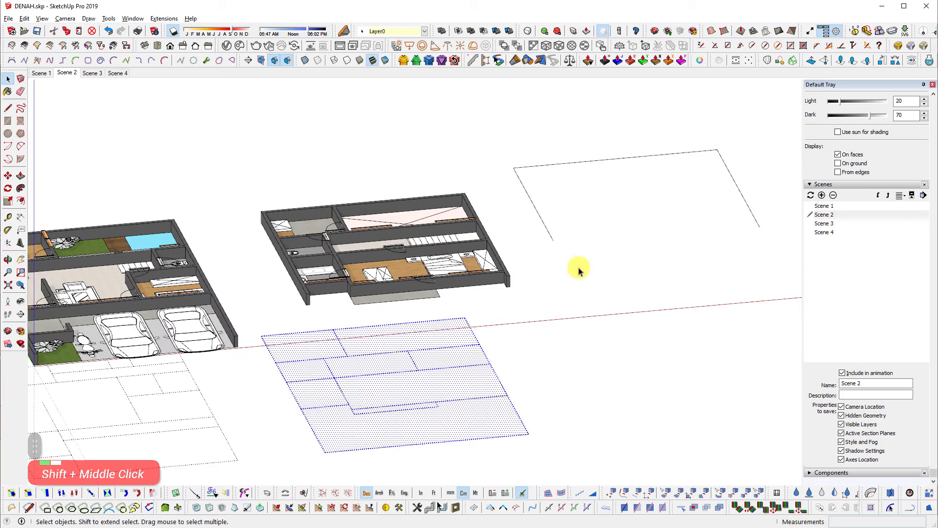
Move the whole pasted outline by its rear corner onto the matching outer wall corner of the upper-floor plan
double_click(565, 164)
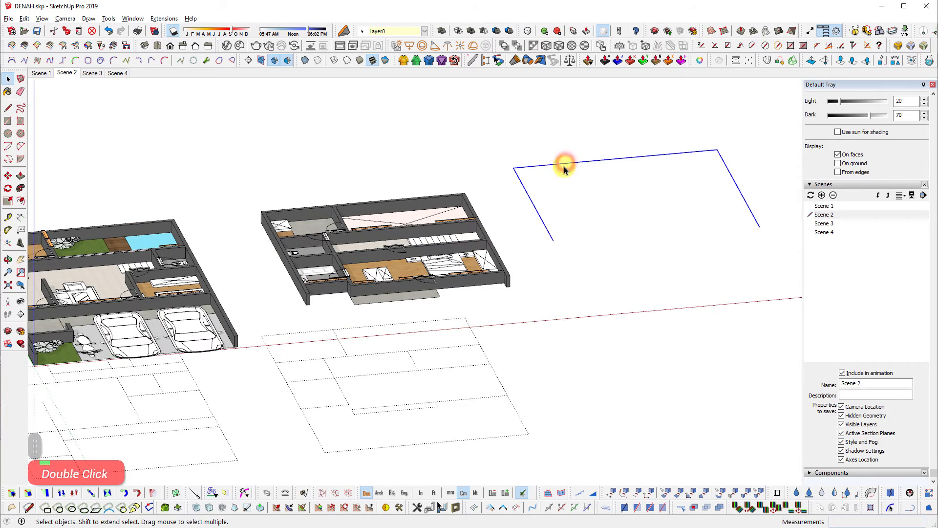
key(m)
click(514, 168)
scroll(313, 229, up, 4)
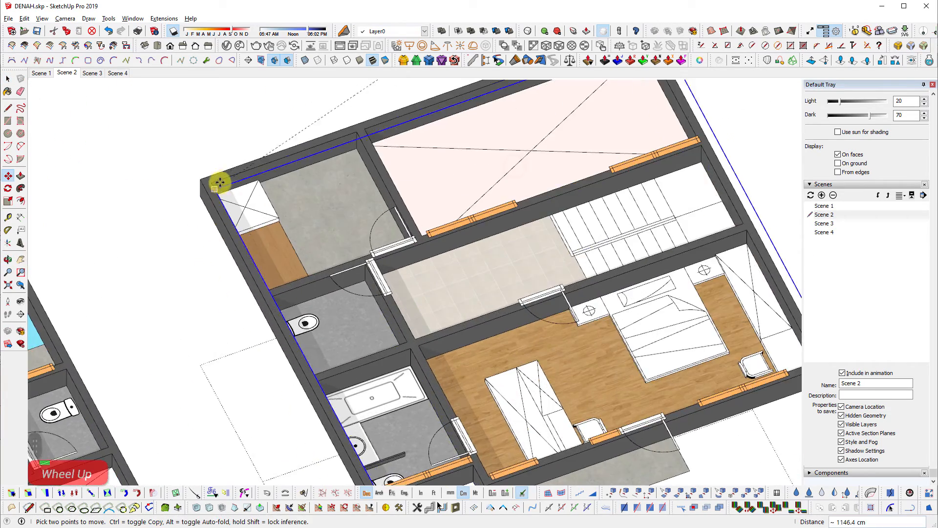
click(210, 183)
scroll(537, 220, down, 3)
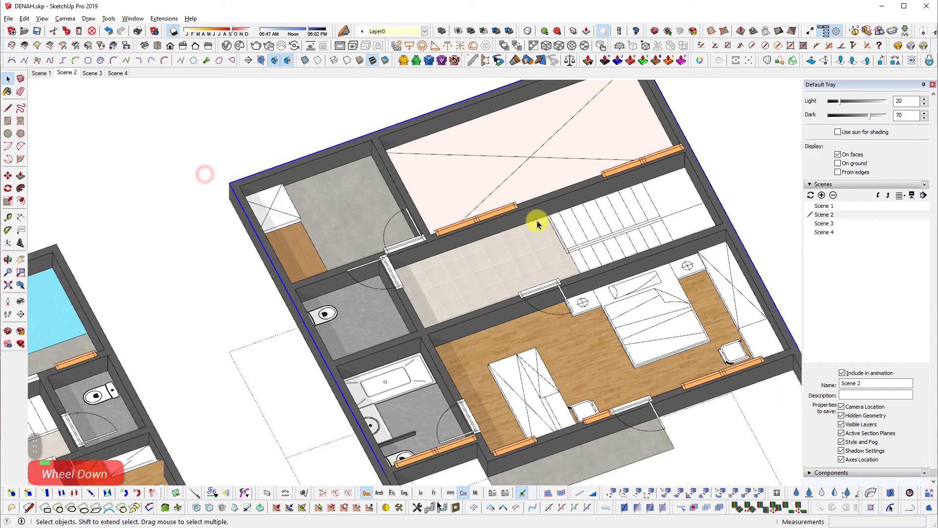
key(space)
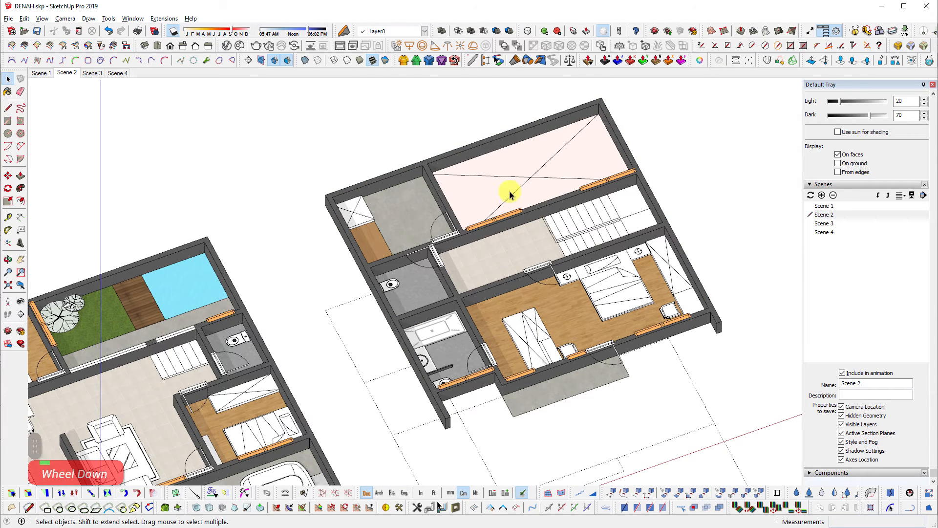
Draw a 15 by 15 cm rectangle where the outer wall meets the rear room's cross wall, keeping only its edges
scroll(314, 211, up, 3)
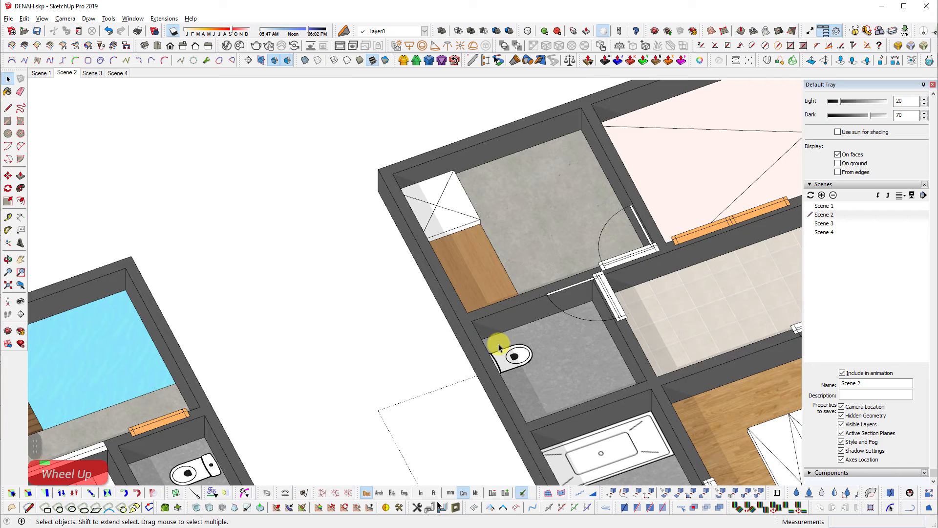
scroll(498, 344, up, 2)
scroll(488, 310, up, 2)
key(r)
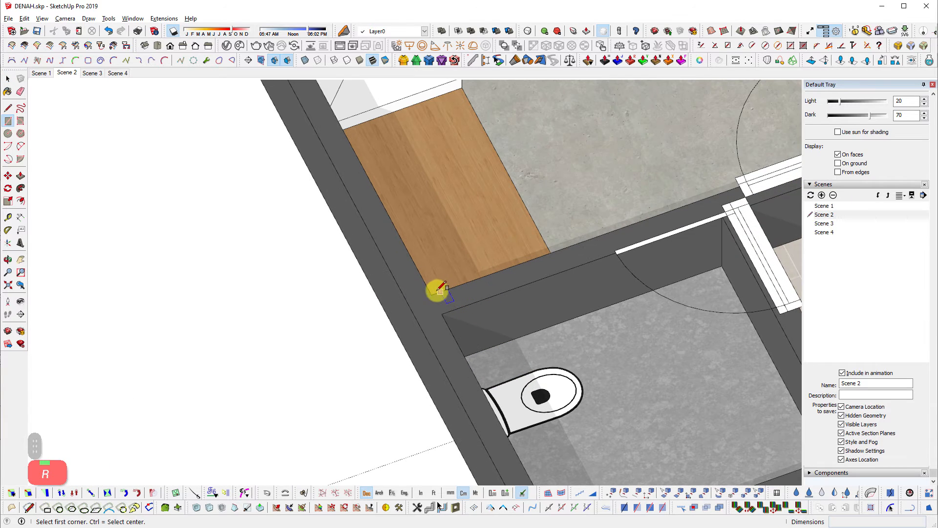
shift+click(444, 311)
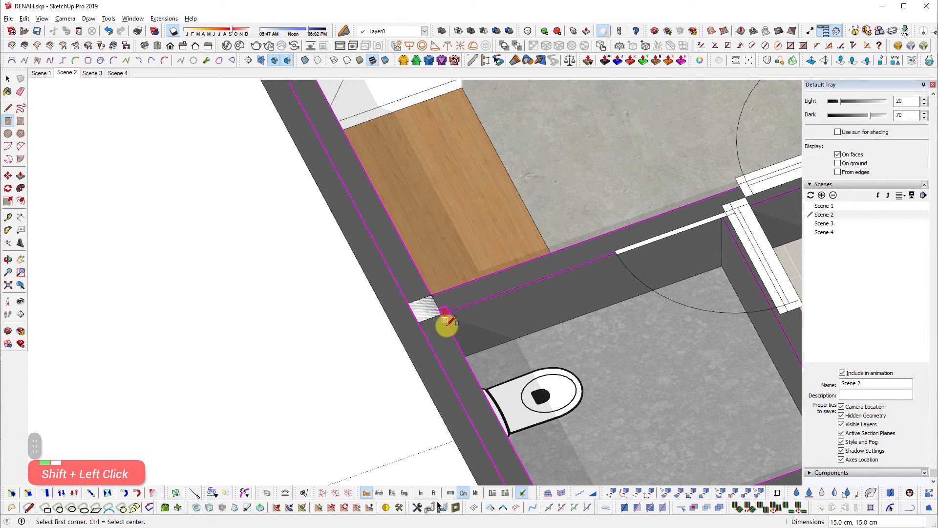
click(425, 305)
key(space)
scroll(425, 305, up, 2)
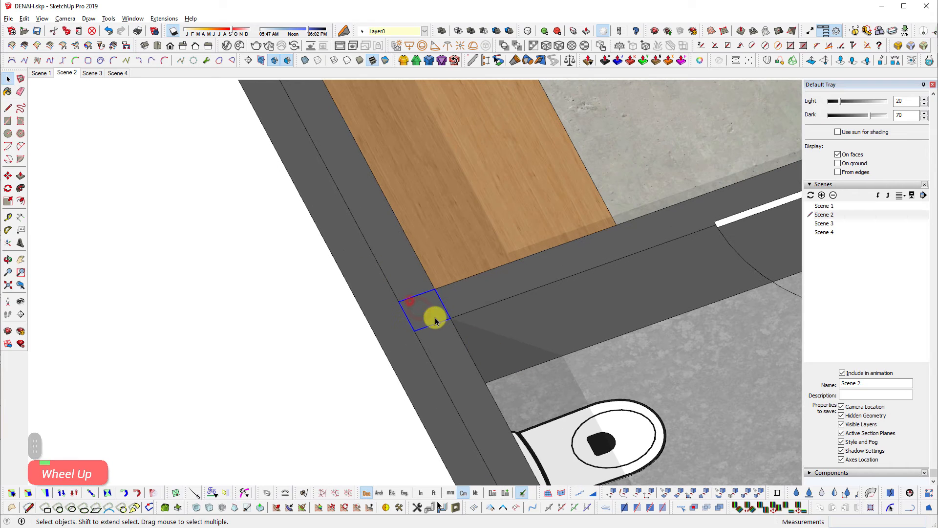
Copy the square outline along the outer wall to the junction between the toilet and the bathtub room, and save the model
key(m)
click(450, 319)
key(ctrl)
scroll(455, 225, down, 3)
shift+middle_drag(467, 178, 427, 96)
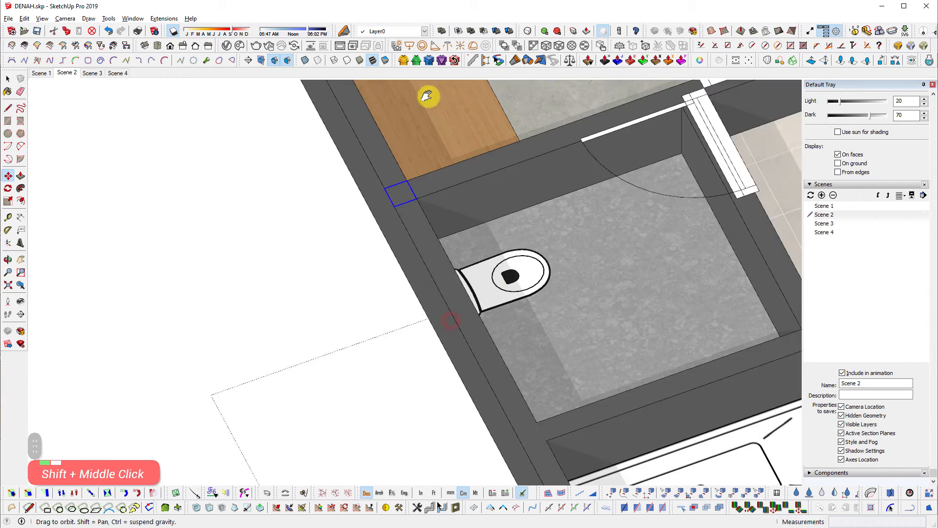
shift+middle_drag(547, 435, 459, 217)
scroll(464, 221, up, 2)
click(473, 228)
key(space)
scroll(444, 291, down, 5)
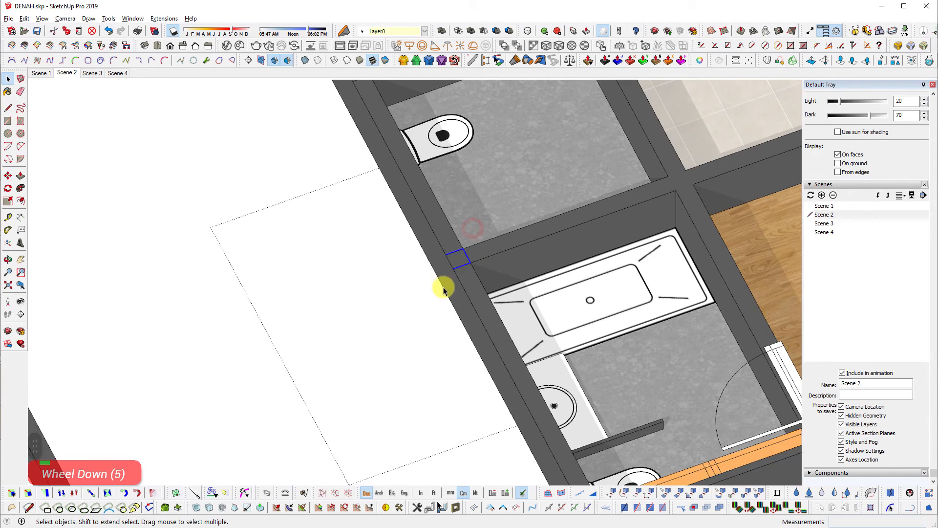
shift+middle_drag(475, 267, 421, 385)
scroll(435, 325, down, 3)
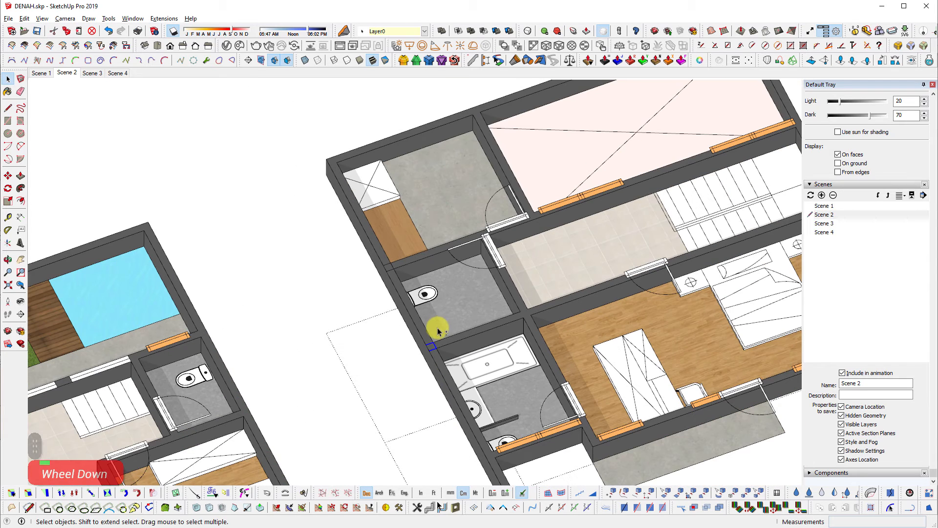
key(shift+q)
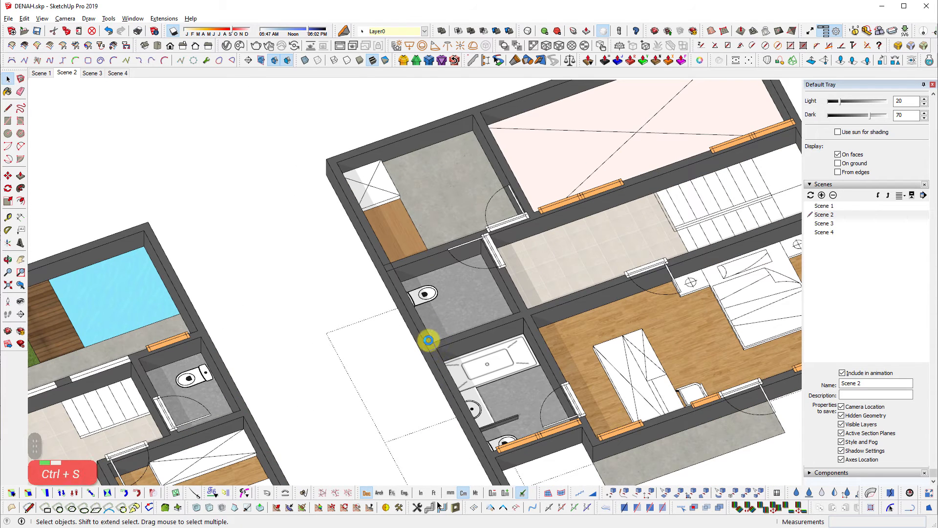
Return to LayOut and update the floor plan viewport's model reference
key(alt+Tab)
key(space)
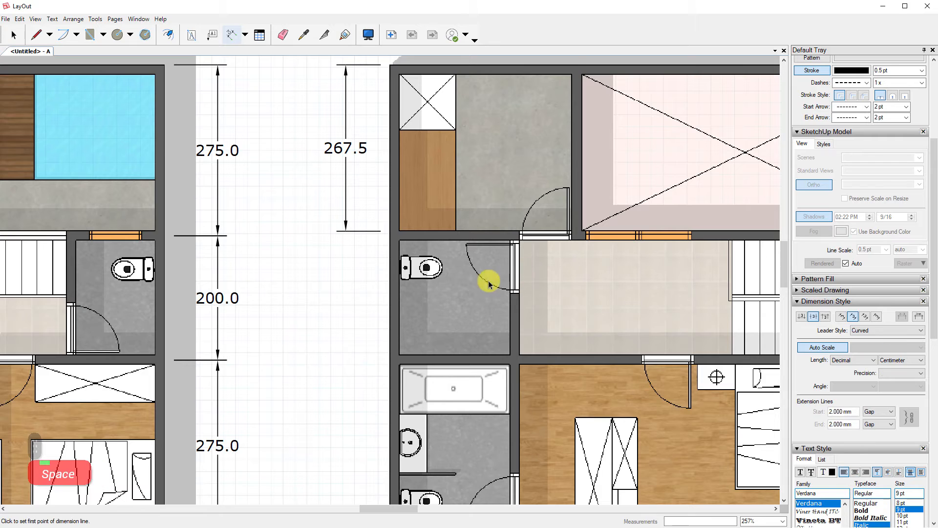
right_click(472, 285)
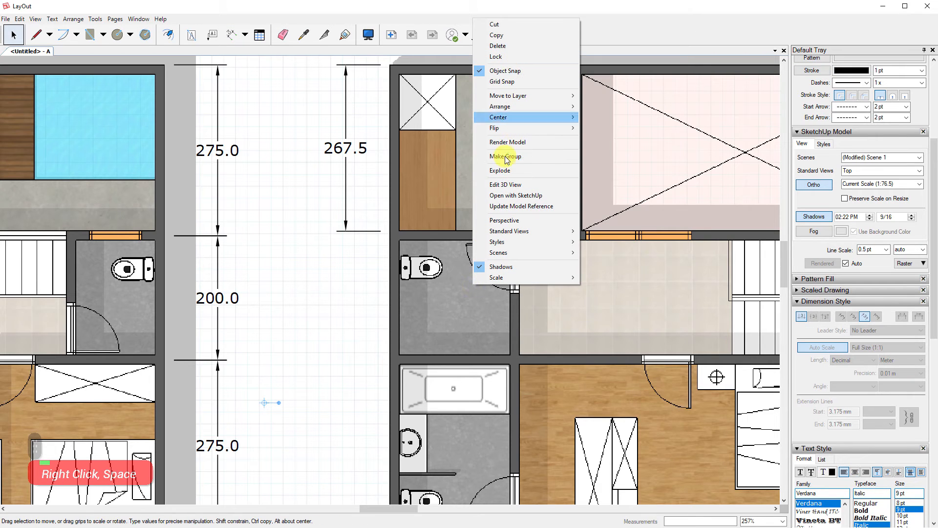
click(539, 206)
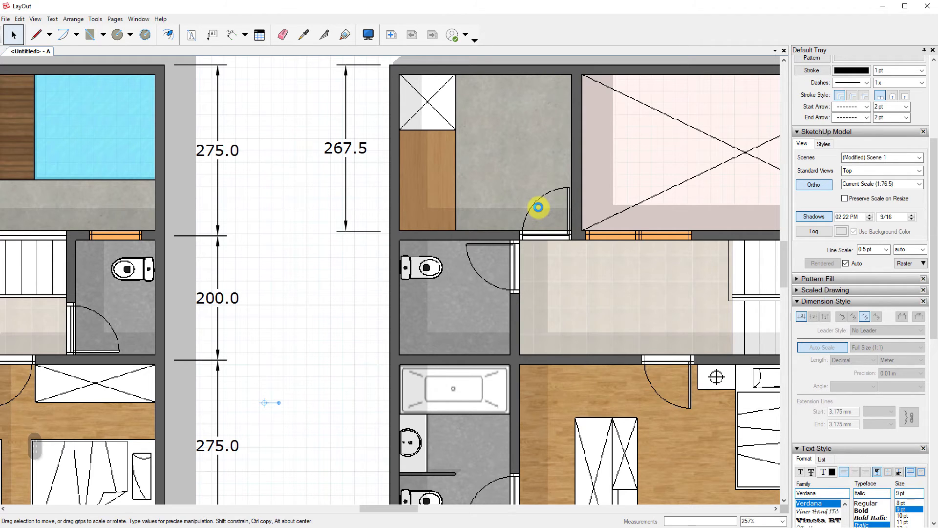
scroll(397, 345, up, 3)
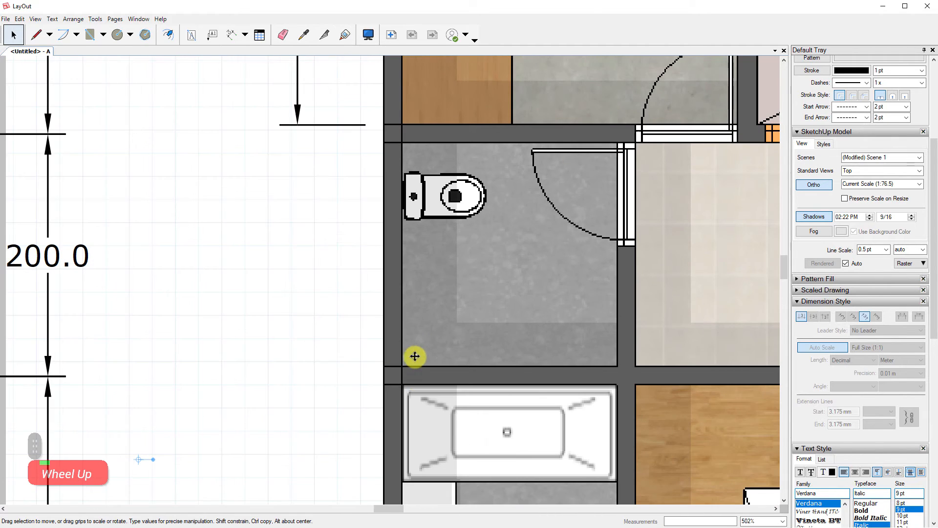
scroll(409, 362, down, 3)
Replace the upper-floor rear room's depth dimension with one from the outer wall corner to the middle of the cross wall
key(shift+e)
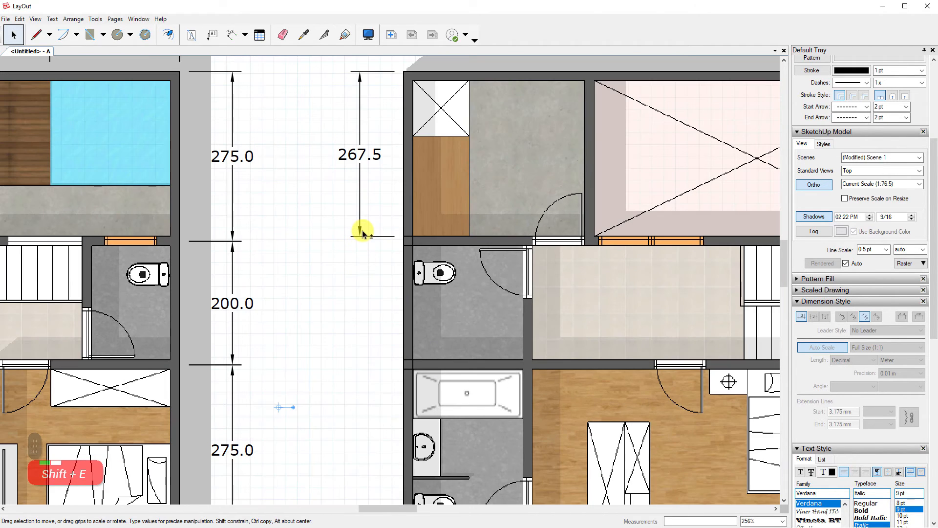
key(space)
key(e)
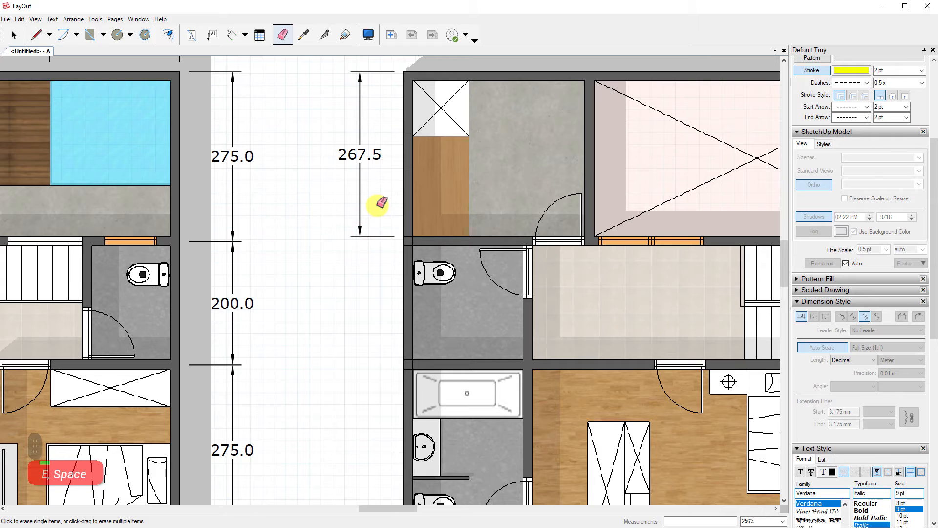
click(359, 195)
key(space)
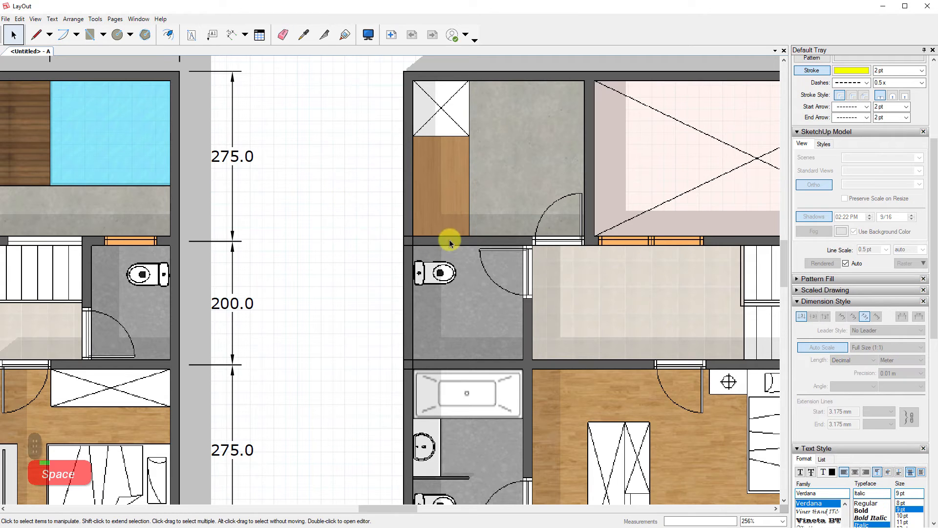
click(229, 36)
click(403, 72)
scroll(402, 214, up, 2)
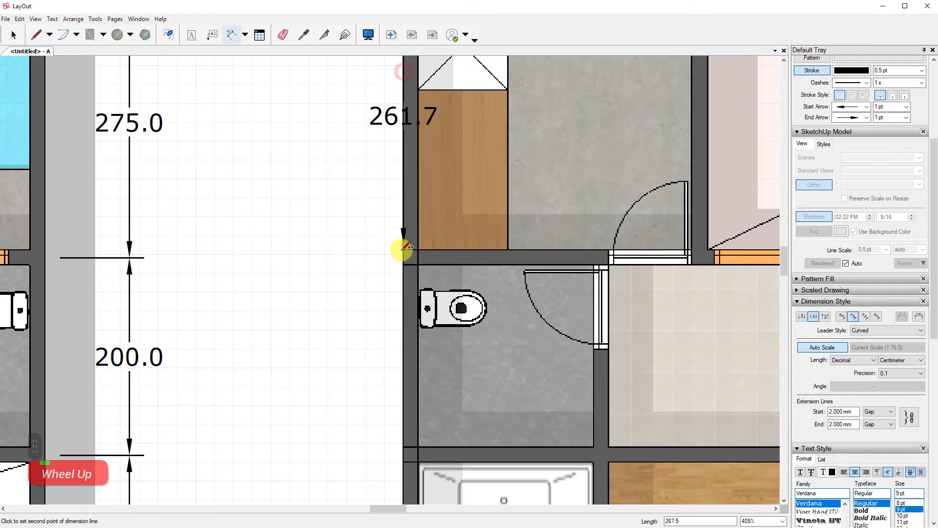
click(405, 251)
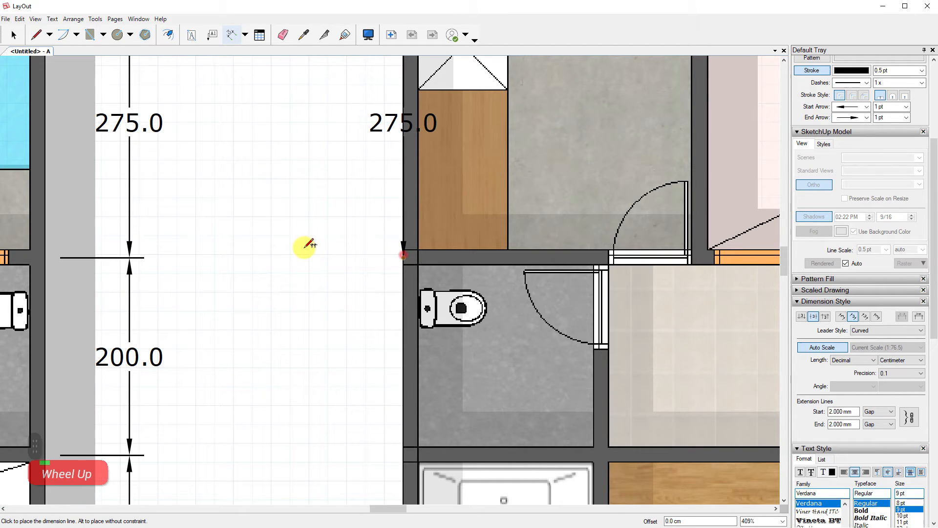
click(333, 250)
Dimension the upper-floor toilet's depth between the middles of its two cross walls, in line with the rear room's dimension
scroll(381, 382, up, 1)
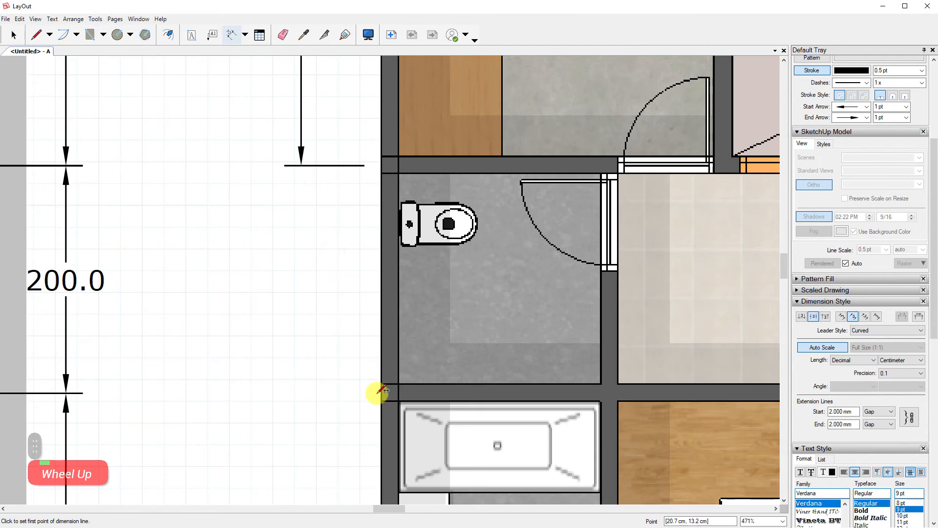
scroll(419, 153, down, 8)
scroll(424, 315, up, 6)
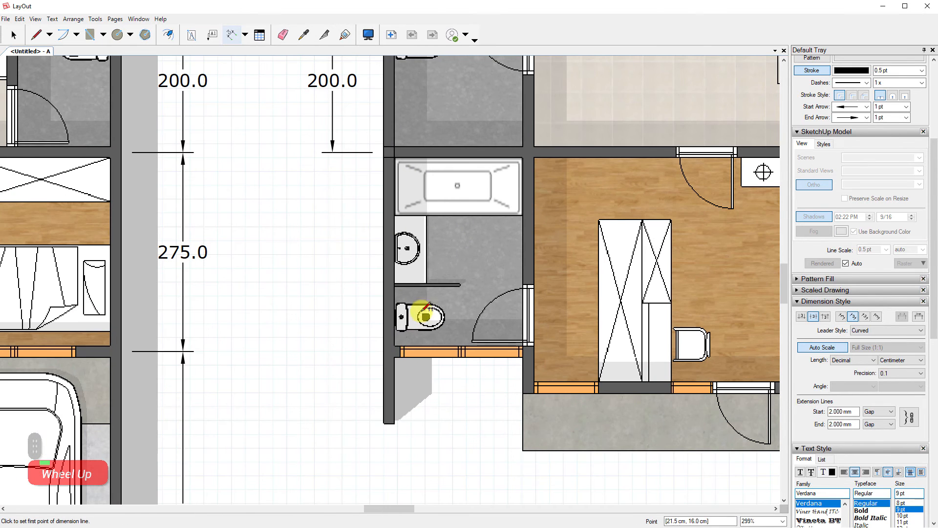
Continue the upper-floor depth dimensions along the outer wall across the bathroom and to the front end of the projecting wall
double_click(383, 351)
double_click(384, 421)
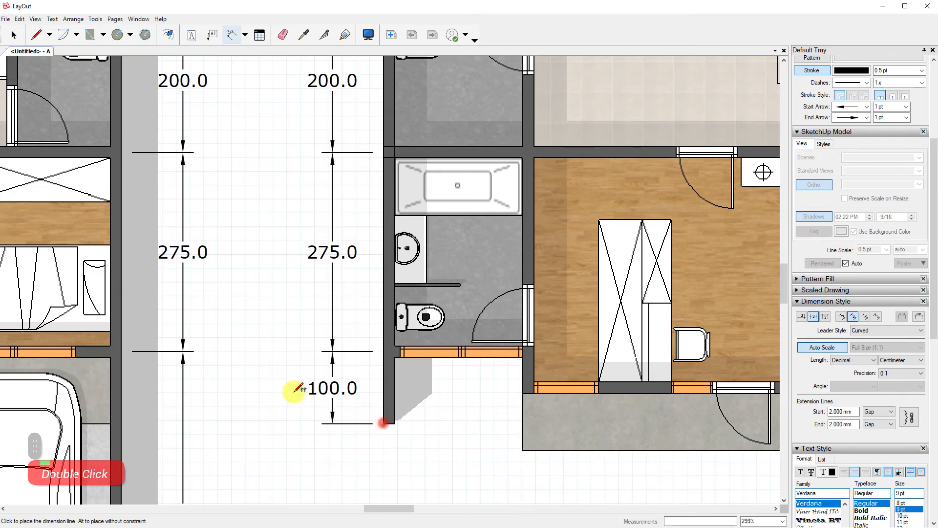
Try to dimension the upper-floor rear room's width from the outer corner to the middle of the partition wall, level with the ground-floor width dimensions
scroll(360, 377, down, 3)
scroll(371, 374, up, 2)
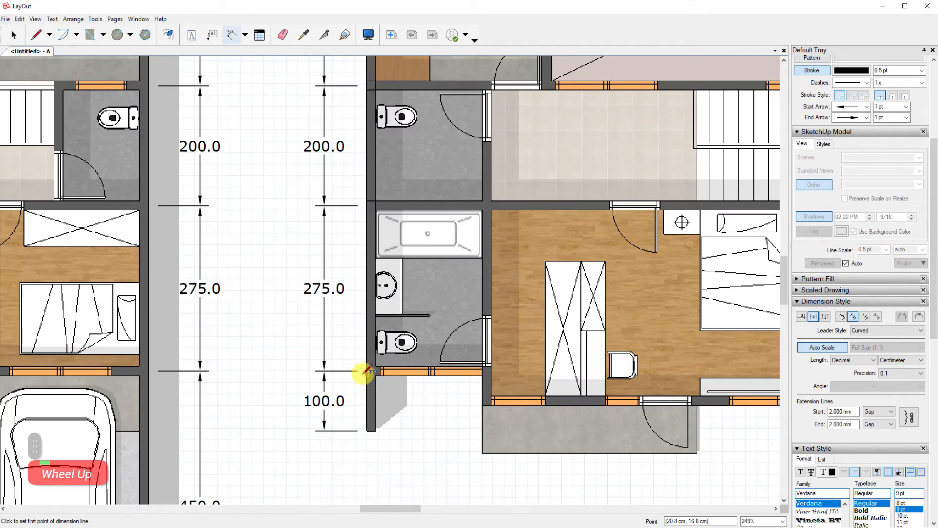
scroll(409, 88, down, 3)
scroll(369, 163, up, 1)
scroll(370, 154, up, 2)
click(368, 155)
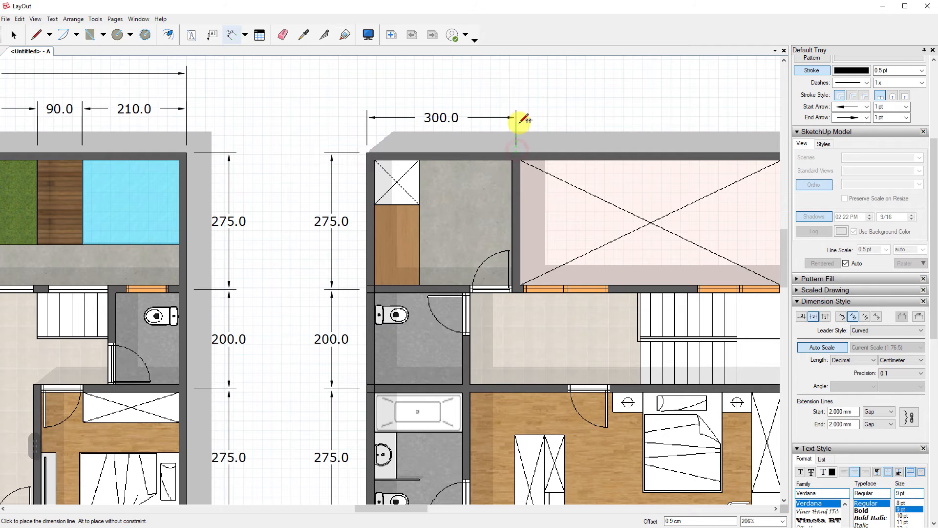
scroll(329, 73, up, 2)
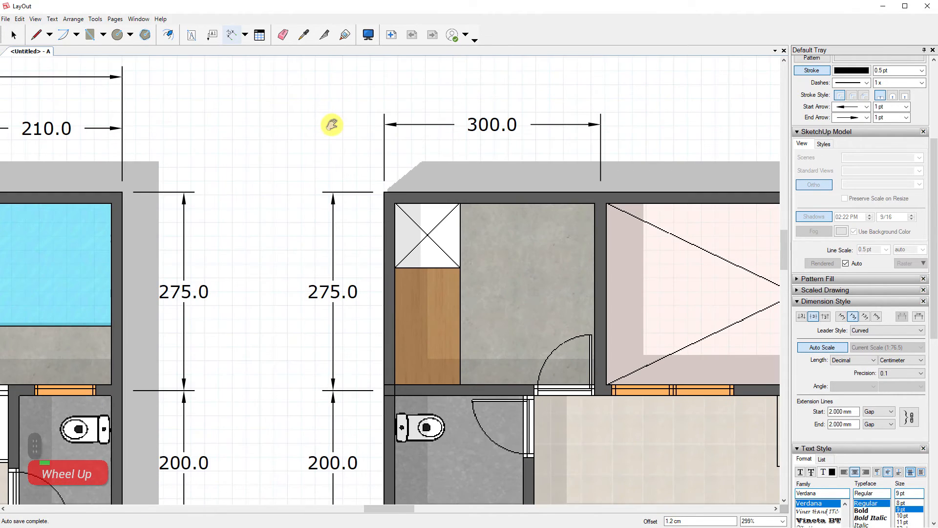
mouse_move(331, 126)
middle_down()
mouse_move(352, 126)
mouse_move(452, 259)
middle_up()
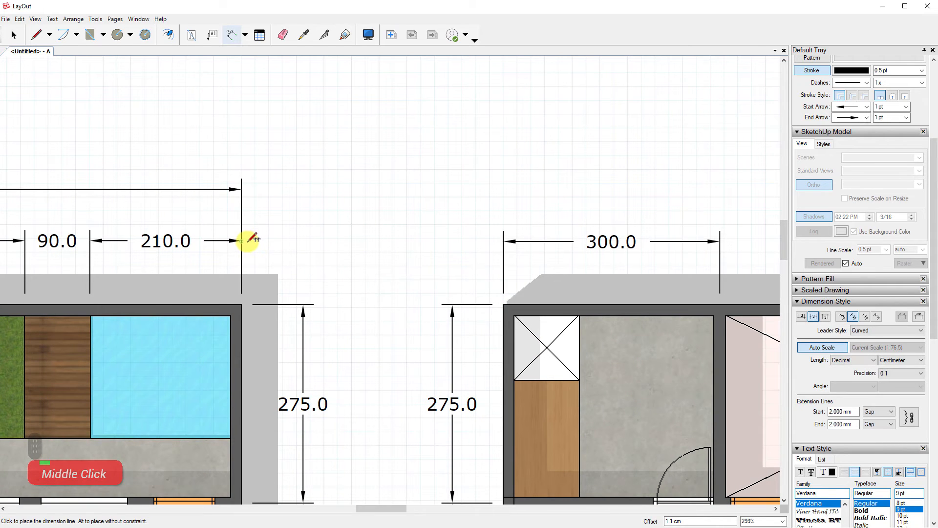
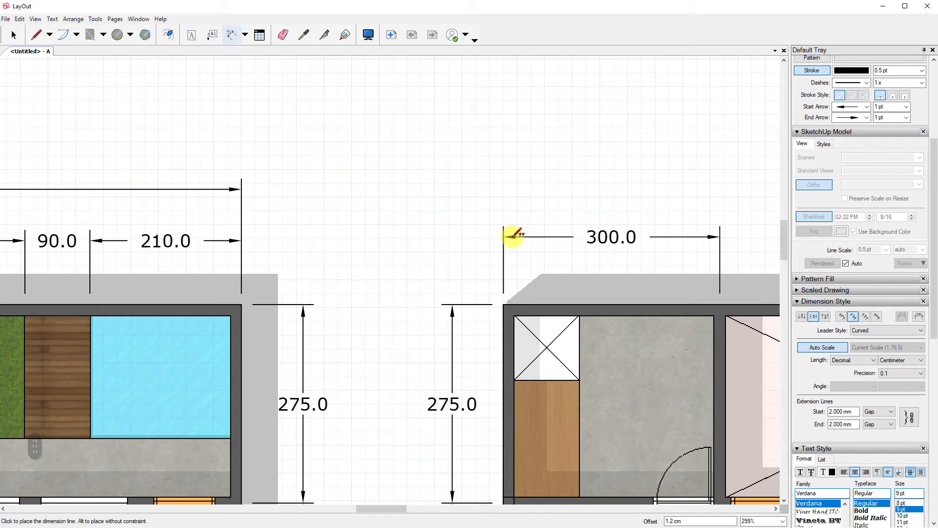
click(216, 237)
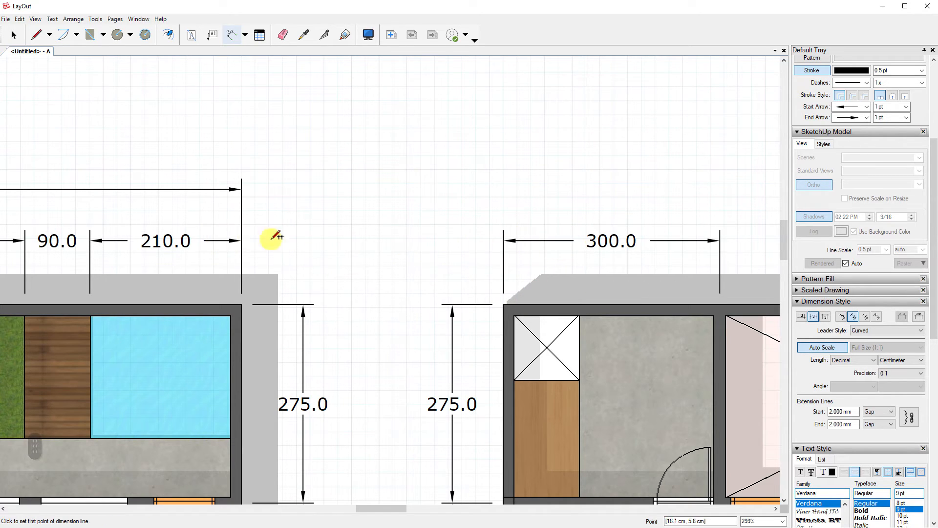
Try a line for checking the two plans' dimension alignment, cancel it and undo the rear room's width dimension
key(l)
click(551, 240)
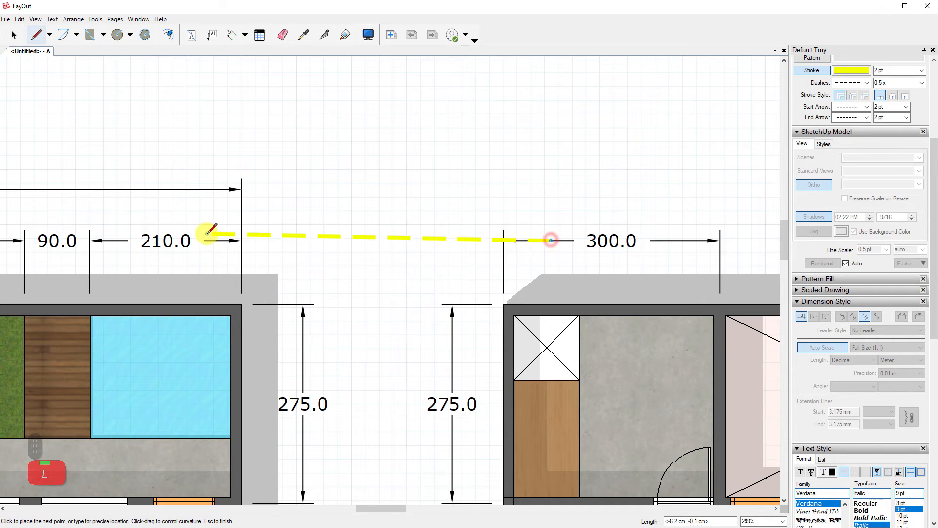
key(Escape)
key(space)
key(ctrl+z)
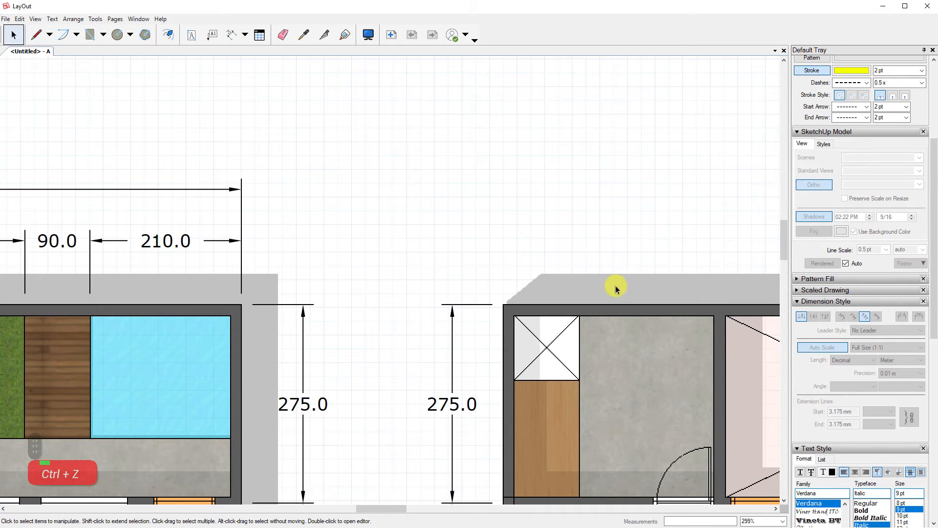
Dimension the upper-floor rear room's width from outer corner to partition middle, aligned with the ground-floor plan's 210 cm dimension line
middle_drag(600, 306, 519, 280)
key(d)
click(424, 277)
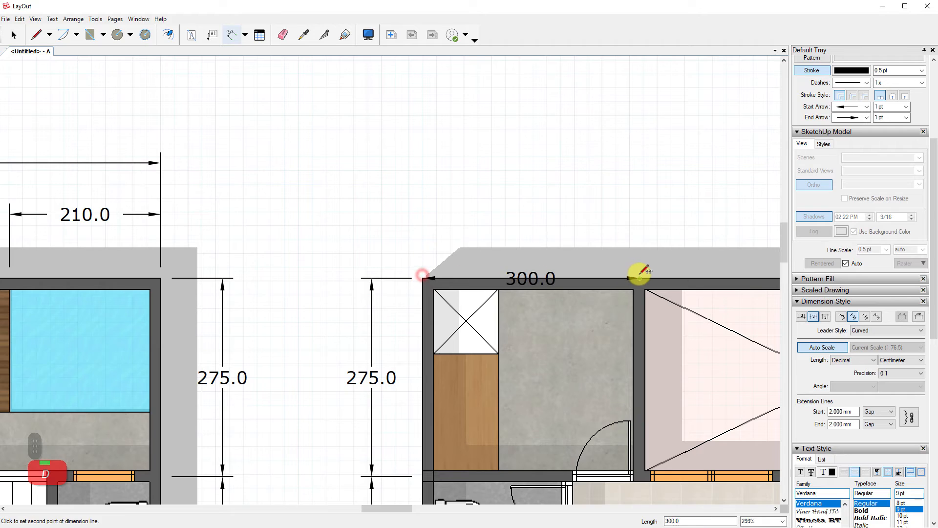
click(639, 276)
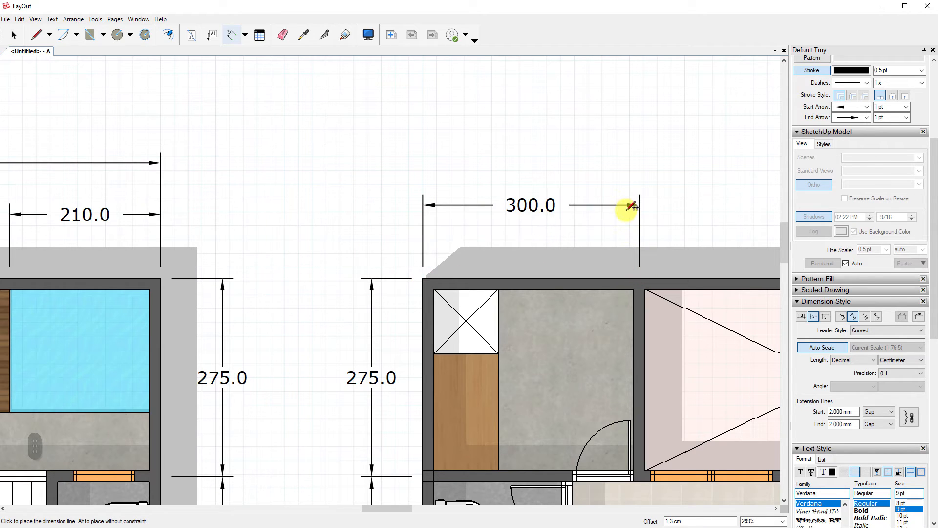
click(631, 254)
click(136, 214)
Dimension the upper-floor void's width from the partition middle to the opposite outer corner, continuing the rear room's dimension line
scroll(146, 188, down, 3)
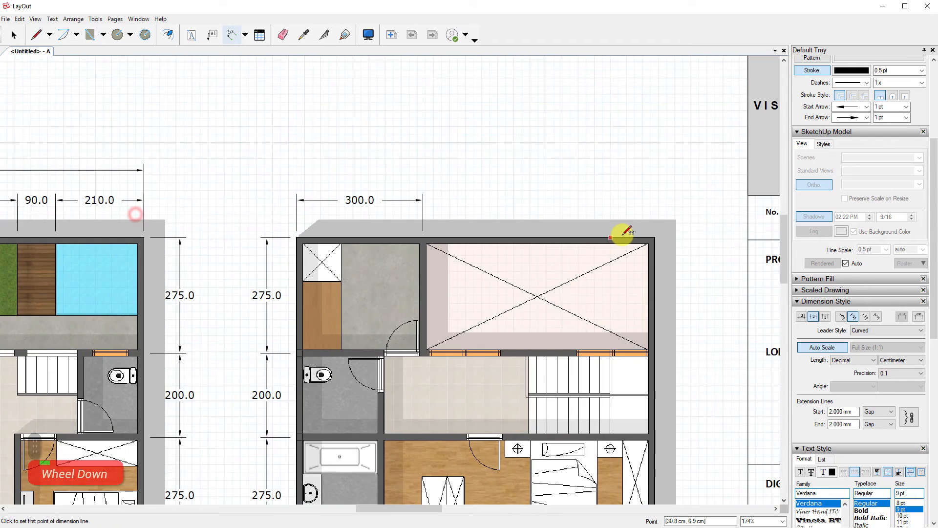
scroll(622, 239, up, 2)
scroll(528, 219, down, 1)
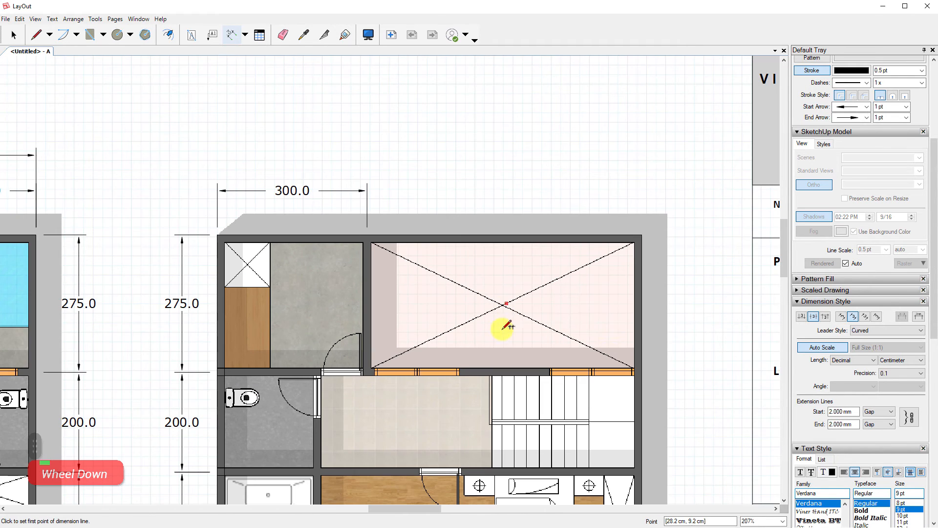
double_click(644, 236)
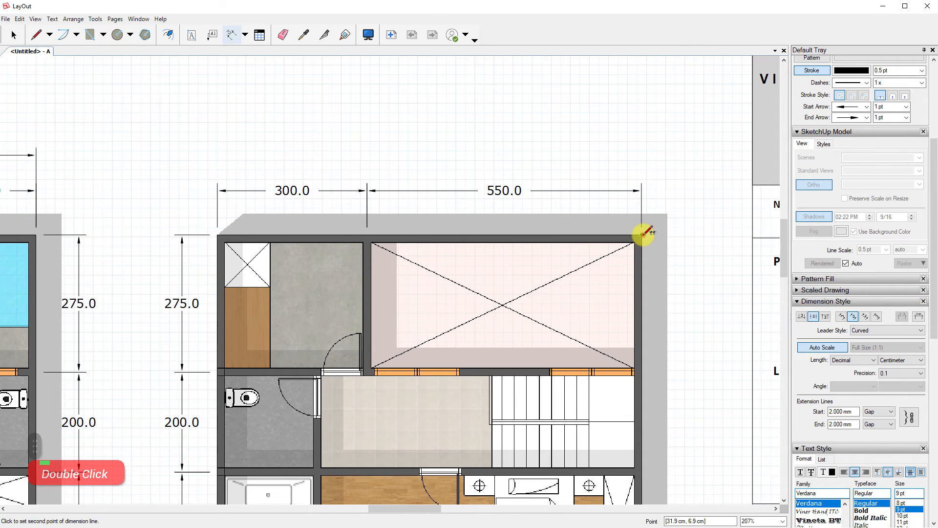
Dimension the depths of the void and the staircase area in one line along the outer wall on the staircase side
click(643, 372)
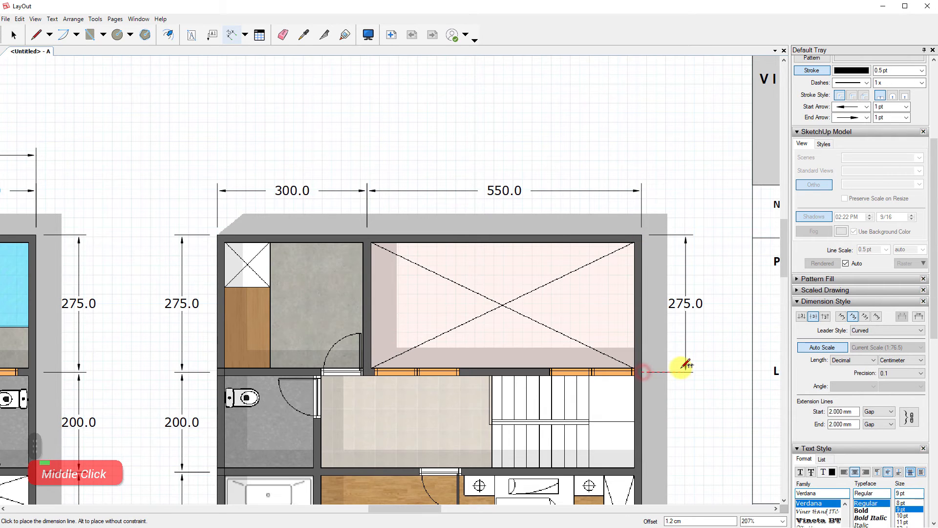
click(681, 367)
mouse_move(680, 368)
shift+middle_down()
mouse_move(676, 184)
mouse_move(685, 167)
shift+middle_up()
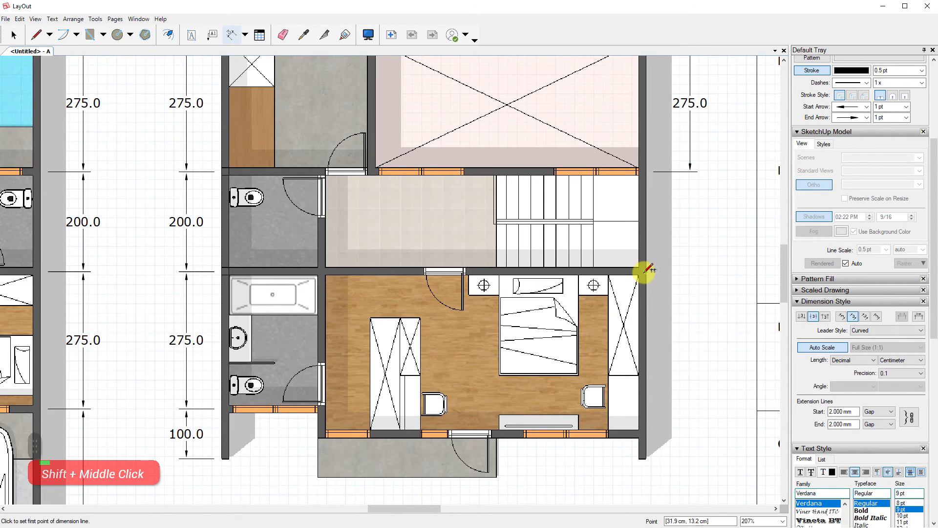
double_click(644, 271)
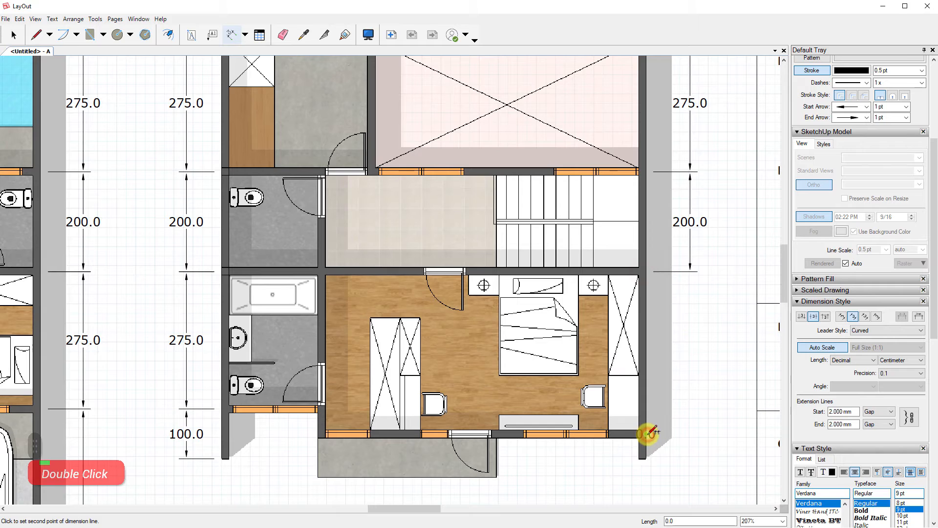
key(Escape)
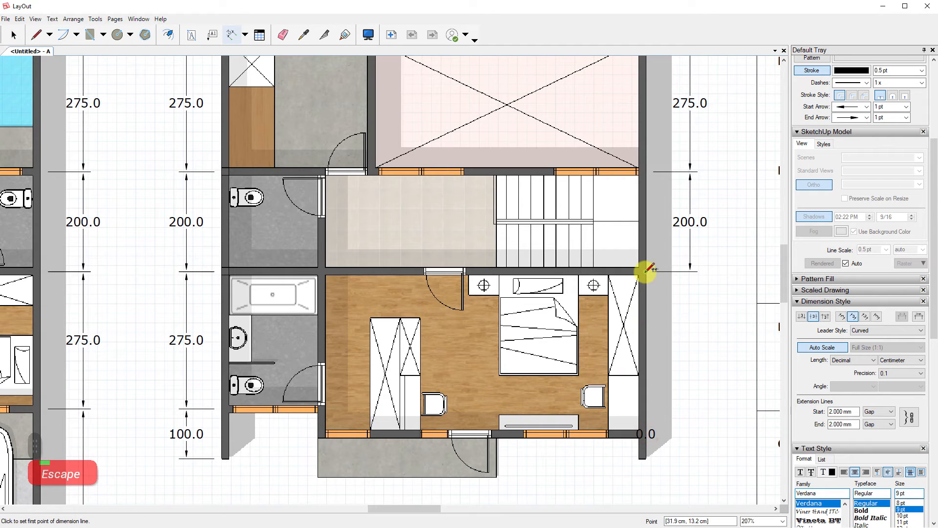
click(648, 268)
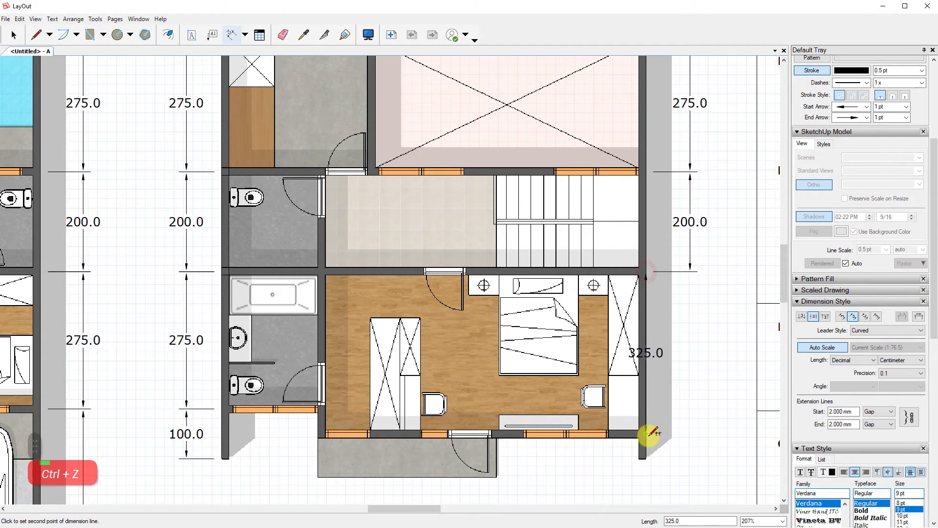
click(648, 434)
key(Escape)
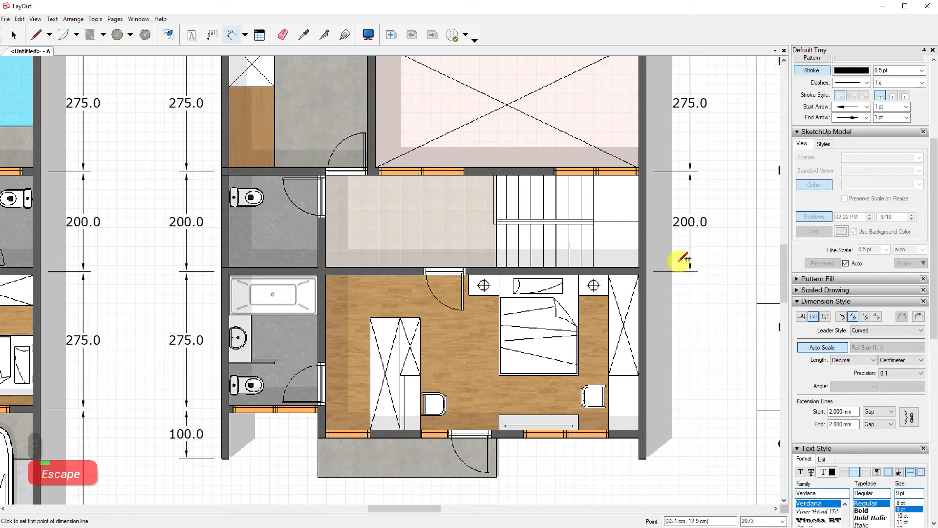
double_click(650, 293)
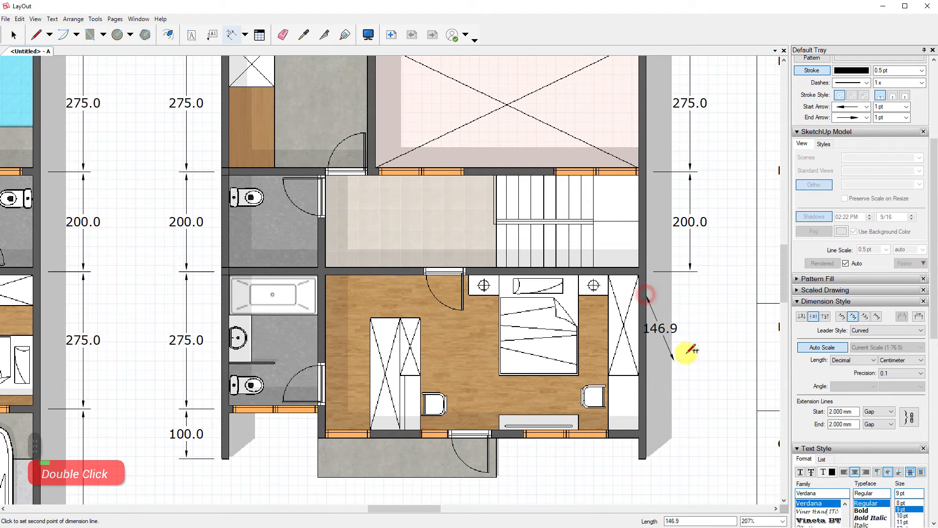
key(Escape)
double_click(643, 320)
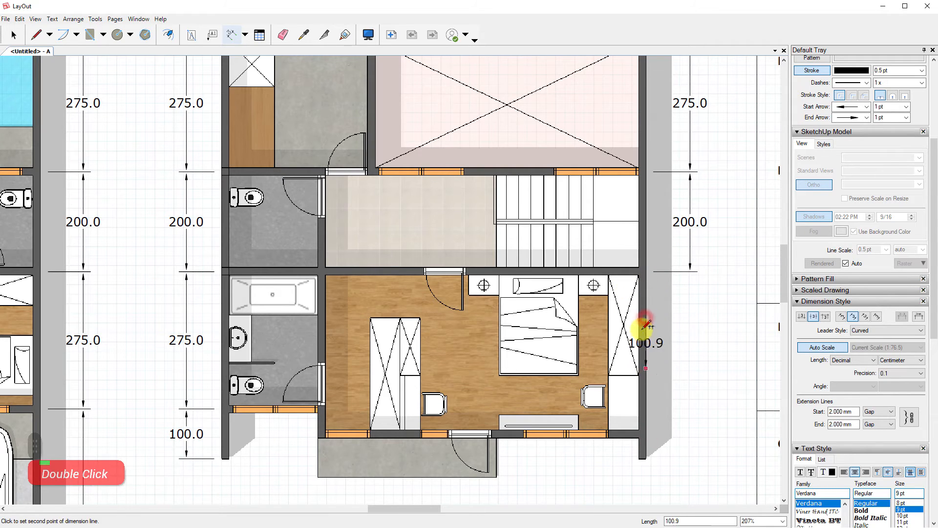
key(Escape)
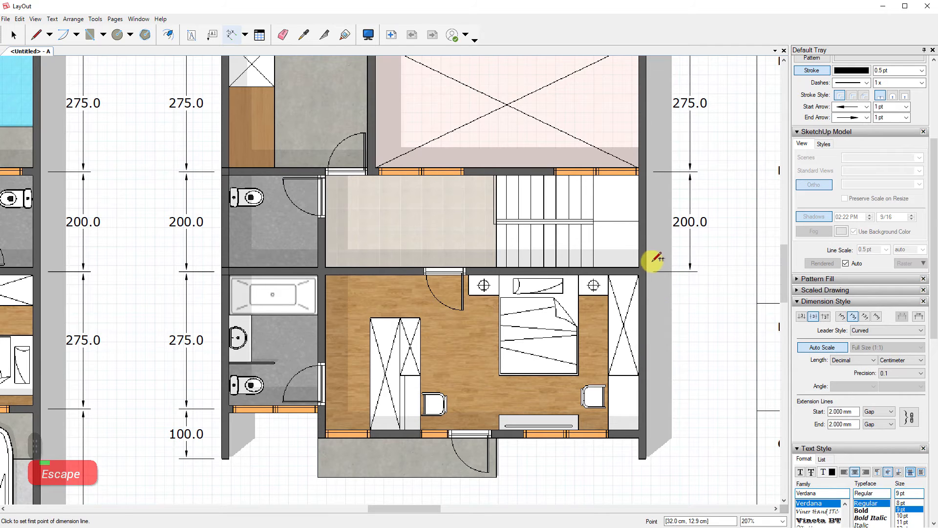
Try to dimension the upper-floor bedroom's depth outside the outer wall, check its alignment with the staircase dimension and undo it
click(651, 269)
click(649, 433)
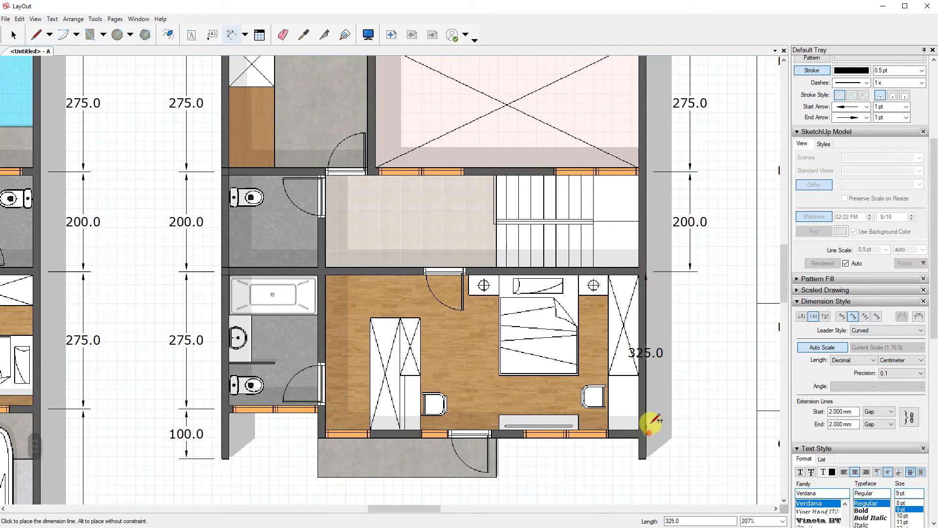
click(690, 242)
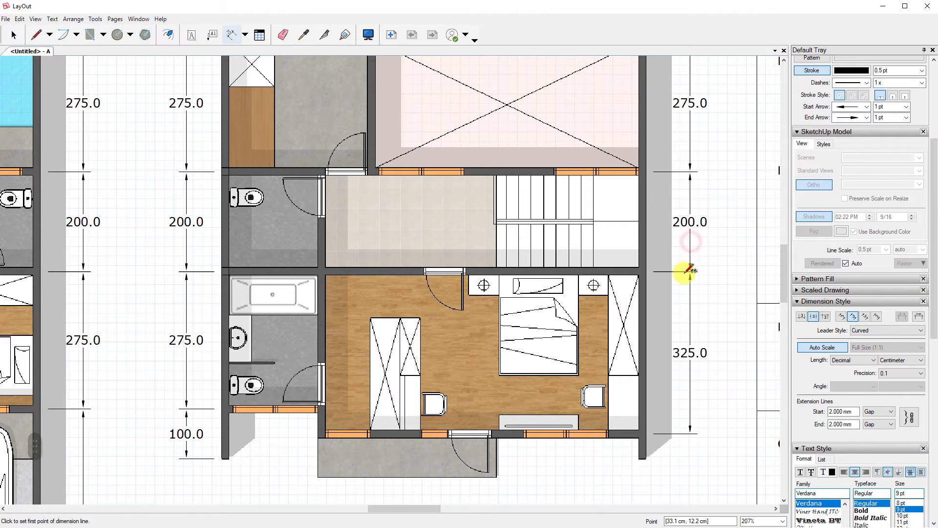
scroll(691, 266, up, 6)
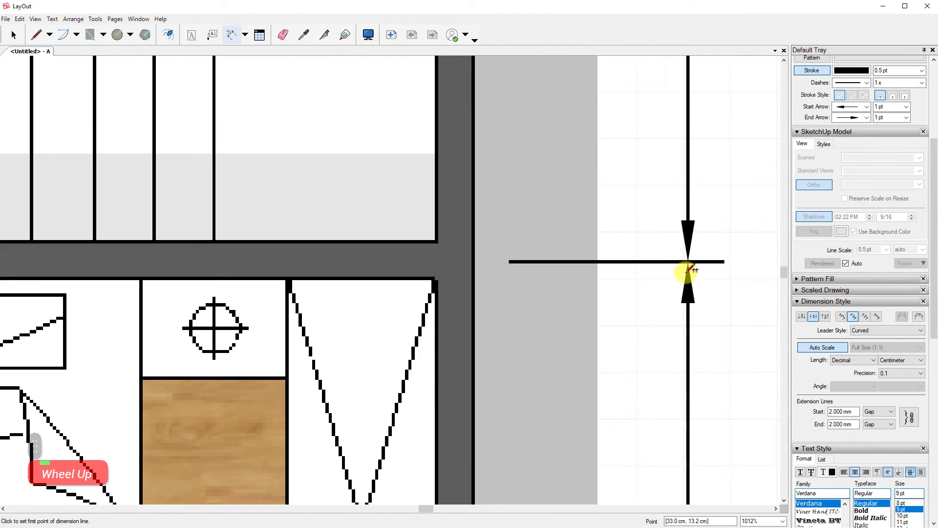
ctrl+scroll(572, 228, down, 2)
key(ctrl+z)
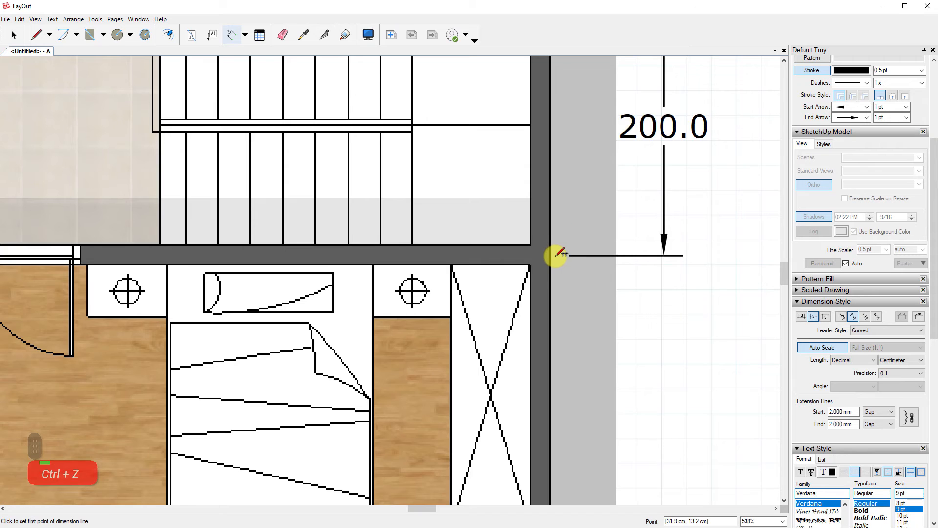
click(552, 255)
scroll(559, 420, down, 5)
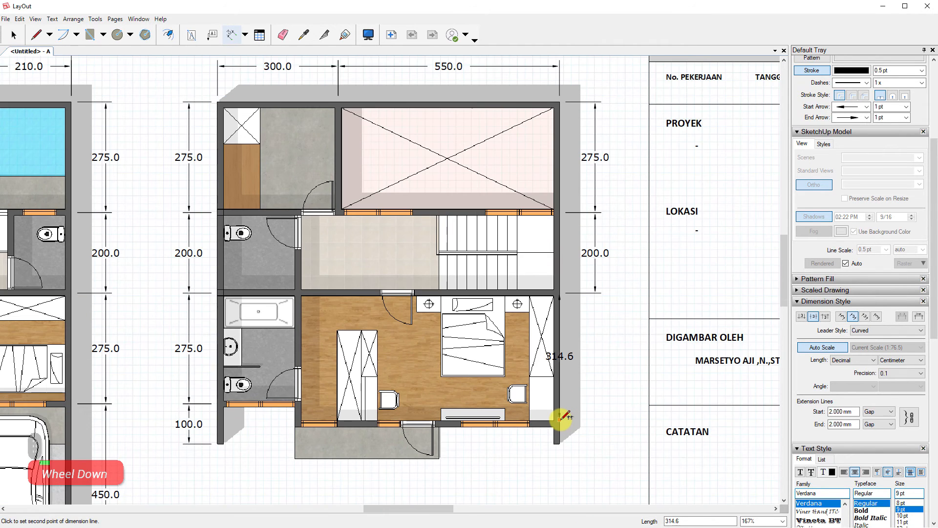
click(561, 418)
scroll(561, 417, up, 2)
key(Escape)
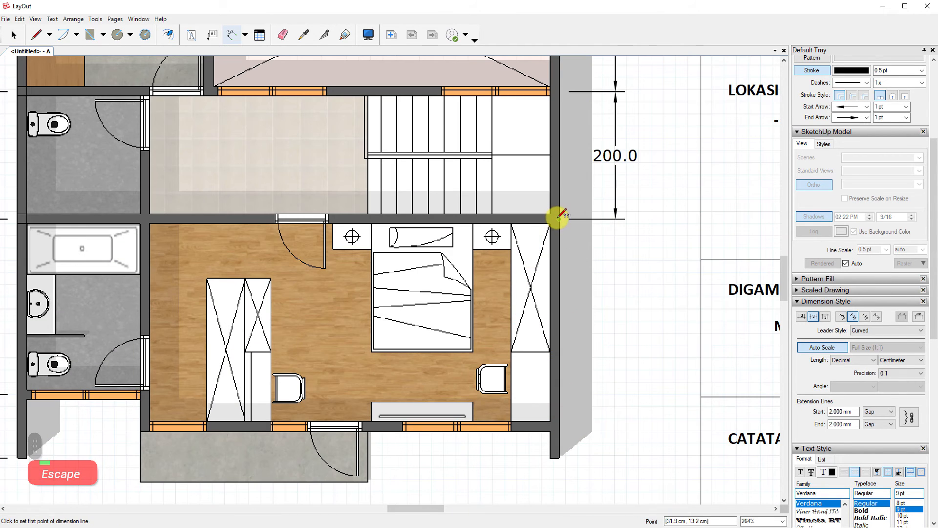
Retry the bedroom's depth dimension between the middles of its cross wall and front wall, inspect the arrow alignment and undo the placement
click(561, 215)
click(559, 429)
scroll(632, 223, up, 4)
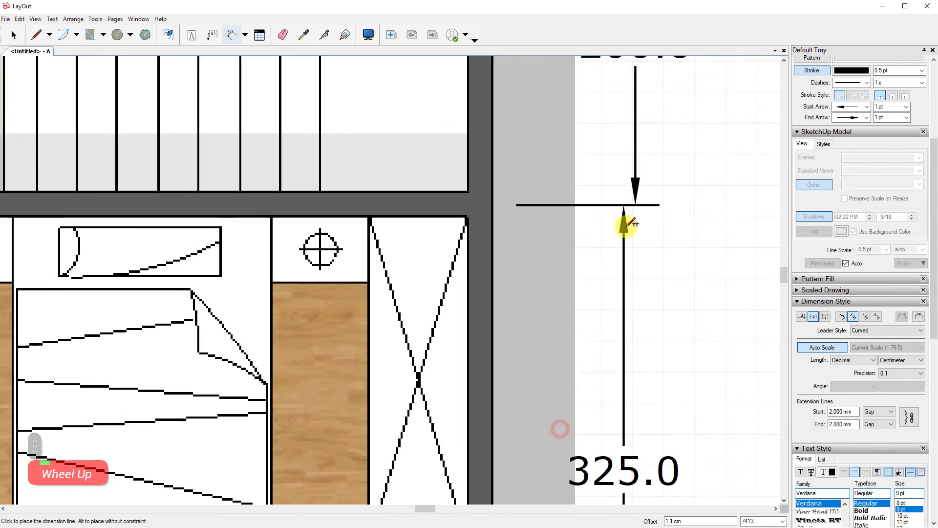
click(634, 215)
scroll(634, 211, up, 4)
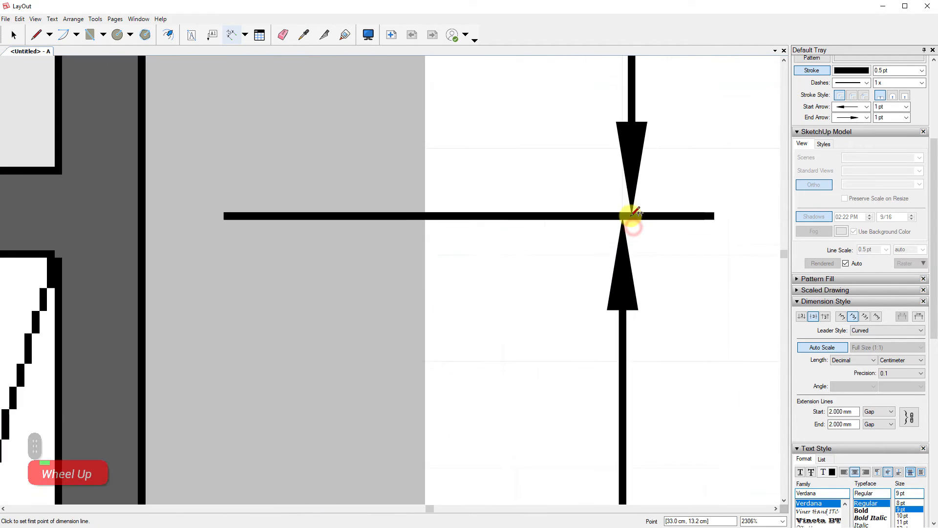
scroll(620, 210, down, 8)
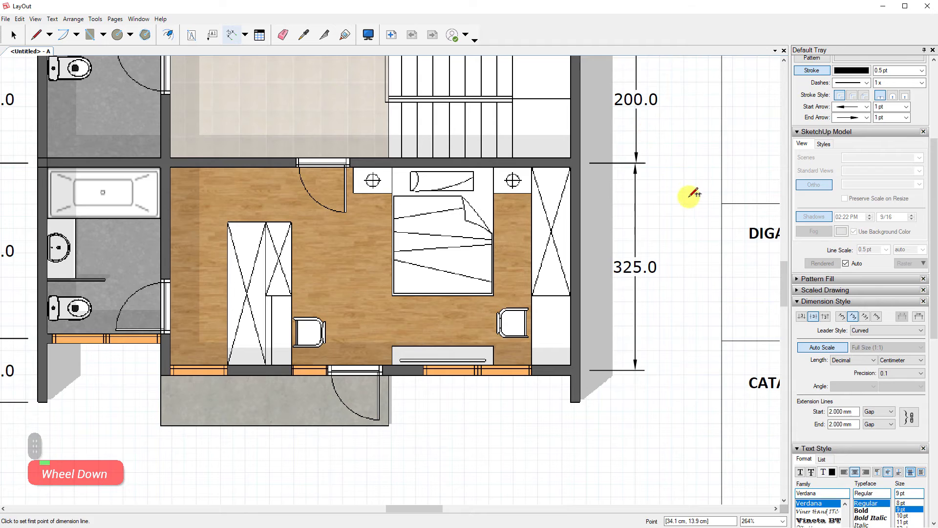
key(ctrl+z)
Dimension the upper-floor bedroom's depth between the middles of its cross wall and front wall, in line with the staircase dimension
click(580, 161)
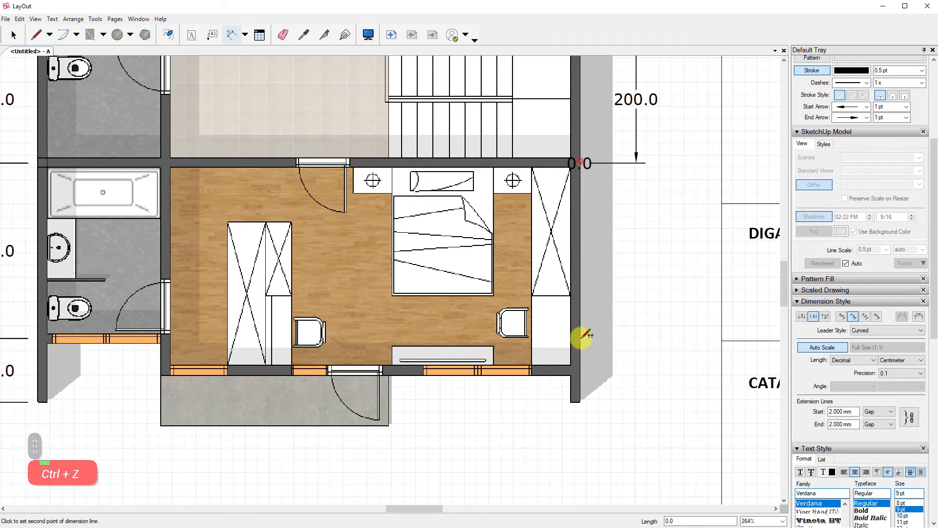
click(580, 369)
click(636, 166)
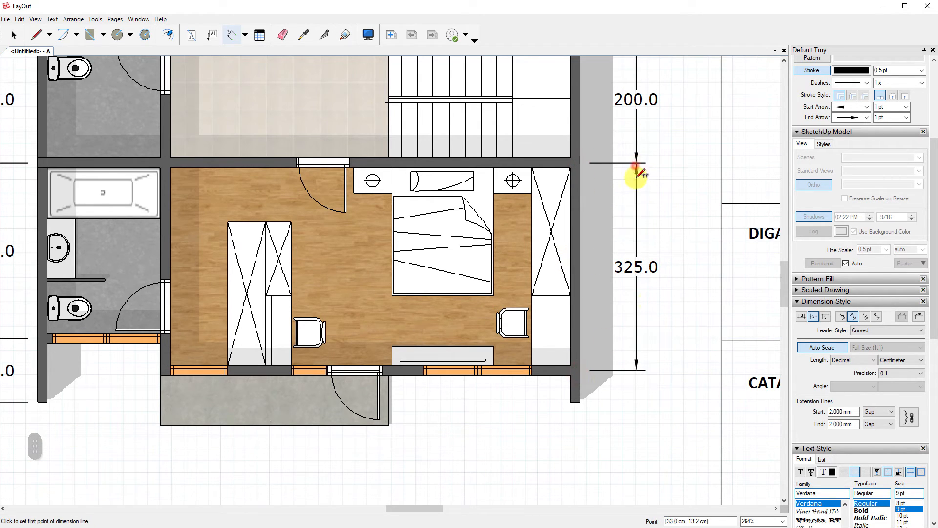
Dimension the depth of the outer wall's projection beyond the upper-floor bedroom's front wall, in line with the bedroom's depth dimension
click(580, 370)
click(580, 402)
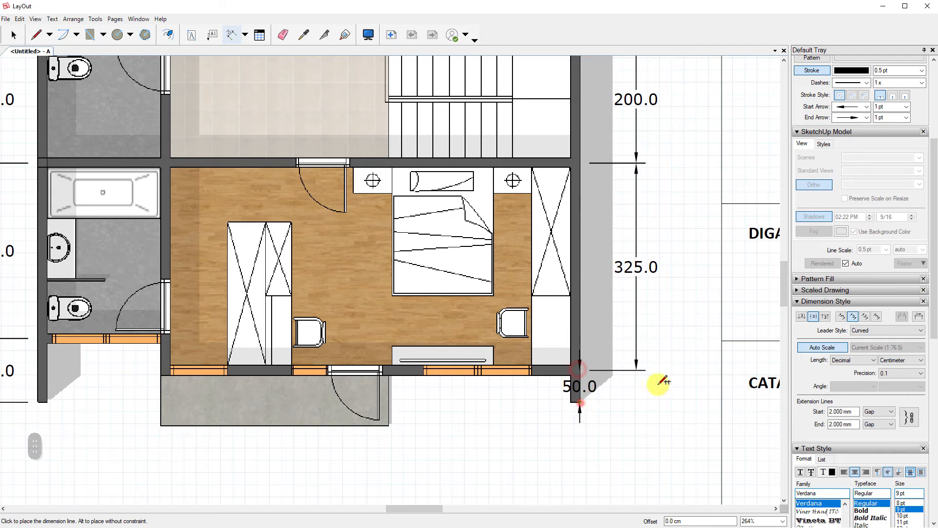
click(637, 367)
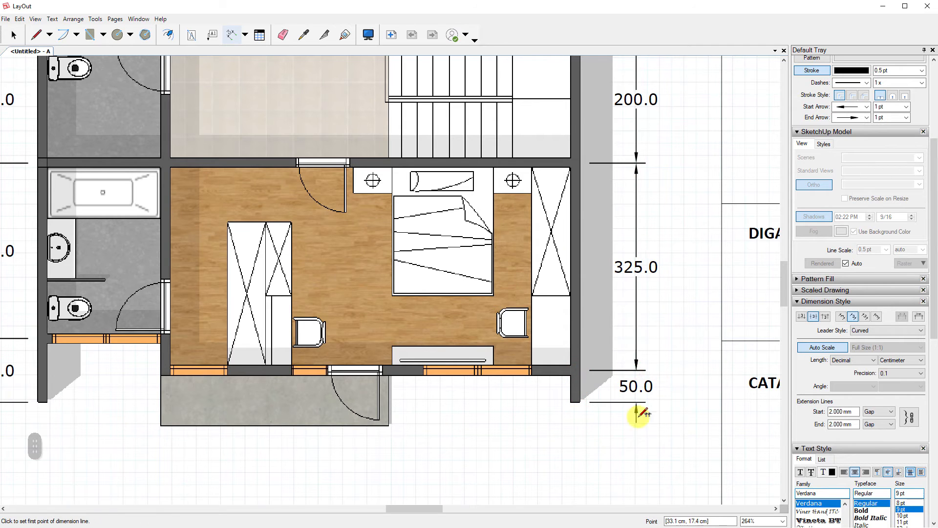
scroll(654, 268, down, 3)
scroll(303, 332, up, 3)
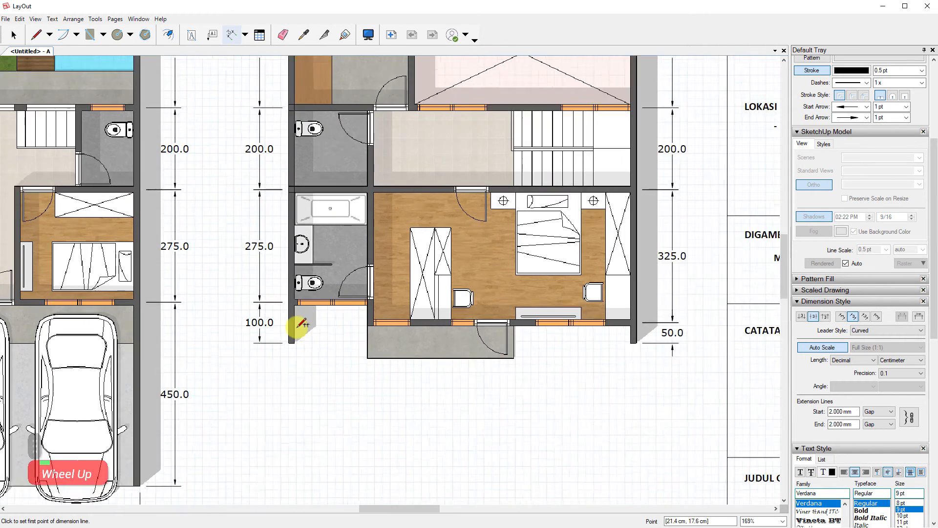
scroll(305, 346, down, 3)
scroll(373, 341, up, 2)
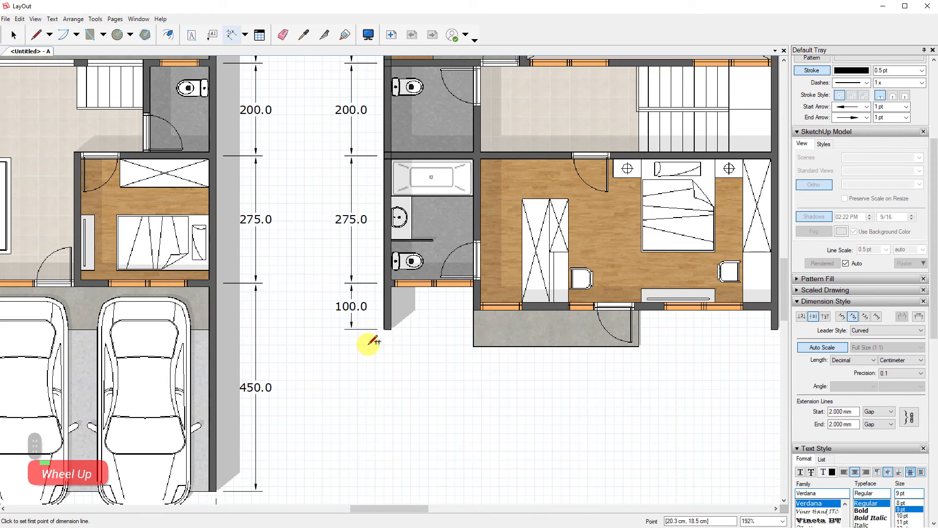
click(391, 326)
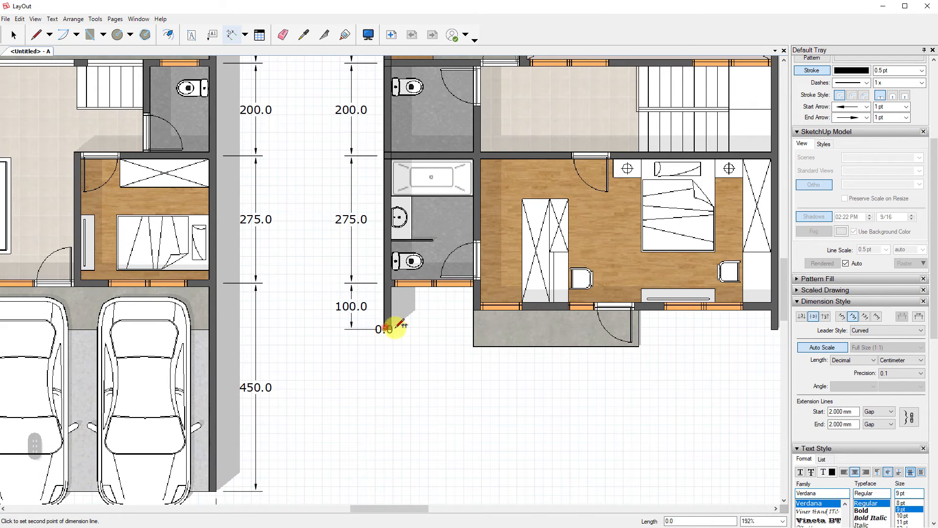
scroll(479, 309, up, 3)
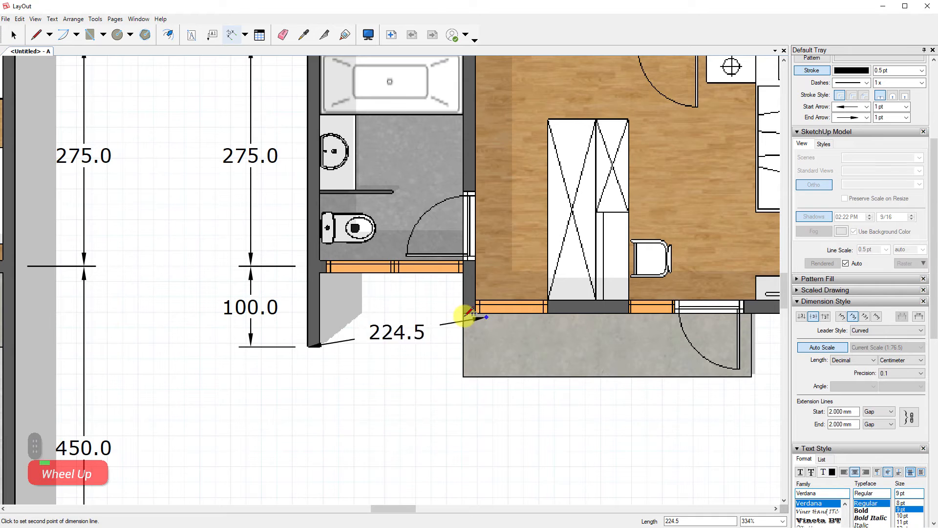
scroll(470, 312, up, 2)
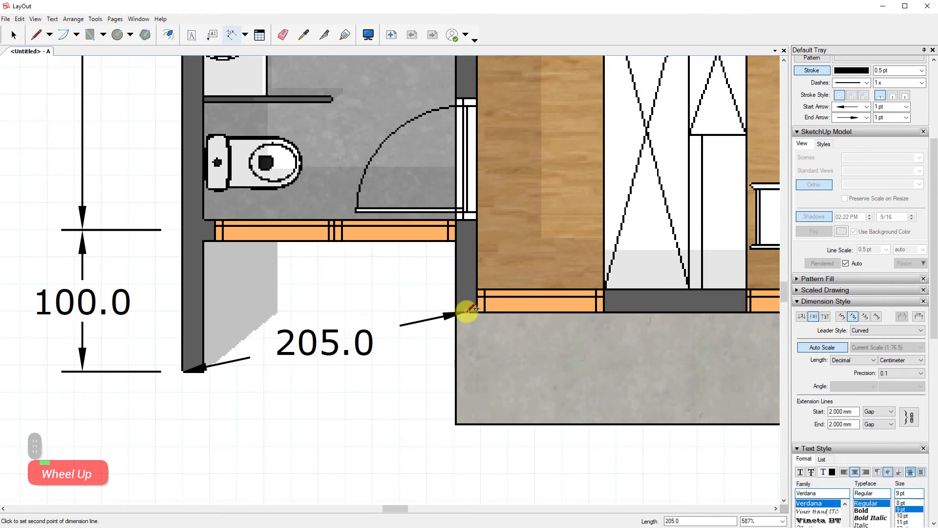
scroll(465, 310, down, 3)
scroll(338, 273, up, 2)
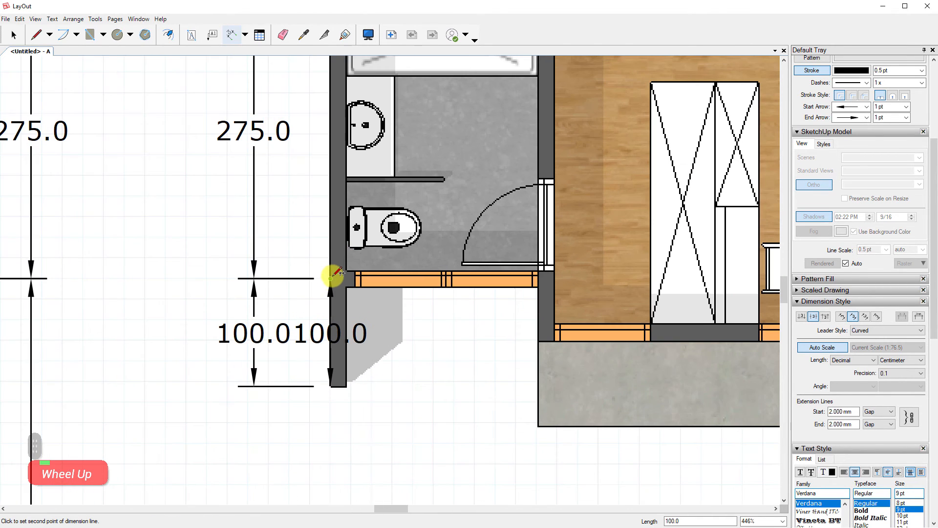
key(space)
scroll(517, 408, down, 3)
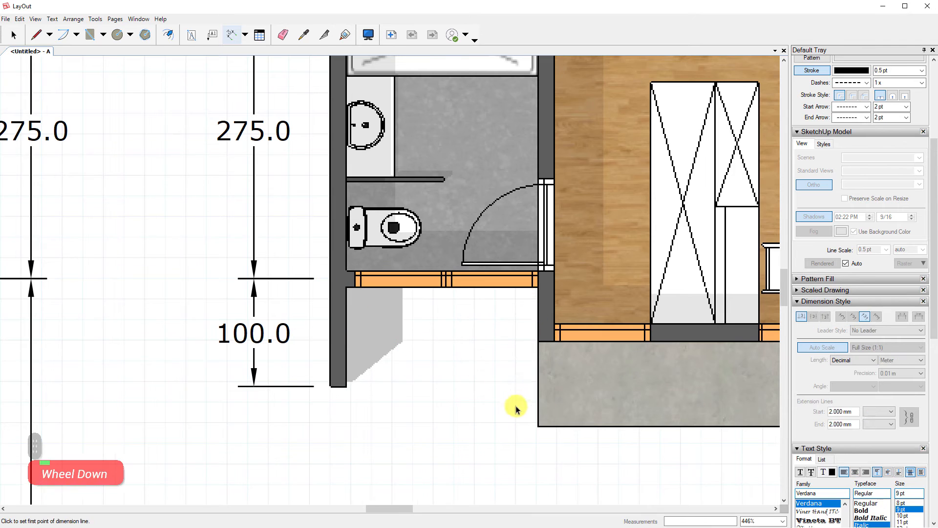
Look at the outer wall's junction above the upper-floor bathtub and switch to the DENAH.skp model in SketchUp
scroll(423, 323, up, 2)
shift+middle_drag(435, 90, 457, 249)
drag(410, 206, 469, 257)
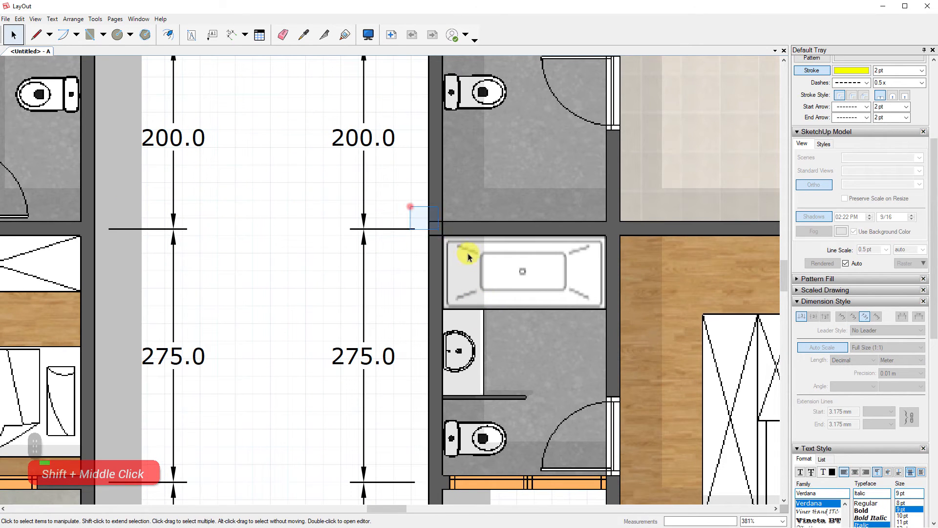
key(alt+Tab)
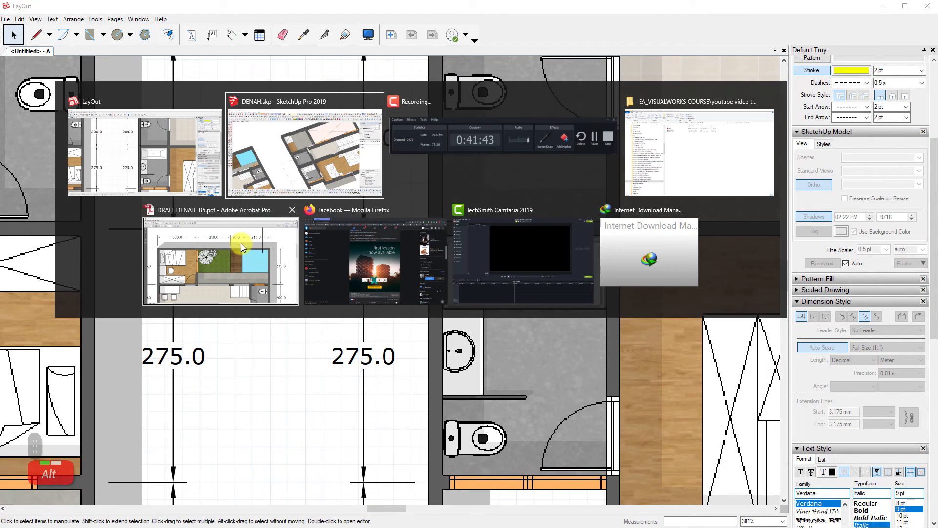
alt+click(284, 151)
Copy the small square at the outer wall's junction above the bathtub onto the corner between the bedroom's bathroom-side wall and front wall
scroll(434, 331, up, 3)
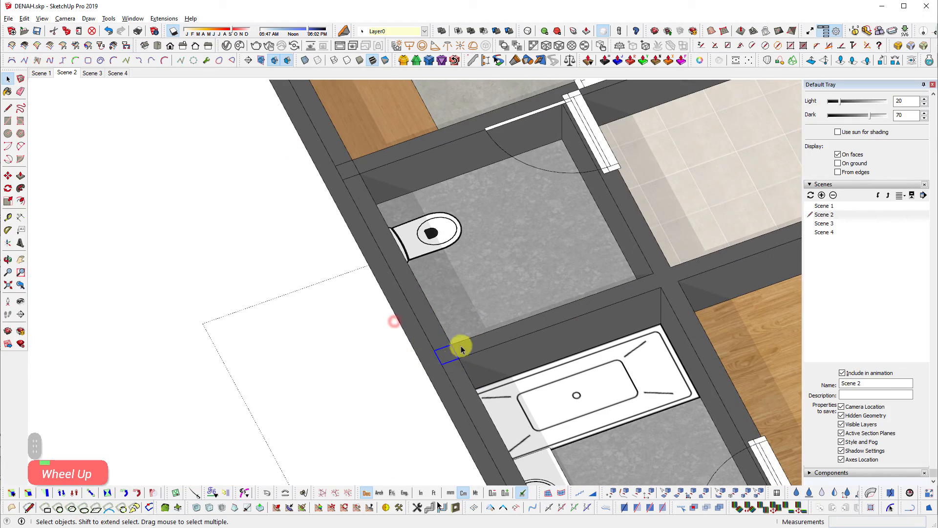
scroll(444, 352, down, 2)
key(m)
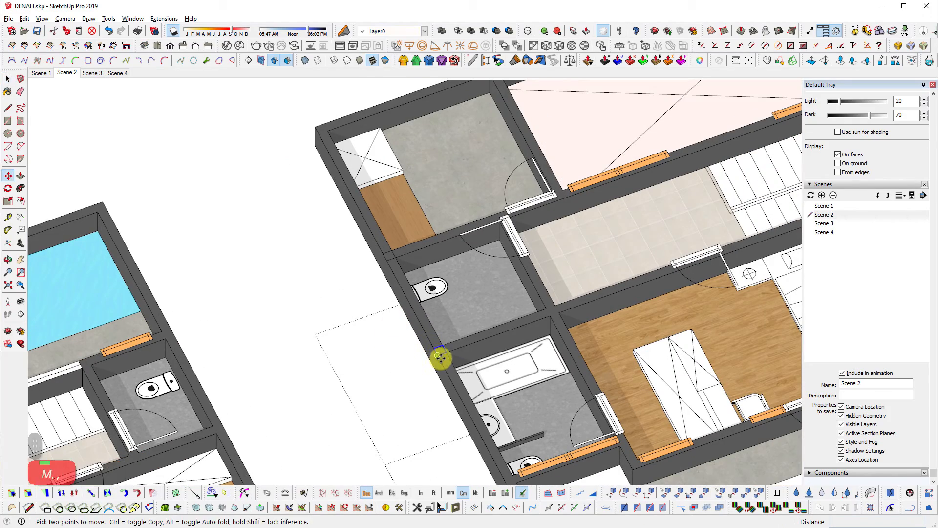
key(ctrl)
click(437, 354)
scroll(605, 457, up, 3)
scroll(606, 457, up, 1)
click(604, 456)
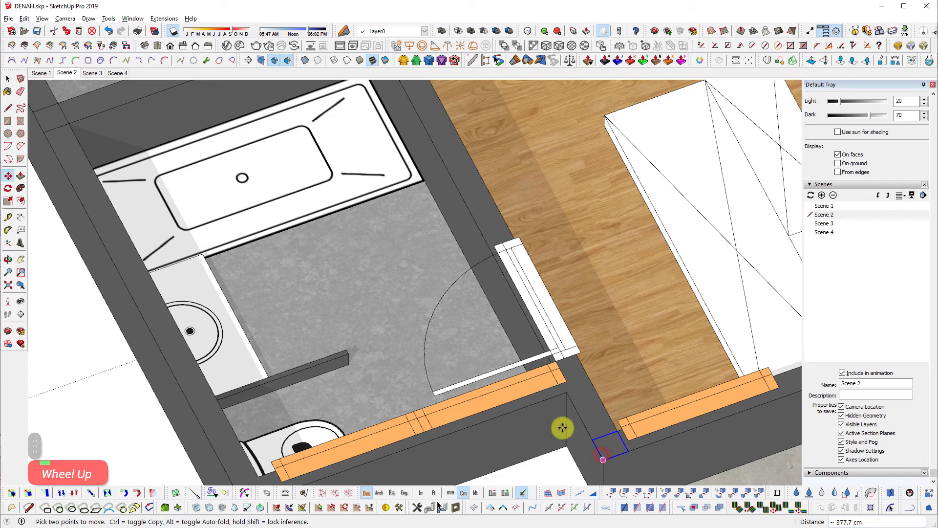
scroll(471, 310, down, 5)
key(space)
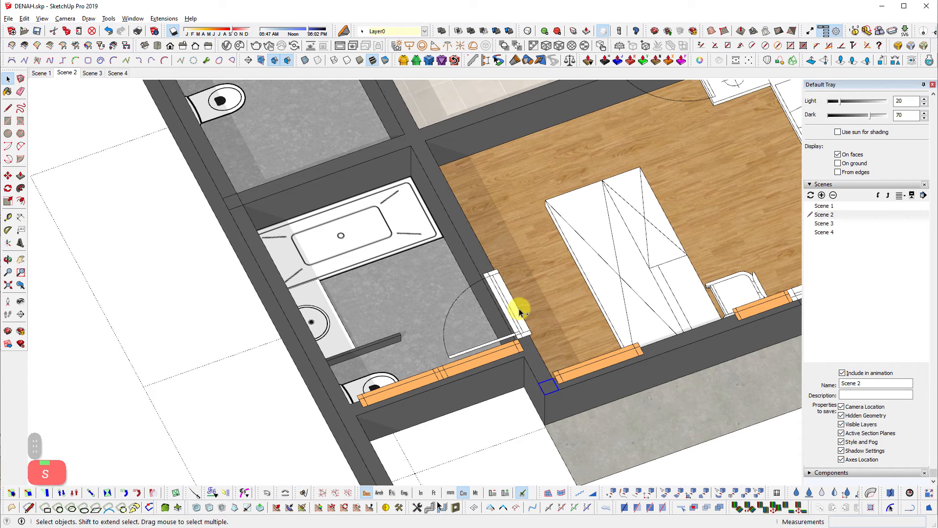
Switch back to LayOut and update the floor plan viewport's model reference
key(alt+Tab)
right_click(488, 293)
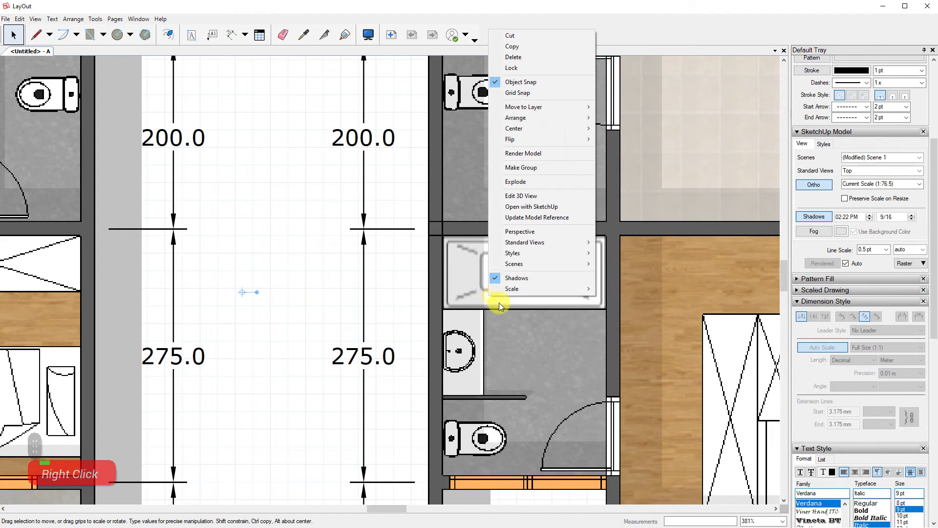
click(537, 217)
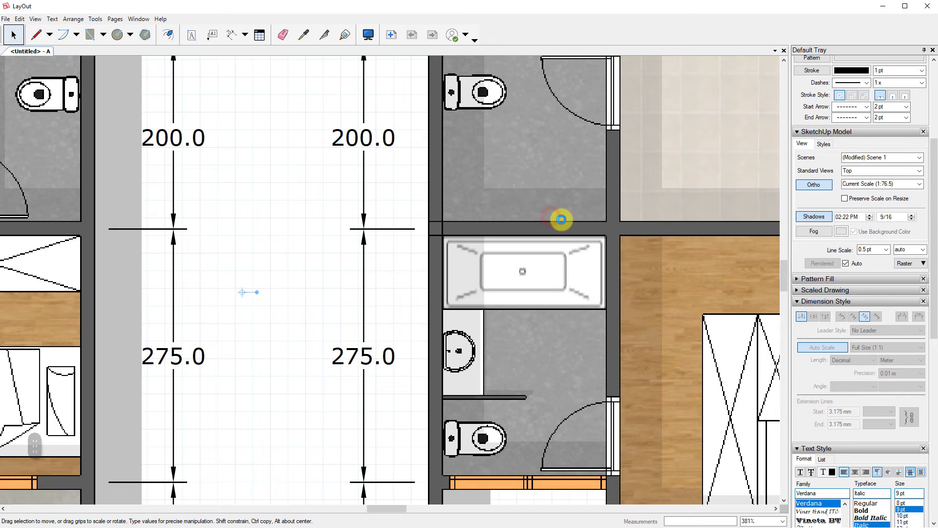
Dimension the upper-floor bathroom's width below the plan, from the outer wall's outside edge to the middle of the bedroom's side wall
scroll(560, 204, down, 1)
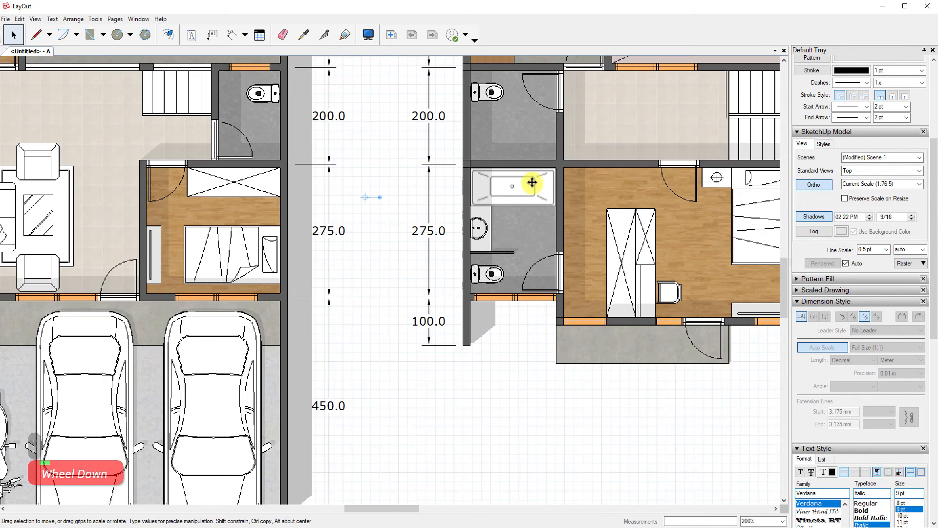
scroll(535, 408, up, 3)
shift+middle_drag(595, 383, 559, 324)
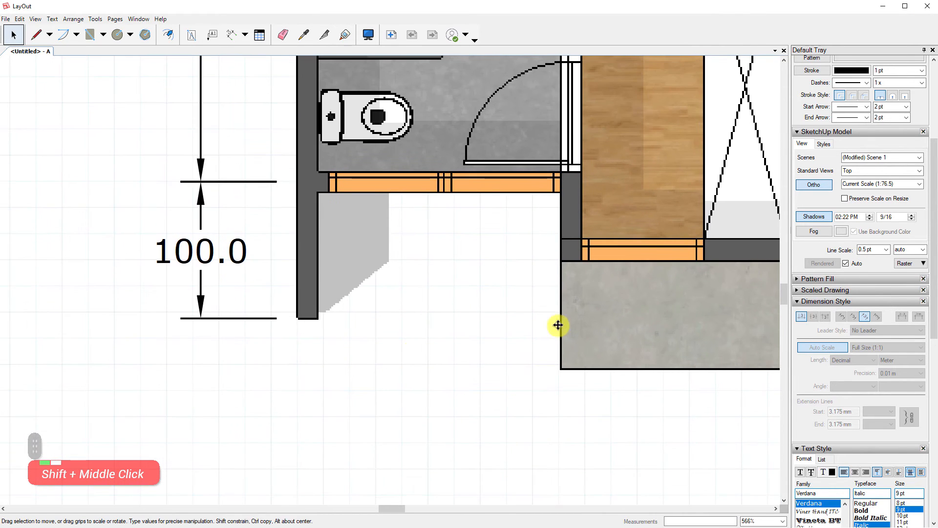
key(d)
click(302, 314)
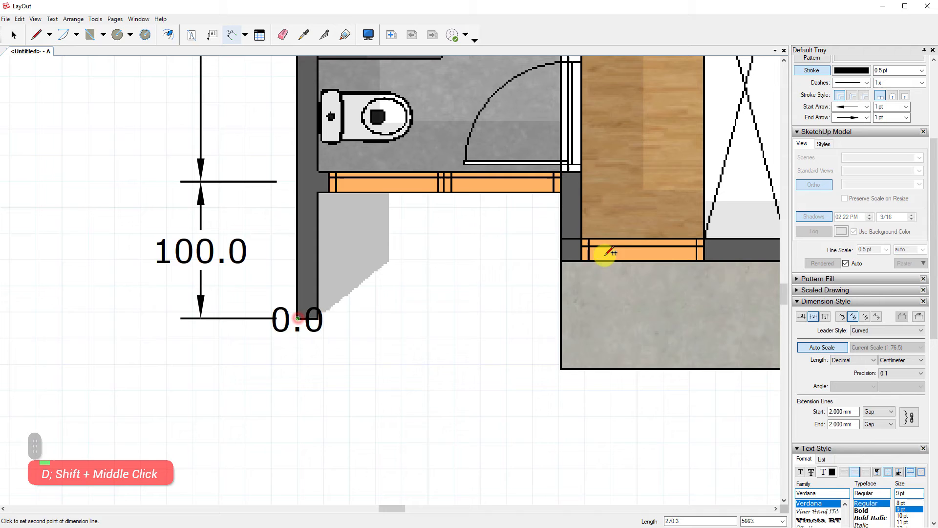
click(569, 259)
click(553, 461)
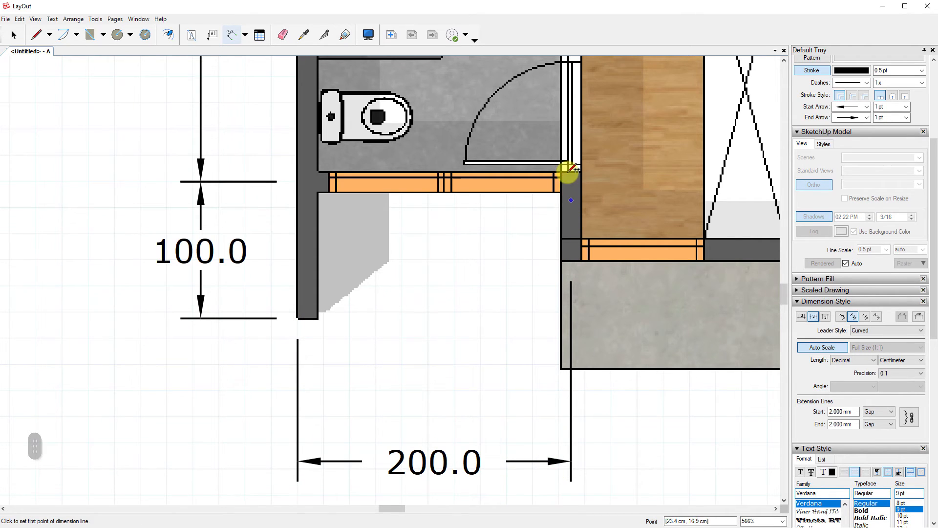
scroll(511, 293, down, 3)
scroll(652, 389, down, 3)
scroll(710, 386, up, 3)
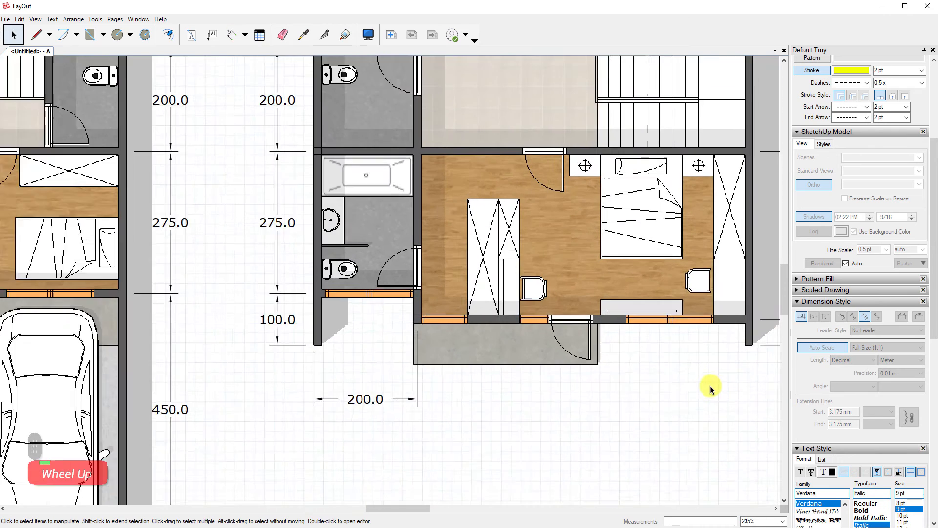
shift+middle_drag(710, 386, 580, 312)
key(shift+d)
double_click(579, 267)
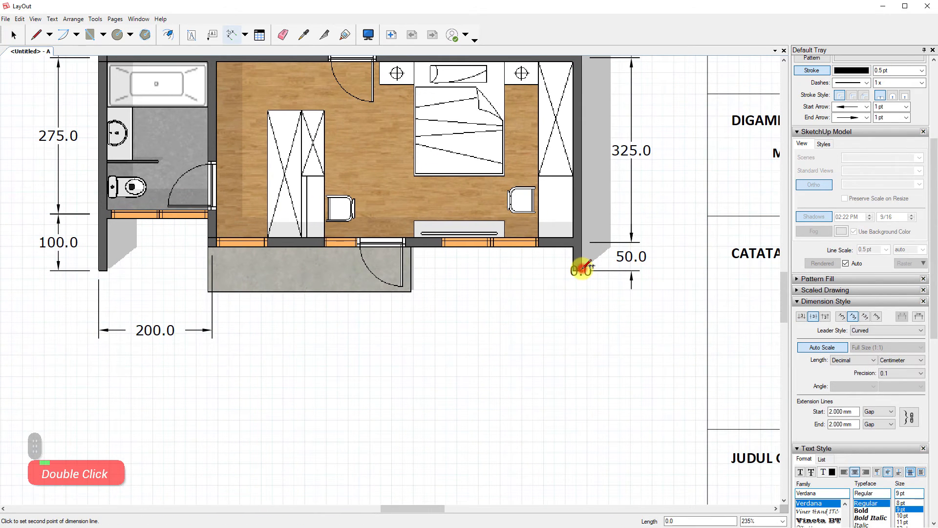
scroll(219, 242, up, 3)
key(Escape)
Dimension the upper-floor bedroom's width from its side wall's middle to the outer wall's outside edge, in line with the bathroom's width dimension
click(218, 239)
scroll(655, 260, down, 2)
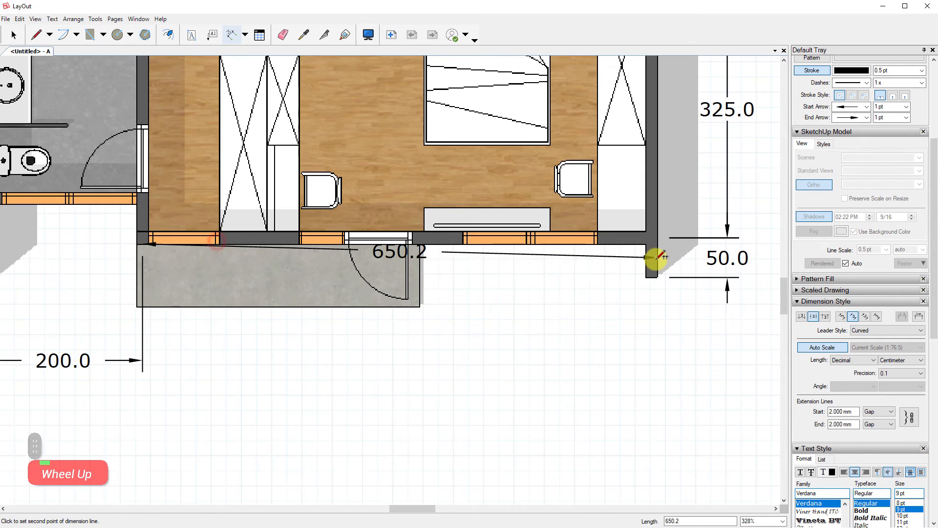
click(648, 275)
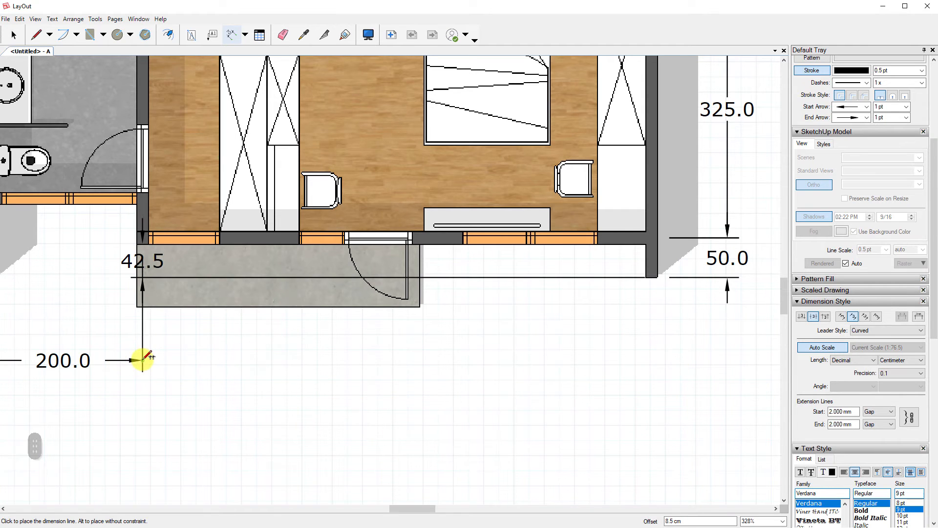
click(679, 361)
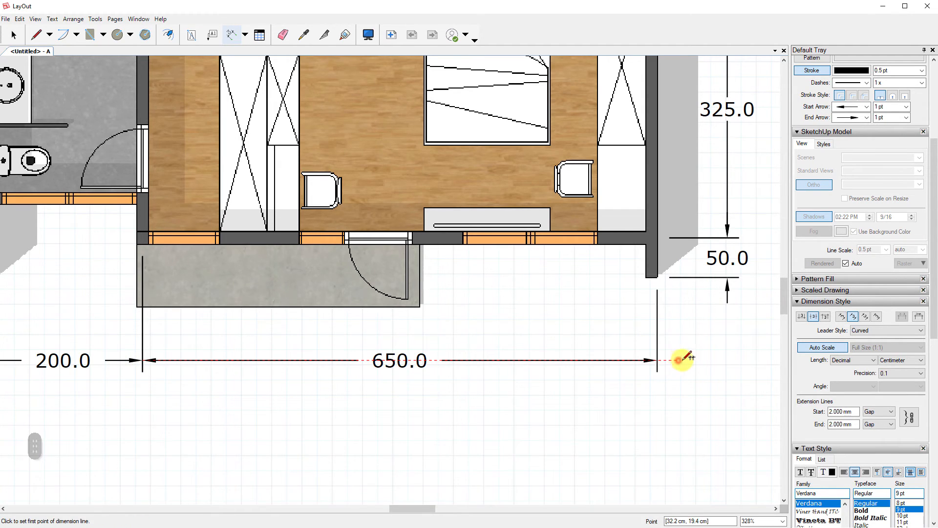
Add the text label "void" inside the crossed void area of the upper-floor plan
scroll(709, 342, down, 3)
key(space)
scroll(679, 364, down, 2)
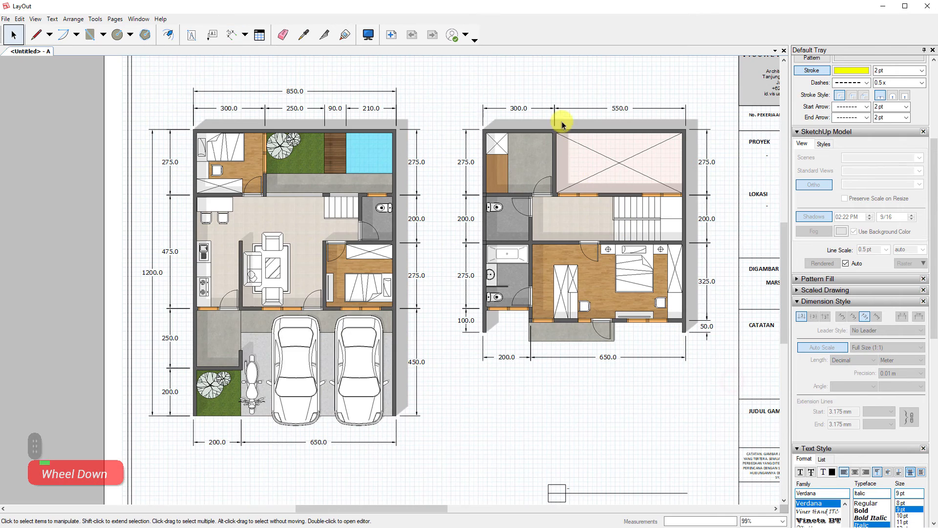
shift+middle_drag(611, 149, 563, 210)
key(t)
scroll(587, 222, up, 4)
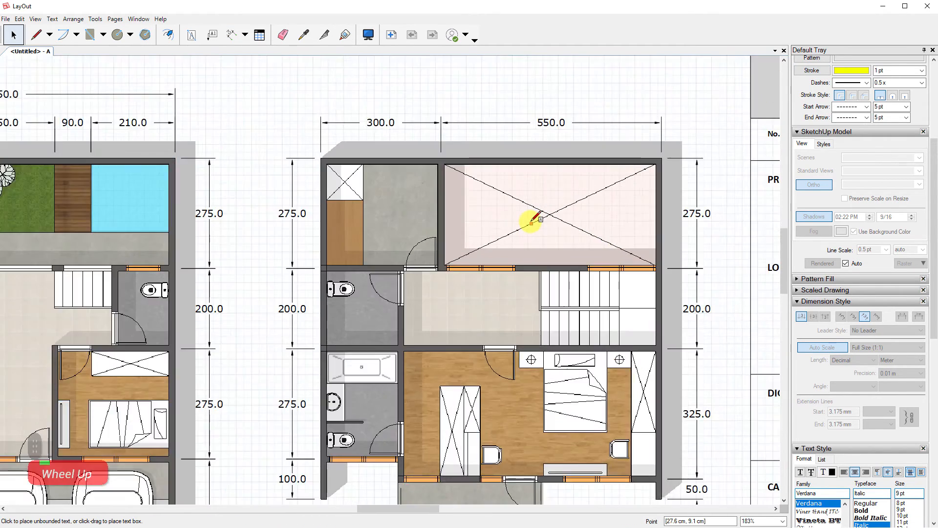
click(537, 213)
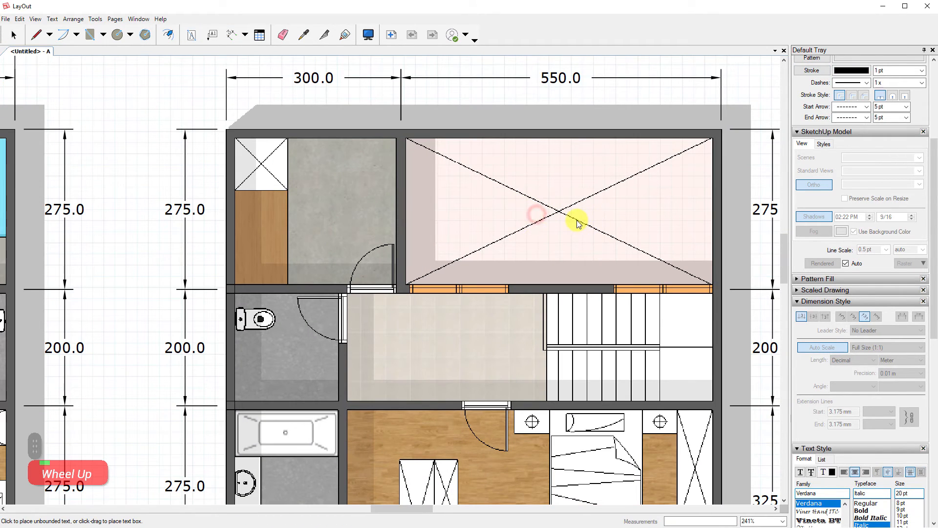
text(void)
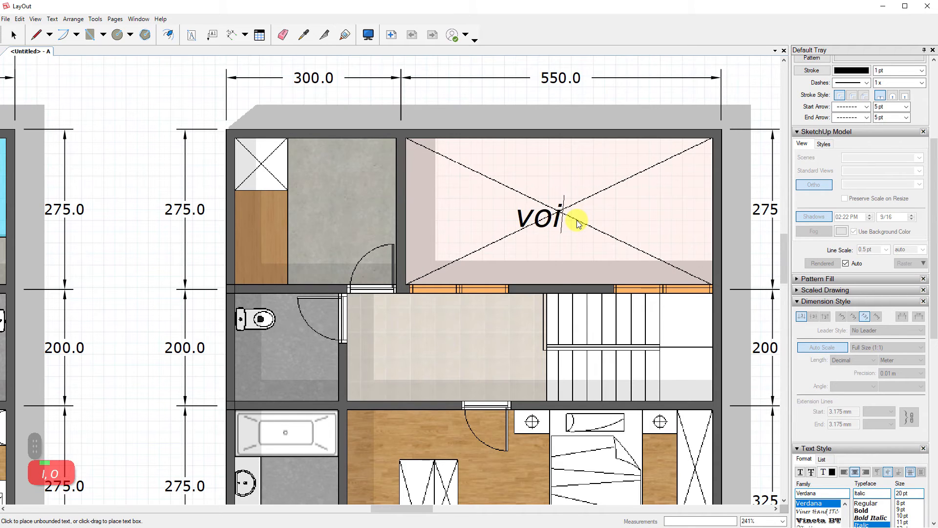
Centre the void label on the crossing of the area's diagonals and set its text size to 11 pt
click(13, 34)
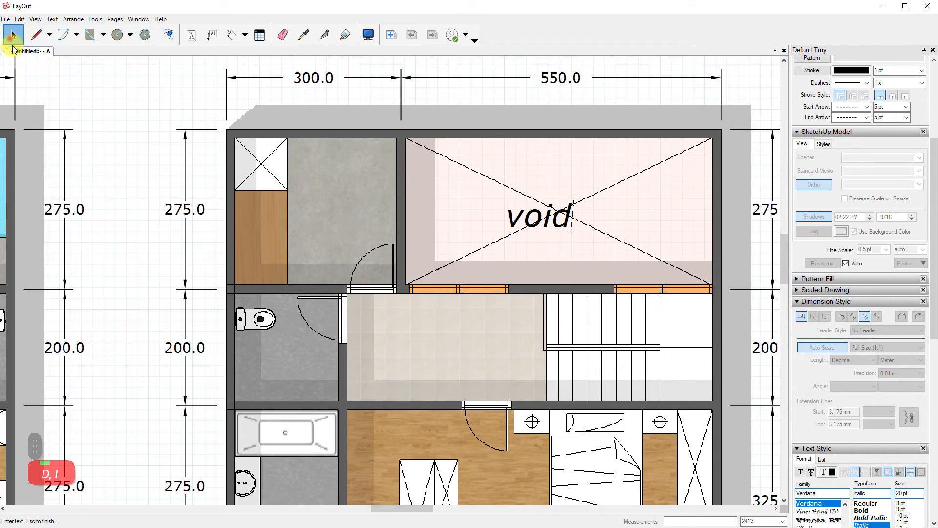
click(555, 223)
drag(555, 225, 578, 222)
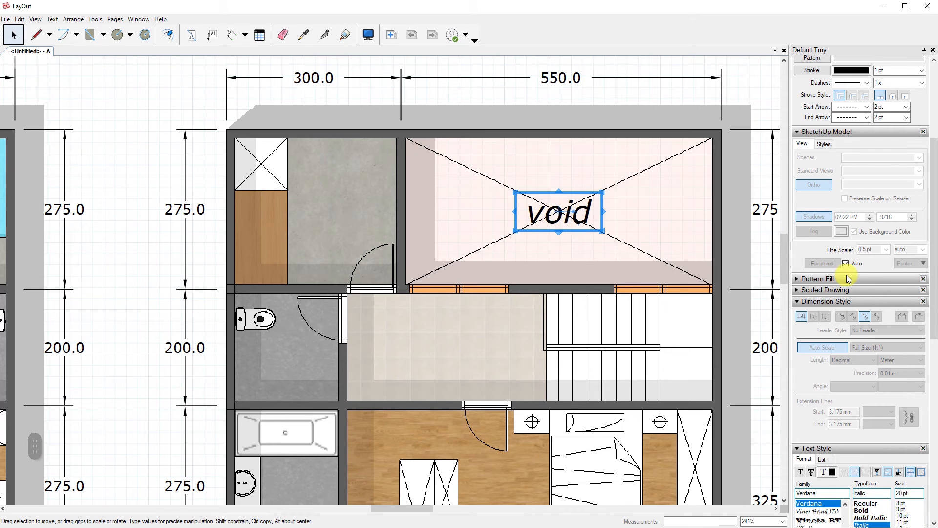
scroll(860, 286, down, 3)
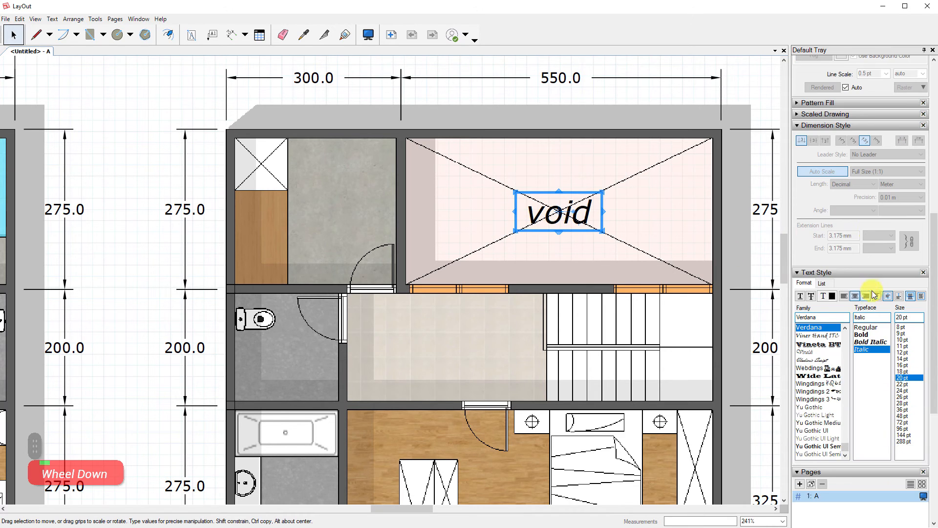
double_click(914, 346)
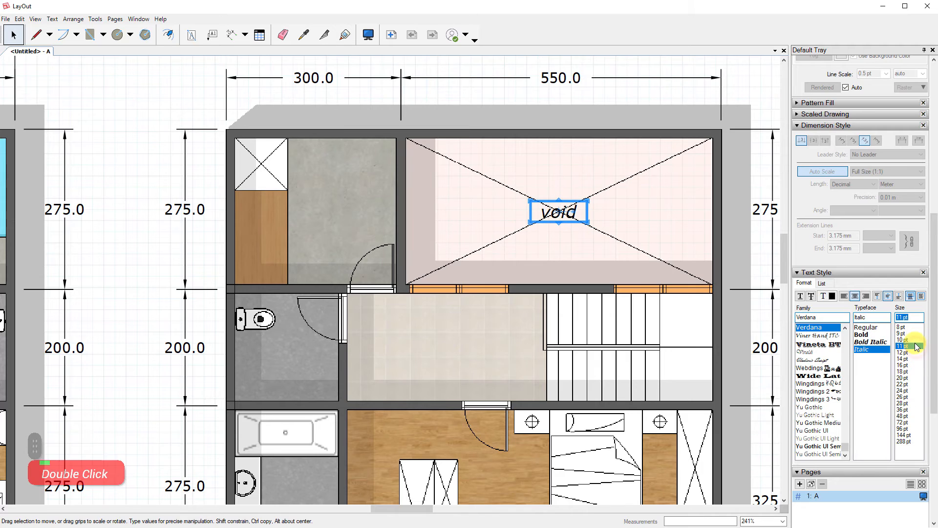
click(638, 107)
click(541, 211)
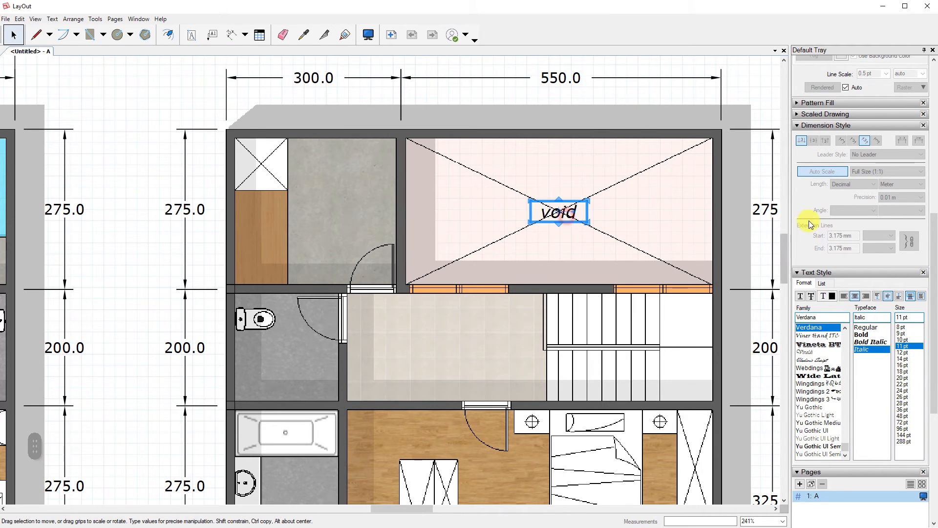
Give the void label a white background fill so it masks the crossing diagonals
scroll(800, 185, up, 5)
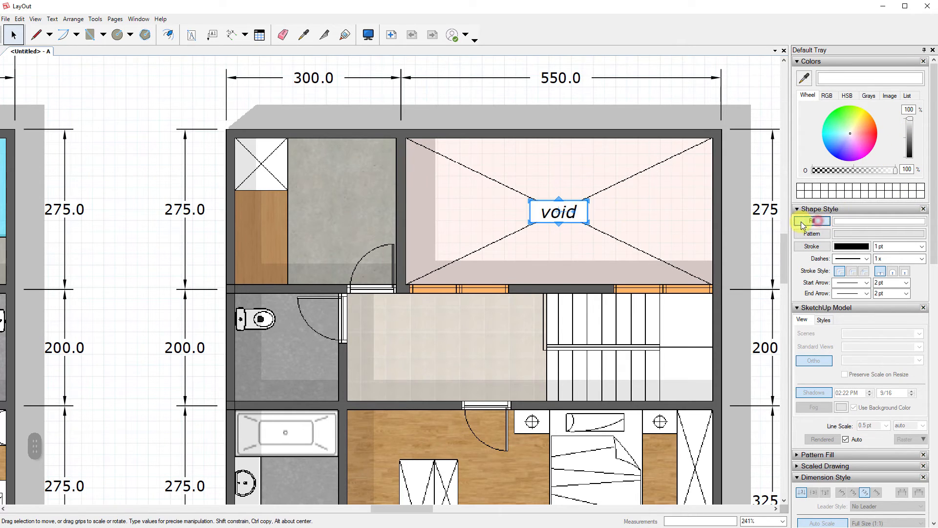
click(602, 107)
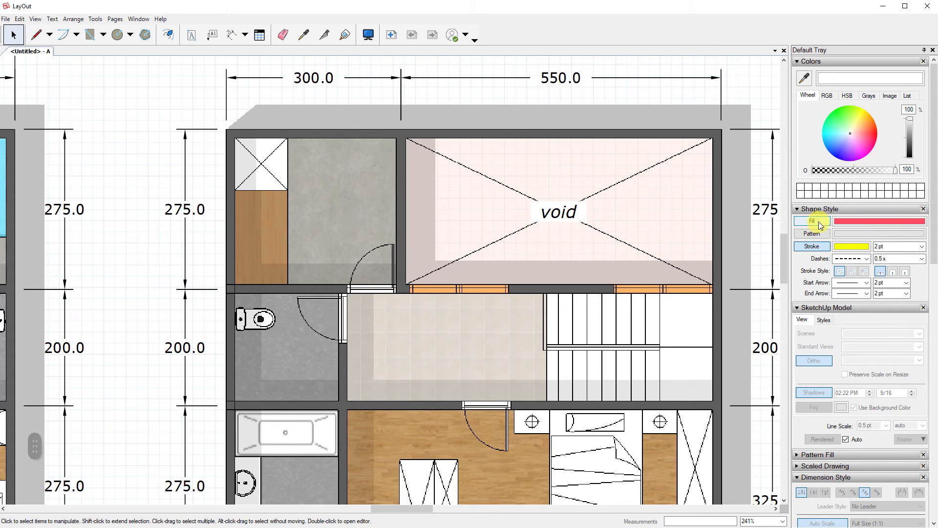
Try a purple fill colour on the void label and undo the colour change
click(581, 212)
click(858, 223)
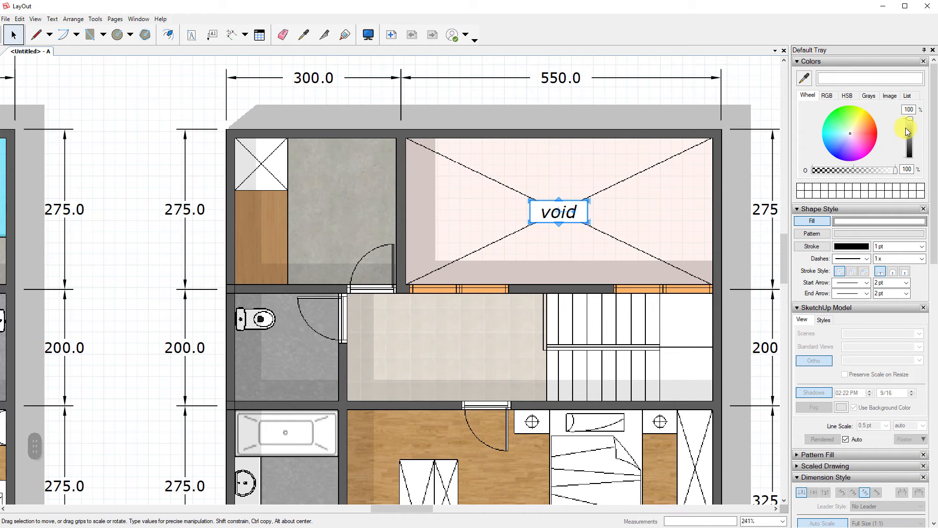
mouse_move(907, 131)
mouse_down()
mouse_move(908, 146)
mouse_move(911, 120)
mouse_up()
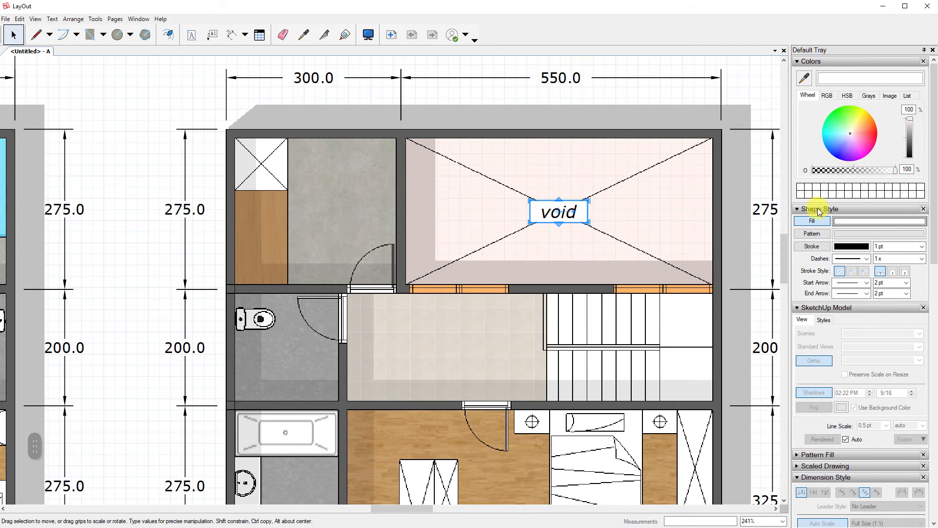
click(851, 223)
click(851, 222)
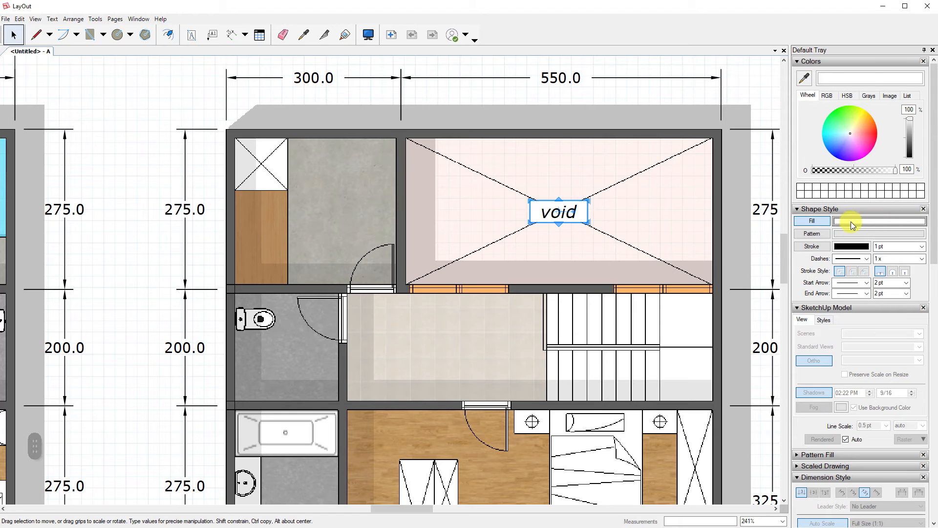
drag(851, 145, 853, 148)
middle_drag(749, 161, 719, 130)
key(ctrl+z)
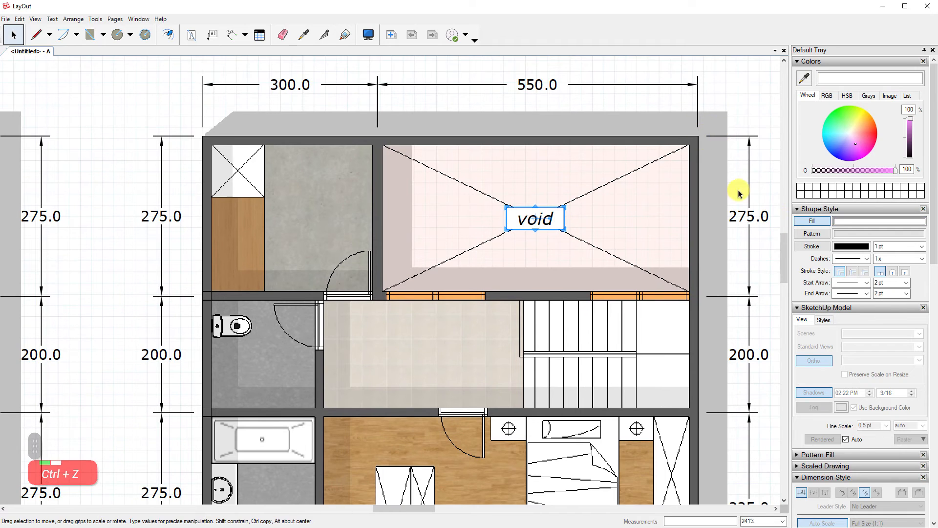
Turn on a black 1 pt outline around the void label
scroll(790, 231, up, 1)
scroll(594, 222, up, 2)
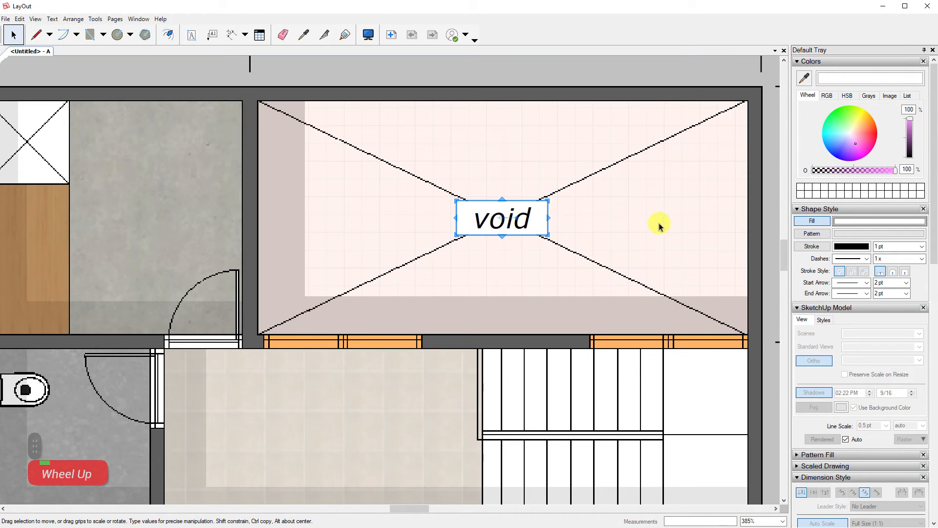
click(820, 247)
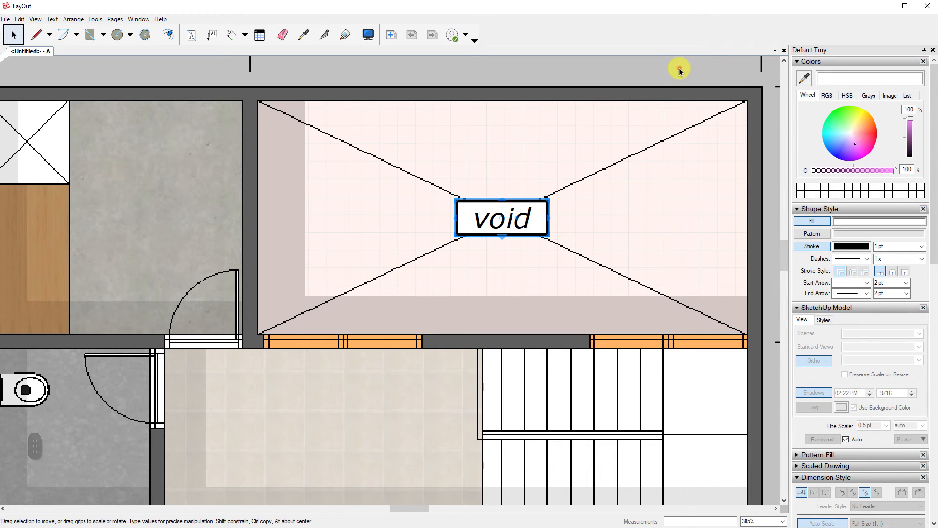
scroll(618, 211, down, 3)
shift+middle_drag(411, 151, 453, 178)
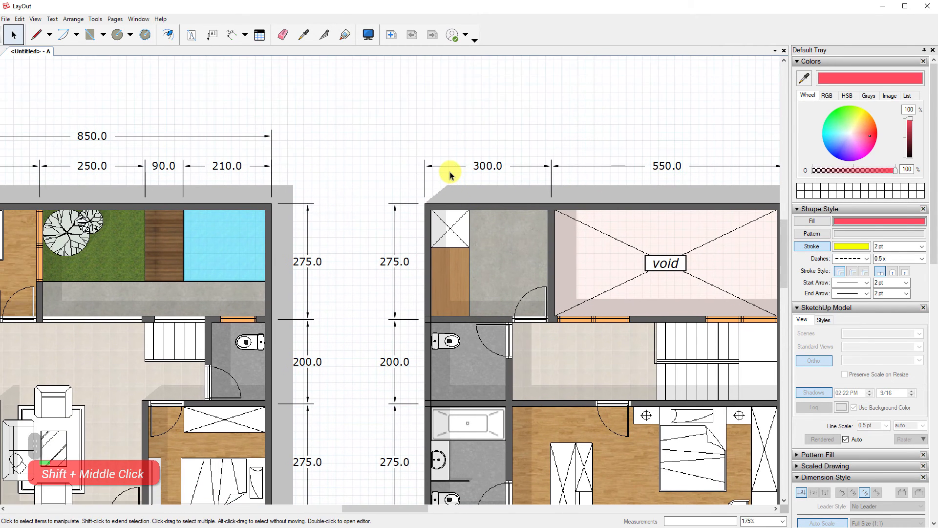
click(469, 106)
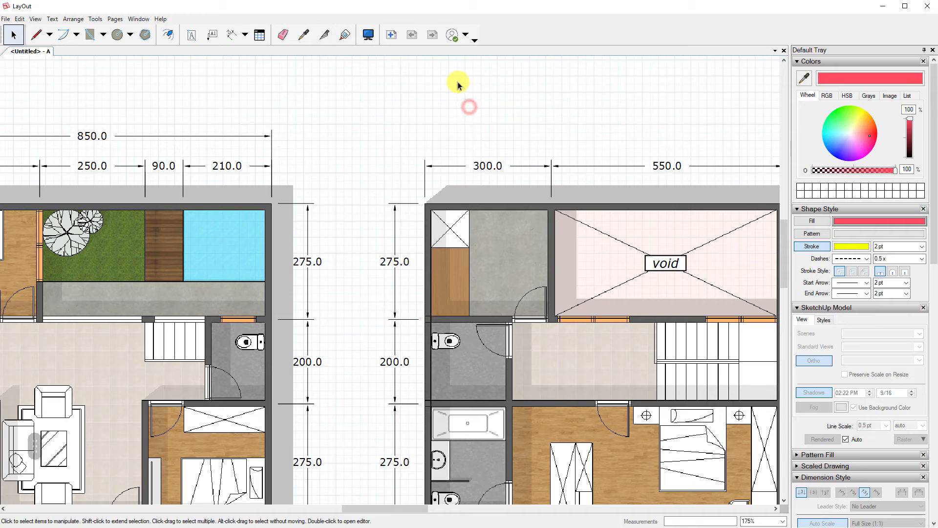
Place a label with a straight, bent leader from the upper-floor service room to above the width dimensions
click(207, 43)
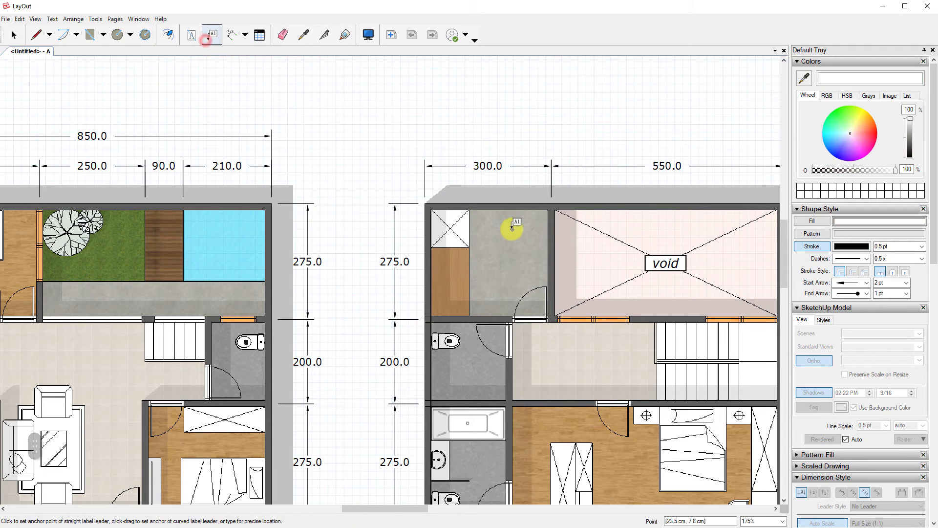
click(520, 244)
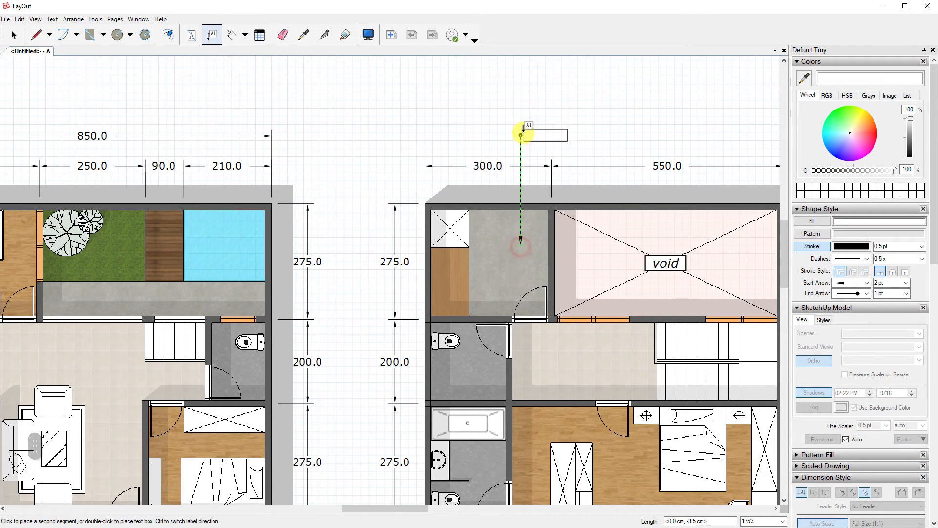
key(Escape)
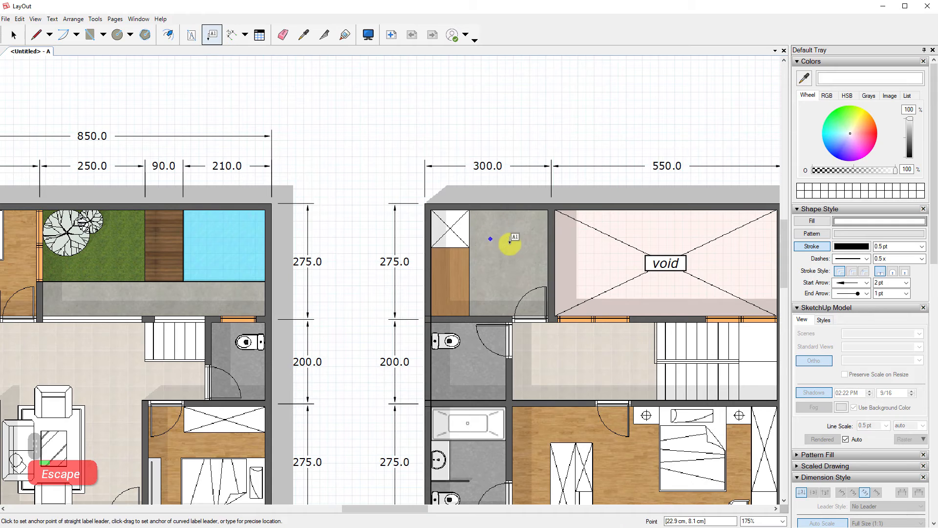
click(527, 240)
double_click(525, 133)
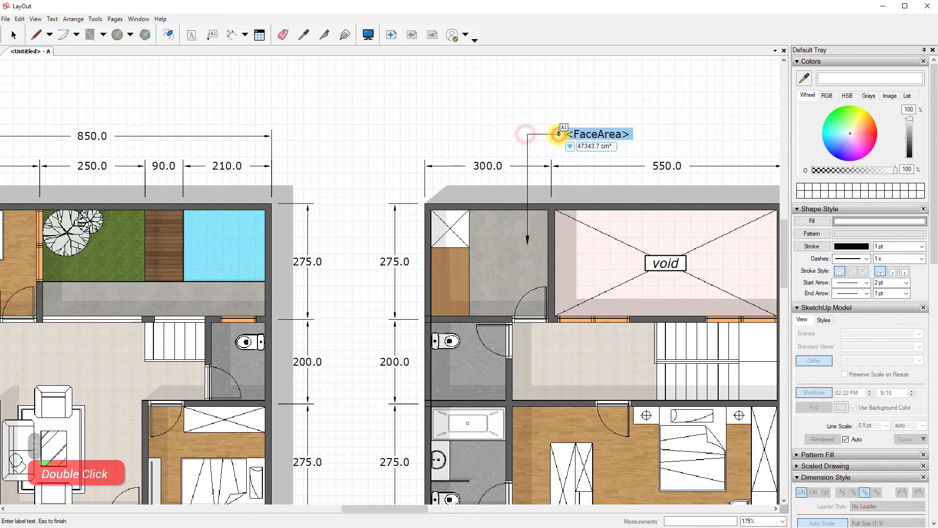
Replace the label's area text with "SERVICE" and a second line "(CUCI JEMUR)"
key(BackSpace)
text(A)
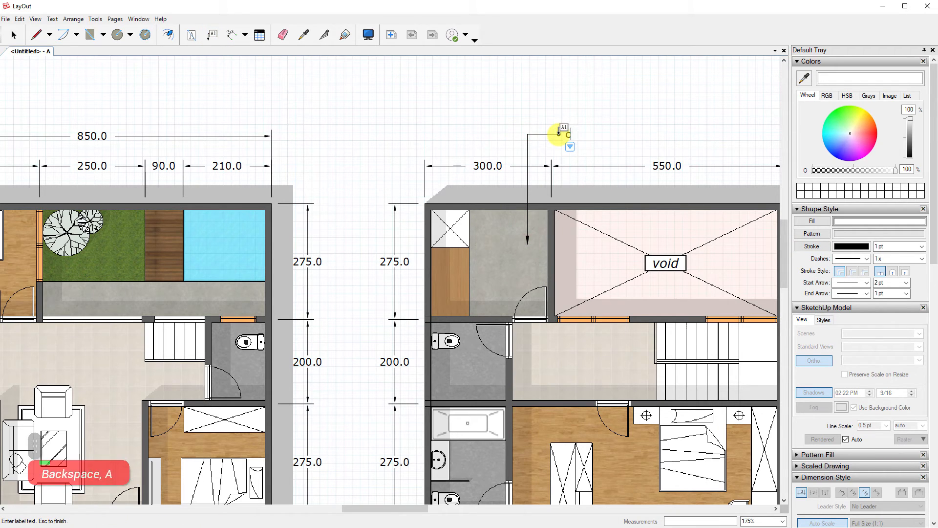
key(Caps_Lock)
text(ERVICE)
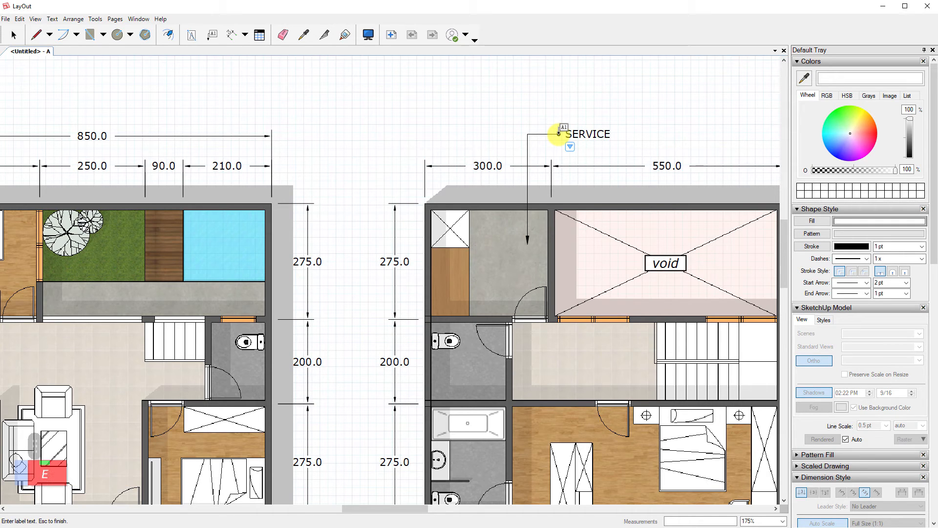
key(Return)
text((CU)
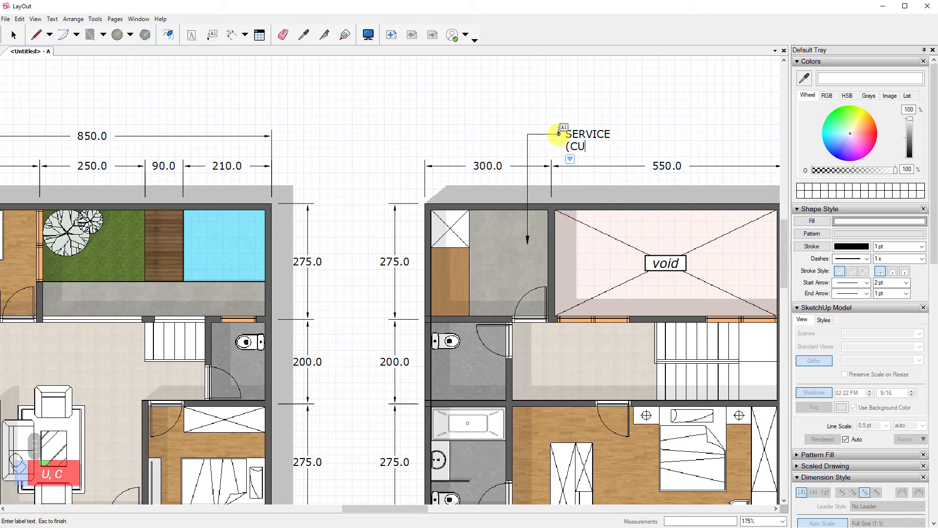
text(CI JEMUR))
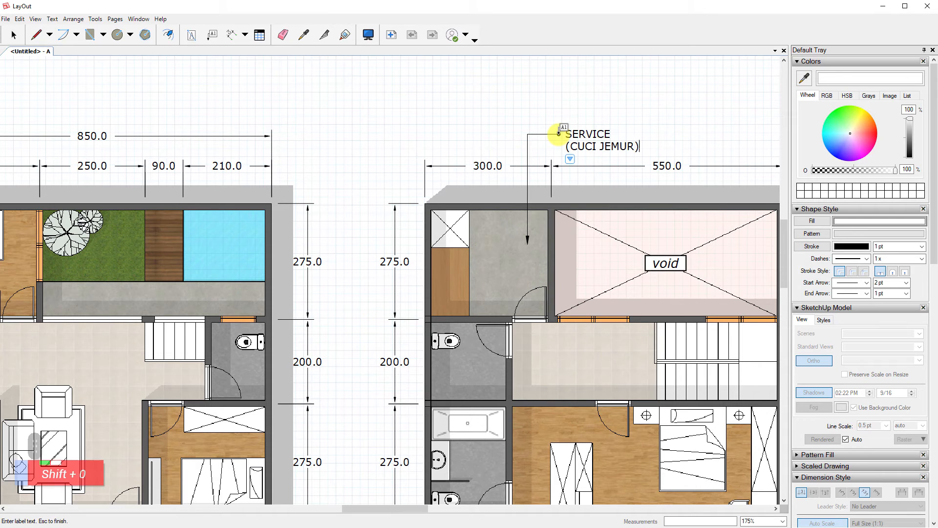
Place a bent-leader label from the paved area behind the ground-floor front garden to below the bottom dimensions
scroll(576, 90, down, 3)
middle_drag(576, 90, 541, 287)
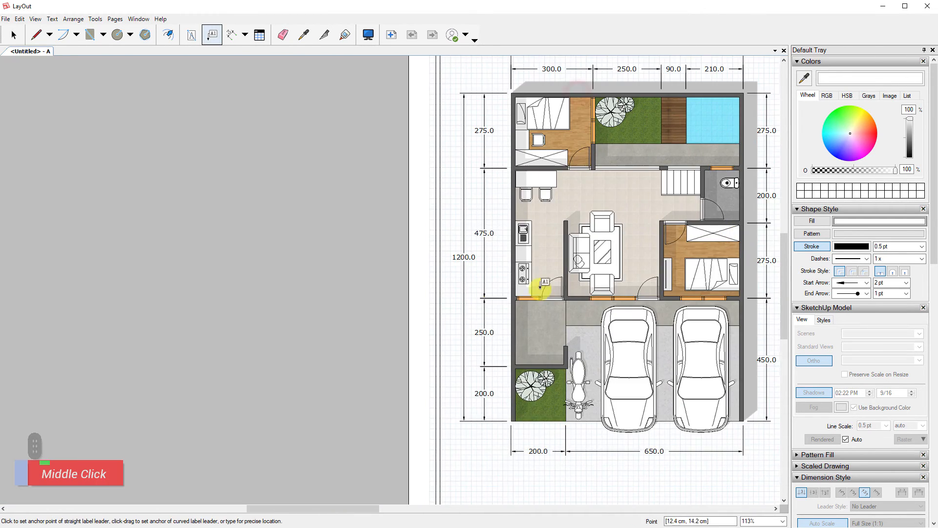
scroll(618, 369, up, 3)
middle_drag(618, 370, 558, 228)
click(519, 197)
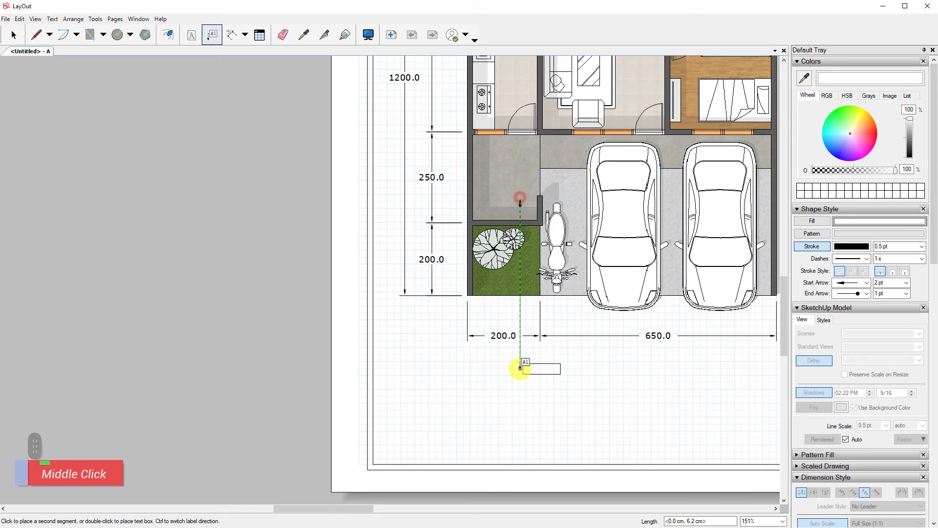
double_click(538, 374)
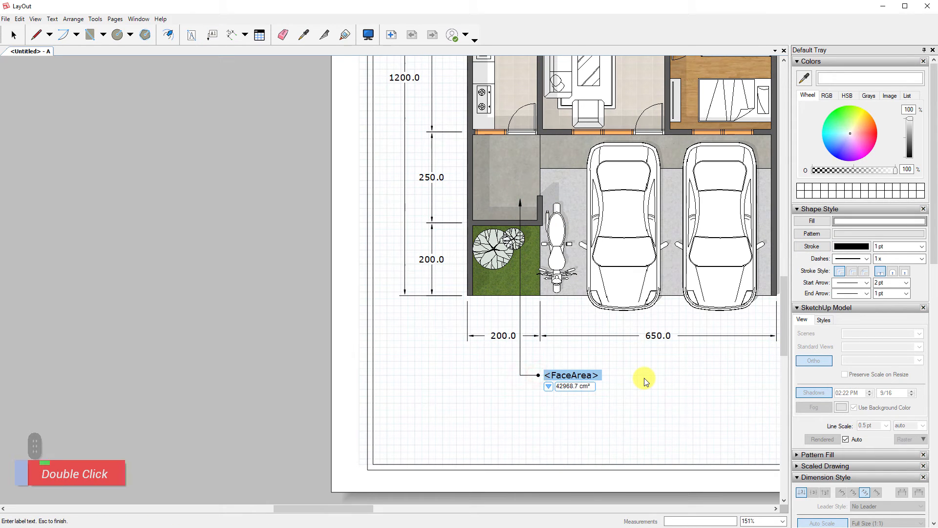
Replace the new label's area text with "RUANG TAMU" and a second line "OUTDOOR"
text(RUAN)
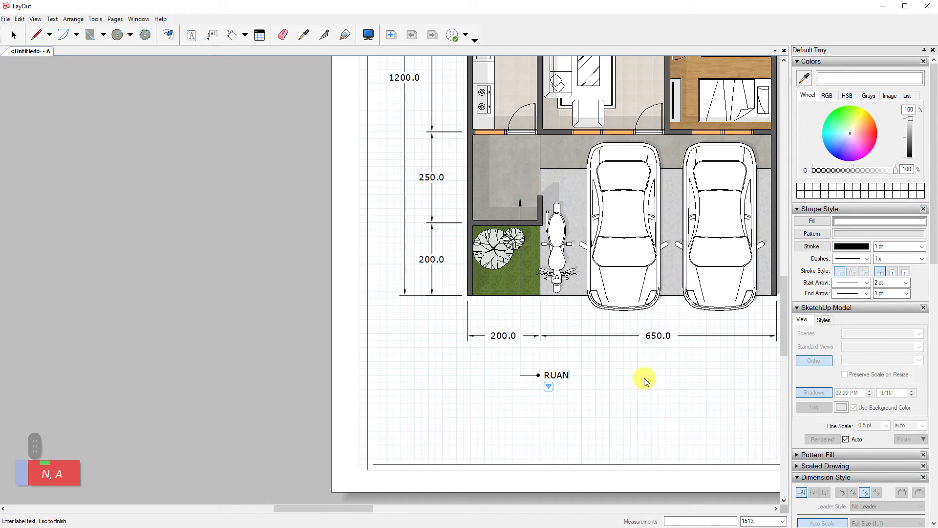
text(G TAMU)
key(Return)
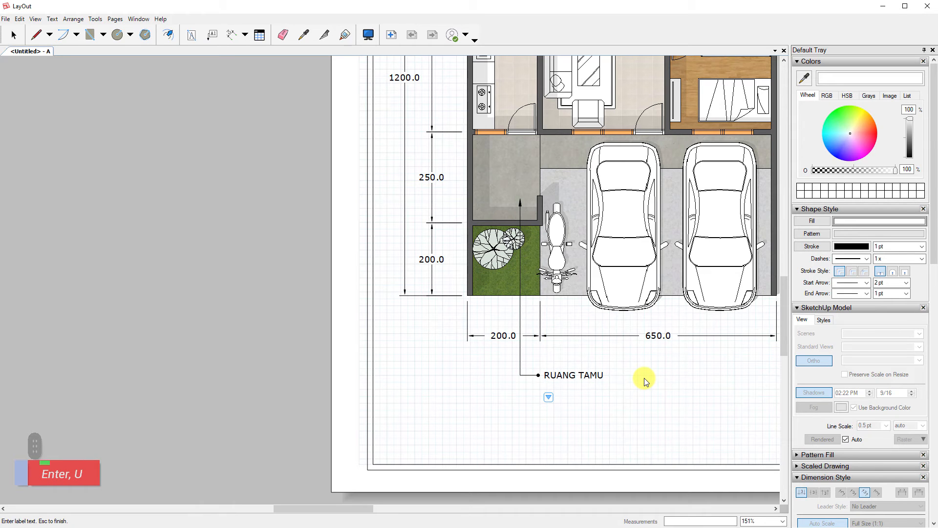
text(OUTDOOR)
click(646, 377)
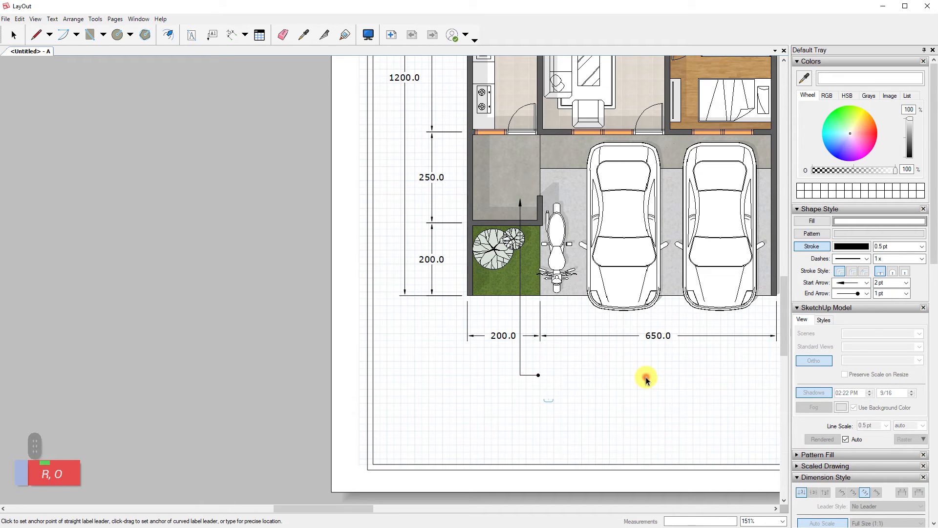
key(space)
Try a curved-leader label from the upper-floor service room to above the SERVICE label, keeping its automatic area text
scroll(516, 351, down, 2)
middle_drag(446, 296, 245, 324)
middle_drag(575, 197, 457, 329)
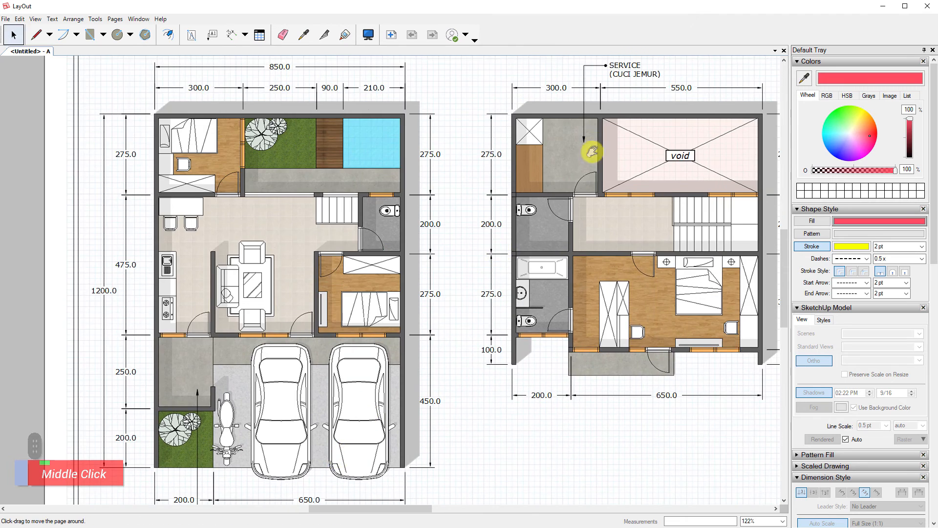
middle_drag(593, 151, 547, 245)
scroll(590, 117, up, 4)
scroll(555, 260, up, 3)
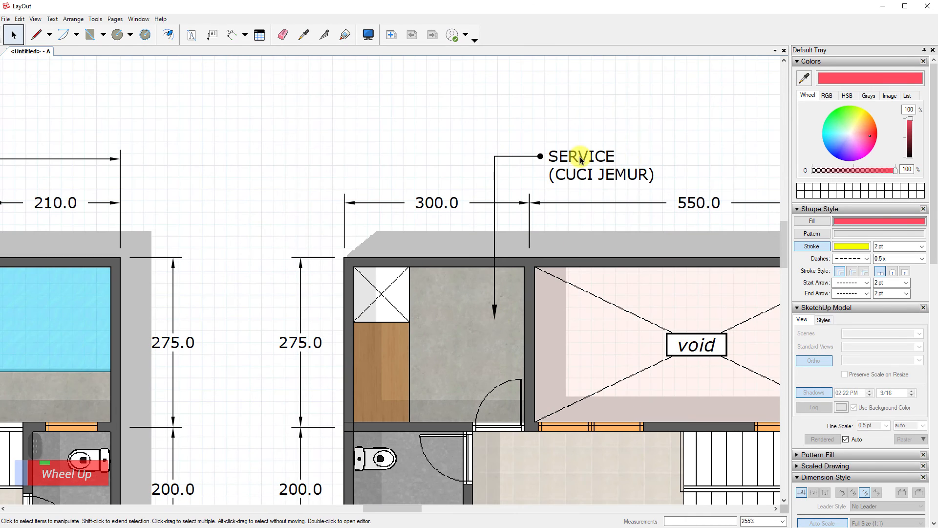
middle_drag(653, 153, 582, 195)
click(212, 35)
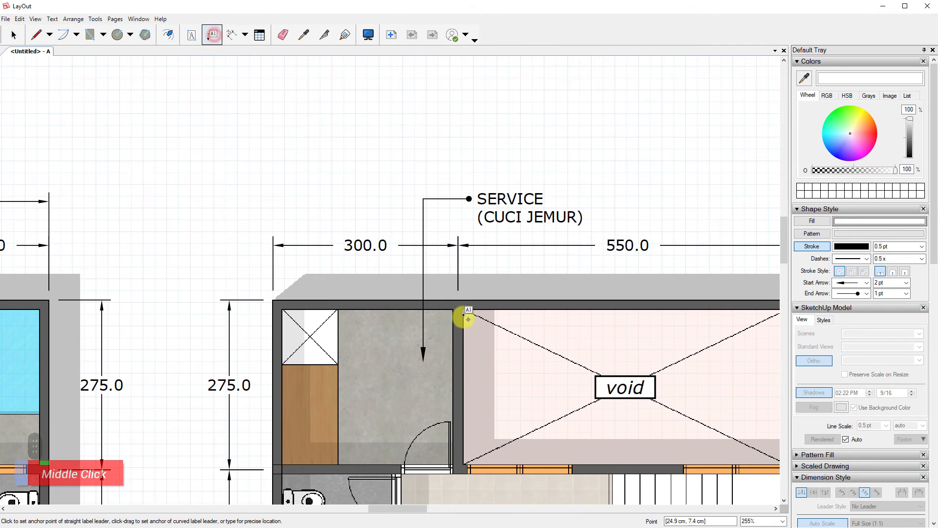
drag(381, 343, 260, 171)
drag(260, 174, 358, 99)
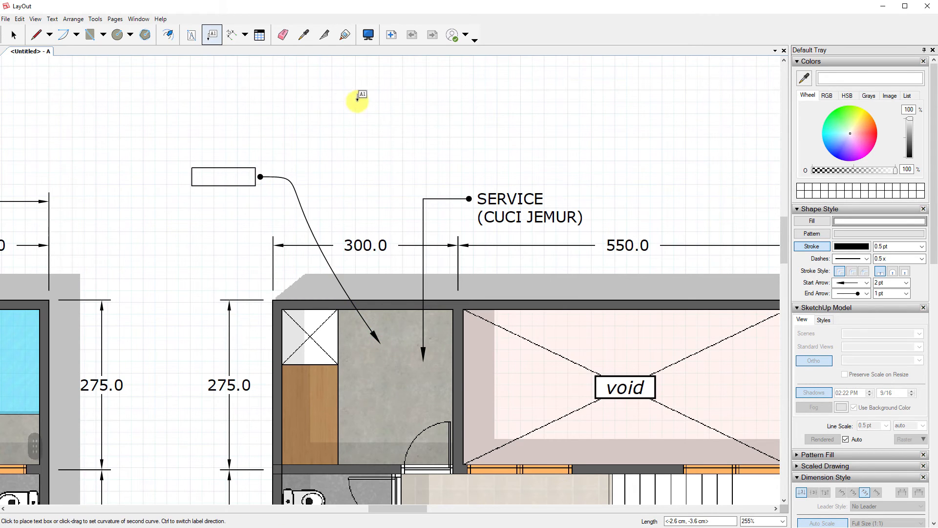
click(409, 128)
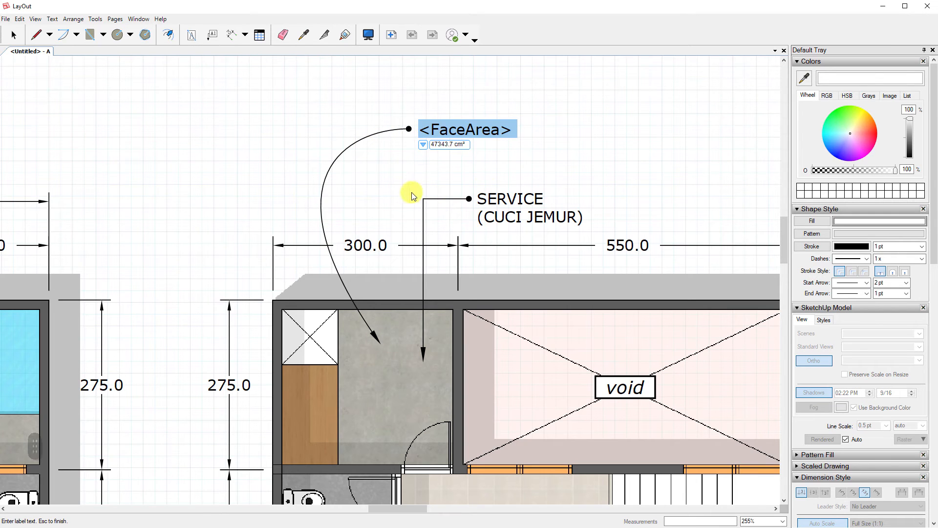
click(496, 174)
Erase the curved-leader area label above the upper-floor service room
key(space)
key(e)
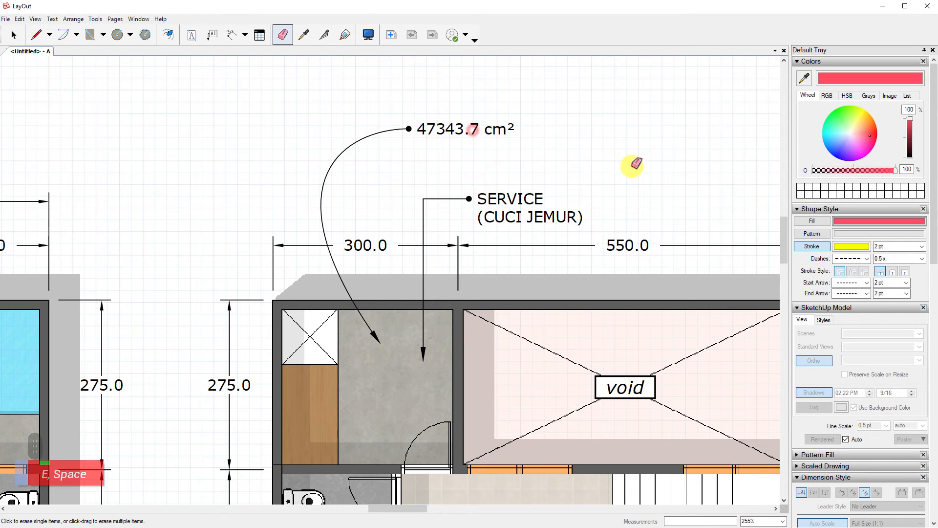
click(480, 132)
key(space)
click(259, 125)
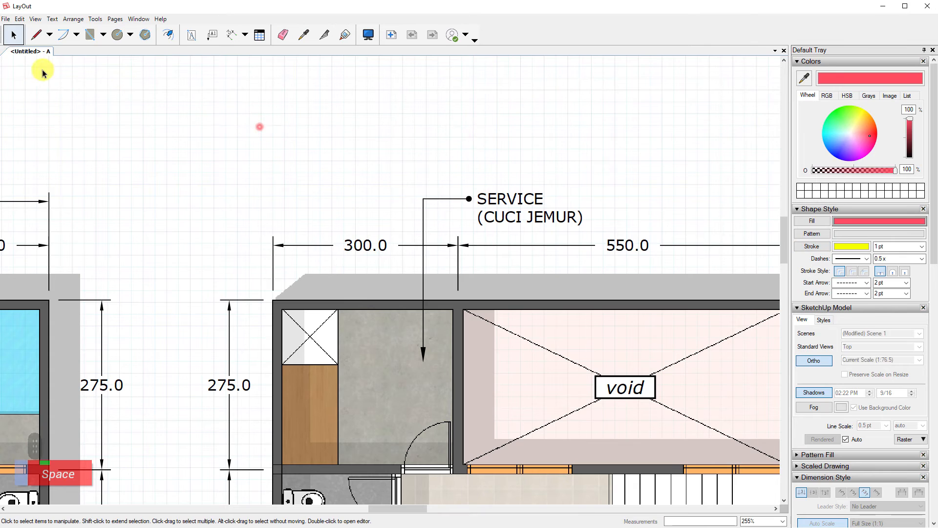
click(381, 78)
click(214, 35)
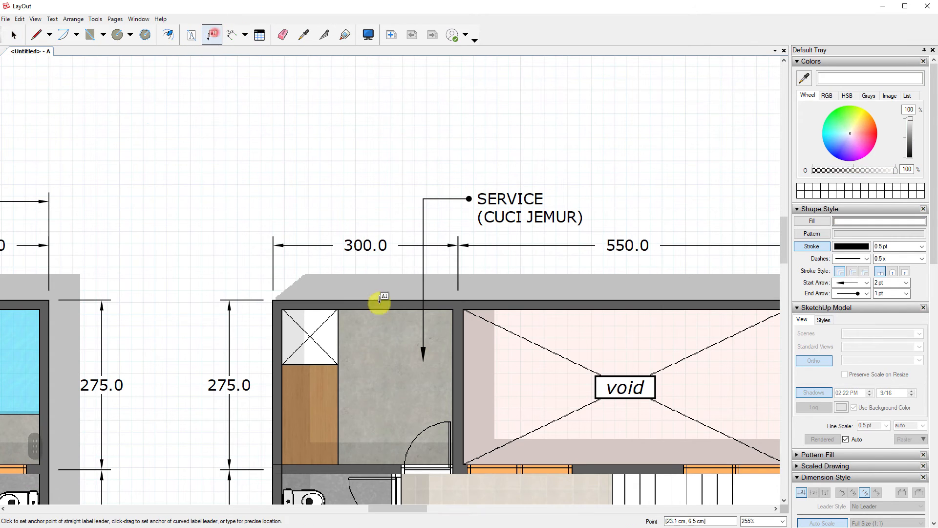
click(390, 346)
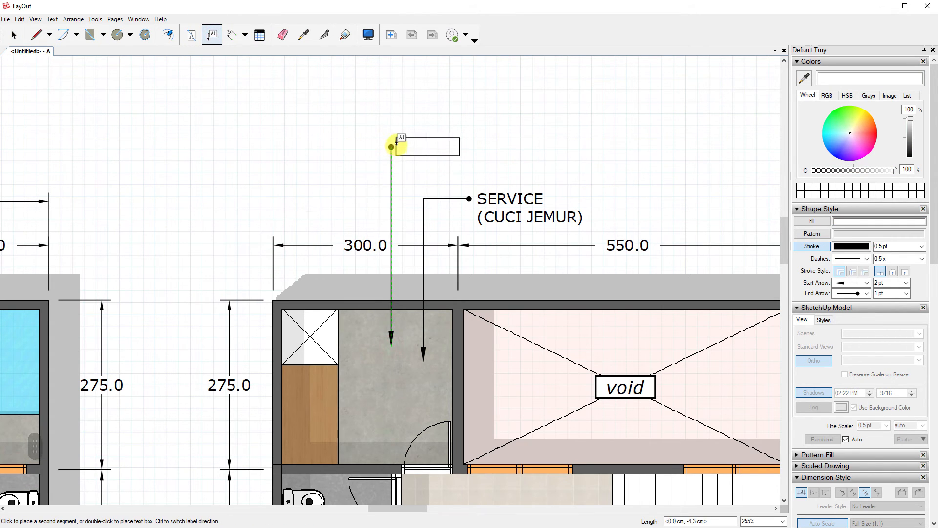
click(394, 149)
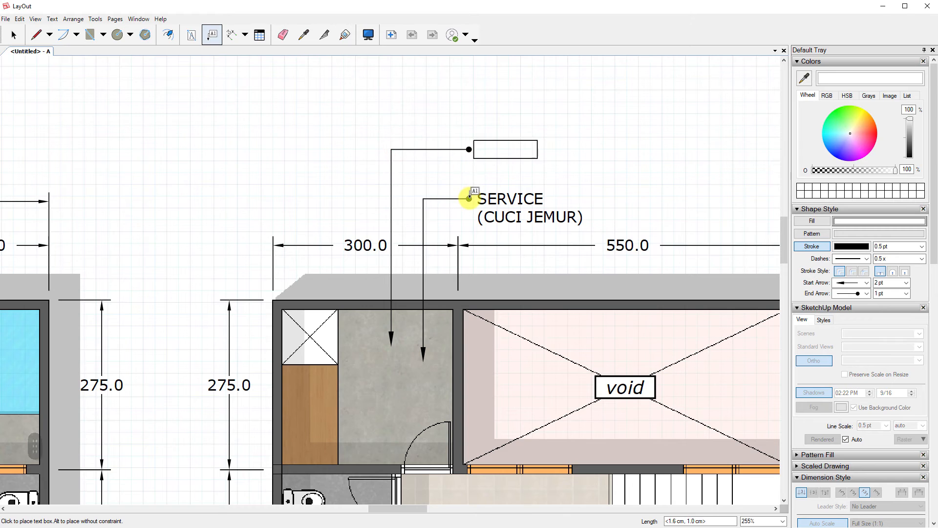
key(Escape)
scroll(398, 373, down, 3)
scroll(504, 245, up, 2)
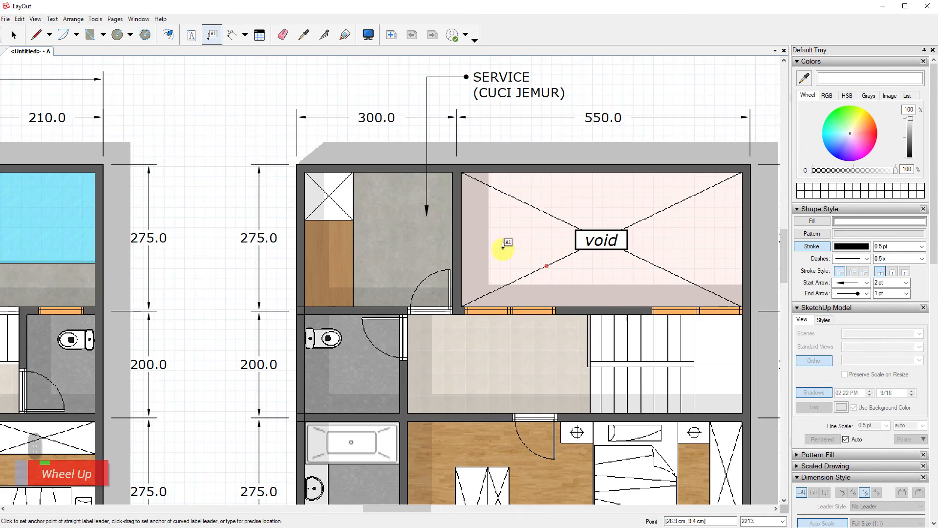
Review the whole sheet with both floor plans and inspect the blank title marker below the upper-floor plan
scroll(544, 225, down, 2)
key(space)
middle_drag(451, 283, 527, 205)
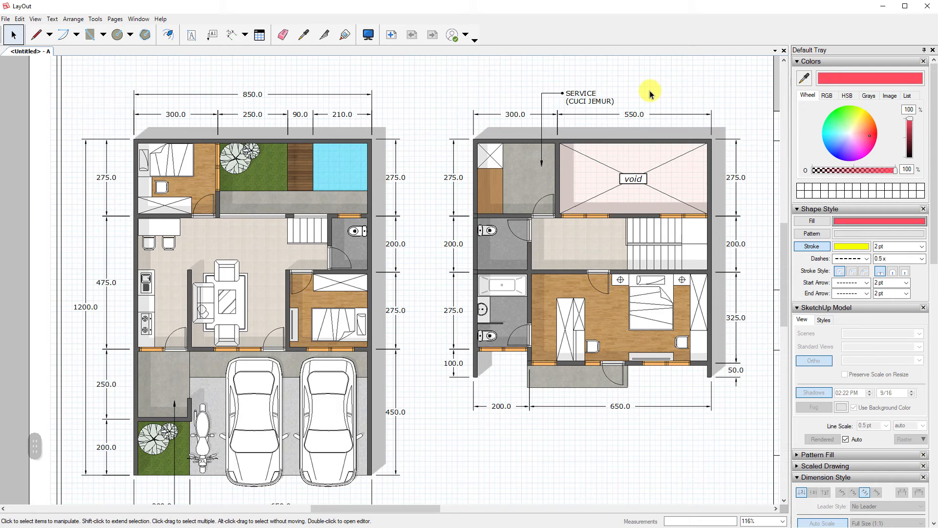
scroll(423, 215, down, 2)
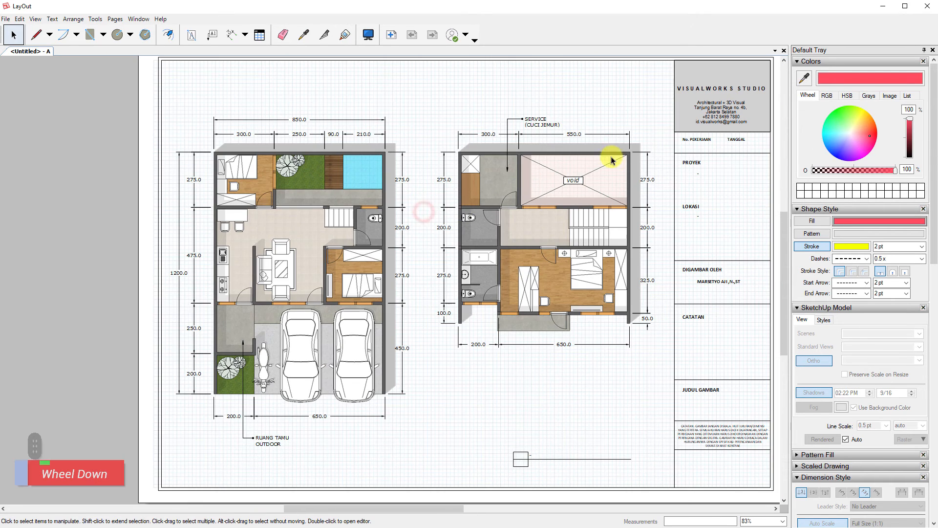
middle_drag(681, 297, 575, 308)
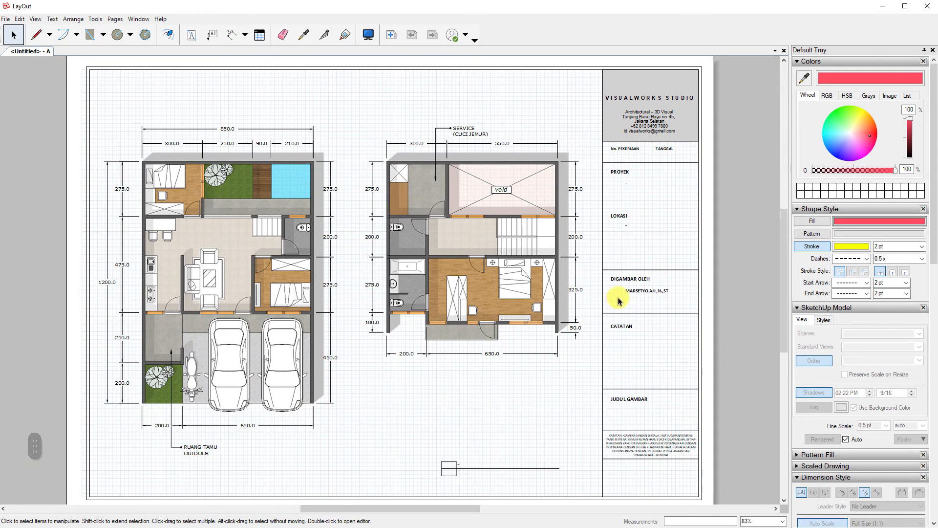
middle_drag(519, 239, 561, 245)
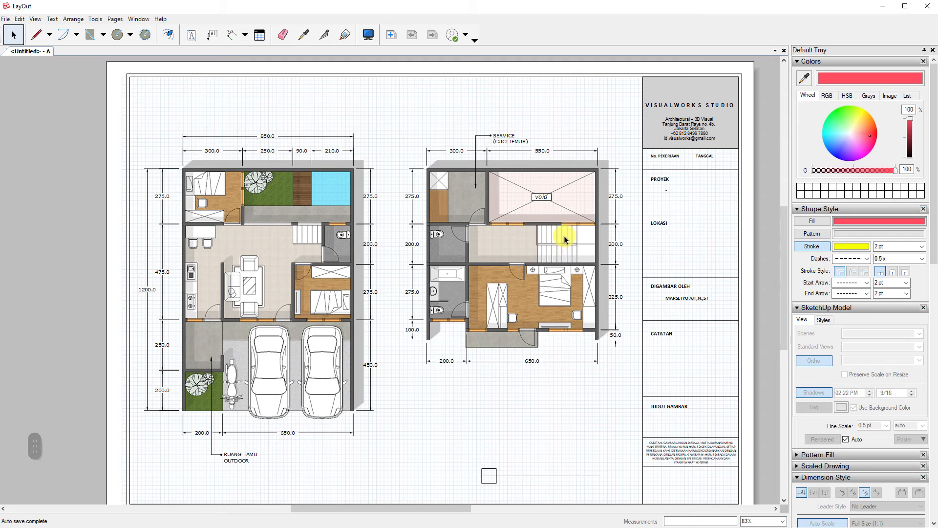
scroll(557, 464, up, 4)
middle_drag(527, 479, 420, 386)
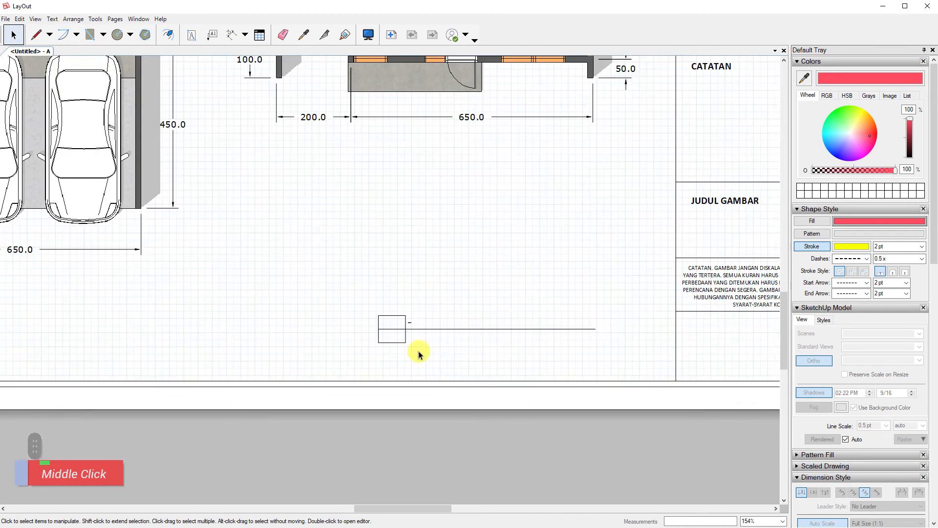
scroll(297, 286, up, 2)
click(643, 317)
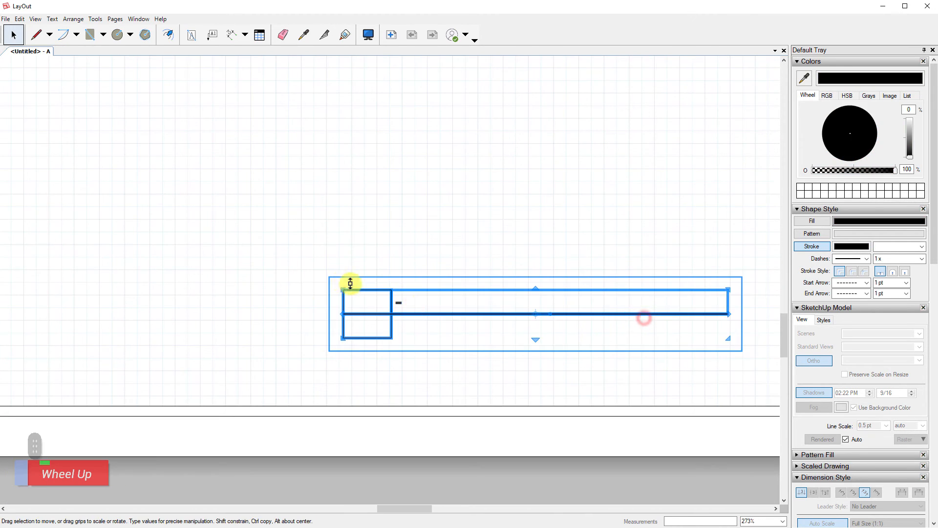
click(629, 223)
Collapse the text style settings and open the Scrapbooks collection
scroll(882, 318, down, 10)
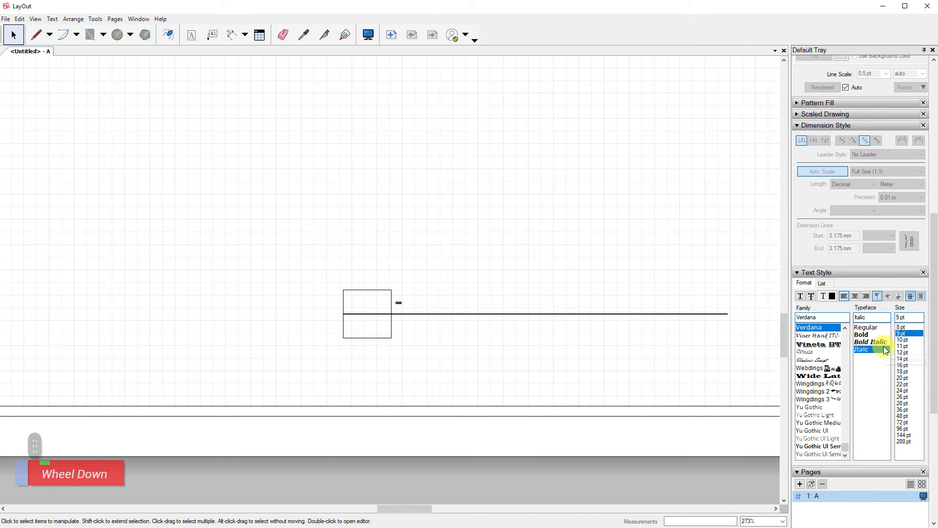
click(815, 273)
click(819, 286)
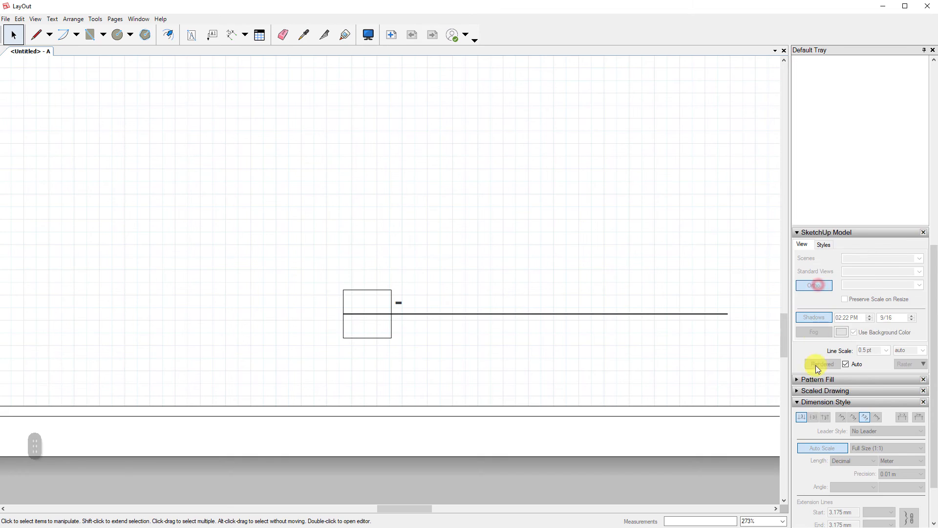
scroll(816, 365, down, 2)
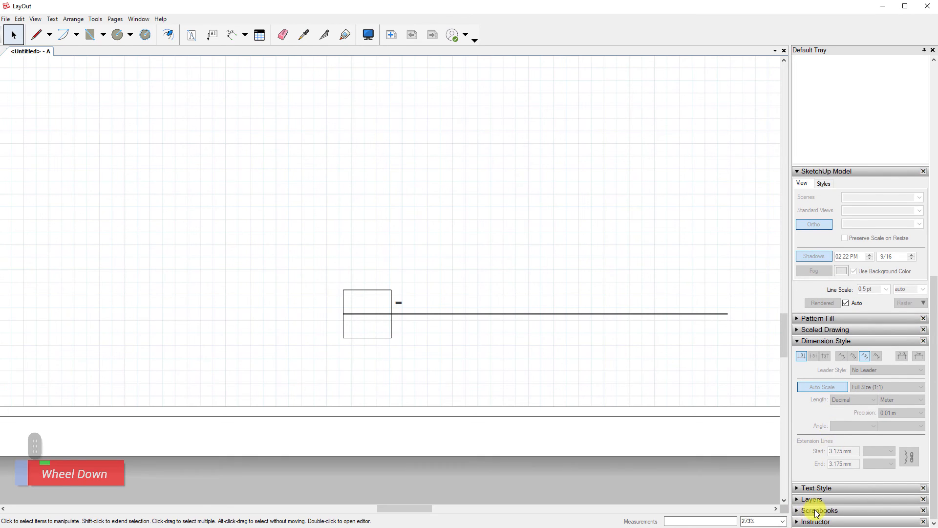
click(807, 511)
scroll(894, 295, down, 3)
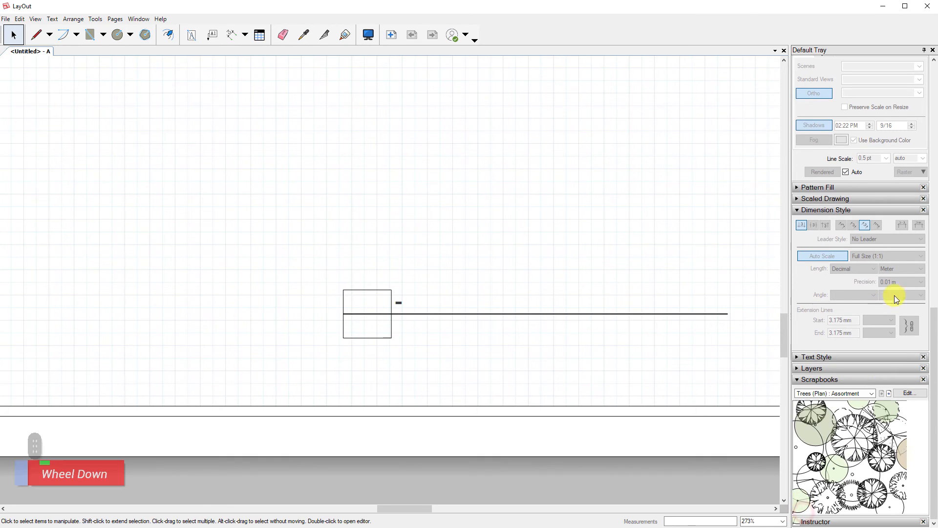
Place the circle-tagged drawing title from the TB-Contemporary Drawing References scrapbook just above the blank title marker
click(850, 393)
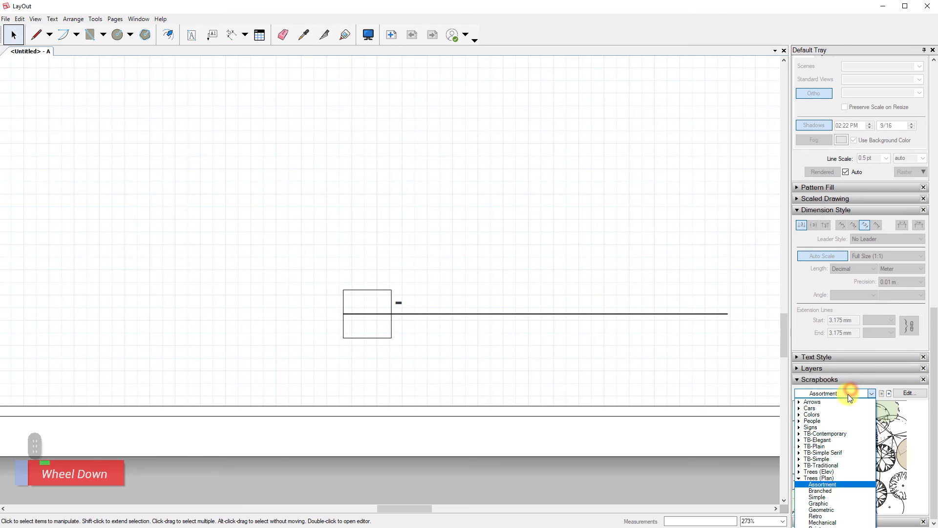
scroll(837, 421, up, 1)
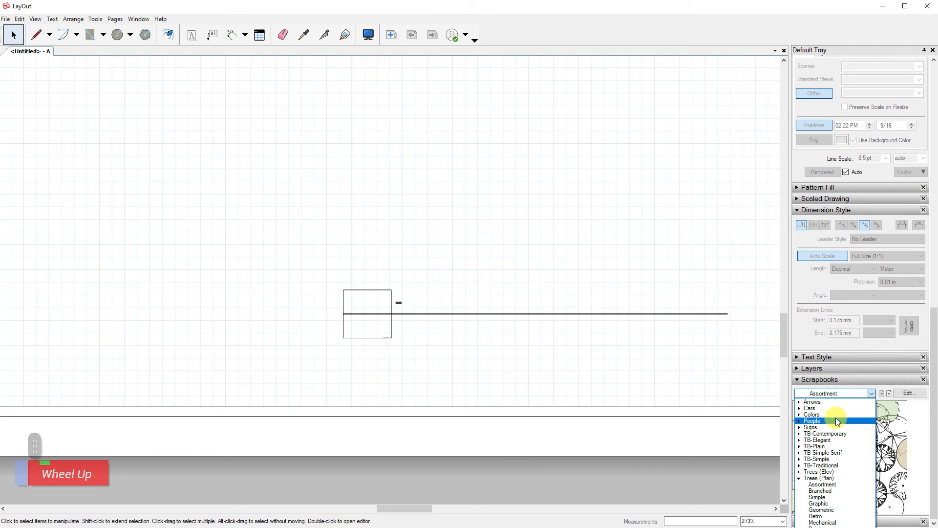
click(825, 402)
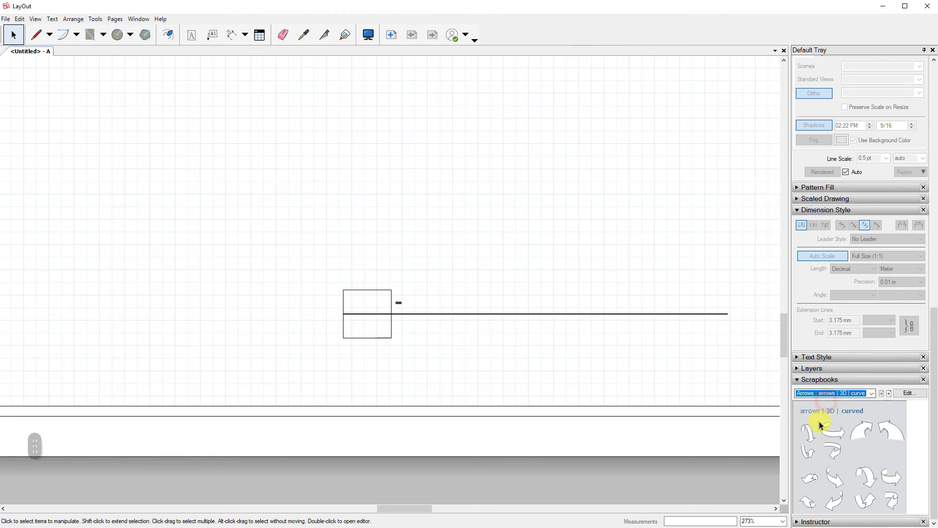
scroll(871, 395, down, 1)
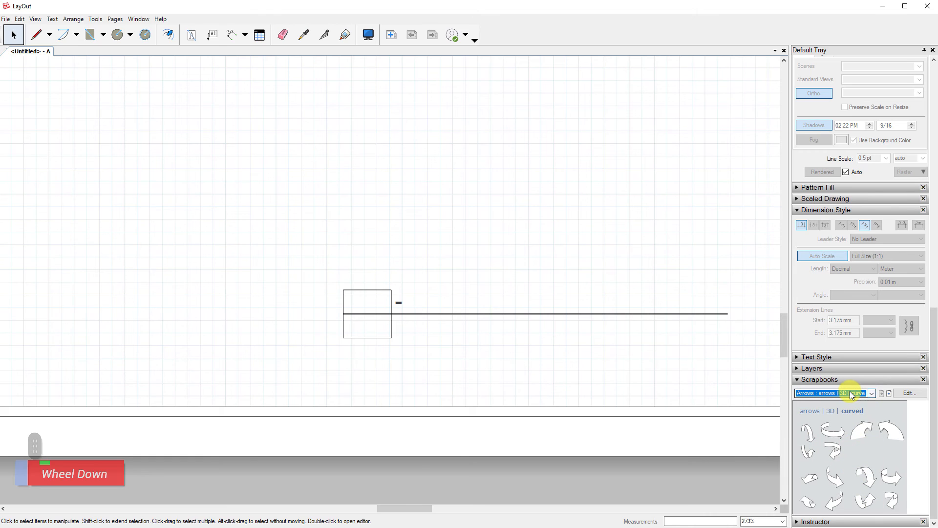
scroll(851, 394, down, 3)
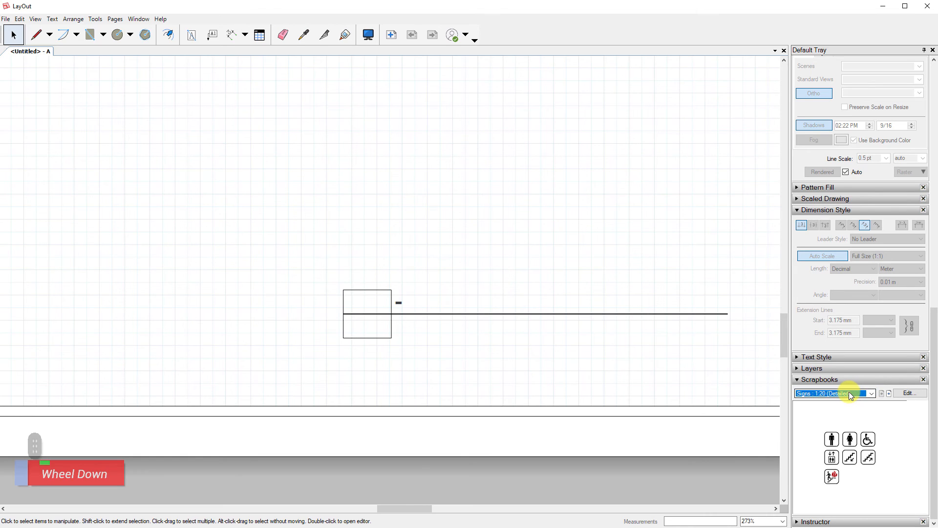
scroll(850, 394, down, 1)
drag(834, 497, 706, 429)
scroll(706, 429, down, 1)
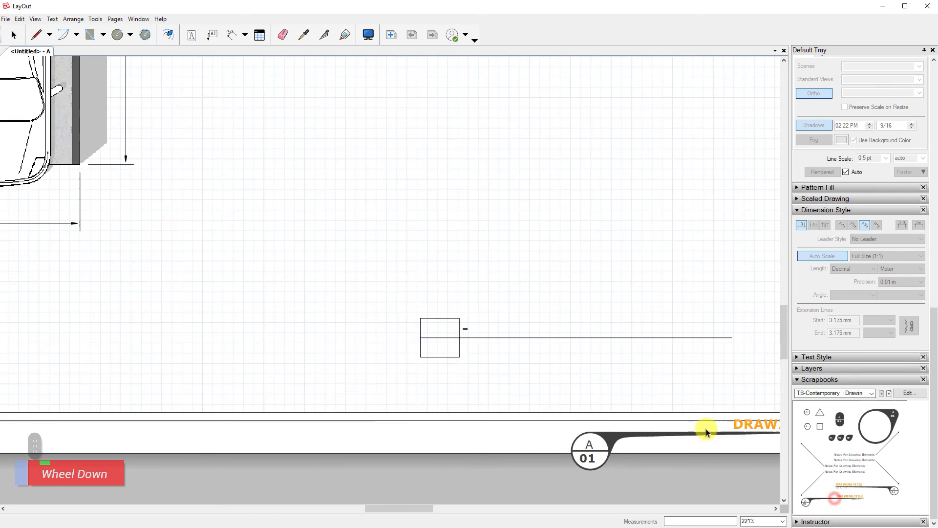
click(547, 259)
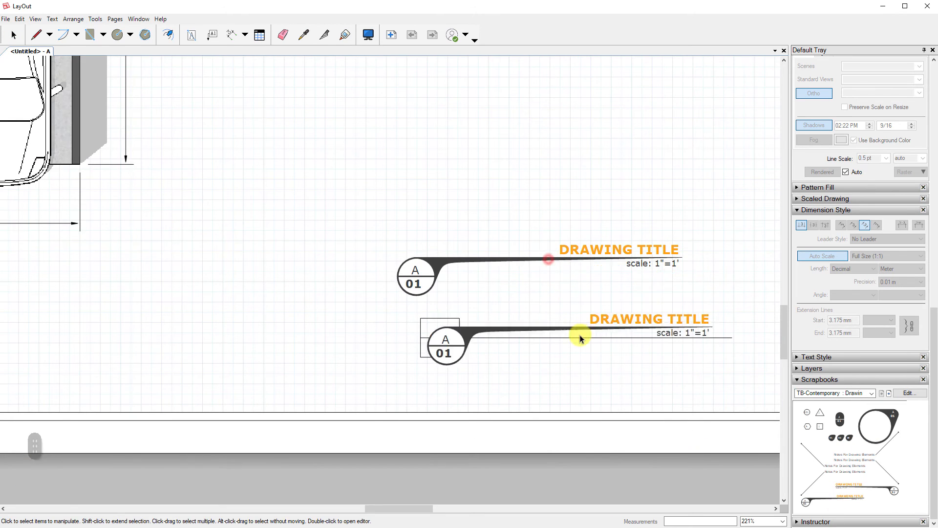
key(space)
Delete the old blank title marker with the divided square and long line
scroll(580, 335, up, 1)
click(535, 338)
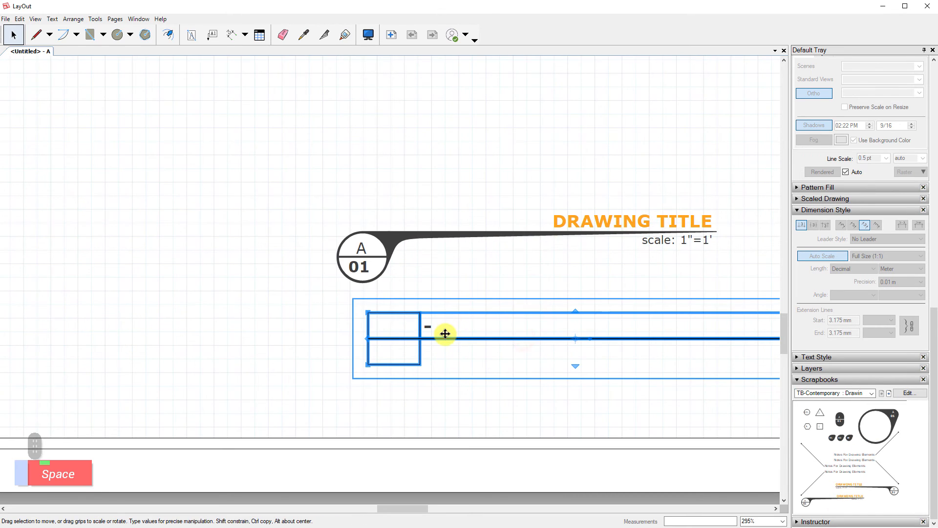
scroll(445, 334, down, 2)
key(Delete)
Replace the "DRAWING TITLE" text in the new title symbol with "DENAH LANTAI 1 DAN 2"
scroll(522, 276, up, 2)
double_click(606, 261)
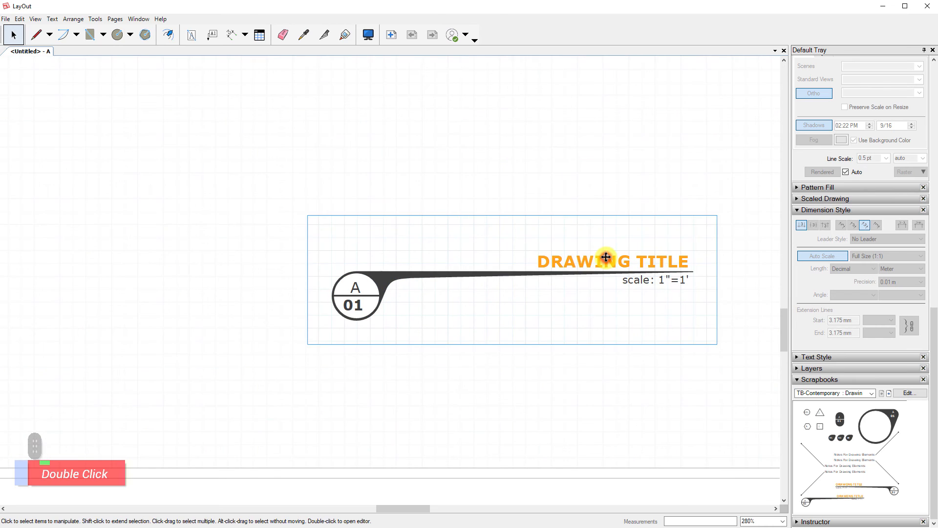
double_click(606, 260)
key(ctrl+a)
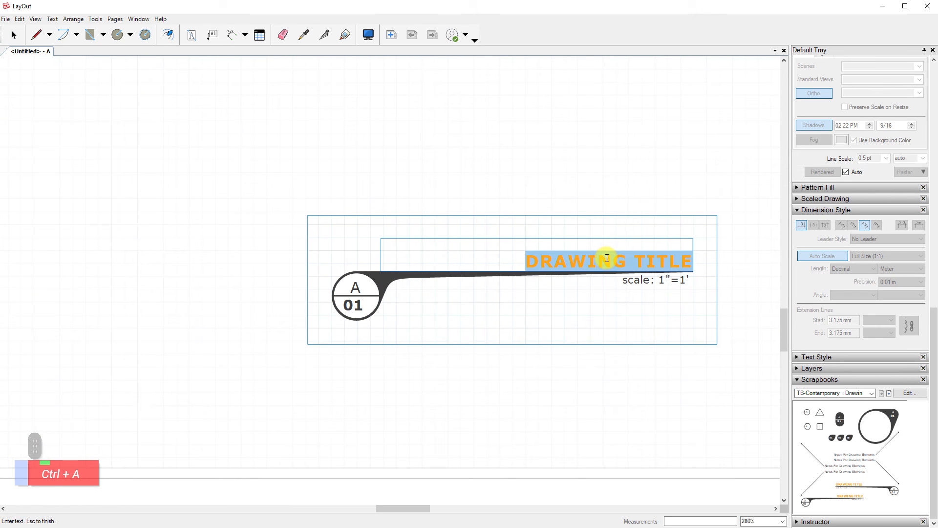
text(DENAH LA)
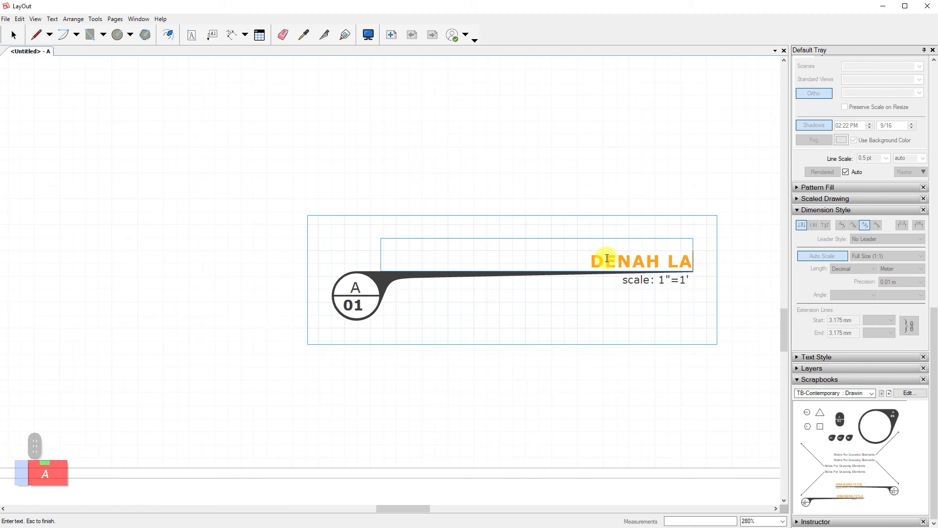
text(NTAI 1 DAN 2)
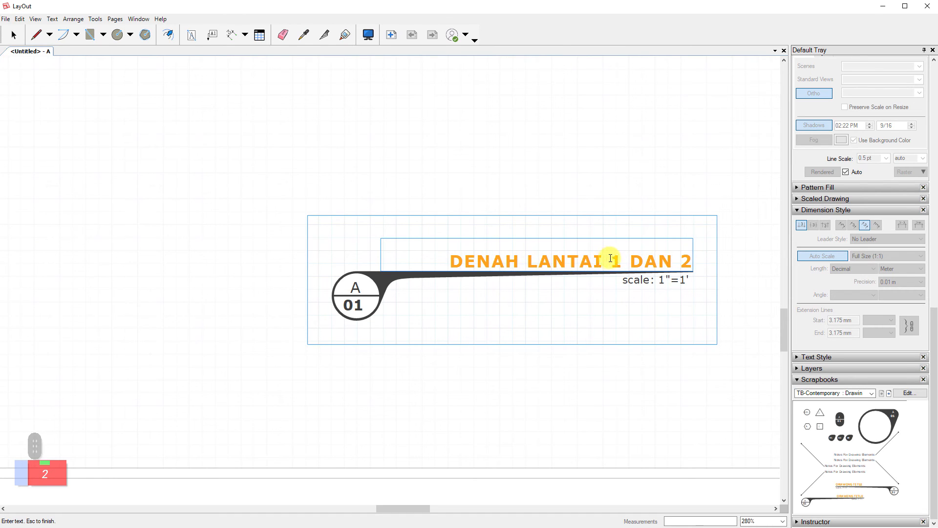
click(613, 416)
Change the scale text under the drawing title to read "scale: 1:85"
scroll(661, 299, up, 2)
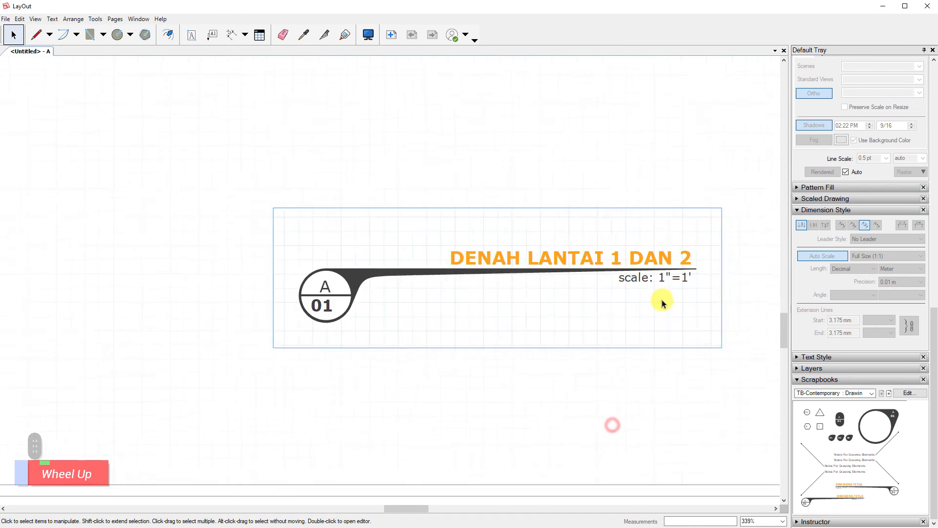
double_click(696, 278)
click(668, 274)
drag(657, 271, 704, 270)
click(689, 269)
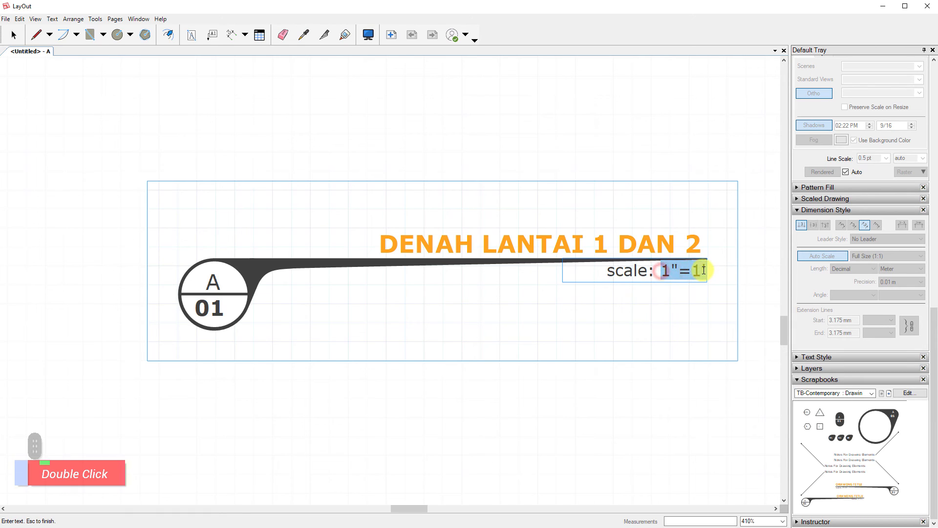
key(BackSpace)
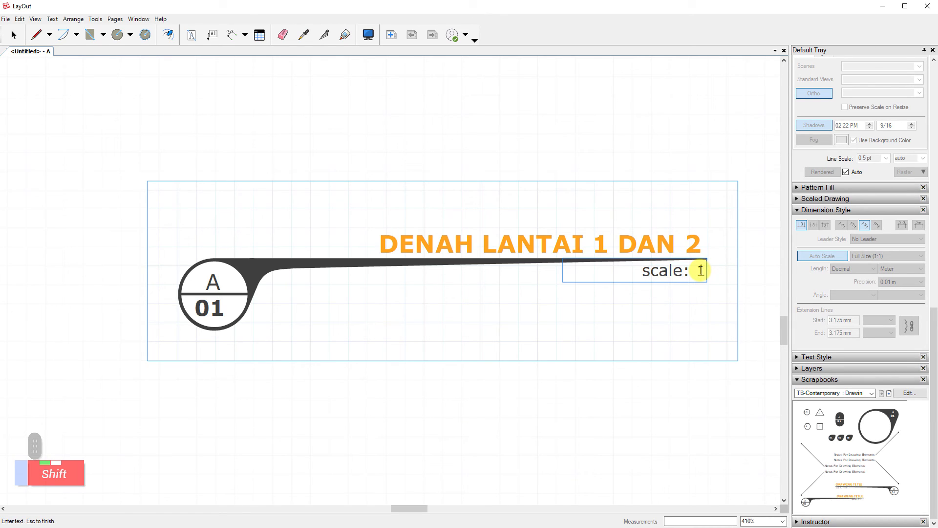
text(1:85)
click(684, 329)
key(space)
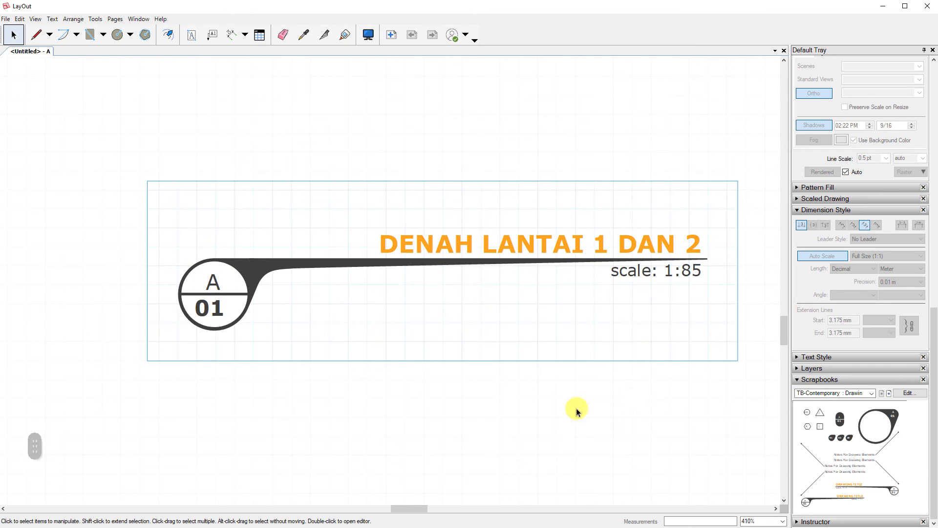
Close the title group and switch the scrapbook to the TB-Contemporary Site Graphics page
click(857, 395)
click(857, 394)
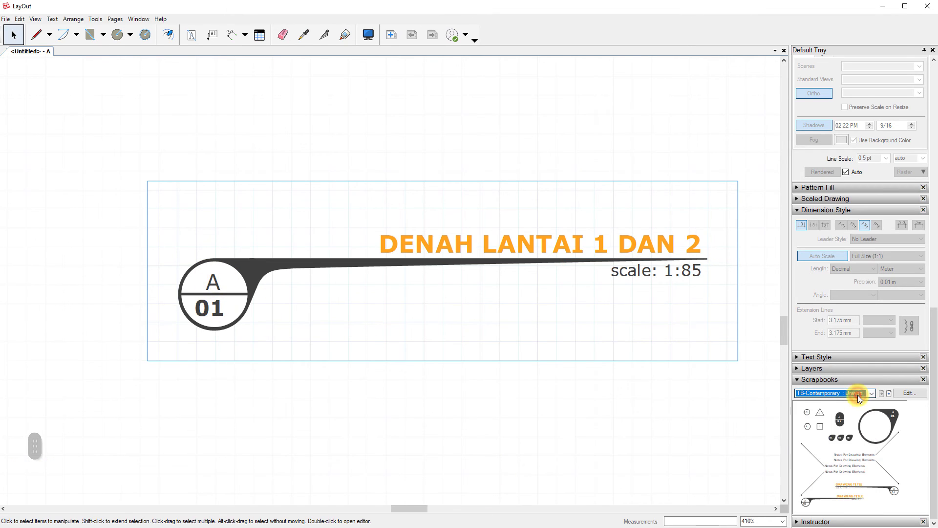
click(599, 465)
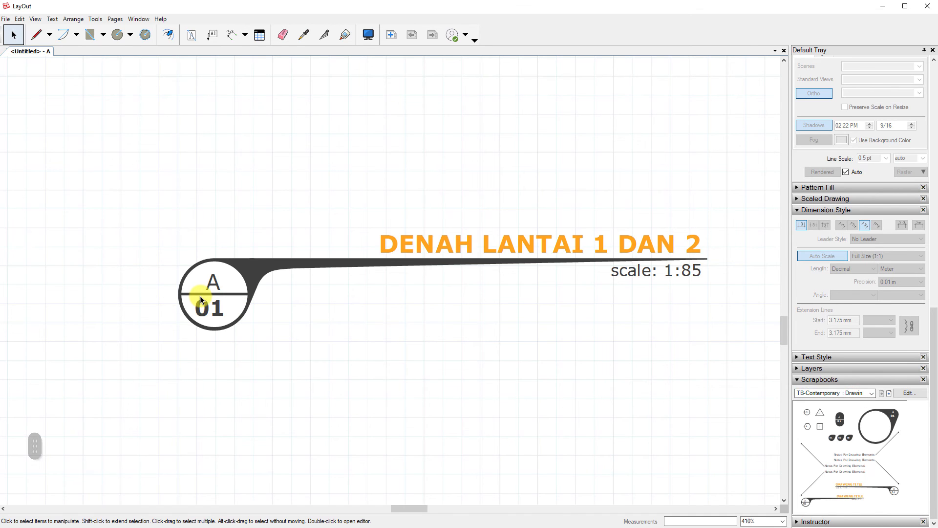
scroll(608, 389, down, 5)
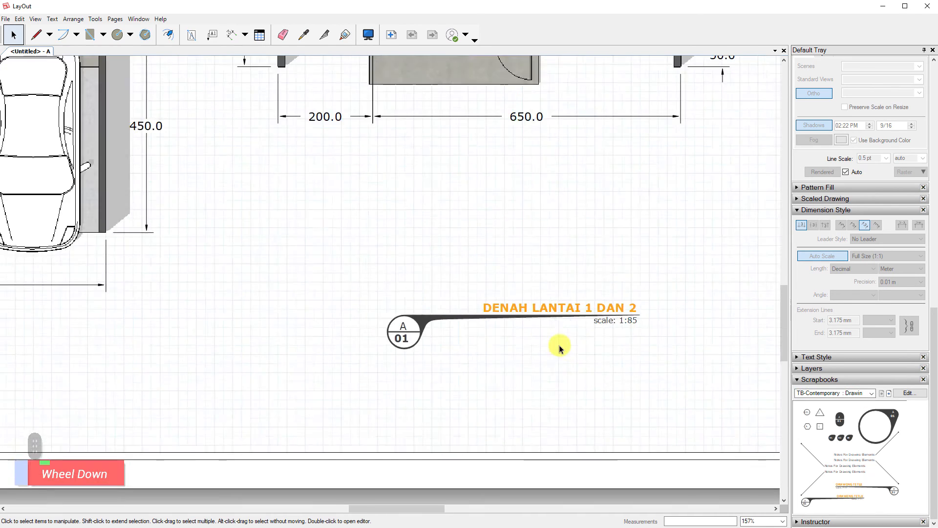
click(871, 394)
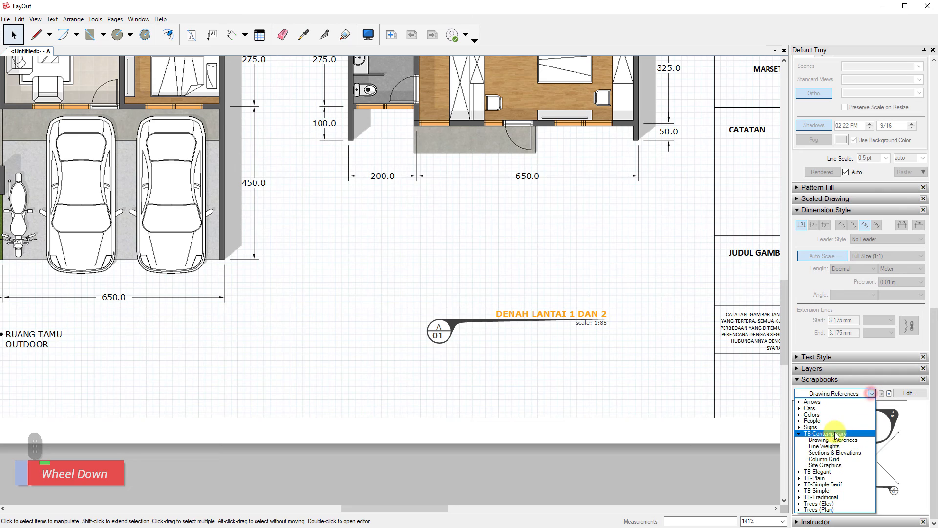
click(841, 467)
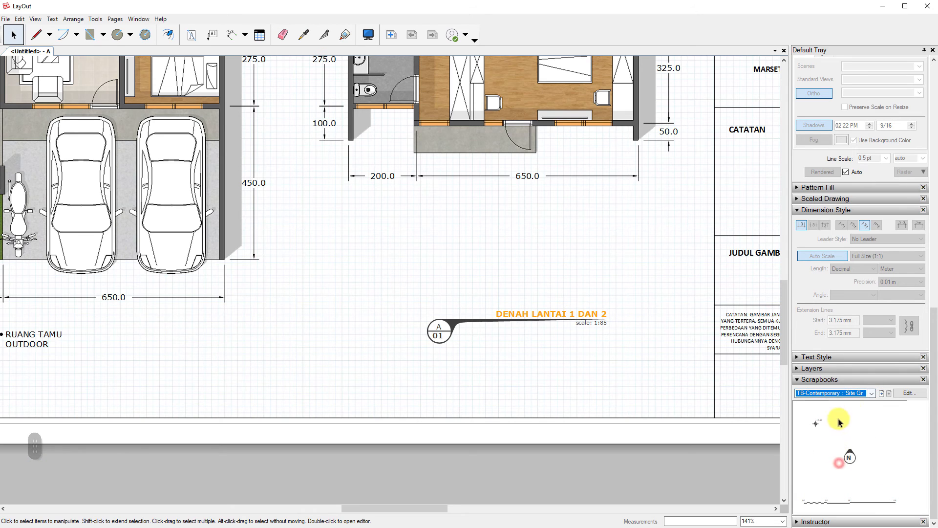
Place the north arrow in the blank area between the two plans and rotate it clockwise to point diagonally
click(851, 452)
click(320, 227)
key(space)
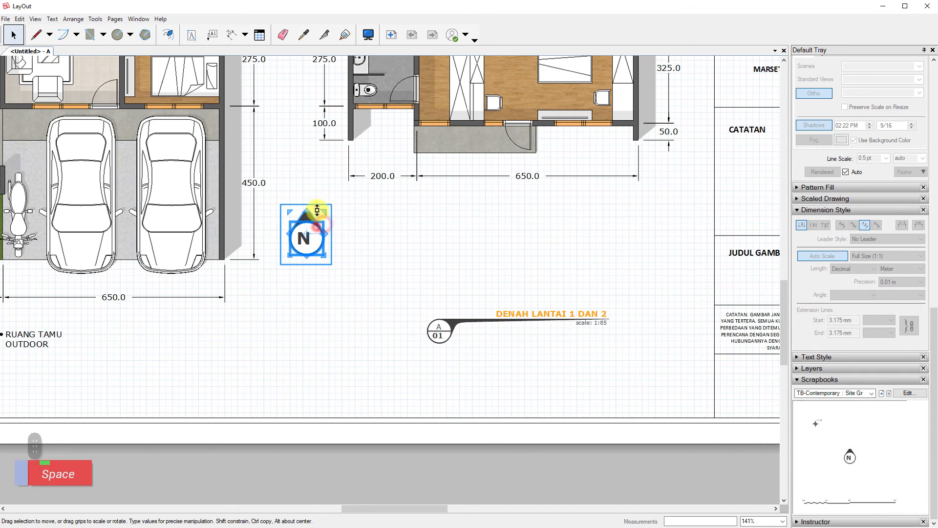
drag(320, 235, 382, 260)
click(383, 259)
scroll(296, 211, up, 2)
scroll(295, 211, up, 1)
middle_drag(353, 229, 477, 291)
scroll(478, 291, down, 1)
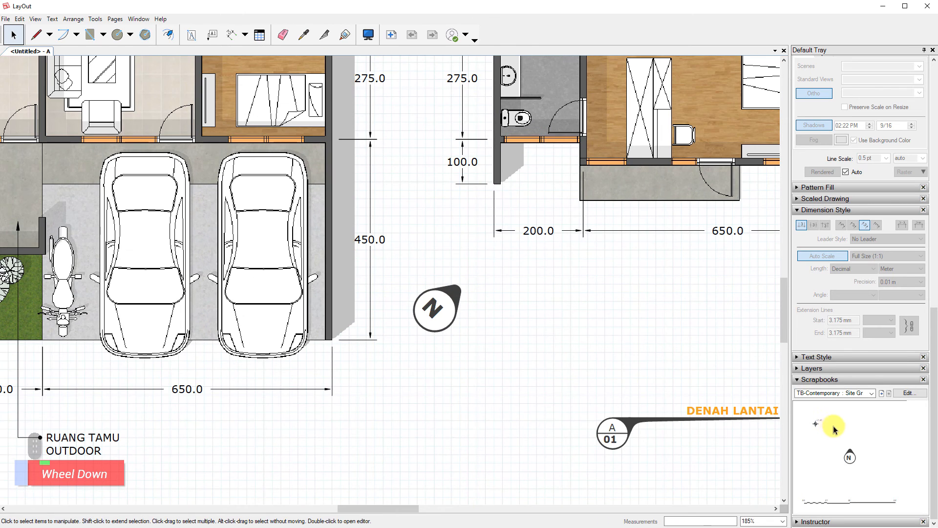
Place the graphic scale bar from the Site Graphics scrapbook directly below the drawing title
click(828, 506)
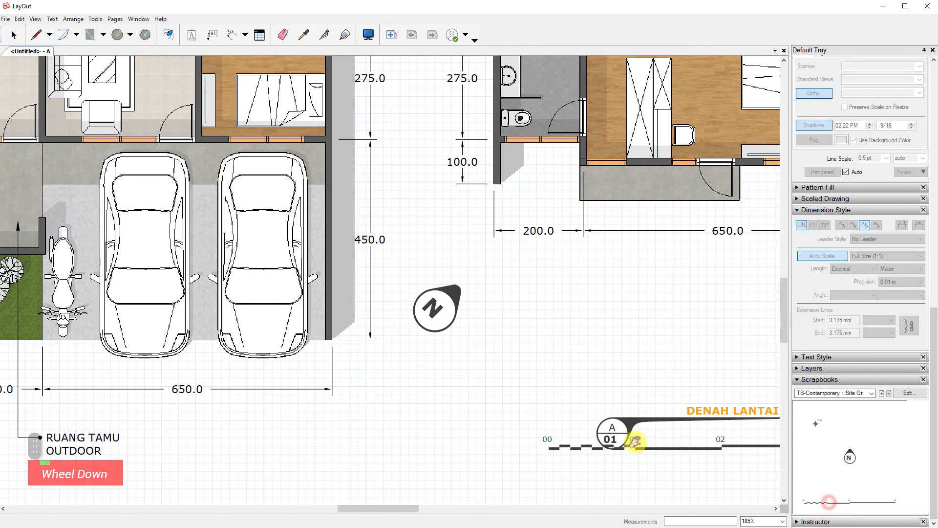
middle_drag(633, 444, 425, 364)
click(478, 390)
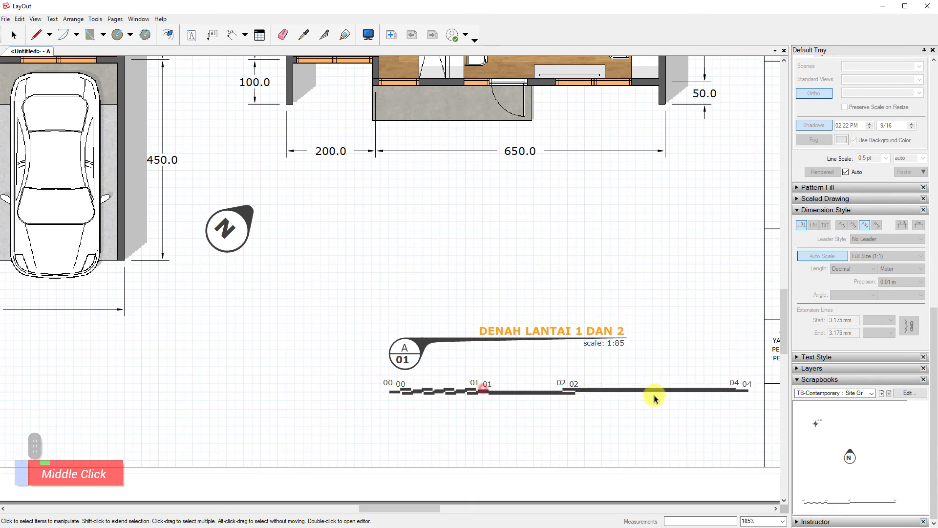
Delete the graphic scale bar below the drawing title
key(space)
click(611, 387)
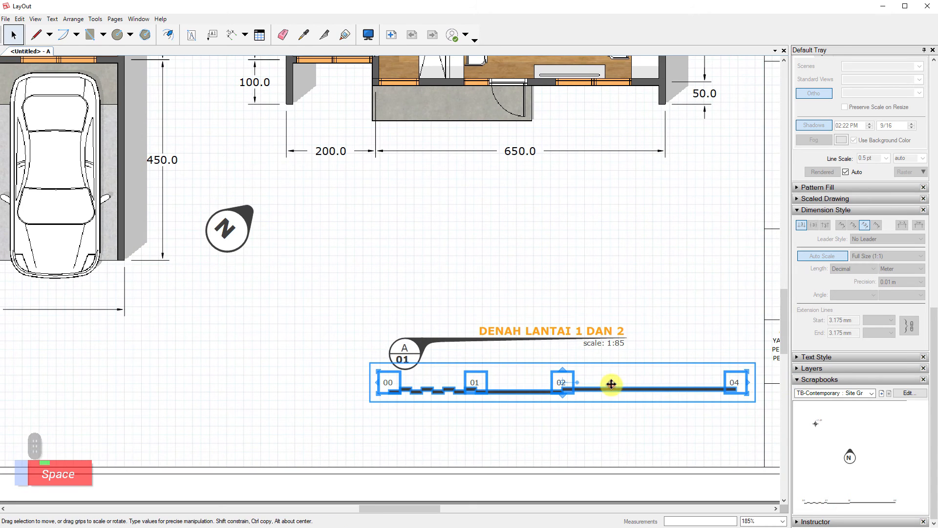
key(Delete)
Place the horizontal grid line 2 from the TB-Contemporary Column Grid scrapbook across the lower part of the second plan
click(861, 394)
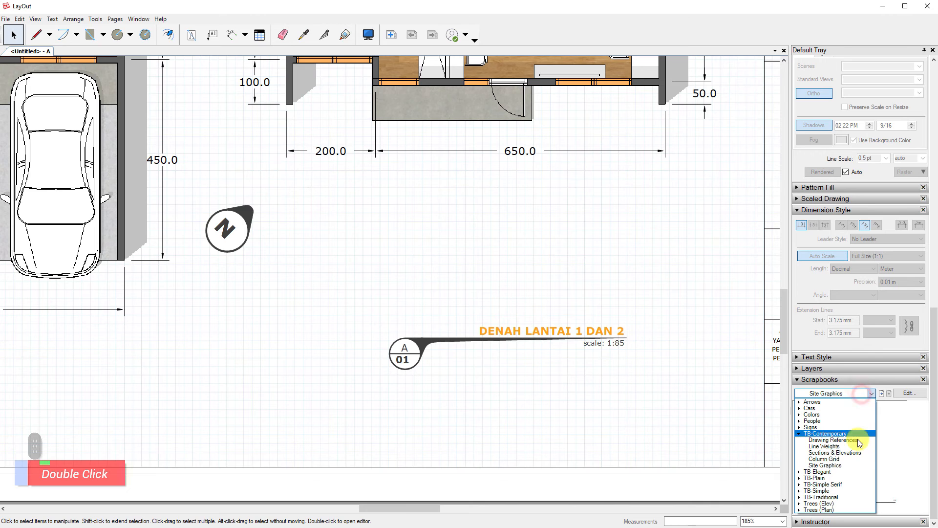
click(854, 454)
drag(821, 452, 415, 223)
scroll(415, 223, down, 2)
middle_drag(482, 256, 430, 266)
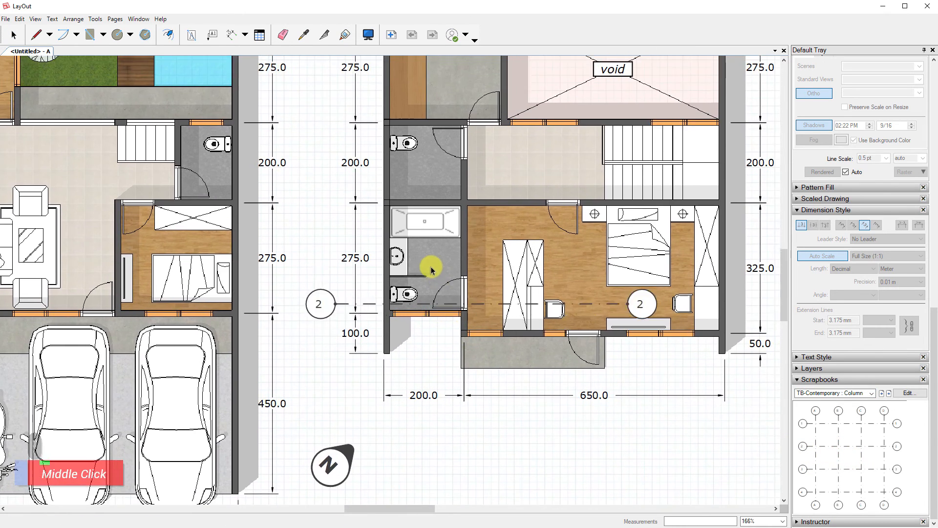
scroll(362, 334, up, 5)
drag(360, 324, 493, 442)
click(498, 440)
key(Escape)
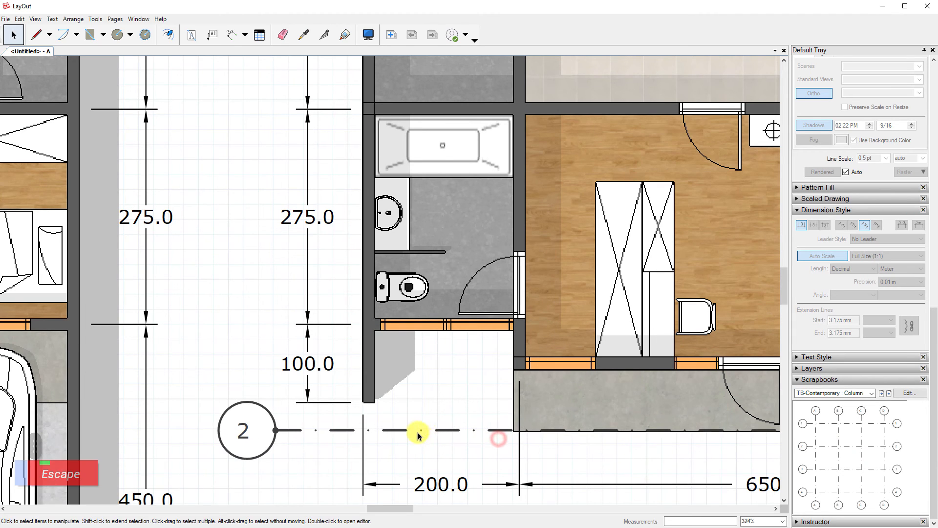
Move the grid line up to align with the wall between the second plan's upper toilet and the bathroom
click(417, 431)
drag(372, 431, 364, 323)
scroll(365, 323, up, 3)
middle_drag(365, 323, 411, 497)
scroll(411, 497, down, 3)
drag(410, 495, 426, 271)
scroll(403, 272, up, 4)
scroll(253, 315, down, 8)
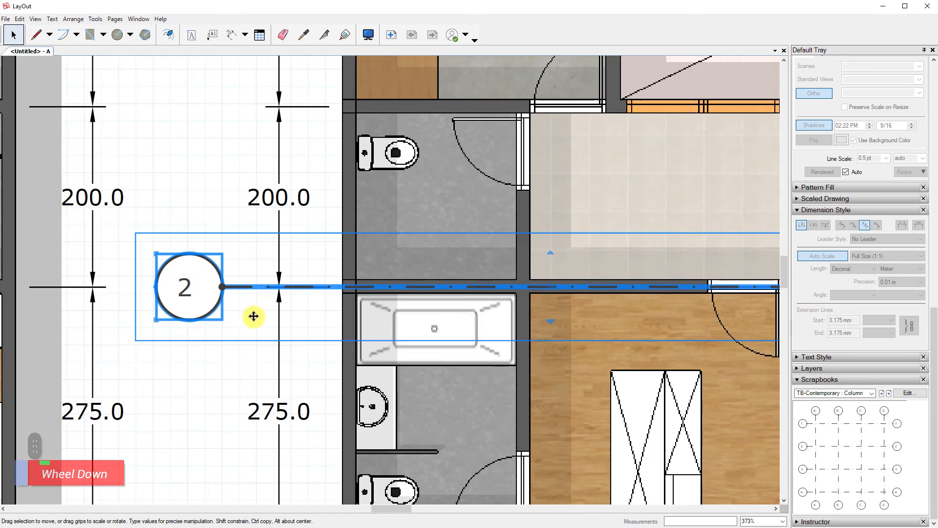
scroll(550, 293, up, 1)
Inside the grid line group, move the right bubble beyond the plan's right-hand dimensions, extend the dashed line to it, and close the group
double_click(455, 276)
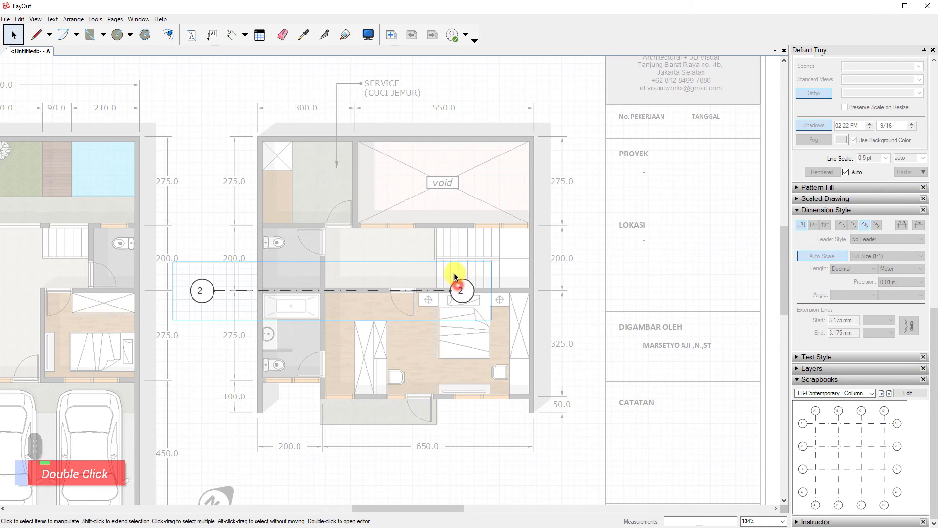
drag(466, 294, 589, 293)
click(448, 290)
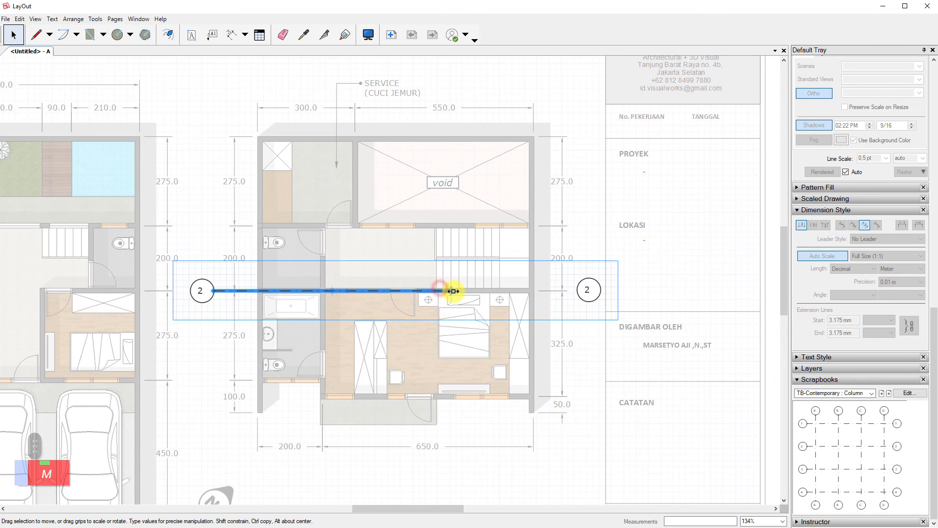
drag(450, 290, 583, 289)
click(649, 247)
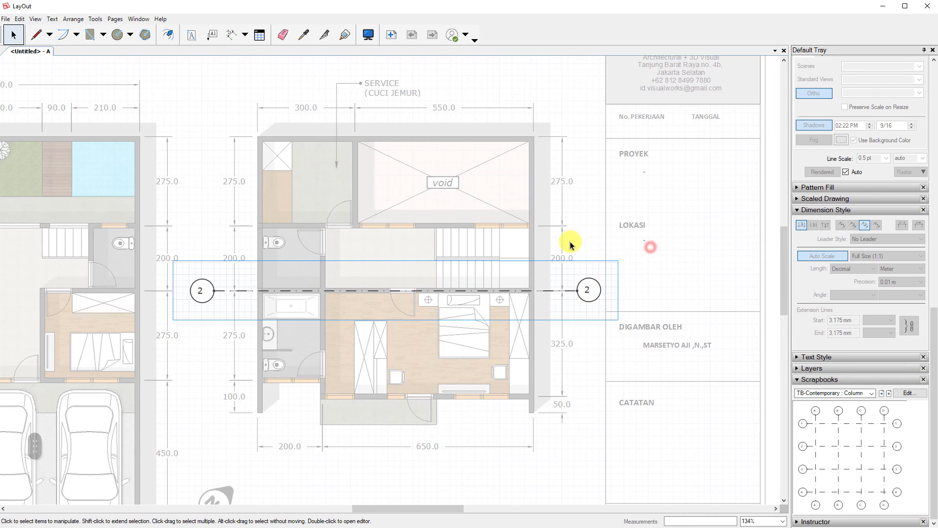
key(Escape)
key(Escape)
key(Escape)
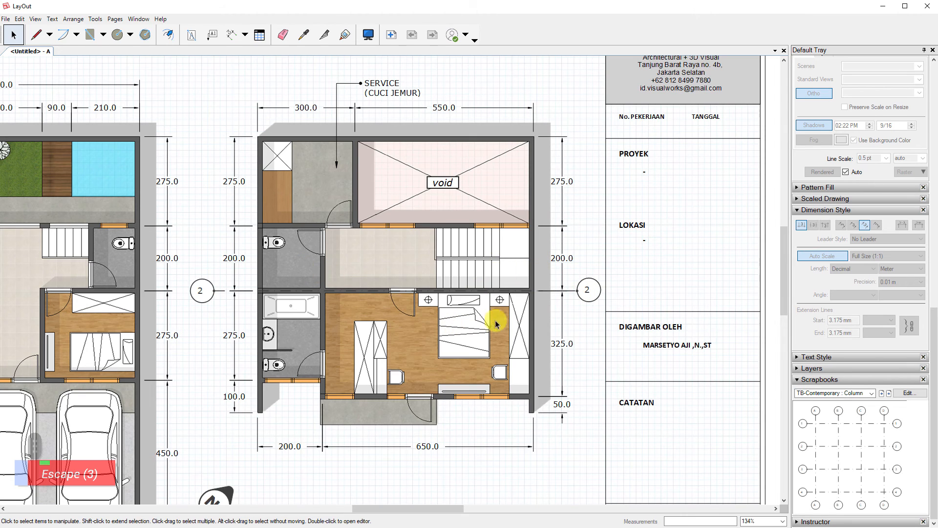
Delete the horizontal grid line 2 across the second plan
click(595, 305)
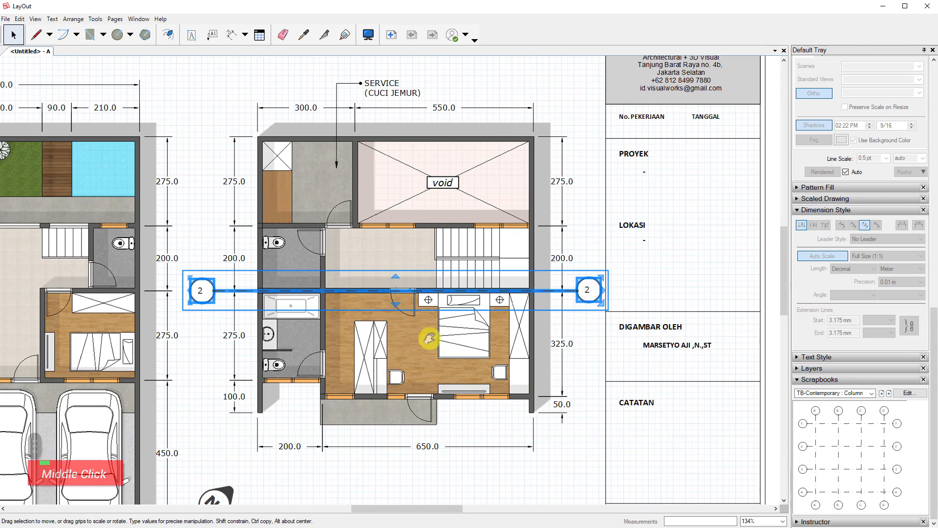
middle_drag(426, 335, 461, 346)
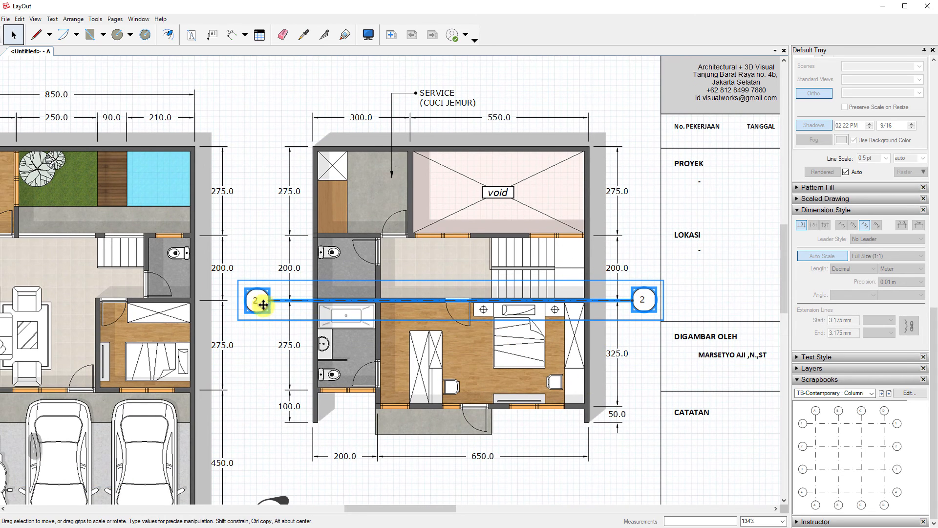
key(Delete)
Move the north arrow from between the plans into the CATATAN section of the title block and deselect it
middle_drag(535, 322, 689, 255)
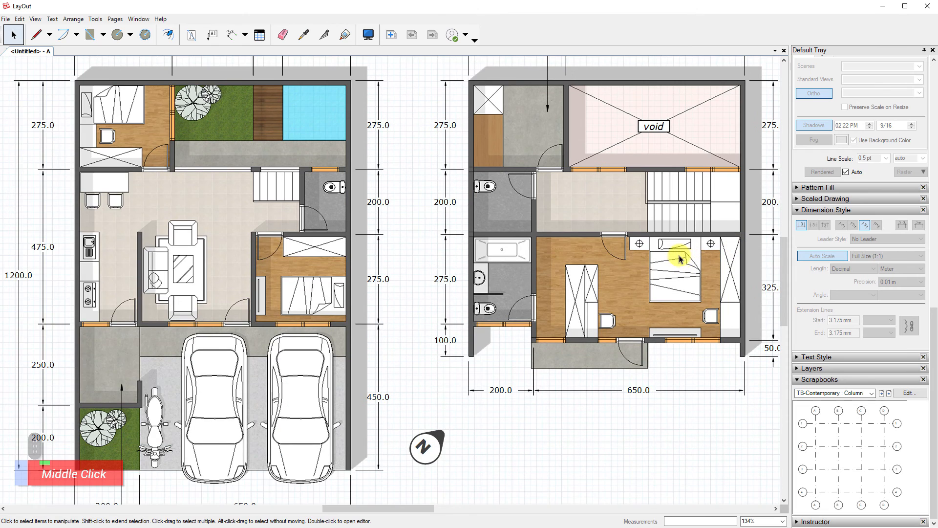
scroll(503, 283, down, 1)
middle_drag(649, 341, 659, 246)
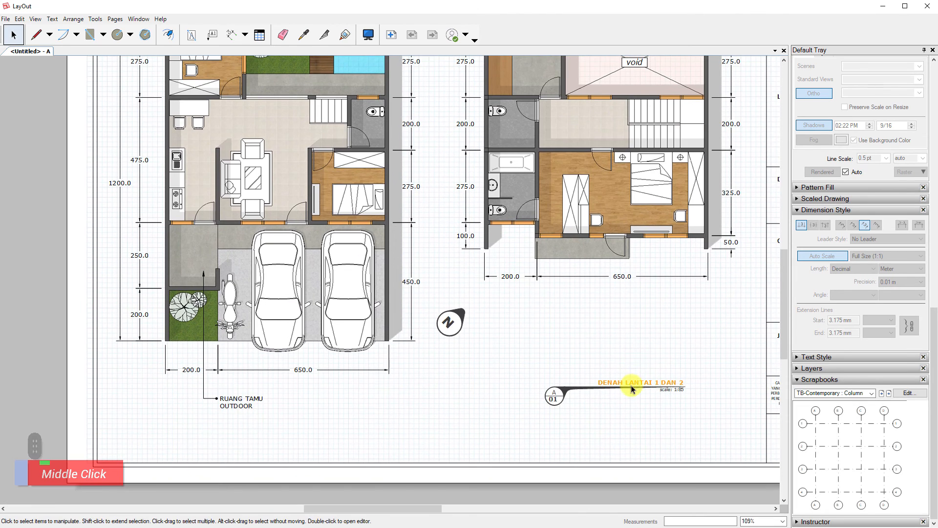
middle_drag(648, 352, 639, 392)
middle_drag(651, 357, 647, 415)
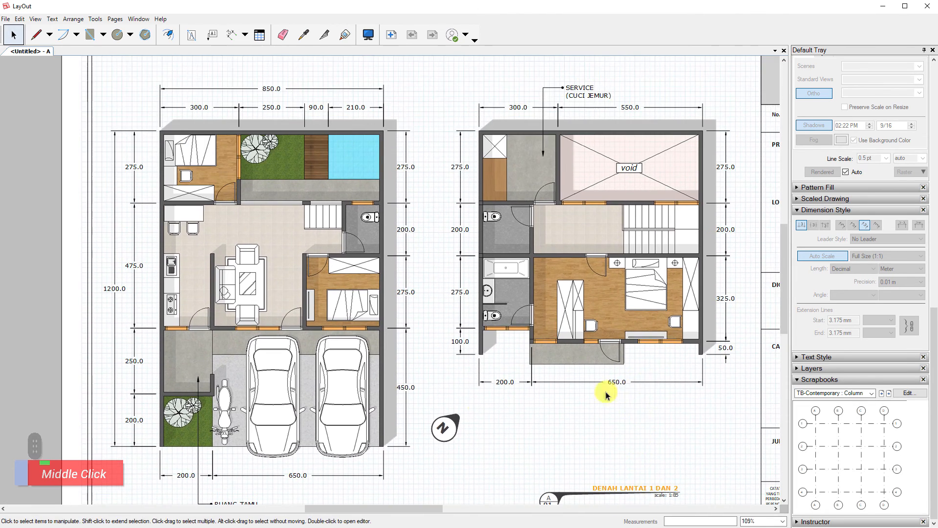
click(453, 425)
middle_drag(575, 468, 544, 416)
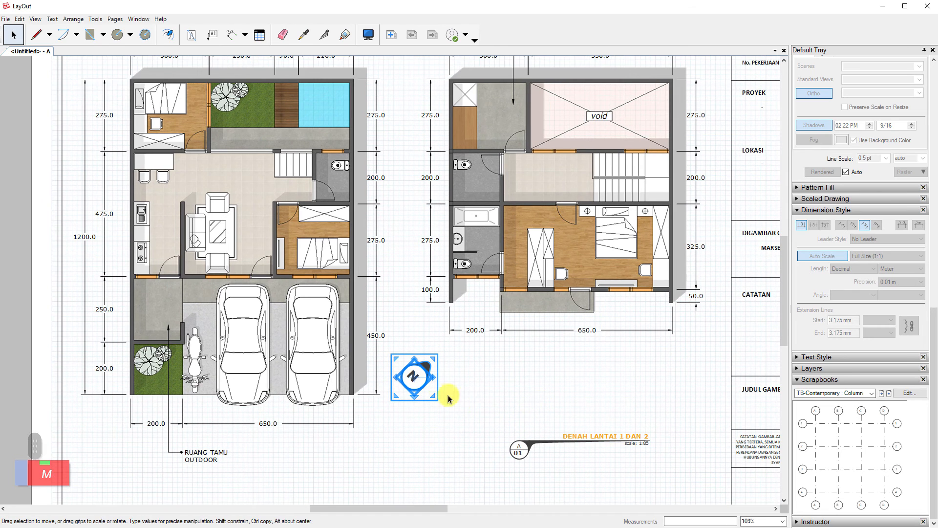
drag(421, 390, 689, 352)
middle_drag(689, 355, 477, 335)
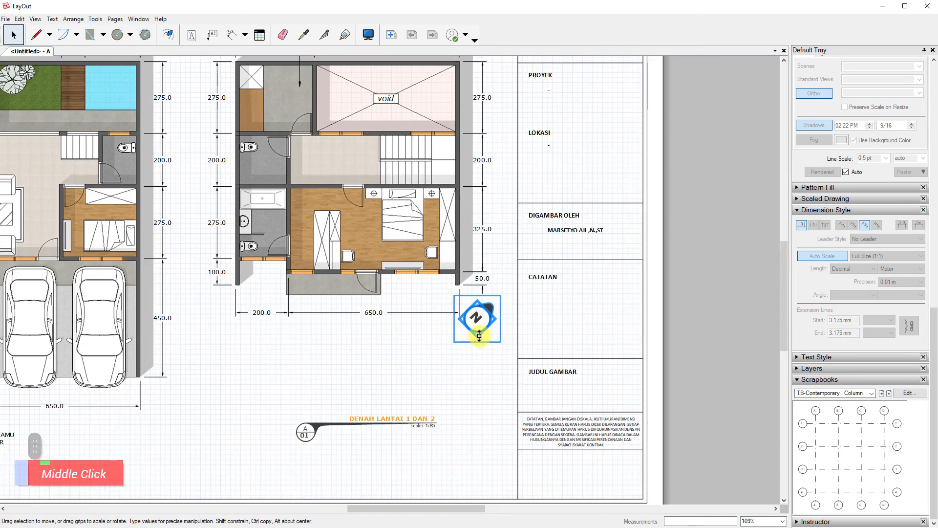
scroll(500, 341, up, 1)
drag(479, 329, 652, 351)
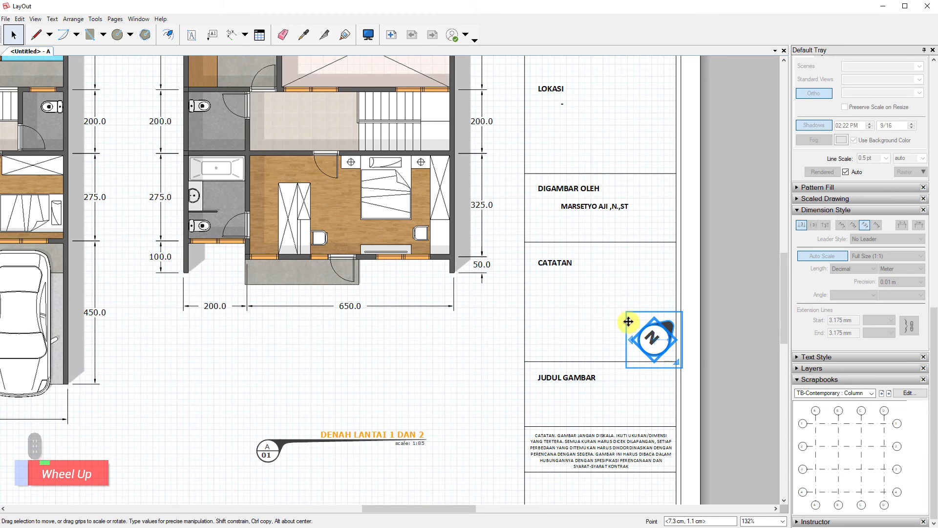
click(602, 303)
Examine both floor plans on the sheet, checking their room layouts, dimensions and the second plan's bathroom and bedroom area
middle_drag(367, 266, 638, 434)
scroll(651, 385, up, 3)
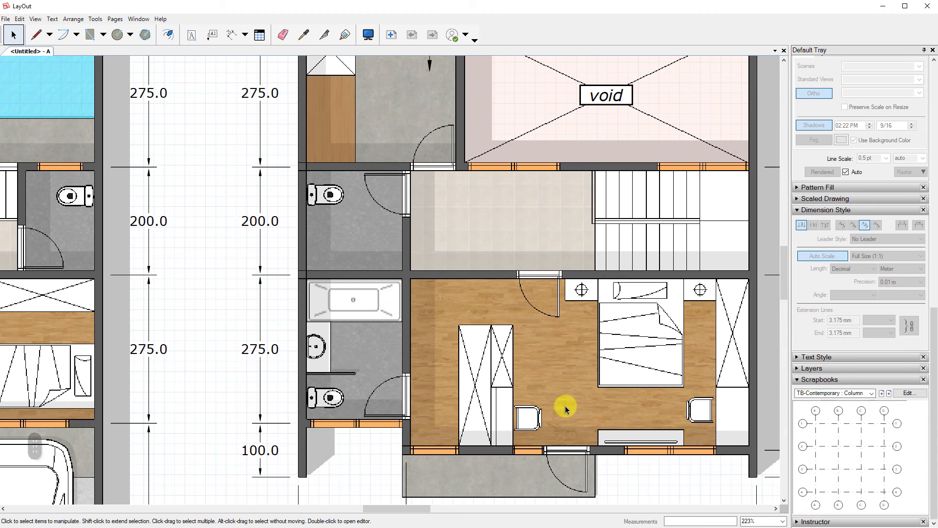
scroll(566, 391, up, 1)
scroll(568, 381, down, 3)
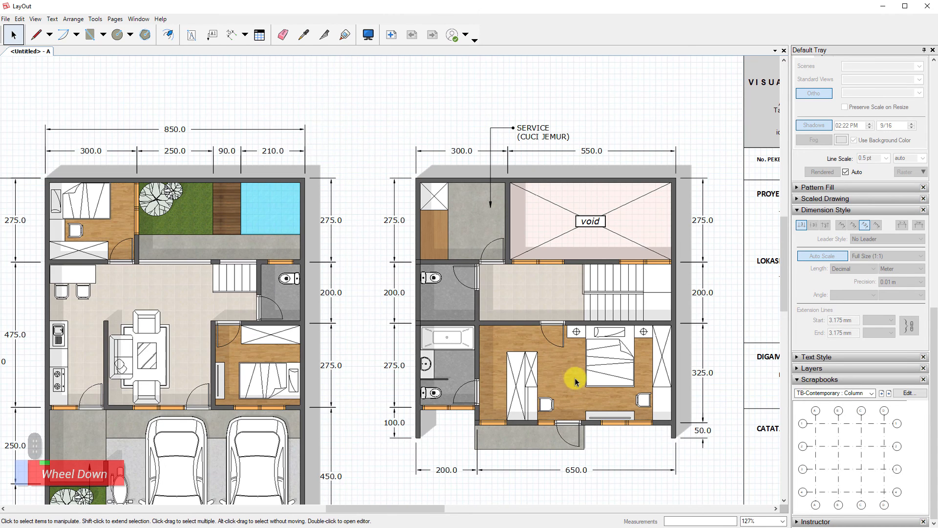
middle_drag(377, 321, 517, 267)
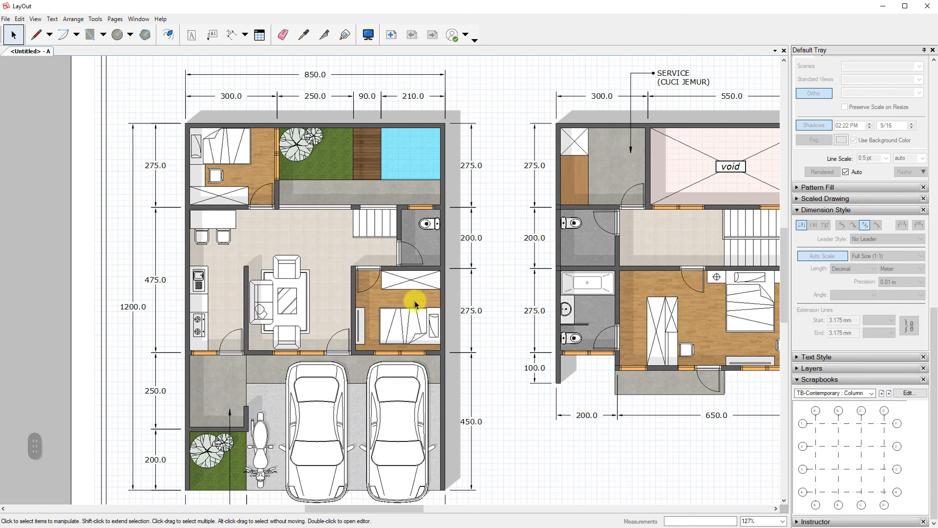
scroll(415, 299, up, 3)
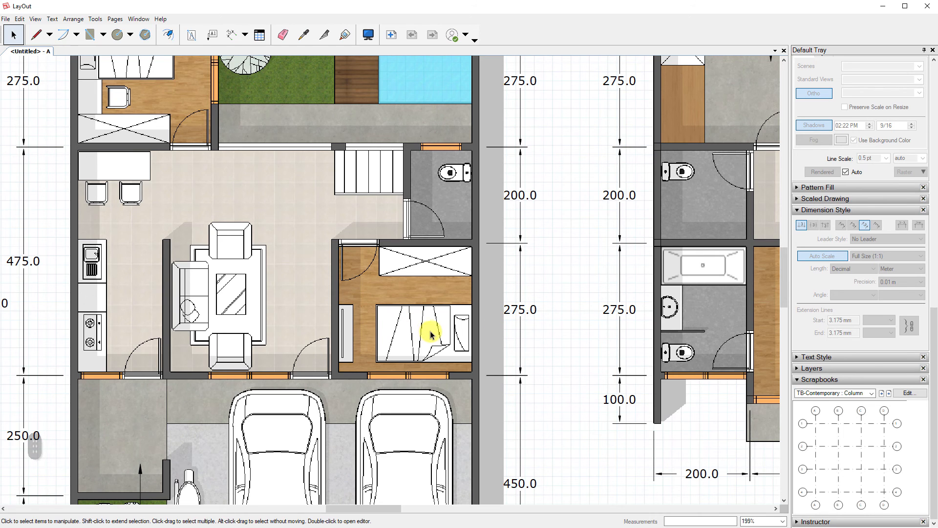
scroll(273, 281, down, 5)
middle_drag(379, 237, 398, 247)
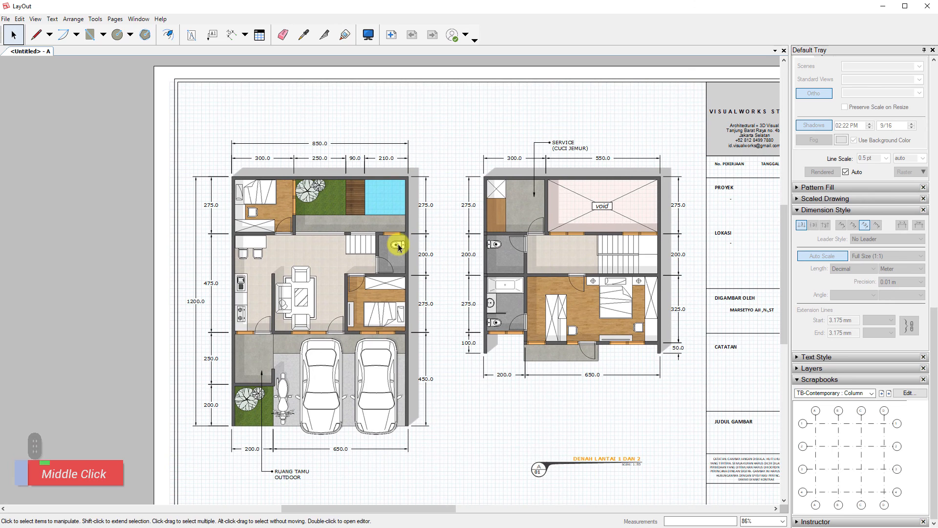
click(399, 246)
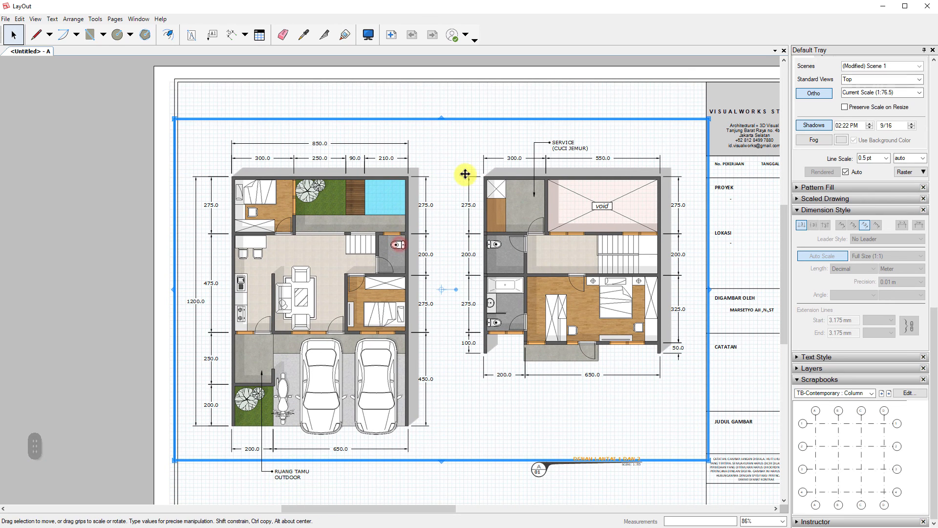
click(468, 112)
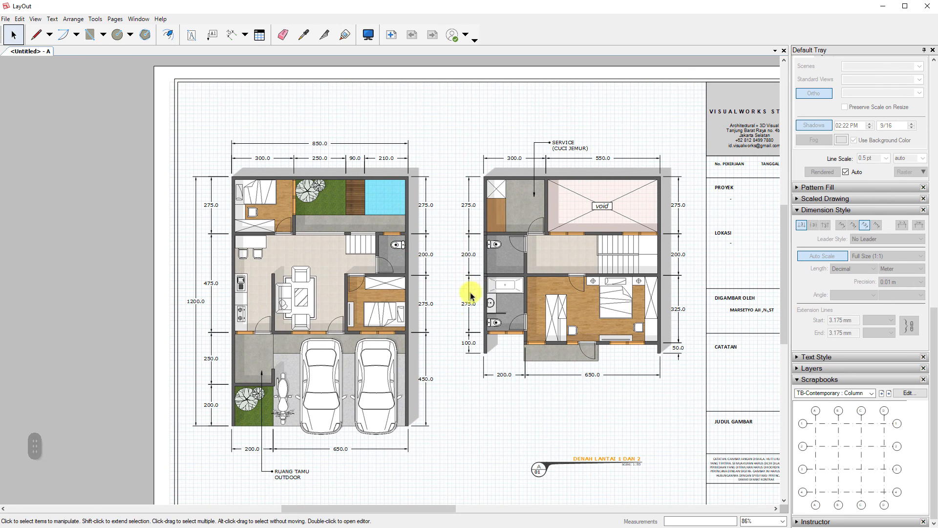
scroll(429, 319, up, 2)
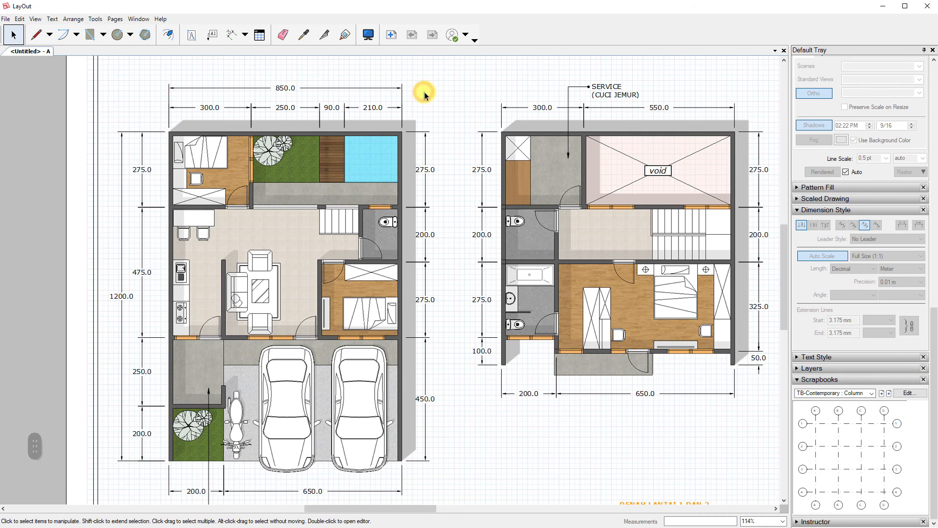
scroll(653, 307, up, 5)
shift+middle_drag(703, 331, 496, 315)
scroll(496, 315, up, 2)
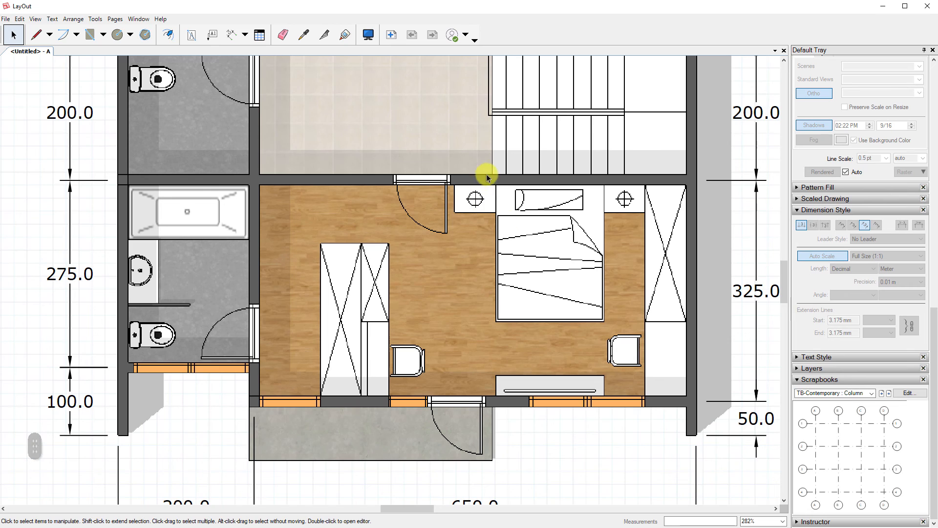
scroll(655, 262, down, 5)
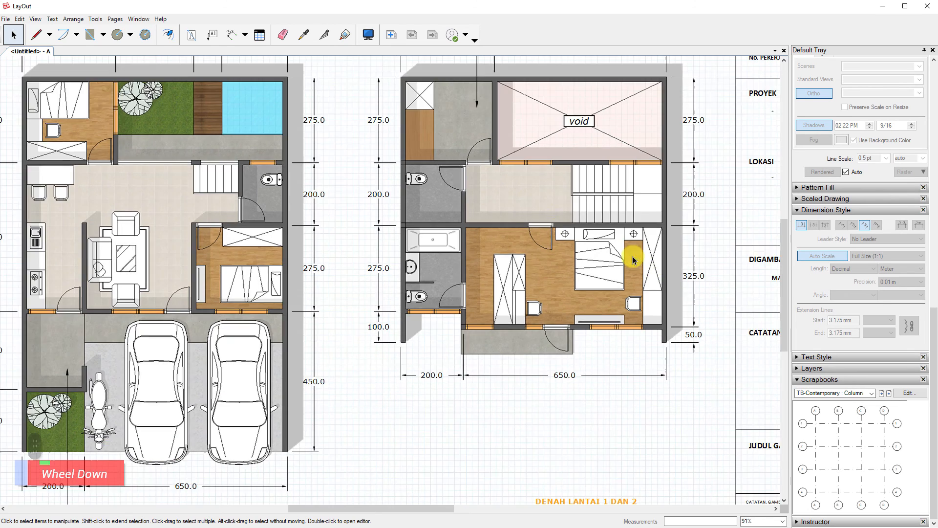
scroll(274, 237, up, 2)
shift+middle_drag(479, 274, 478, 320)
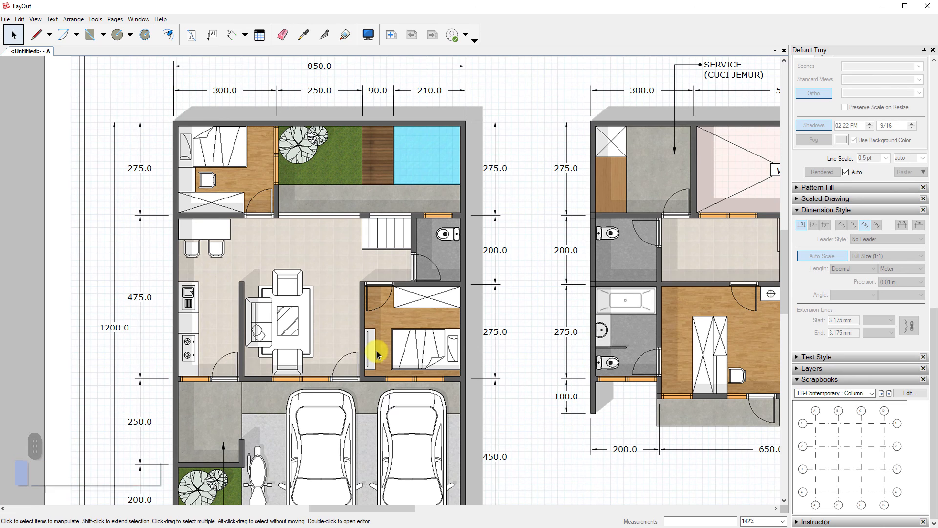
scroll(220, 295, down, 3)
shift+middle_drag(343, 265, 411, 255)
scroll(689, 349, up, 3)
shift+middle_drag(404, 305, 446, 308)
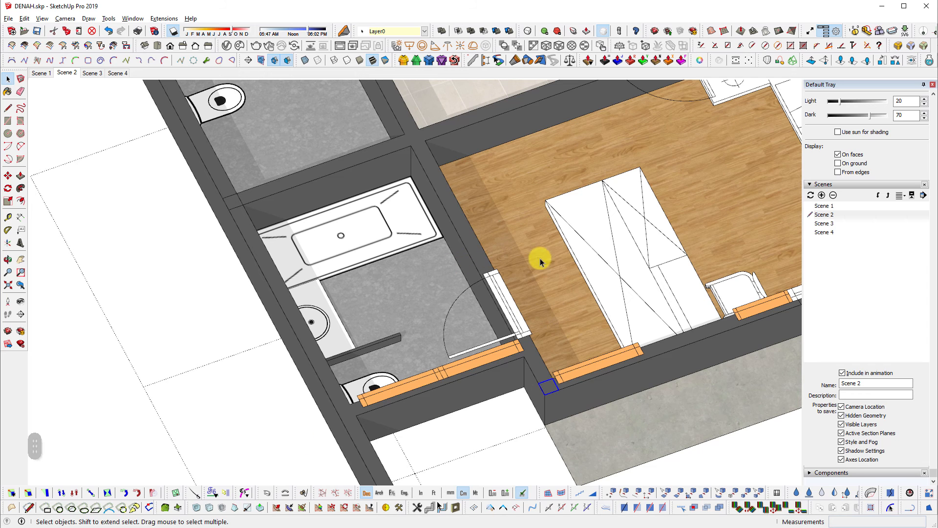
Switch to the DENAH.skp model in SketchUp and, in top view, move the floor boundary between the second plan's toilet and bathroom upward
key(shift+t)
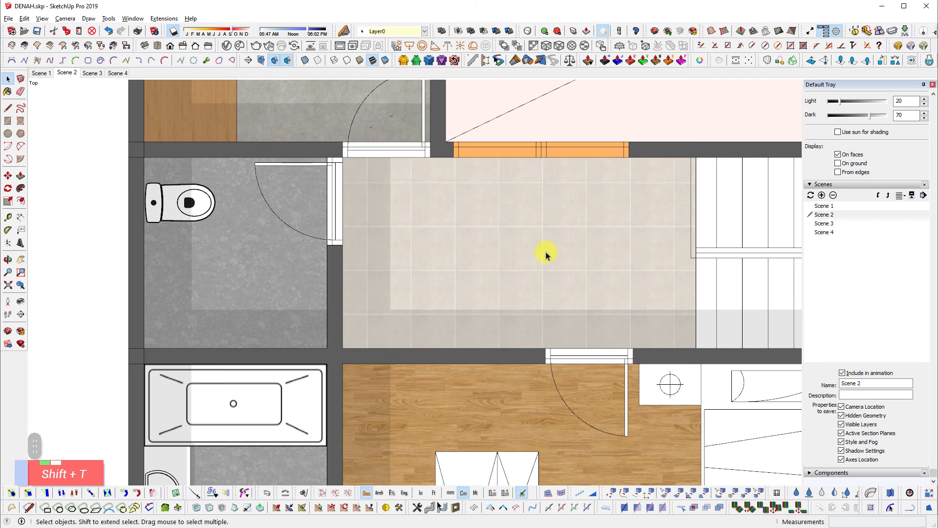
scroll(423, 282, down, 2)
shift+middle_drag(423, 281, 462, 248)
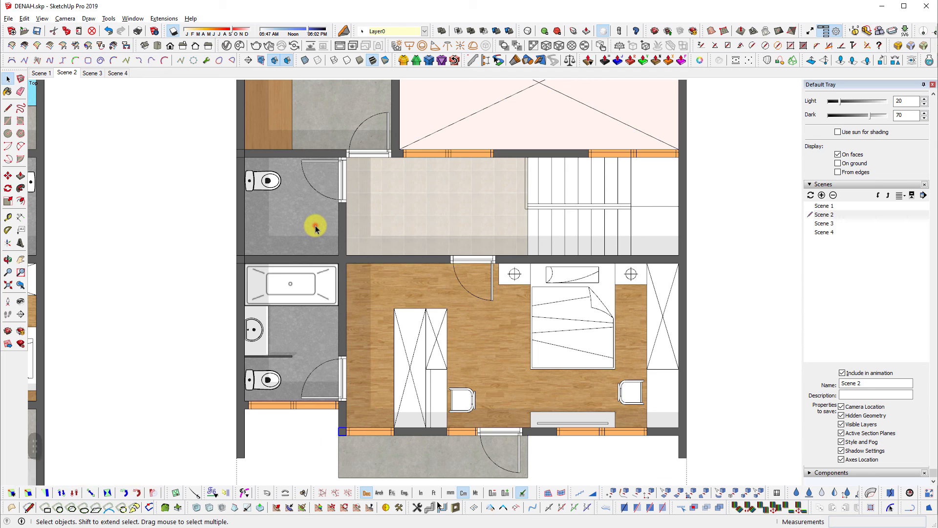
scroll(316, 226, up, 3)
key(shift+q)
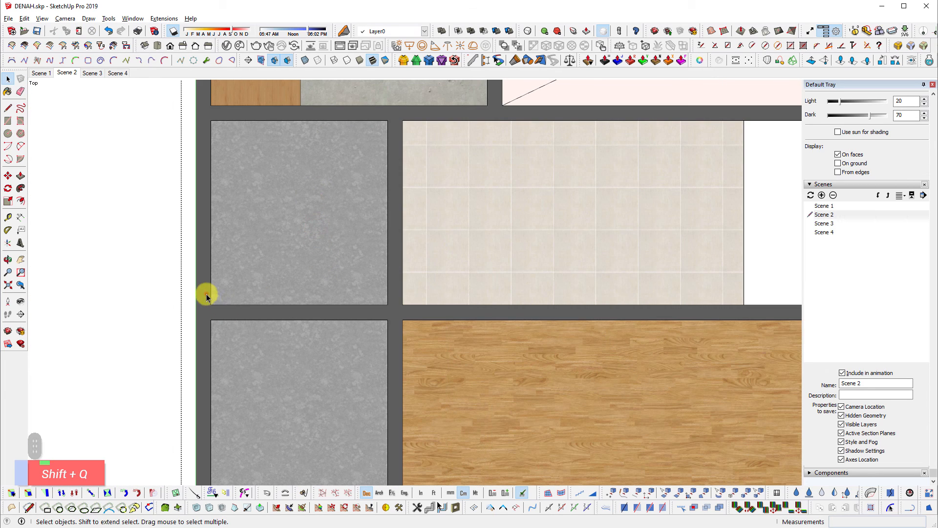
drag(205, 293, 393, 342)
key(m)
click(419, 291)
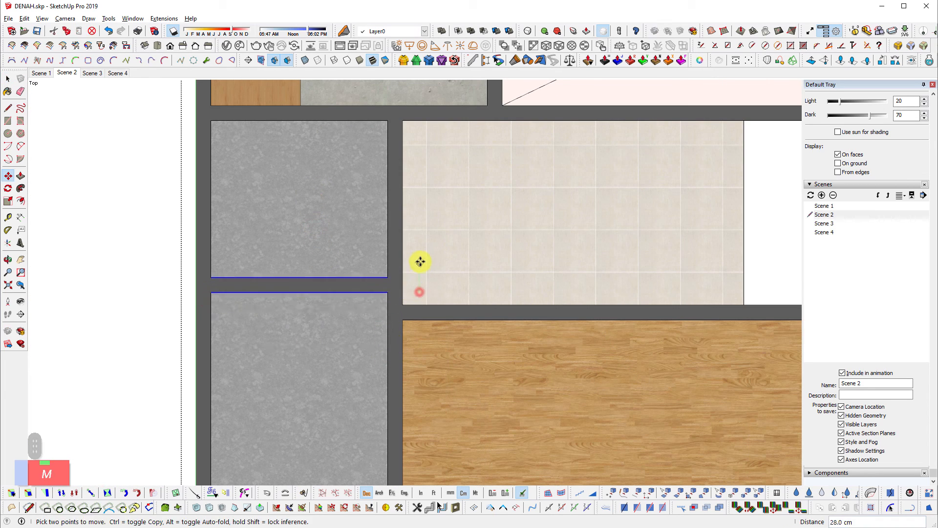
key(Return)
key(Escape)
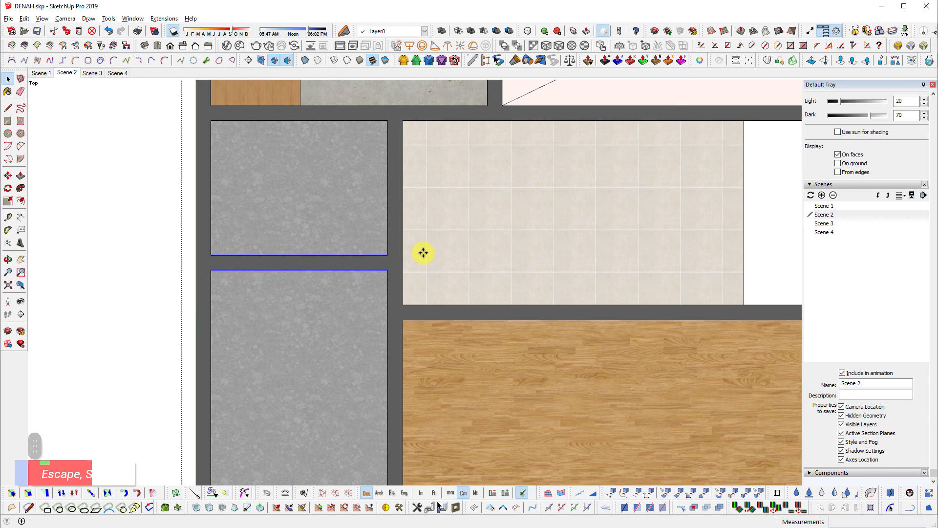
Open the wall group and move the two wall edges between the second plan's toilet and bathroom upward by 50 cm
key(space)
double_click(344, 315)
drag(203, 293, 405, 329)
key(m)
click(432, 281)
click(429, 262)
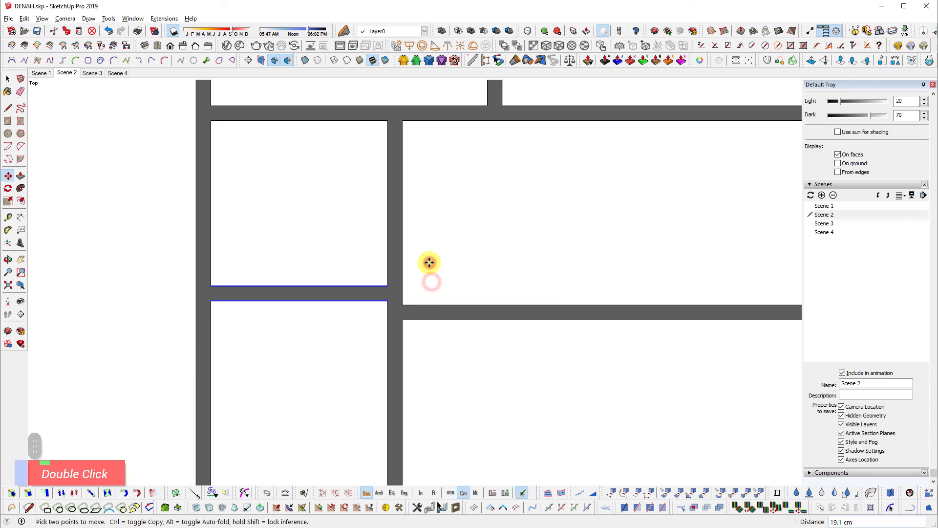
text(50)
key(Return)
key(space)
key(Escape)
Move the small wall junction square on the second plan's outer wall up 50 cm, in line with the shifted partition
drag(171, 288, 277, 353)
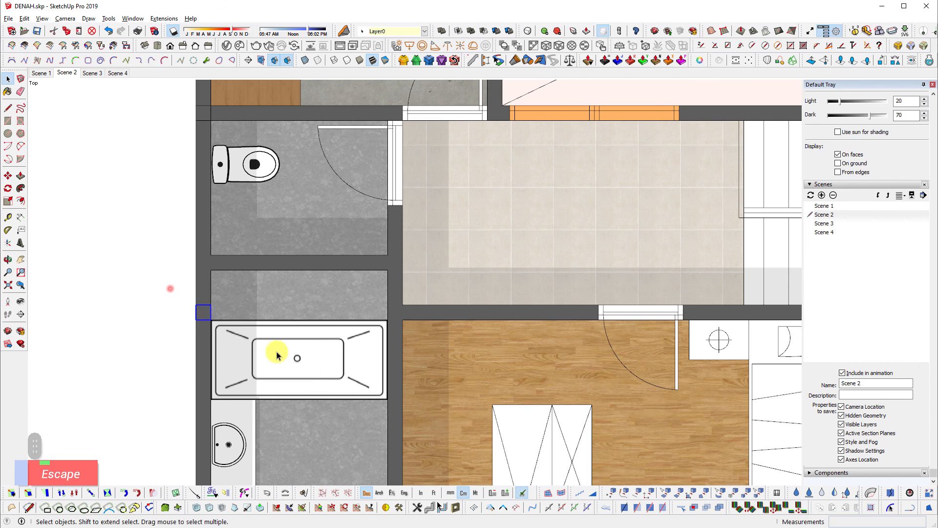
scroll(174, 312, up, 2)
key(m)
click(232, 299)
click(233, 223)
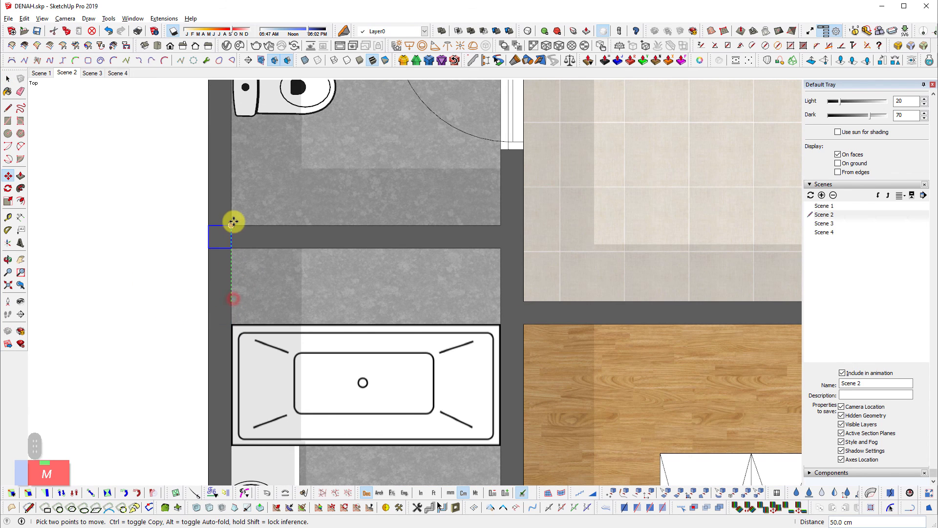
key(space)
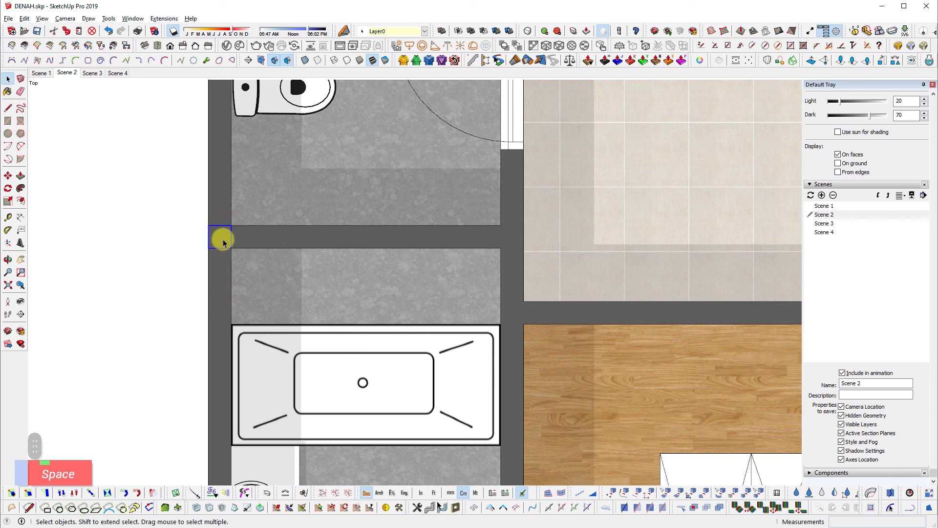
Inspect the shifted wall in 3D and, back in top view, move the bathtub up against the new partition
middle_drag(293, 297, 580, 184)
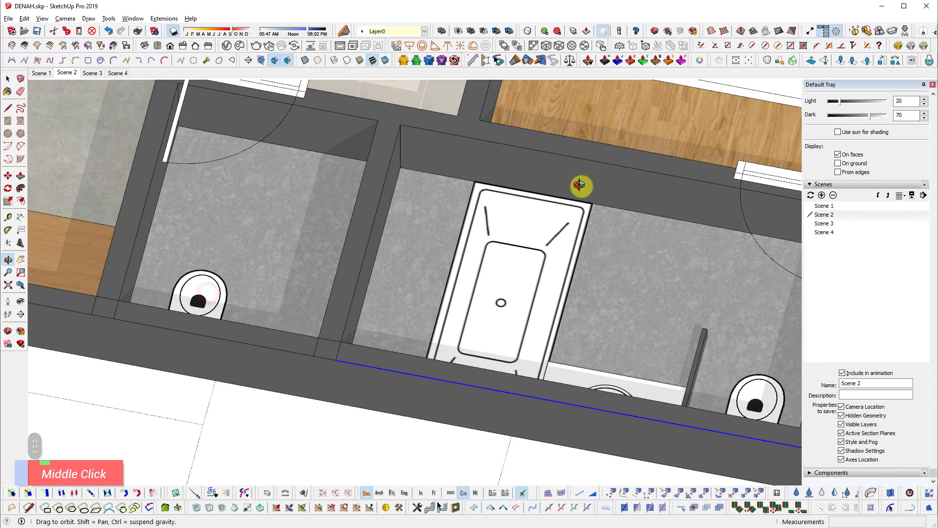
scroll(323, 356, up, 1)
shift+scroll(492, 352, down, 2)
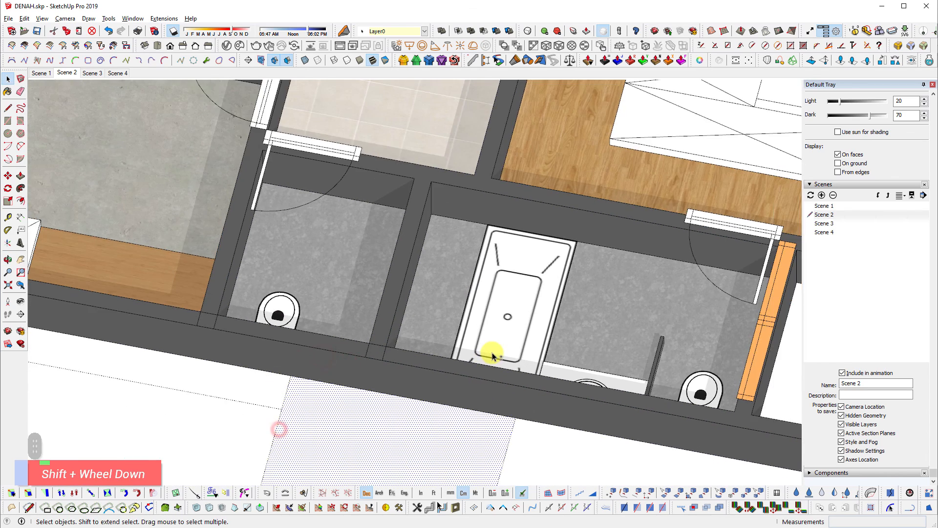
key(shift+t)
click(266, 380)
scroll(305, 318, down, 2)
key(m)
scroll(314, 371, up, 1)
middle_drag(448, 361, 596, 282)
click(383, 380)
click(383, 335)
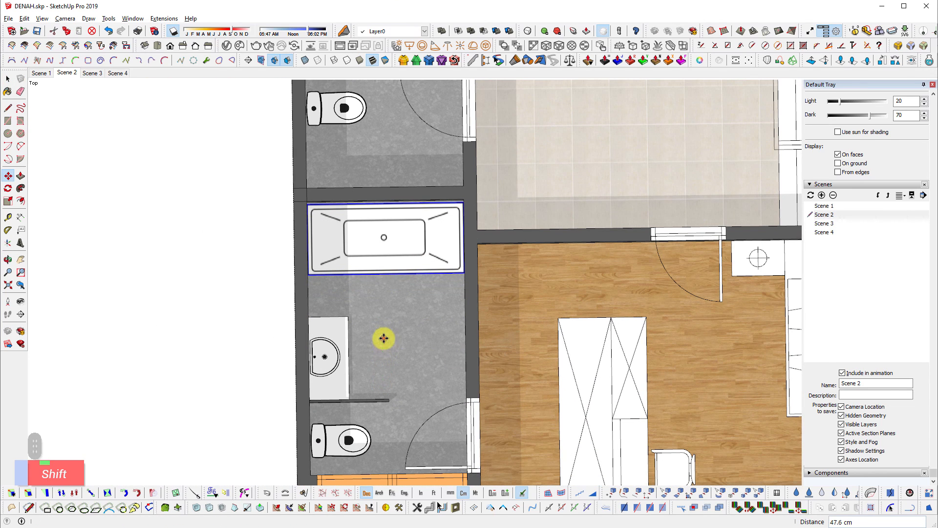
Move the washbasin counter and the glass partition upward by about 45 cm, next to the bathtub
key(space)
key(shift+t)
drag(126, 293, 292, 410)
key(m)
click(279, 384)
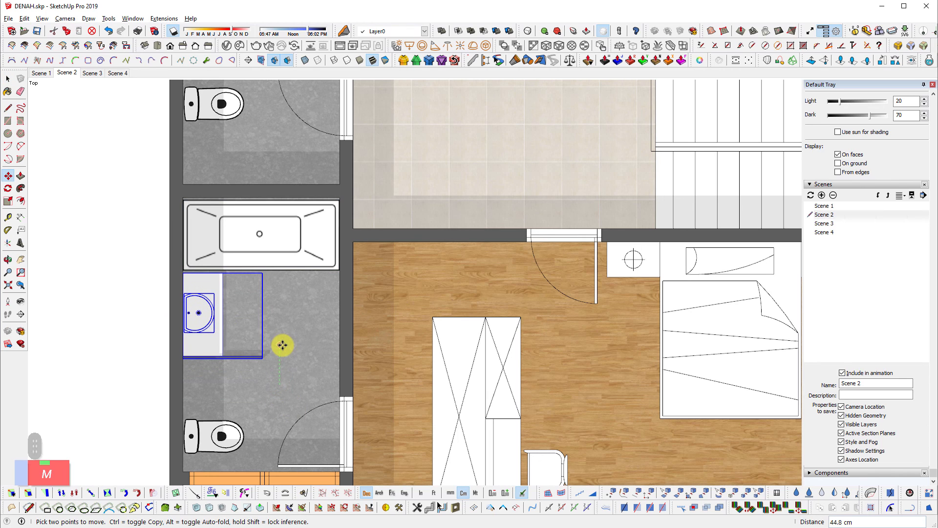
click(283, 345)
Open the second plan's floor group, select the floor face of the smaller toilet and bring the model's materials into view
shift+middle_drag(308, 236, 304, 273)
key(space)
double_click(298, 258)
click(265, 235)
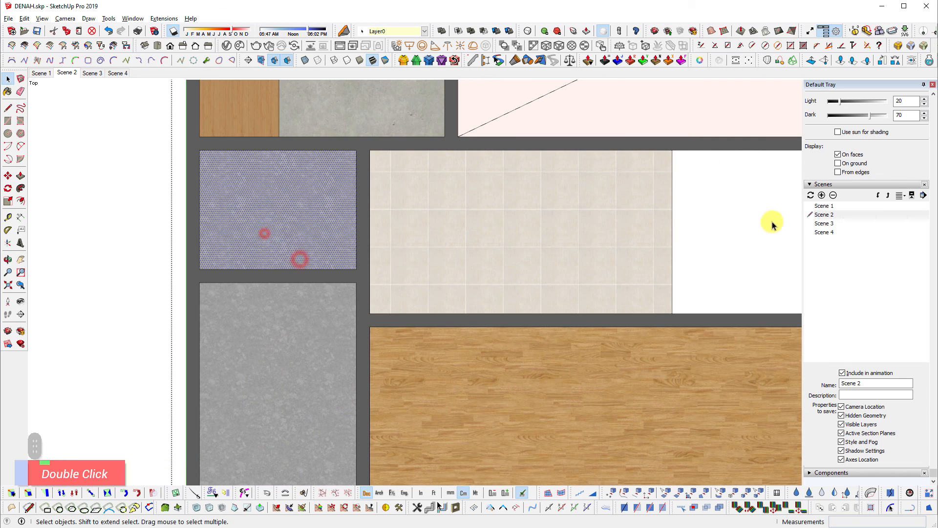
scroll(867, 145, up, 3)
click(810, 150)
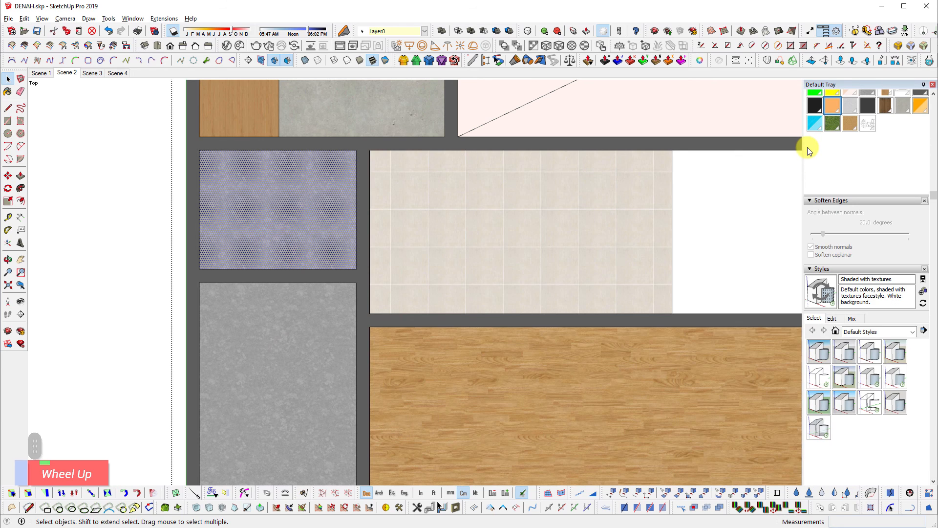
scroll(870, 180, up, 3)
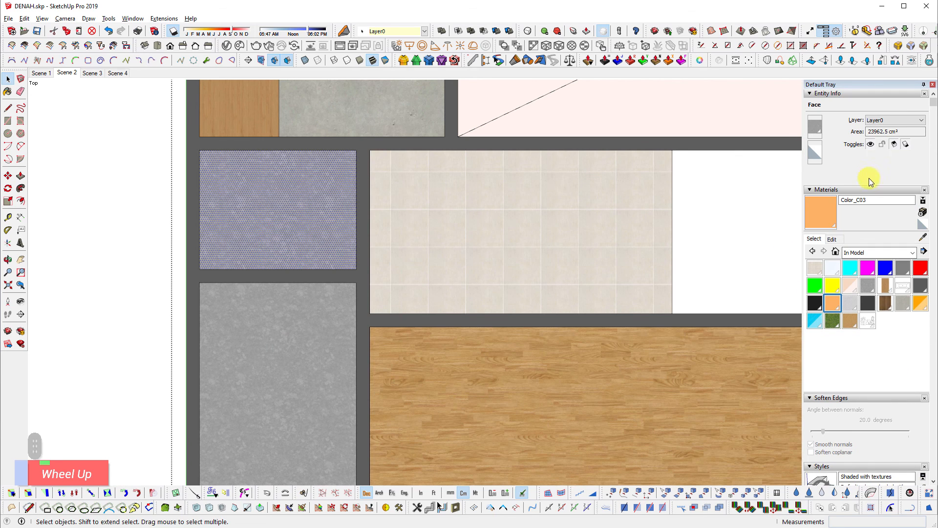
Try painting the small toilet's floor with the grey concrete Material4 and undo the fill
double_click(903, 302)
click(292, 233)
scroll(356, 171, down, 3)
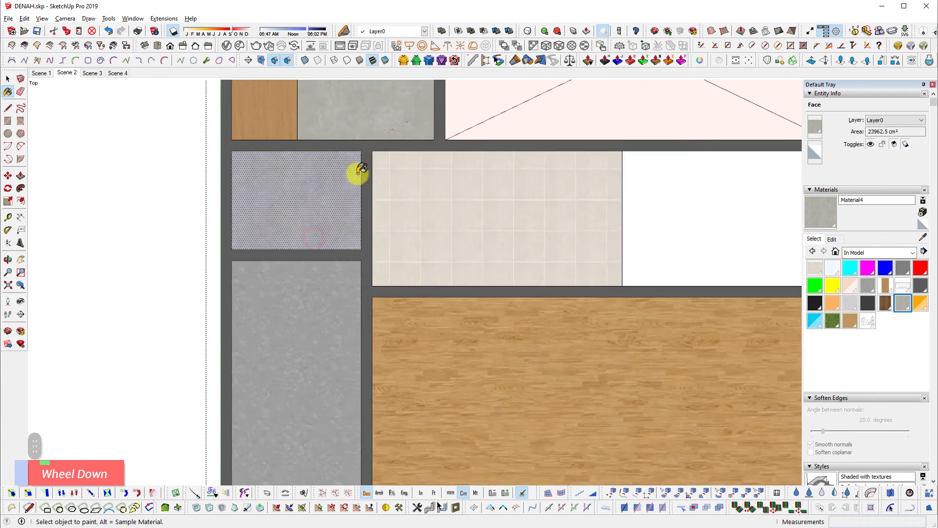
scroll(481, 168, down, 3)
shift+middle_drag(723, 179, 737, 225)
key(ctrl+z)
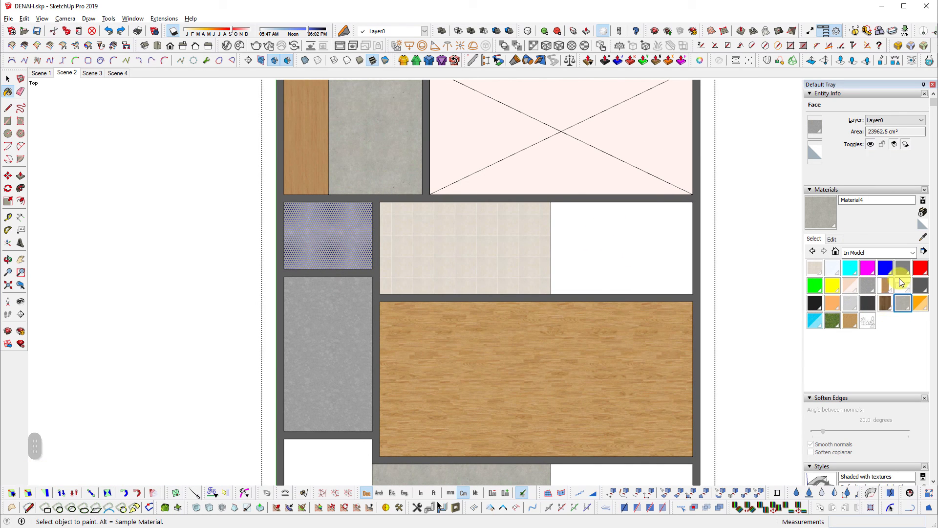
Paint the small toilet's floor with the blue mosaic tile from the Material Collection and close the floor group
click(890, 251)
scroll(861, 383, down, 3)
click(861, 381)
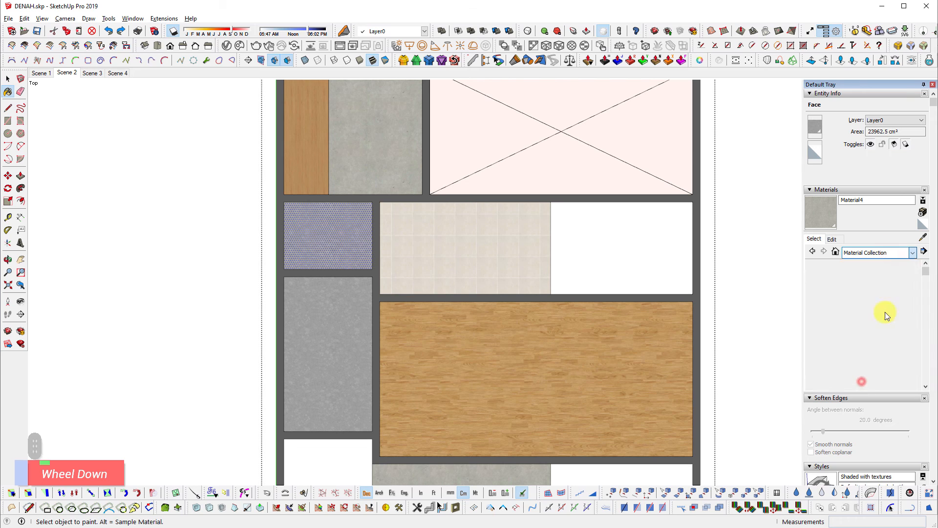
click(885, 302)
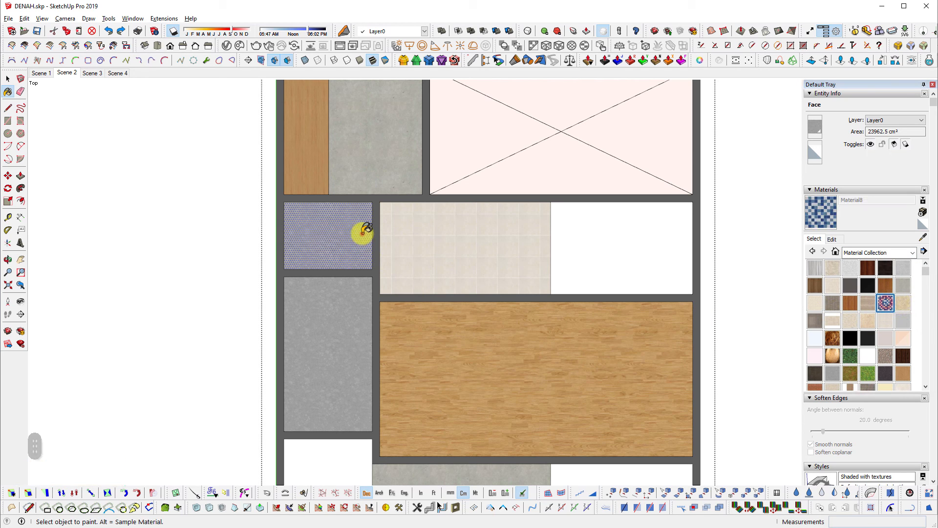
click(360, 231)
key(space)
scroll(473, 239, down, 3)
key(Escape)
key(Escape)
Save the DENAH.skp model, switch to the LayOut sheet and update the floor plan viewport's model reference
scroll(284, 290, up, 3)
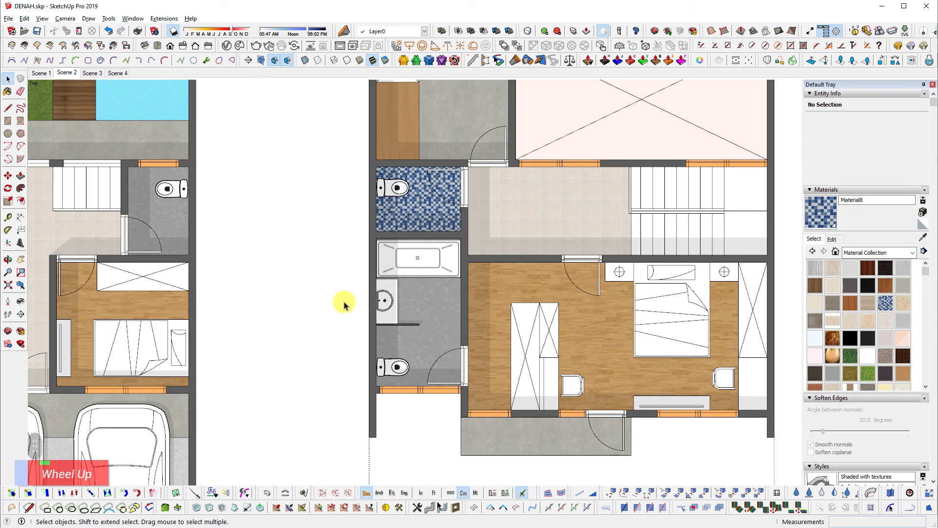
scroll(371, 308, down, 2)
shift+middle_drag(371, 308, 479, 301)
key(ctrl+s)
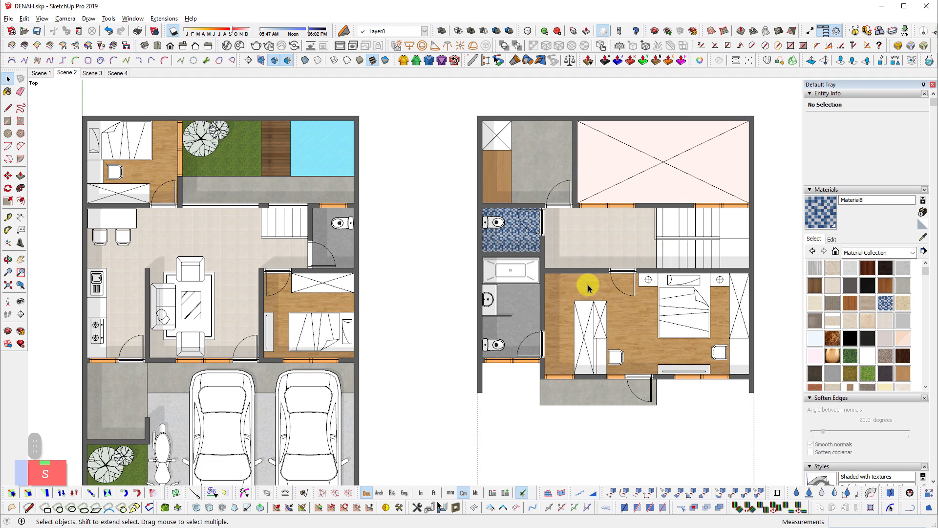
key(alt+Tab)
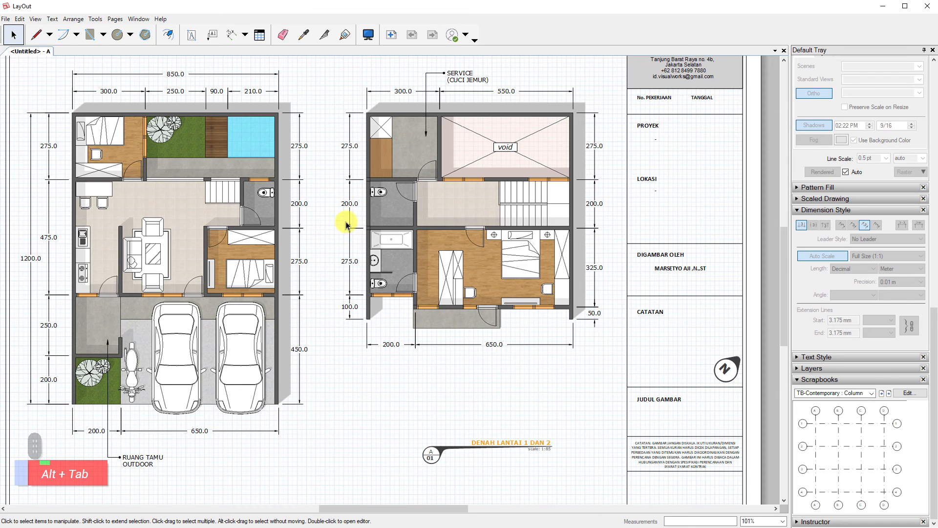
scroll(293, 196, up, 1)
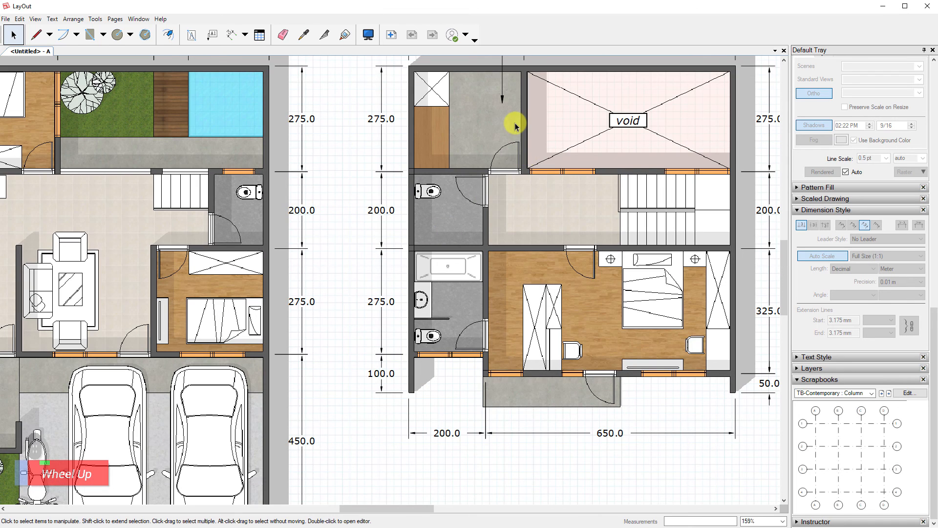
right_click(516, 127)
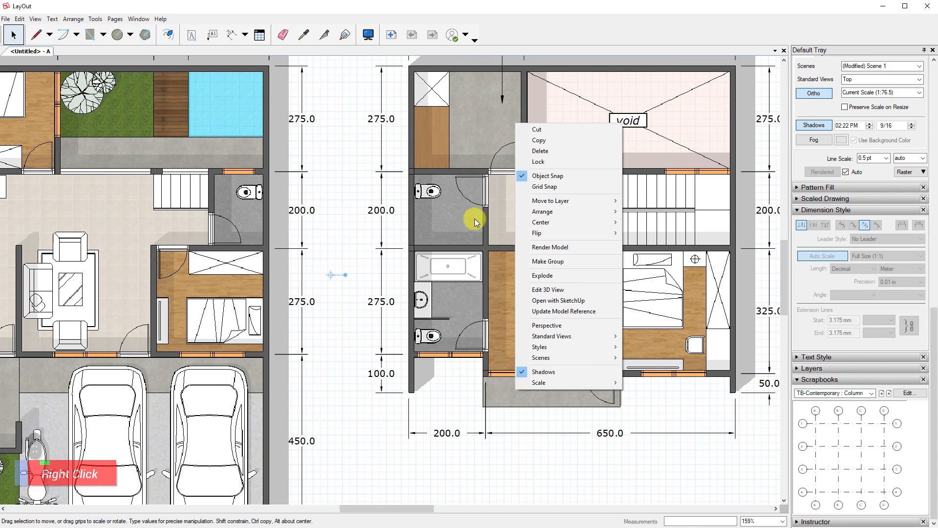
click(573, 313)
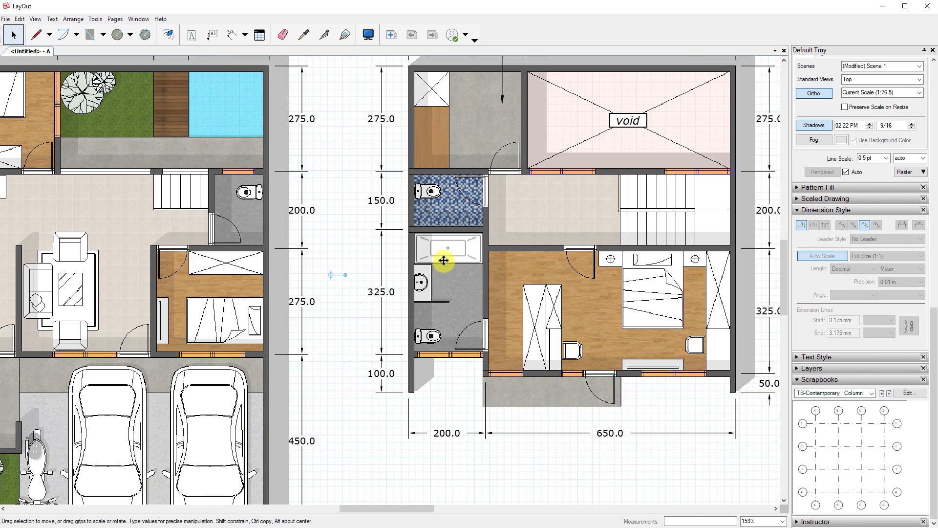
Examine the updated toilet and bathroom dimensions on the sheet and compare the revised layout with the SketchUp model
click(381, 292)
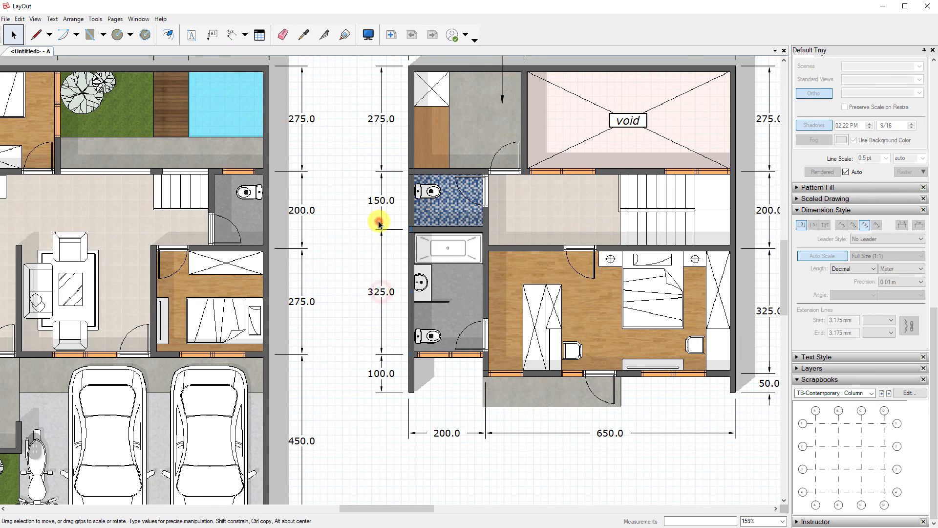
click(382, 208)
click(394, 266)
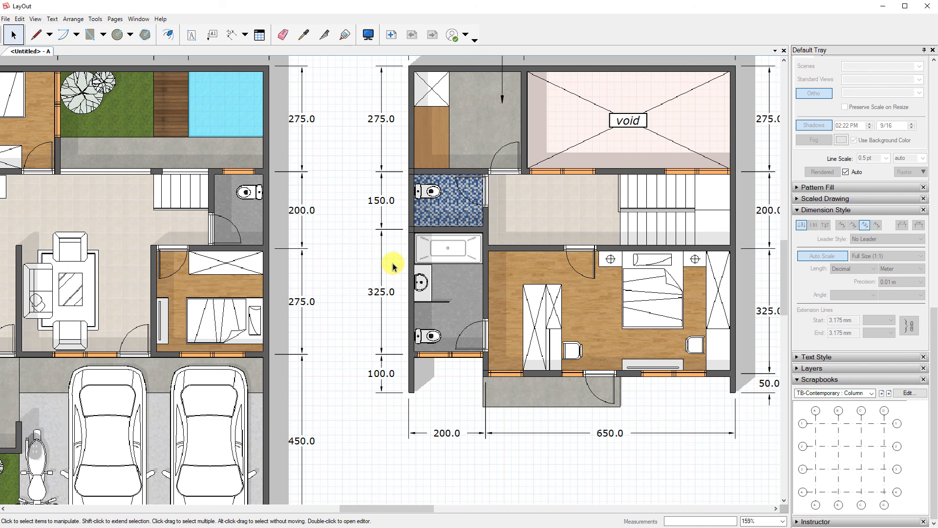
scroll(489, 275, down, 4)
key(alt)
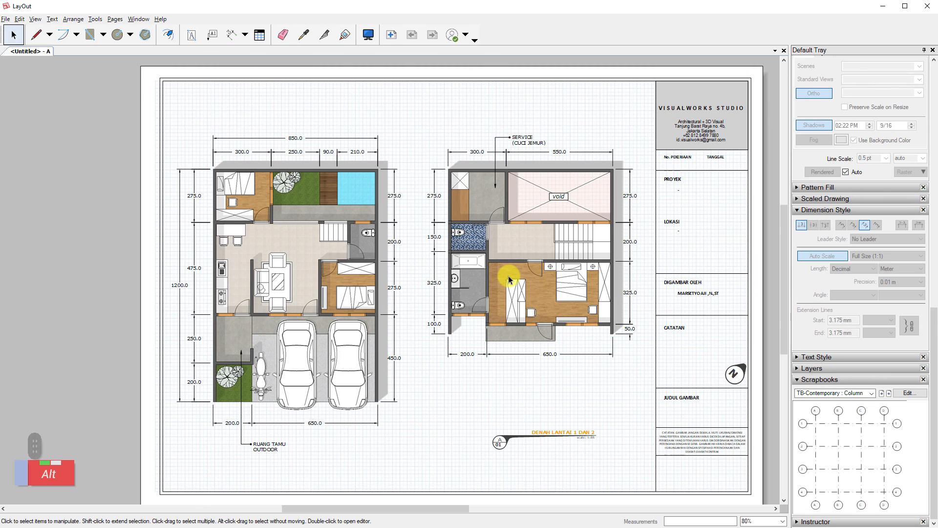
key(alt+Tab)
alt+click(258, 150)
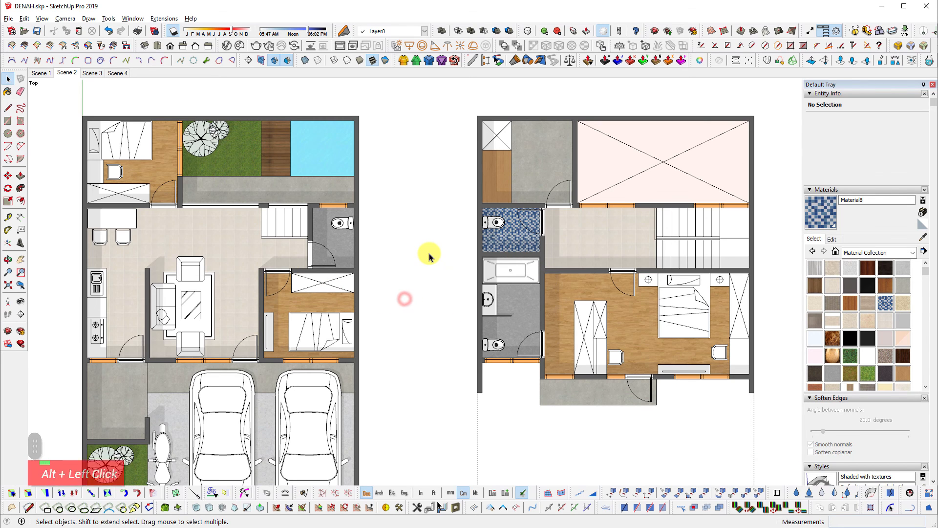
scroll(430, 253, down, 3)
scroll(495, 261, up, 3)
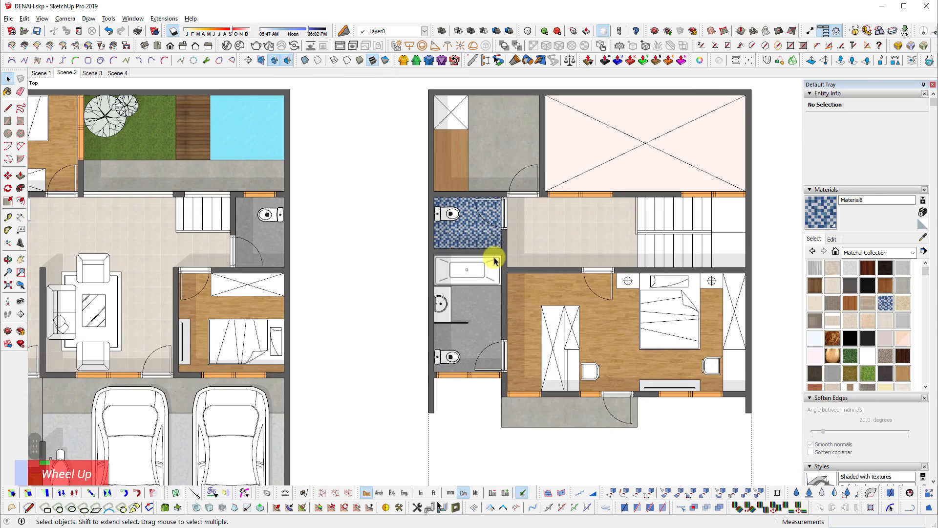
key(alt+Tab)
scroll(469, 237, up, 3)
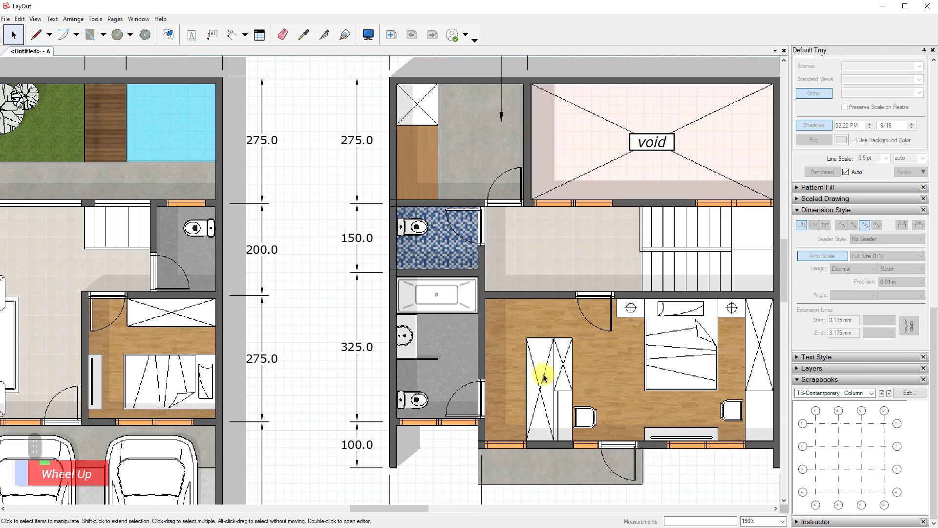
scroll(264, 250, down, 3)
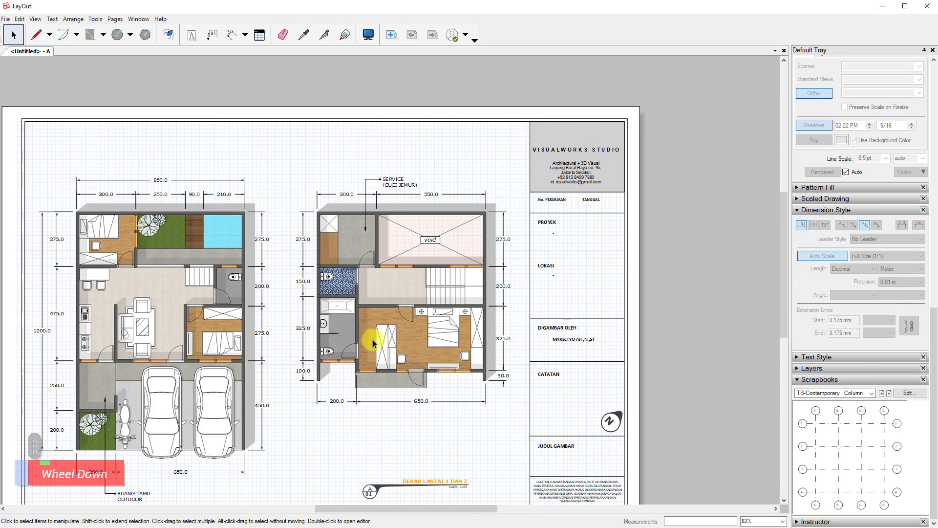
Delete the north arrow from the CATATAN section of the title block
click(611, 421)
key(Delete)
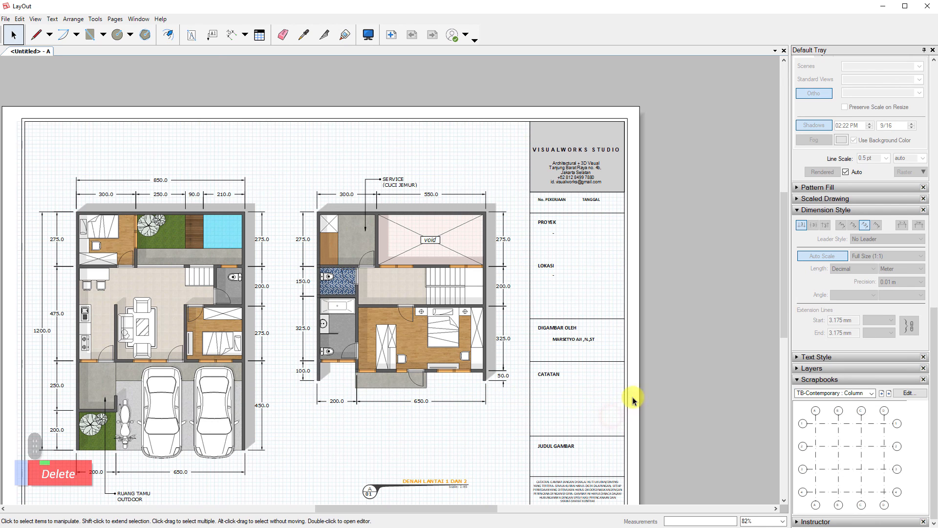
middle_drag(288, 361, 417, 306)
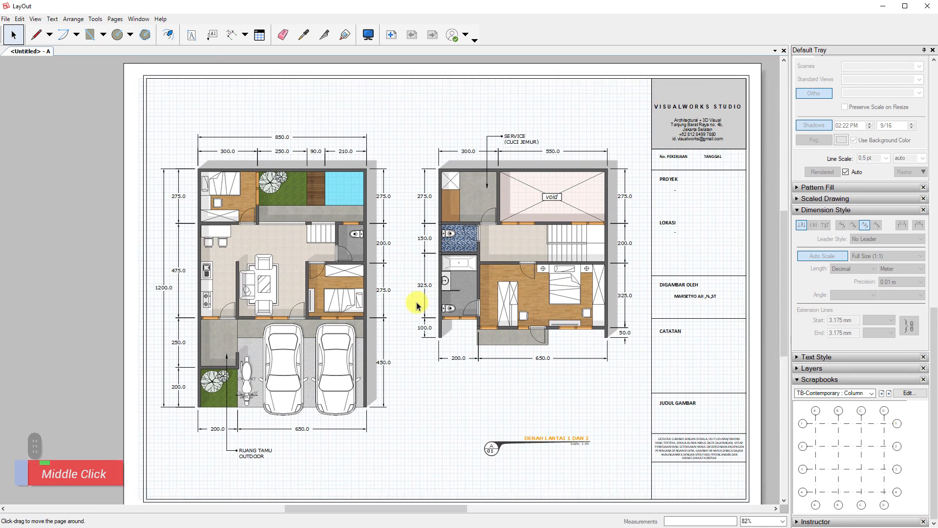
scroll(410, 273, up, 2)
middle_click(482, 258)
middle_drag(483, 257, 485, 260)
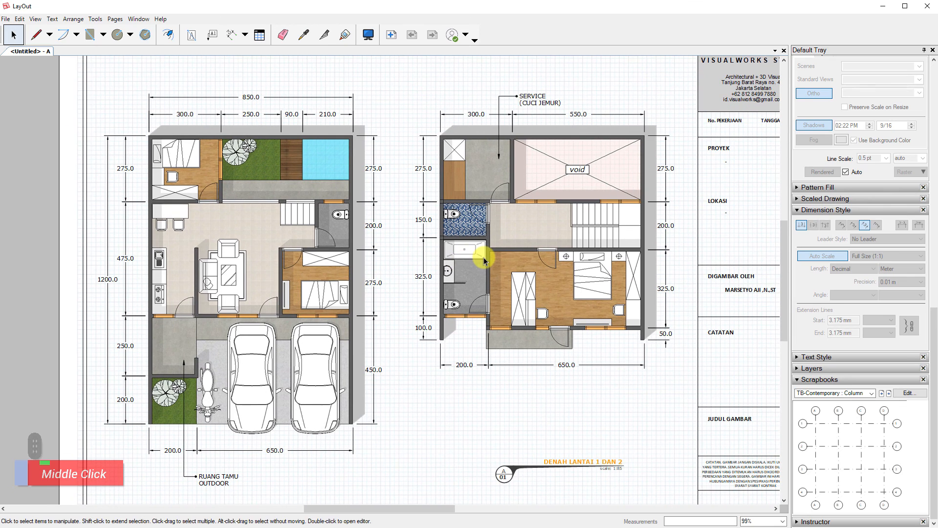